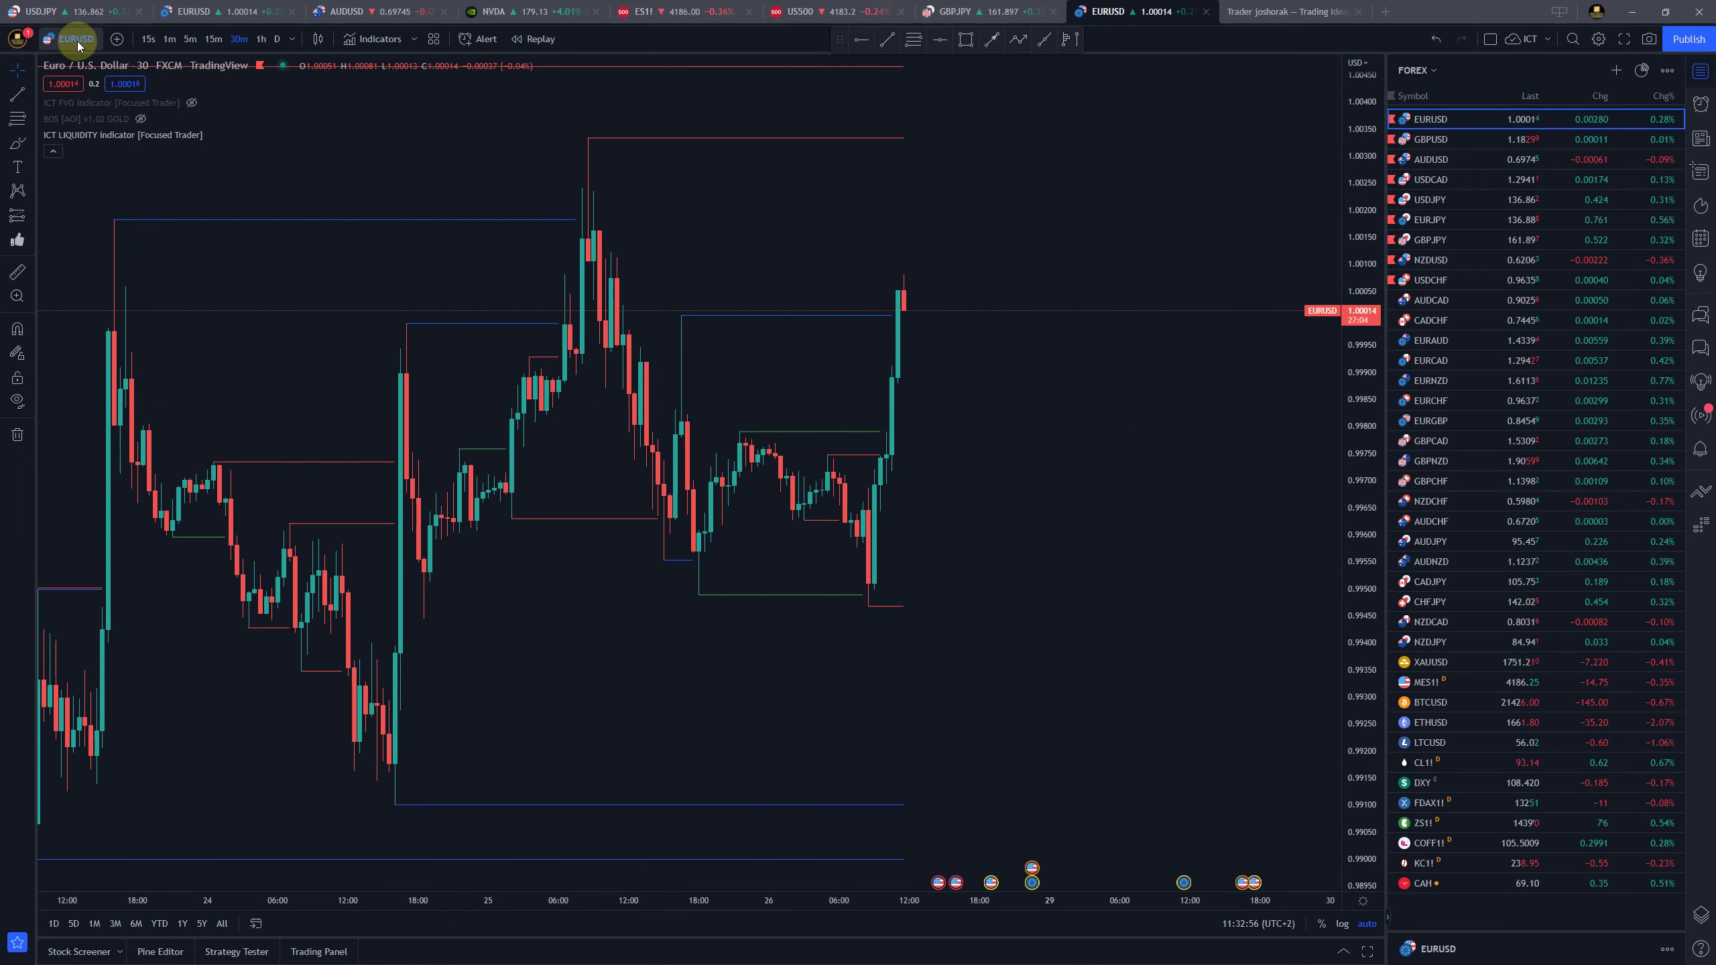
# Turn on the London 'Display session background' in the ICT LIQUIDITY settings and apply it
pyautogui.moveTo(171, 140)
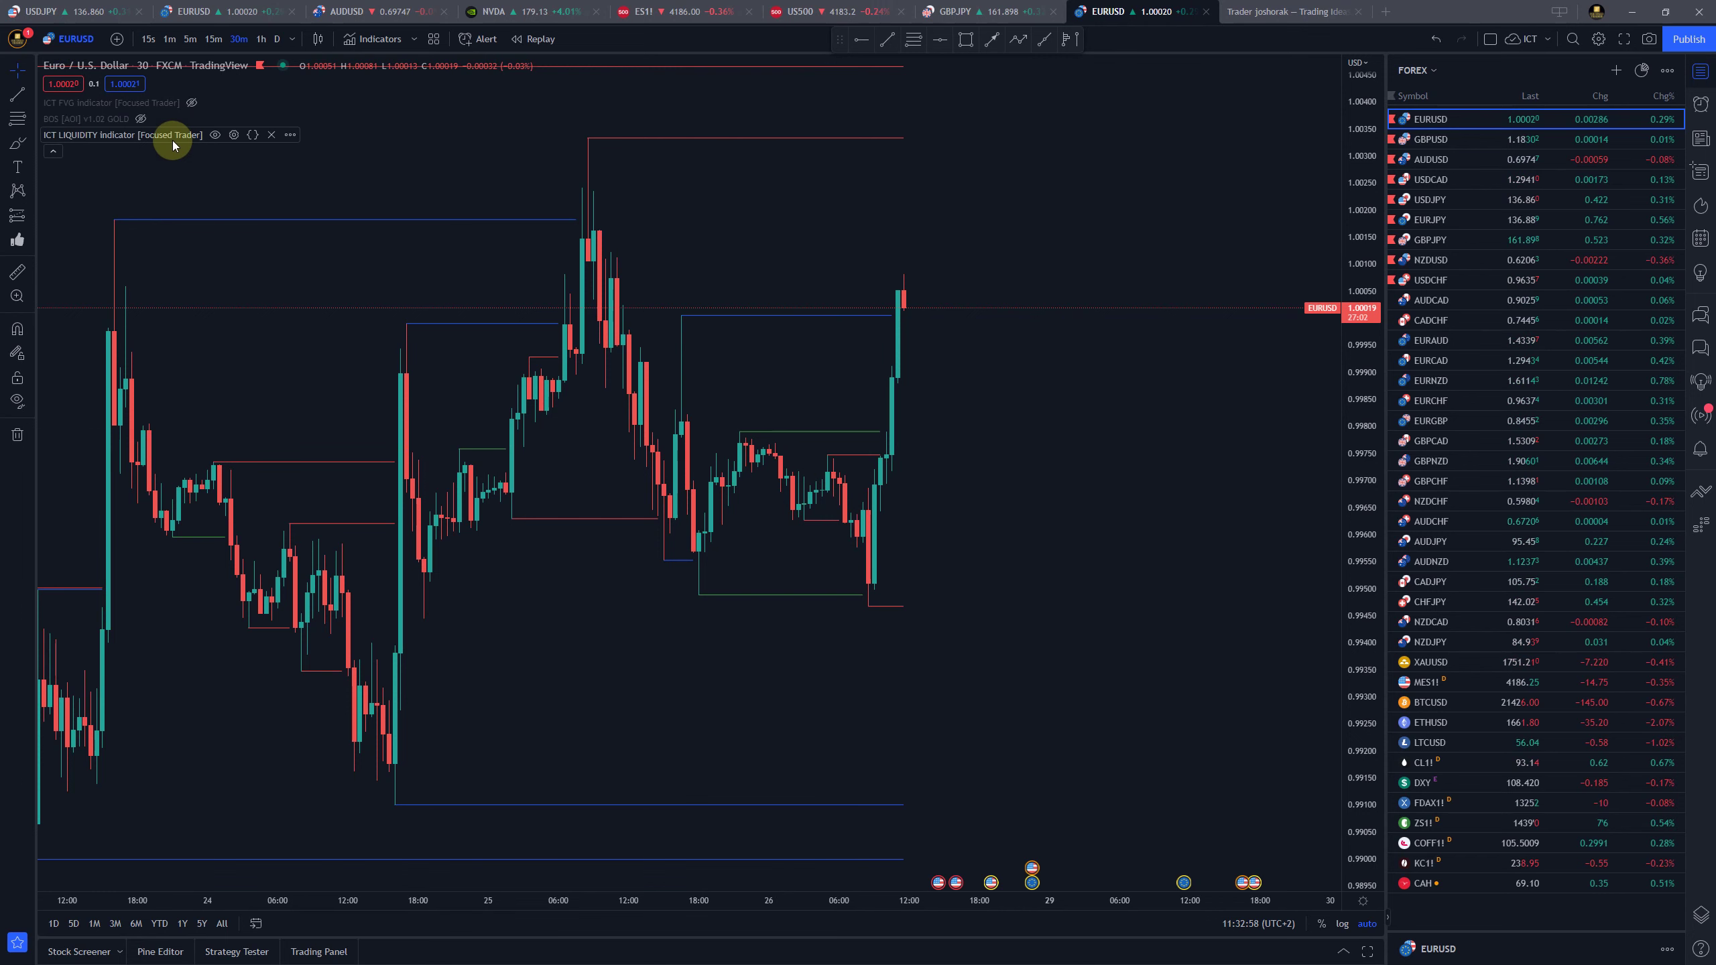
pyautogui.click(234, 135)
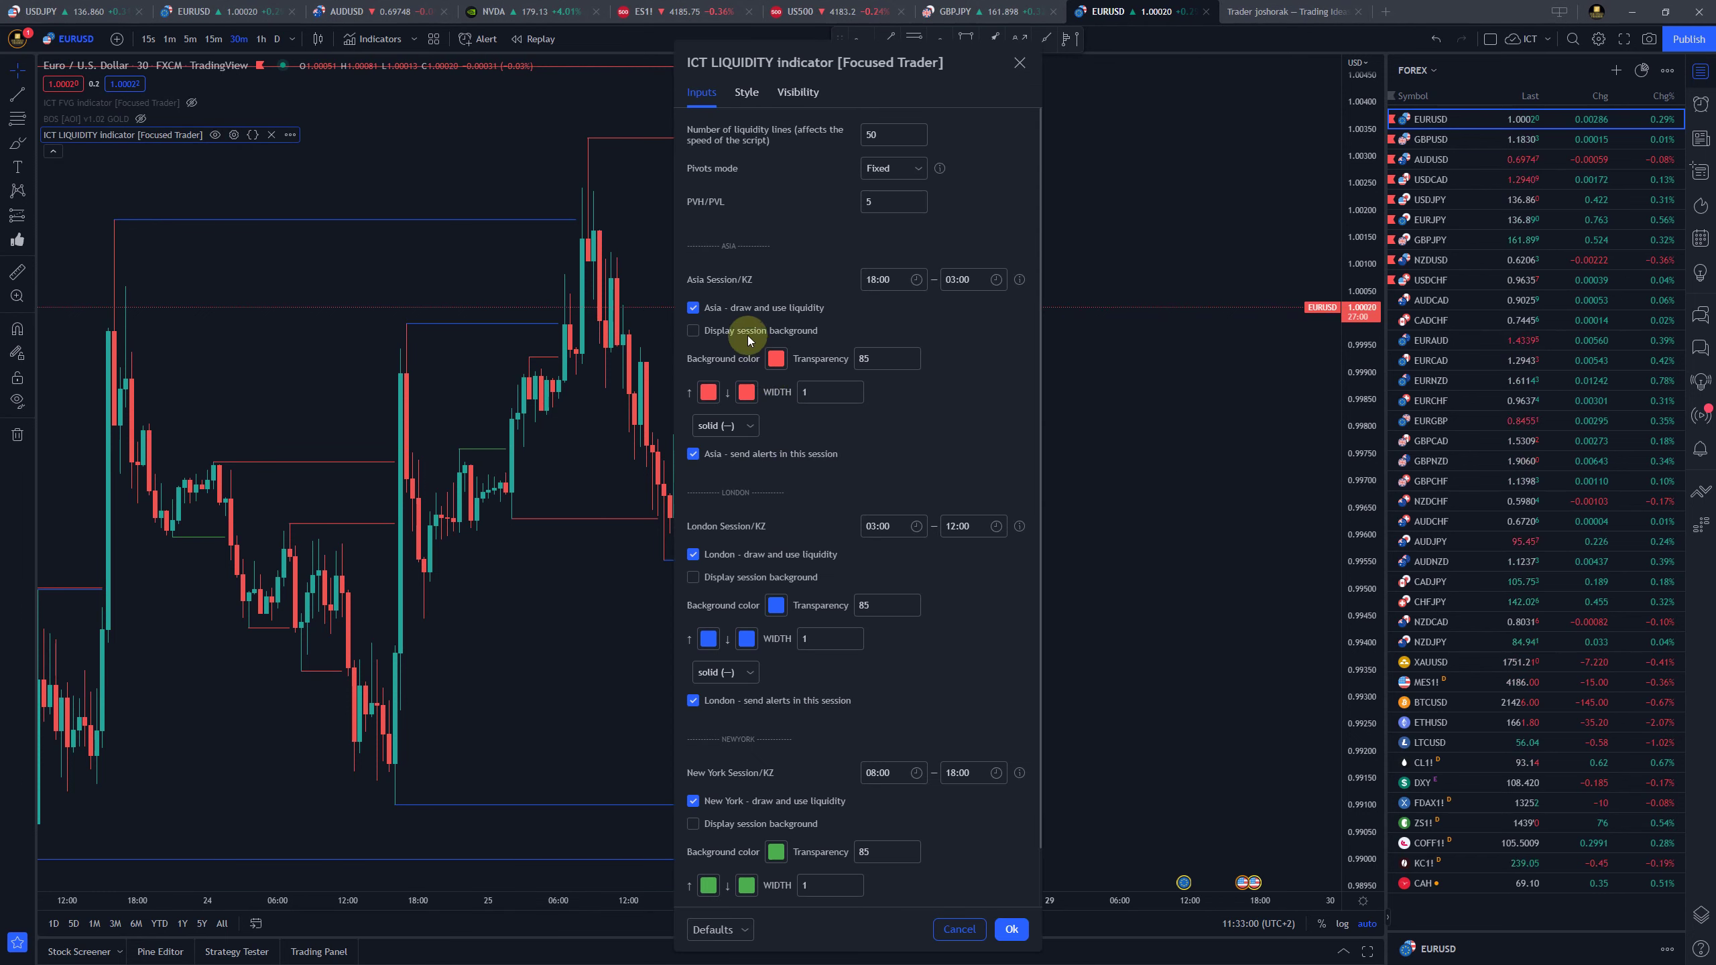
pyautogui.click(796, 335)
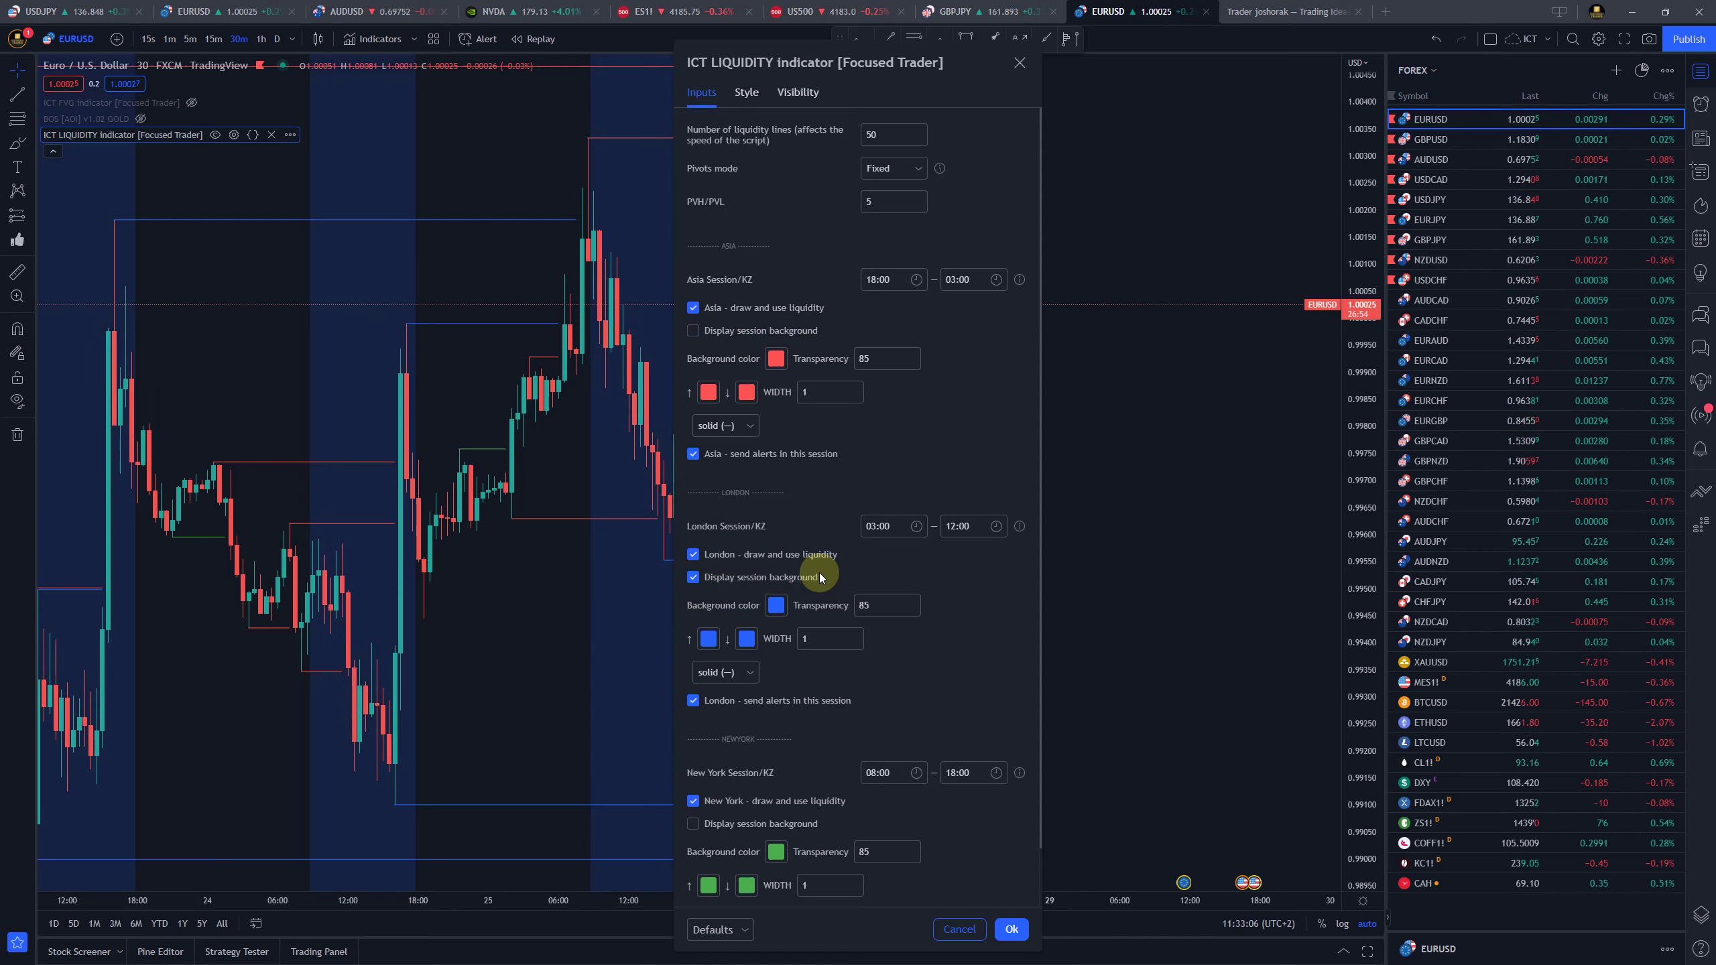
pyautogui.click(1019, 64)
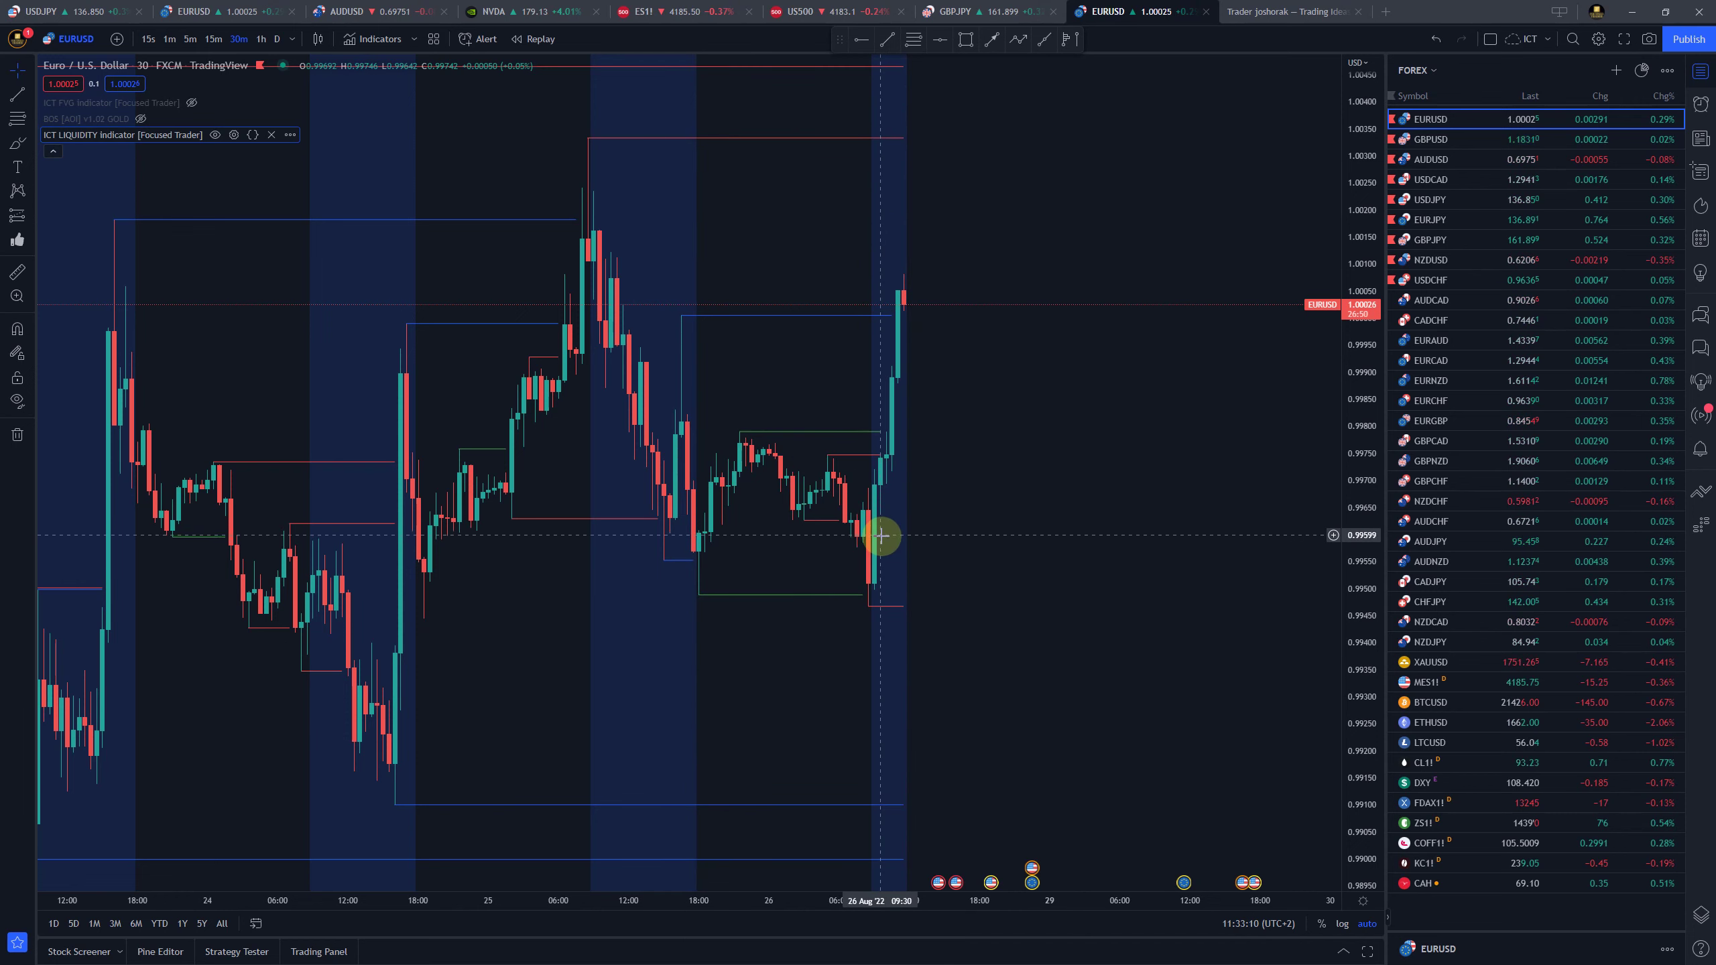
# Reopen the ICT LIQUIDITY settings, close them without changes, and zoom in on the chart
pyautogui.moveTo(124, 102)
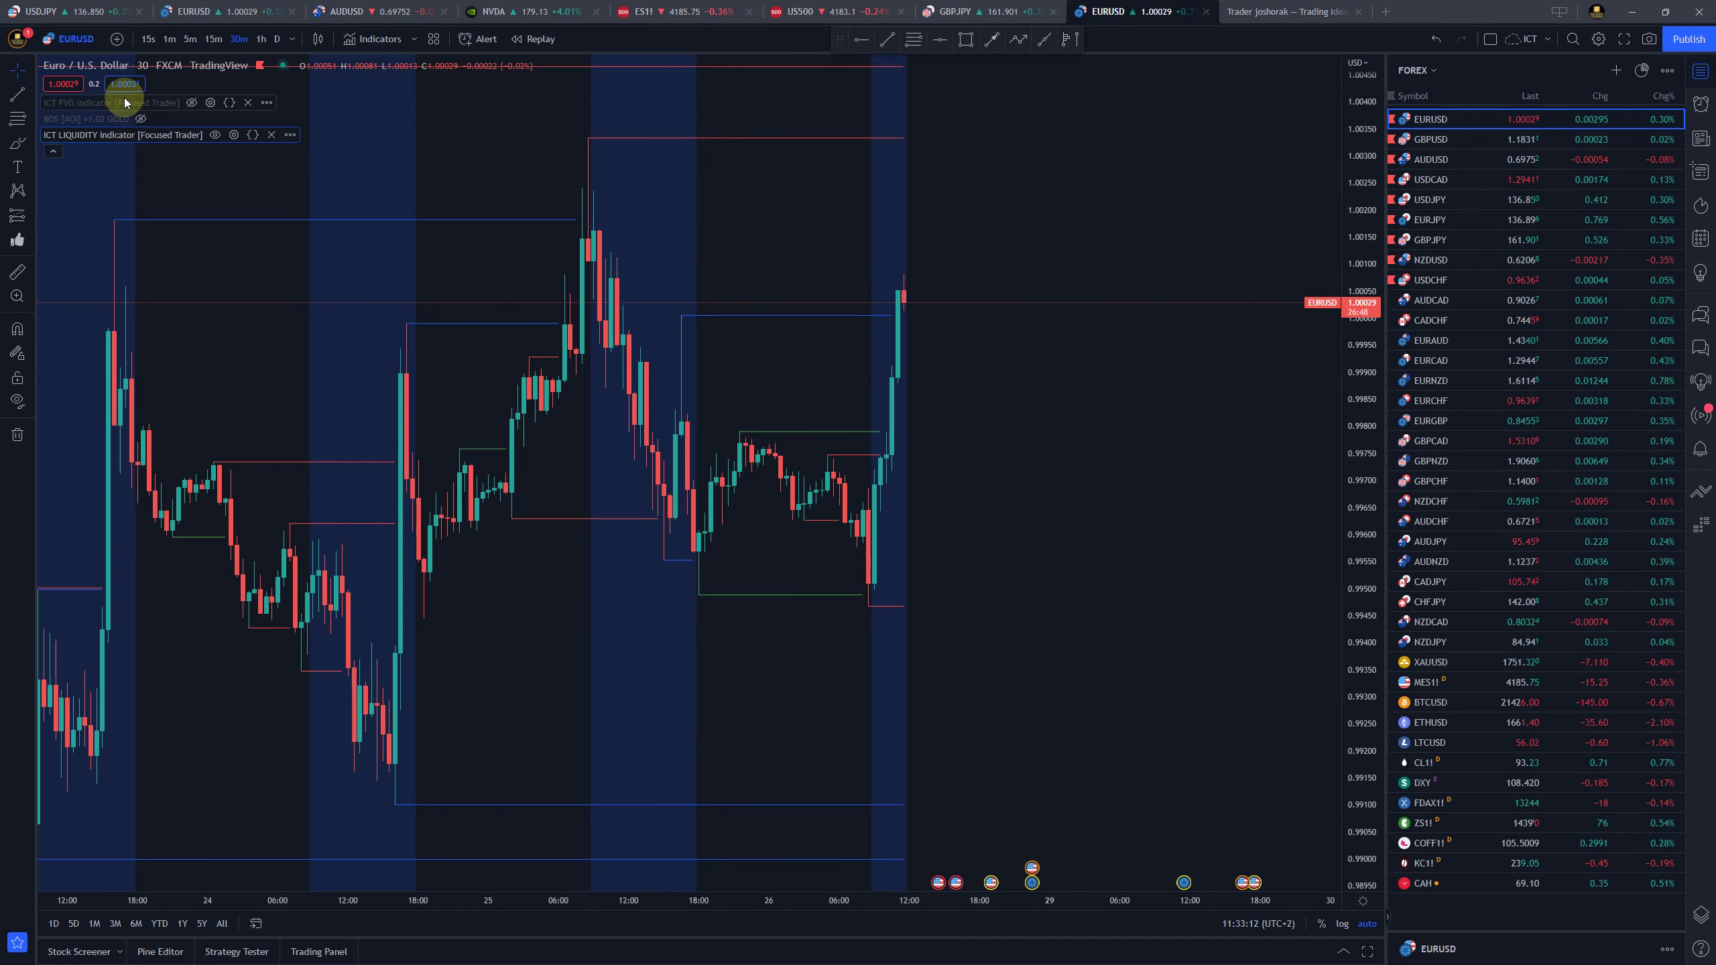
pyautogui.click(233, 136)
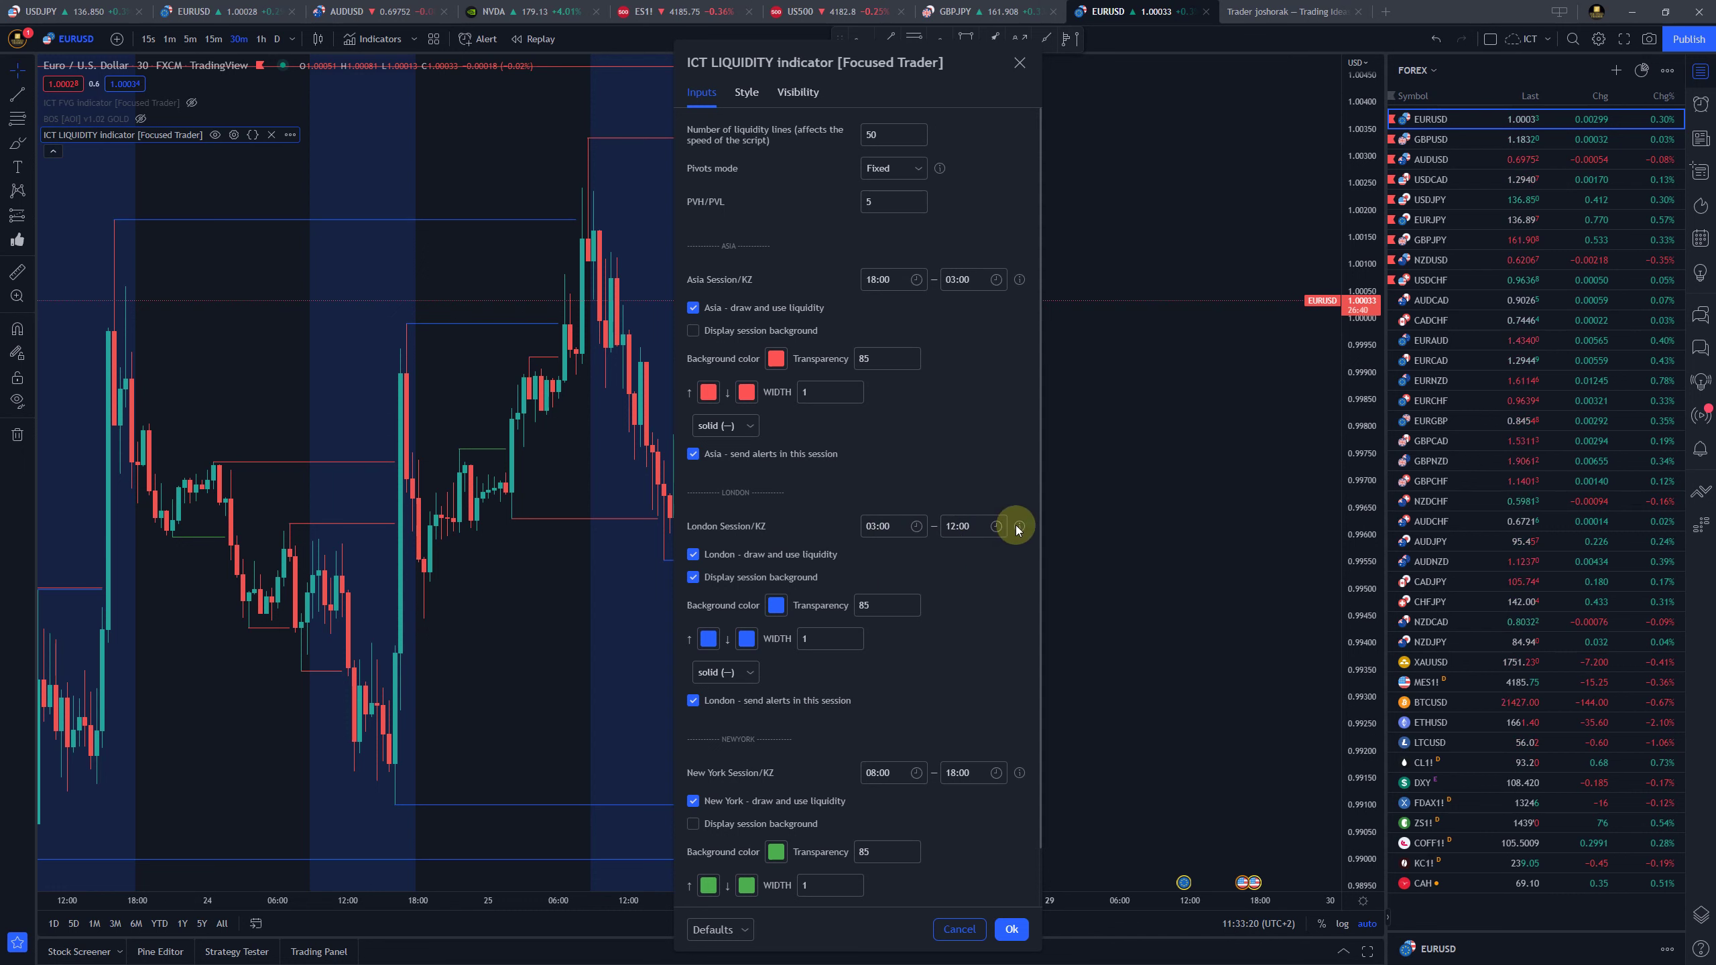
pyautogui.moveTo(1019, 526)
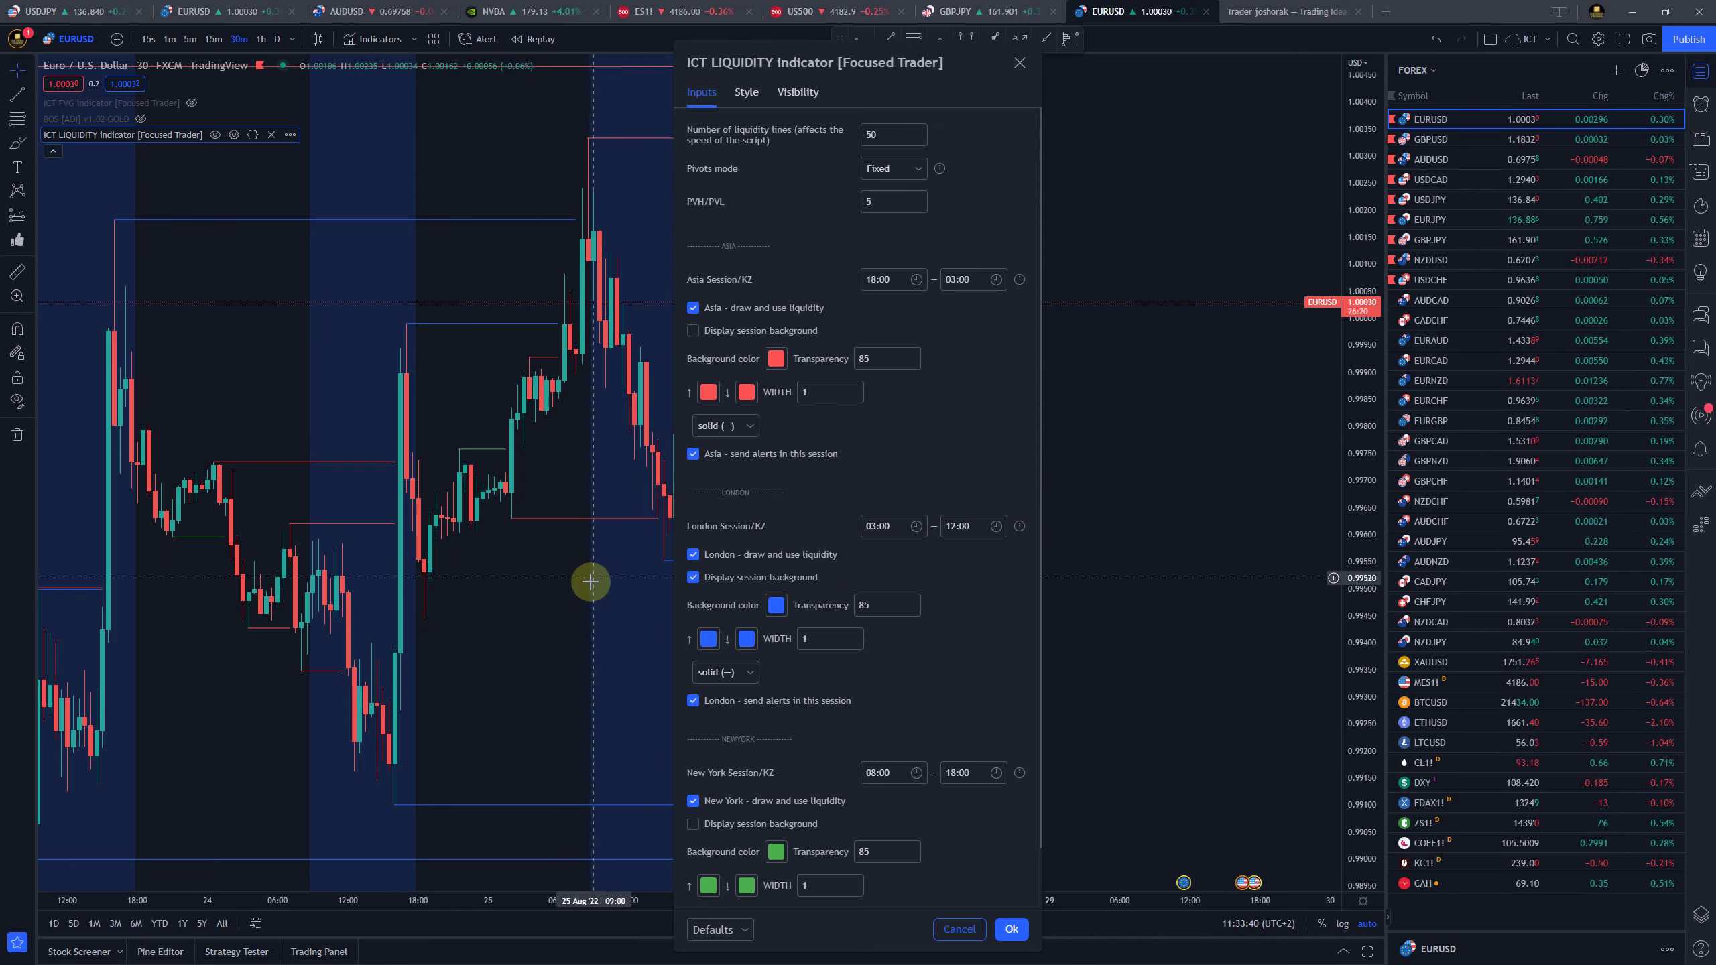
pyautogui.click(567, 594)
pyautogui.scroll(2, 871, 594)
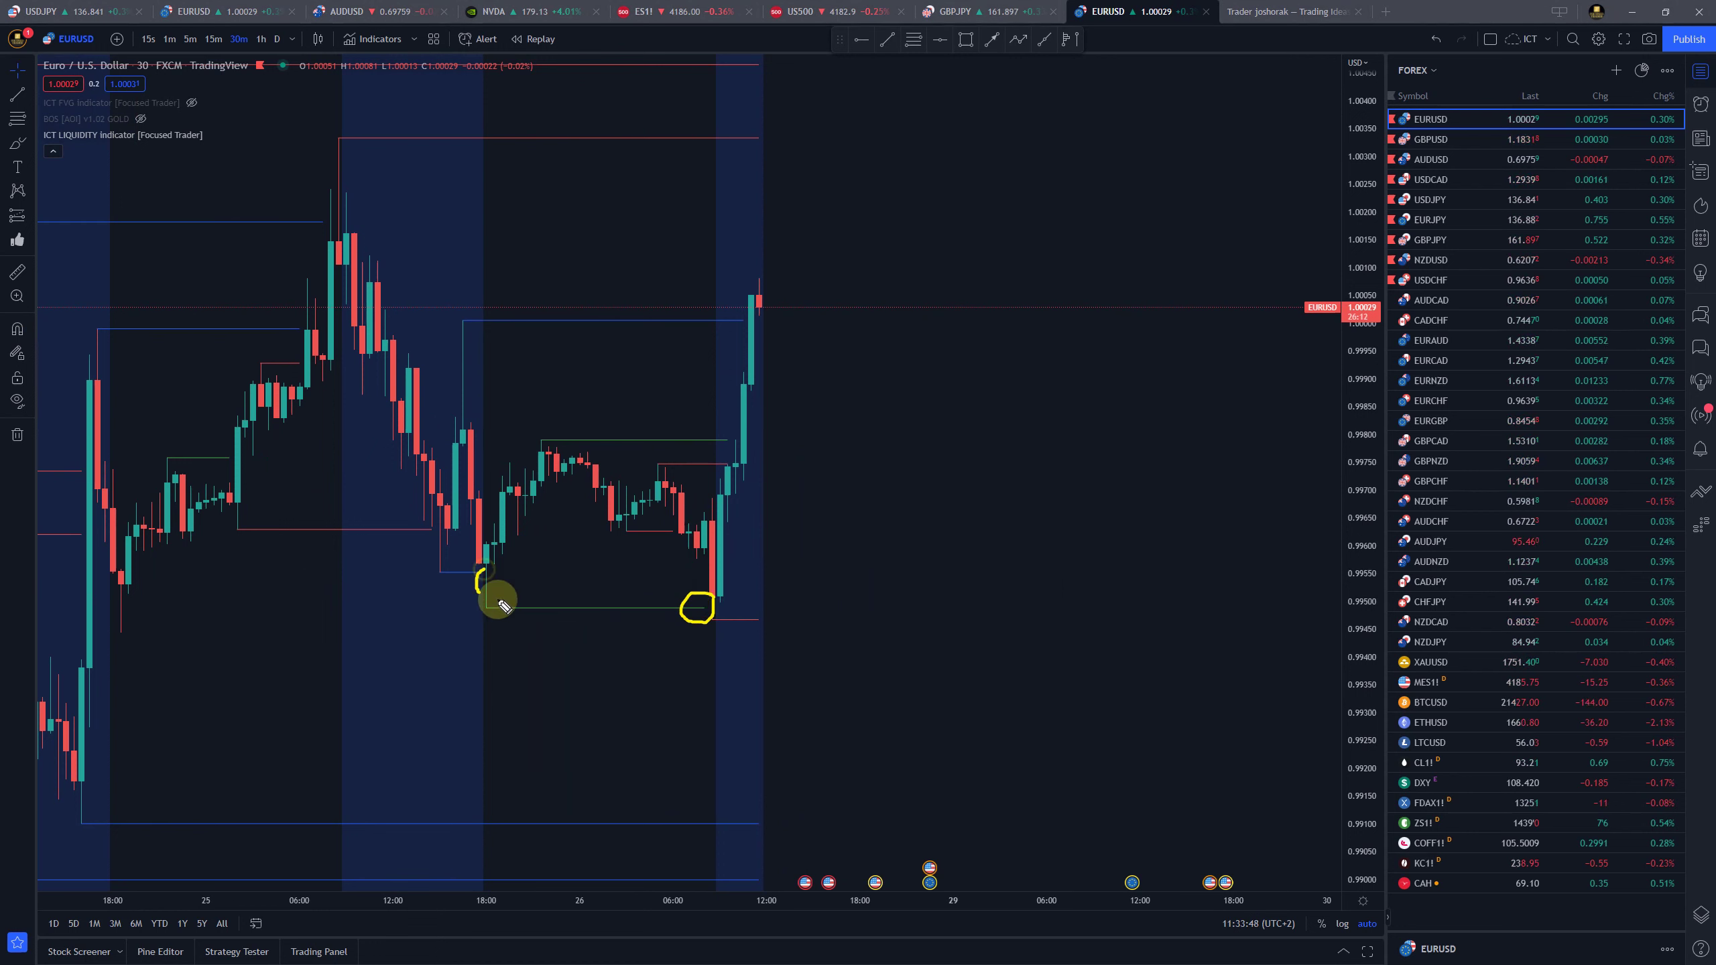
# Circle one more candle low, erase the freehand circles, pan to Aug 24–25, and open the indicator settings
pyautogui.moveTo(428, 536)
pyautogui.mouseDown()
pyautogui.moveTo(457, 541)
pyautogui.moveTo(424, 533)
pyautogui.mouseUp()
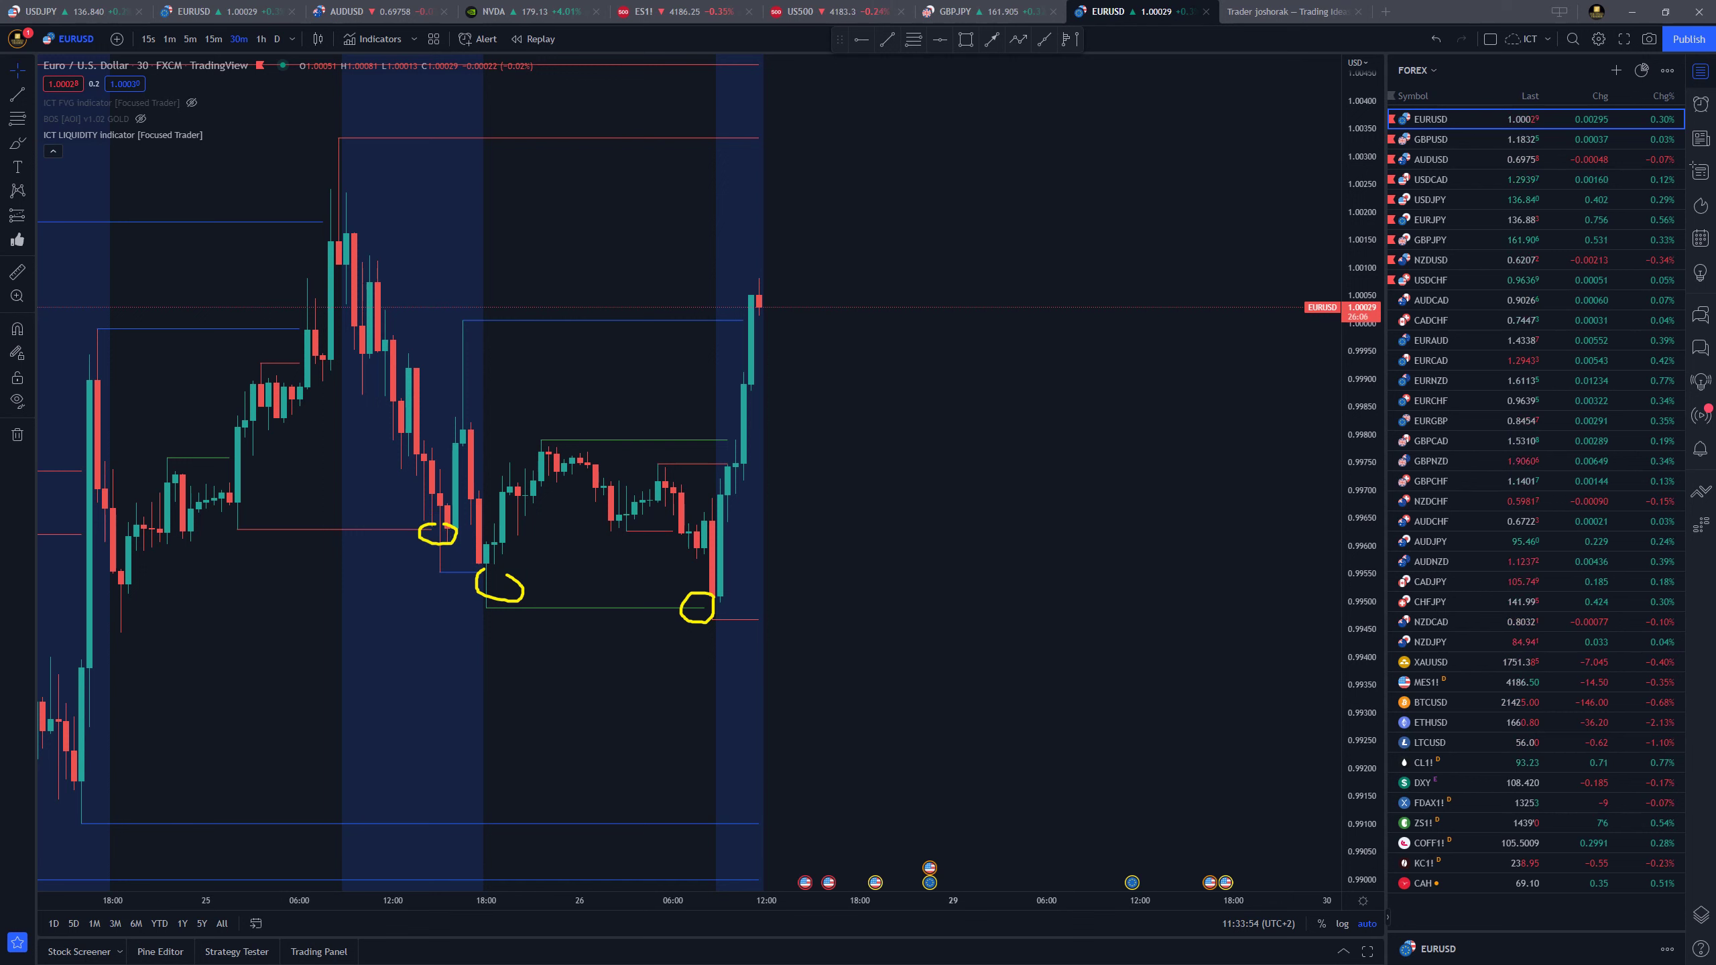
pyautogui.press('Escape')
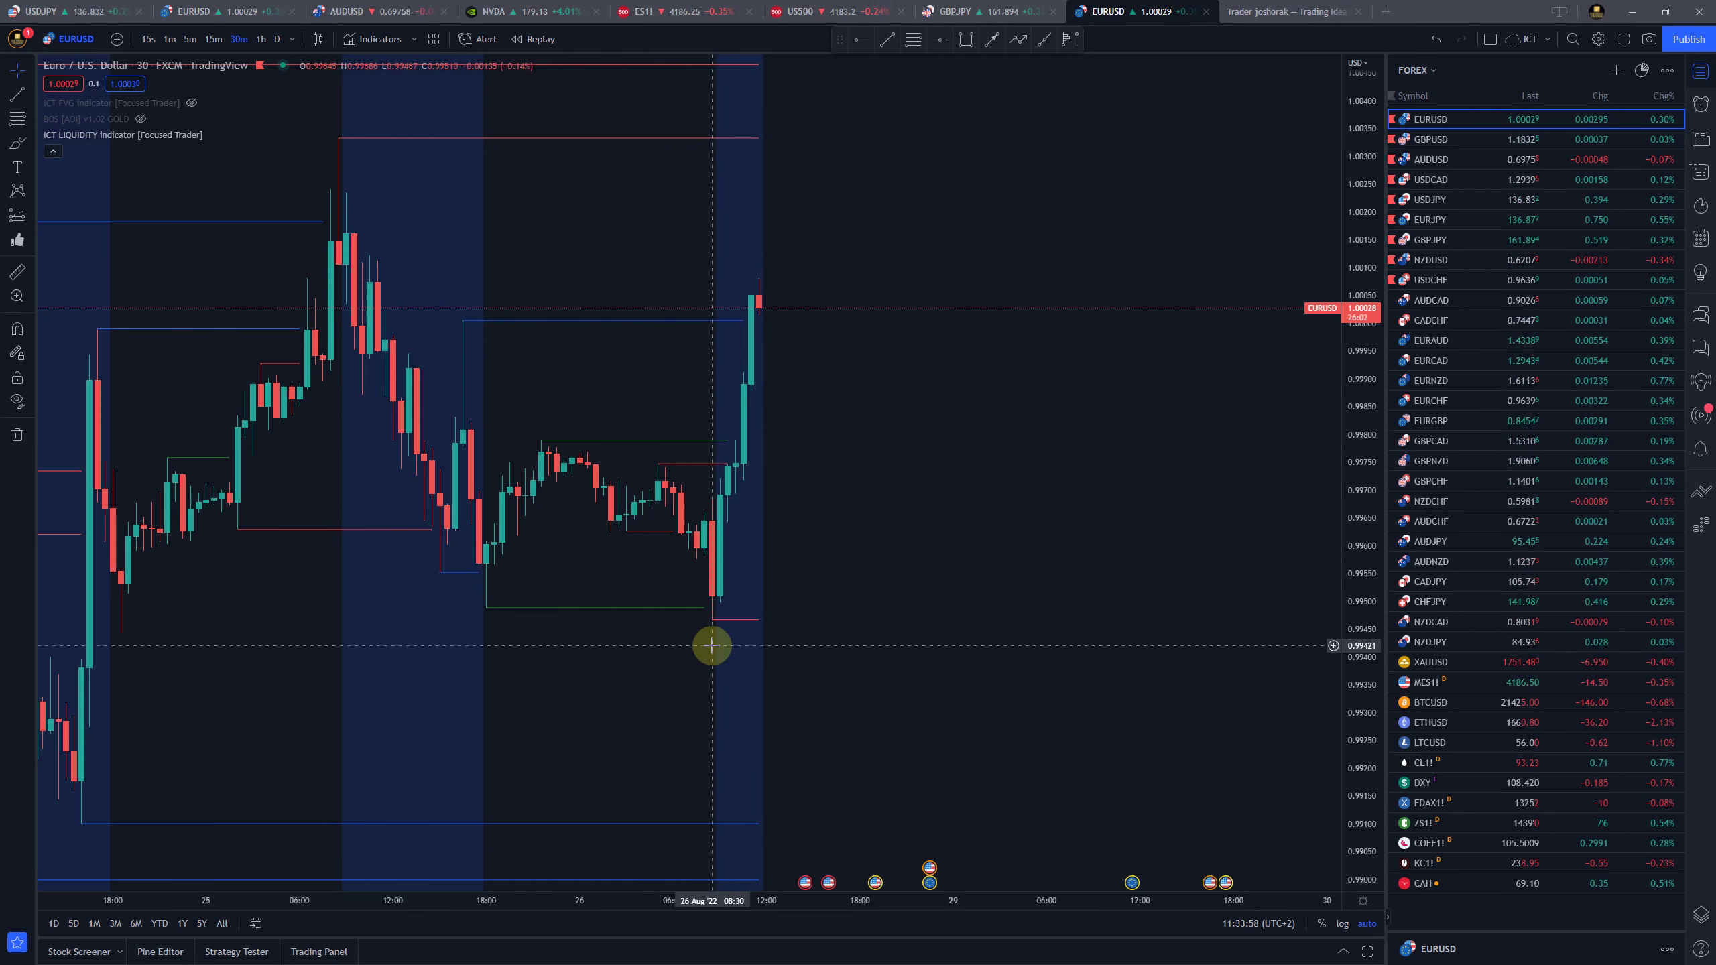
pyautogui.scroll(-3, 708, 653)
pyautogui.scroll(-1, 689, 676)
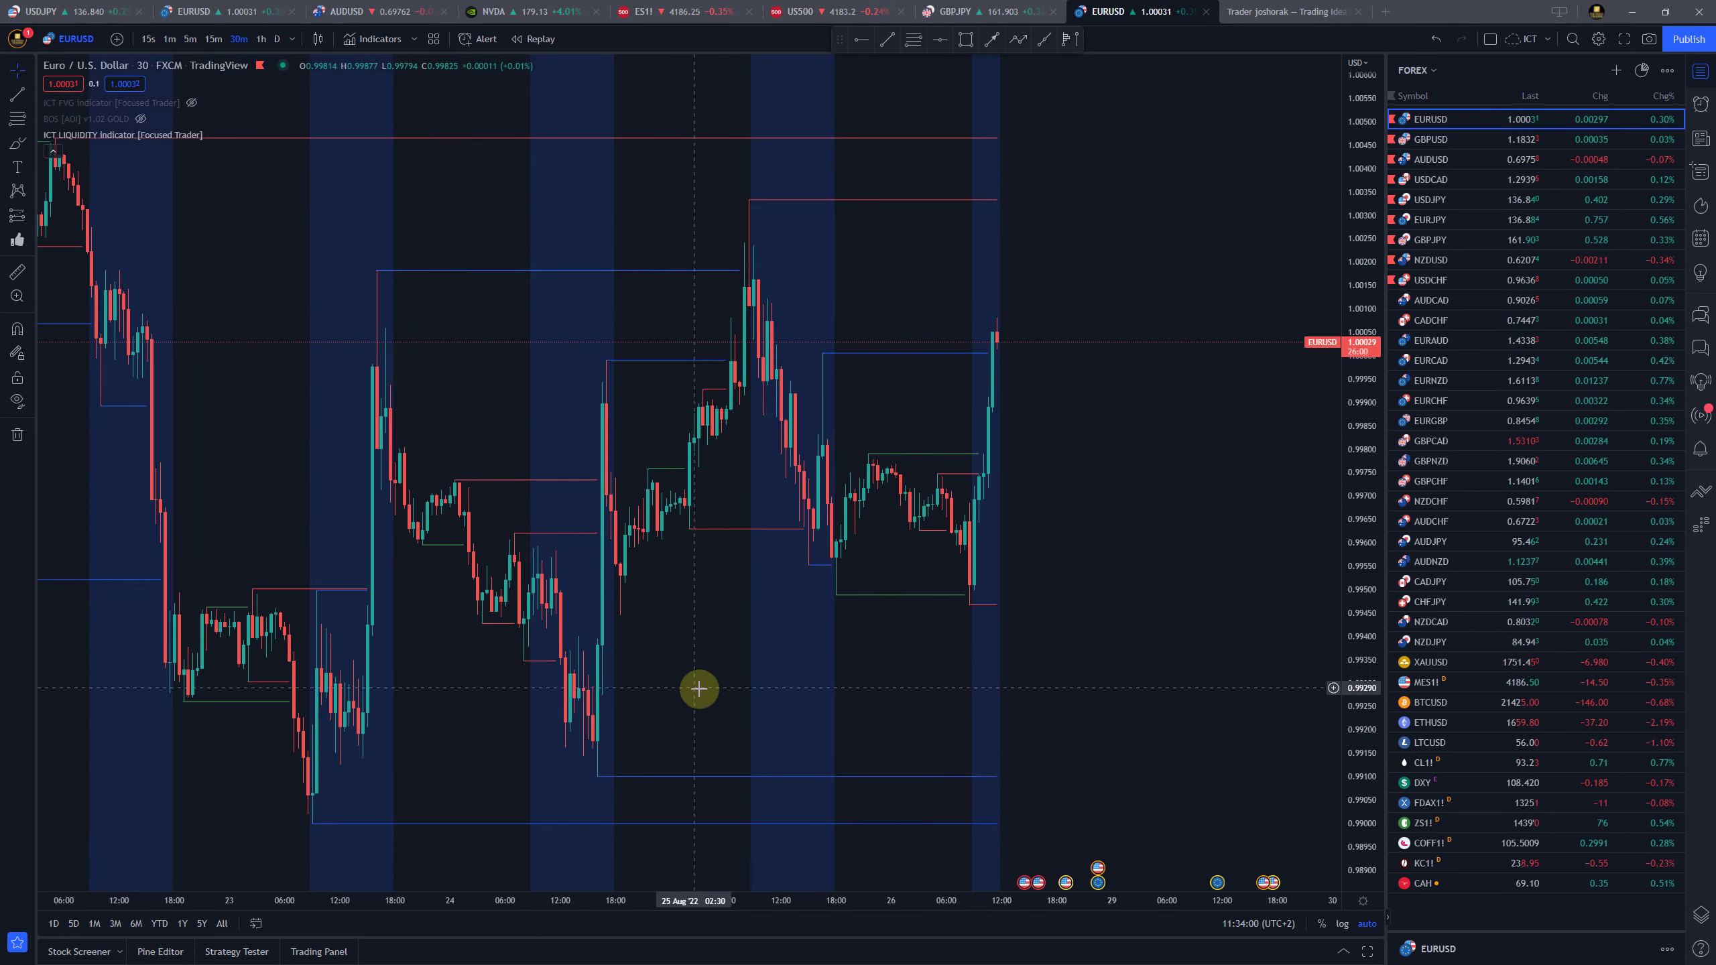
pyautogui.scroll(5, 966, 651)
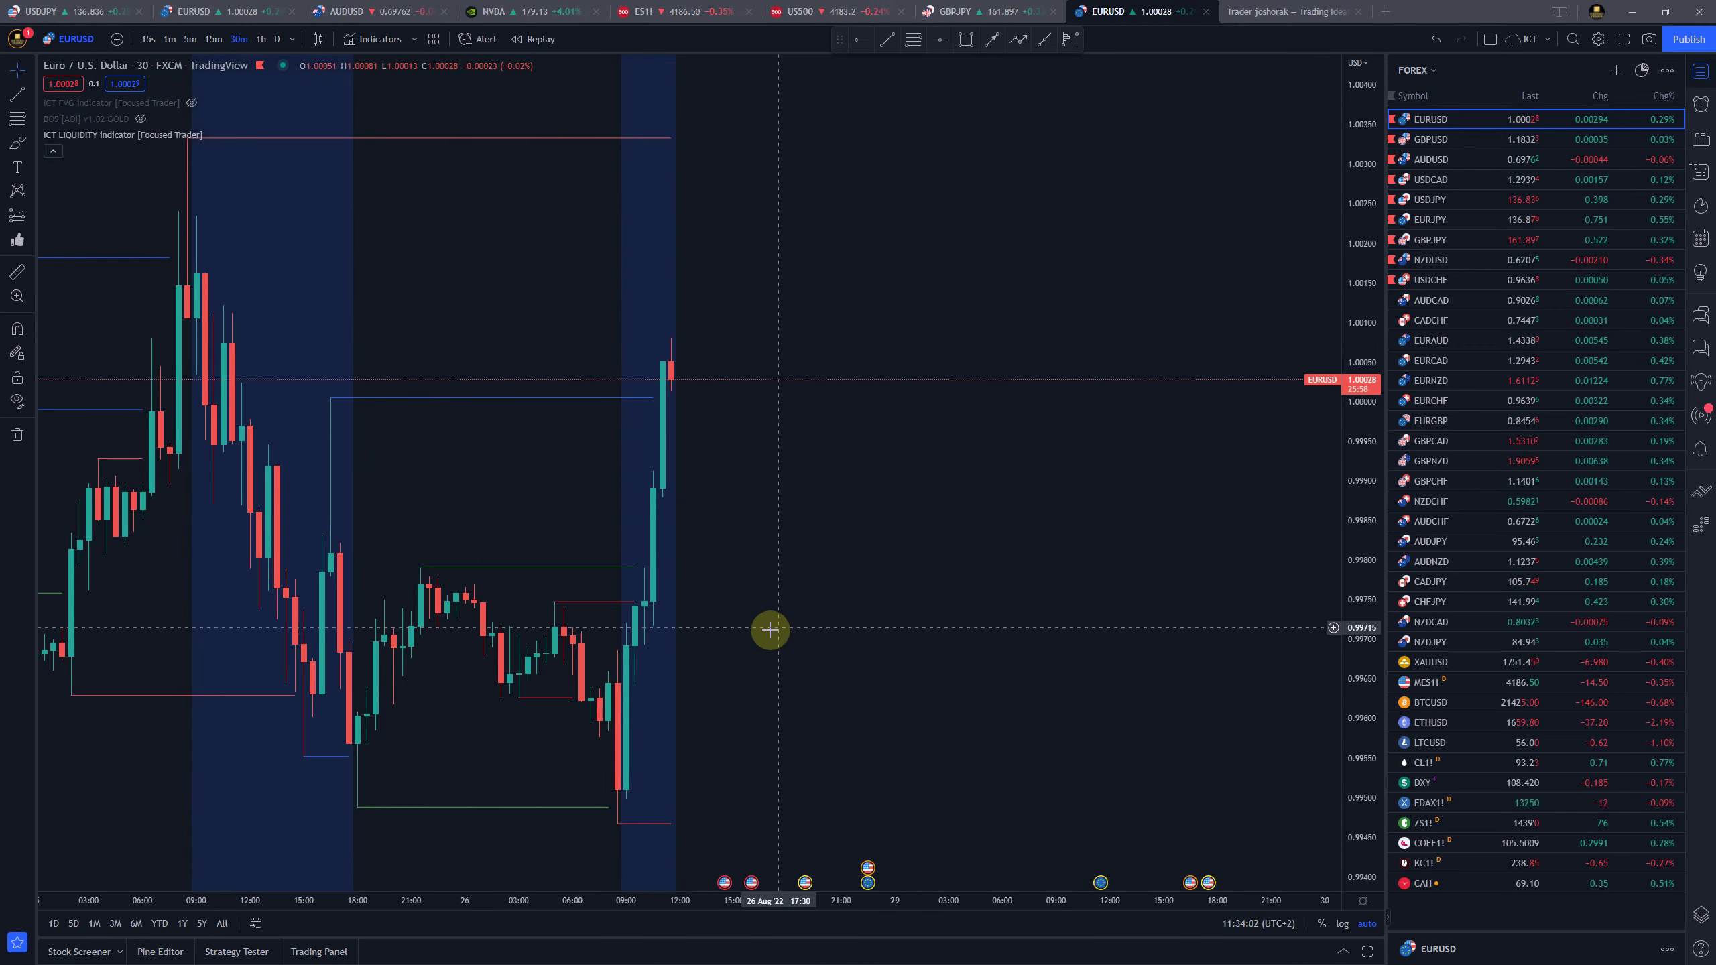
pyautogui.moveTo(400, 550); pyautogui.dragTo(709, 505)
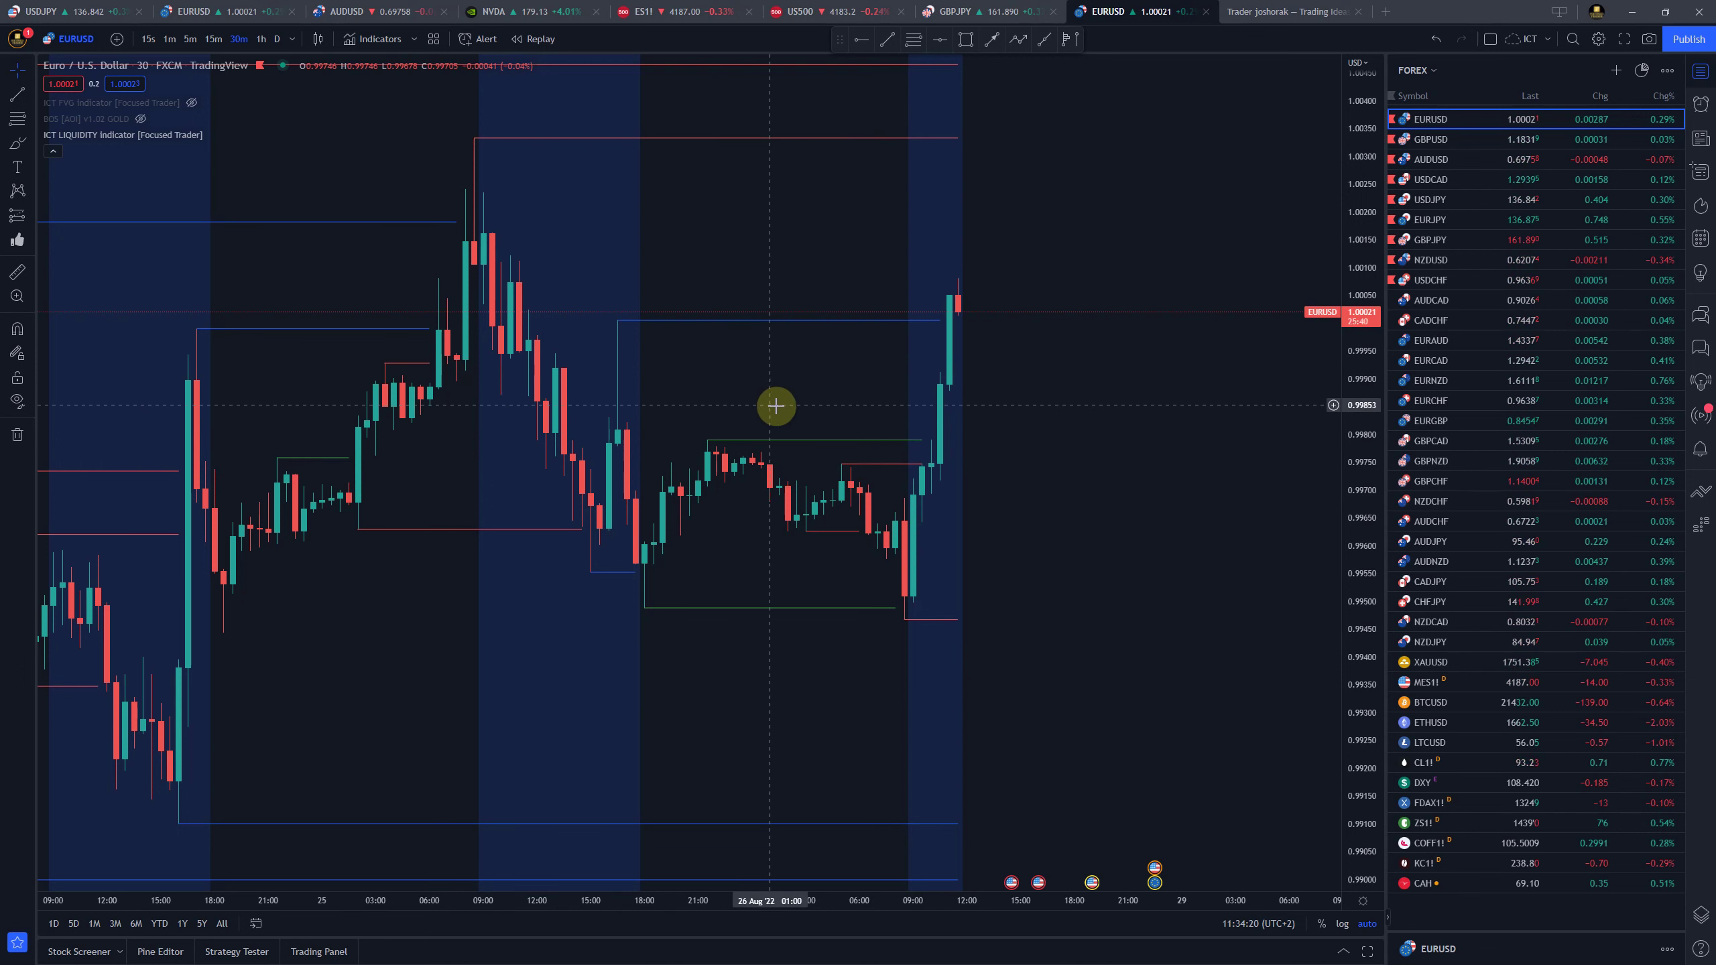
pyautogui.click(234, 135)
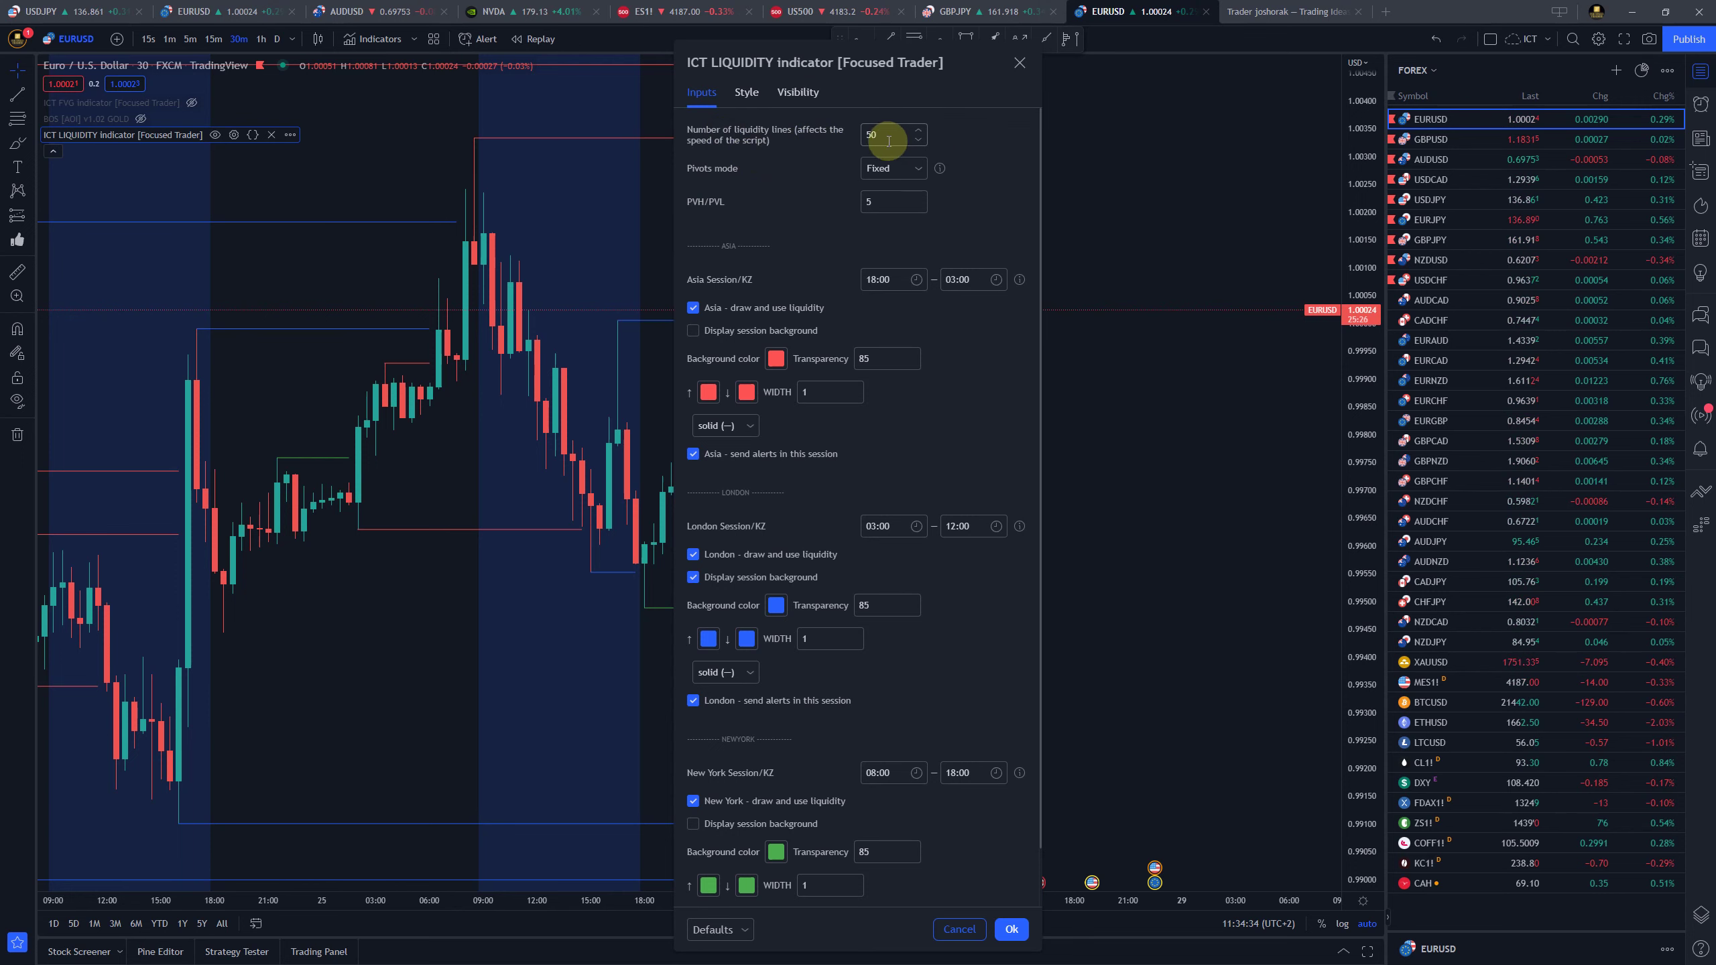
# Close the indicator settings and compress the price scale to browse June–August history
pyautogui.click(1137, 161)
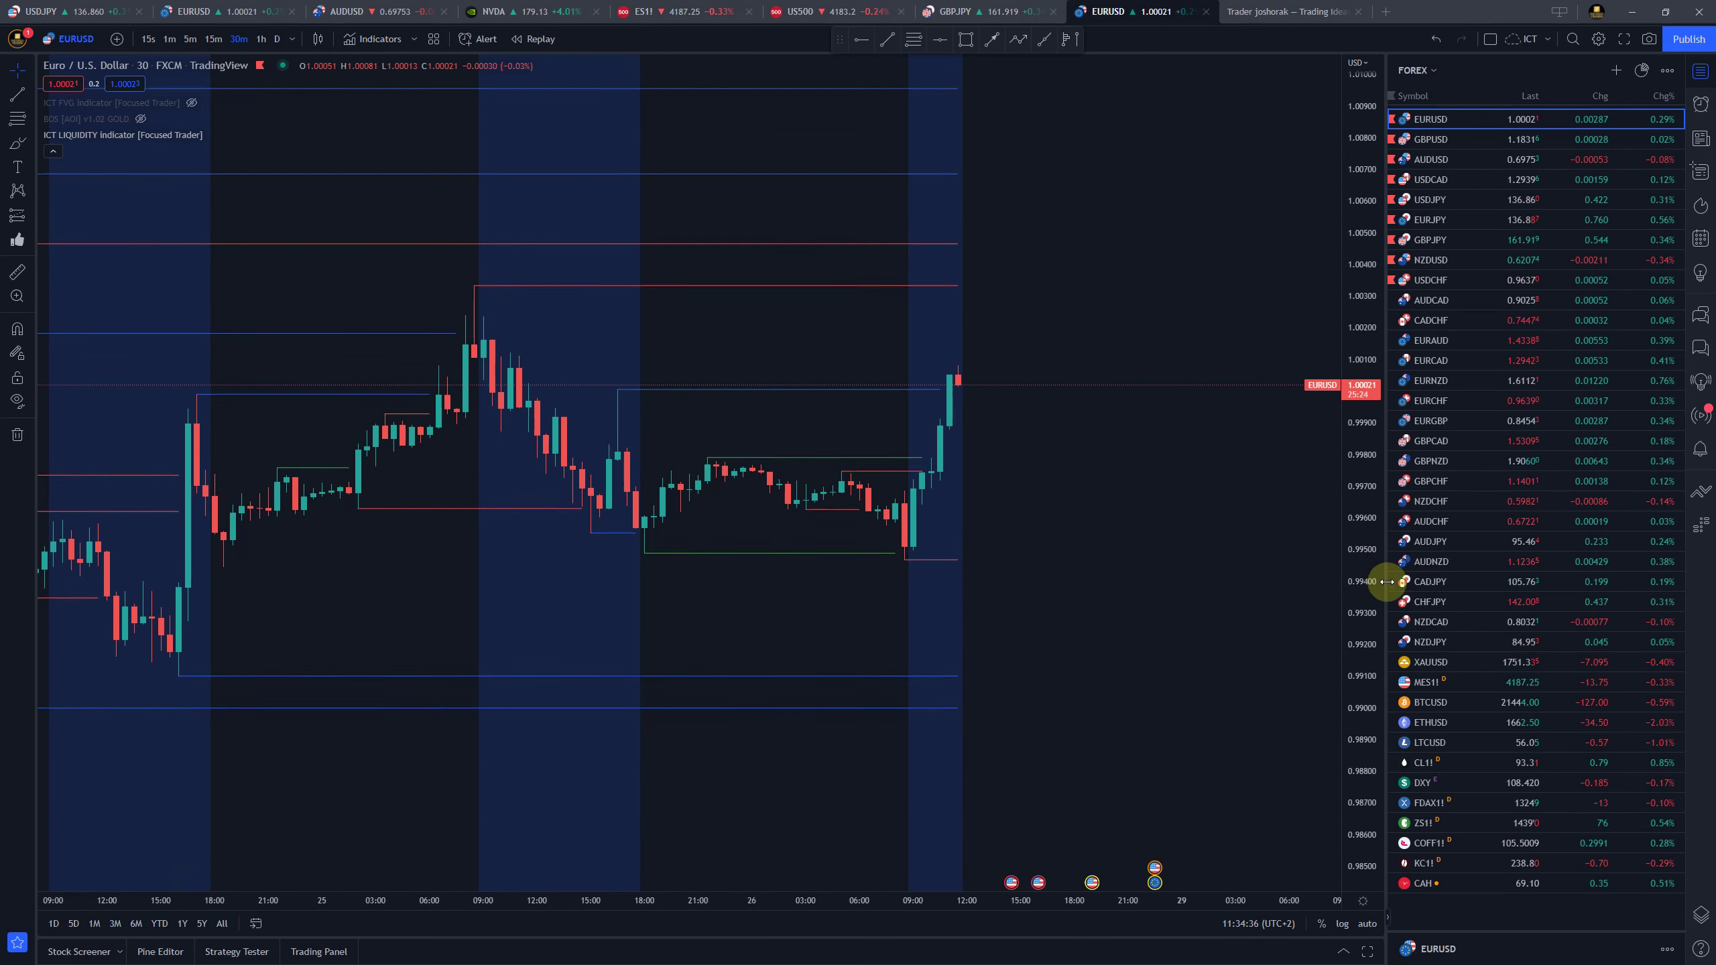
pyautogui.scroll(-6, 1247, 609)
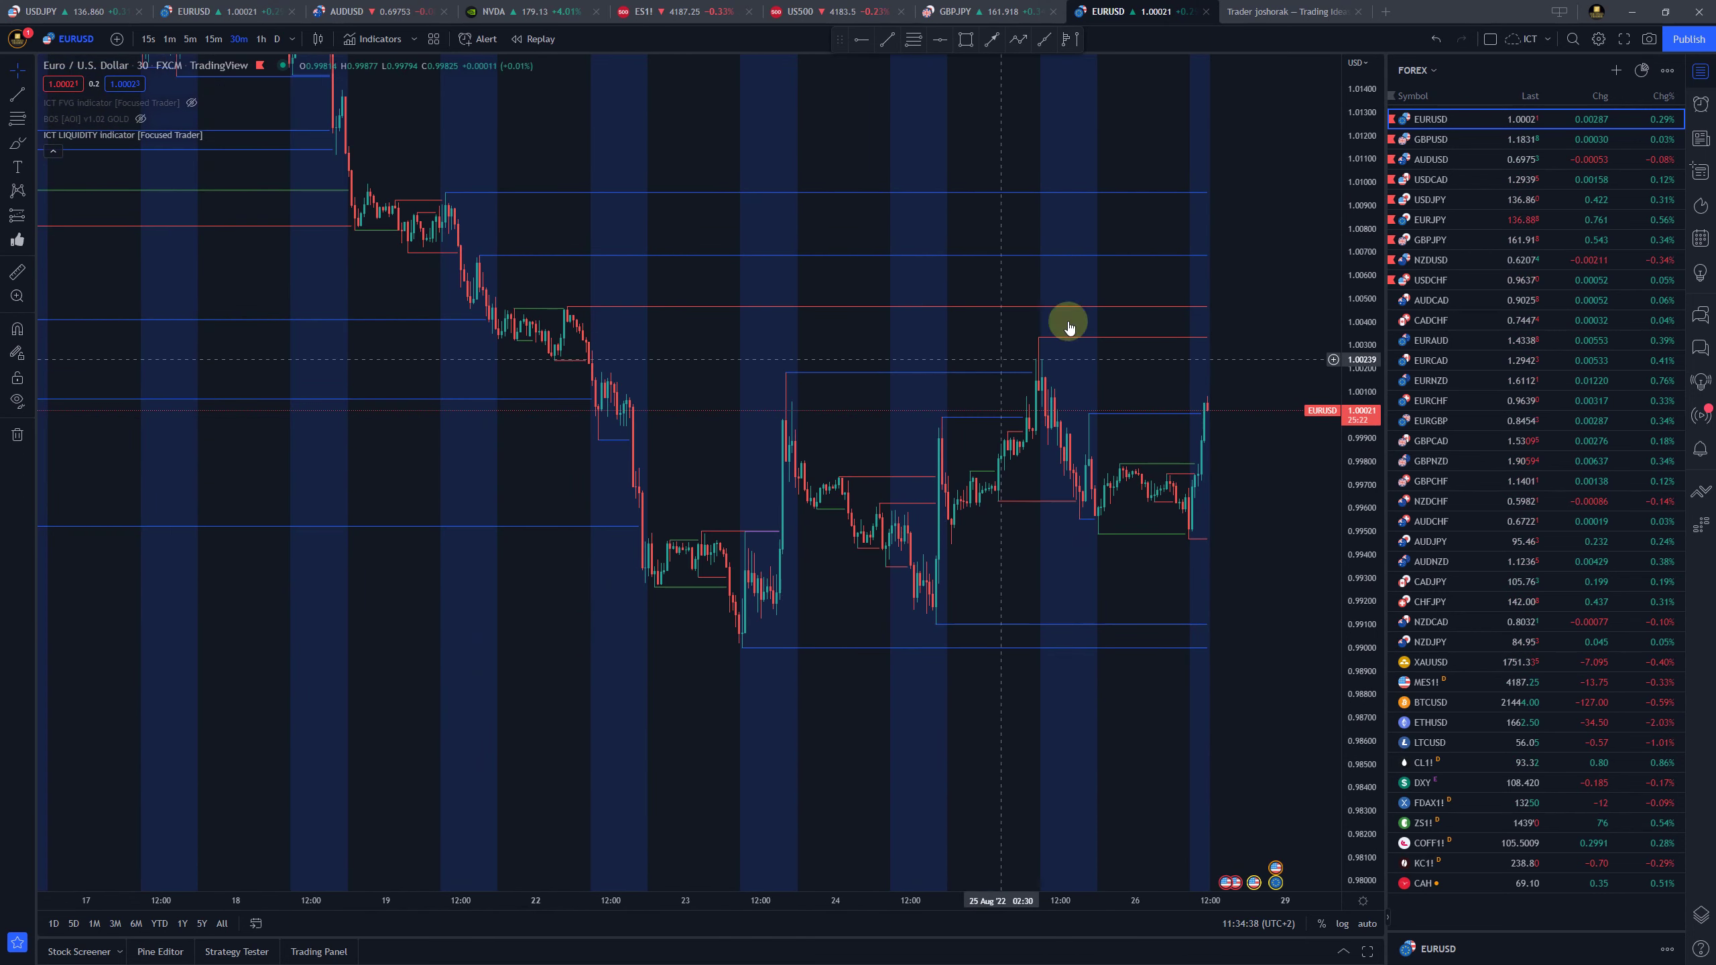
pyautogui.moveTo(984, 180); pyautogui.dragTo(1111, 475)
pyautogui.scroll(-5, 1084, 479)
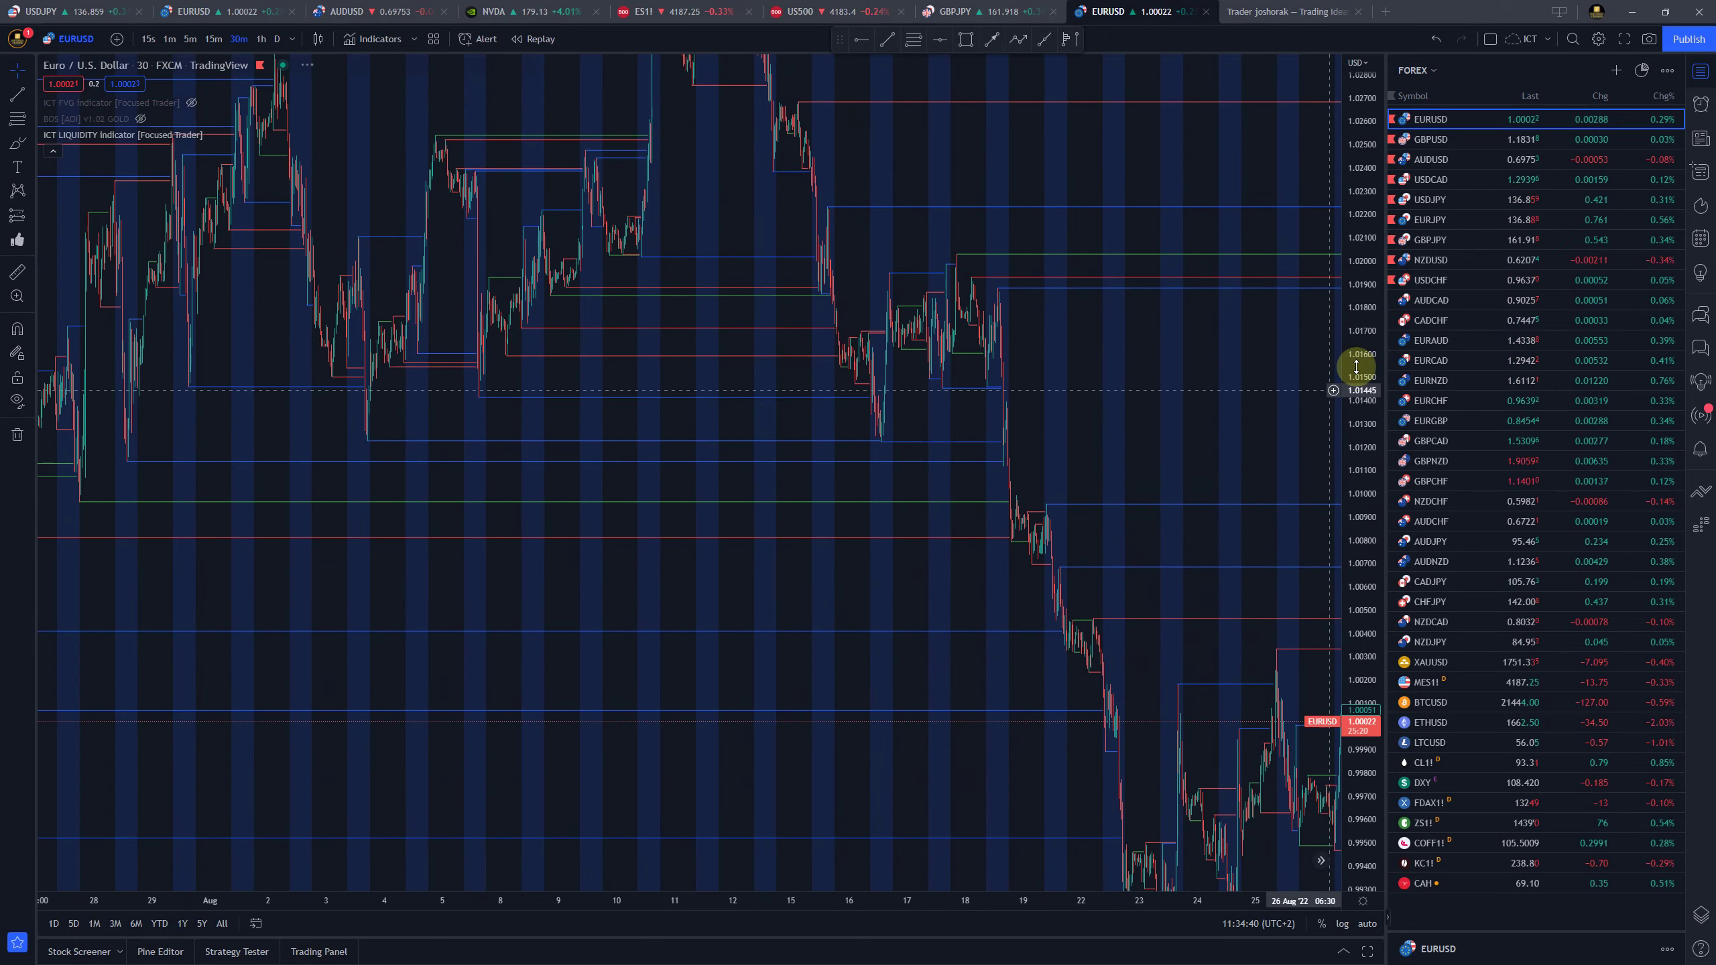
pyautogui.moveTo(1356, 366); pyautogui.dragTo(1368, 613)
pyautogui.moveTo(839, 759); pyautogui.dragTo(792, 609)
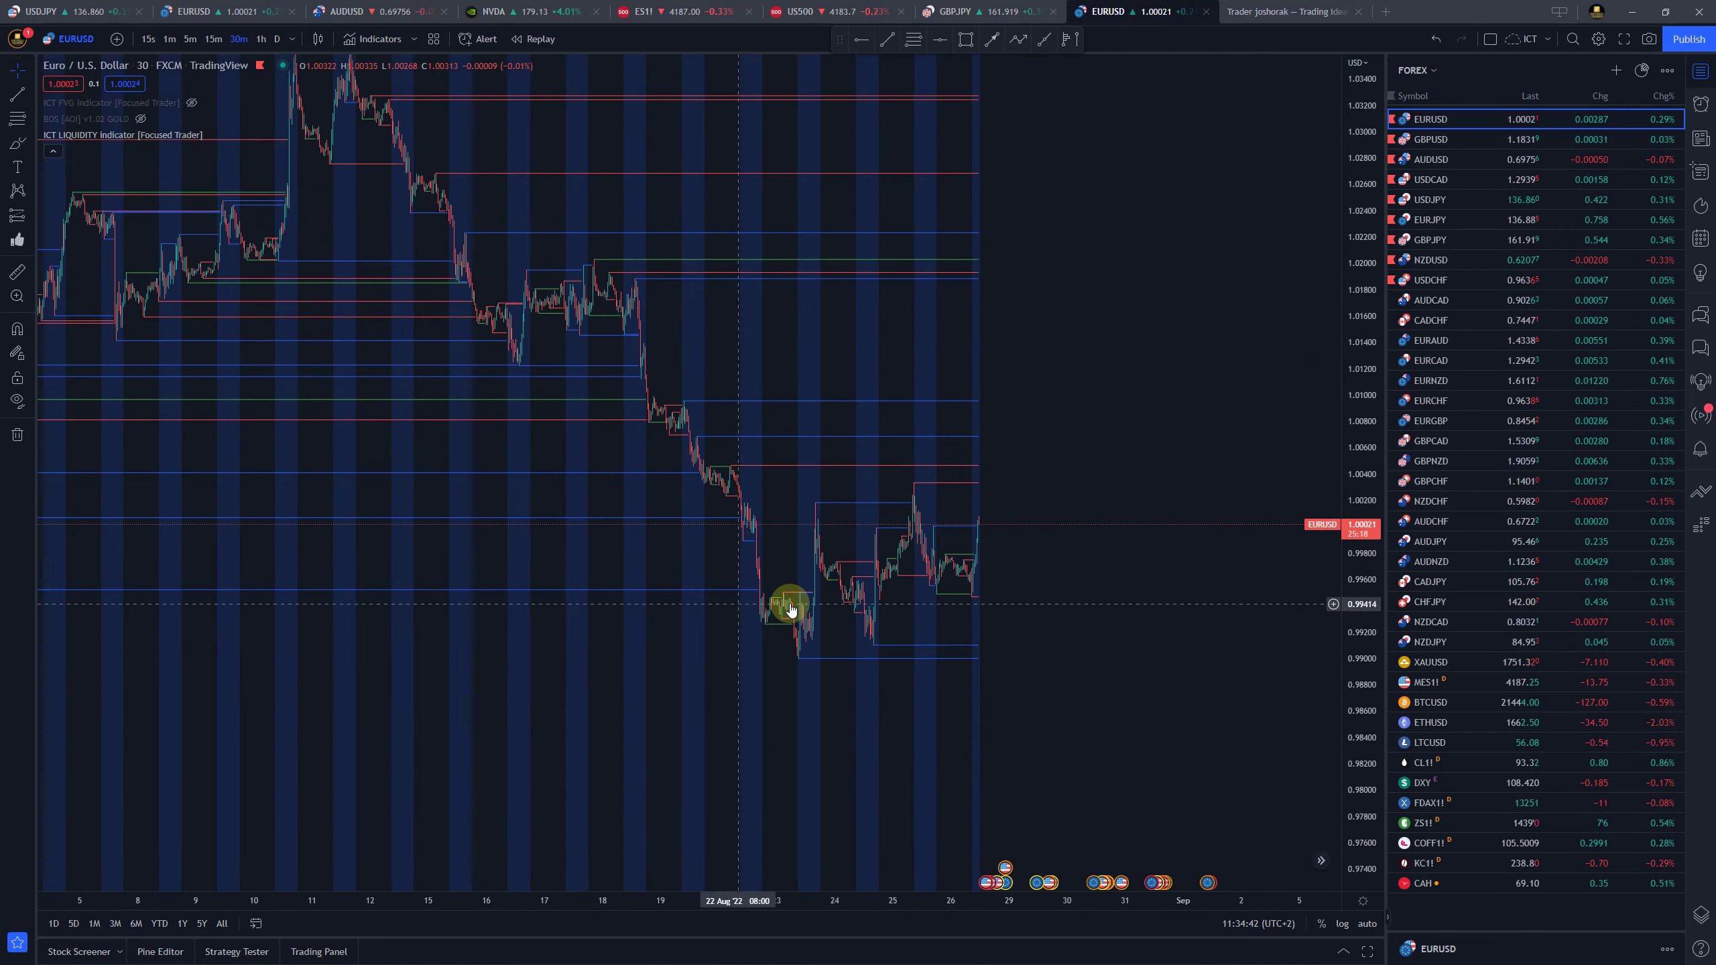
pyautogui.scroll(-5, 787, 607)
pyautogui.moveTo(486, 288); pyautogui.dragTo(637, 345)
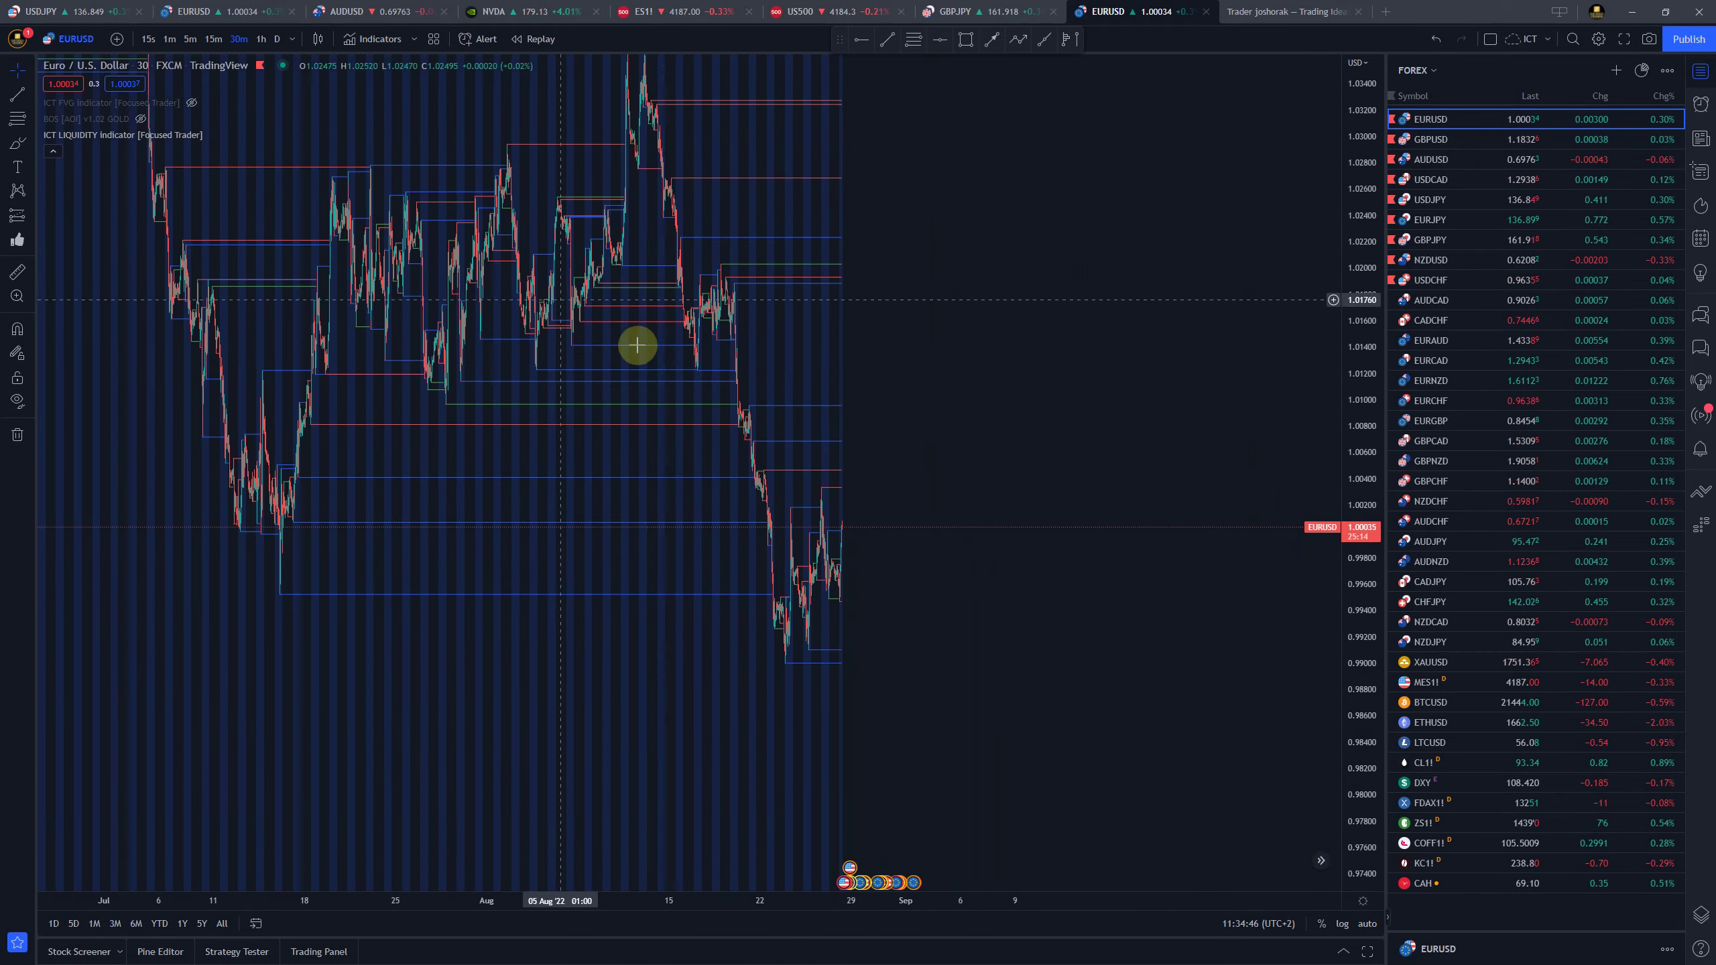
pyautogui.moveTo(612, 433); pyautogui.dragTo(1034, 419)
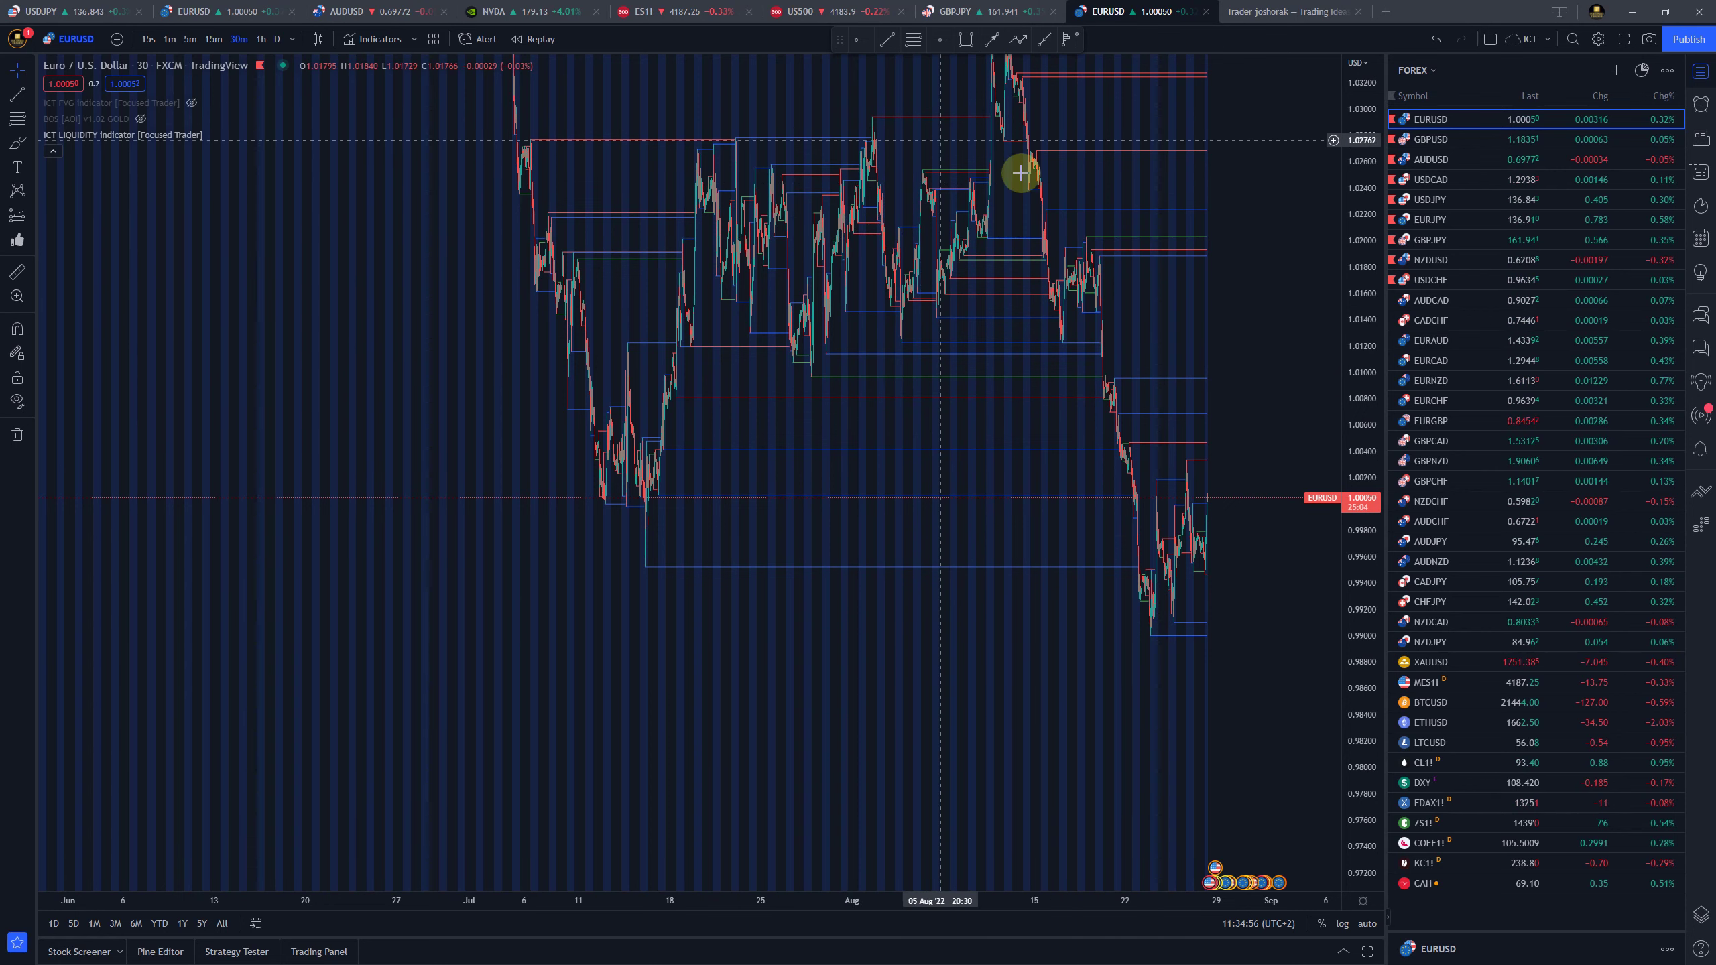
pyautogui.scroll(3, 946, 635)
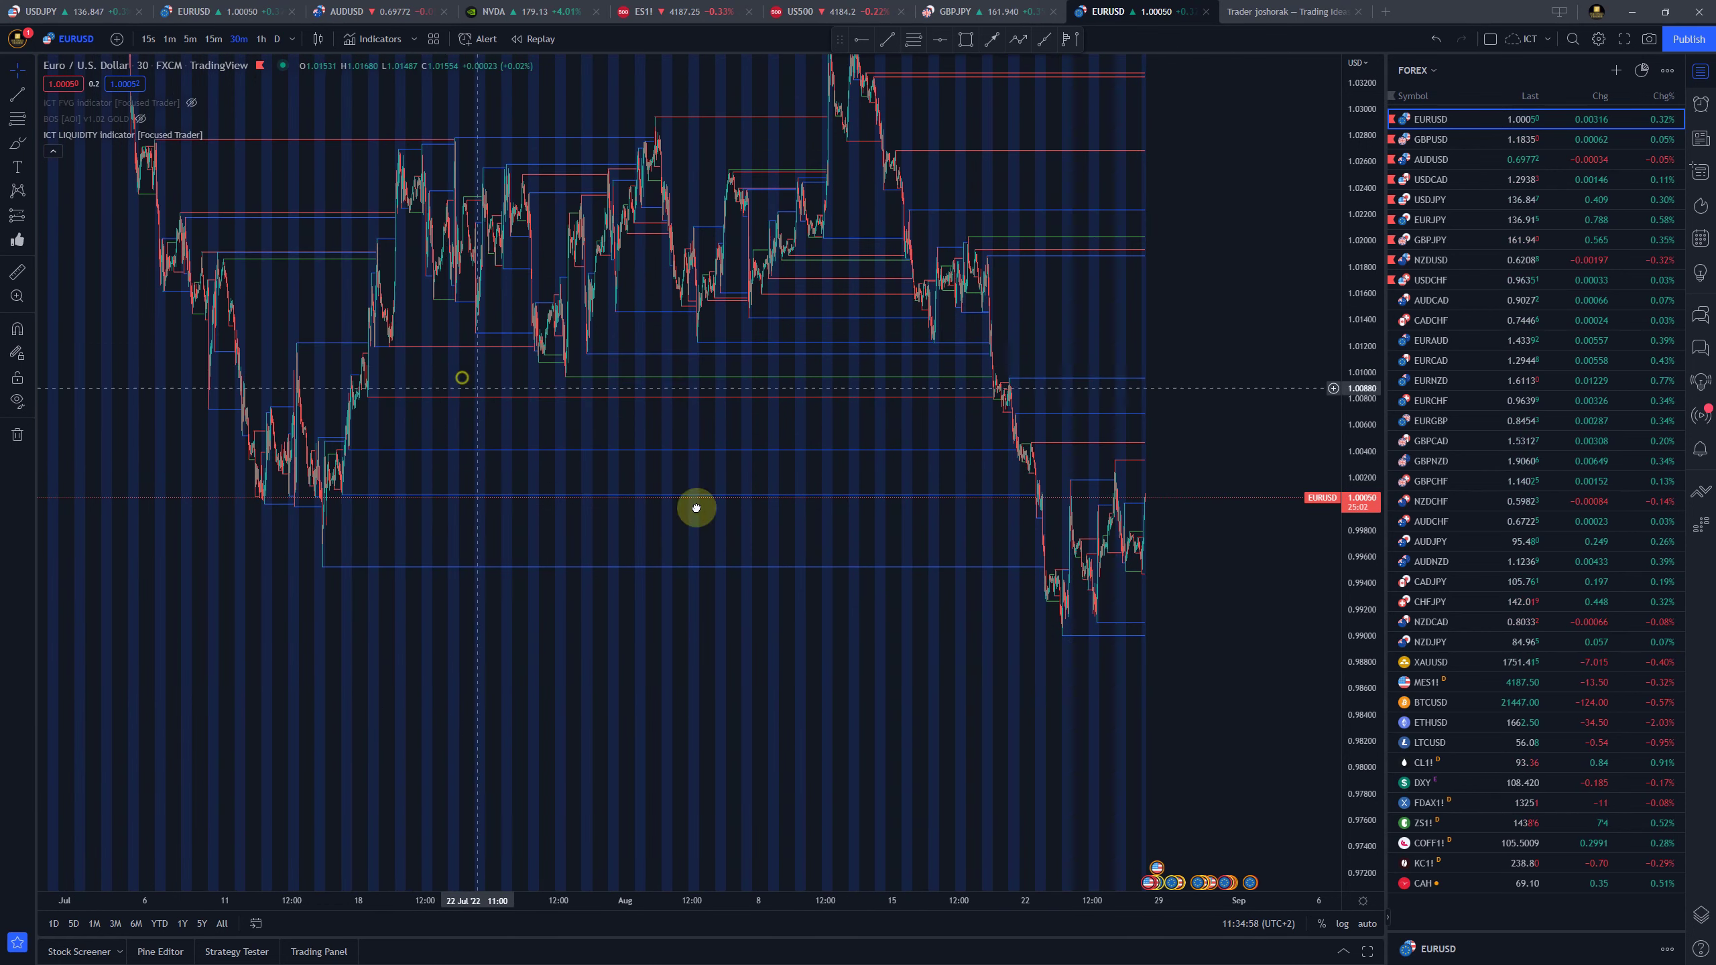
pyautogui.moveTo(696, 508); pyautogui.dragTo(1111, 471)
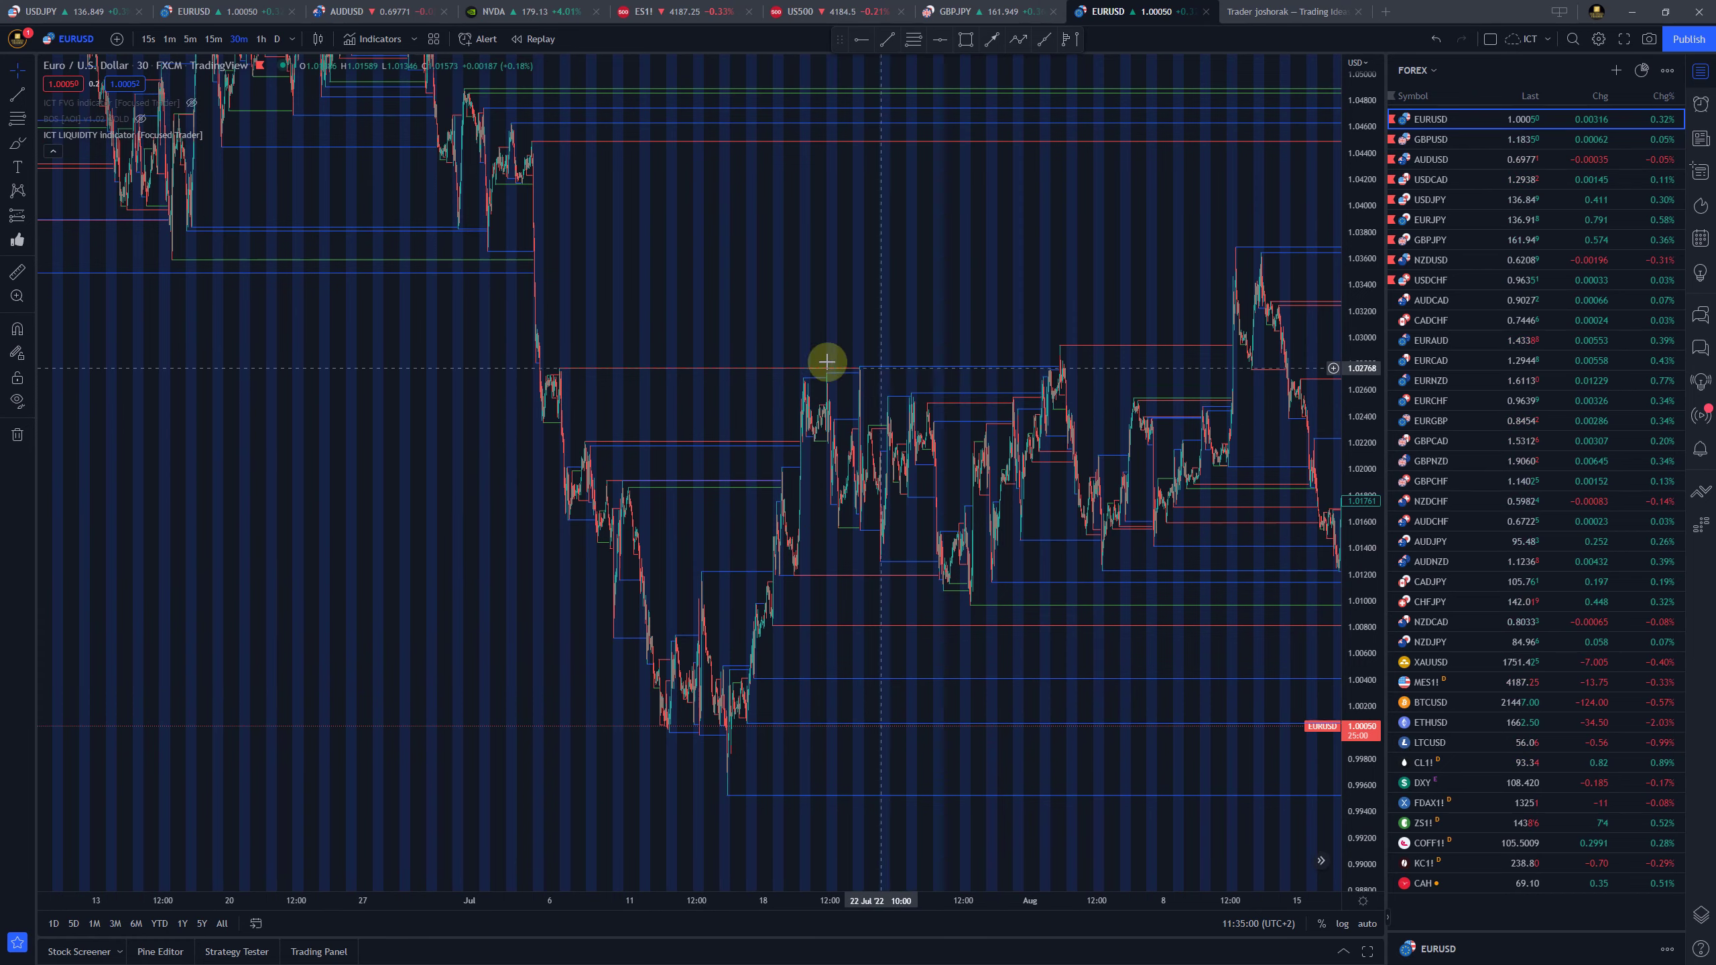
# Scroll and pan forward to settle the chart on 11–25 August
pyautogui.hscroll(3, 946, 395)
pyautogui.hscroll(2, 841, 568)
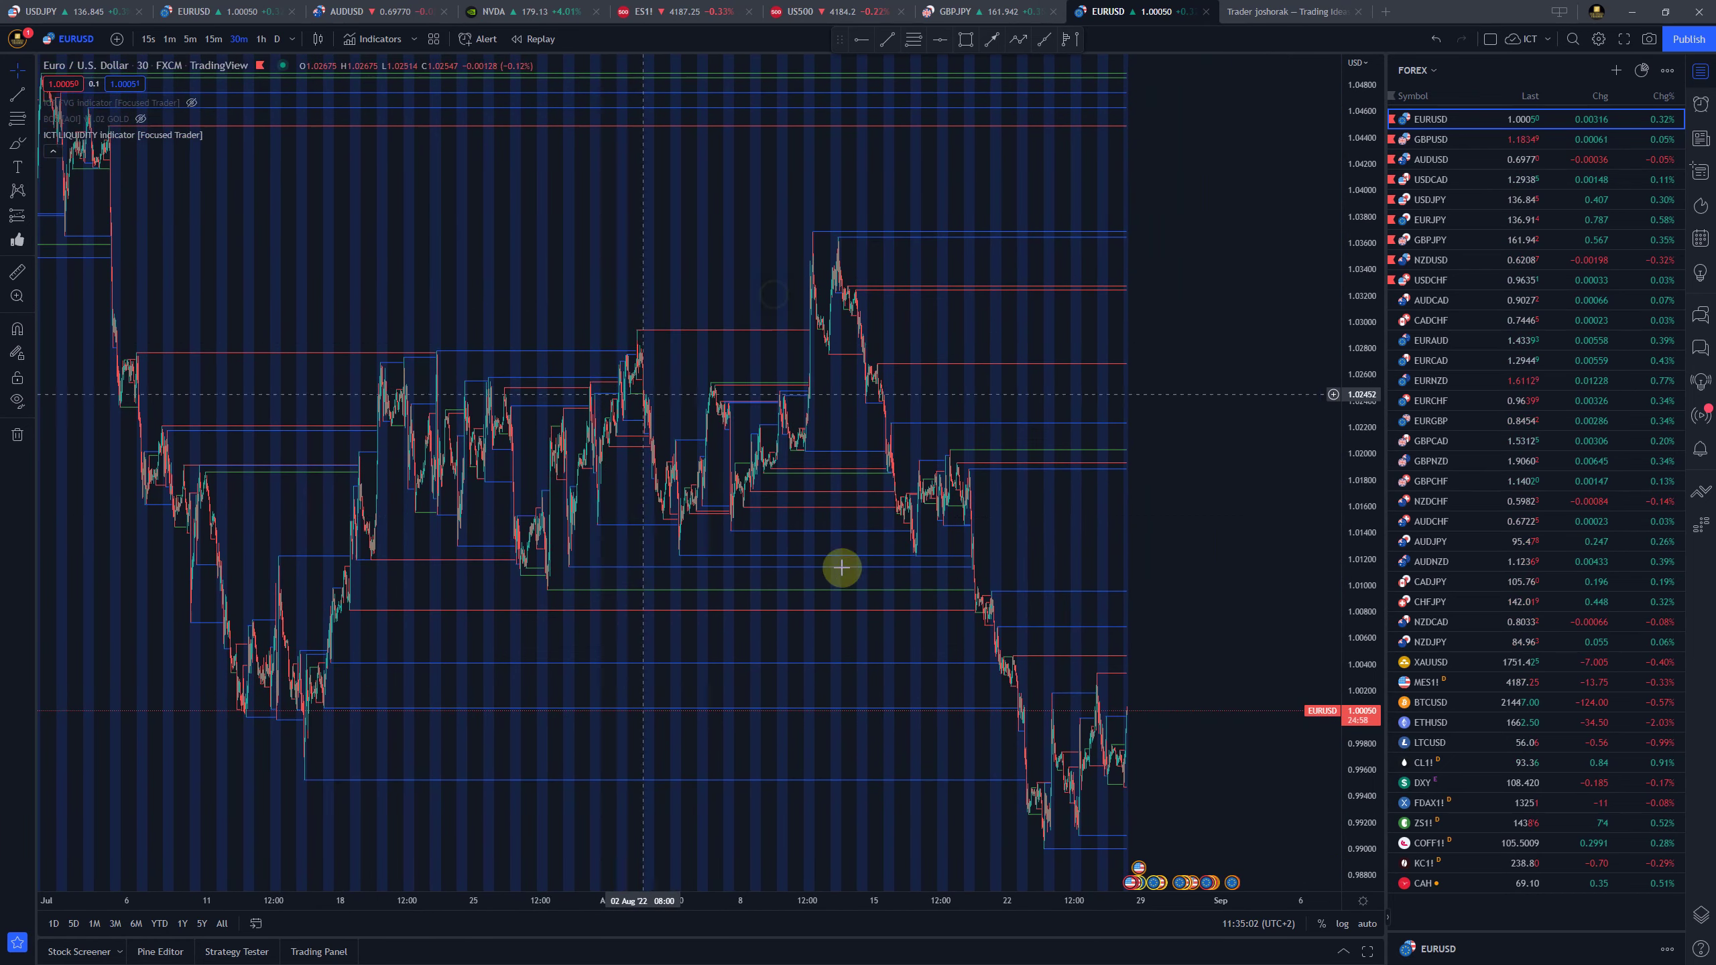
pyautogui.scroll(4, 962, 669)
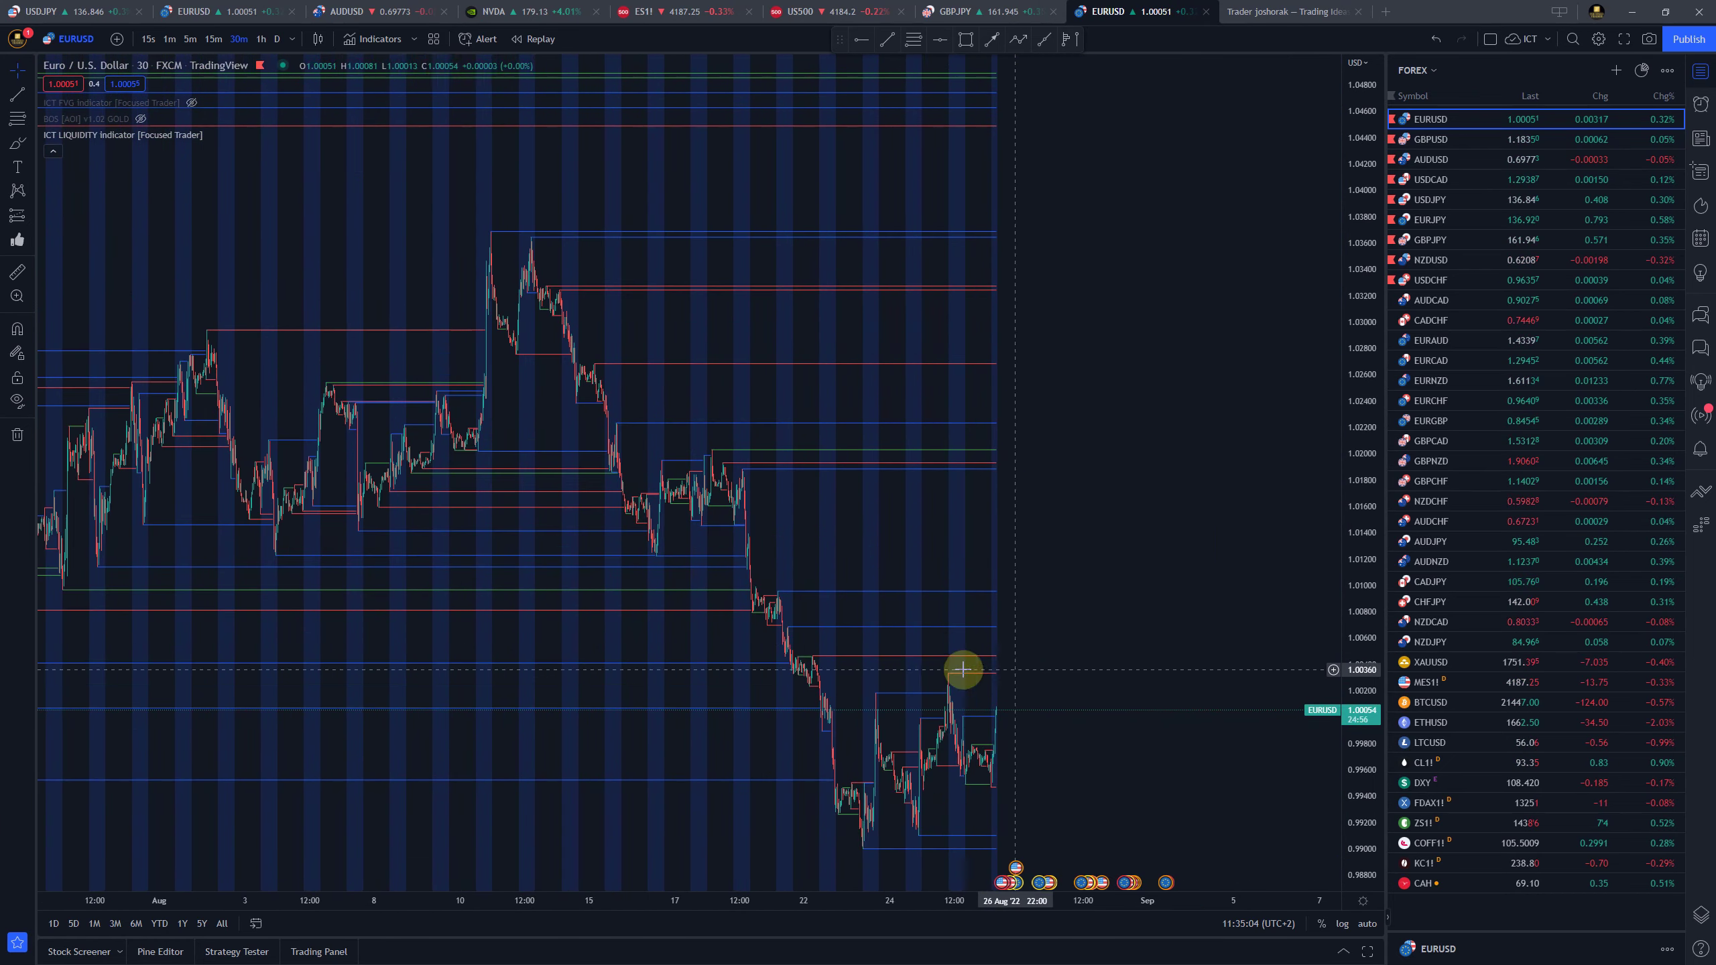
pyautogui.scroll(2, 962, 669)
pyautogui.scroll(2, 810, 497)
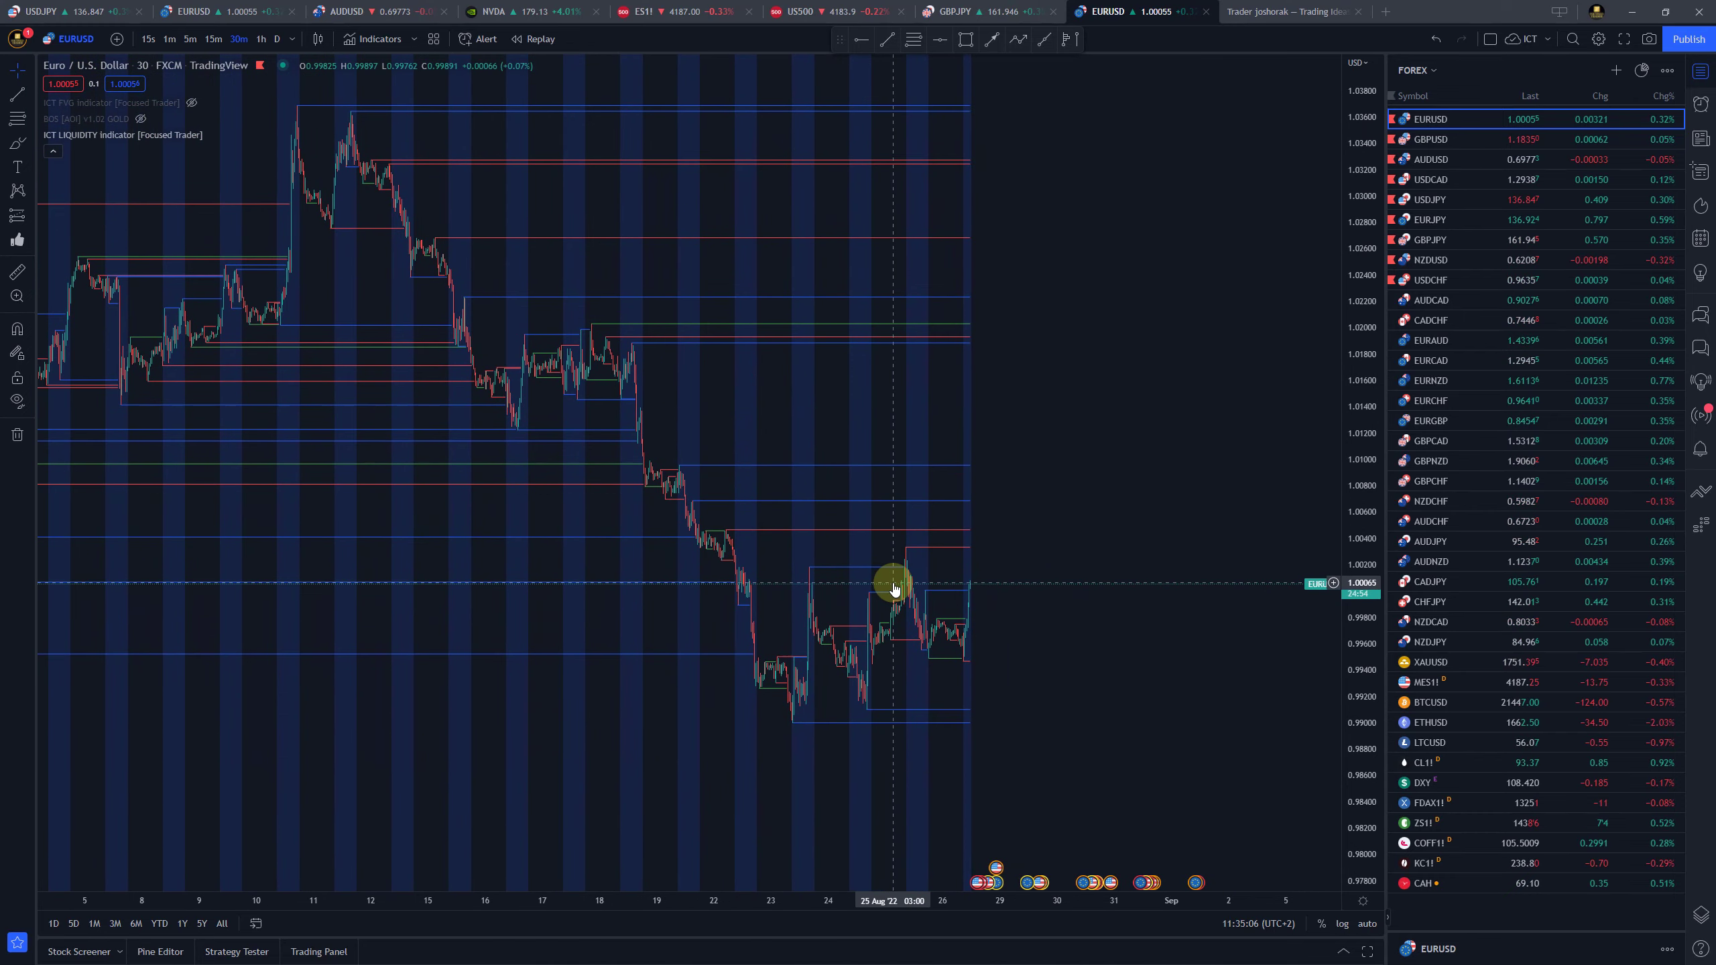
pyautogui.scroll(3, 897, 587)
pyautogui.moveTo(796, 651); pyautogui.dragTo(930, 568)
pyautogui.moveTo(185, 137)
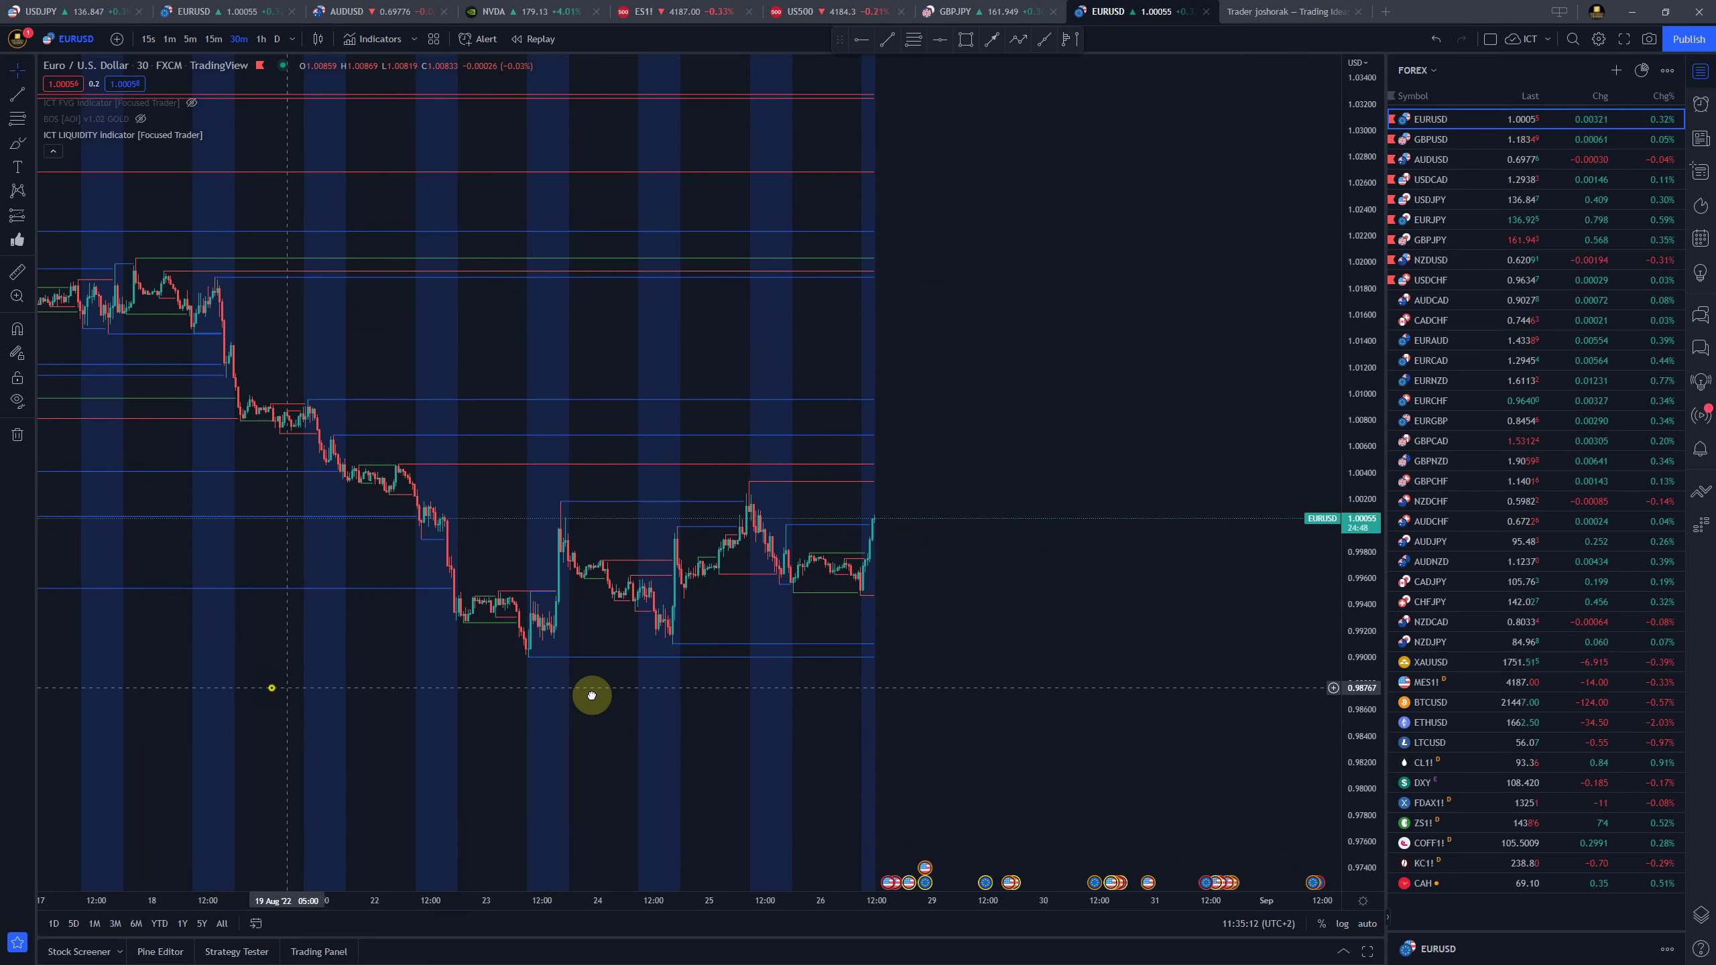
pyautogui.moveTo(293, 689); pyautogui.dragTo(845, 713)
pyautogui.moveTo(194, 132)
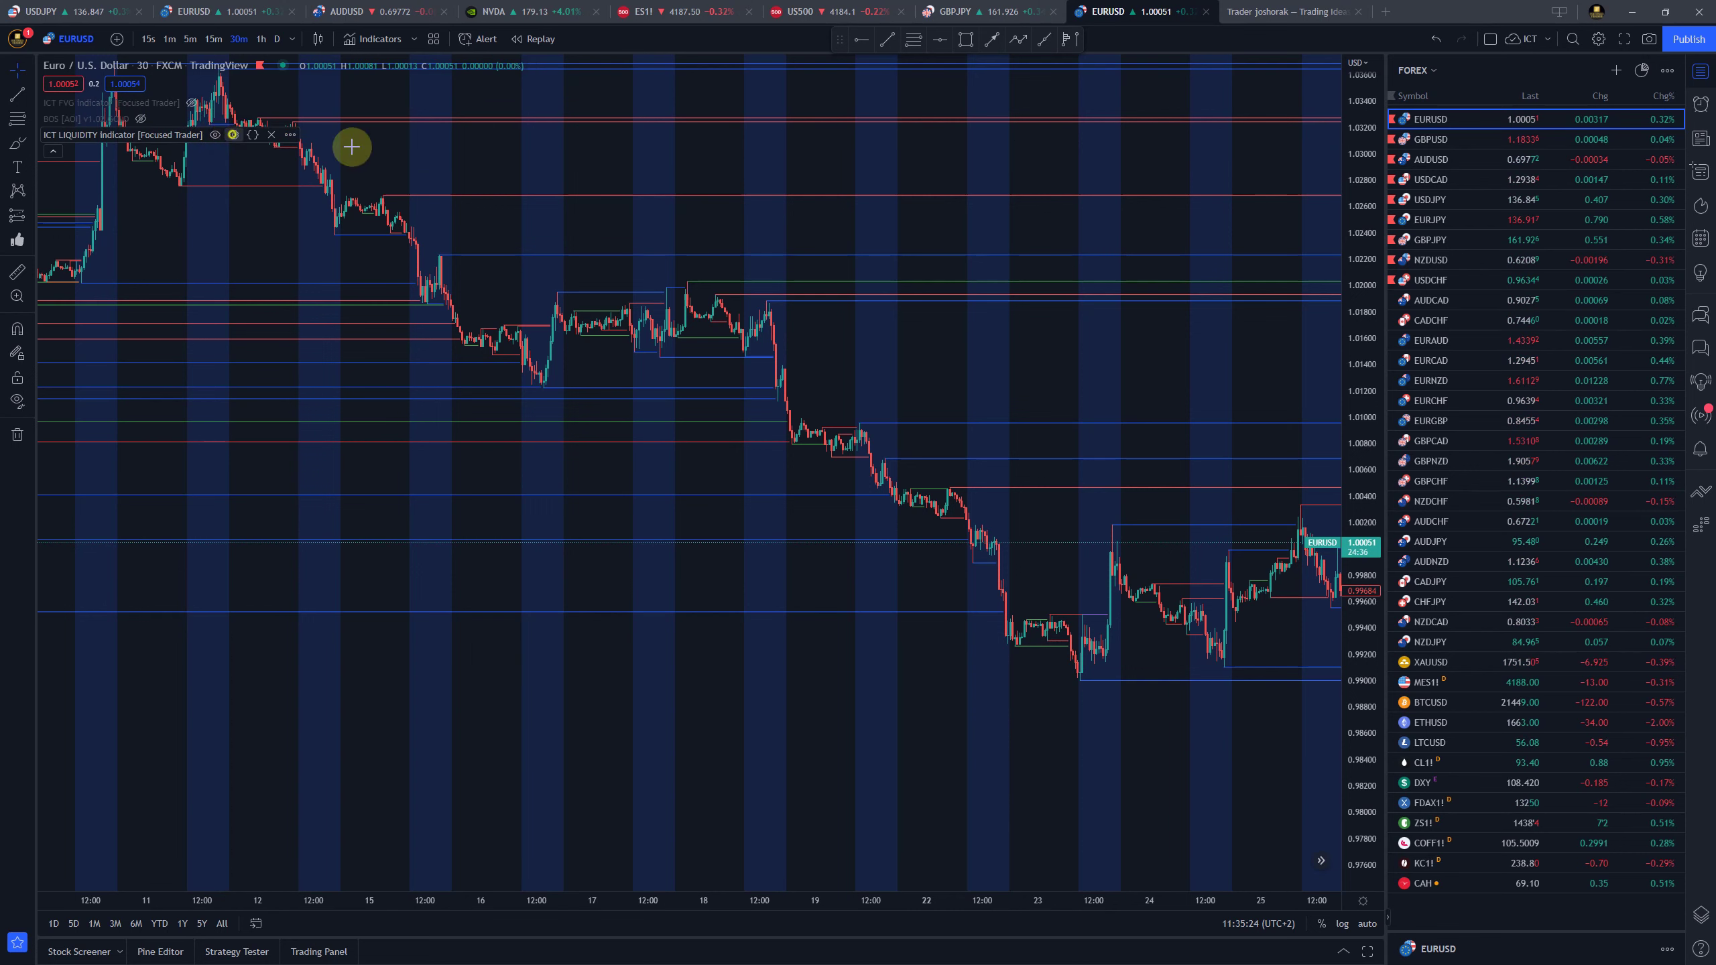
# Switch EURUSD to the 5-minute timeframe with auto price scale and zoom the chart out
pyautogui.click(233, 136)
pyautogui.click(1142, 356)
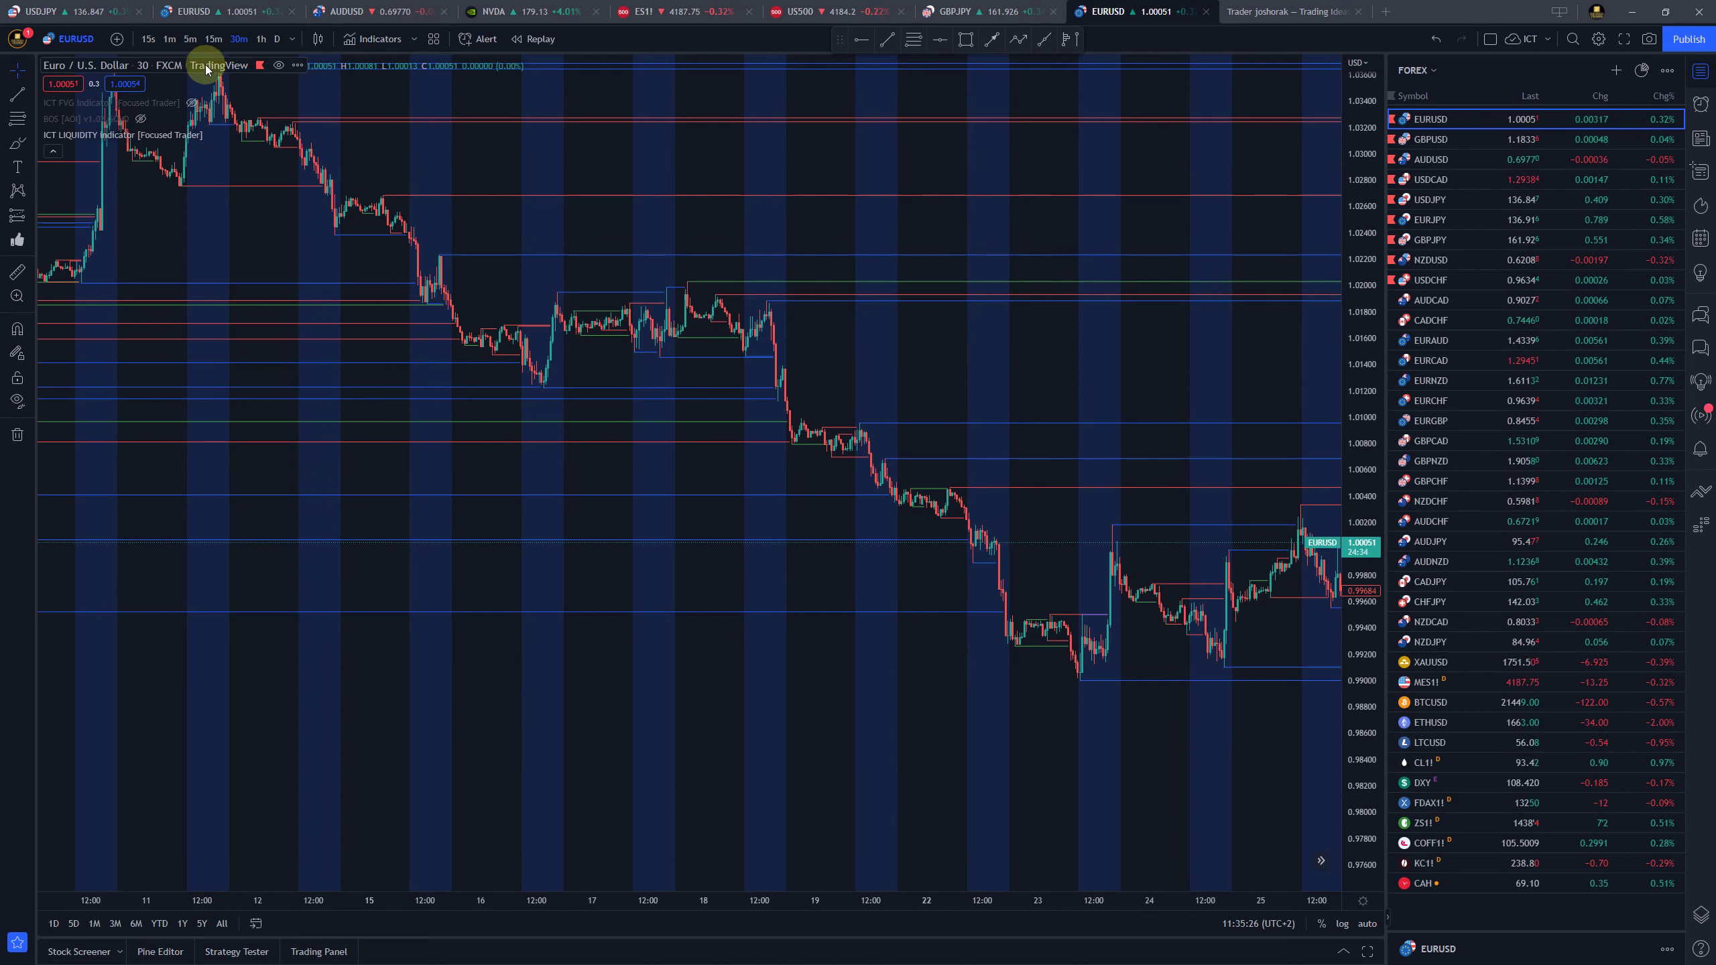
pyautogui.click(189, 40)
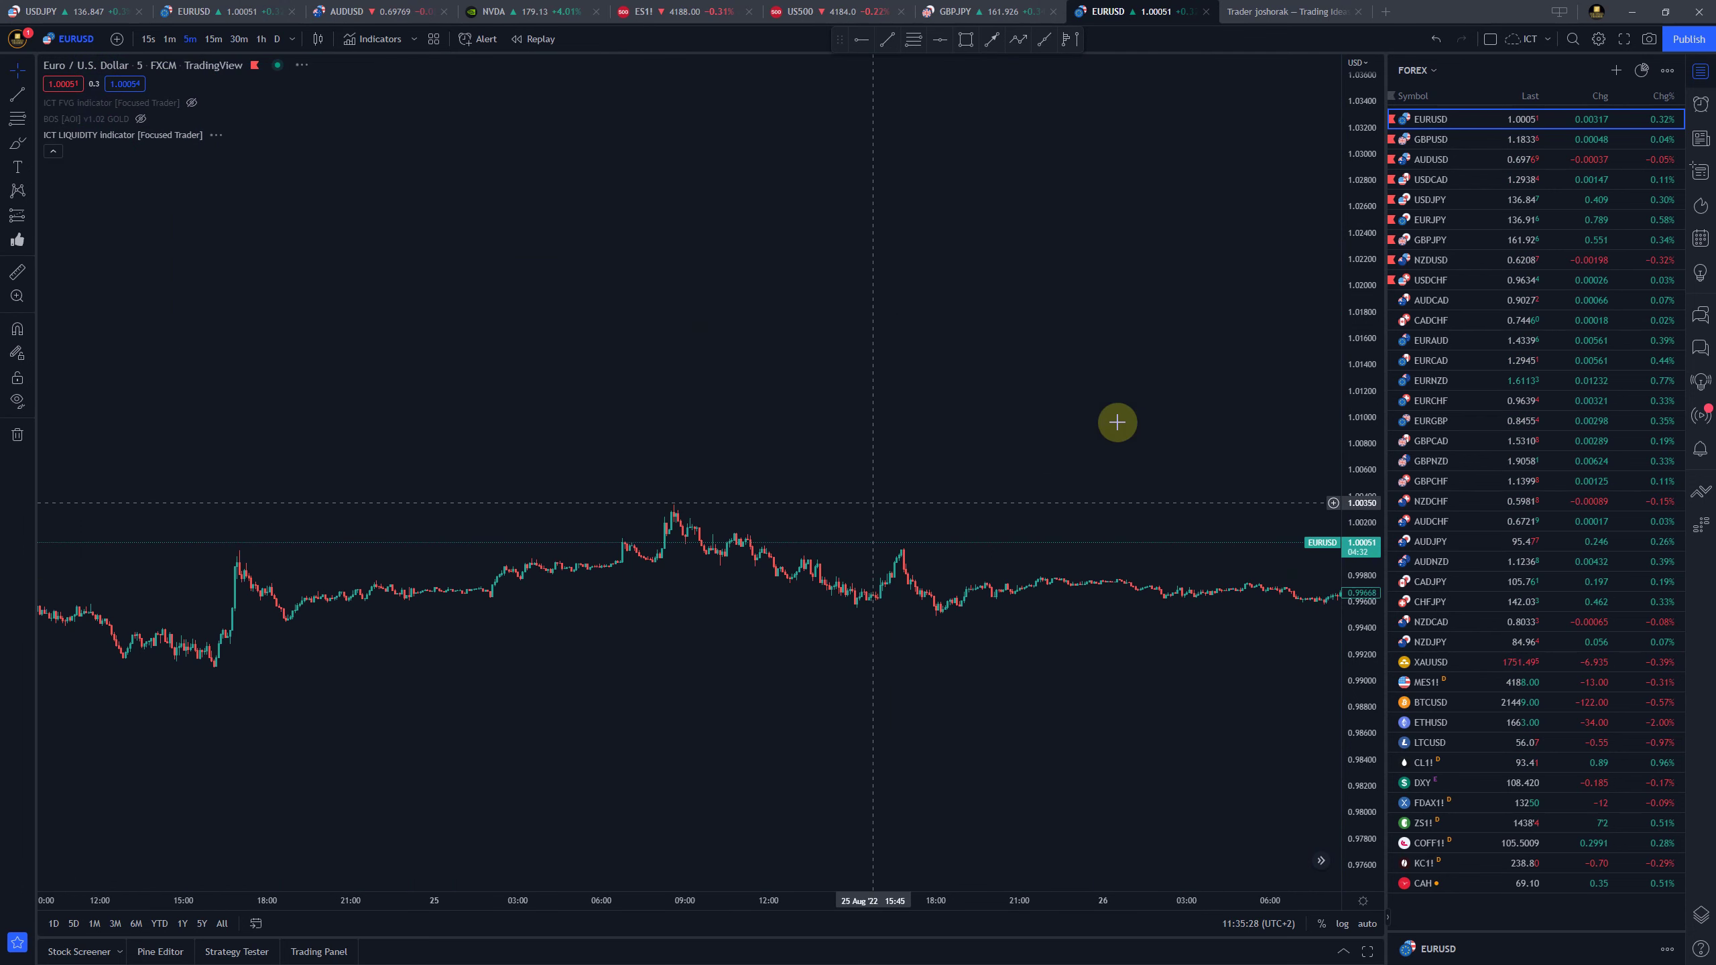
pyautogui.click(1371, 923)
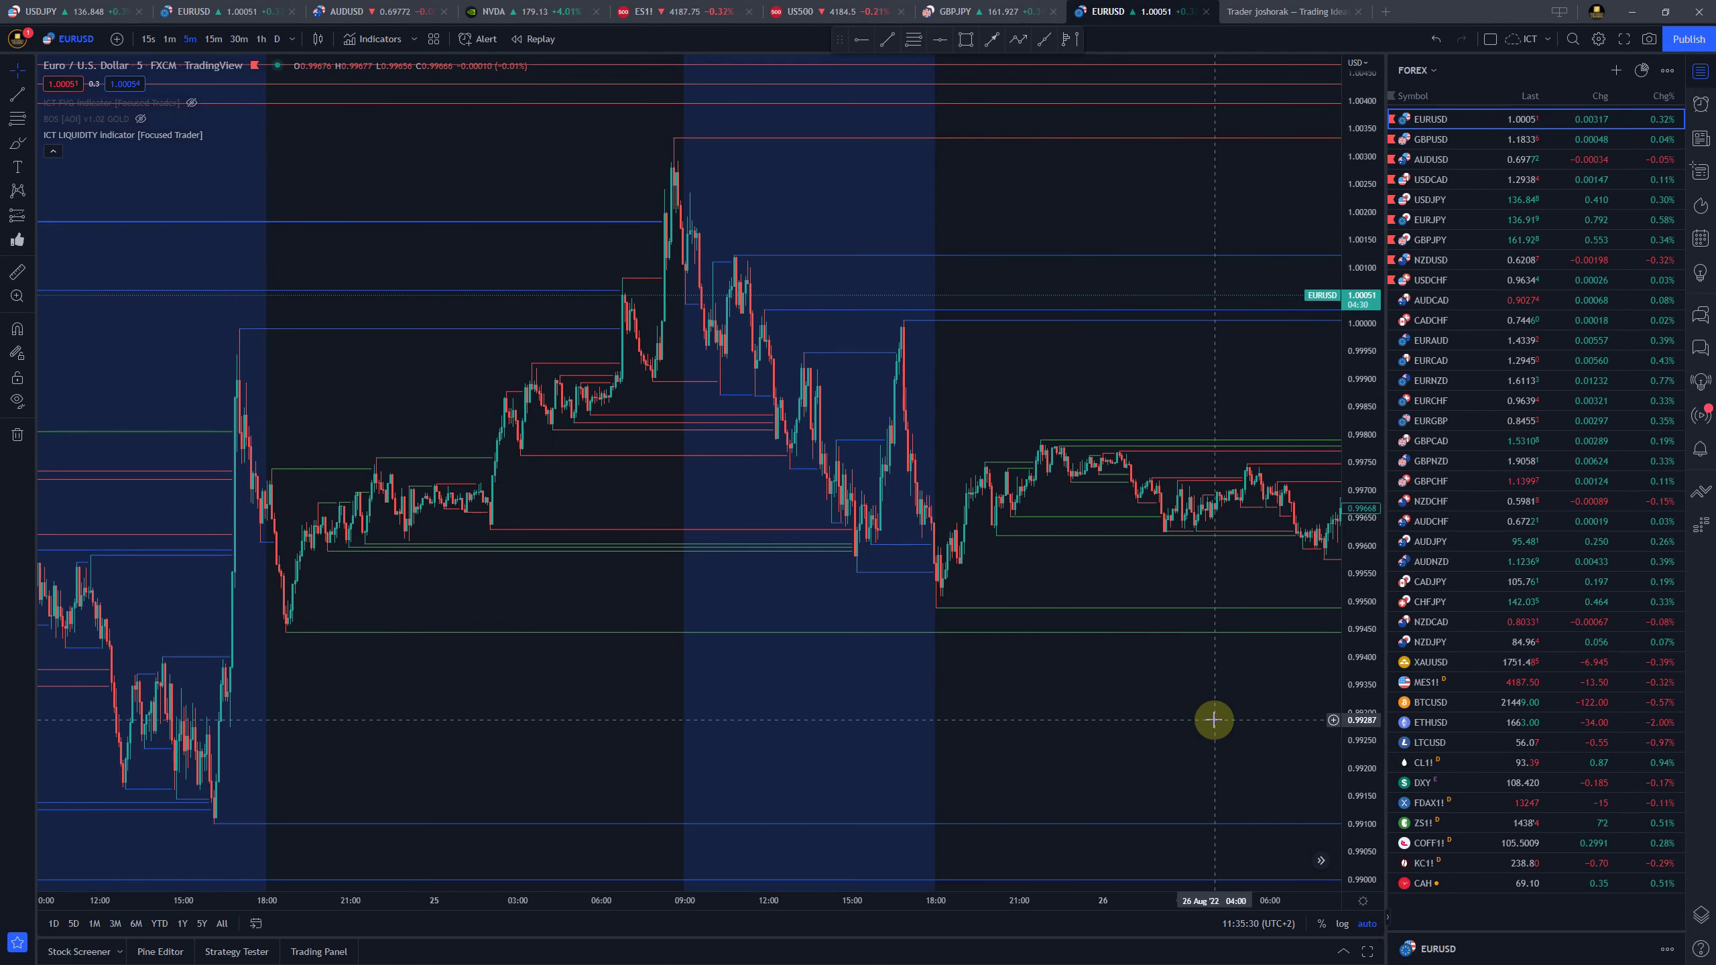
pyautogui.scroll(-3, 1203, 703)
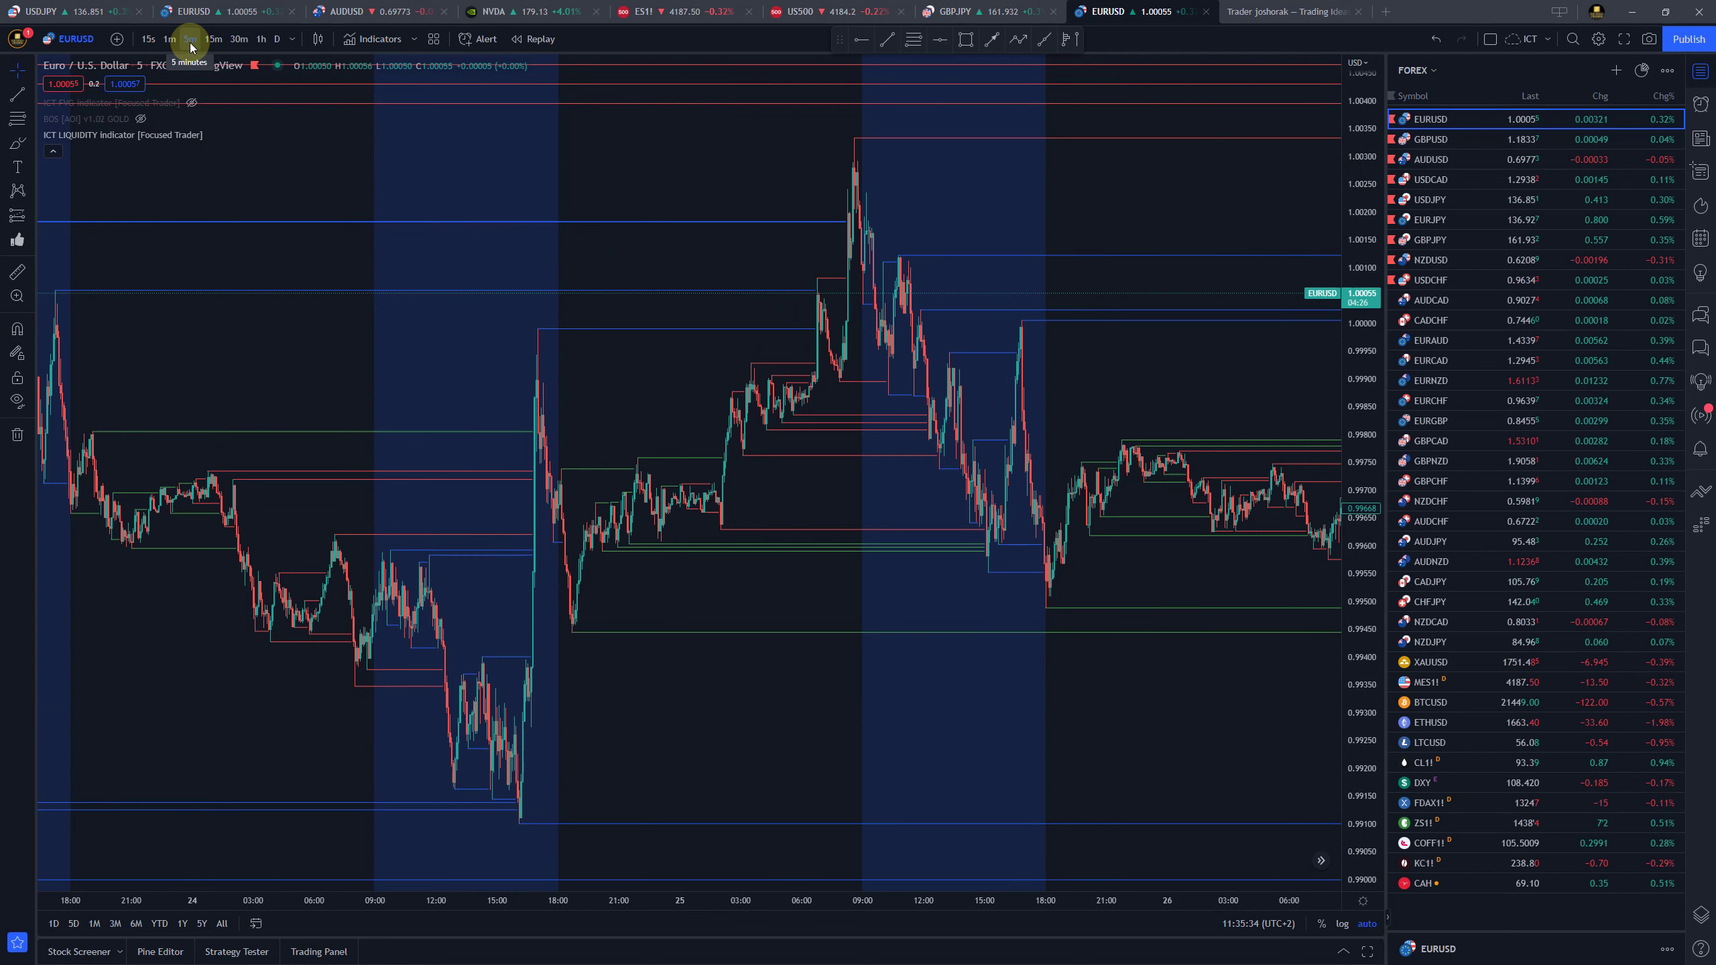
pyautogui.scroll(5, 1023, 649)
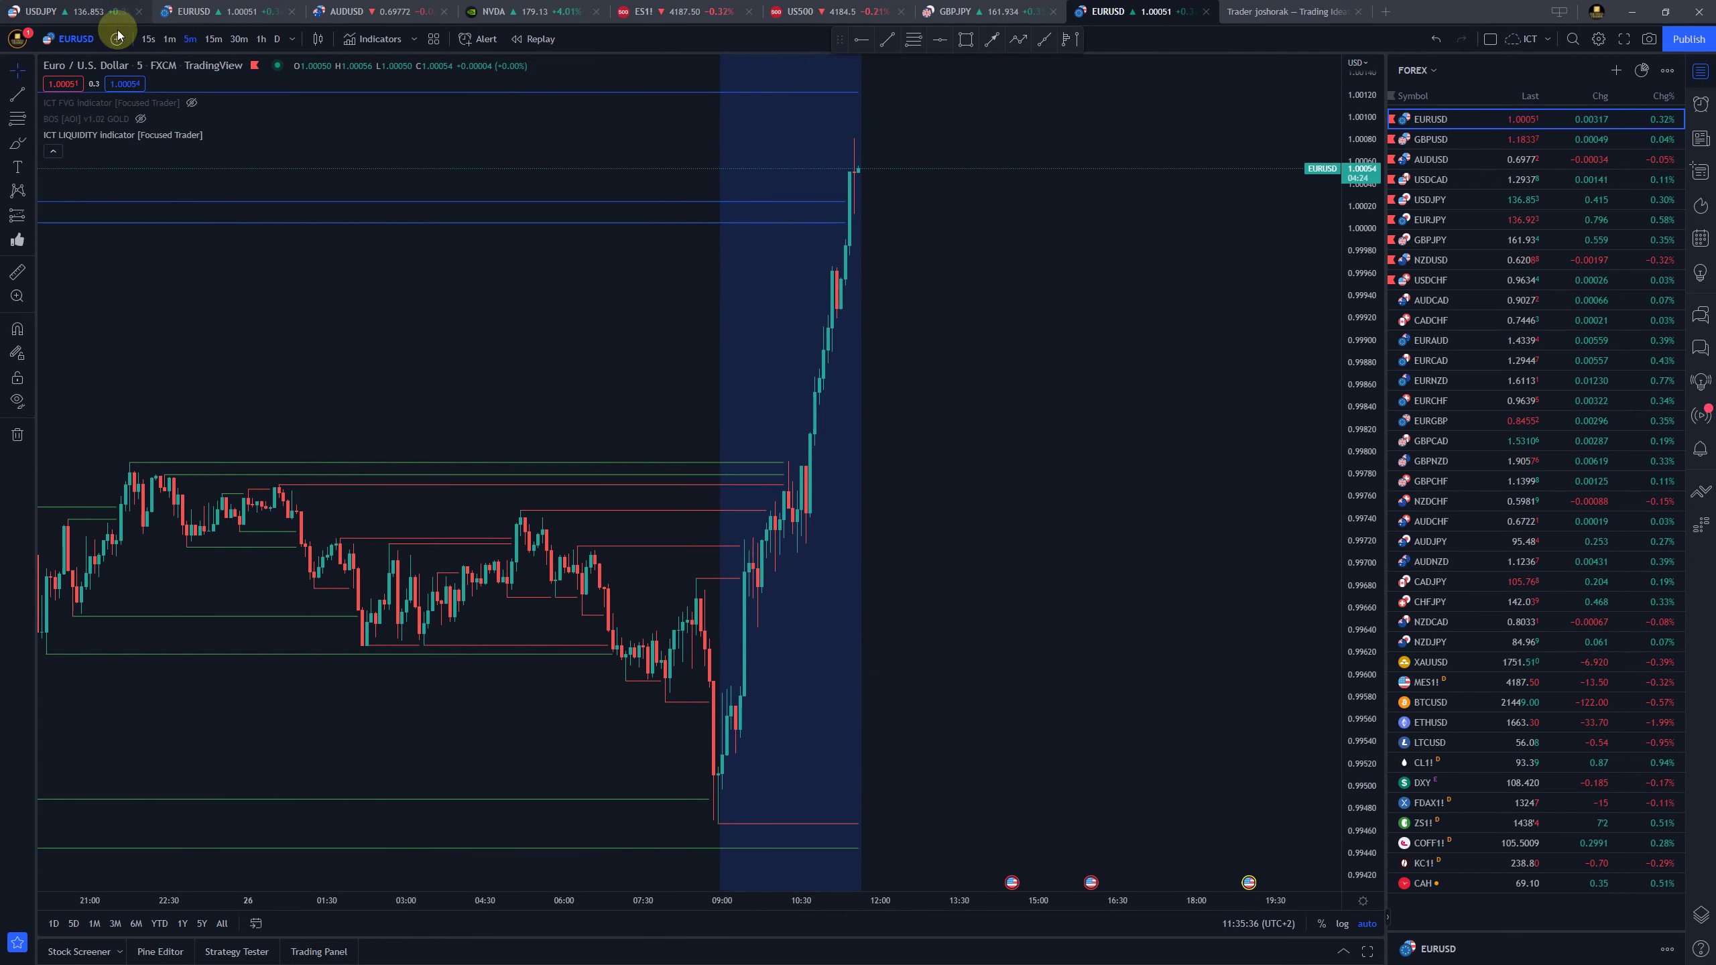
pyautogui.scroll(-3, 945, 426)
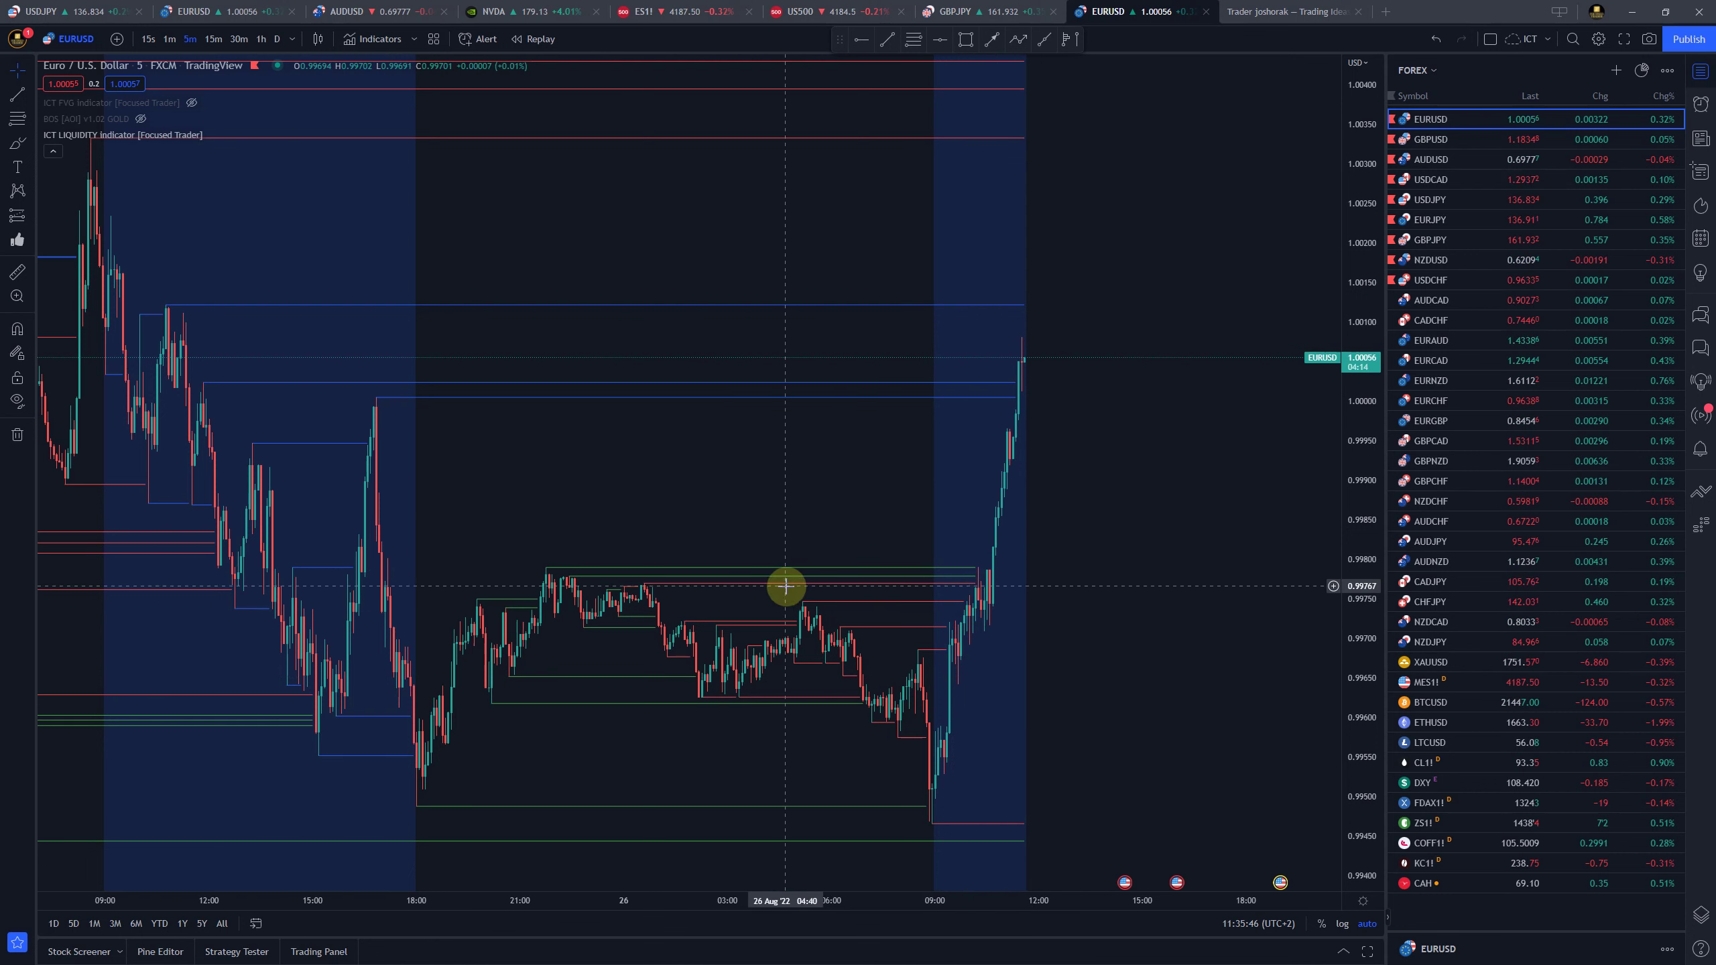
pyautogui.scroll(-1, 786, 585)
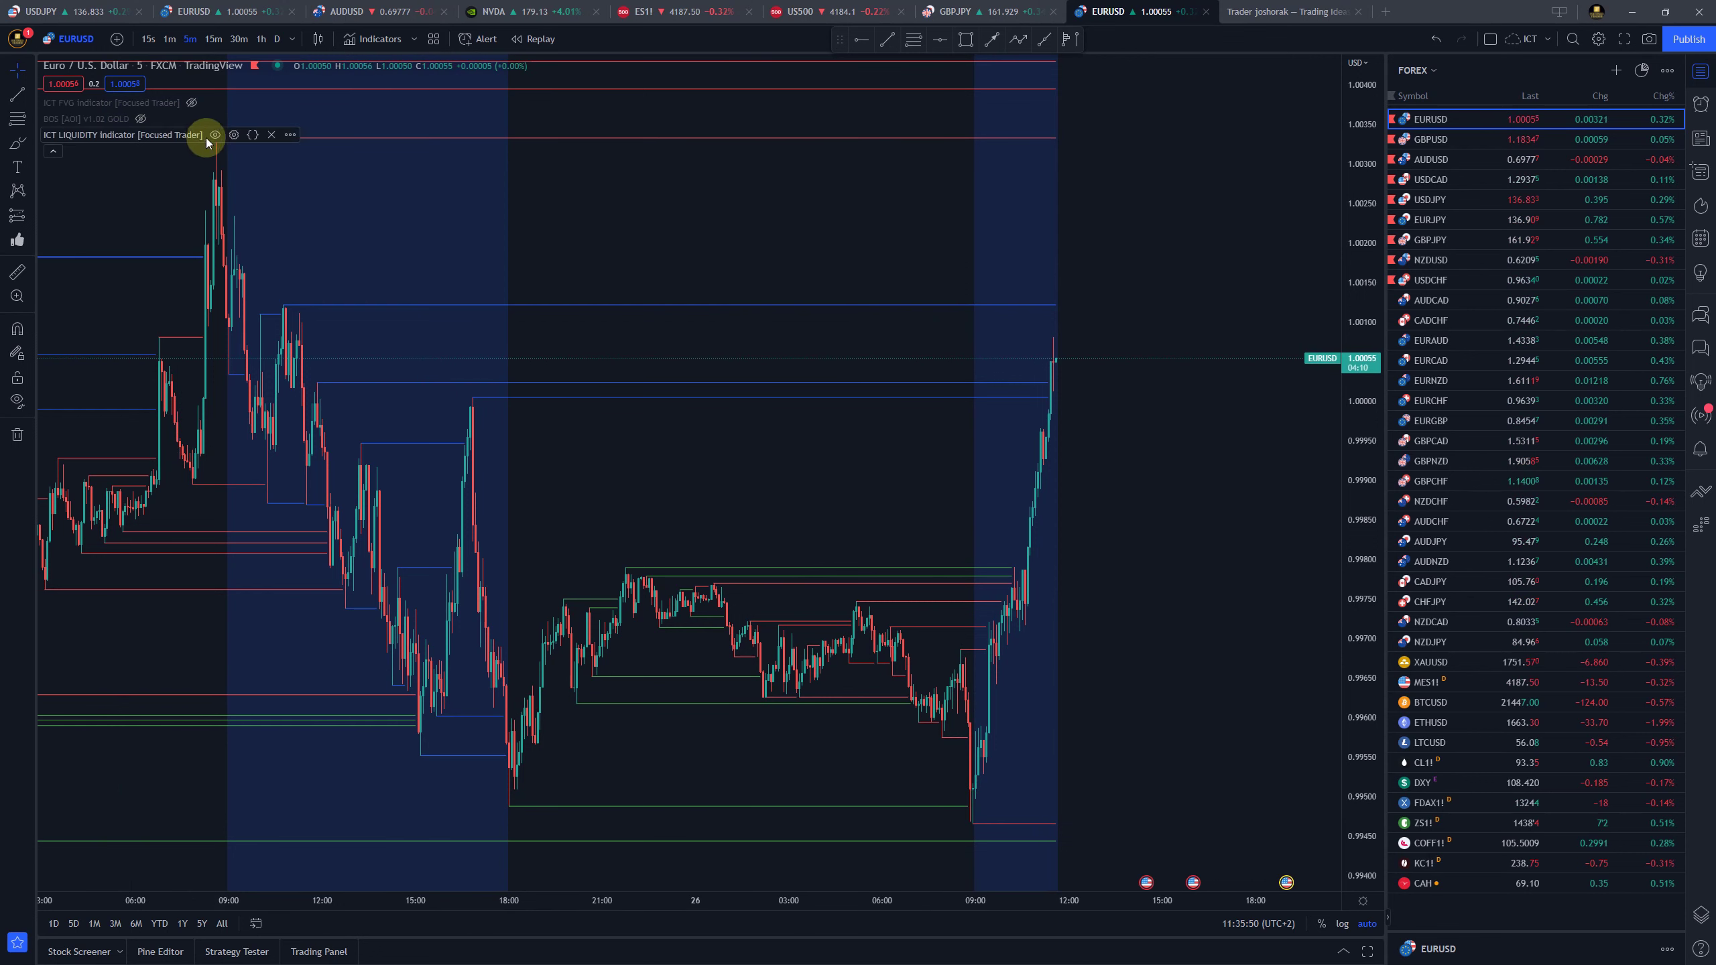
# Open and confirm the liquidity indicator settings, then rescale the price axis vertically
pyautogui.click(233, 134)
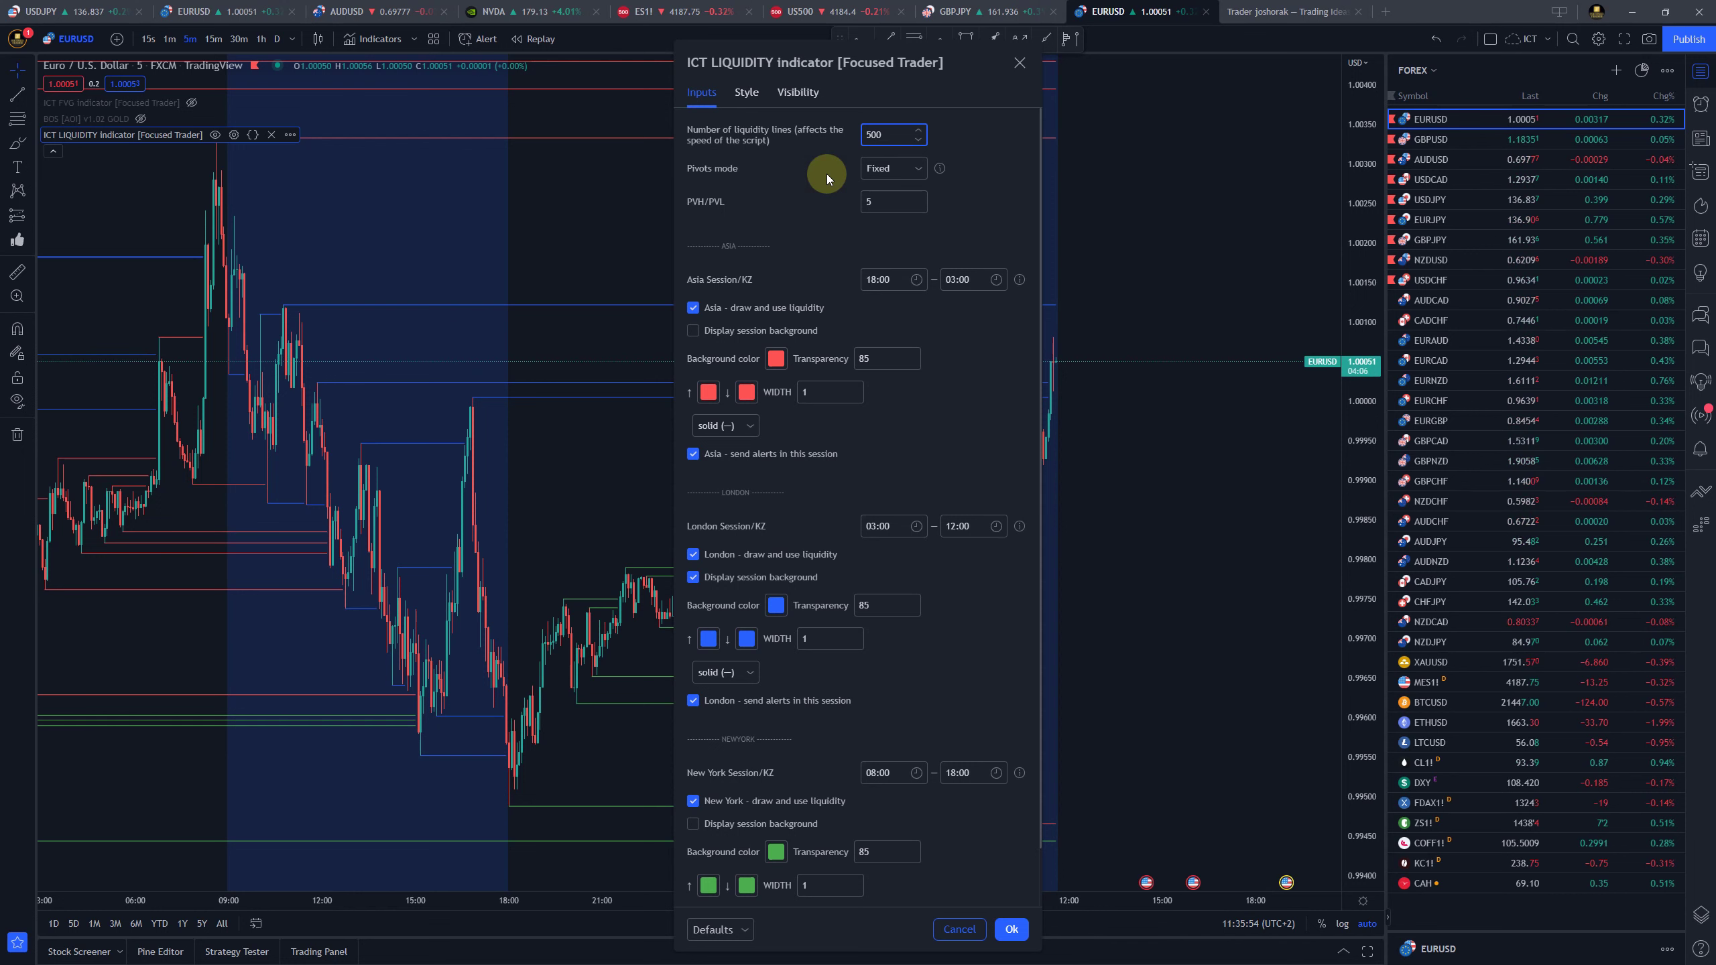
pyautogui.click(826, 175)
pyautogui.click(1013, 930)
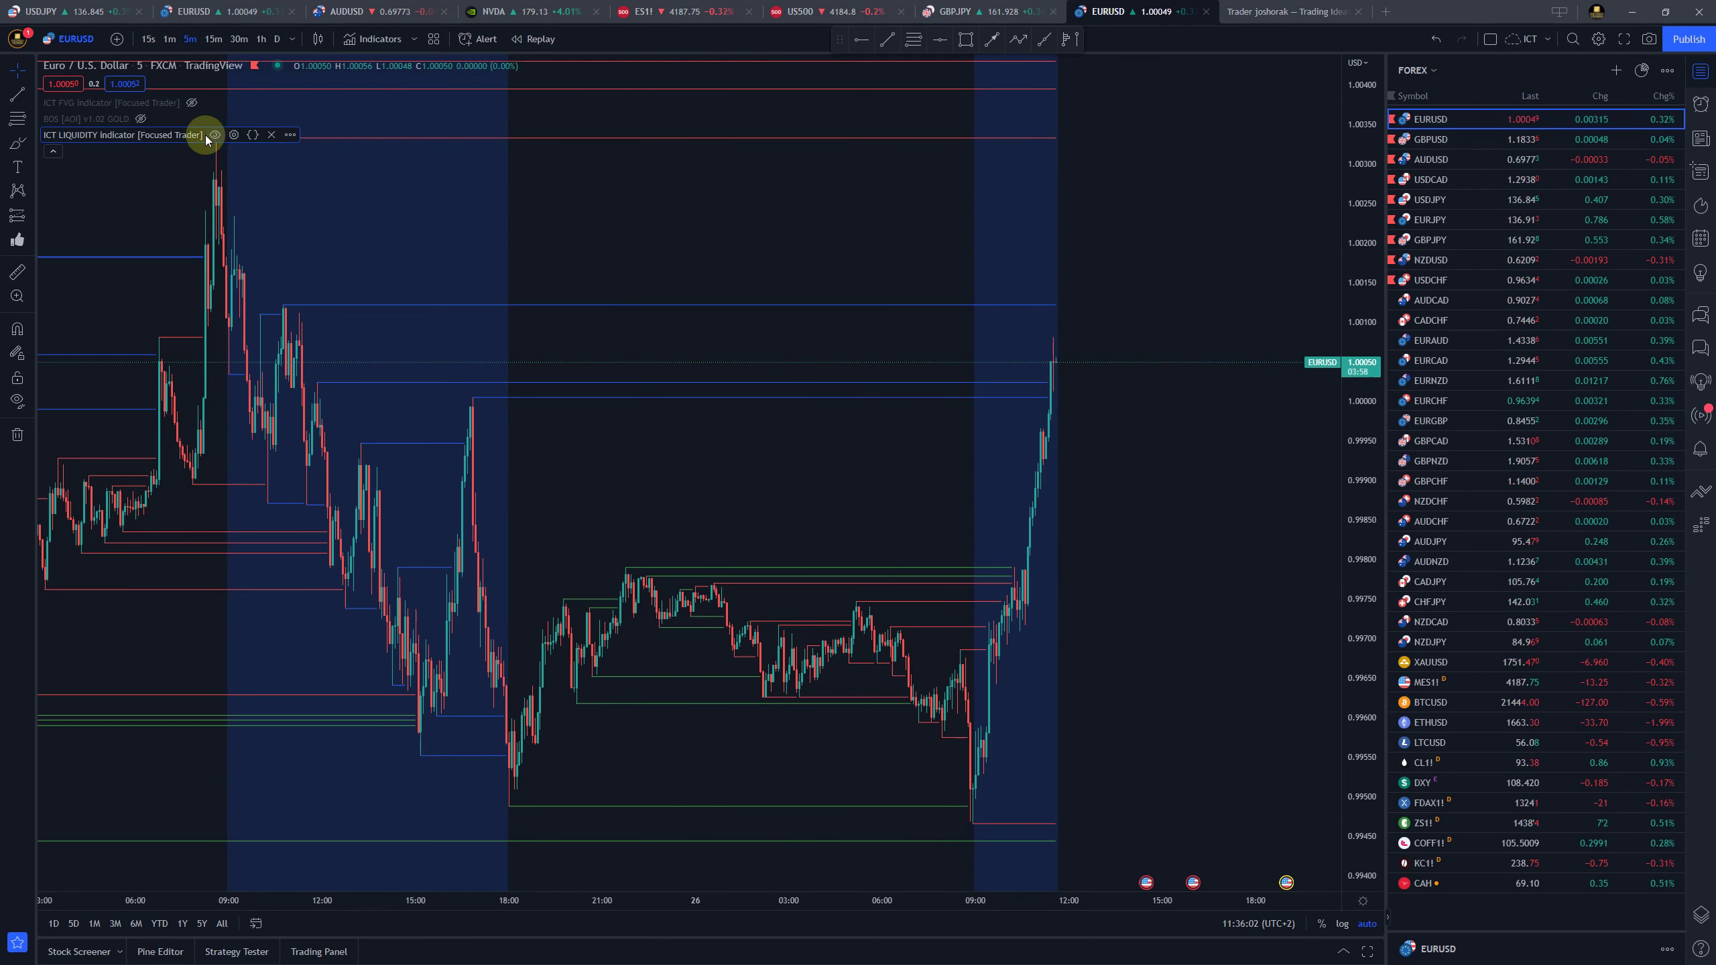
pyautogui.scroll(-5, 676, 287)
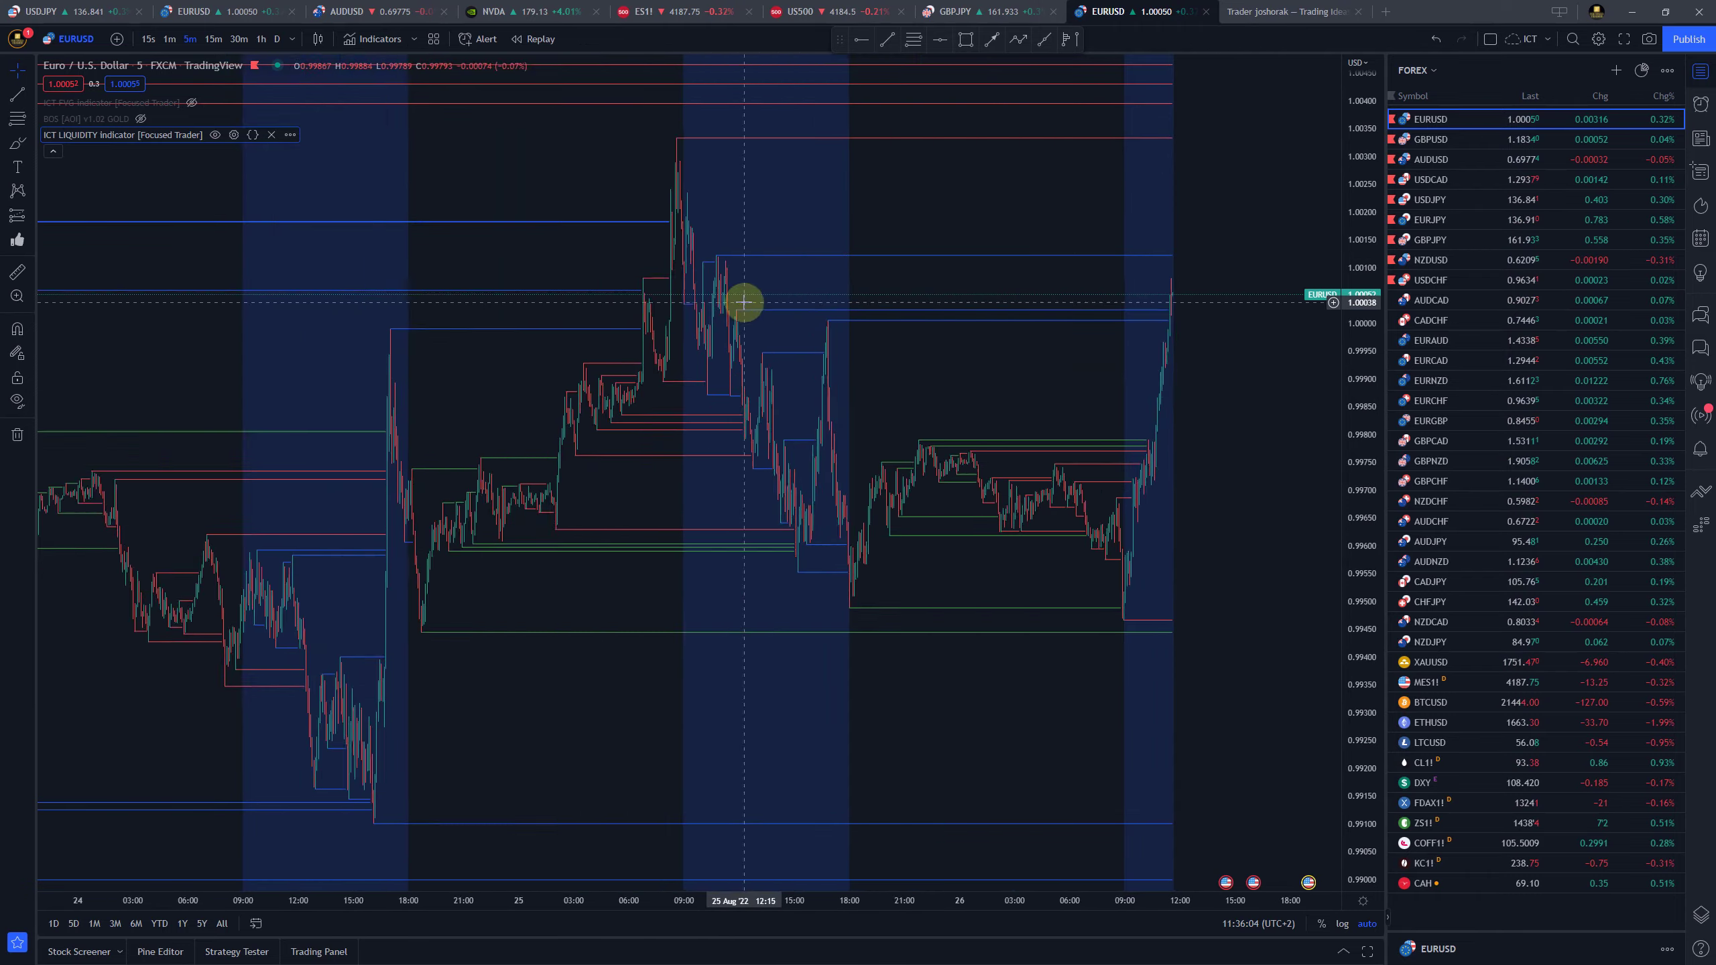
pyautogui.scroll(-5, 1260, 214)
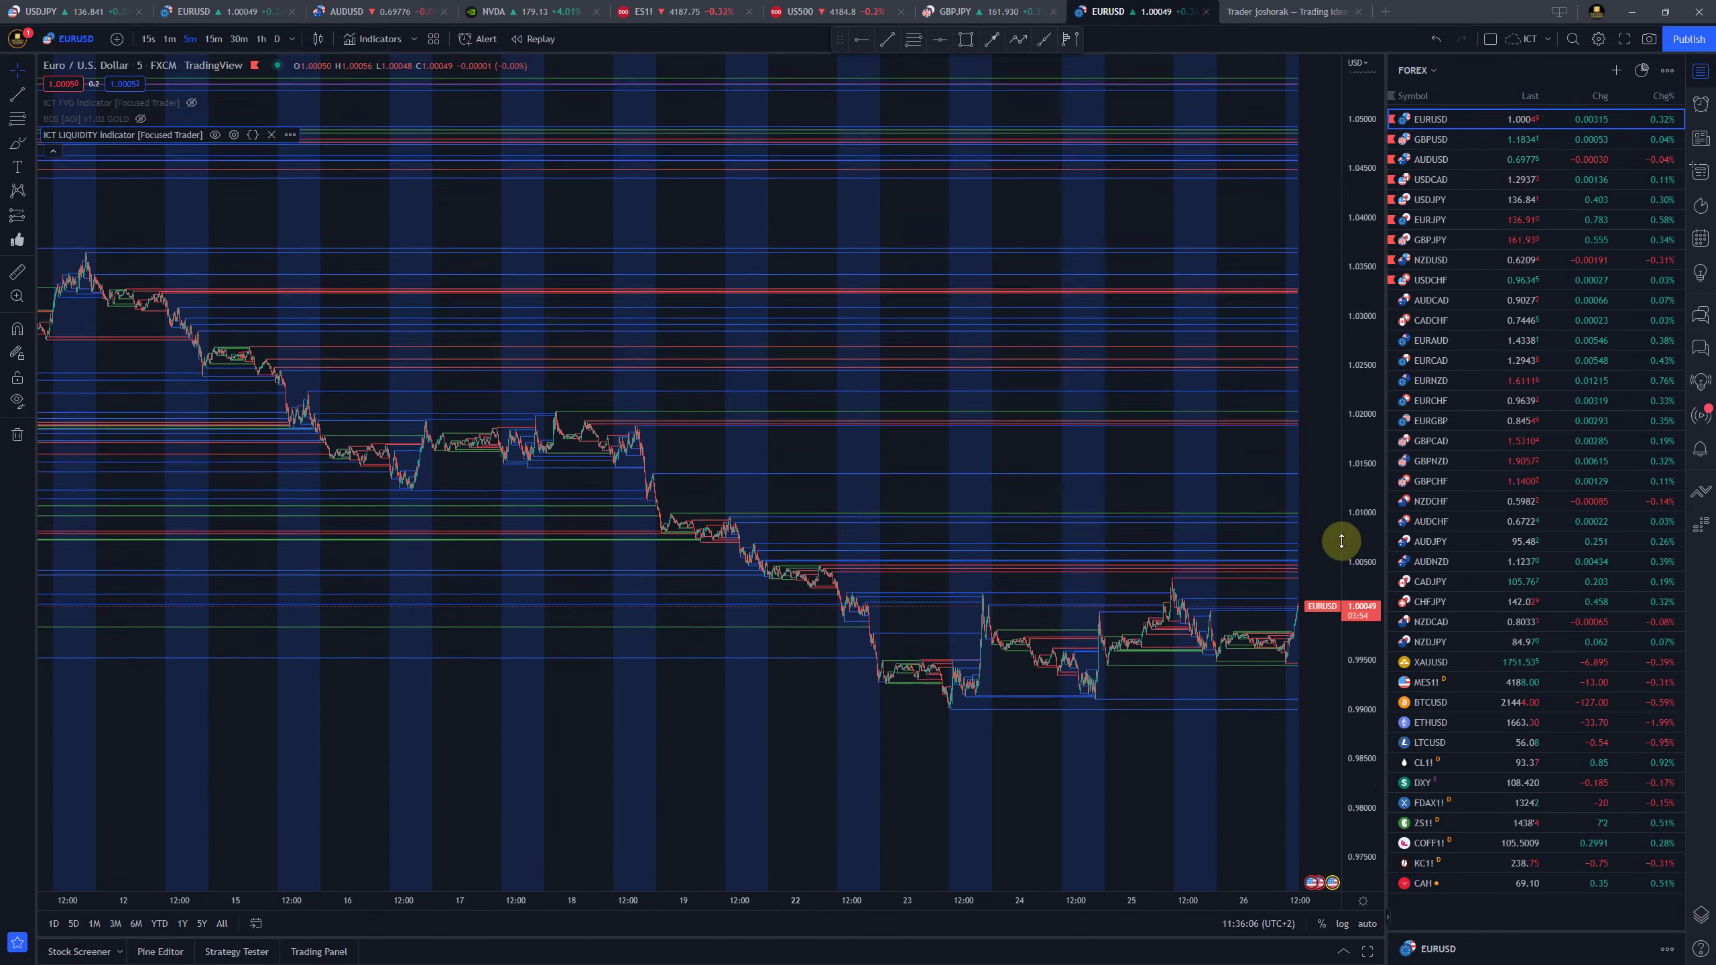
pyautogui.moveTo(1352, 689); pyautogui.dragTo(1356, 767)
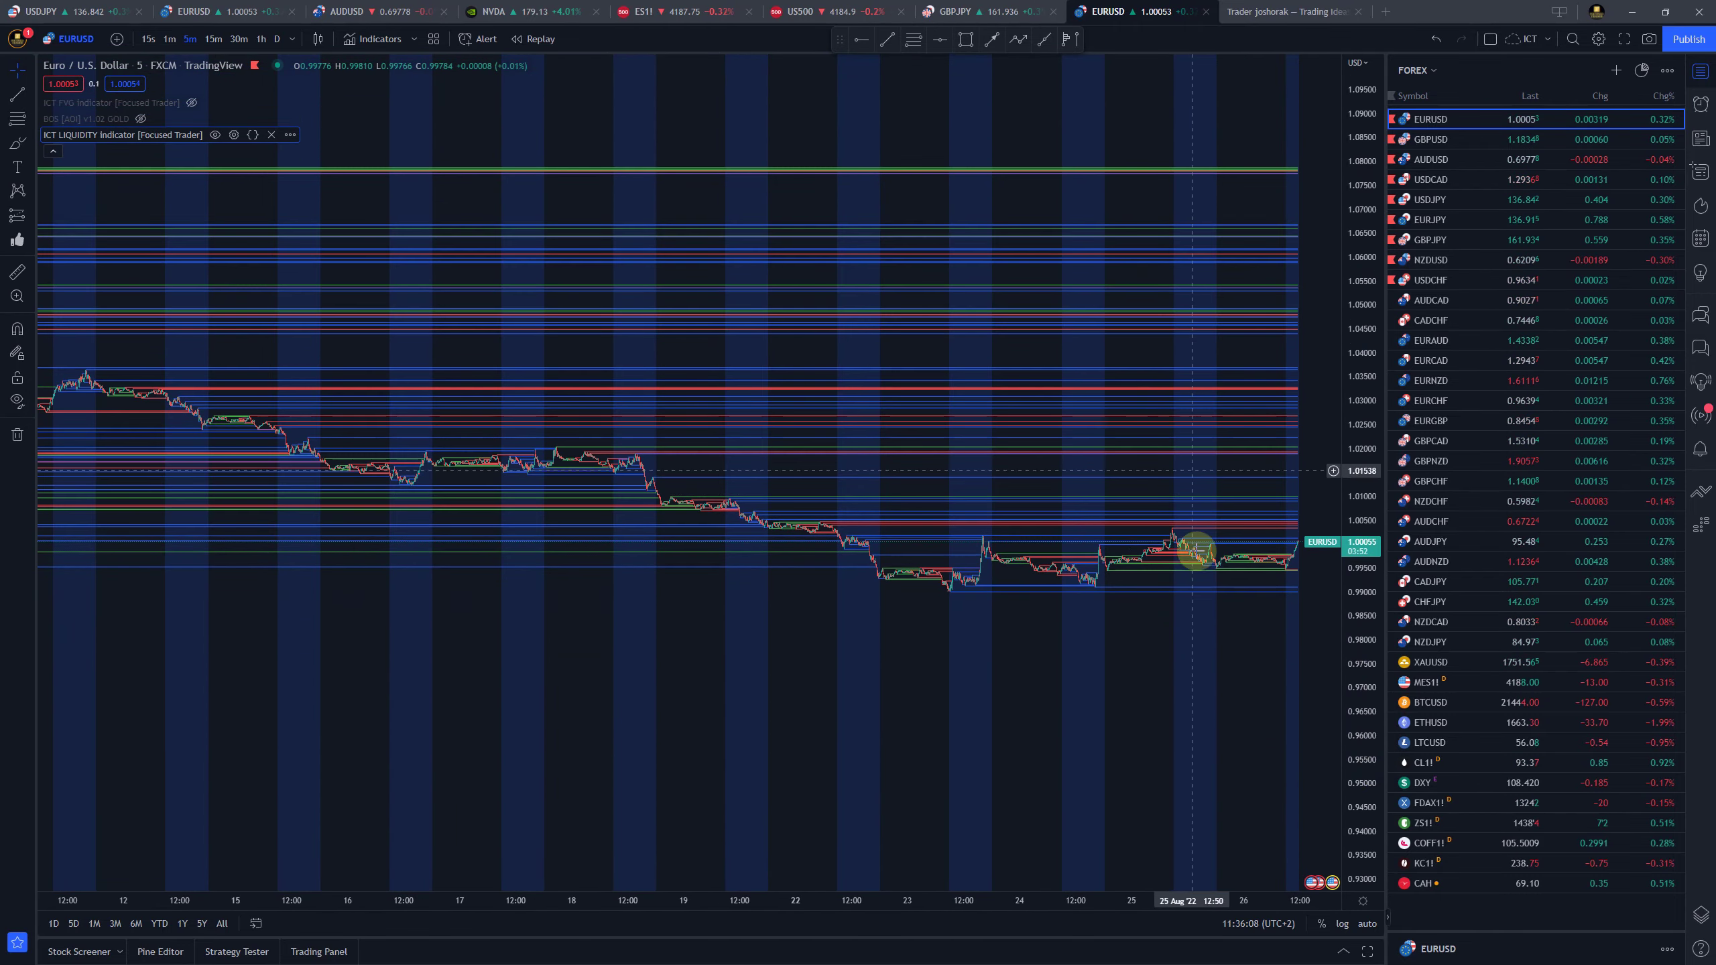
pyautogui.moveTo(1362, 388); pyautogui.dragTo(1333, 58)
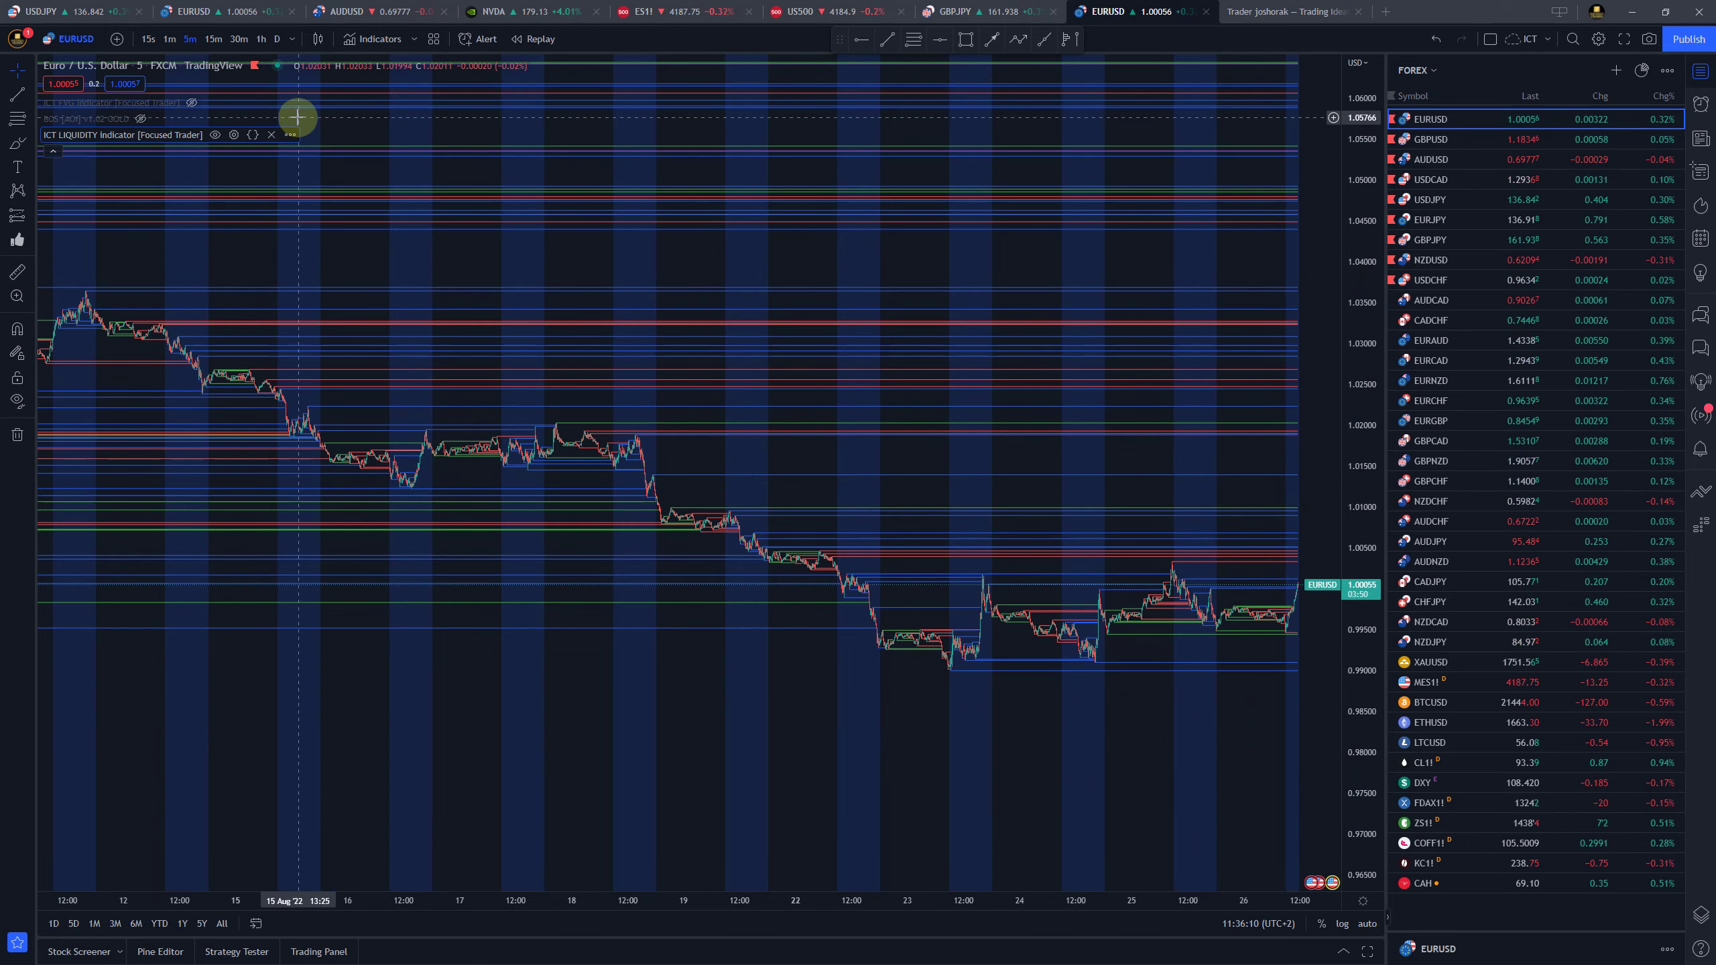
# Switch the chart to 30-minute bars and pan to mid-July through August
pyautogui.click(238, 41)
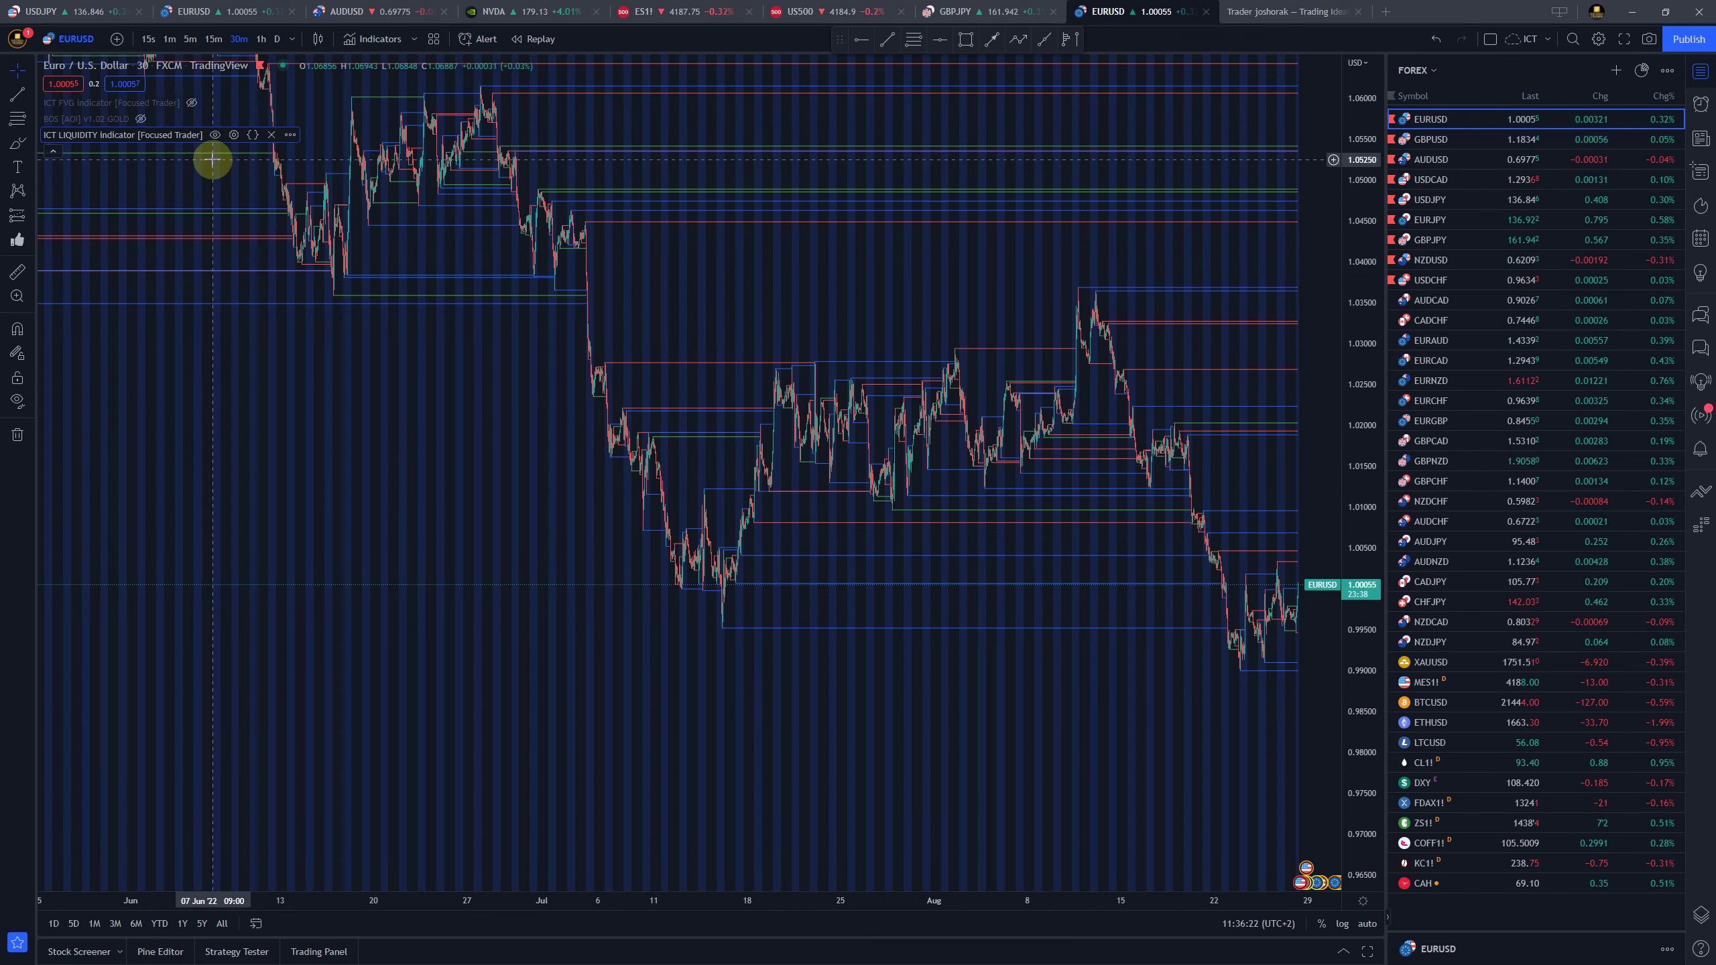
pyautogui.moveTo(555, 392); pyautogui.dragTo(968, 736)
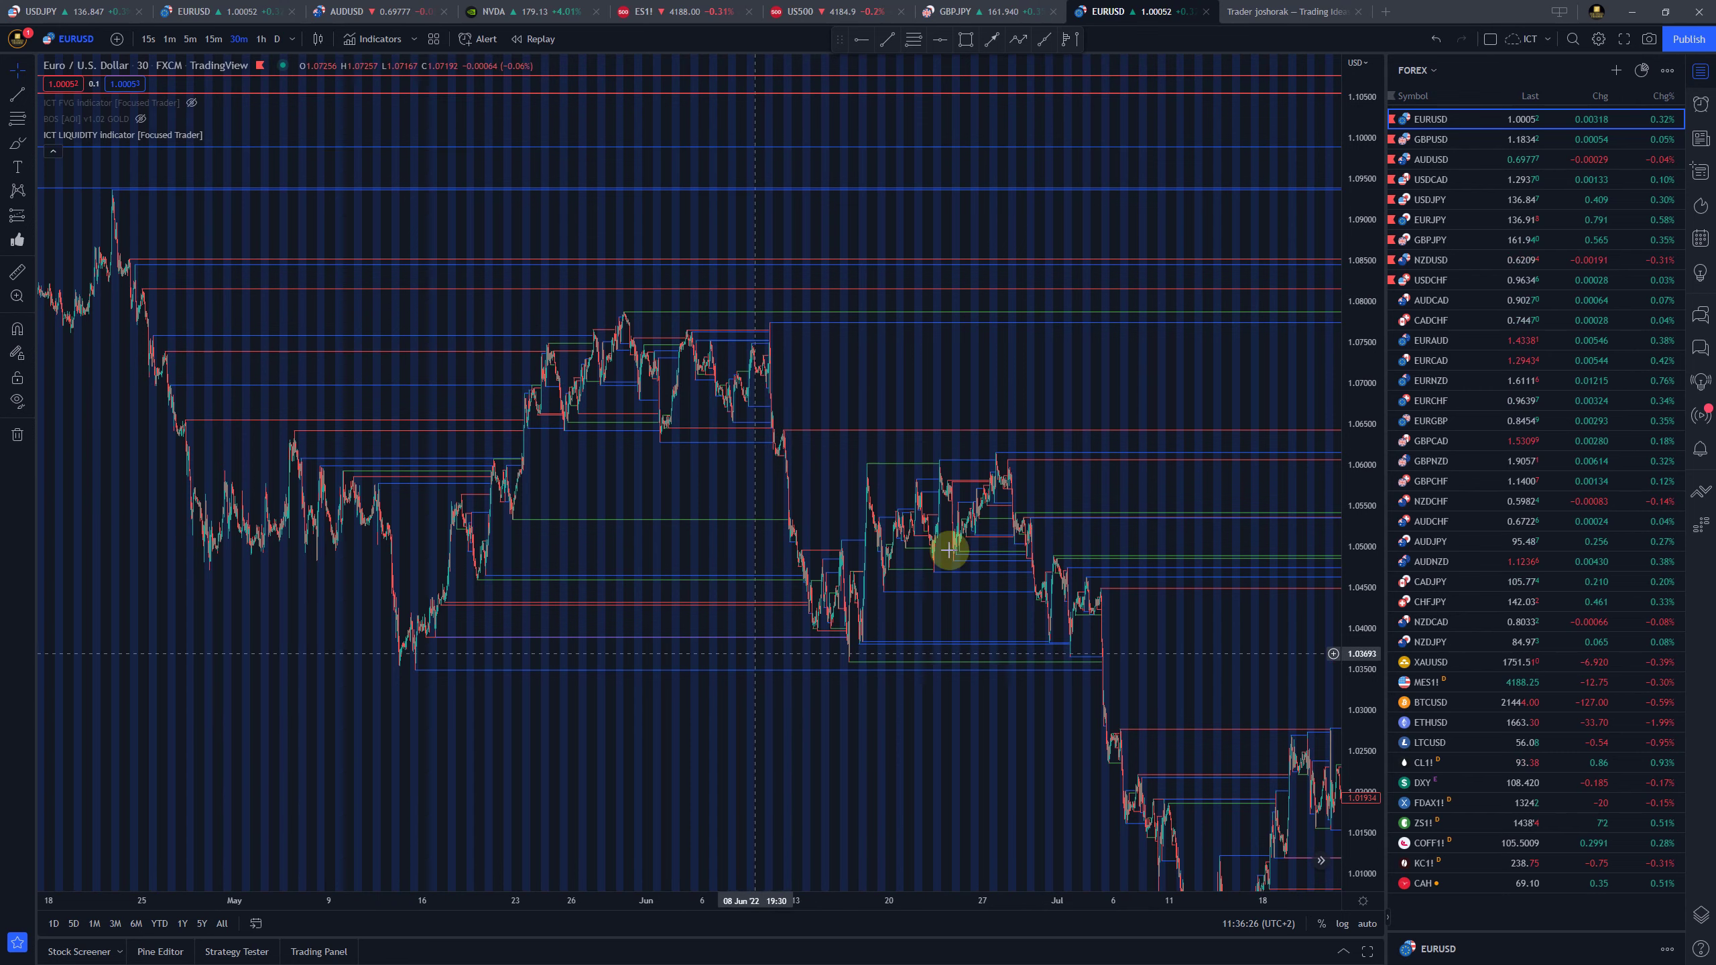
pyautogui.moveTo(741, 694); pyautogui.dragTo(498, 602)
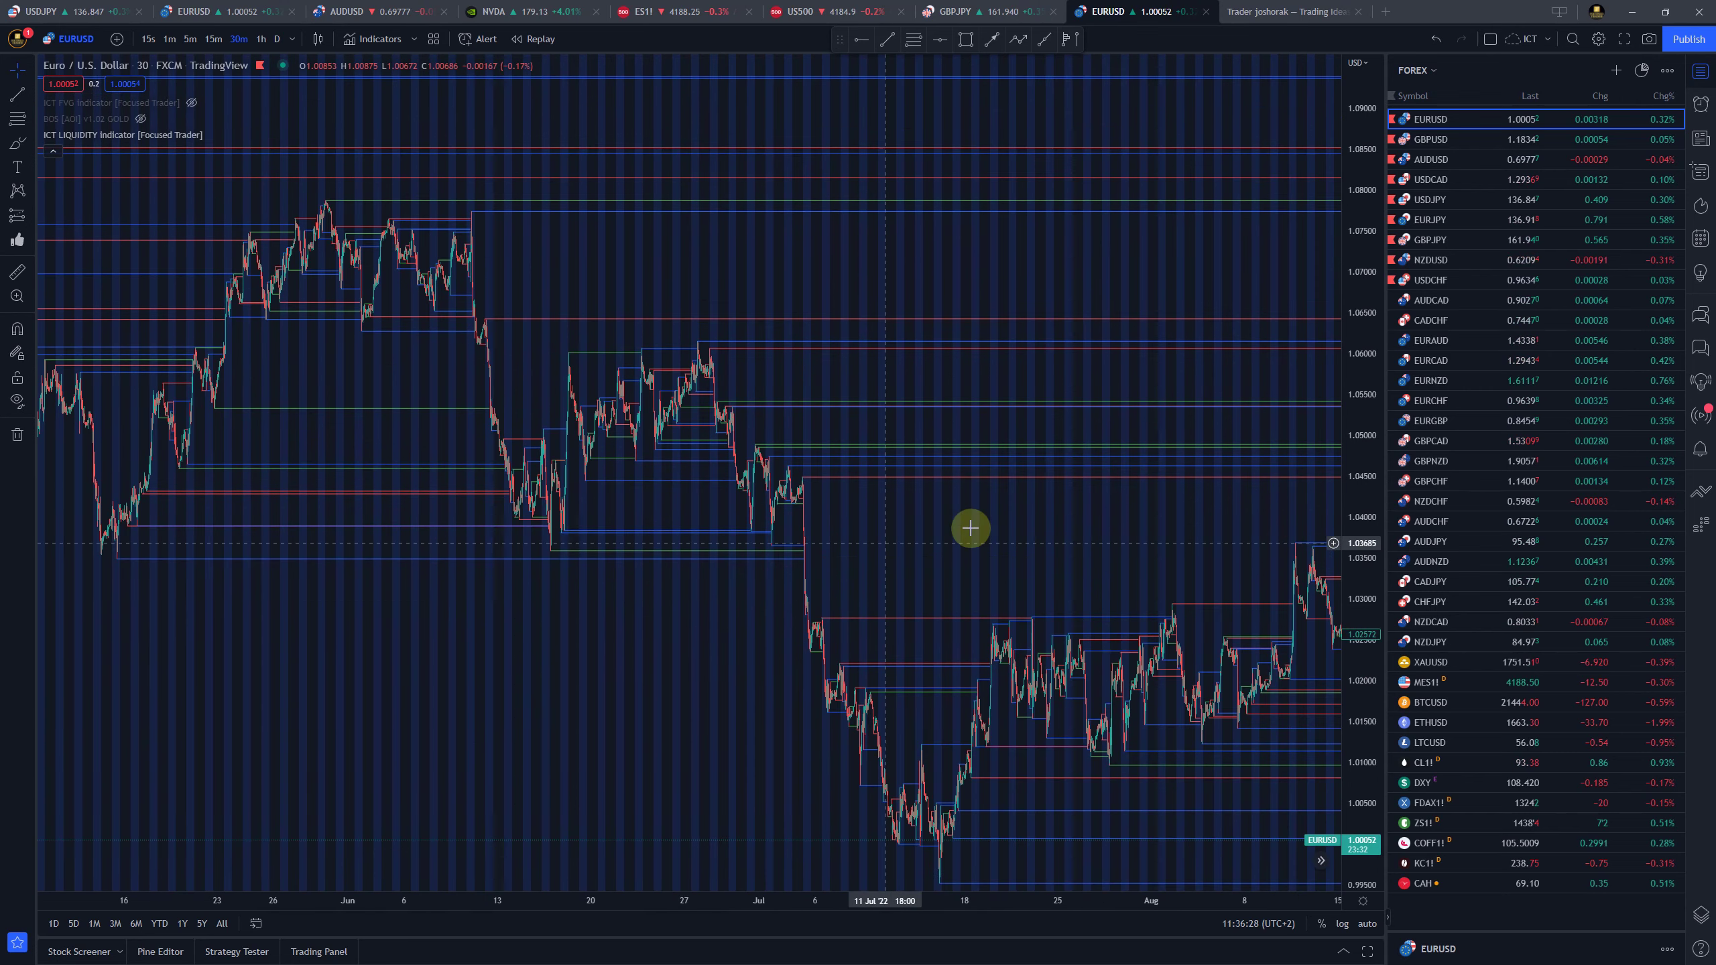
pyautogui.scroll(3, 739, 586)
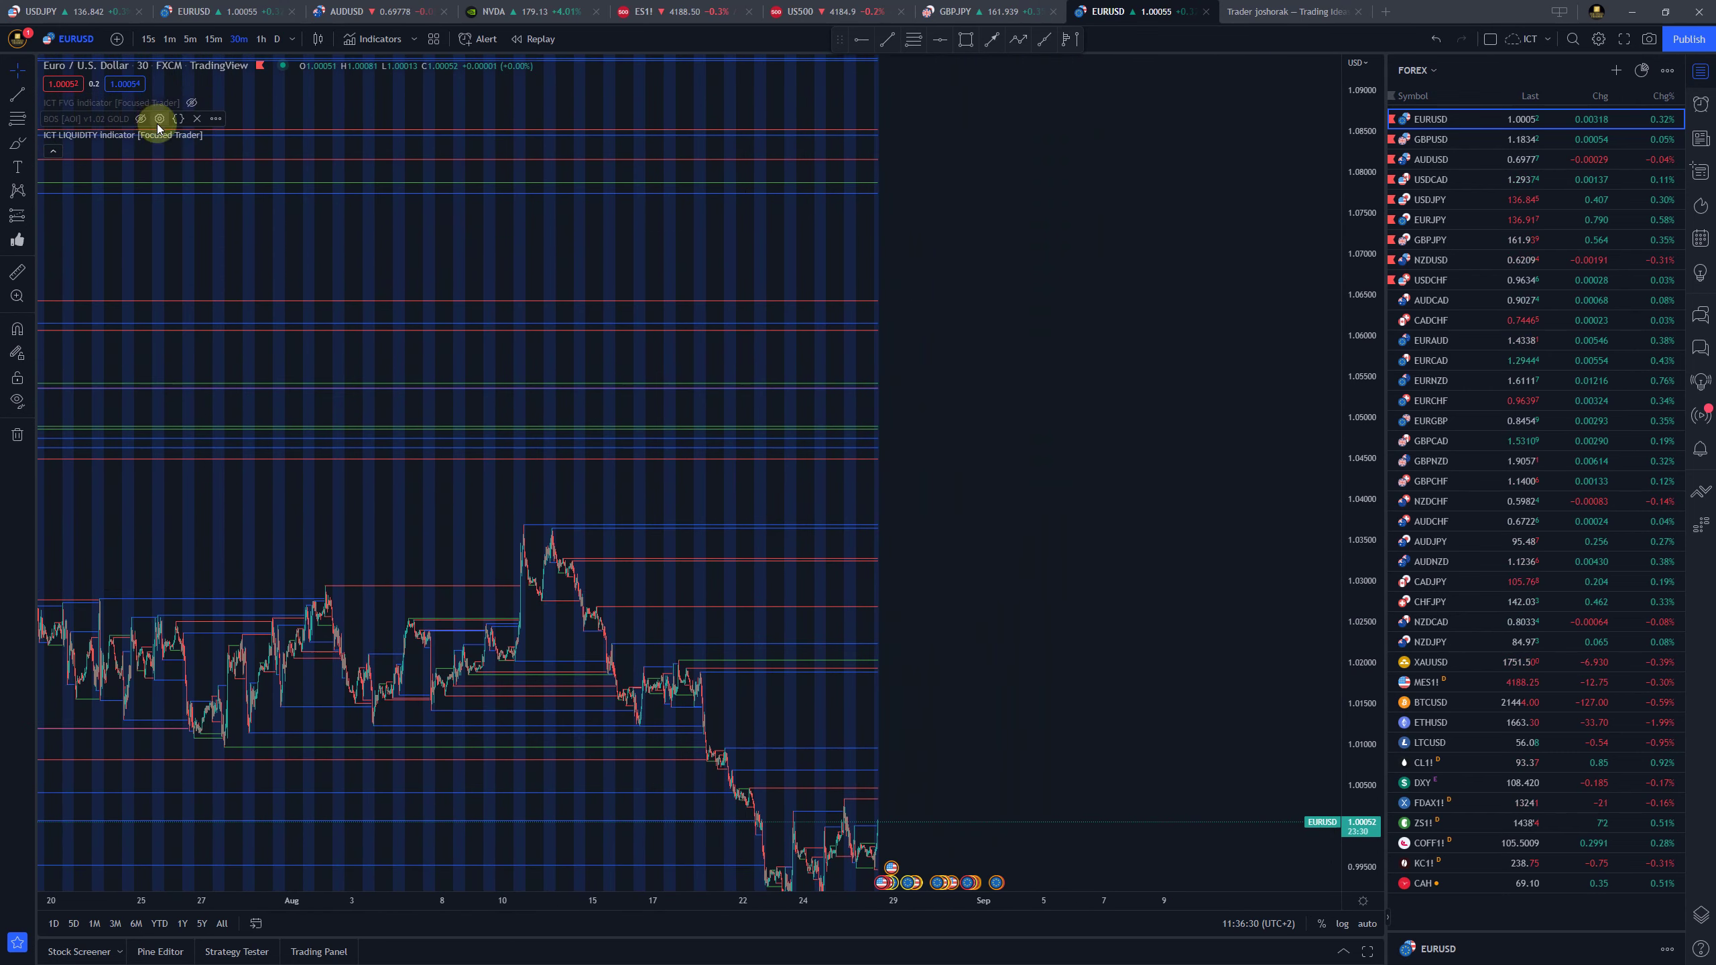
pyautogui.moveTo(794, 664); pyautogui.dragTo(881, 553)
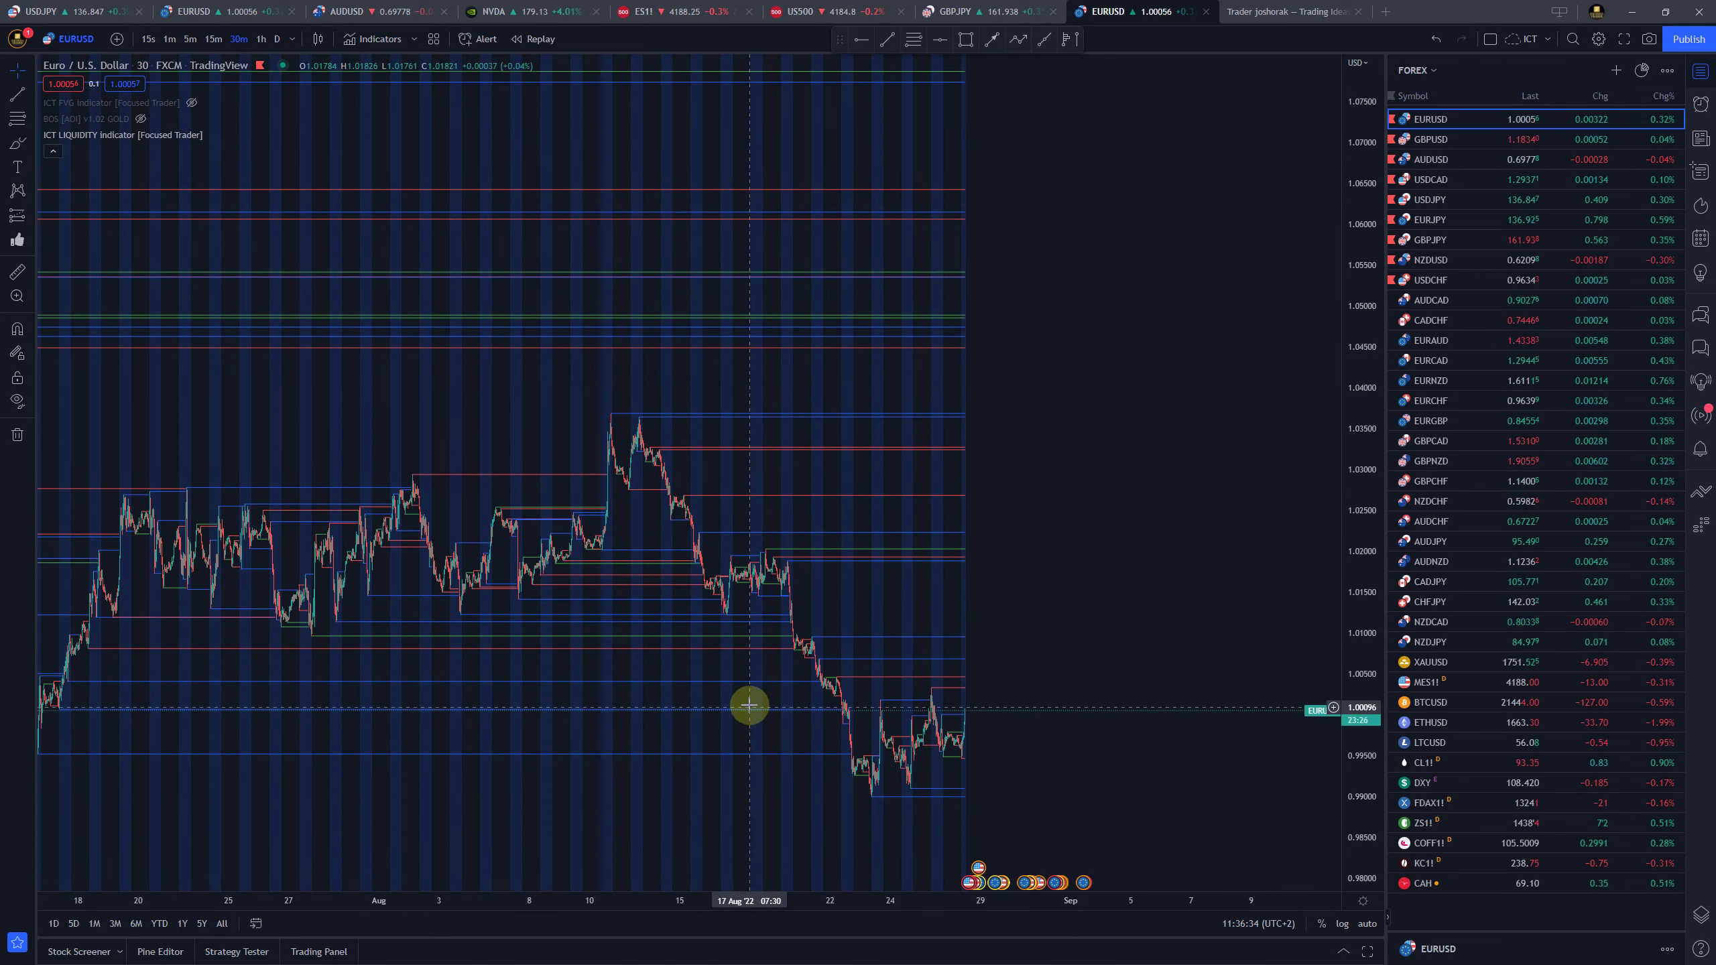
# Cut the indicator's Number of liquidity lines from 500 to 50 and apply
pyautogui.click(232, 135)
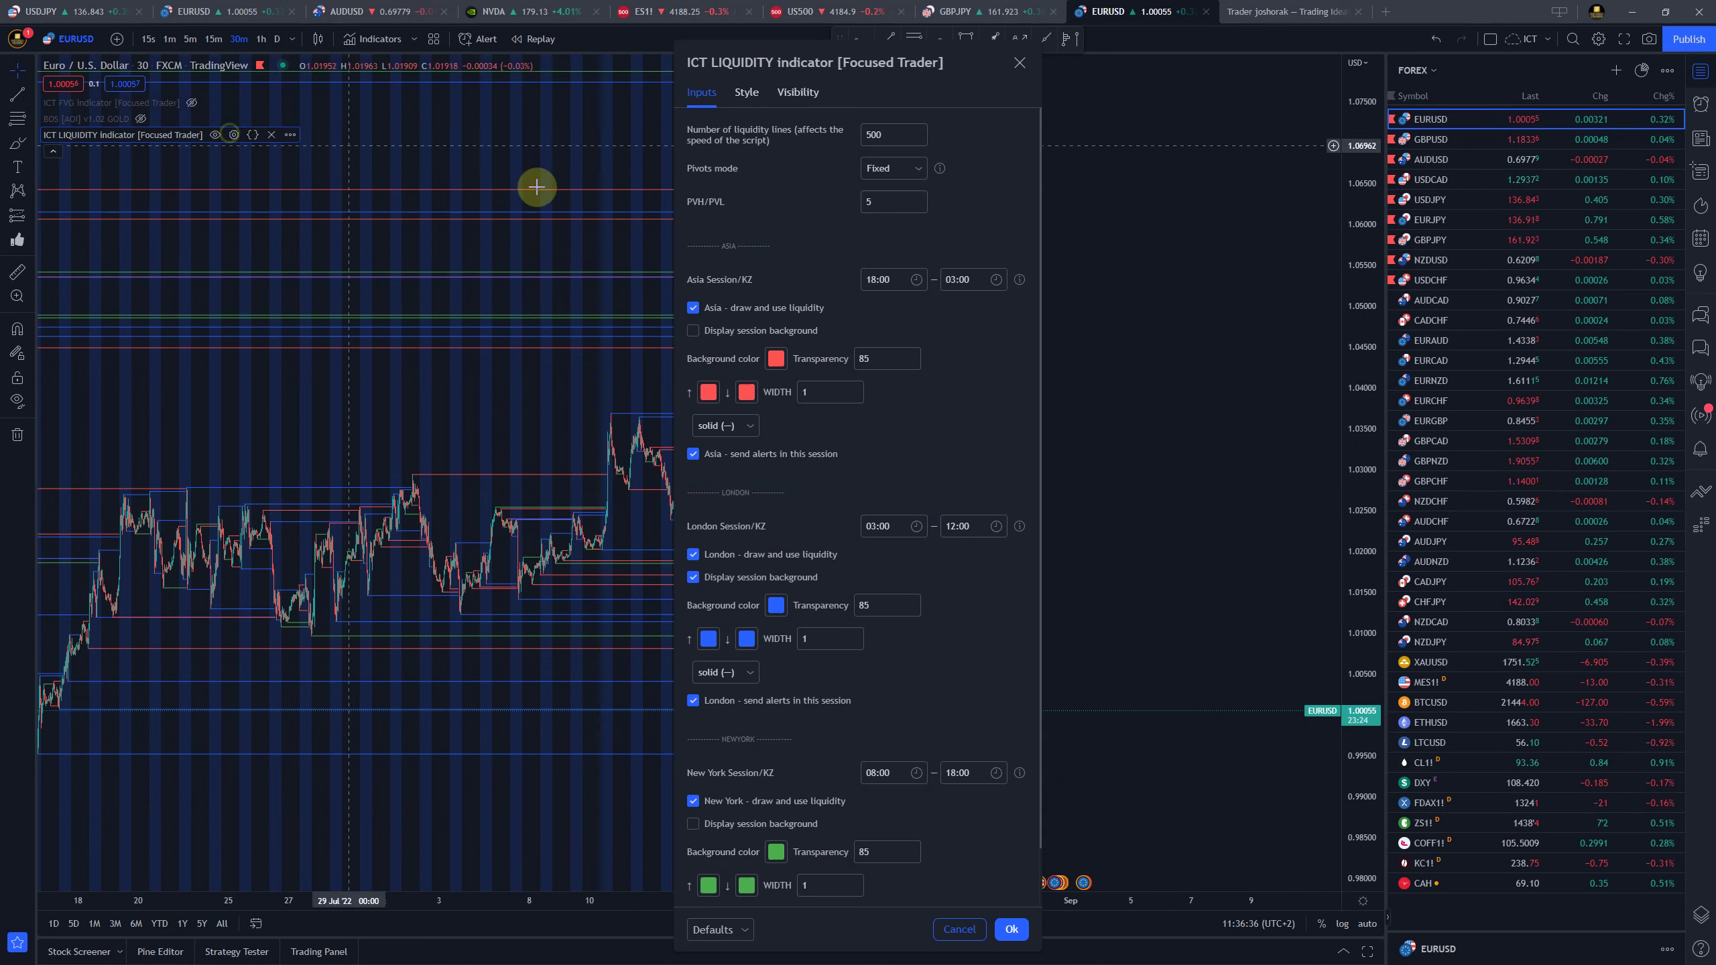
pyautogui.click(893, 136)
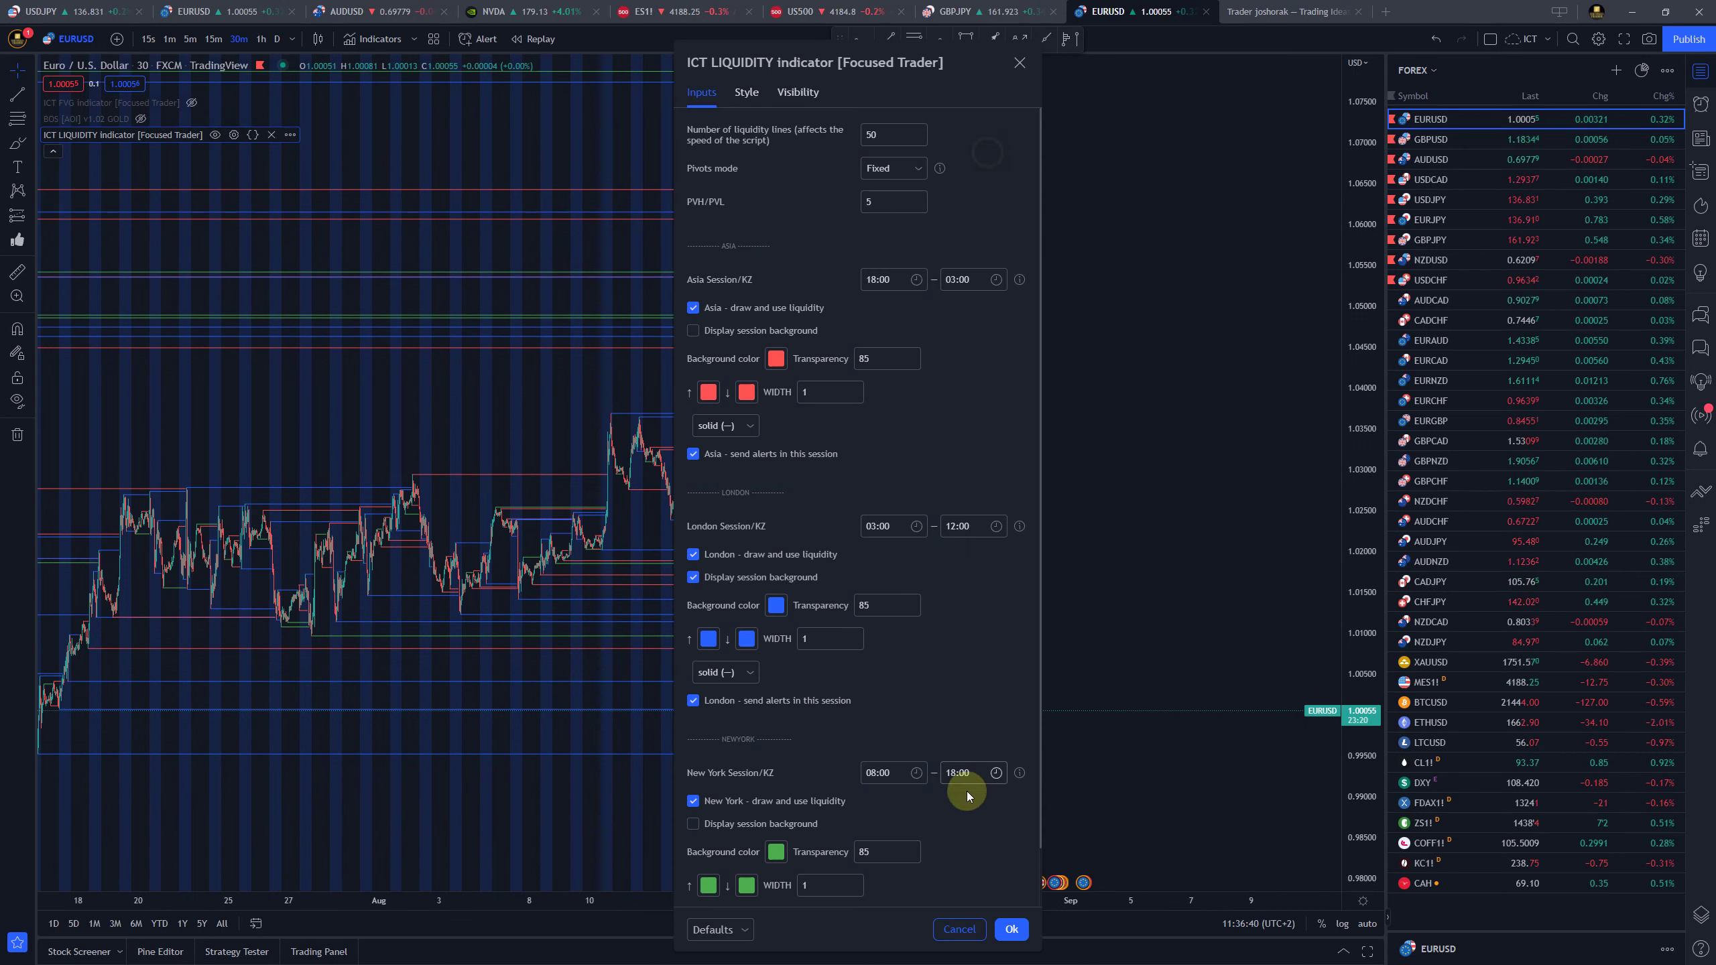
pyautogui.click(1014, 930)
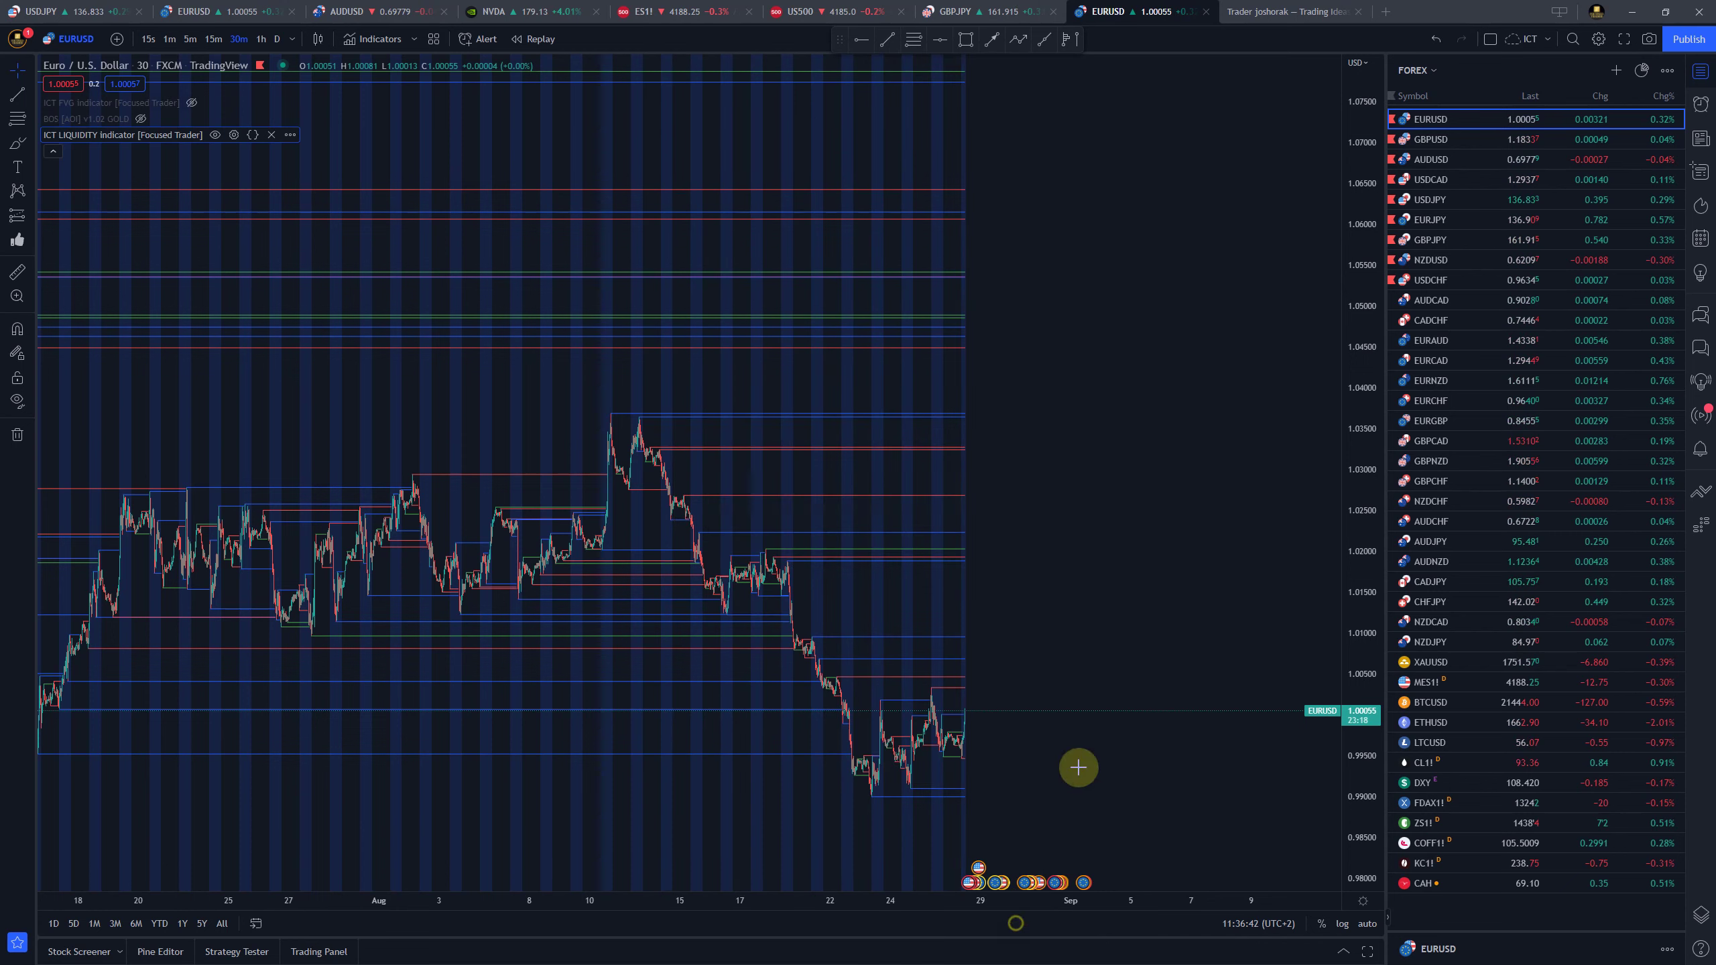
# Pan back to candles from the 10th, auto-fit the price scale, and reopen the indicator settings
pyautogui.scroll(5, 989, 575)
pyautogui.moveTo(547, 549); pyautogui.dragTo(1104, 540)
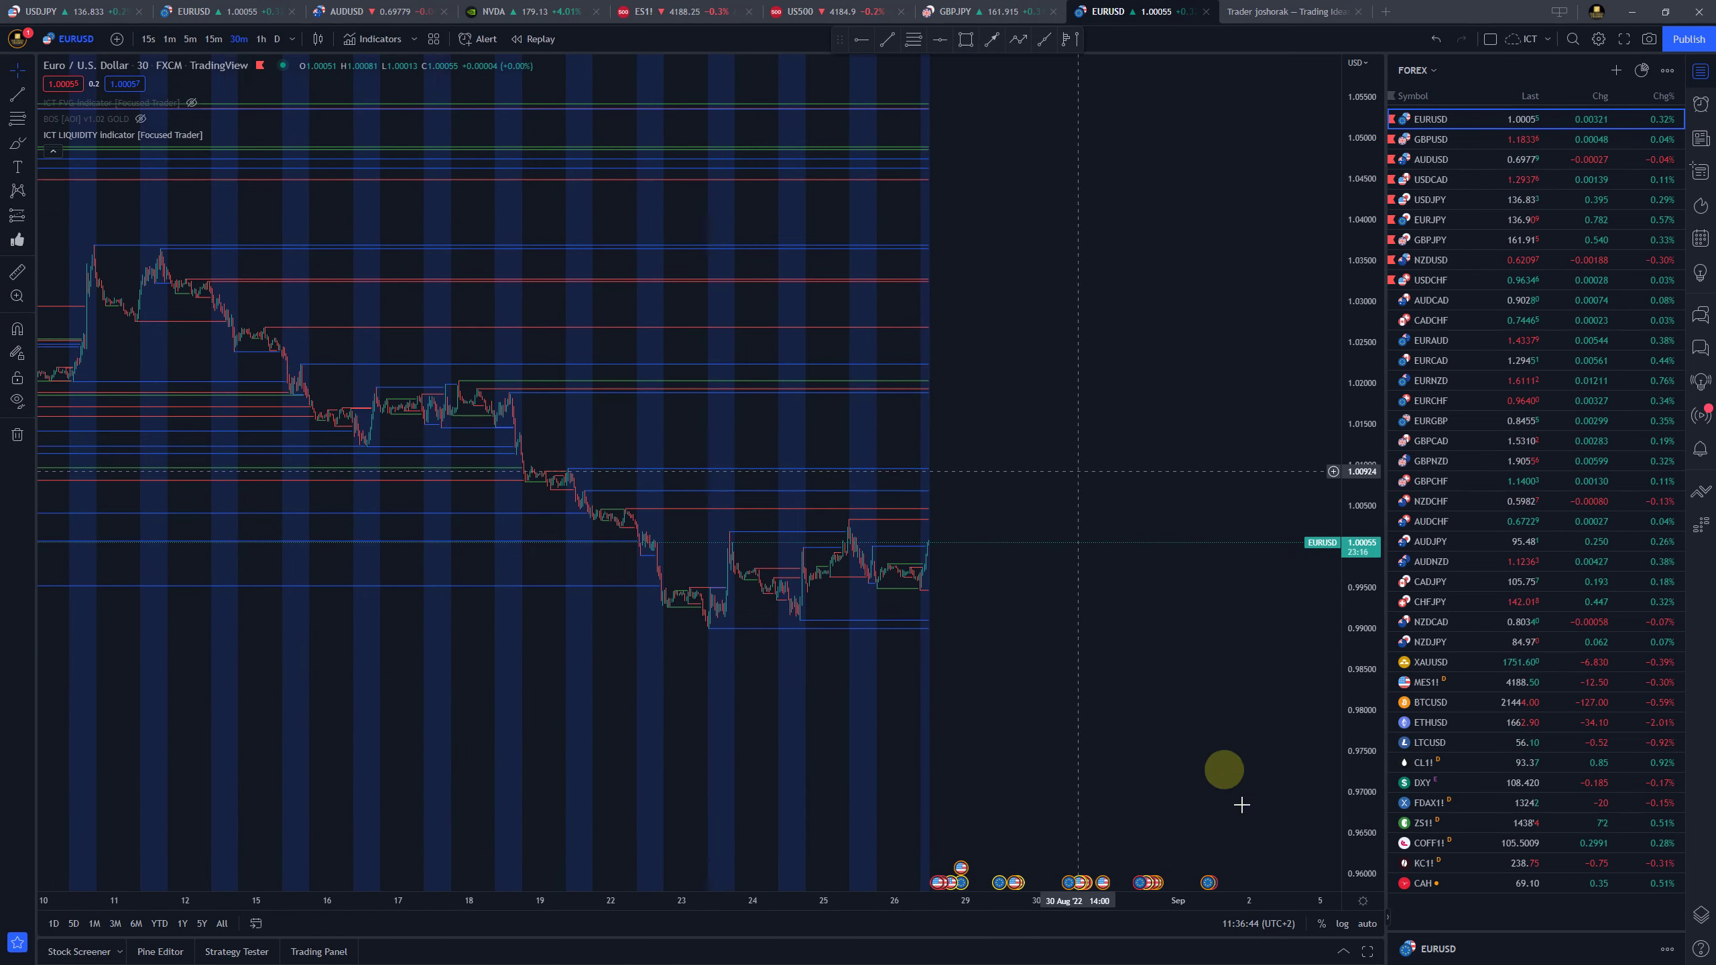
pyautogui.click(1367, 924)
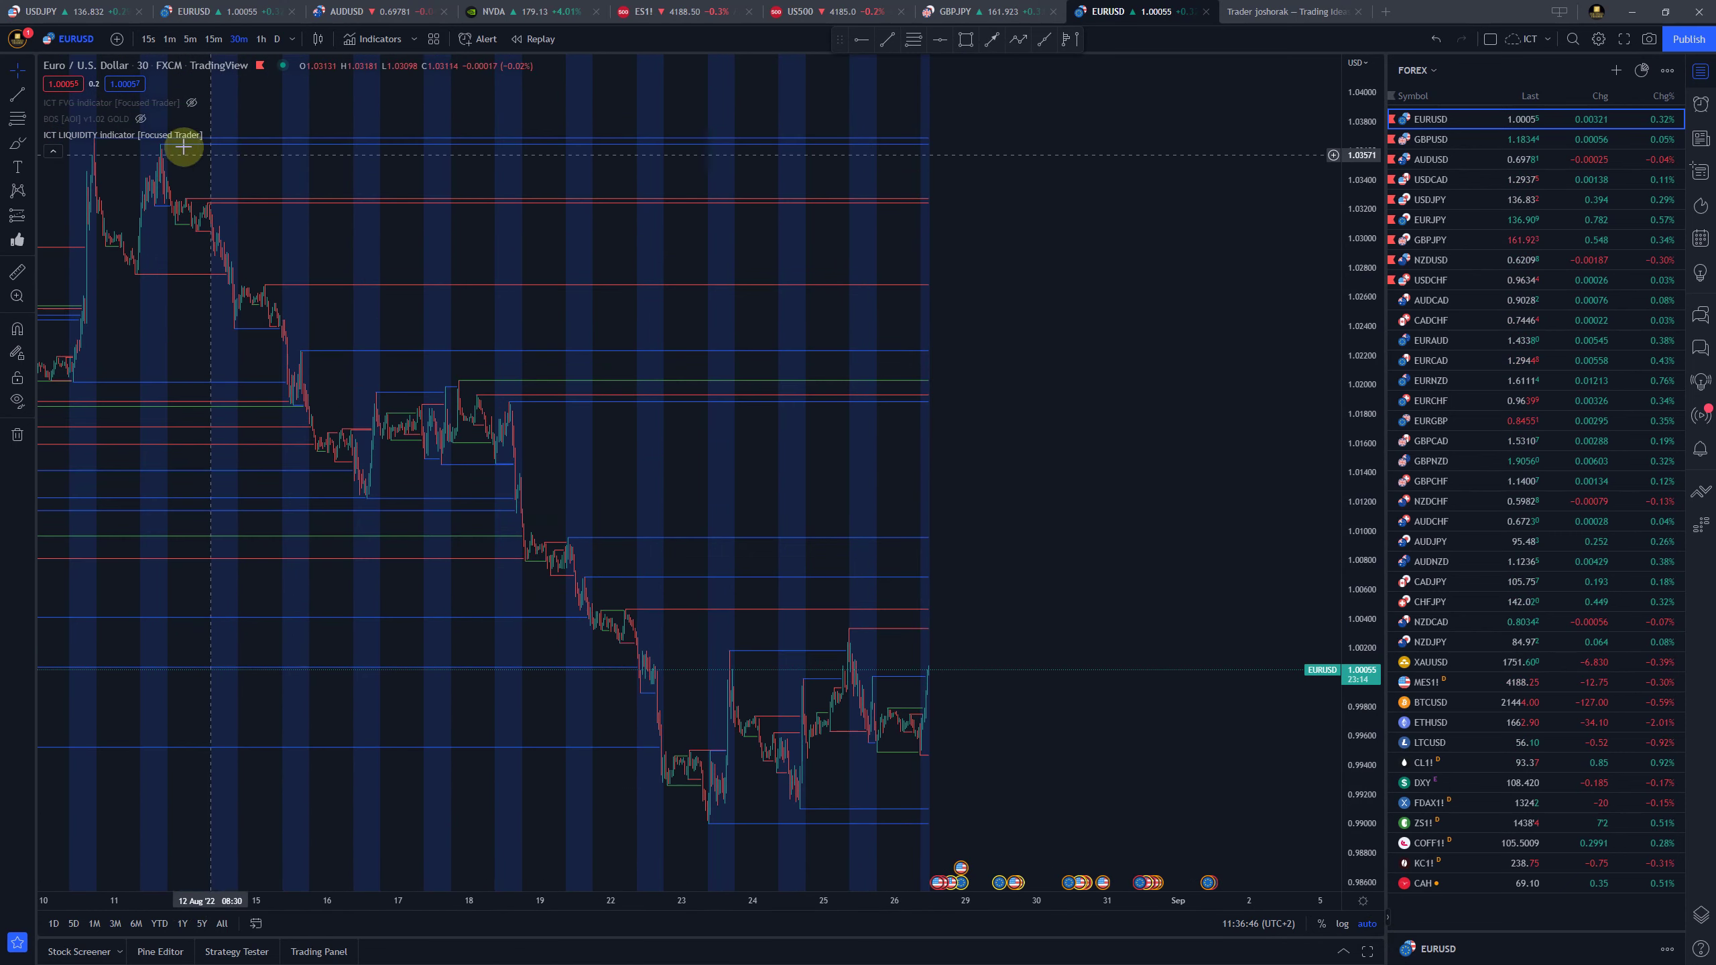
pyautogui.click(234, 136)
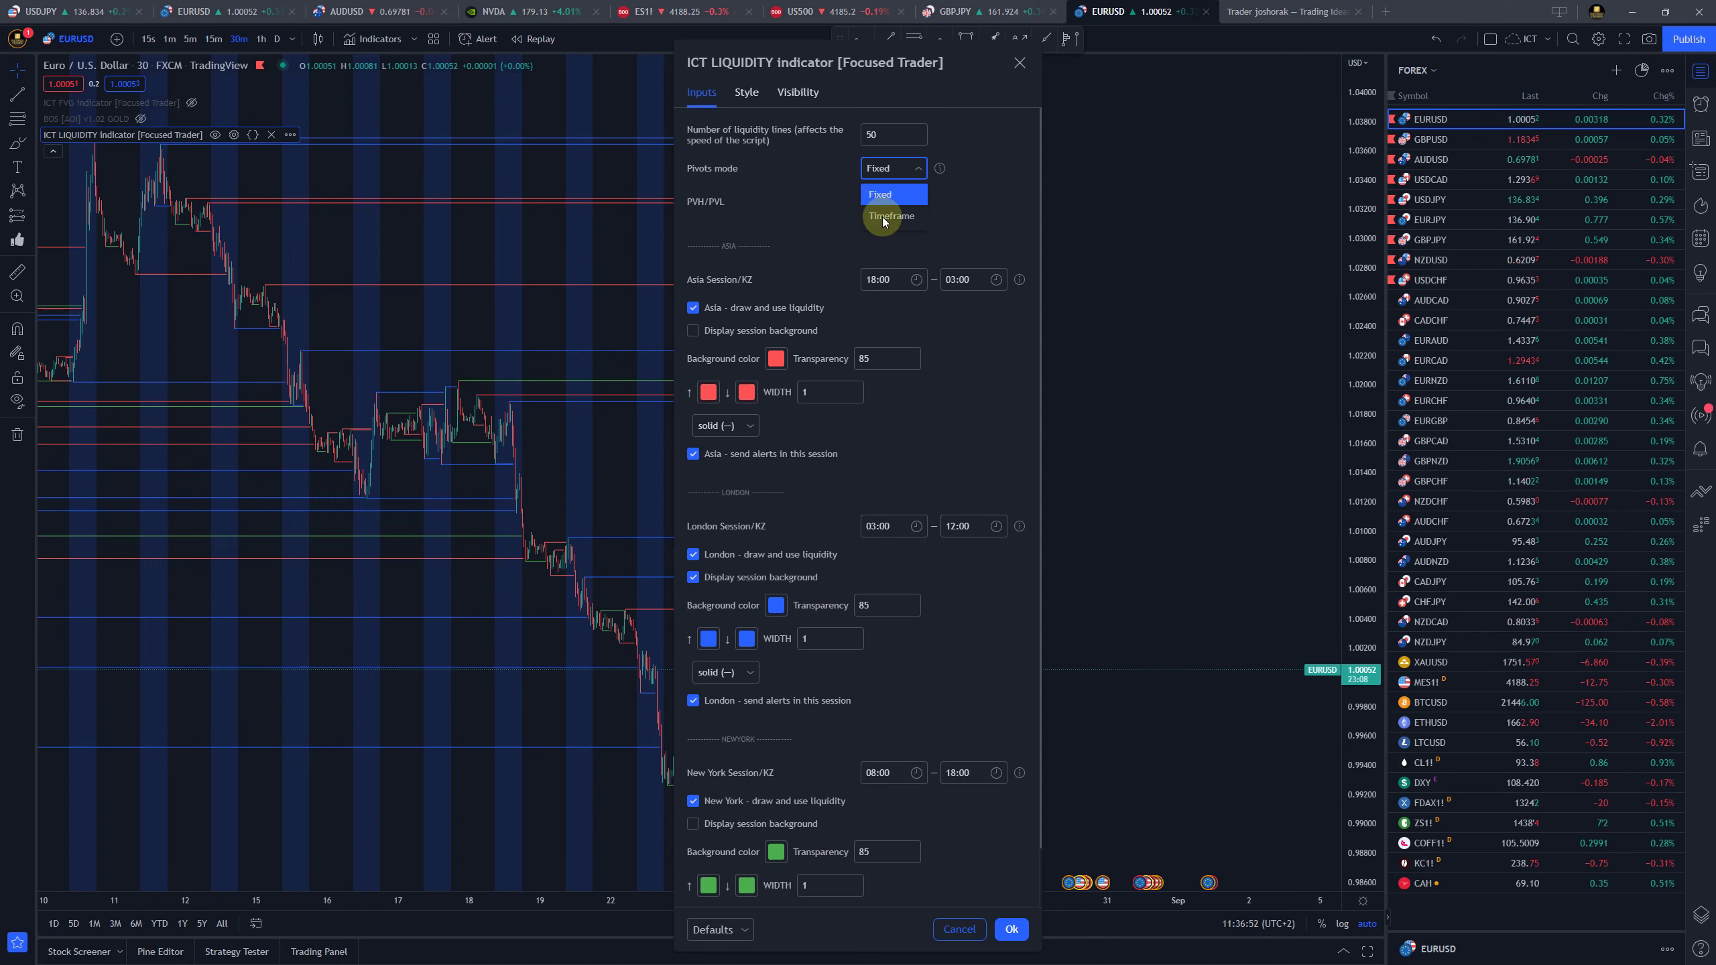
# Leave Pivots mode on Fixed, close the settings, and bring 22–26 Aug into view
pyautogui.click(959, 195)
pyautogui.moveTo(939, 169)
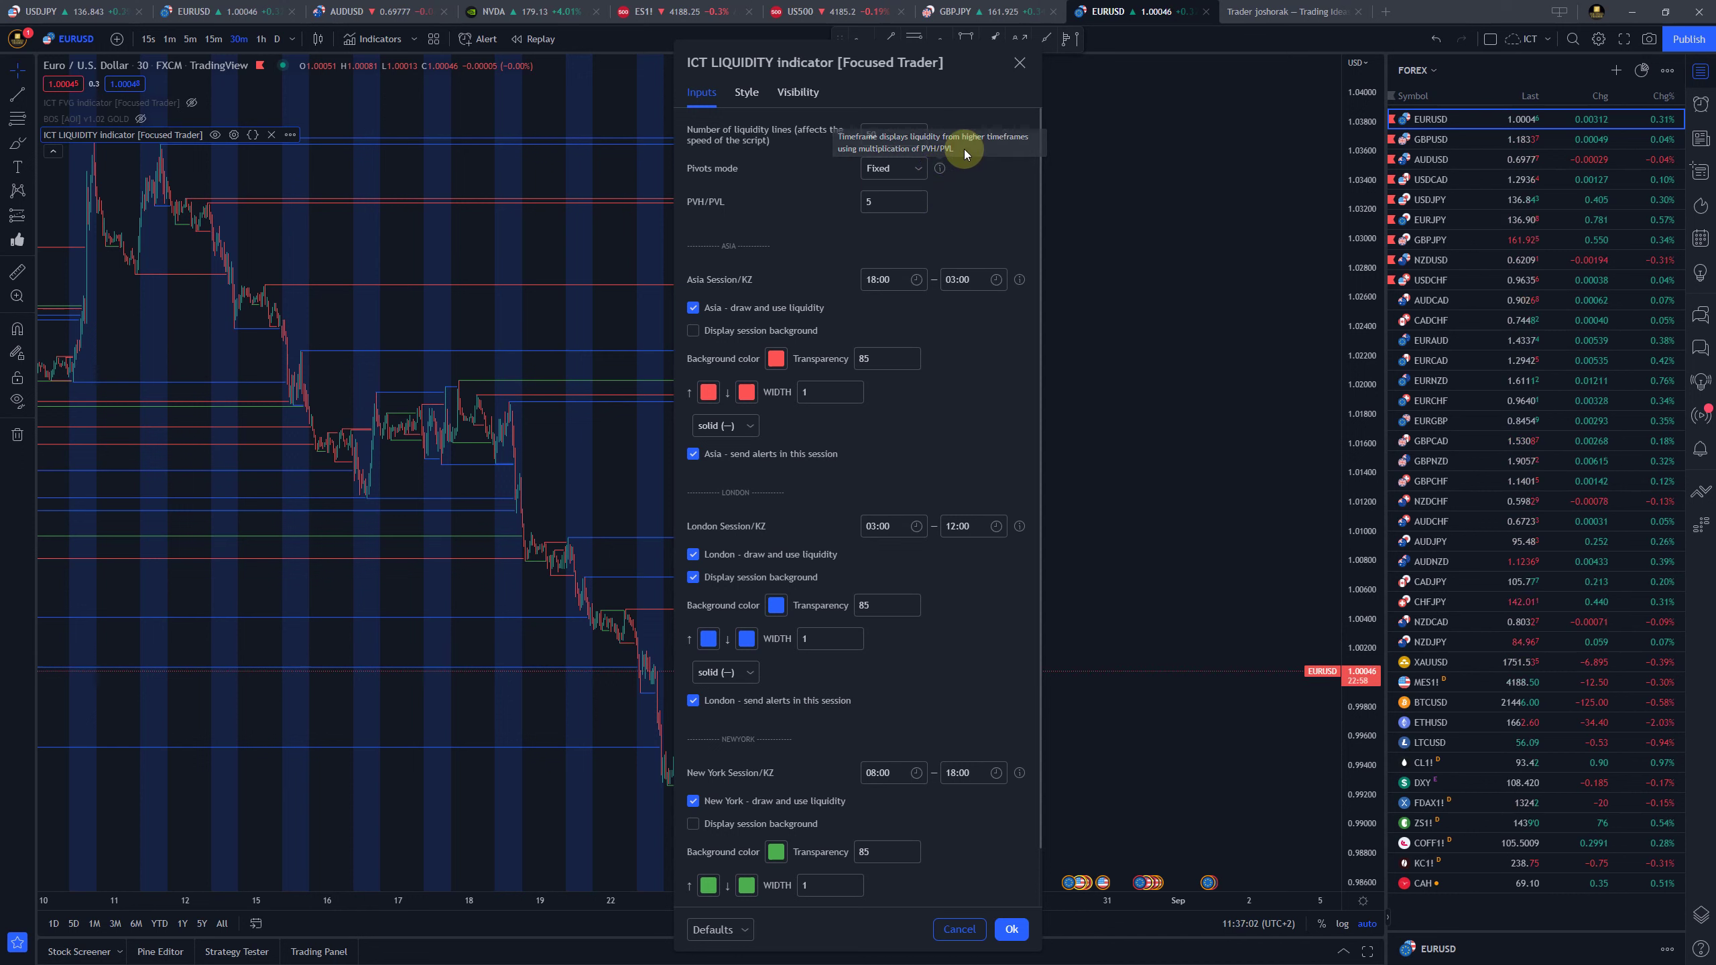
pyautogui.click(1019, 63)
pyautogui.scroll(5, 935, 395)
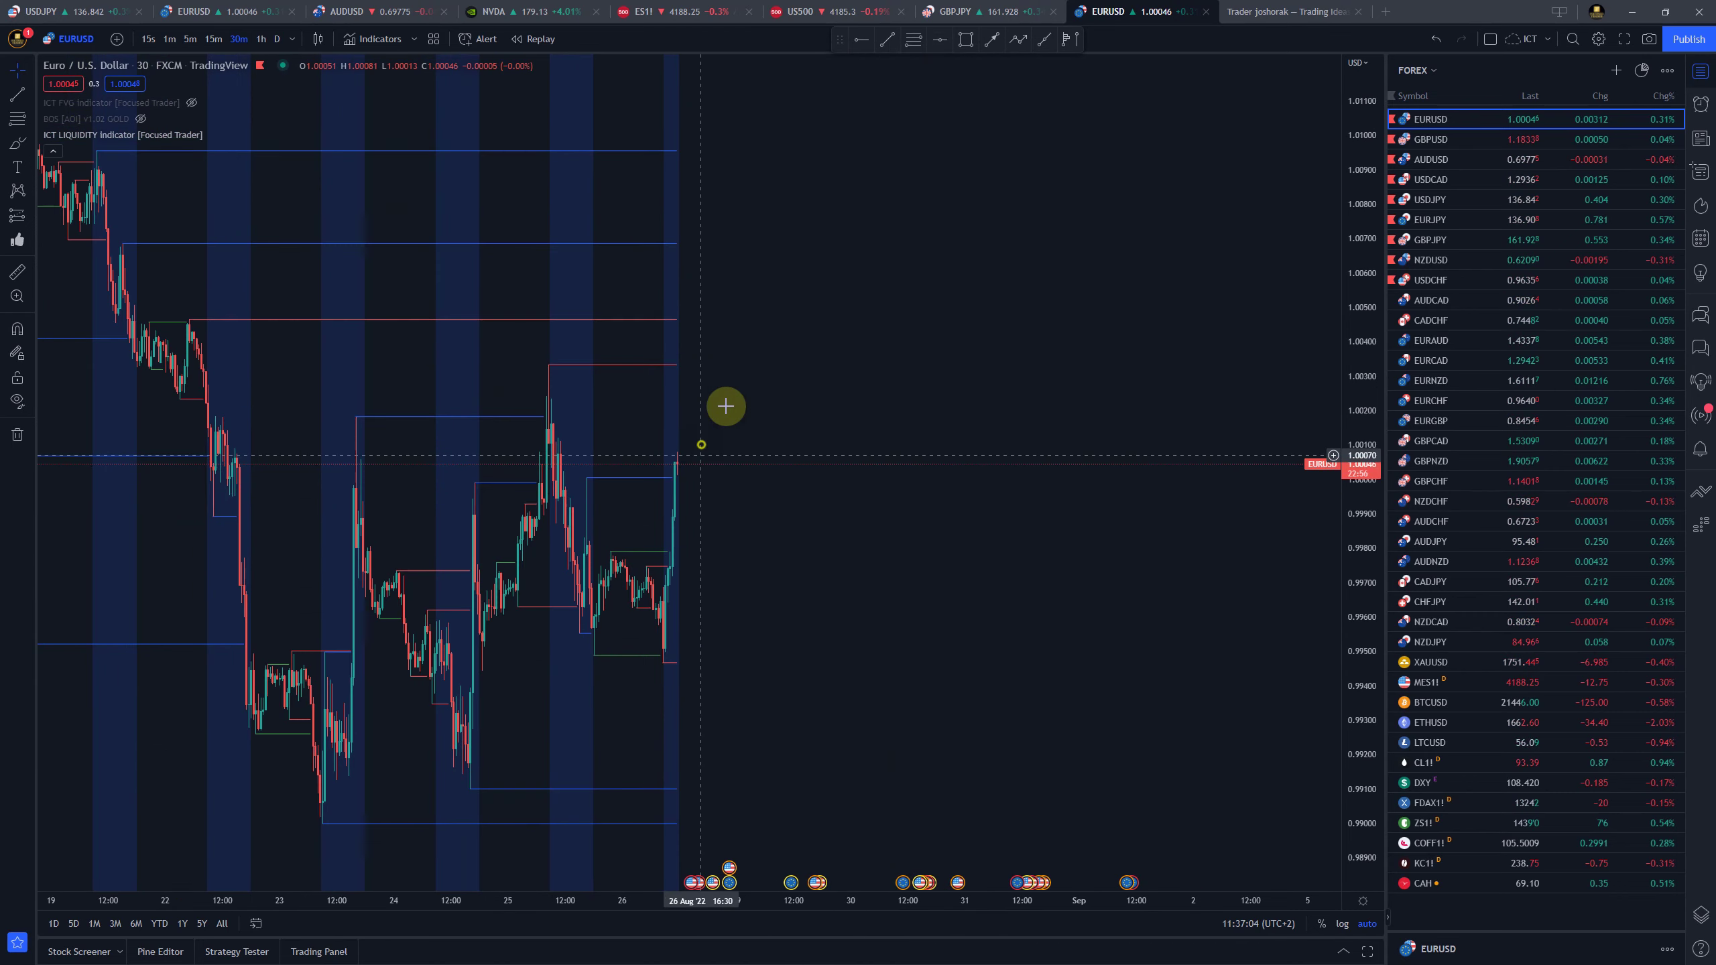
pyautogui.scroll(-4, 1060, 365)
pyautogui.scroll(6, 693, 422)
pyautogui.moveTo(763, 217); pyautogui.dragTo(996, 276)
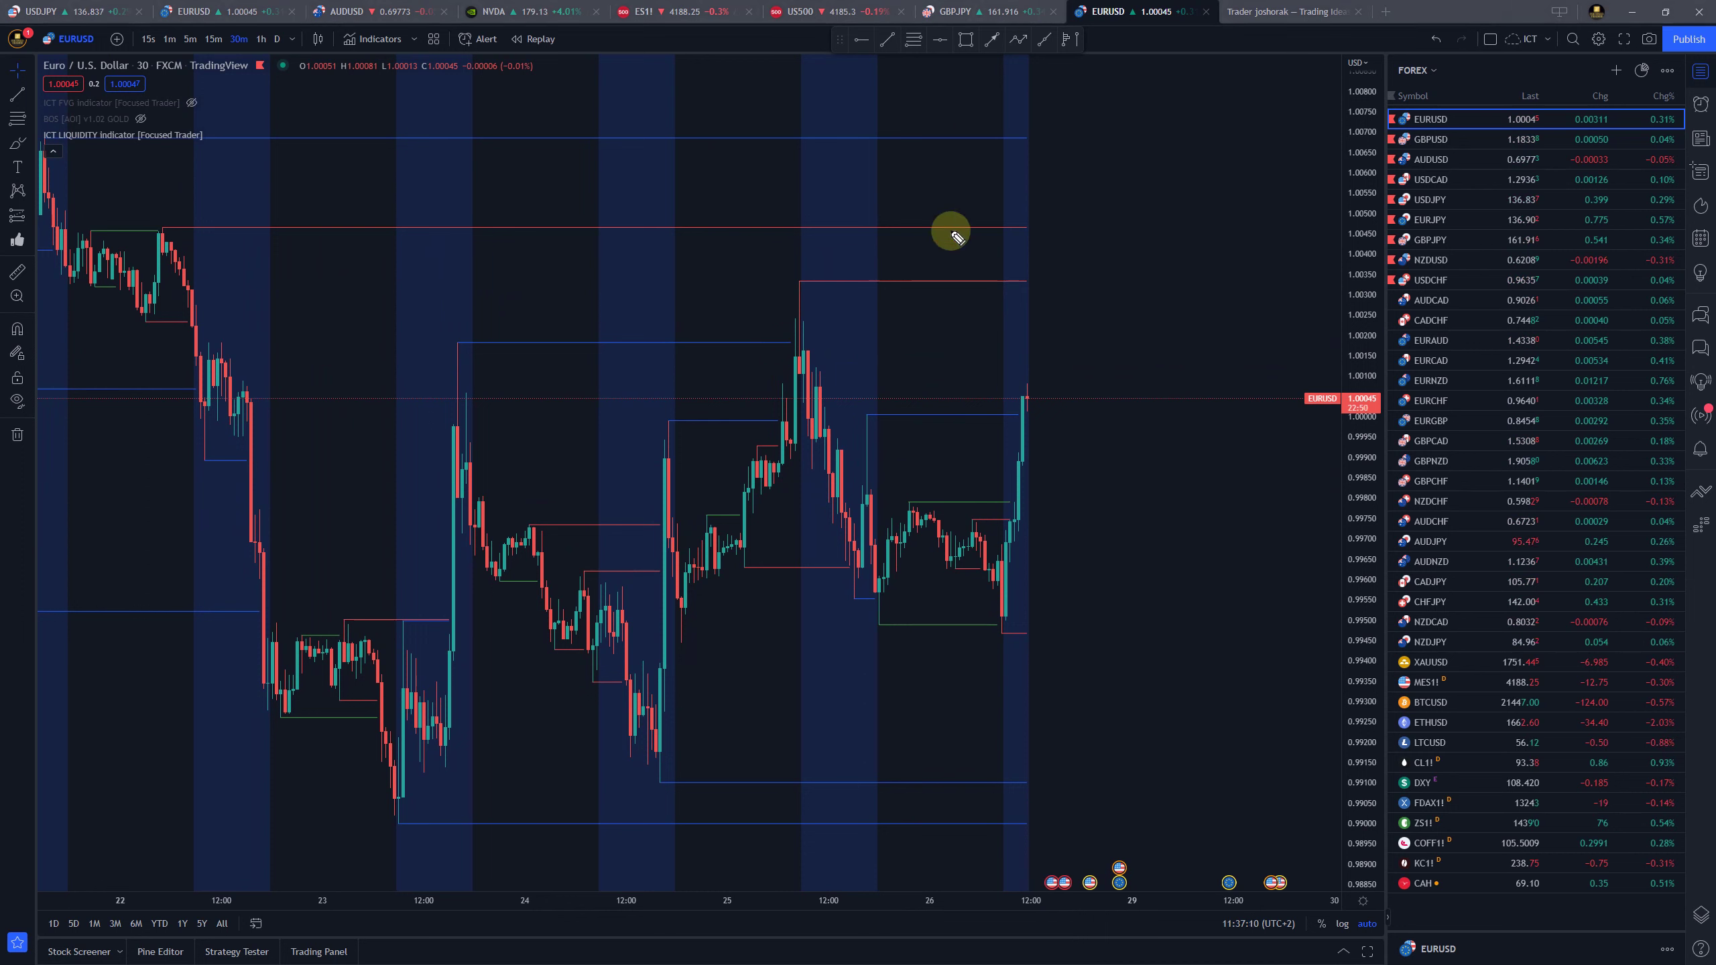
pyautogui.moveTo(795, 278); pyautogui.dragTo(803, 278)
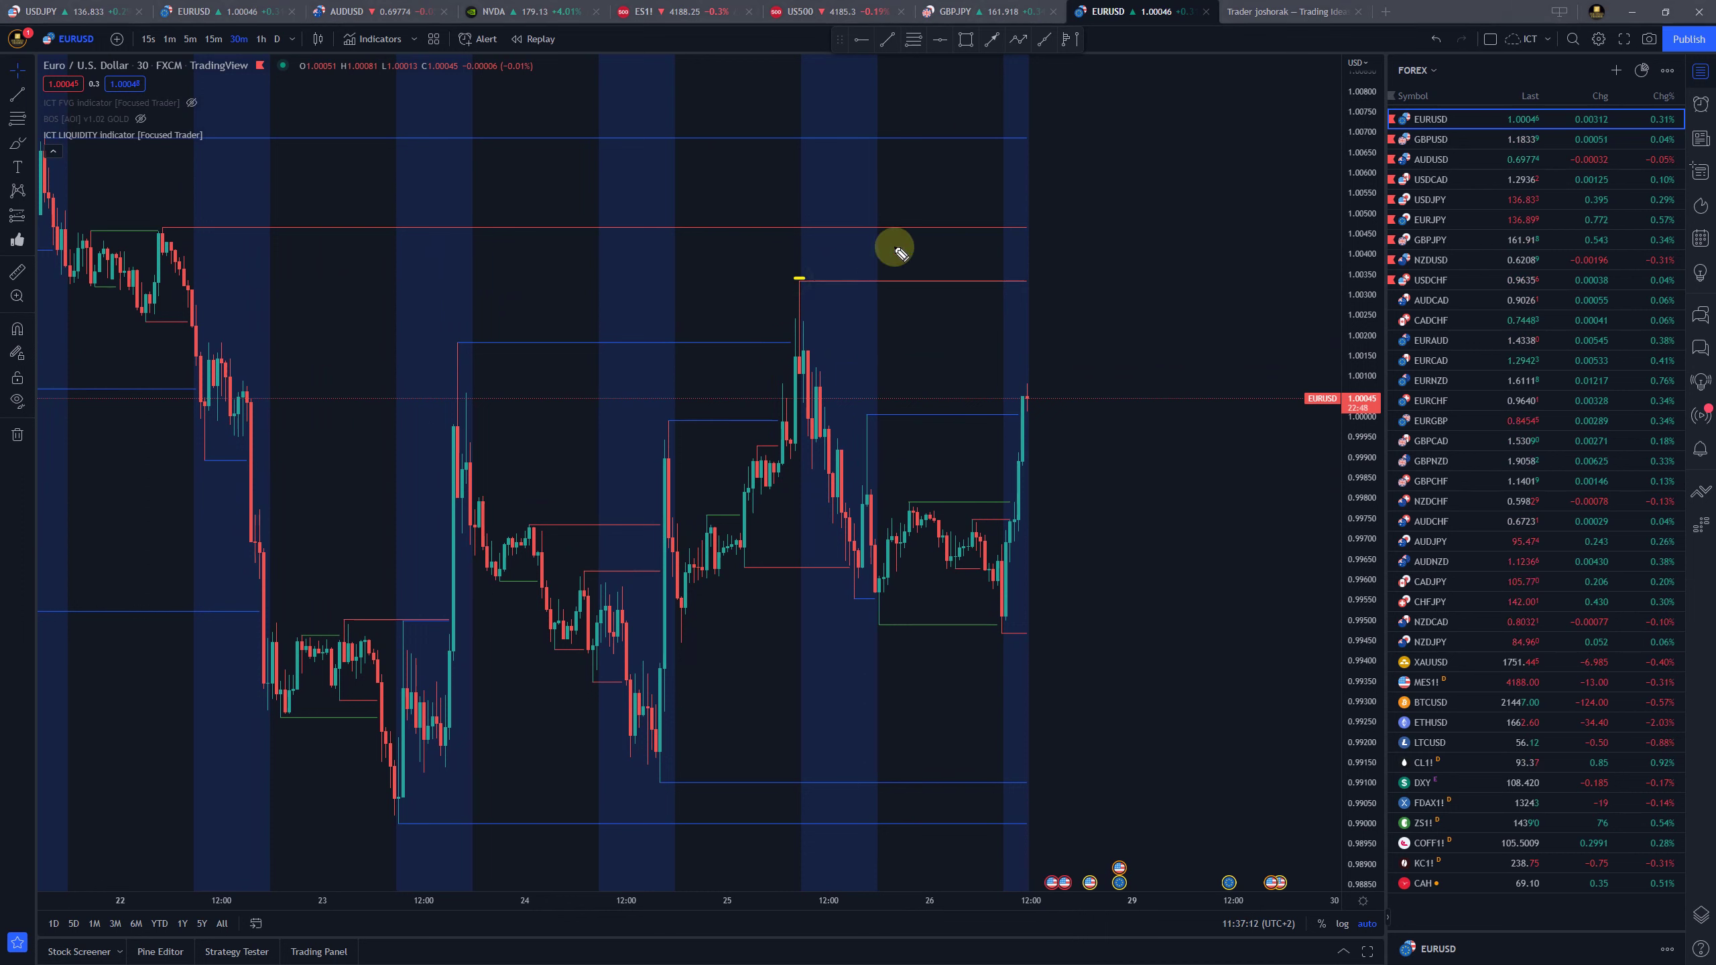
pyautogui.moveTo(935, 166)
pyautogui.mouseDown()
pyautogui.moveTo(949, 104)
pyautogui.moveTo(973, 172)
pyautogui.moveTo(924, 175)
pyautogui.mouseUp()
pyautogui.moveTo(965, 73); pyautogui.dragTo(959, 68)
pyautogui.moveTo(999, 141)
pyautogui.mouseDown()
pyautogui.moveTo(1001, 209)
pyautogui.moveTo(1066, 250)
pyautogui.moveTo(1096, 297)
pyautogui.moveTo(1125, 265)
pyautogui.moveTo(1103, 315)
pyautogui.mouseUp()
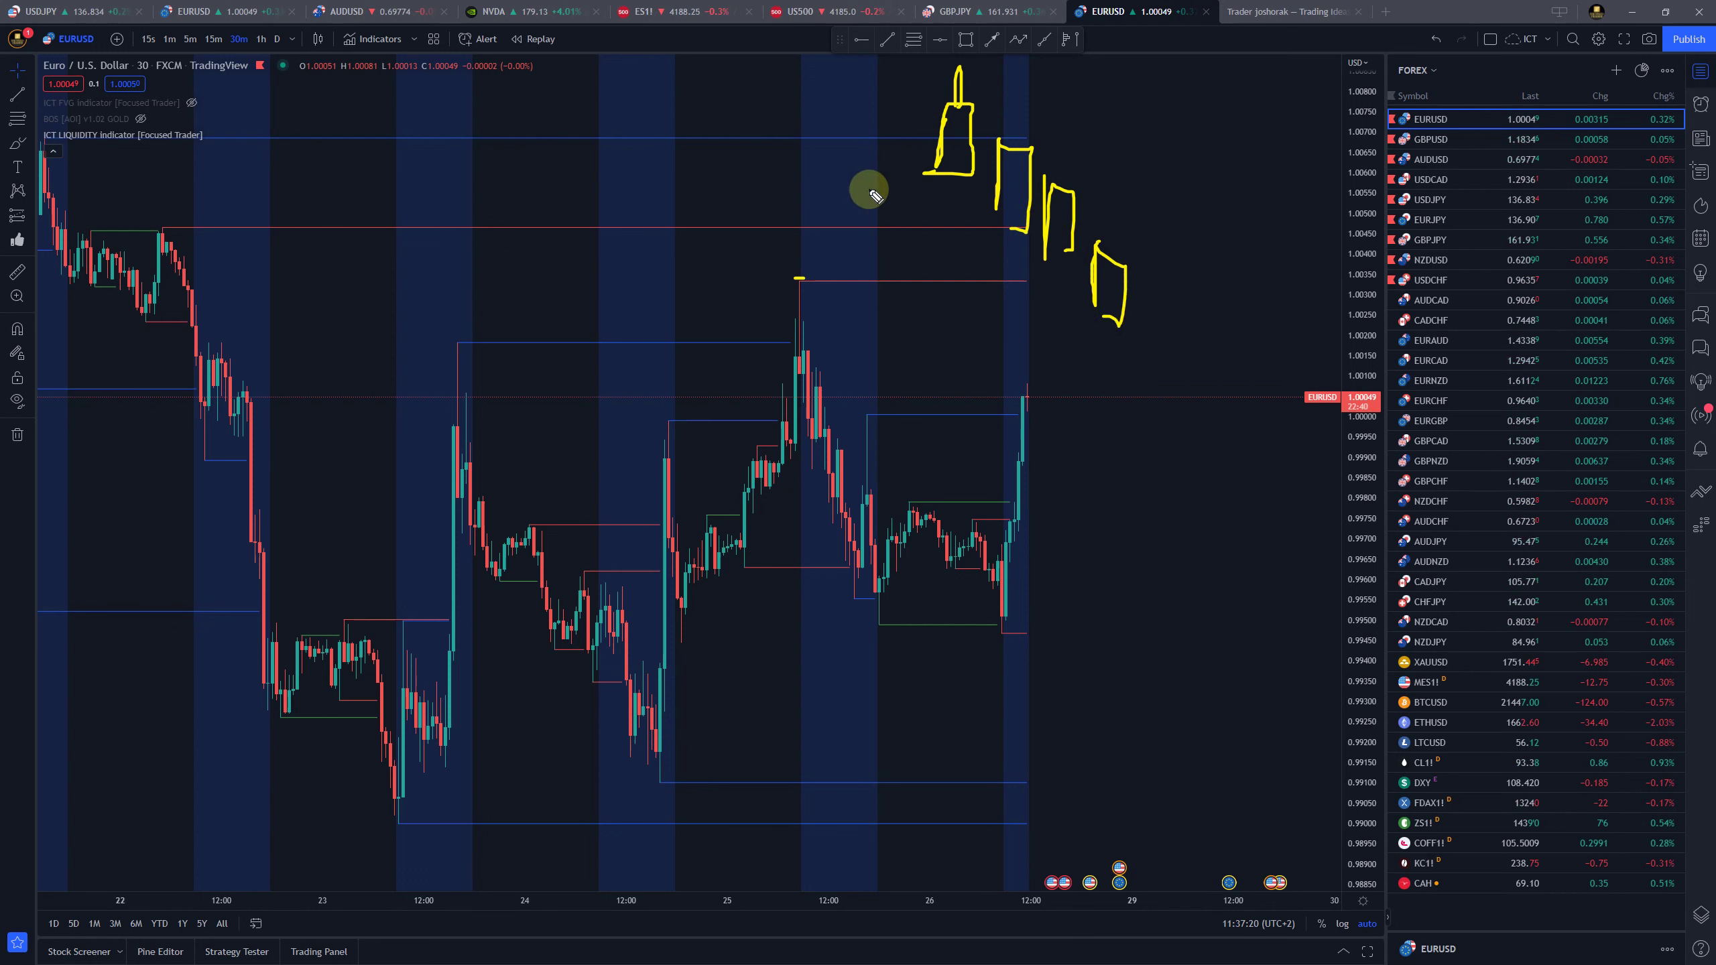
pyautogui.moveTo(863, 189)
pyautogui.mouseDown()
pyautogui.moveTo(904, 199)
pyautogui.moveTo(879, 190)
pyautogui.mouseUp()
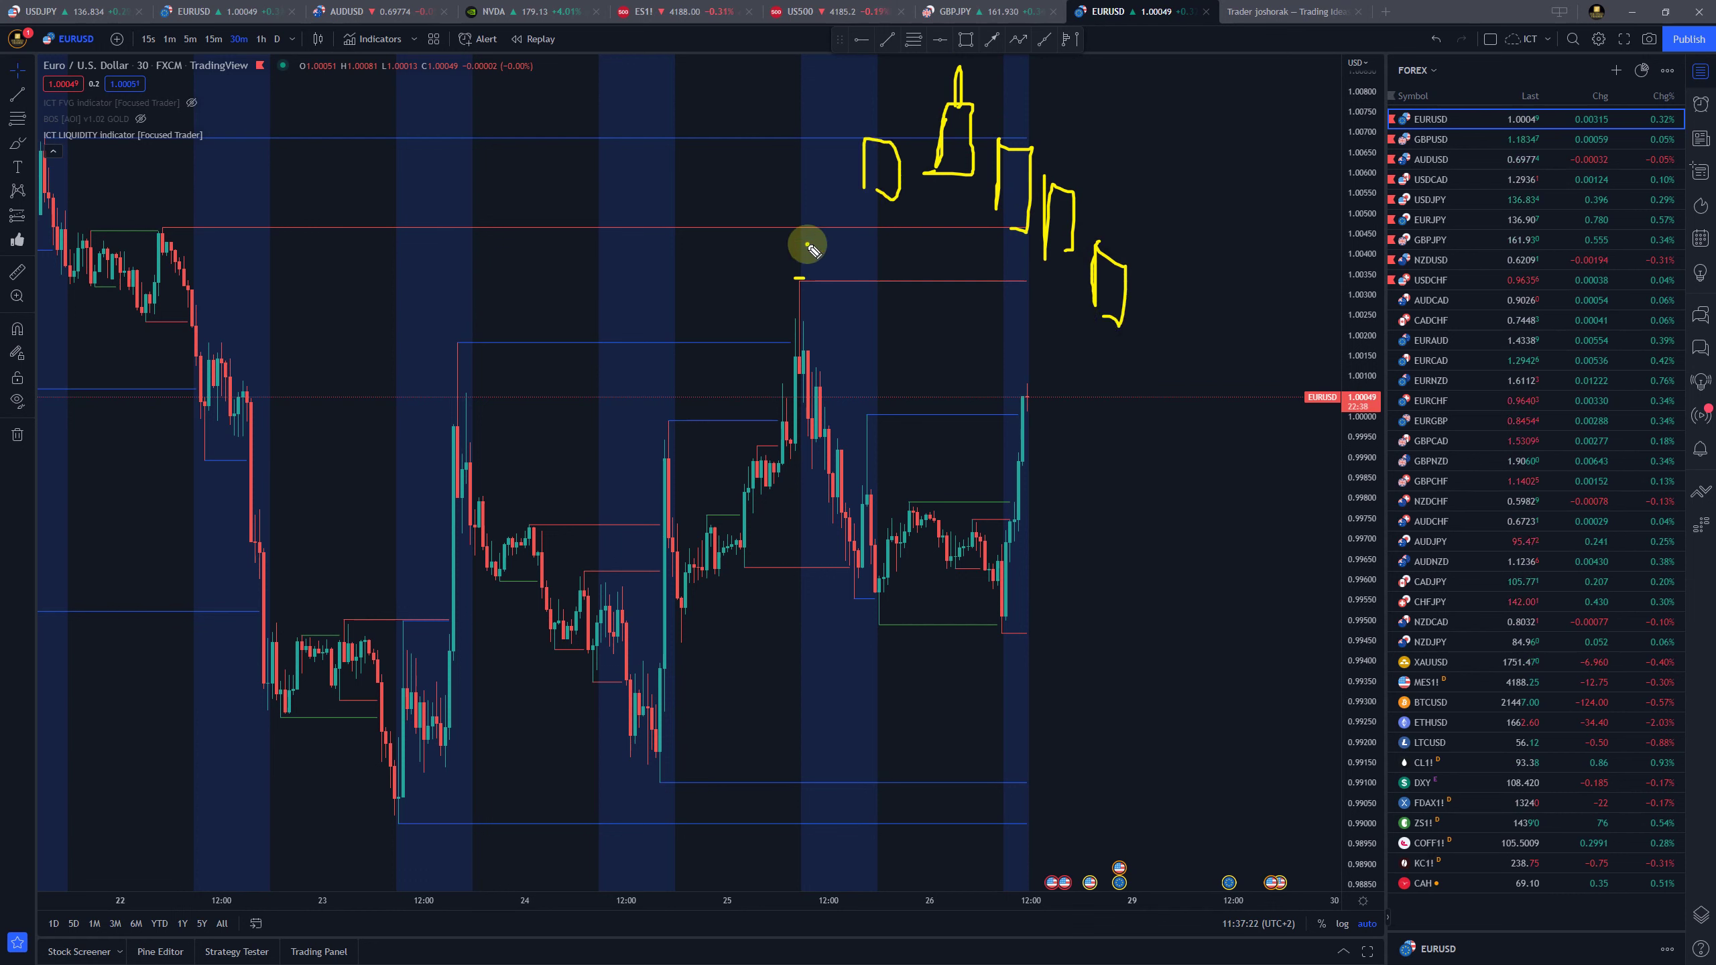
pyautogui.moveTo(807, 250); pyautogui.dragTo(805, 257)
pyautogui.moveTo(778, 340)
pyautogui.mouseDown()
pyautogui.moveTo(777, 268)
pyautogui.moveTo(796, 358)
pyautogui.mouseUp()
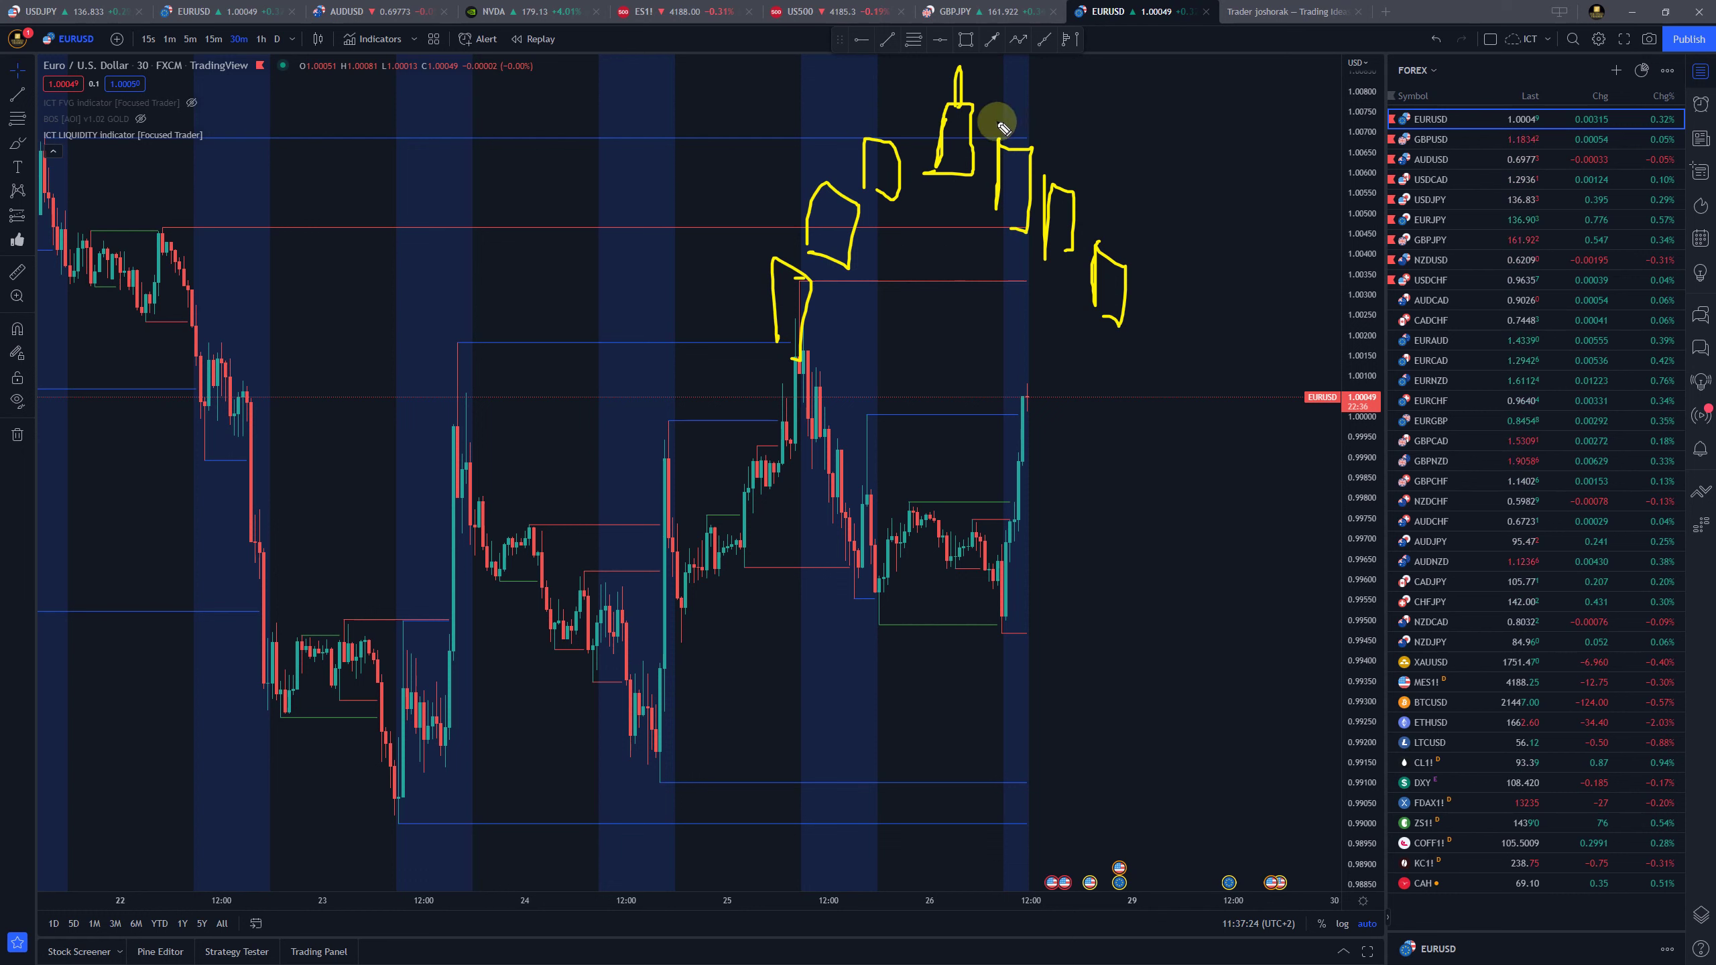
pyautogui.moveTo(1017, 129); pyautogui.dragTo(1017, 154)
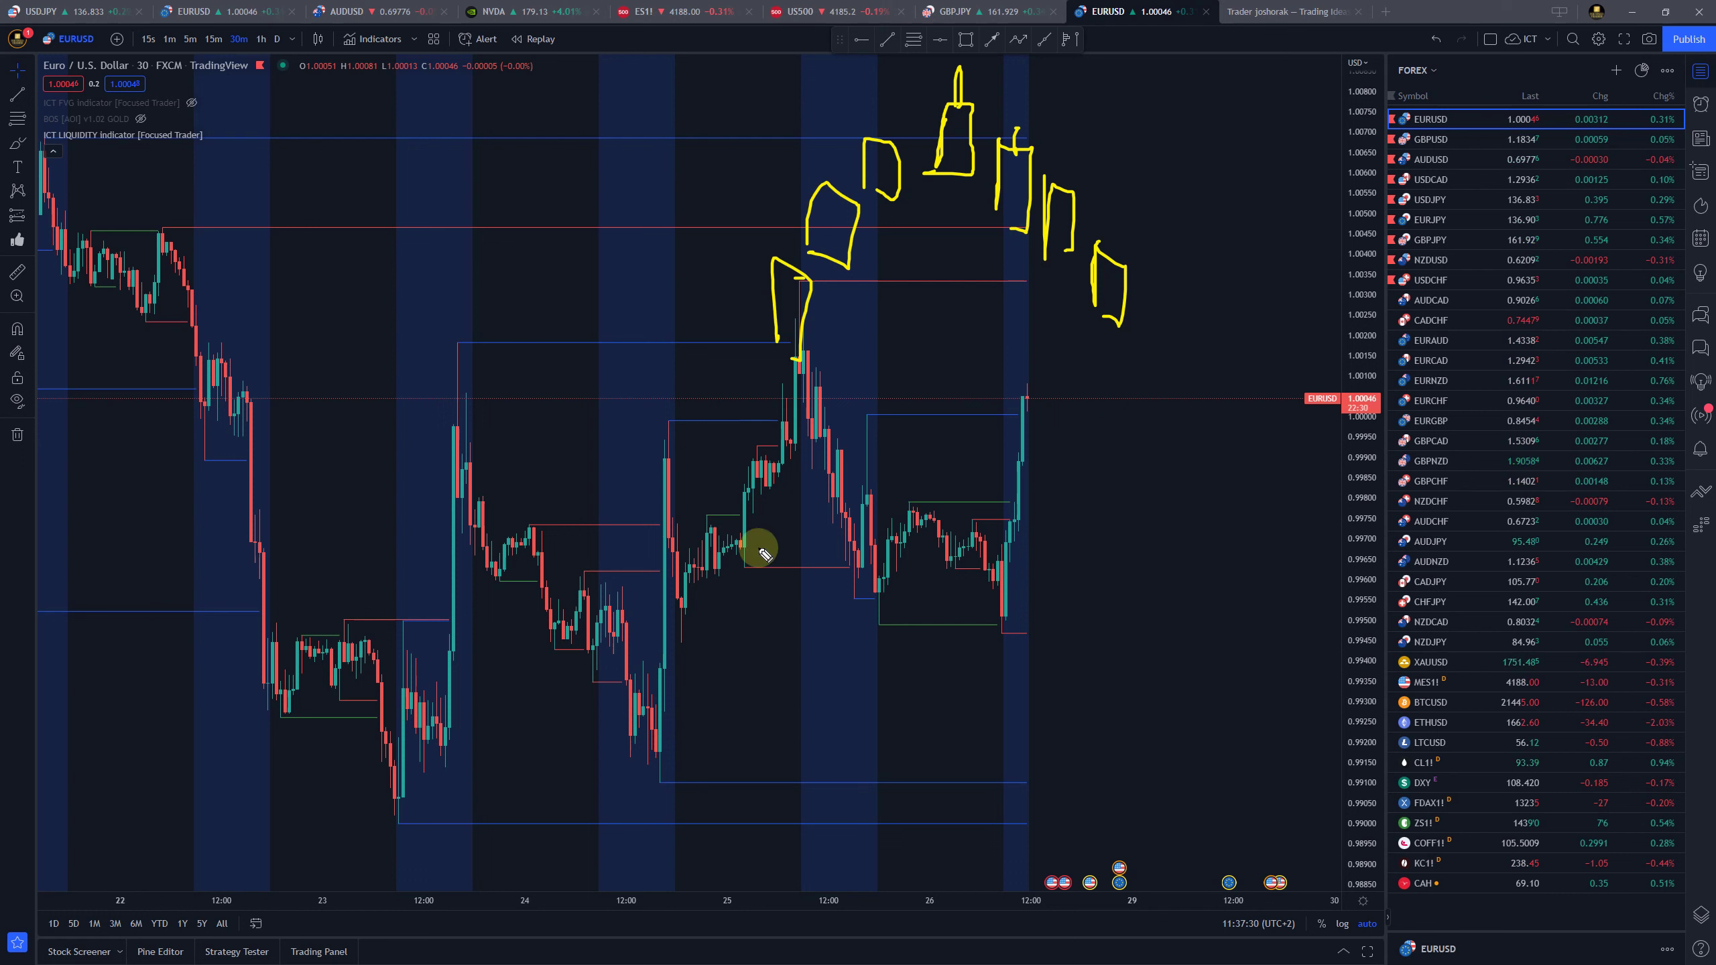
pyautogui.moveTo(700, 670)
pyautogui.mouseDown()
pyautogui.moveTo(885, 805)
pyautogui.moveTo(873, 853)
pyautogui.mouseUp()
pyautogui.click(758, 735)
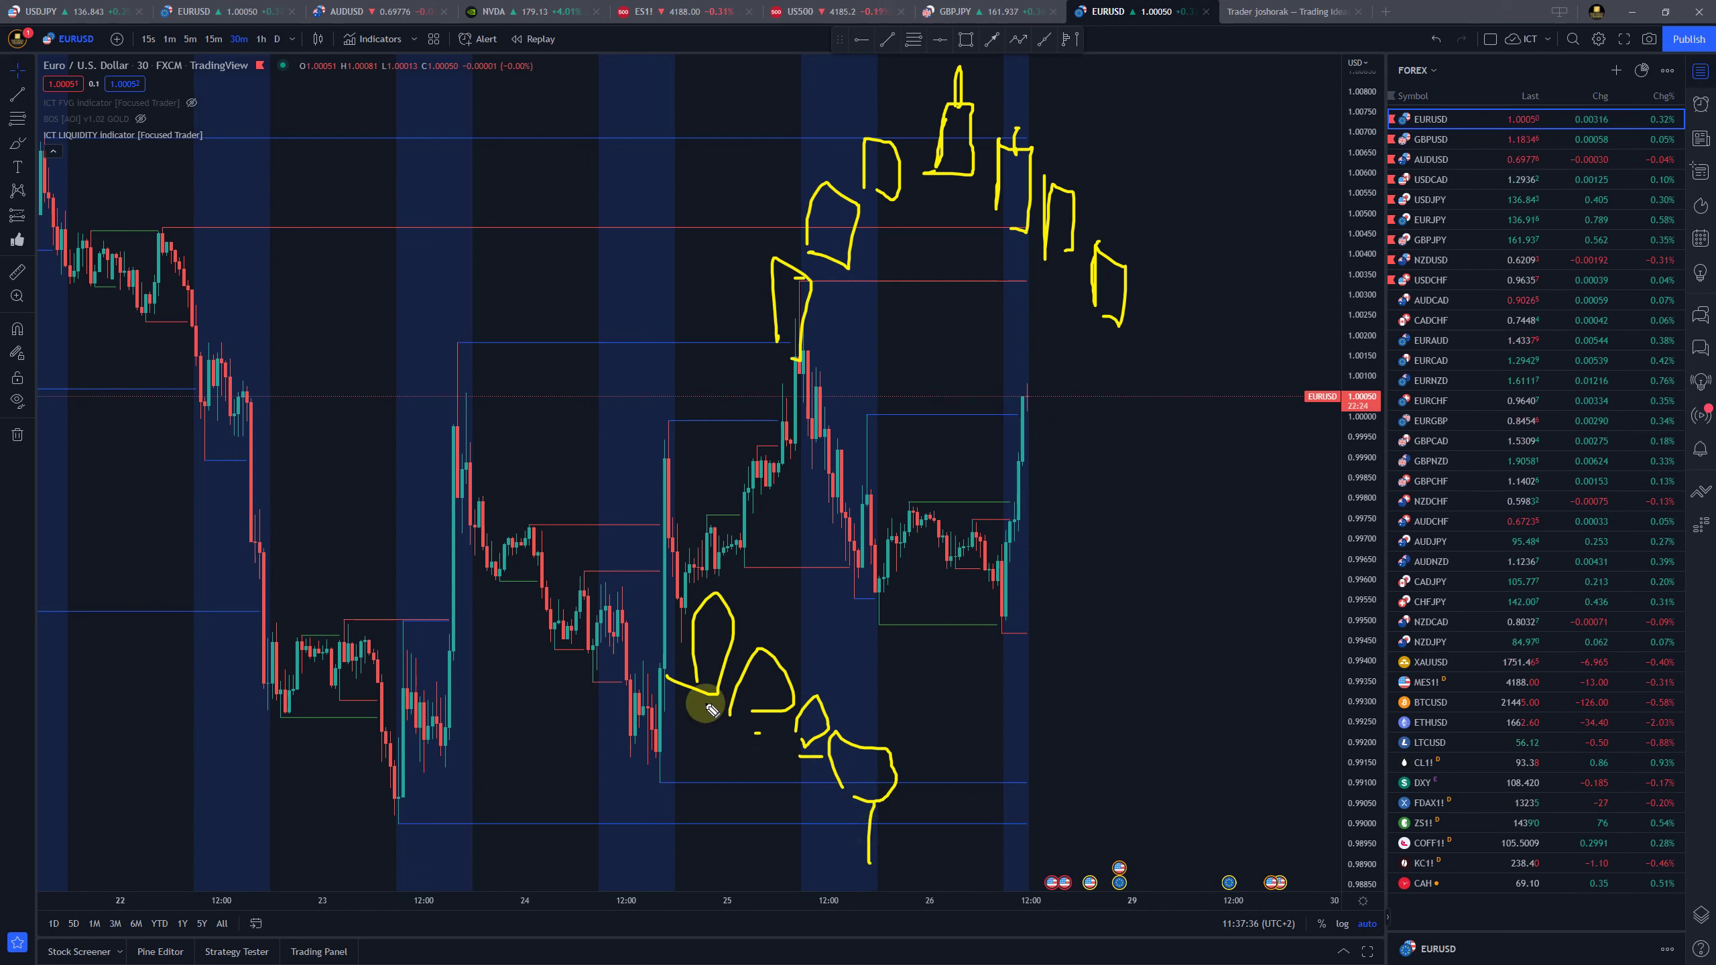
pyautogui.moveTo(702, 703); pyautogui.dragTo(750, 703)
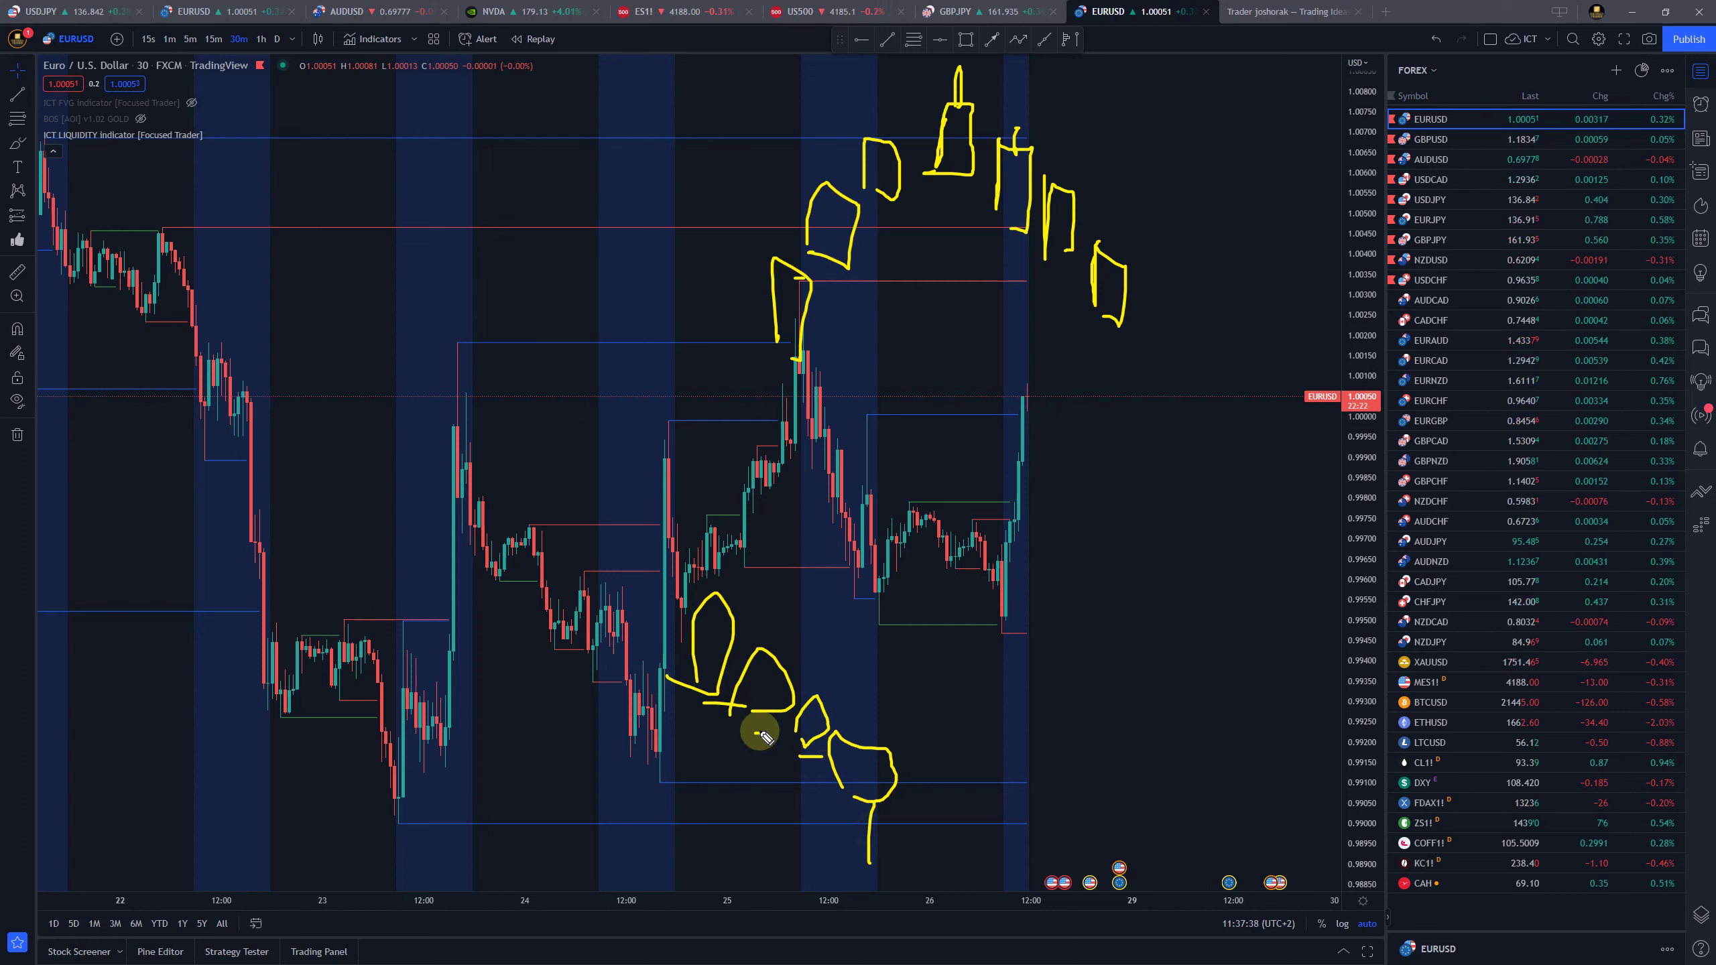
pyautogui.moveTo(910, 787); pyautogui.dragTo(912, 787)
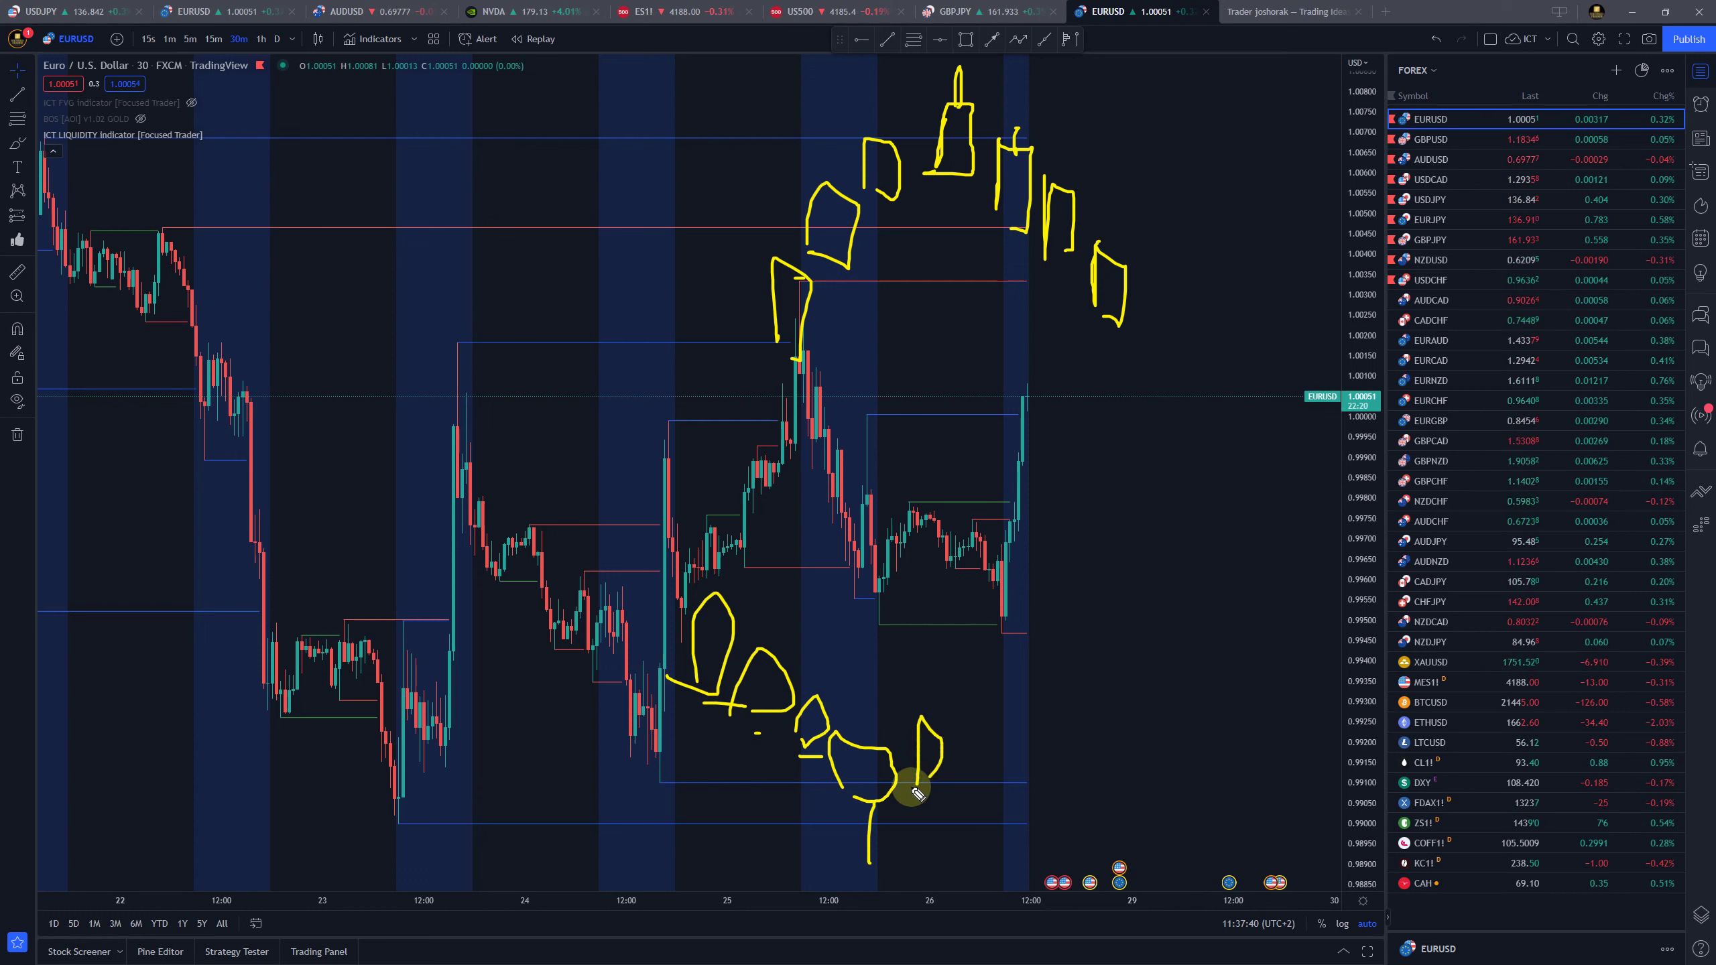
pyautogui.moveTo(964, 732)
pyautogui.mouseDown()
pyautogui.moveTo(976, 675)
pyautogui.moveTo(1022, 674)
pyautogui.mouseUp()
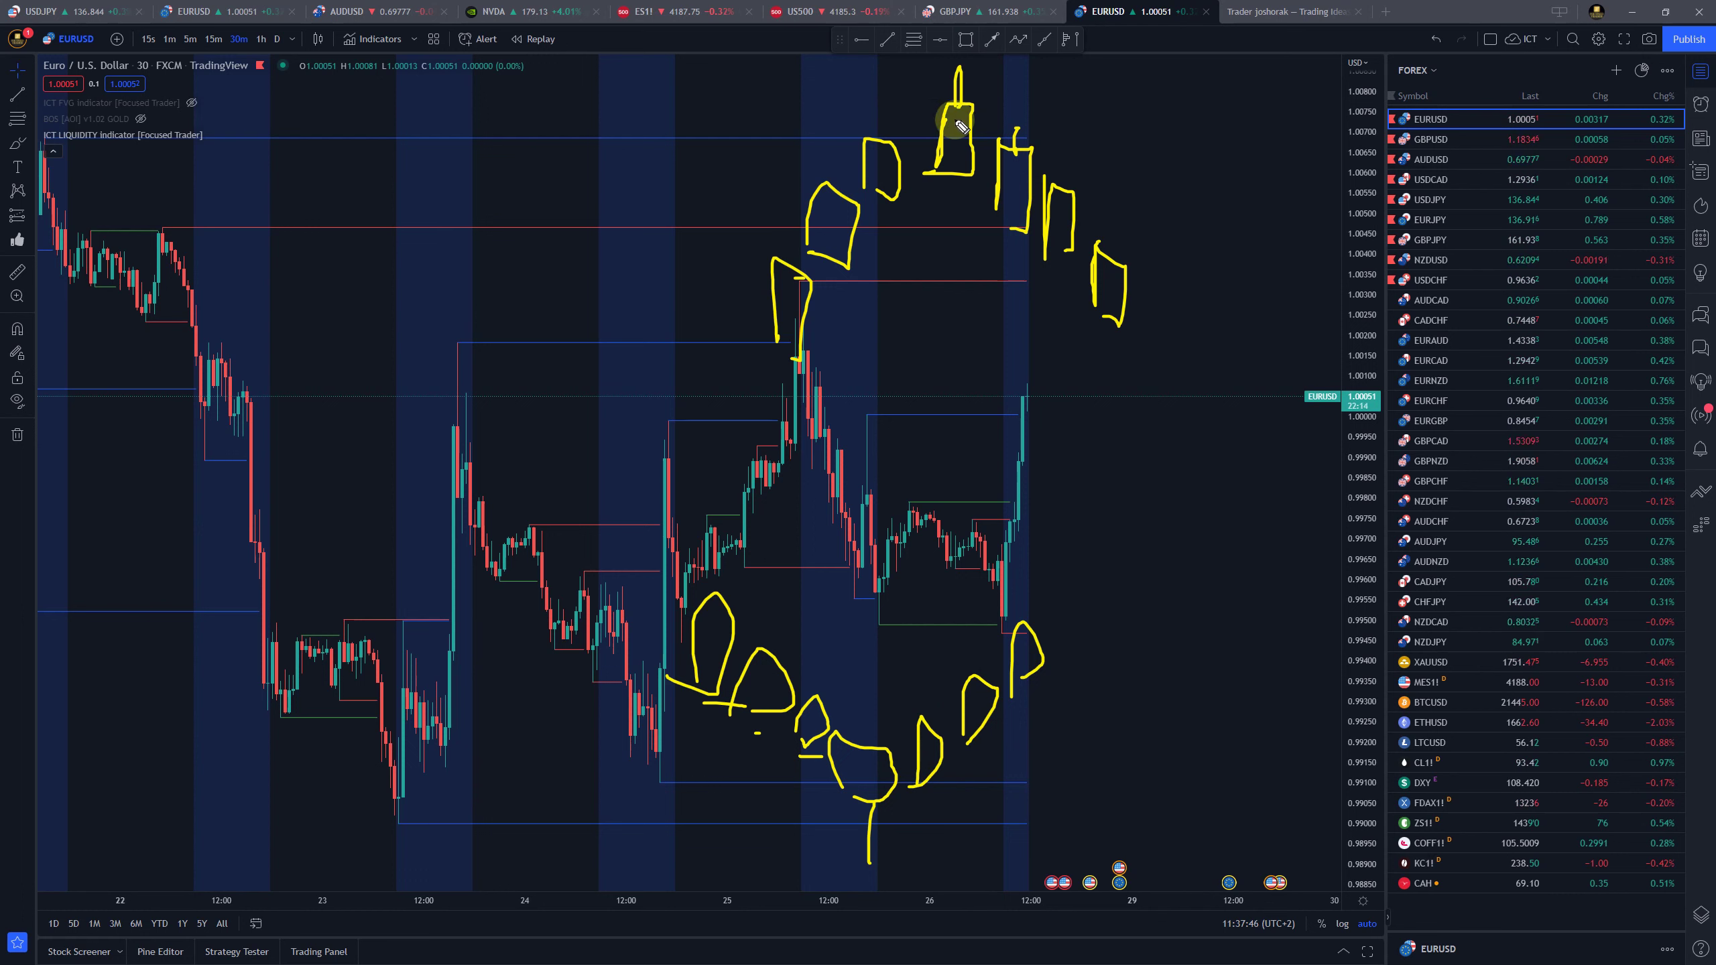
pyautogui.click(1022, 160)
pyautogui.click(1057, 233)
pyautogui.click(1116, 287)
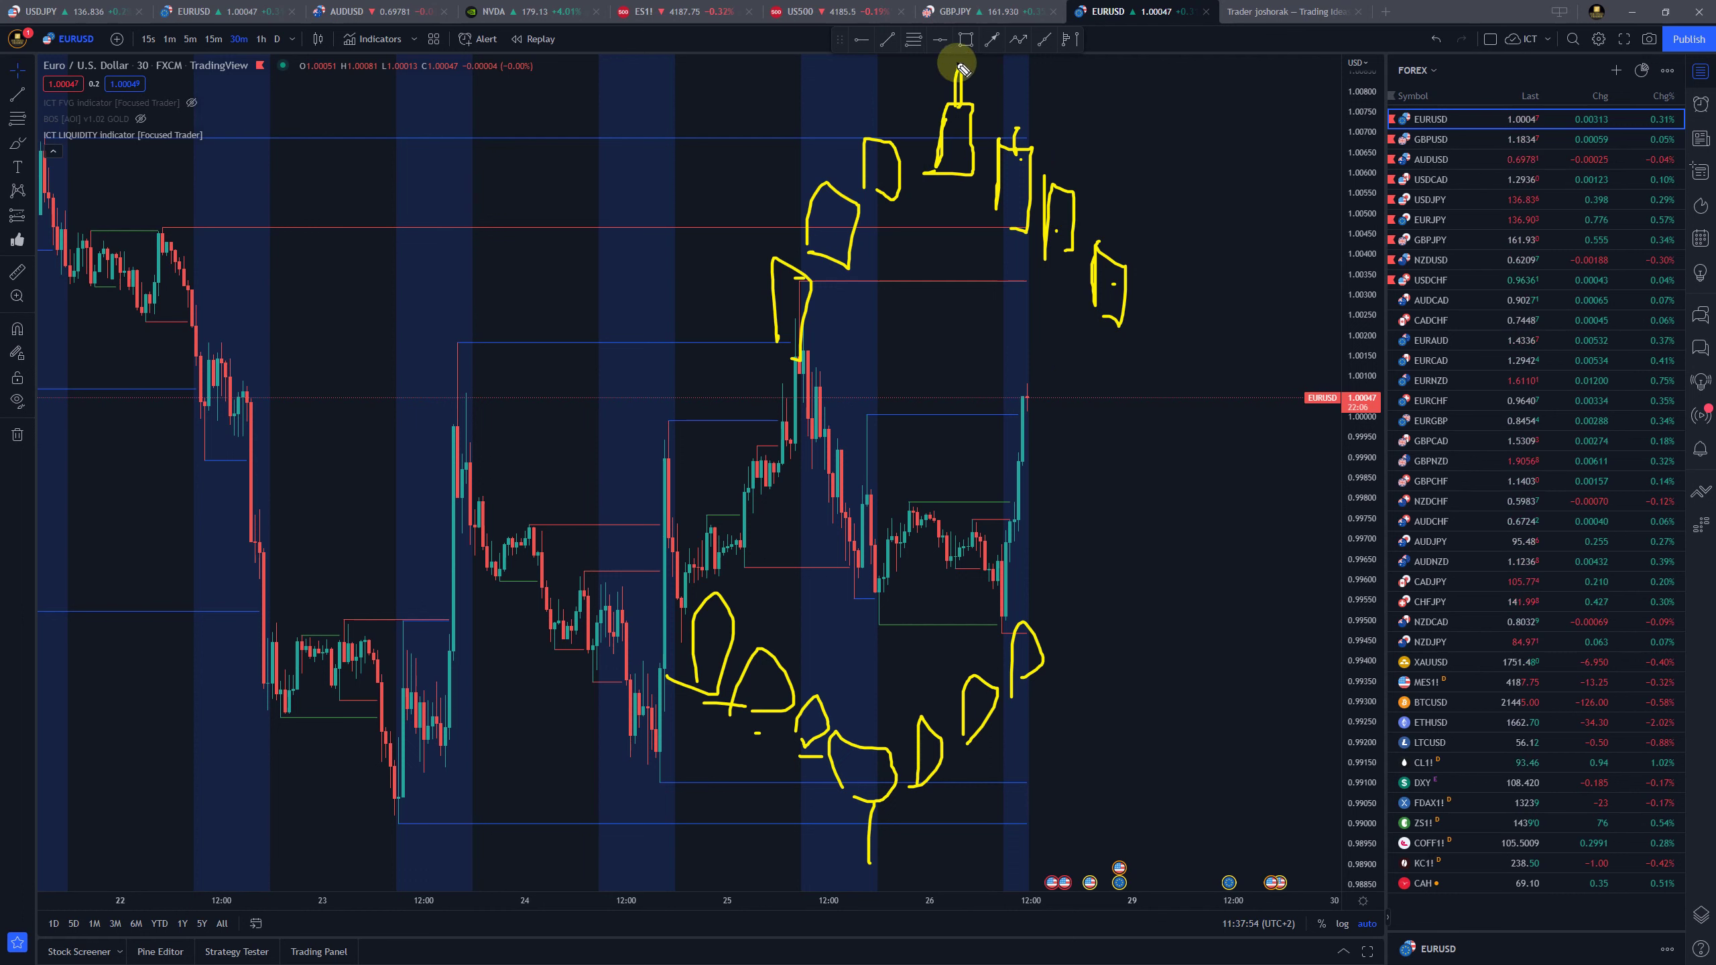
pyautogui.click(1015, 194)
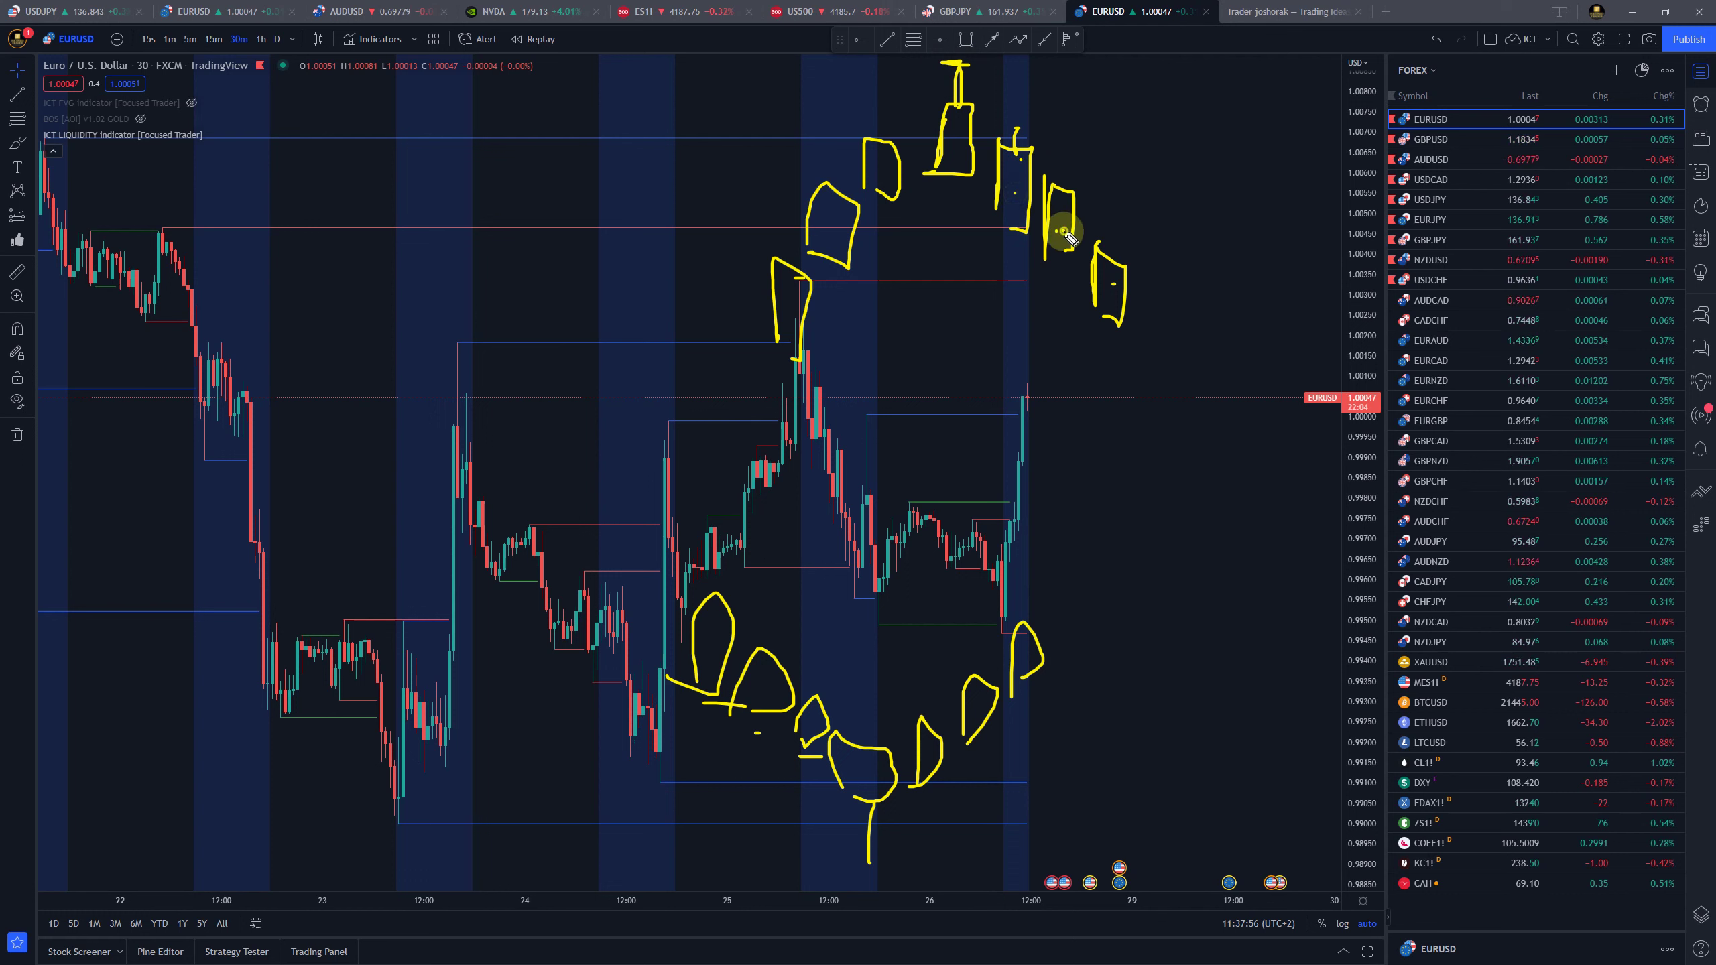
pyautogui.click(891, 174)
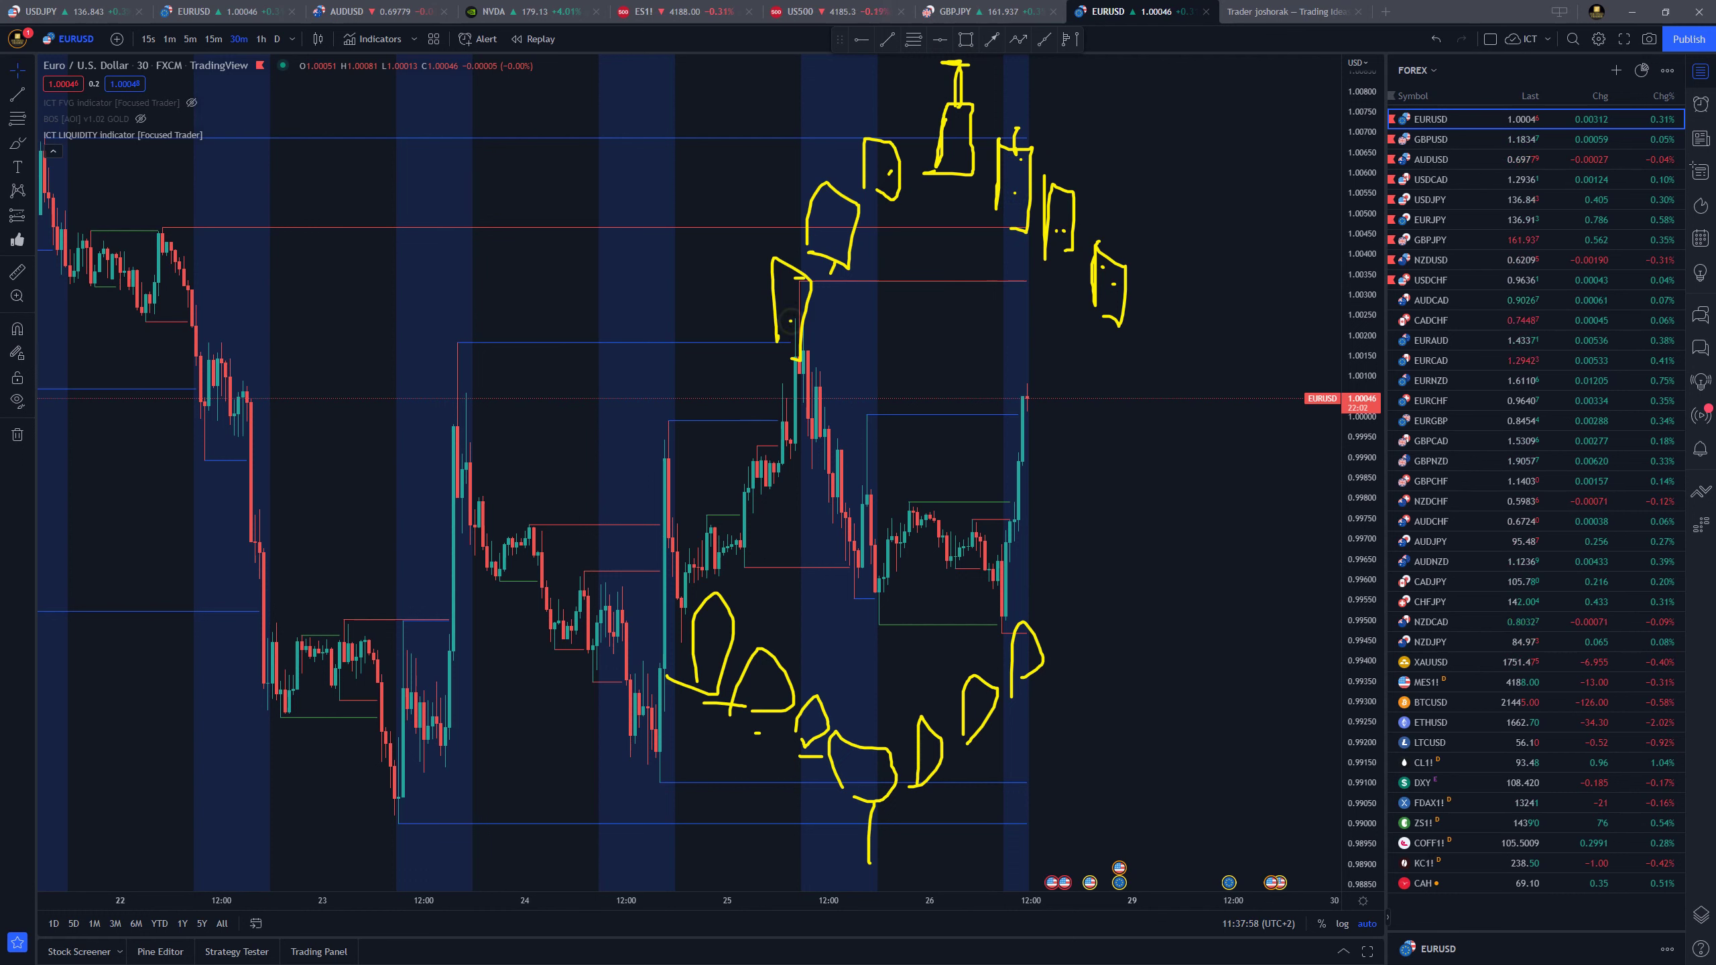
pyautogui.press('Escape')
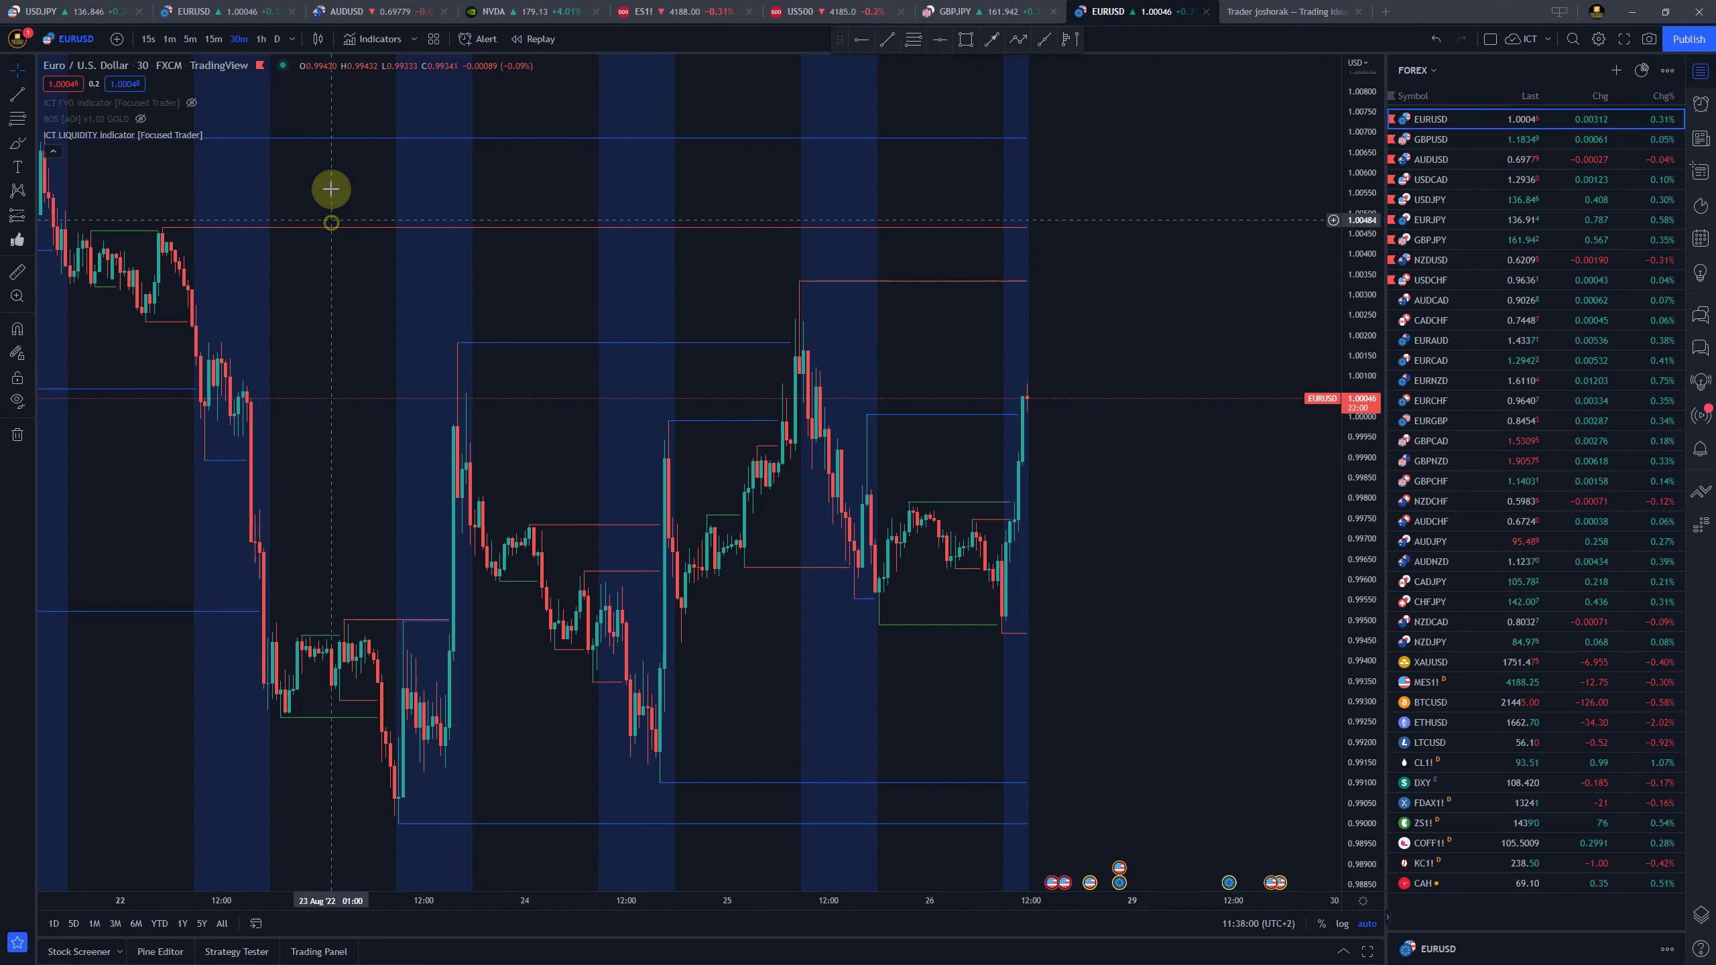
# Set the PVH/PVL pivot length to 2, close the settings, and pan to the 25 Aug swings
pyautogui.click(234, 135)
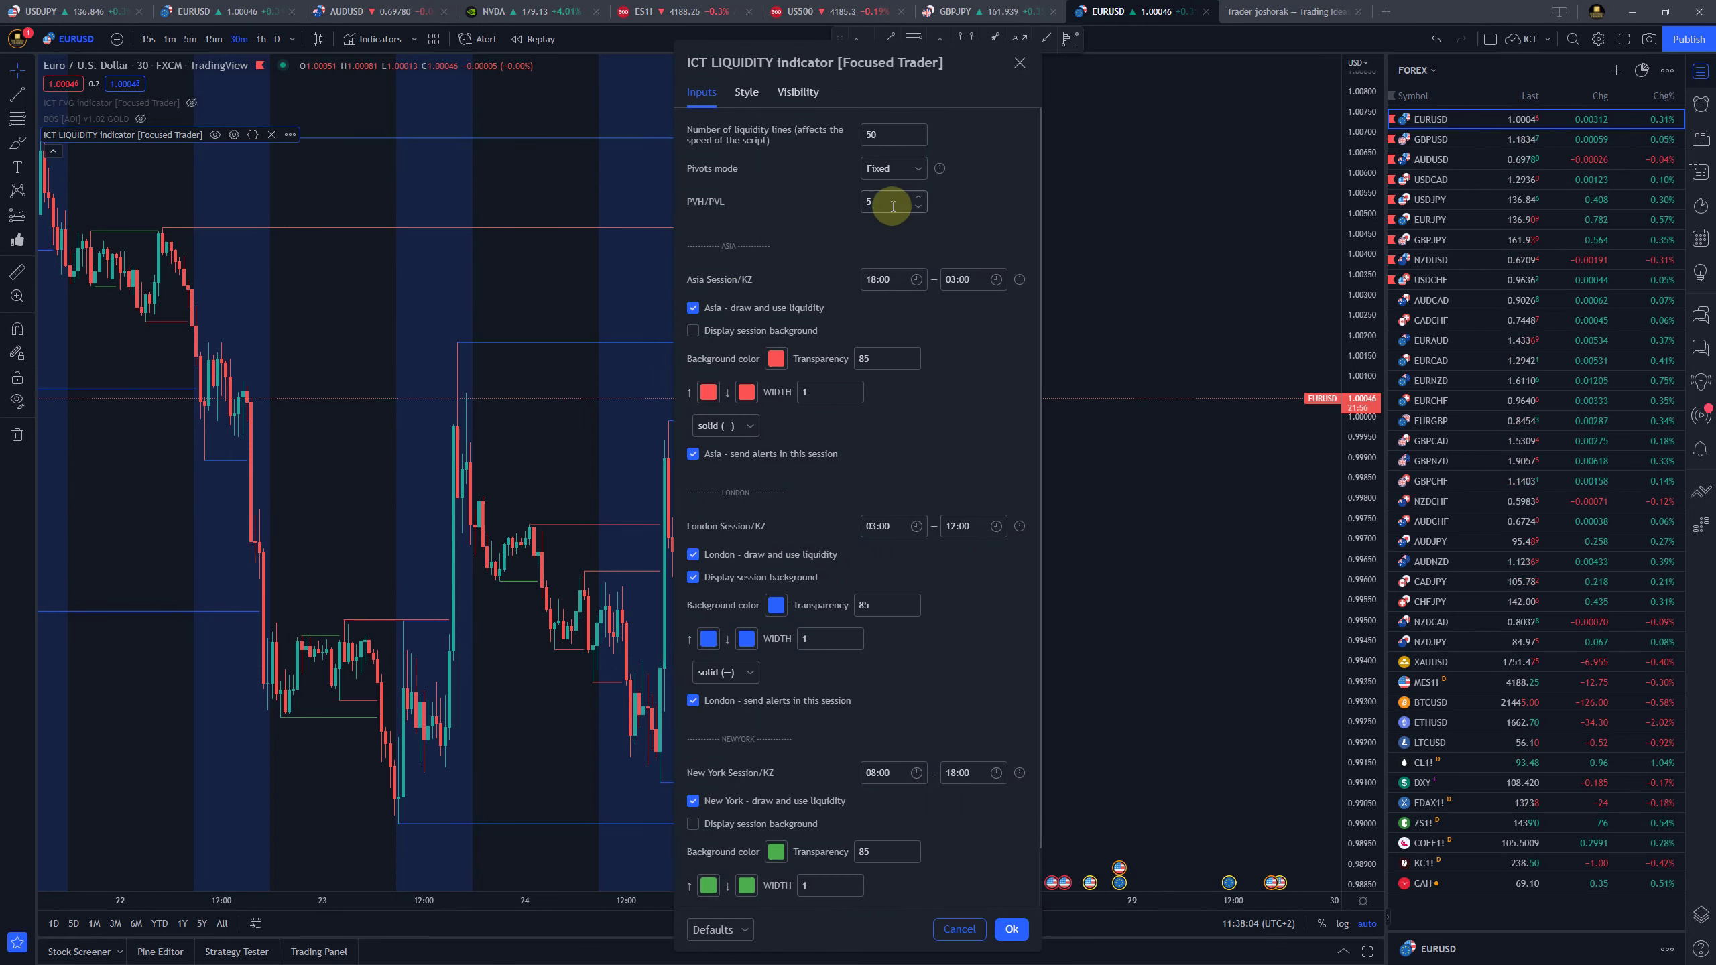
pyautogui.moveTo(921, 65); pyautogui.dragTo(1128, 46)
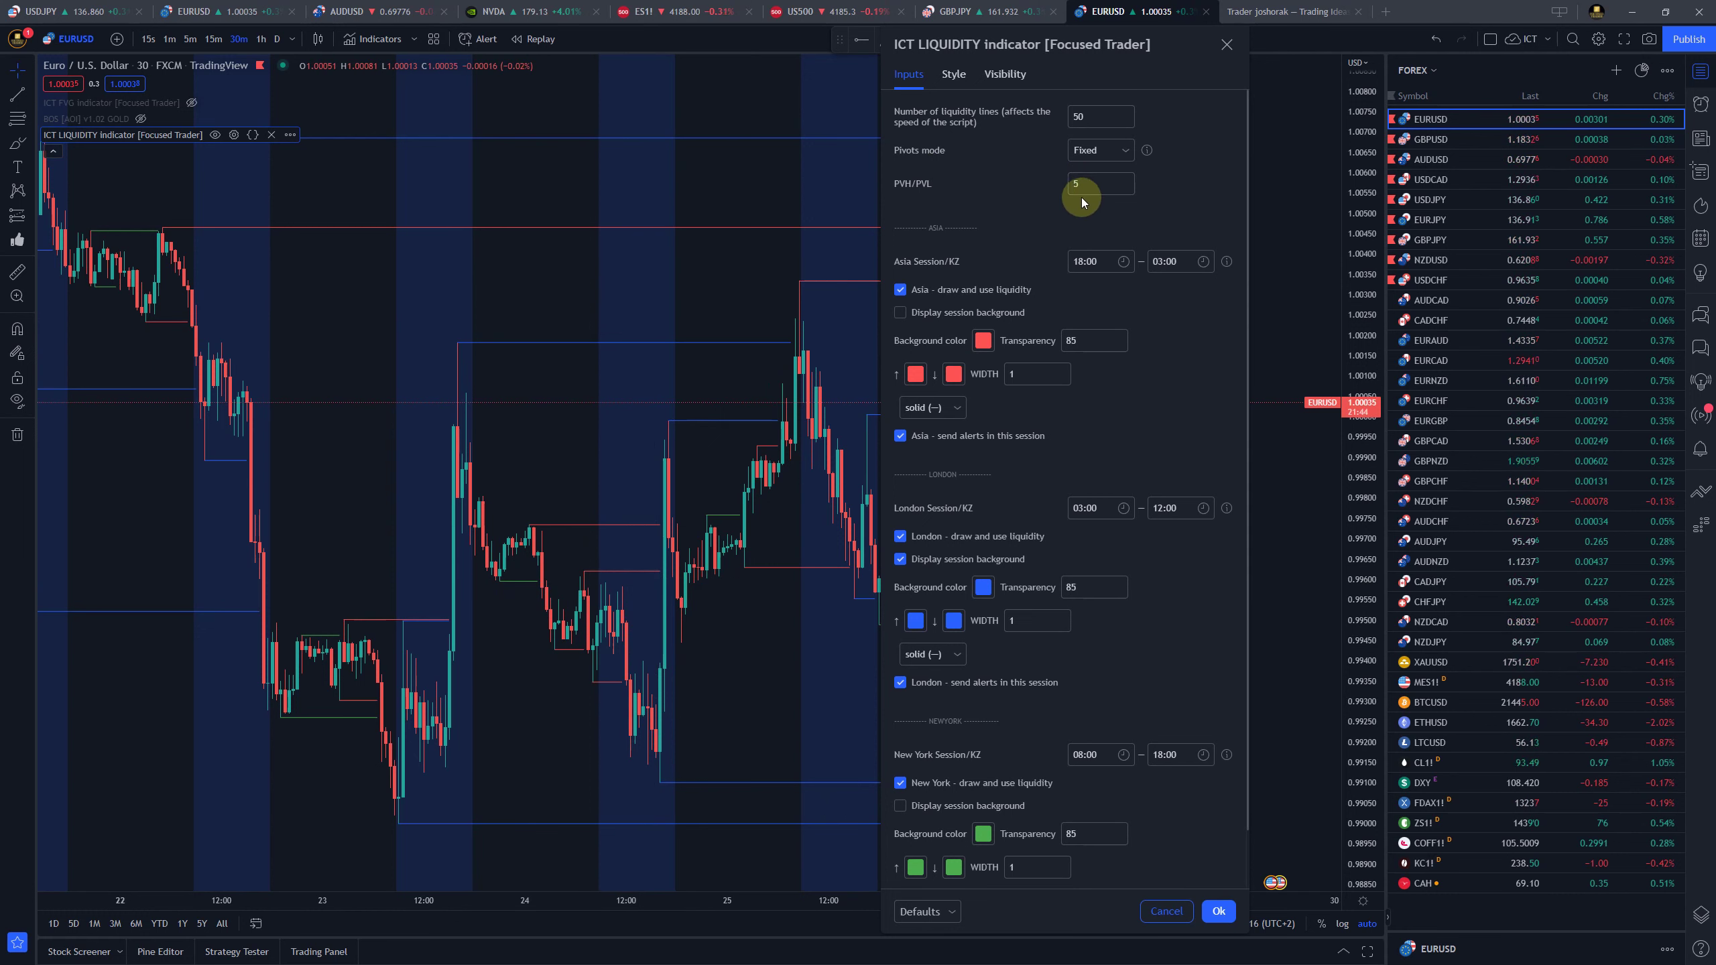
pyautogui.click(1126, 191)
pyautogui.click(1125, 190)
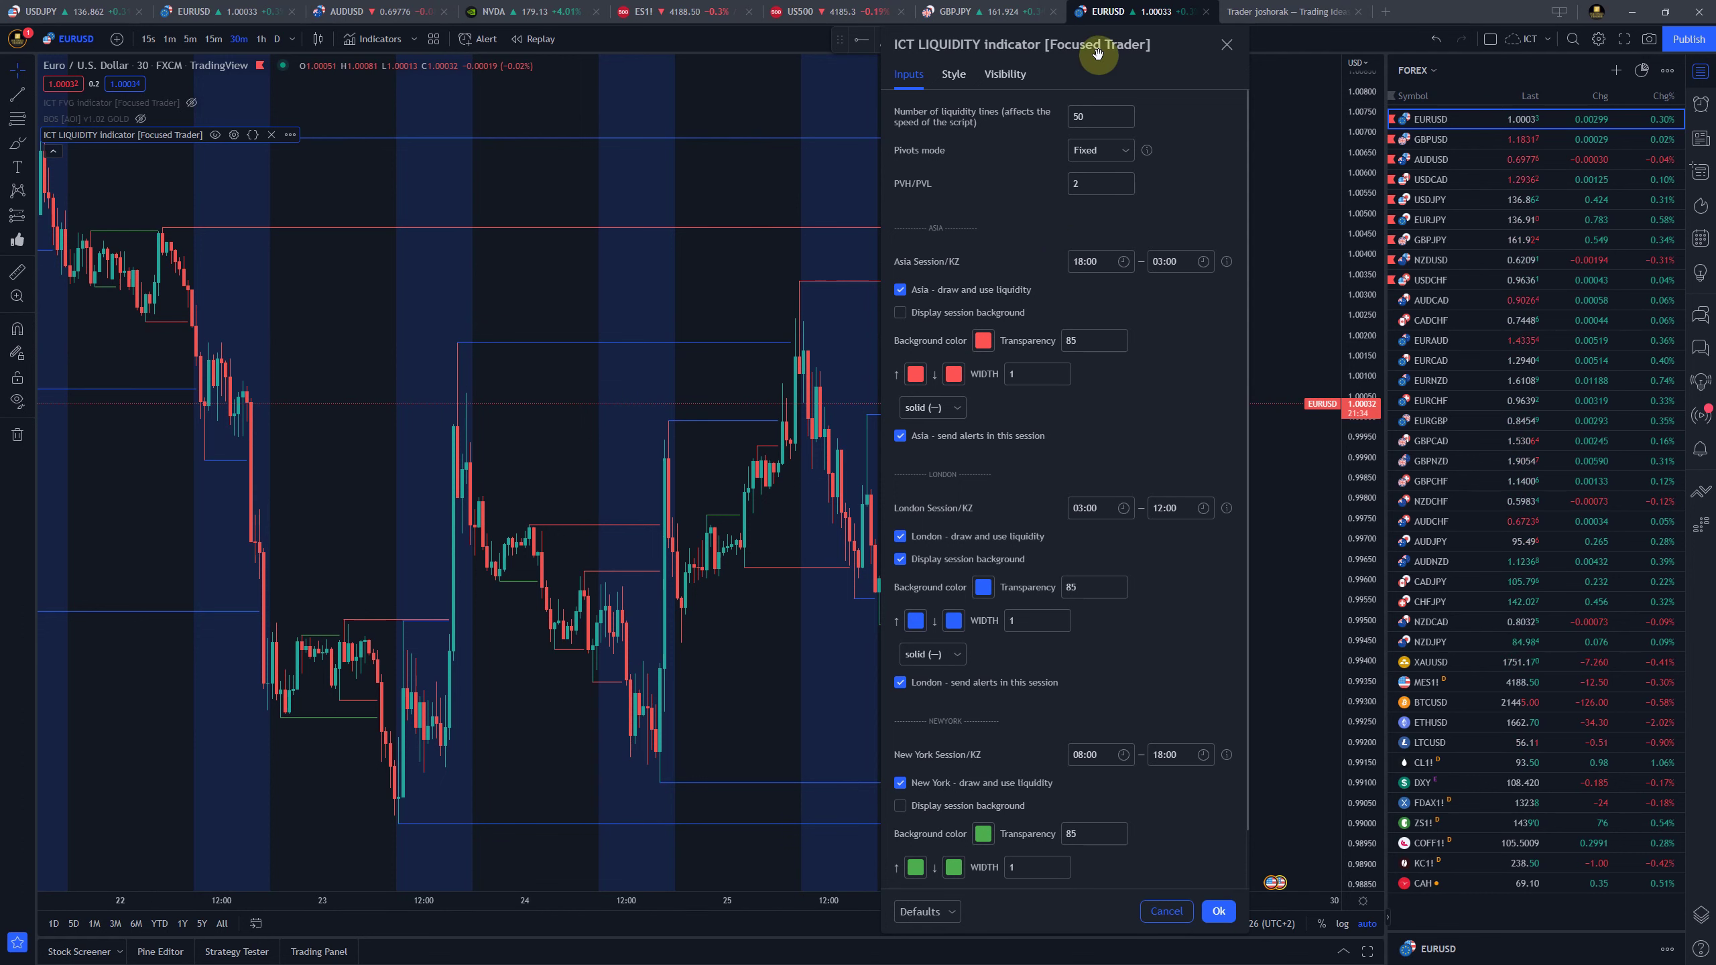
pyautogui.moveTo(1096, 53); pyautogui.dragTo(1640, 127)
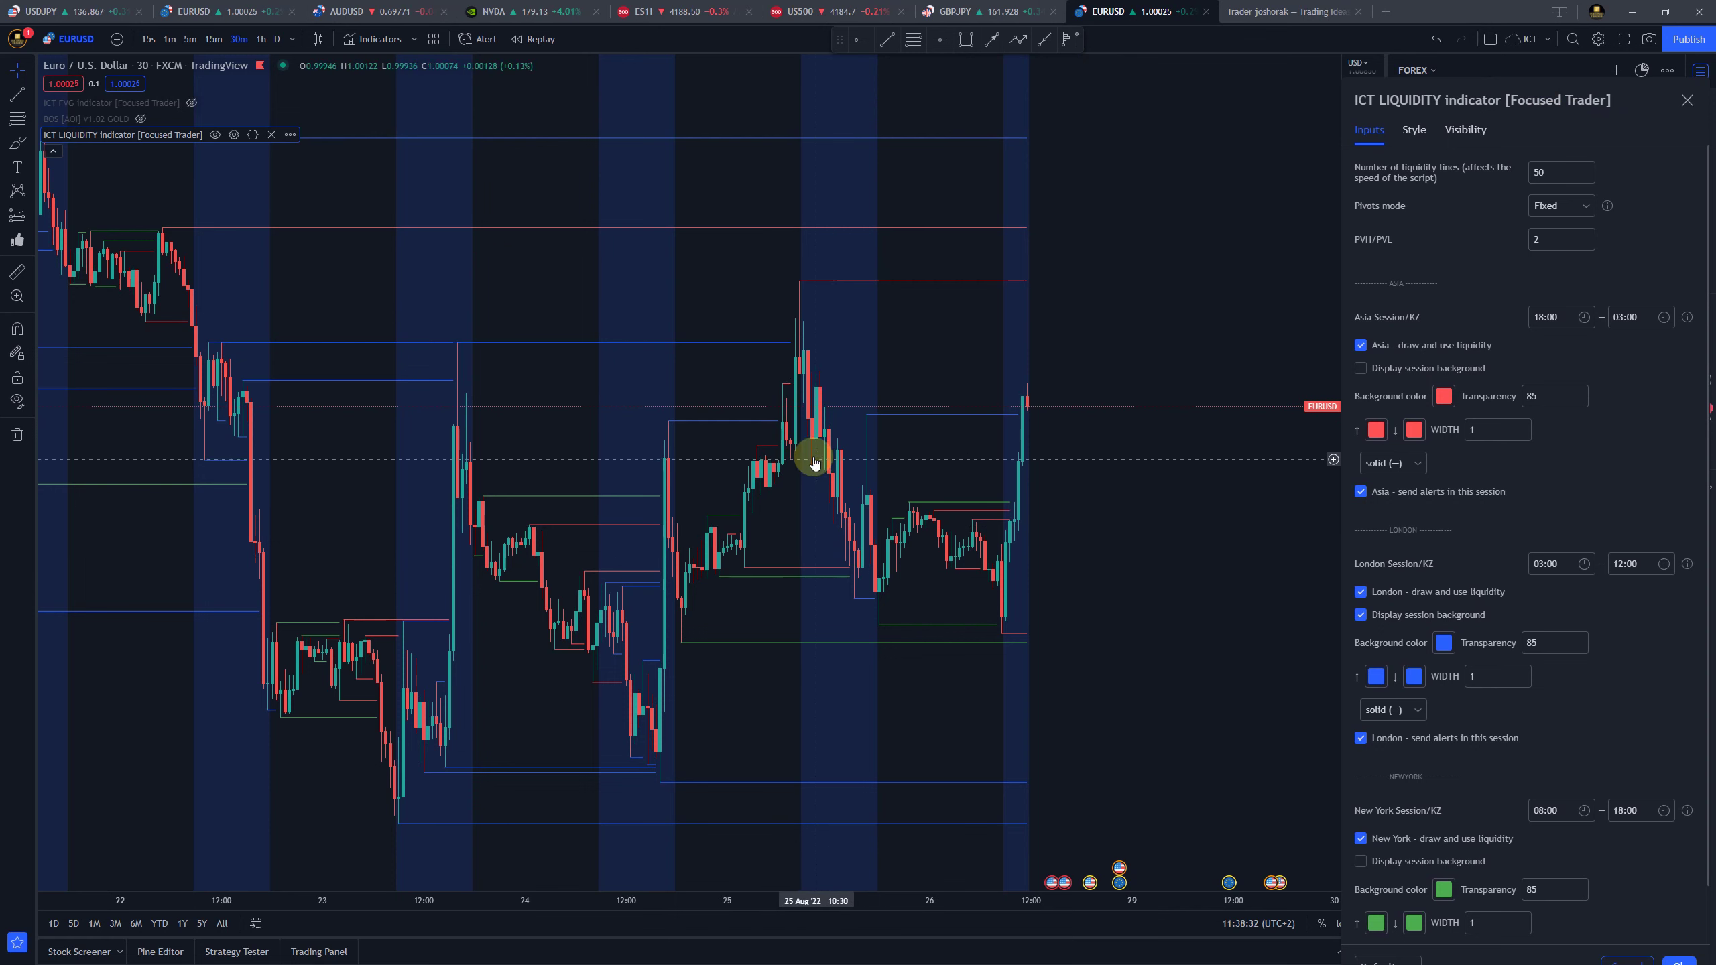
pyautogui.scroll(5, 813, 462)
pyautogui.press('Escape')
pyautogui.moveTo(569, 296); pyautogui.dragTo(804, 338)
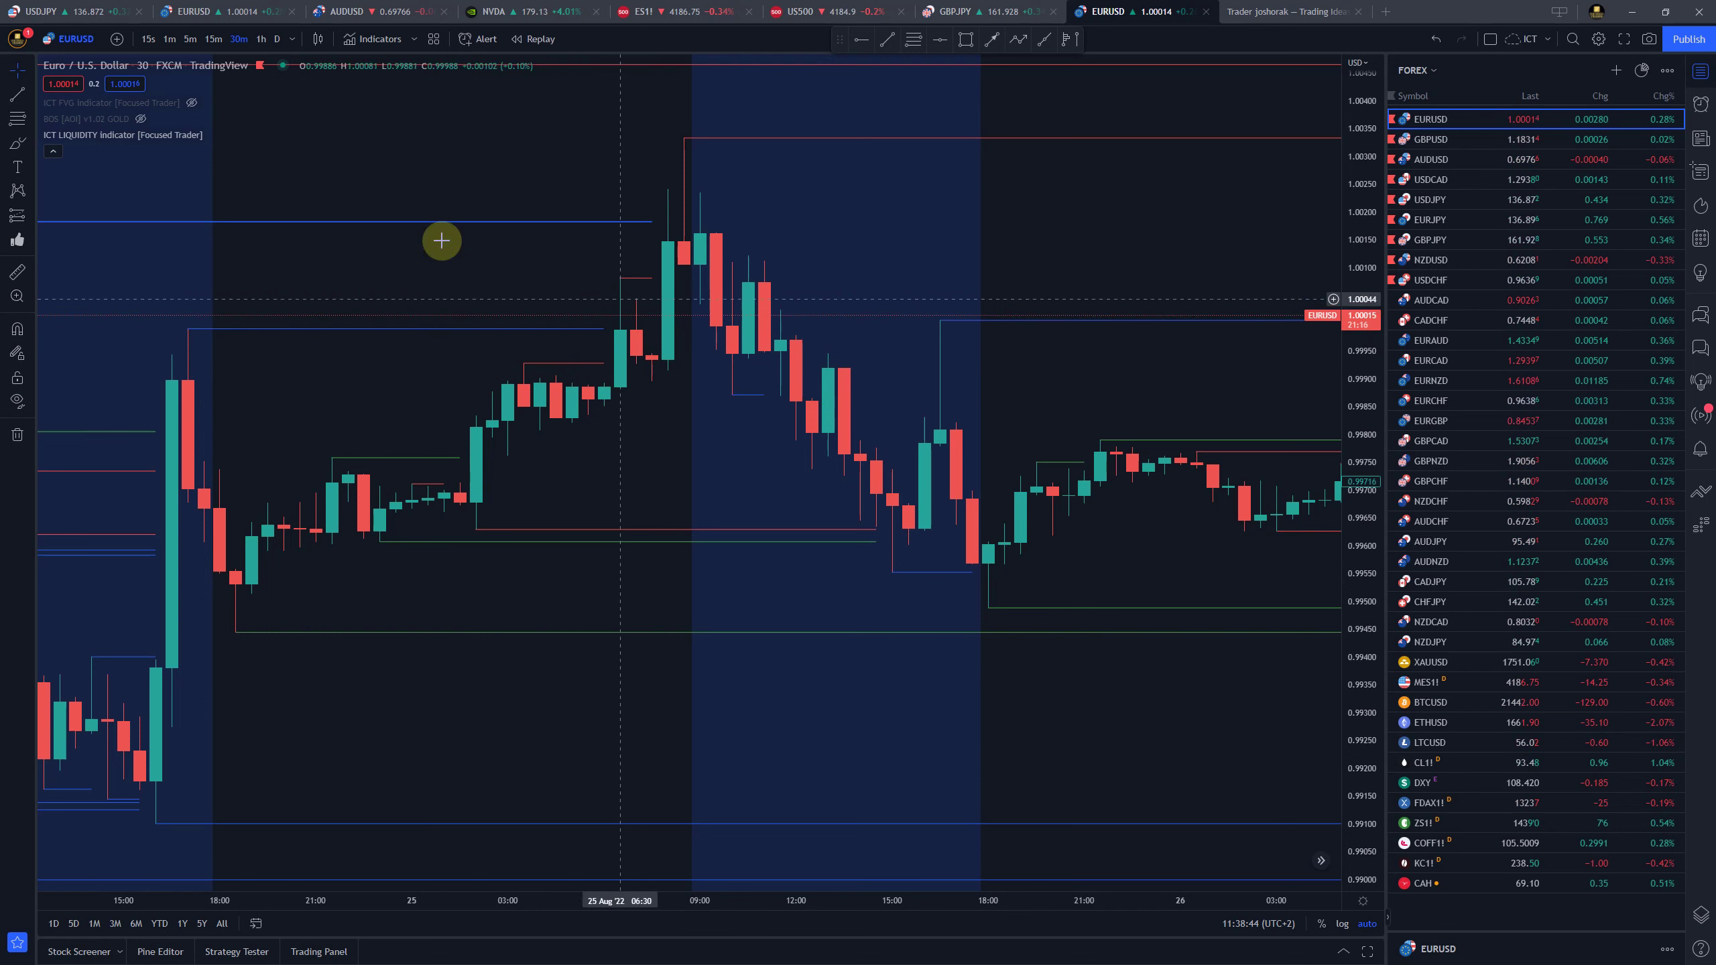
# Raise the PVH/PVL pivot length to 3, close the dialog, and zoom out to review the lines
pyautogui.click(234, 135)
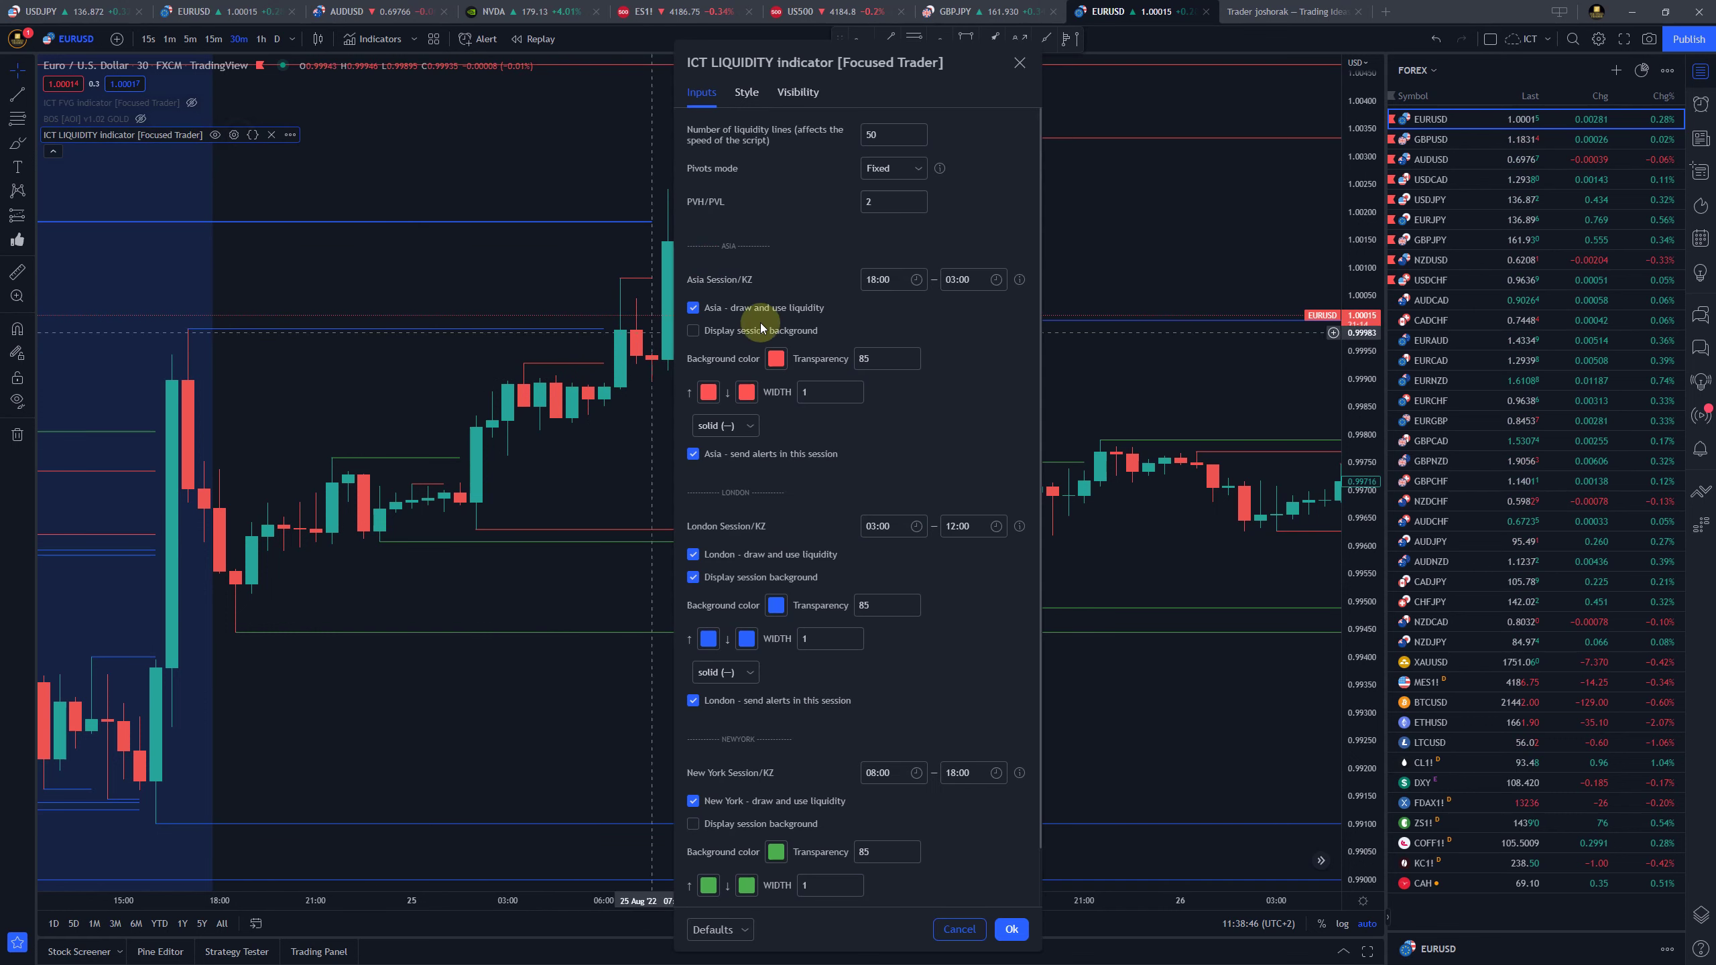
pyautogui.click(917, 197)
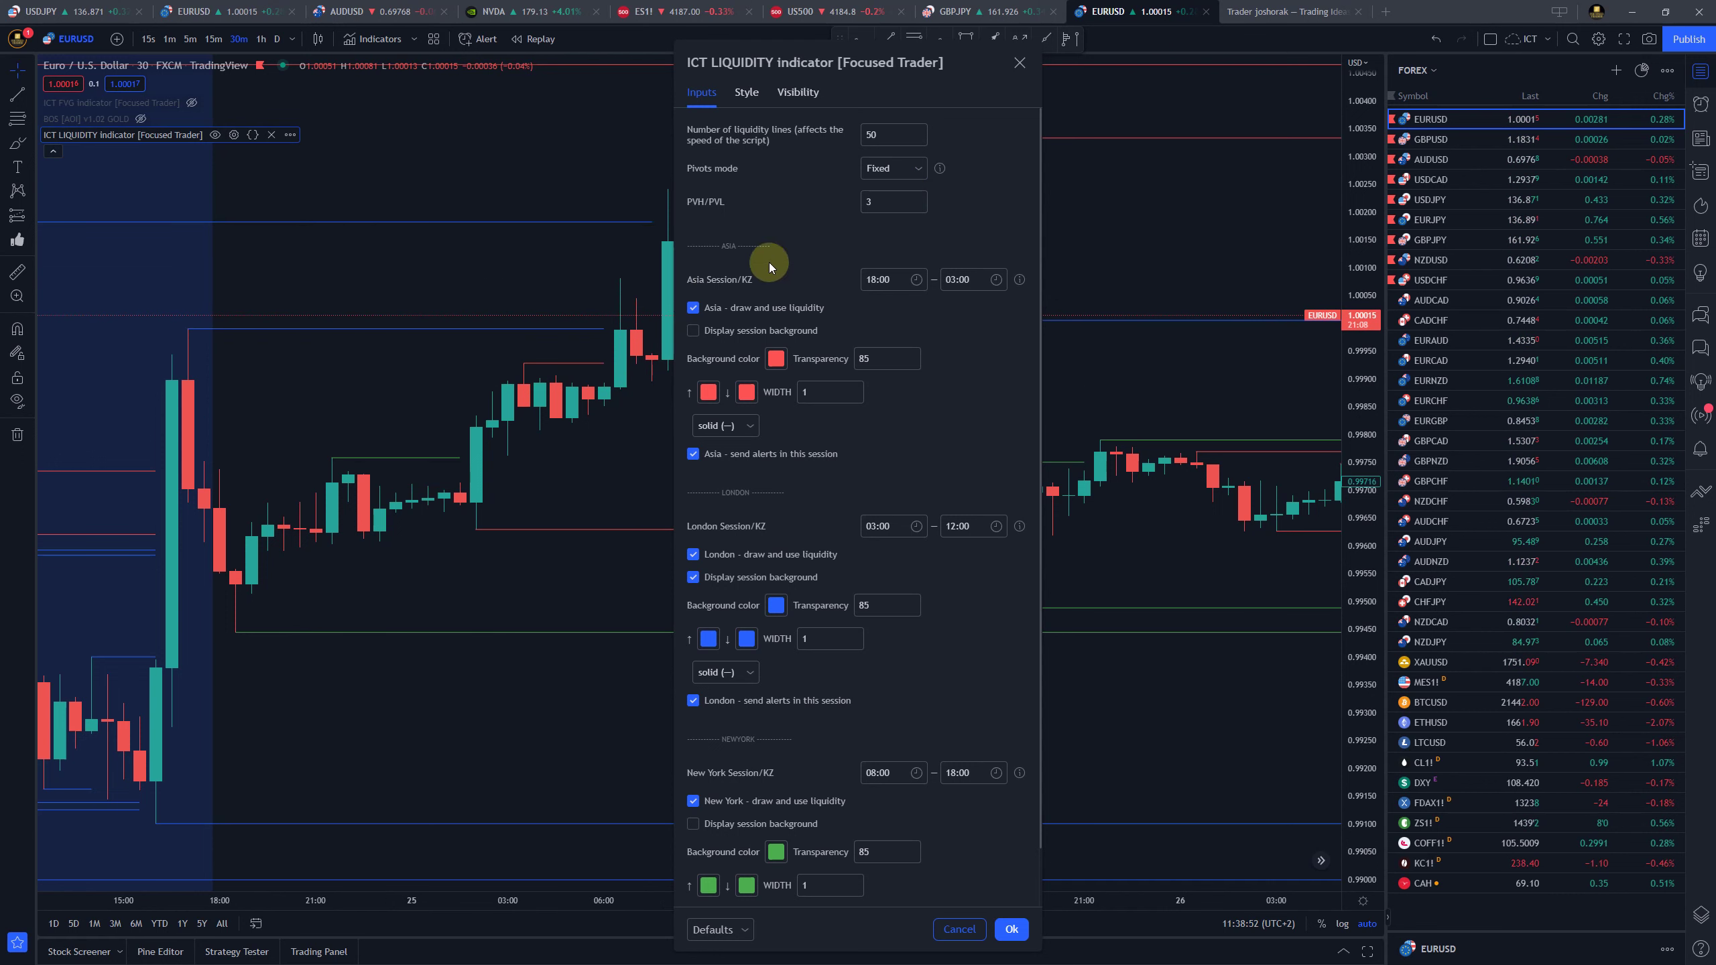
pyautogui.click(1011, 60)
pyautogui.scroll(-5, 777, 541)
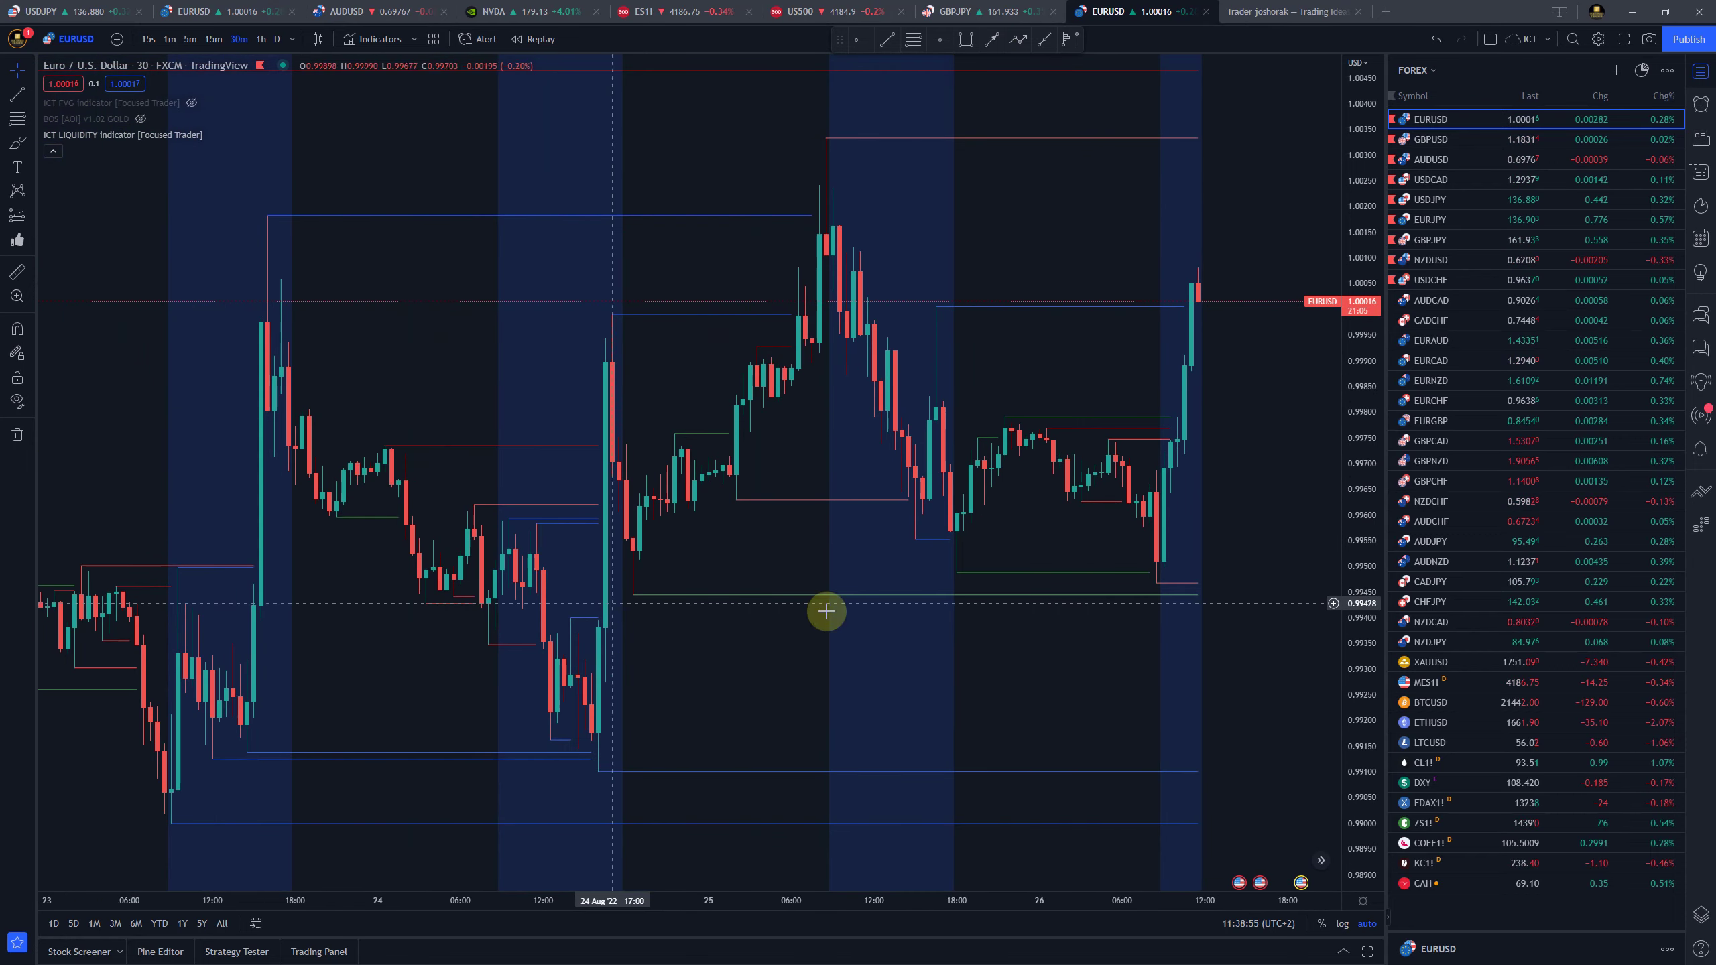
pyautogui.moveTo(1103, 636); pyautogui.dragTo(946, 655)
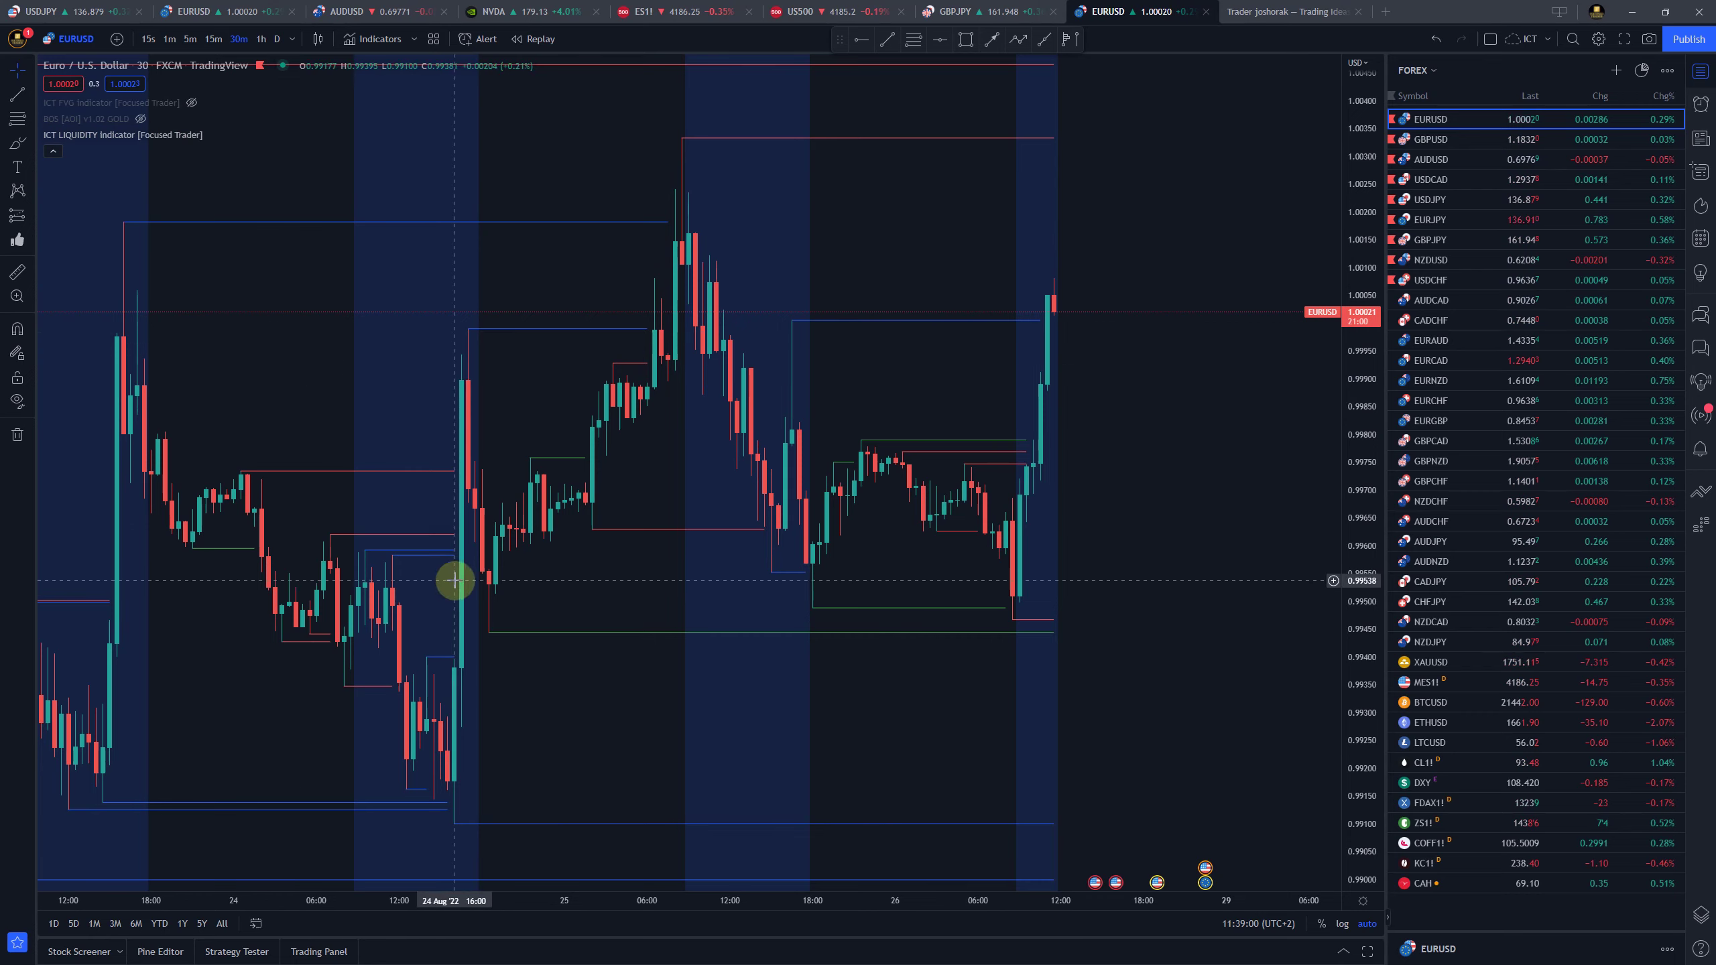
pyautogui.scroll(-4, 509, 606)
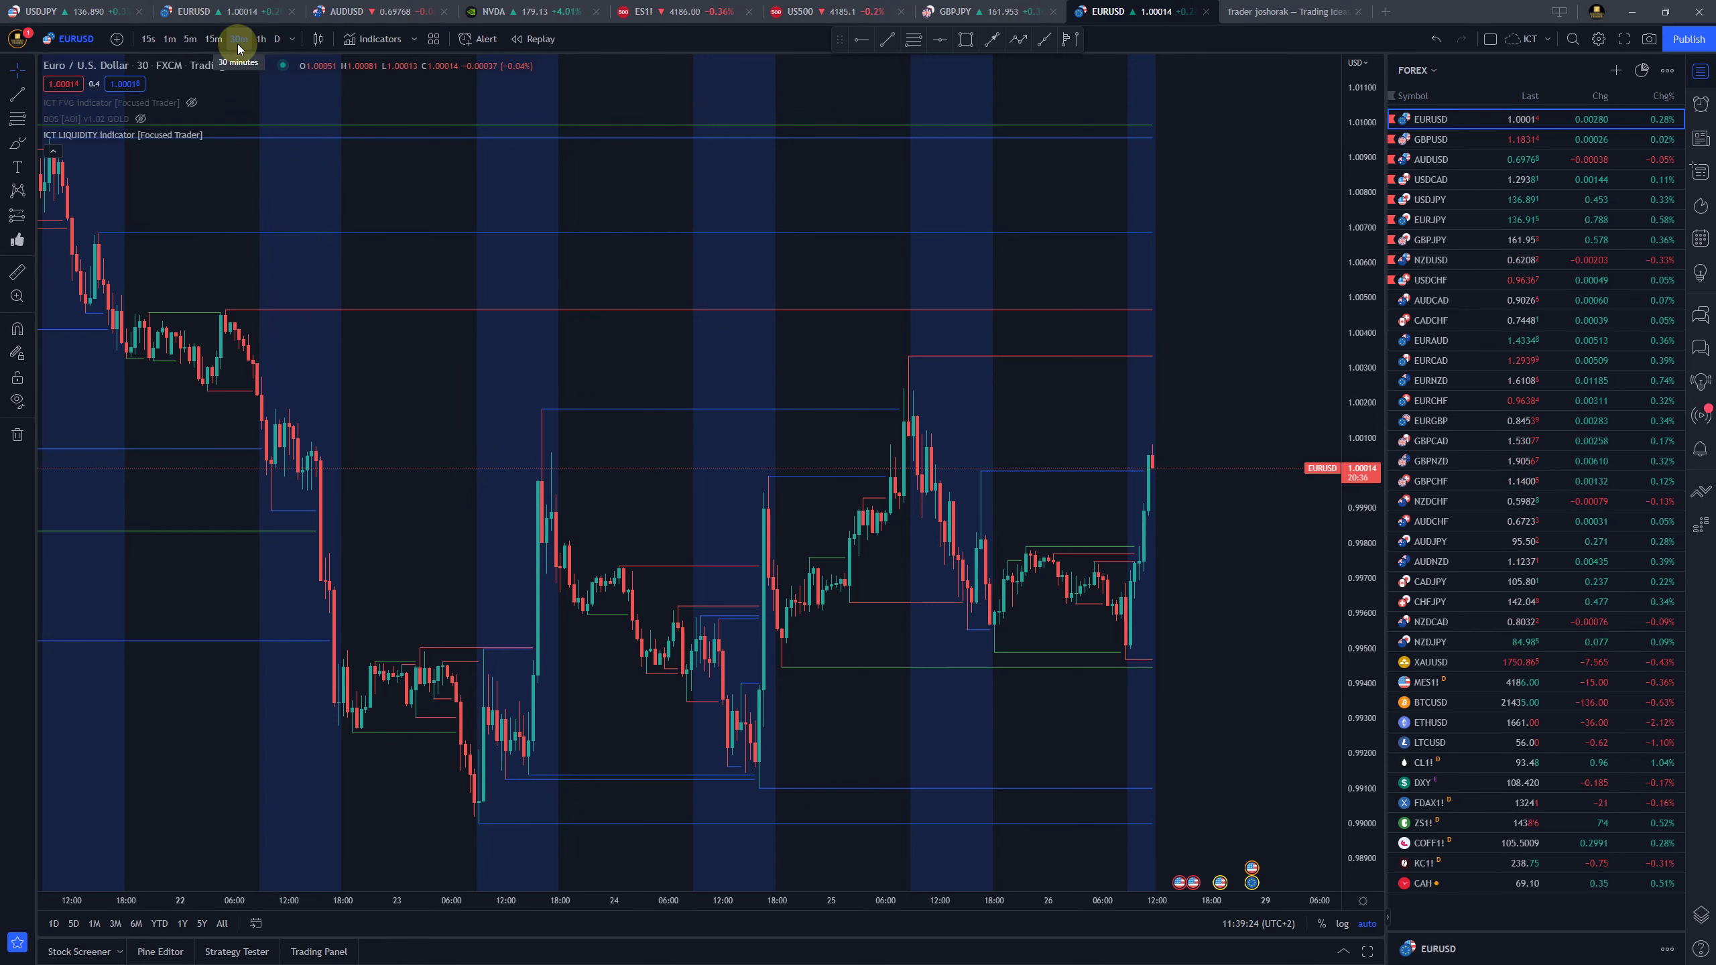
# Switch EURUSD to 1-minute bars and open the ICT LIQUIDITY indicator settings
pyautogui.click(170, 41)
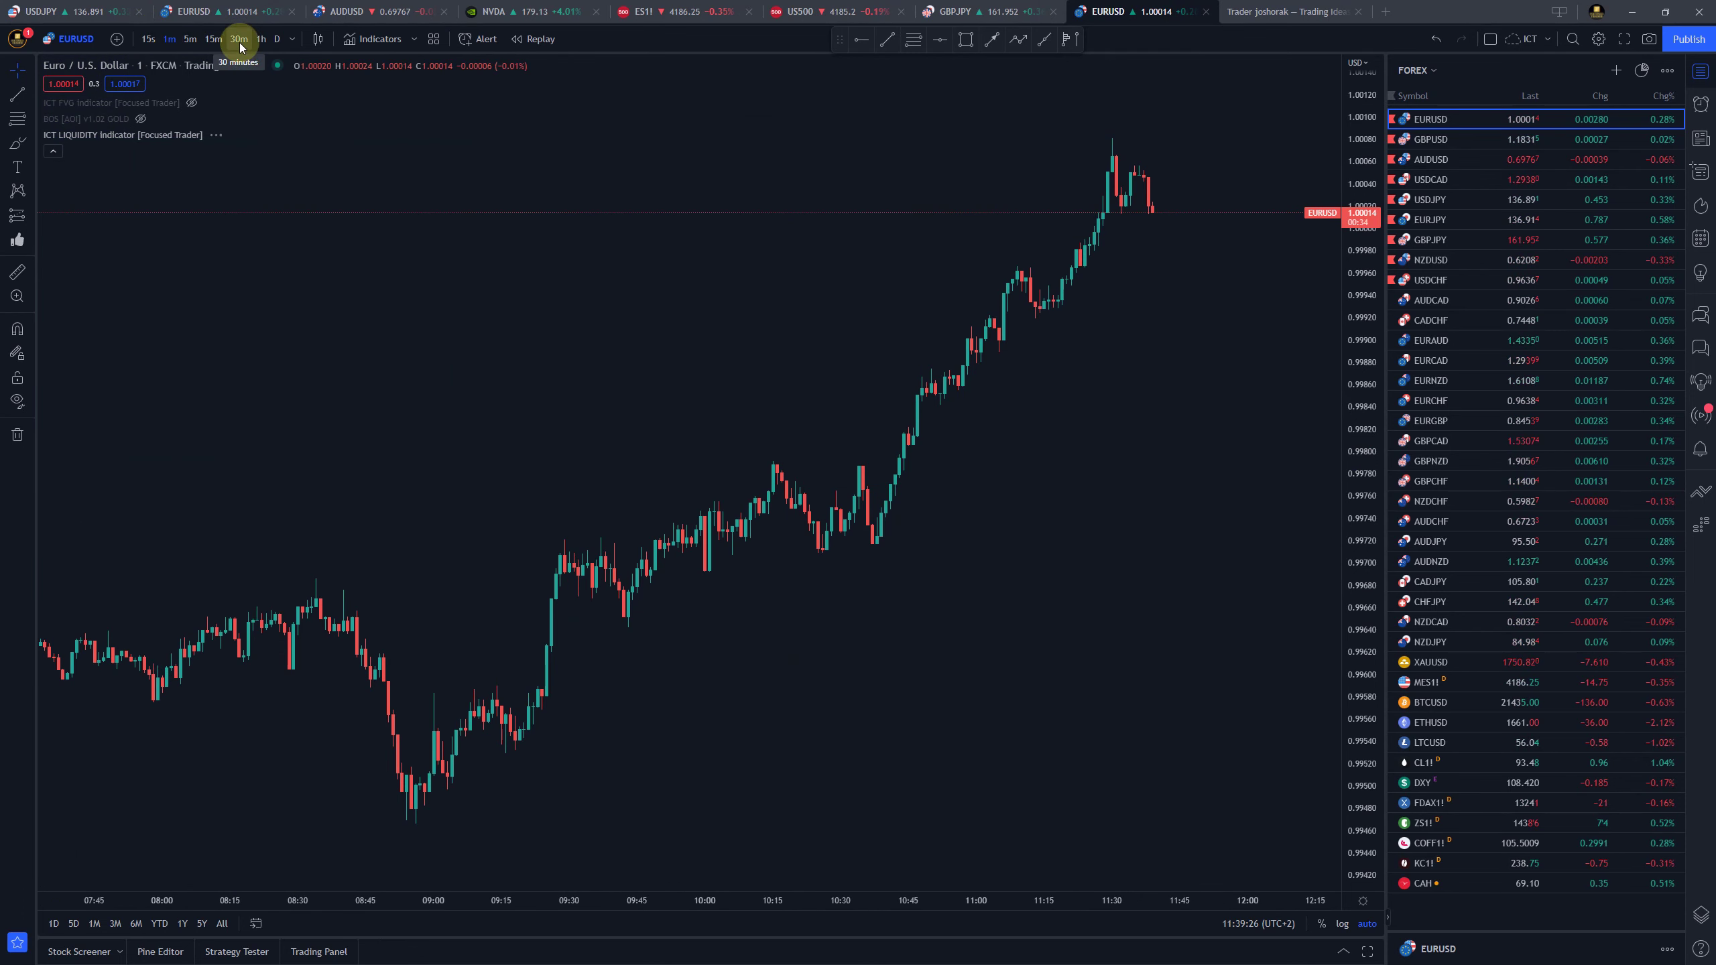
pyautogui.scroll(-4, 635, 392)
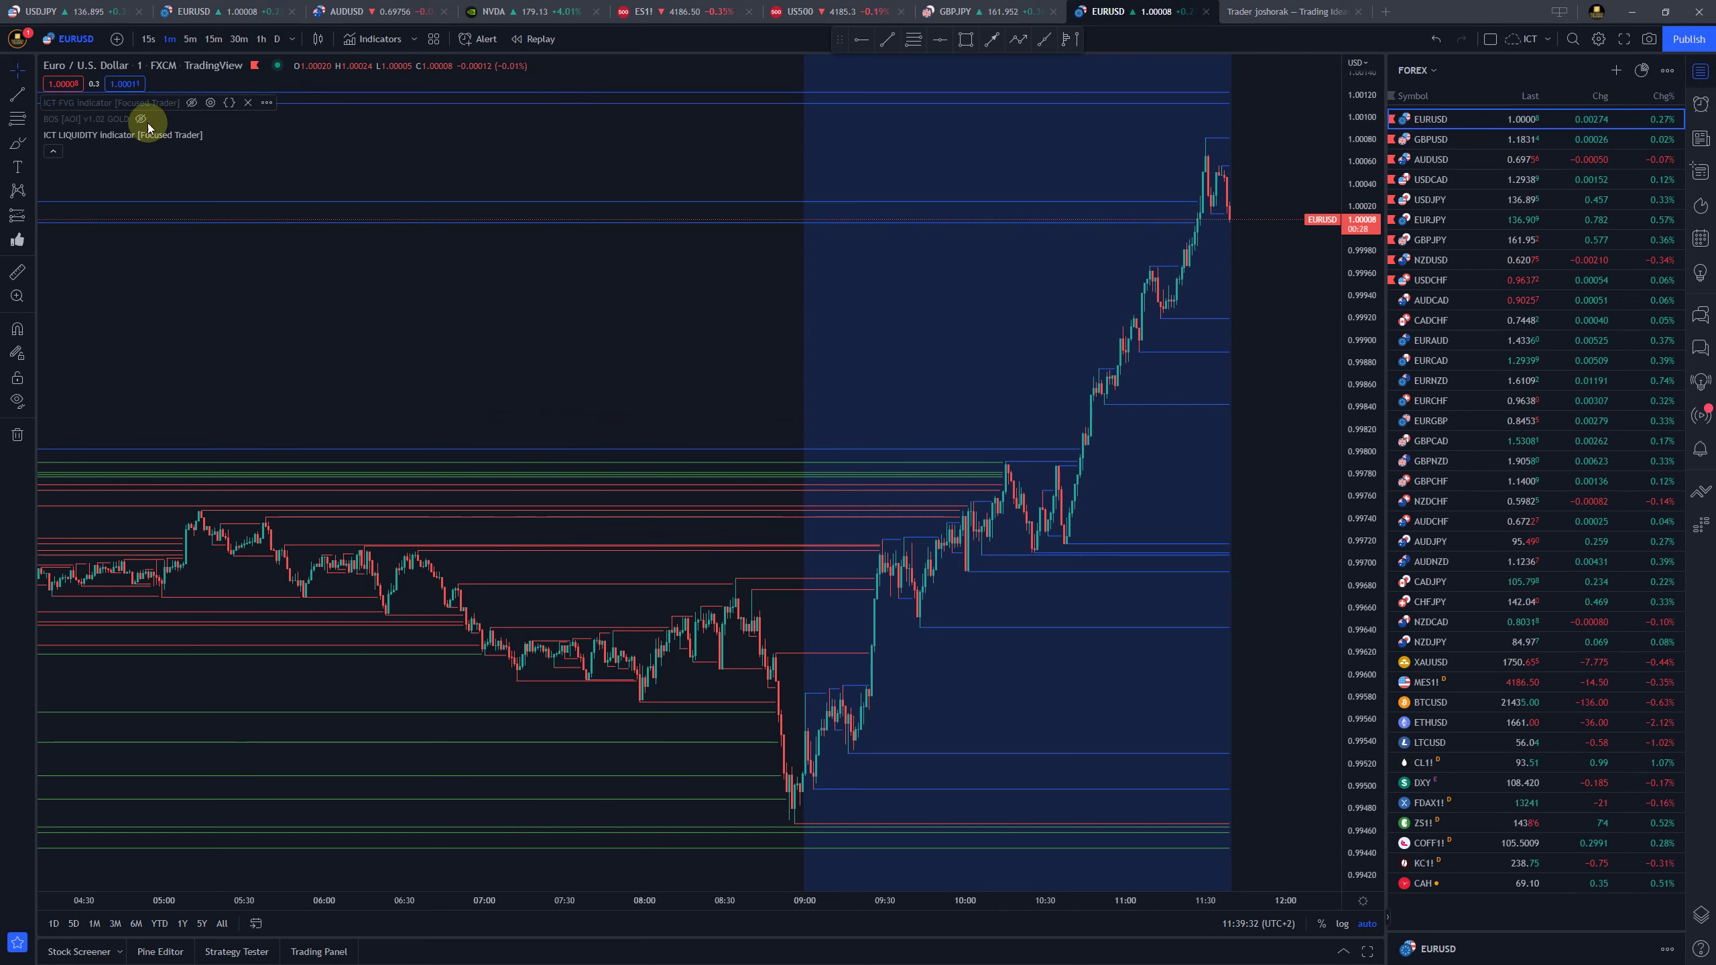
pyautogui.click(233, 135)
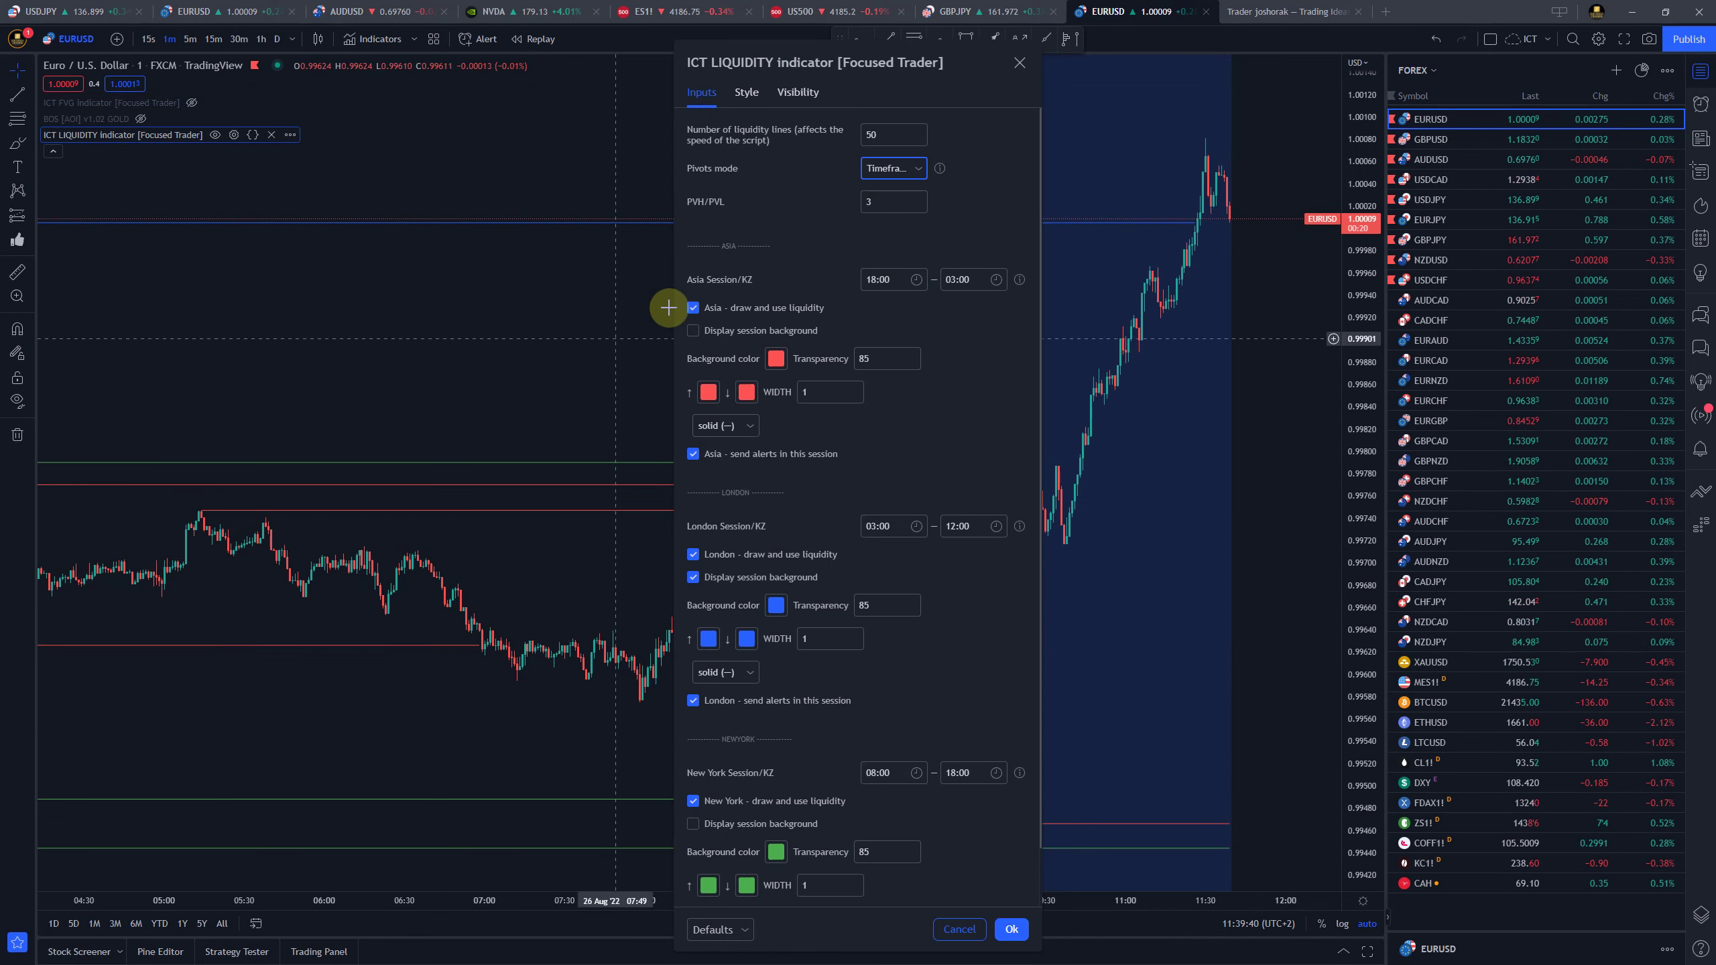
# Raise the ICT LIQUIDITY PVH/PVL pivot length to 5 and close the indicator settings
pyautogui.click(475, 333)
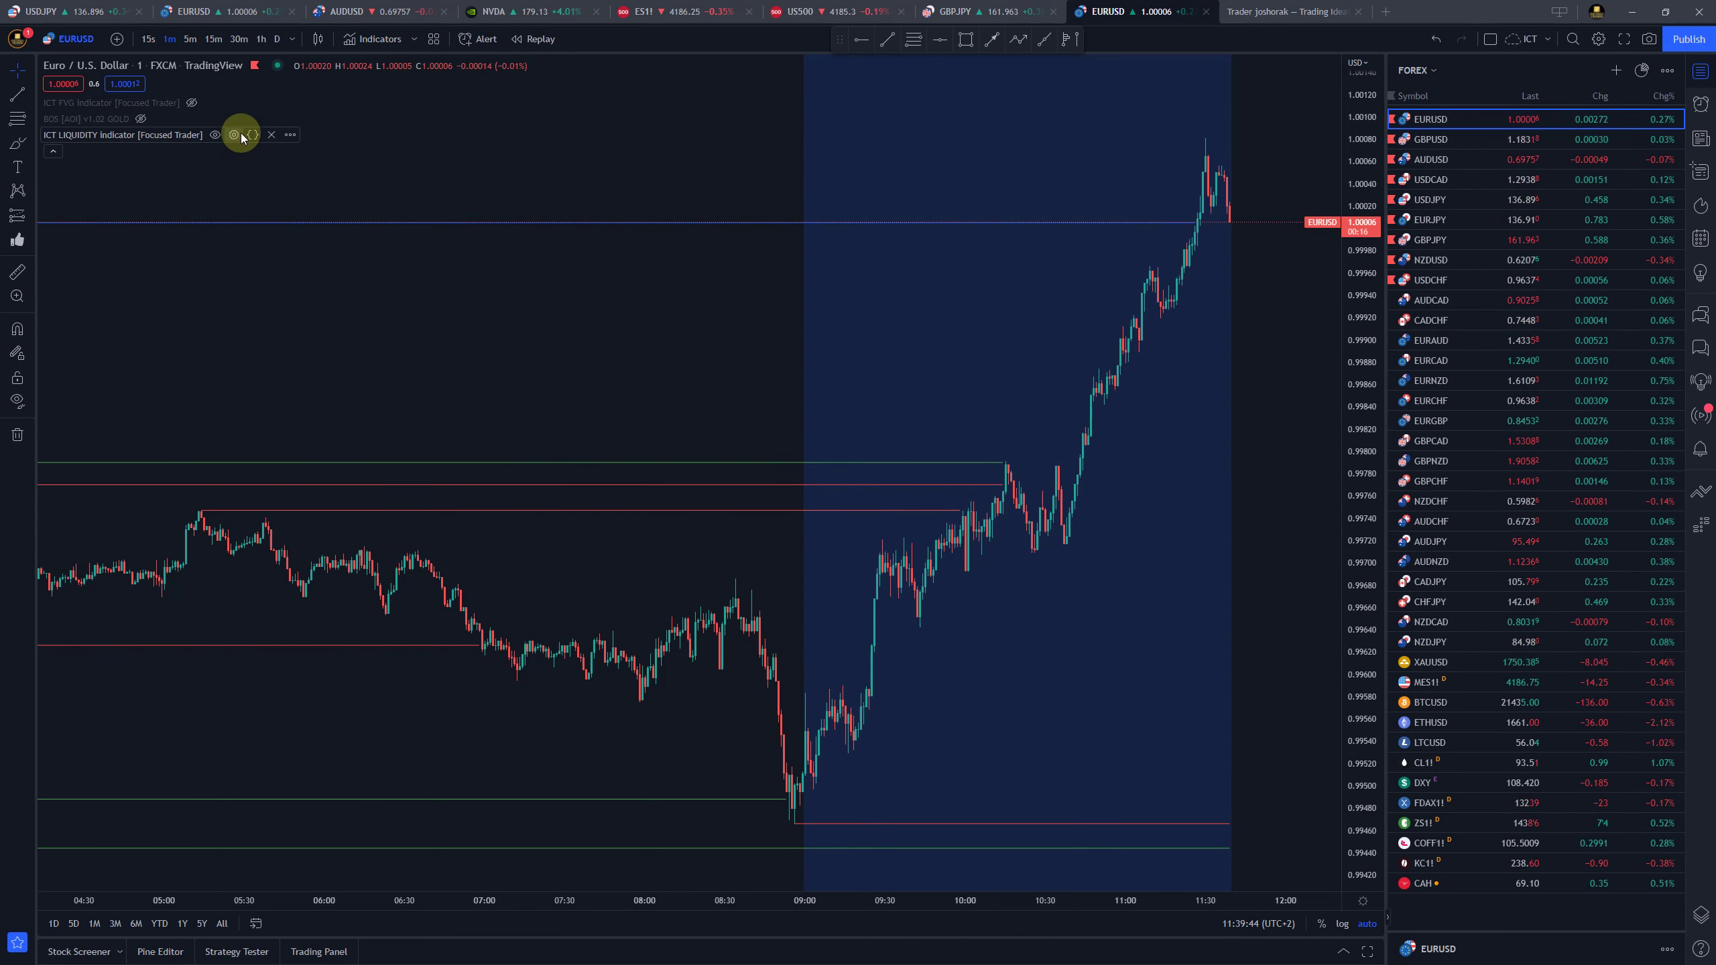
pyautogui.click(236, 134)
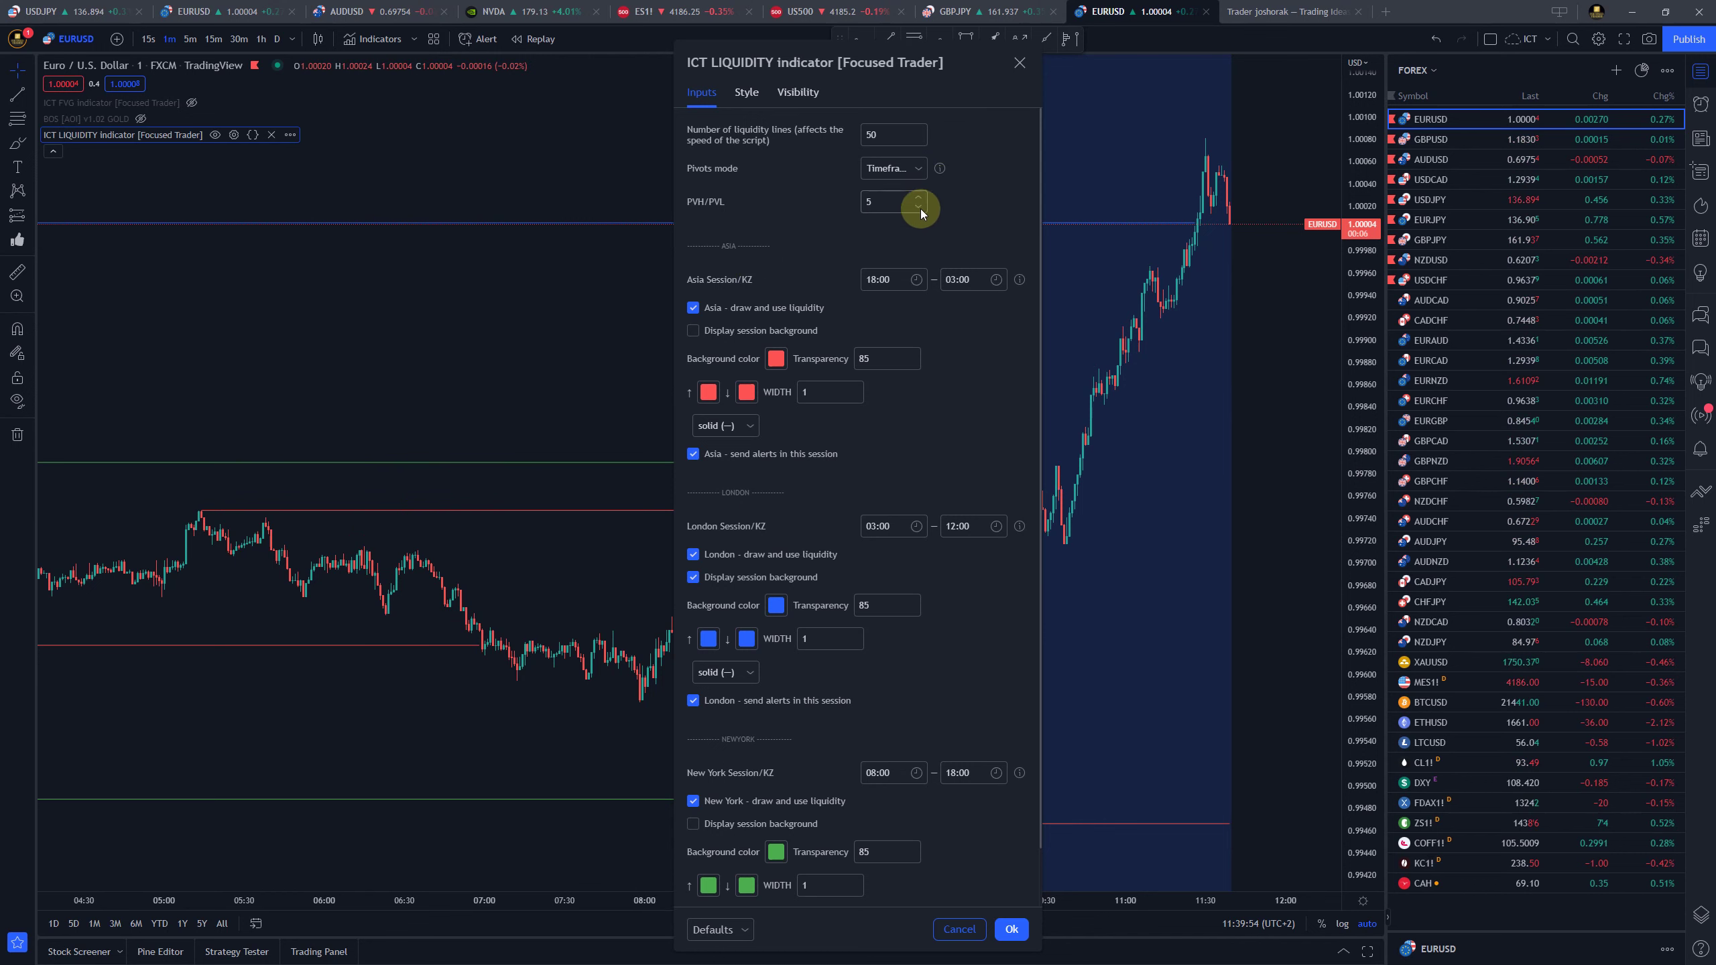
pyautogui.press('Escape')
pyautogui.scroll(-6, 989, 445)
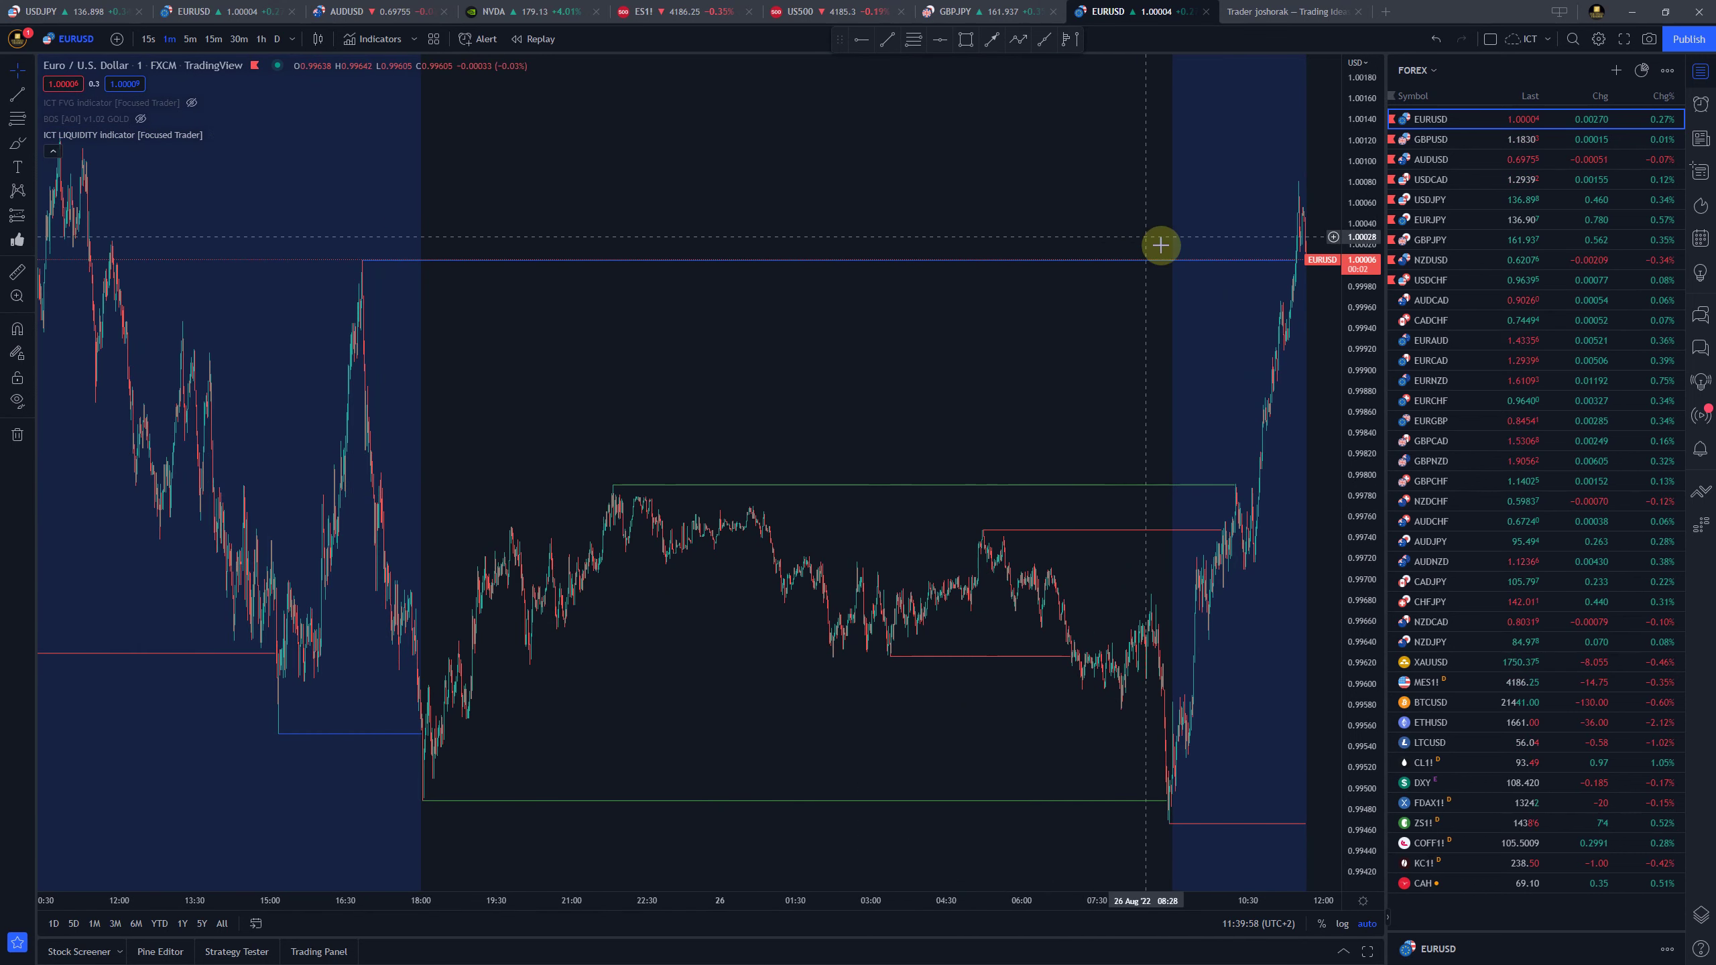
pyautogui.scroll(3, 950, 797)
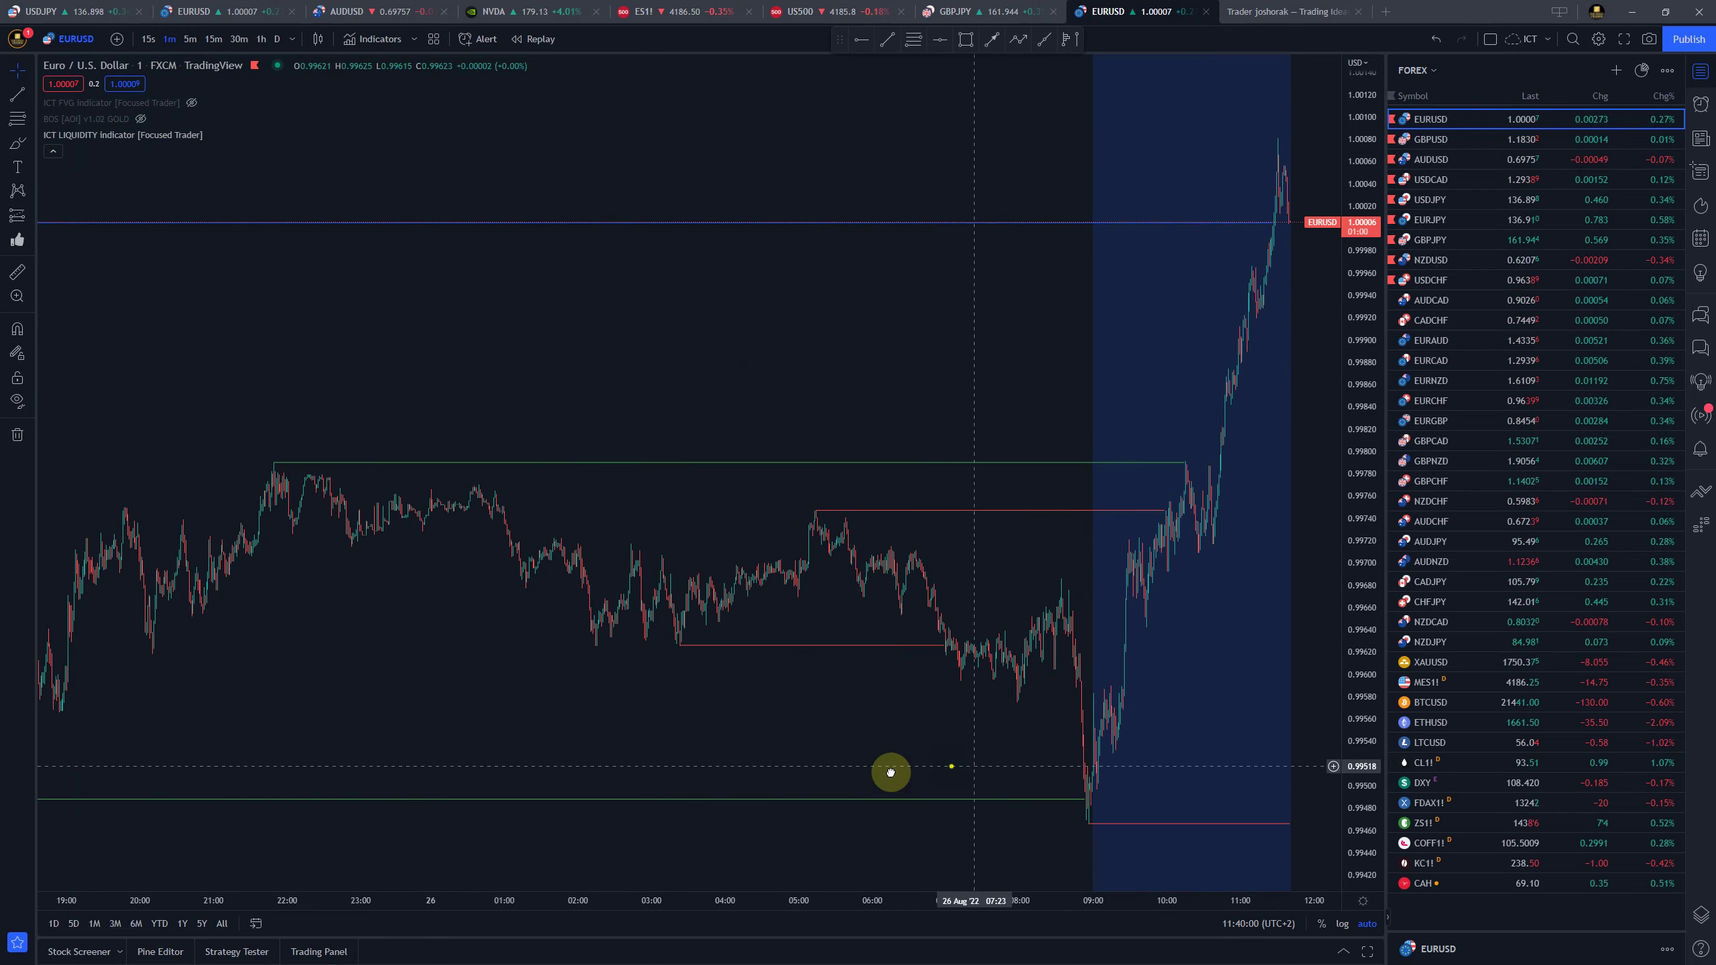
pyautogui.scroll(2, 820, 792)
pyautogui.scroll(2, 820, 793)
pyautogui.scroll(4, 743, 770)
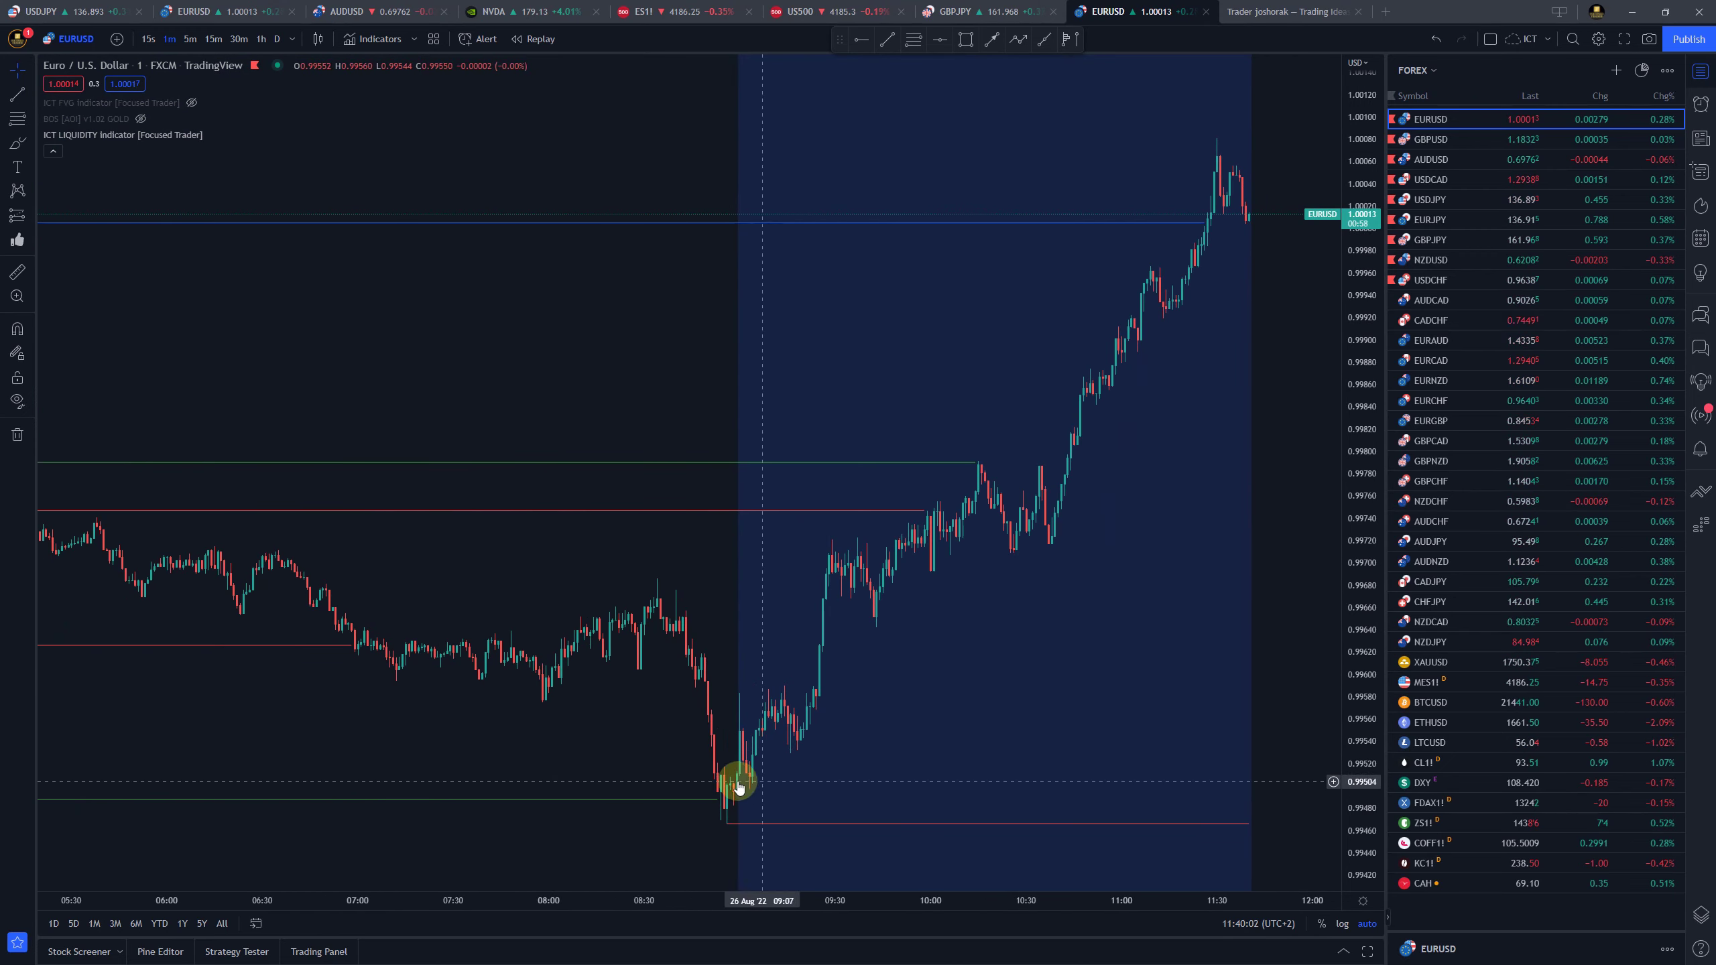
pyautogui.scroll(3, 683, 753)
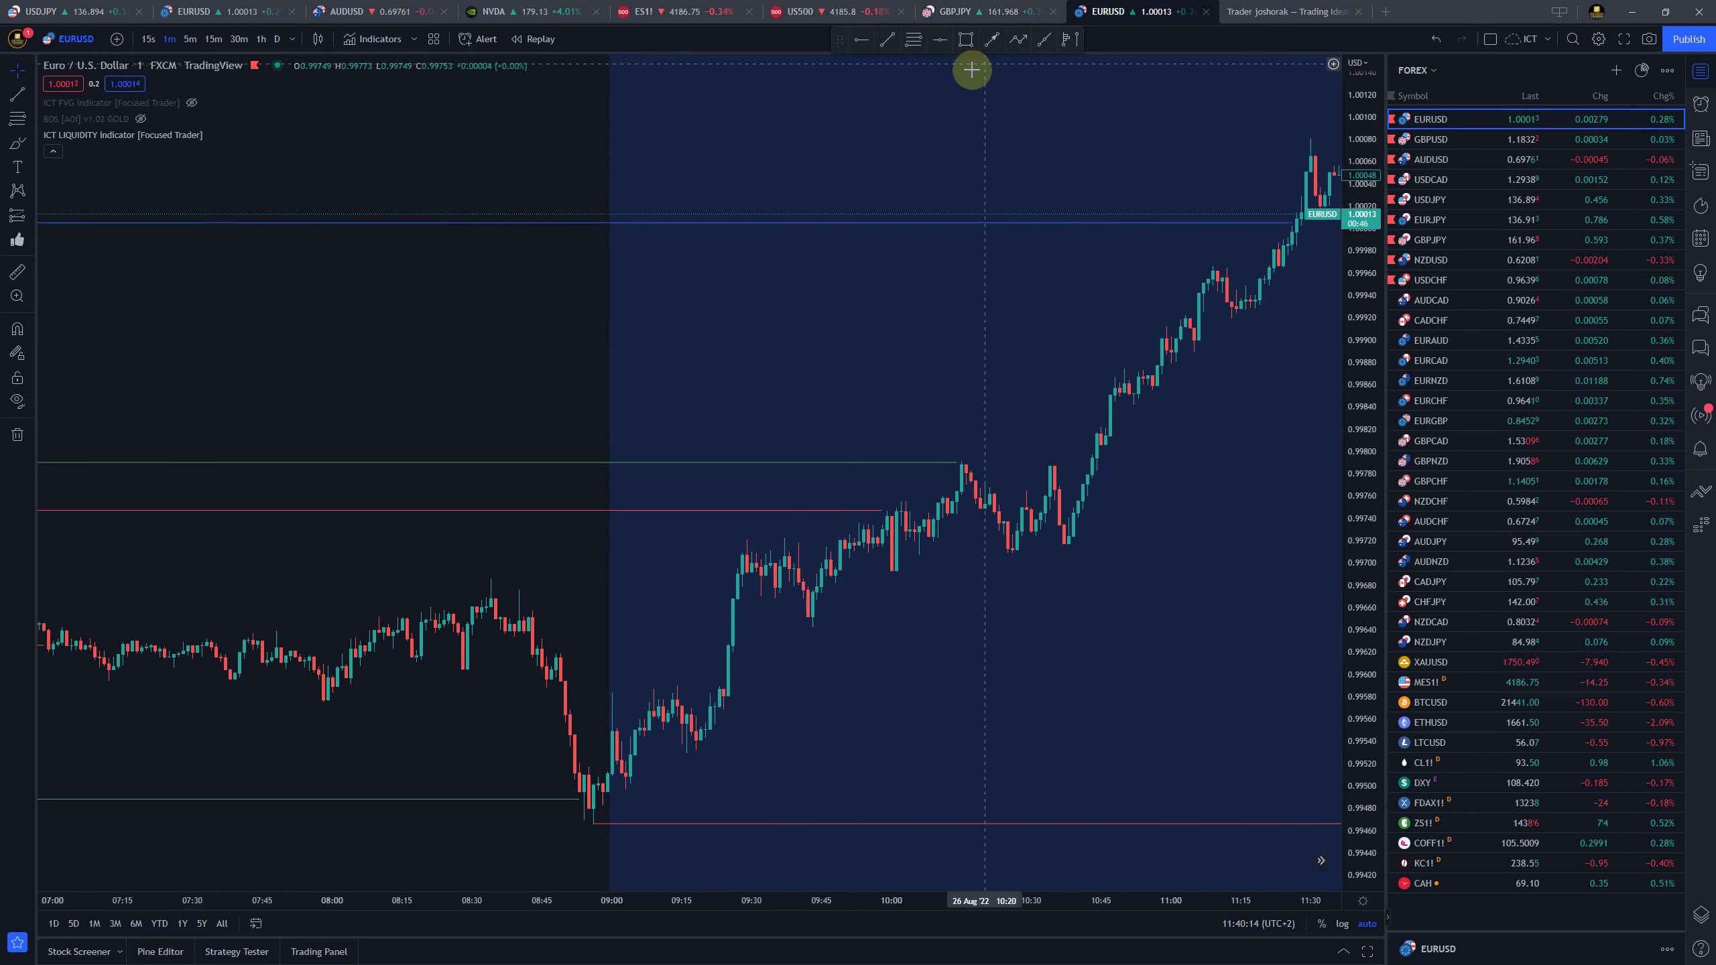
pyautogui.click(967, 39)
pyautogui.click(611, 751)
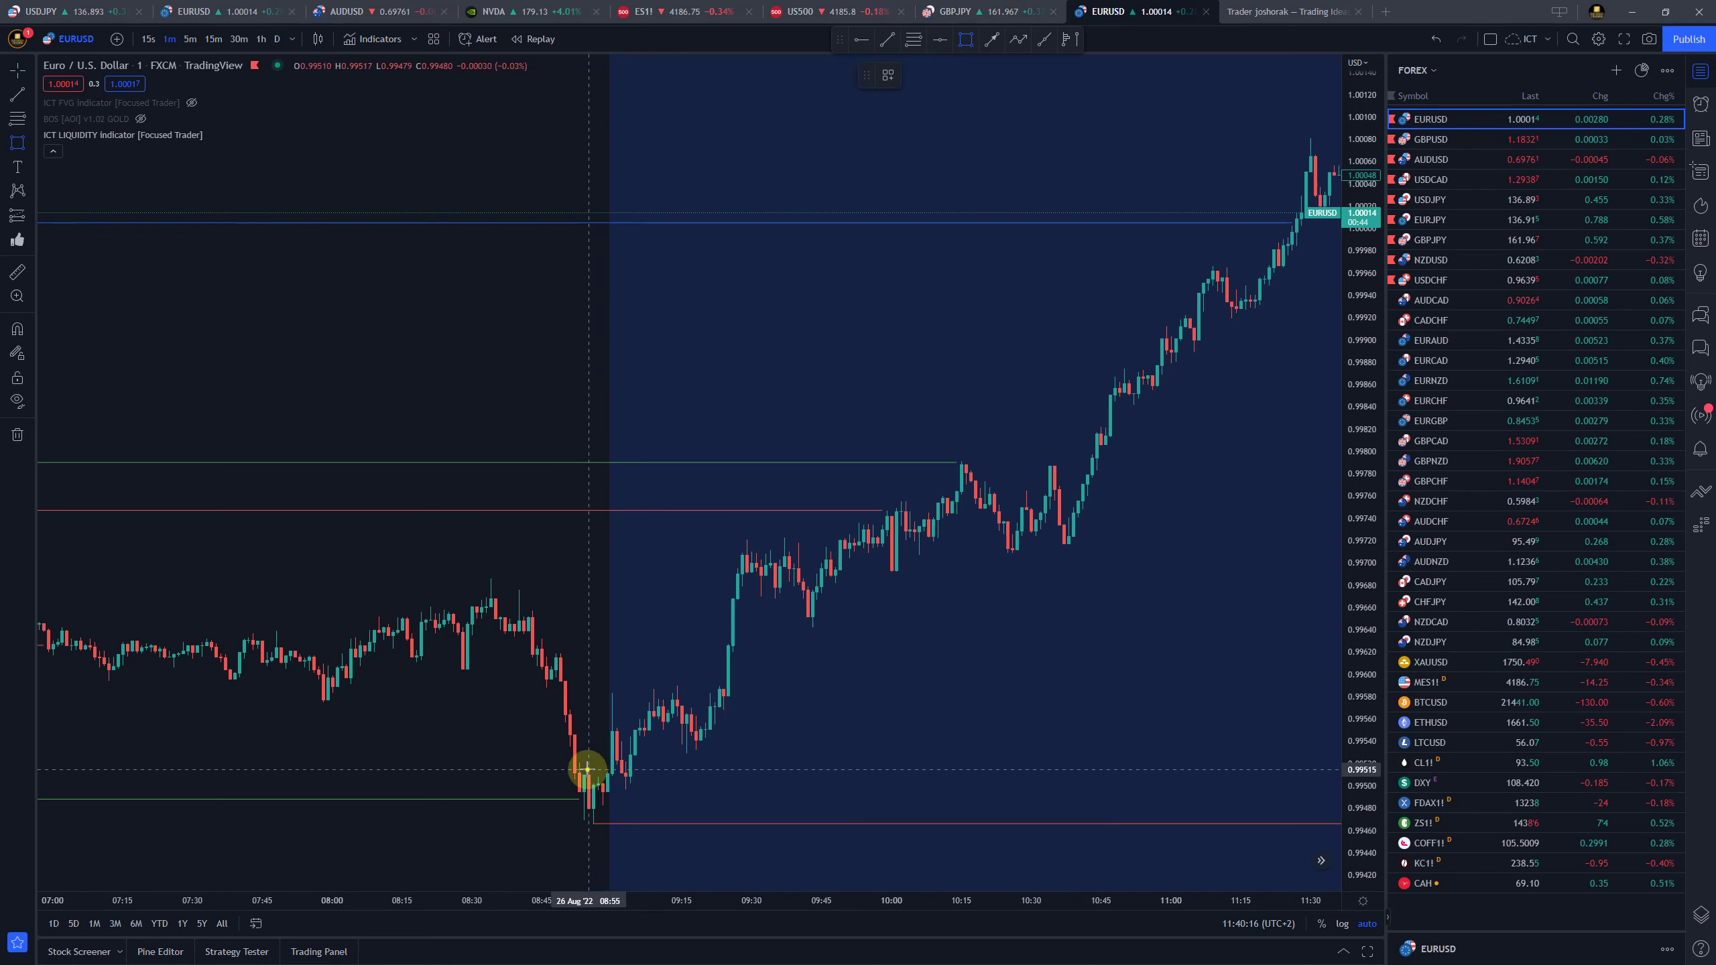
pyautogui.moveTo(587, 770); pyautogui.dragTo(843, 790)
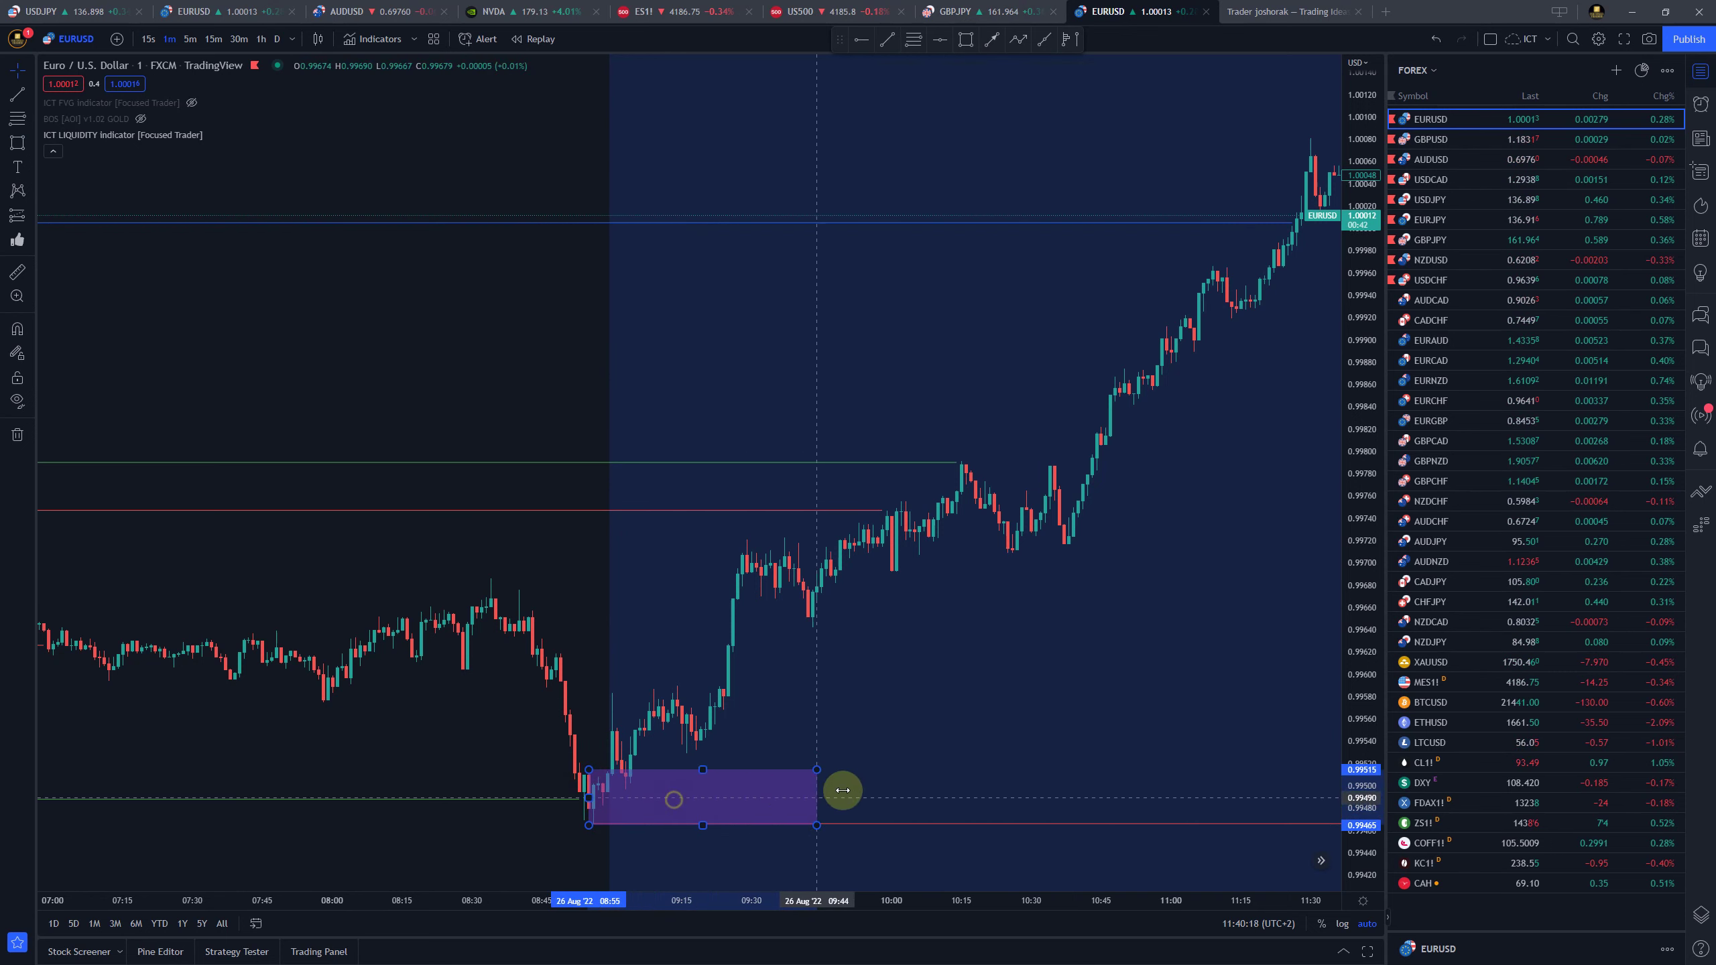
pyautogui.click(624, 714)
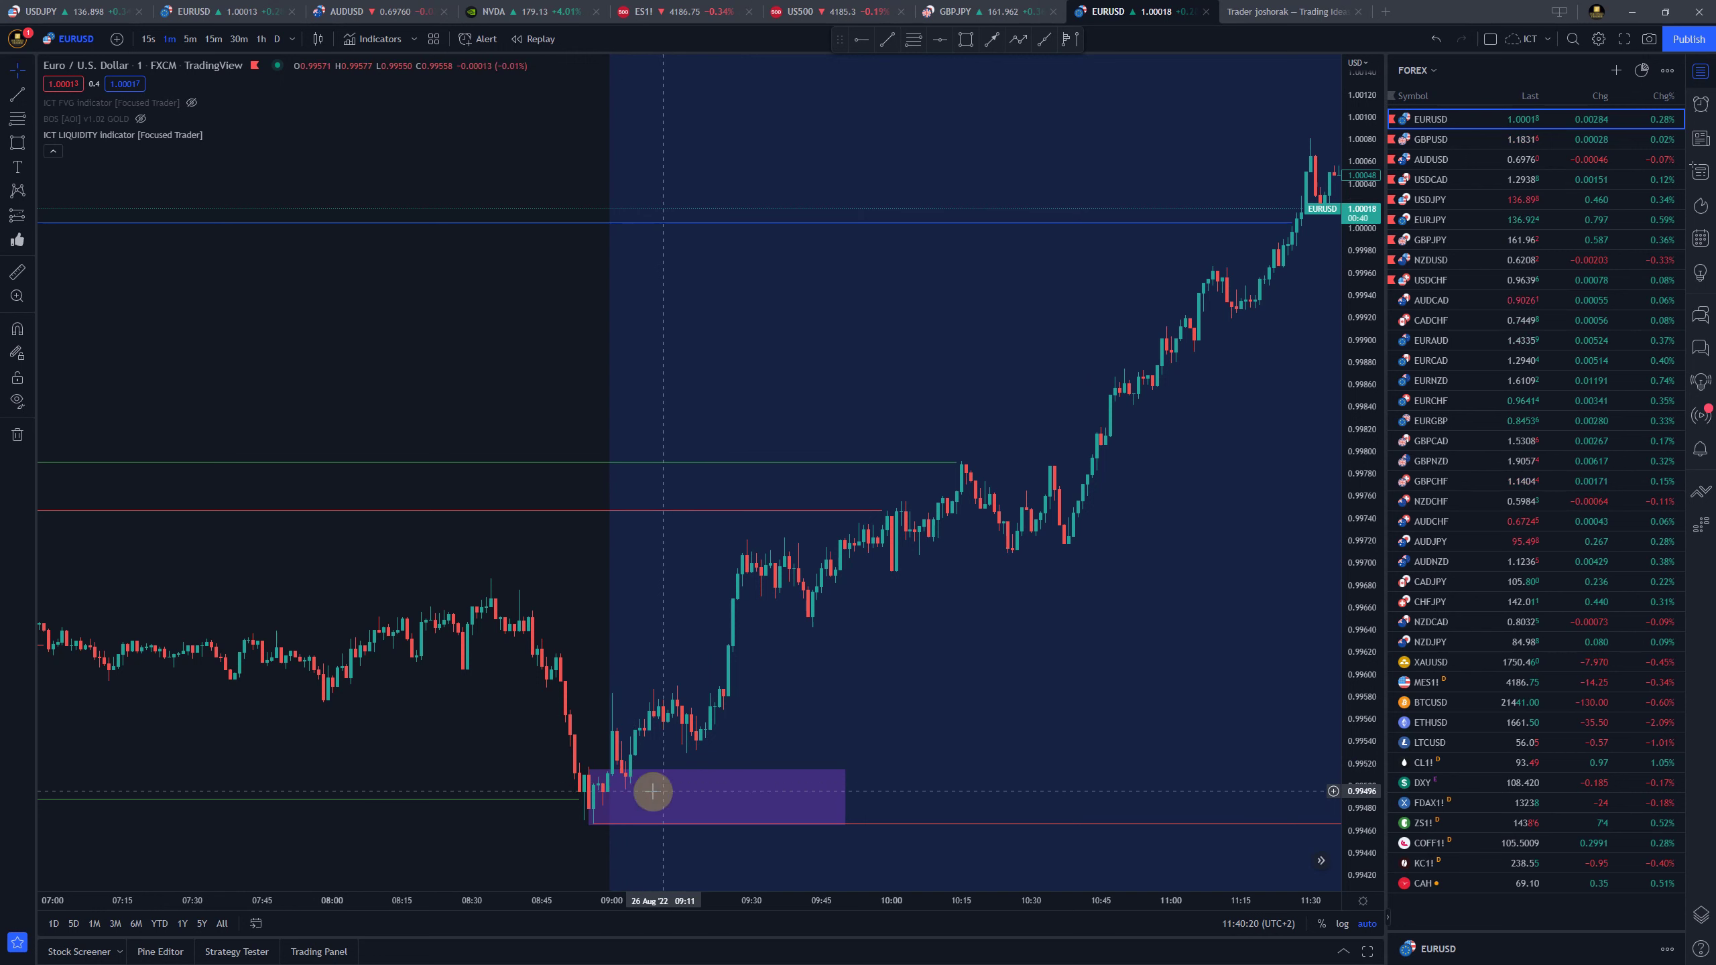
pyautogui.click(631, 766)
pyautogui.click(837, 753)
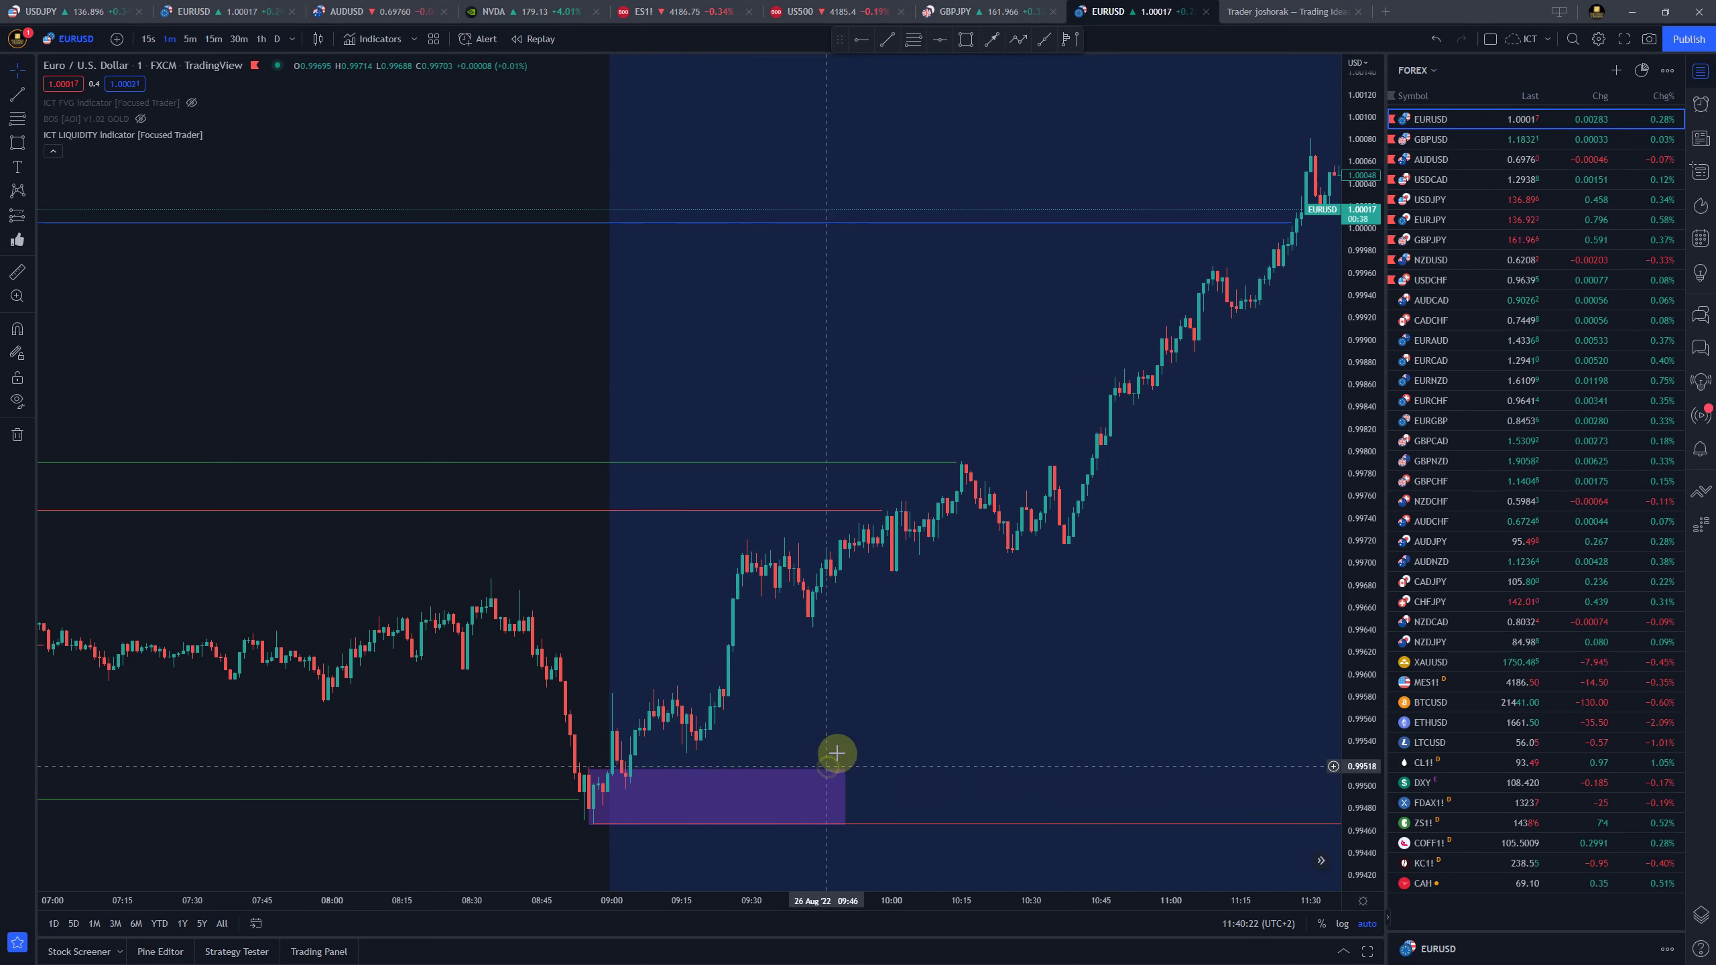
pyautogui.click(820, 778)
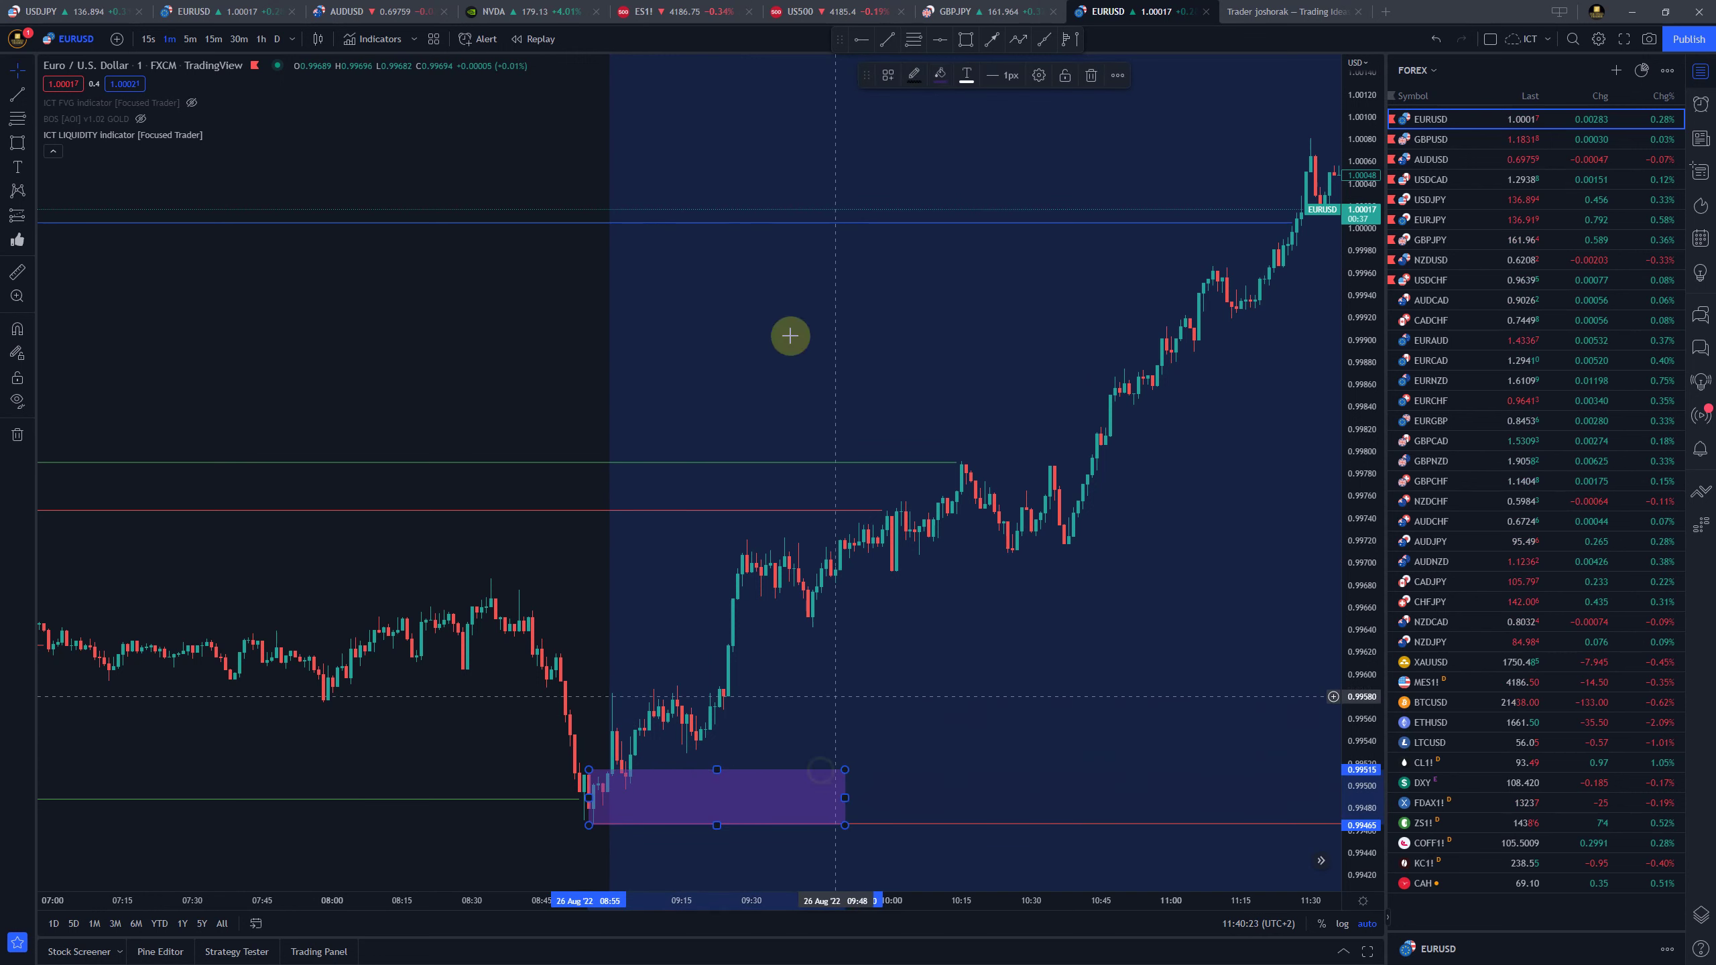
pyautogui.click(1090, 81)
pyautogui.scroll(-3, 679, 624)
pyautogui.moveTo(102, 134)
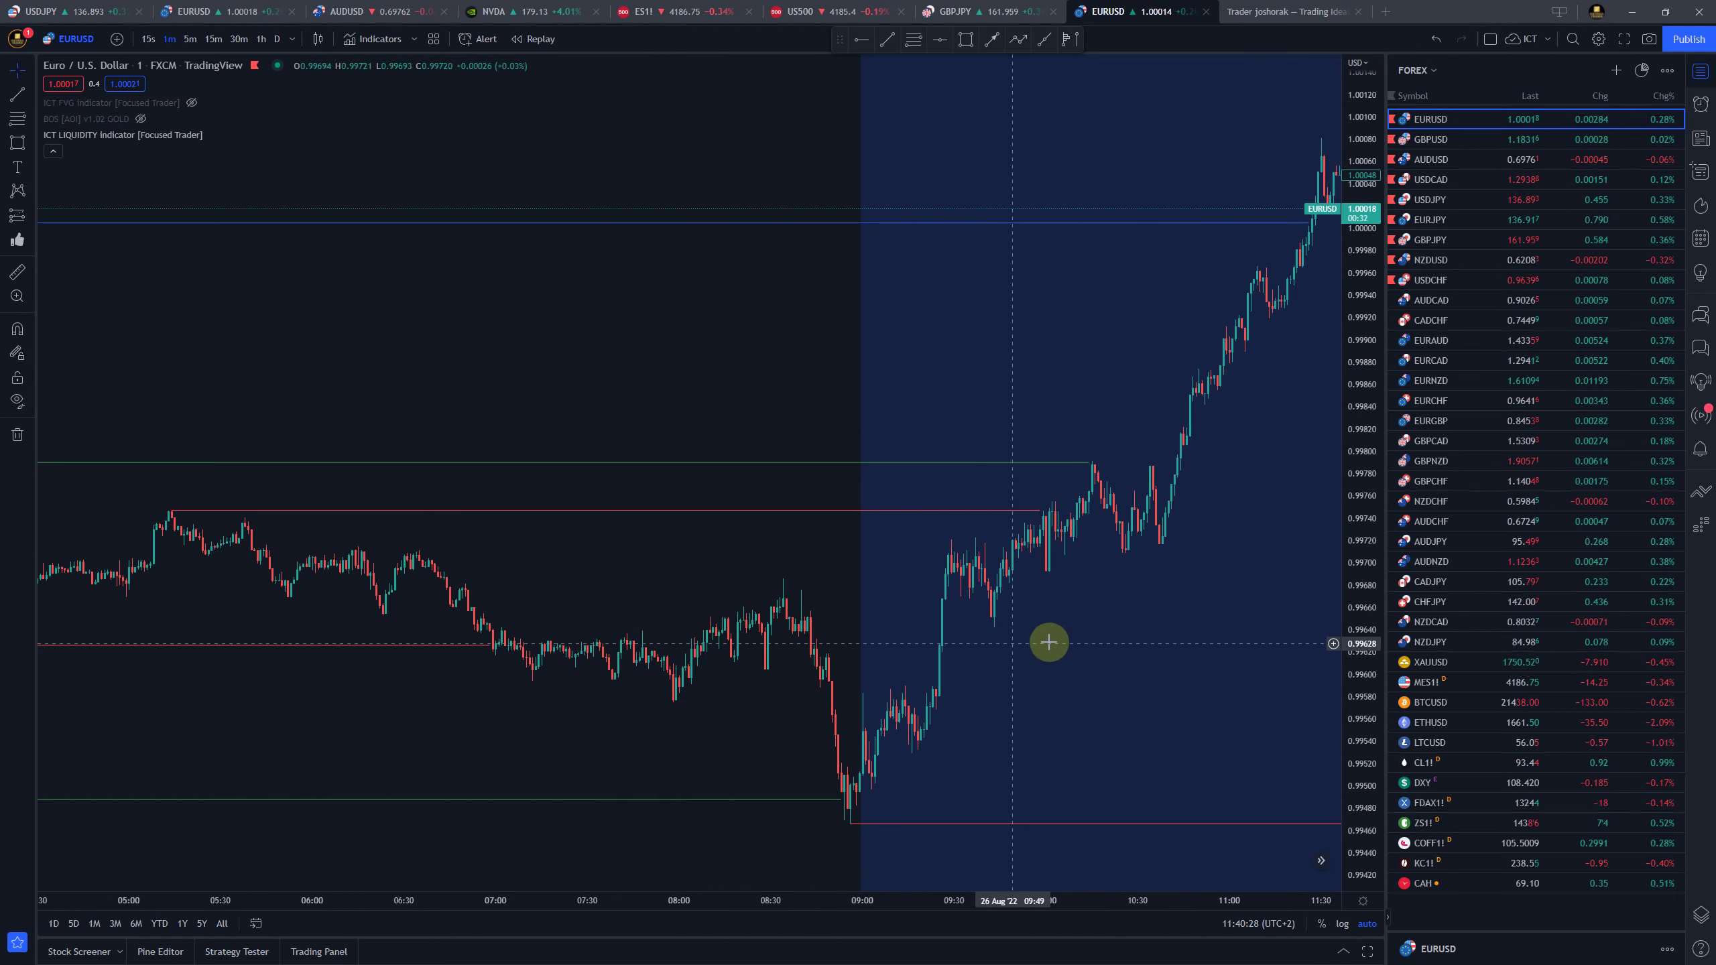
pyautogui.scroll(3, 1062, 643)
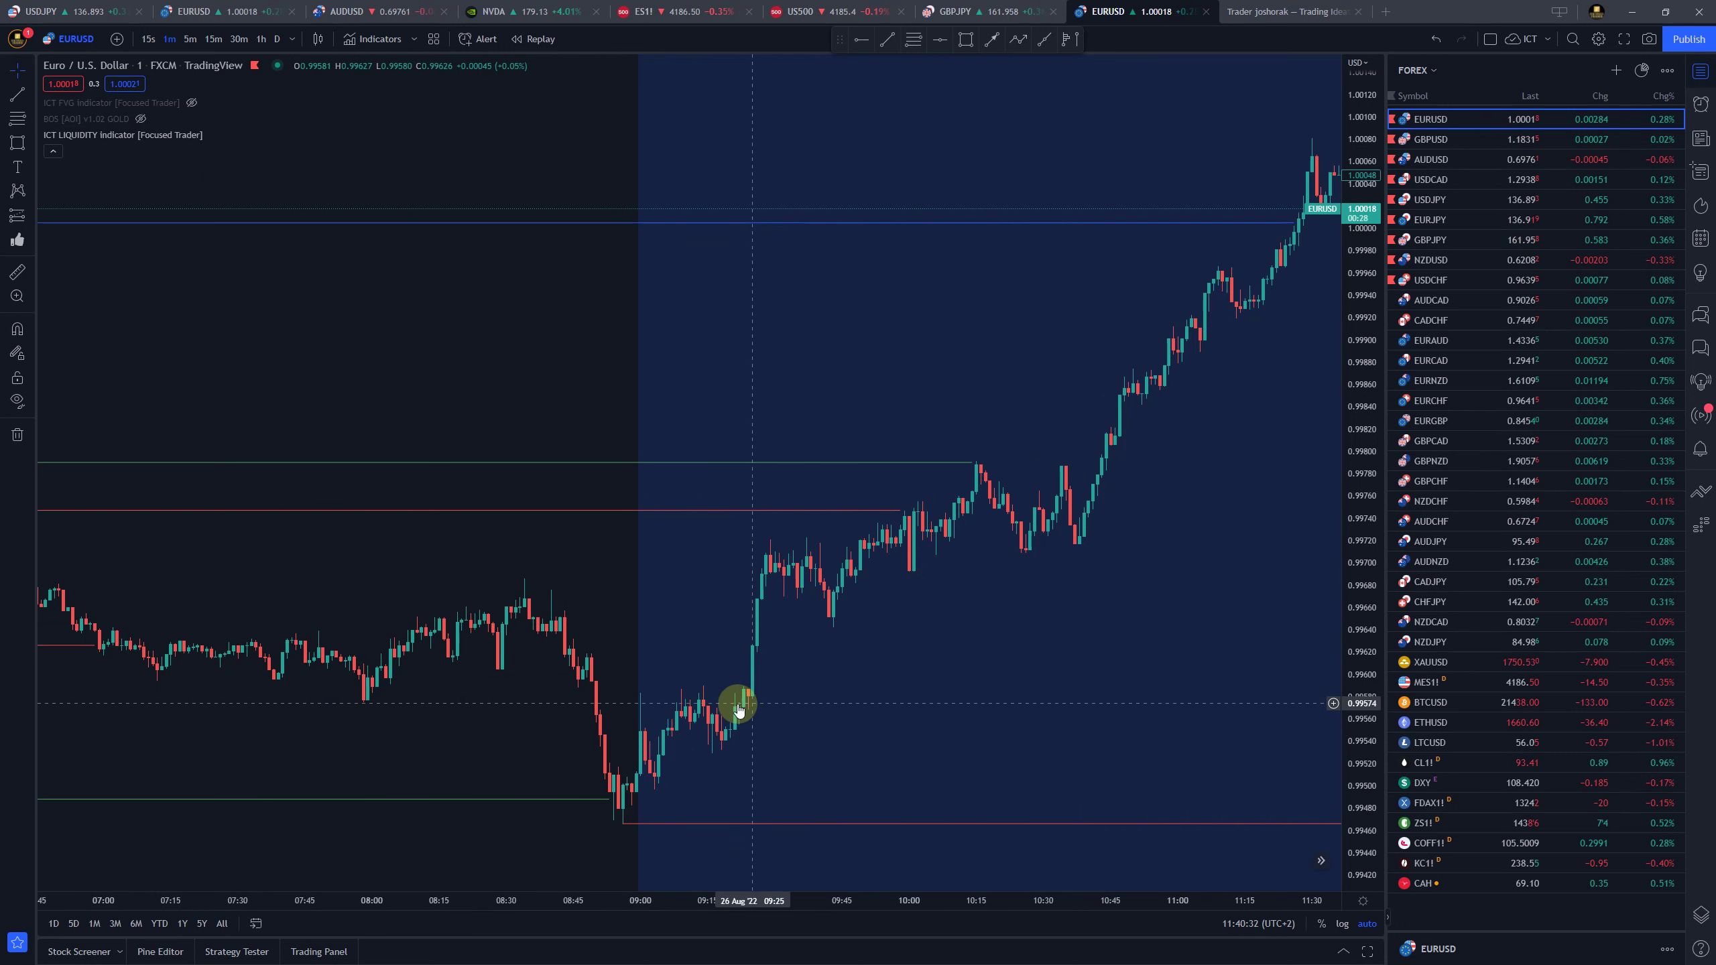
pyautogui.hscroll(5, 744, 697)
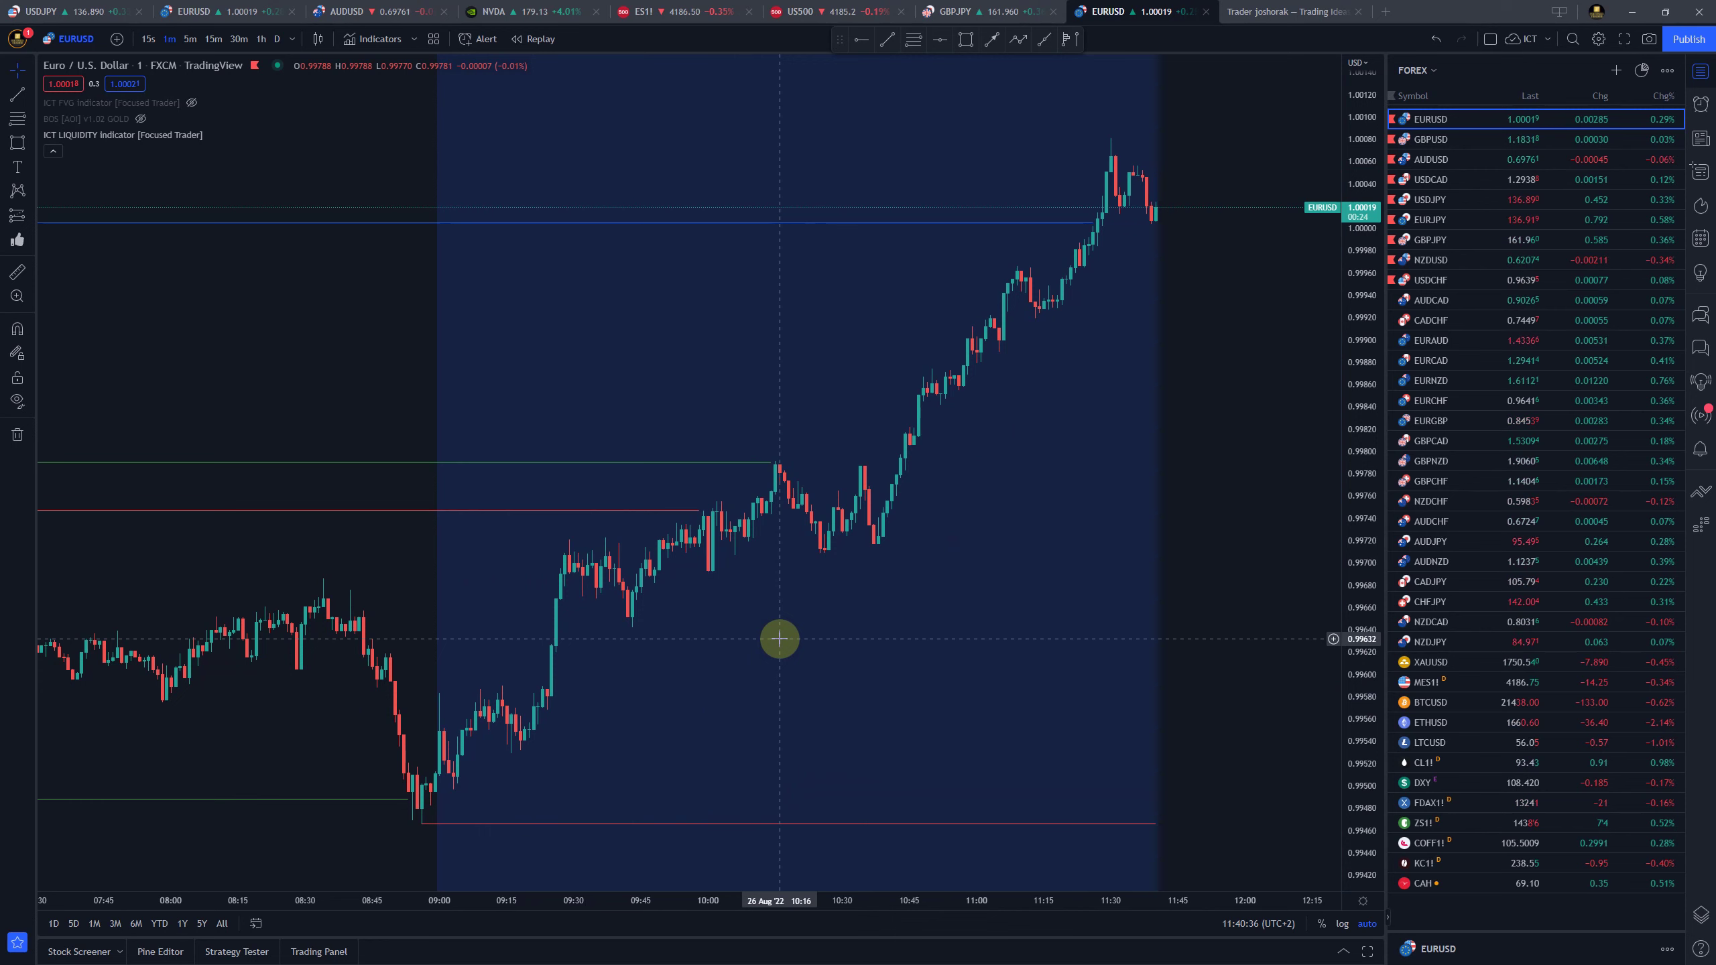
pyautogui.scroll(-4, 757, 615)
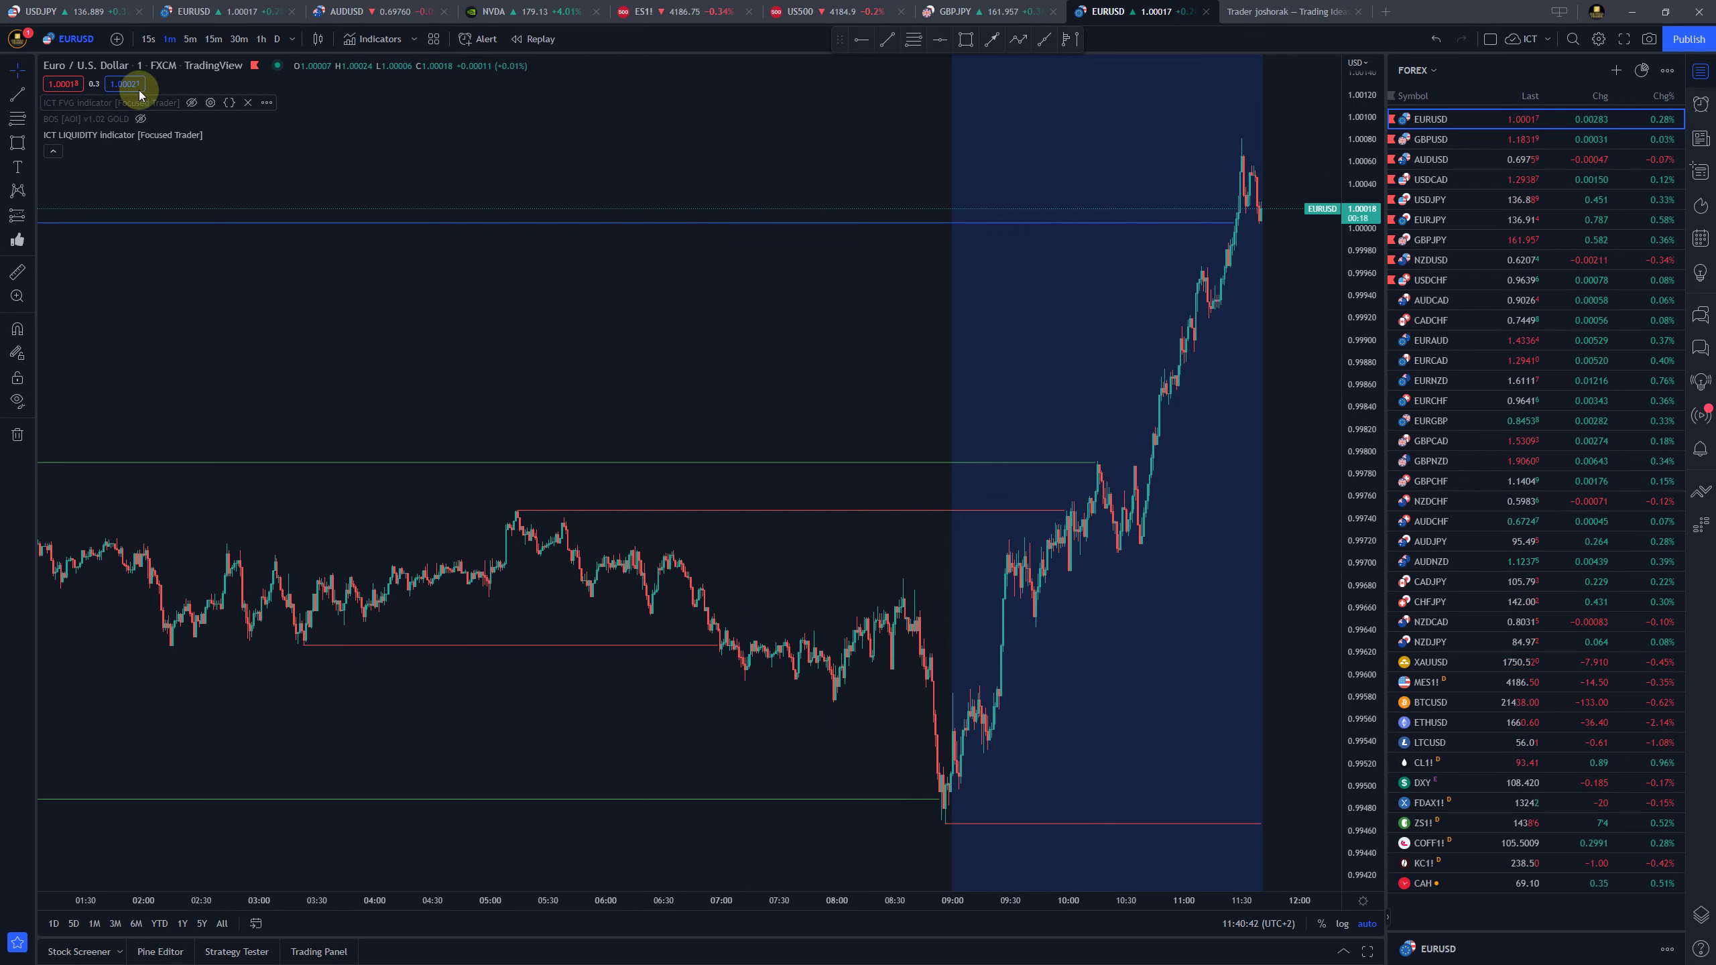
pyautogui.moveTo(154, 139)
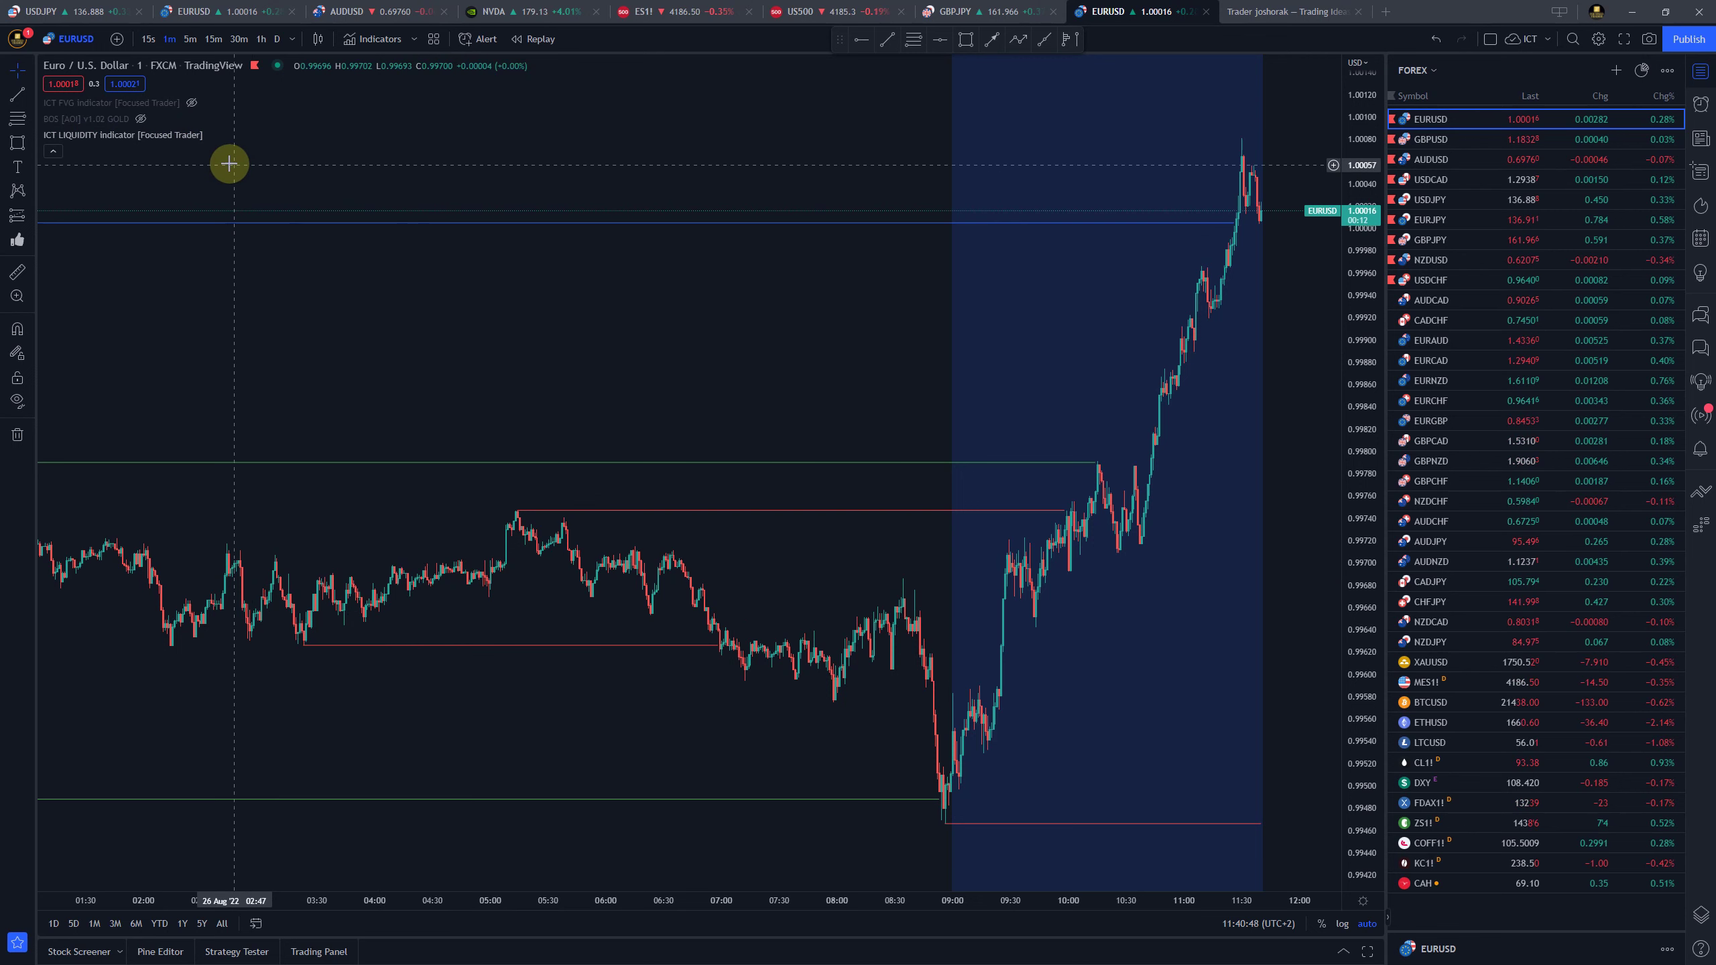
# Set the ICT LIQUIDITY Pivots mode to Fixed and close the settings
pyautogui.click(233, 134)
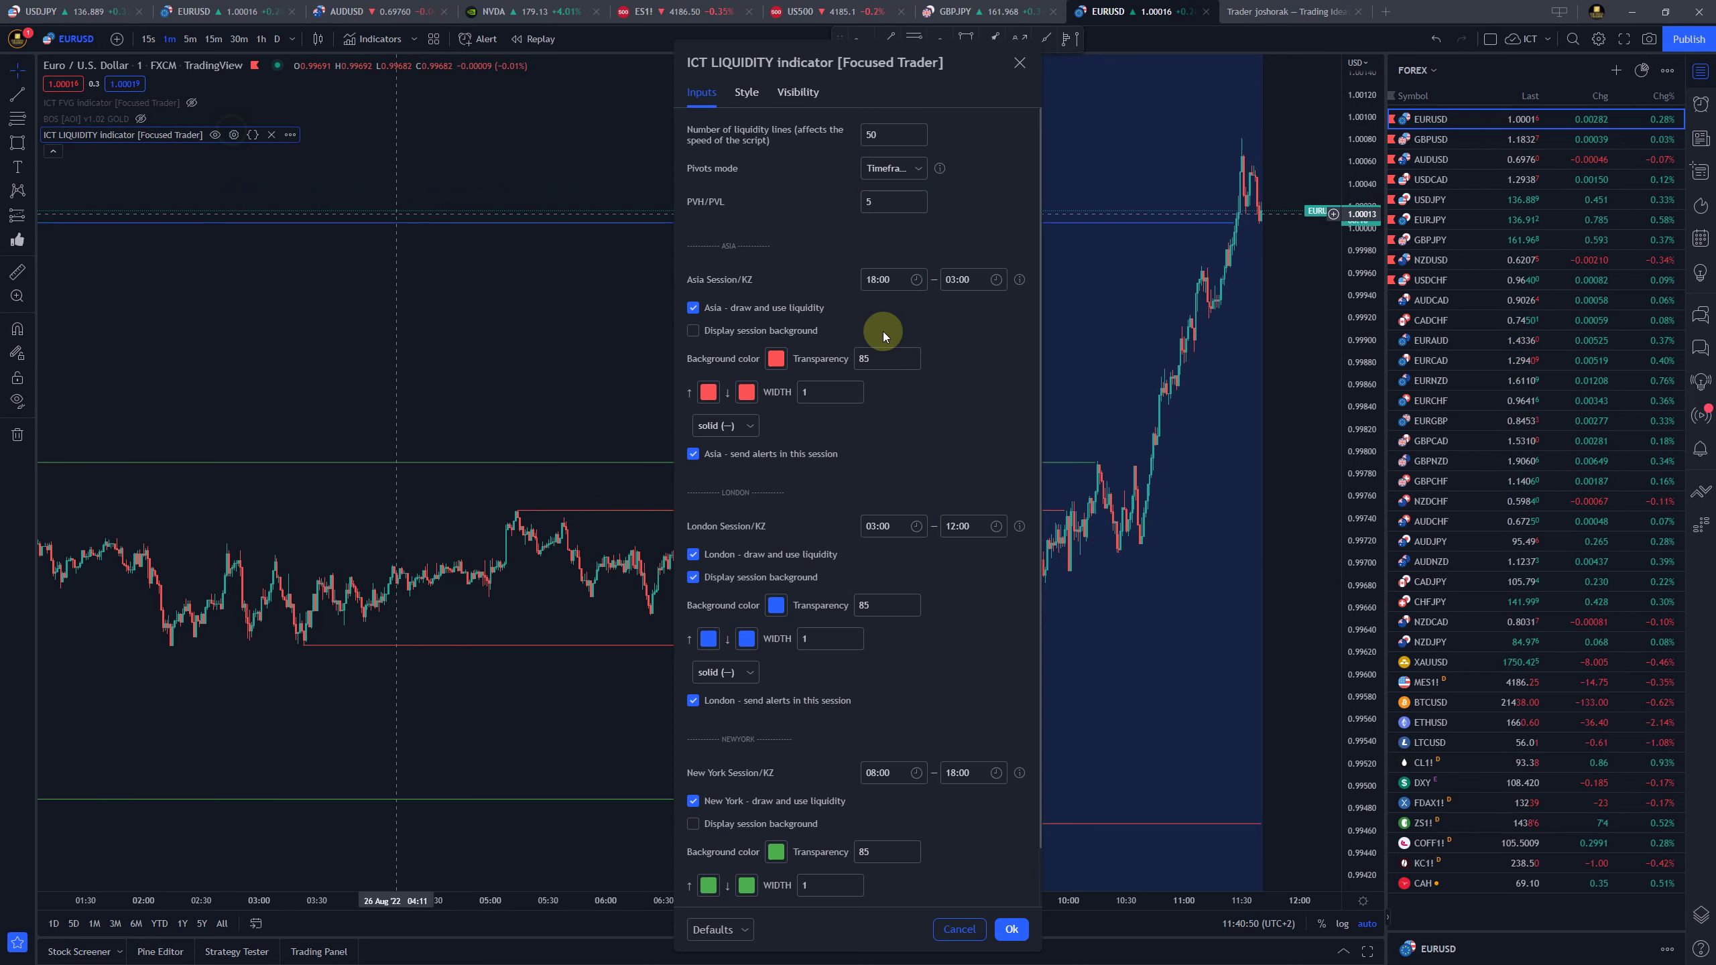
pyautogui.click(889, 170)
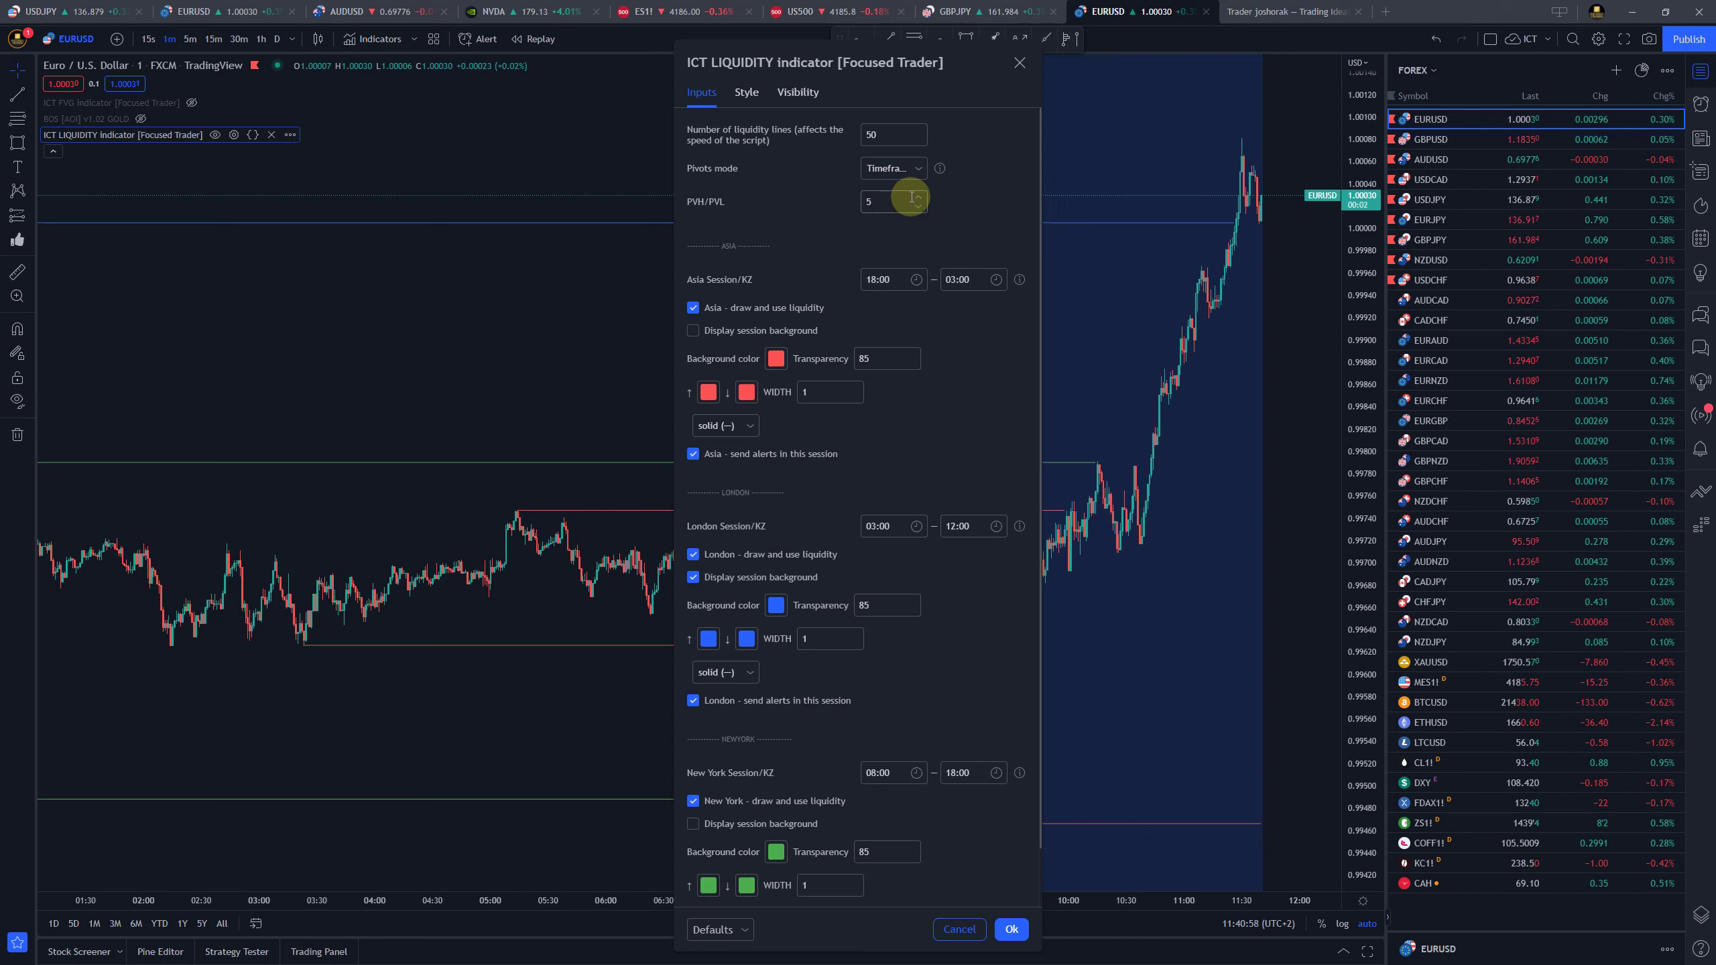
pyautogui.click(923, 167)
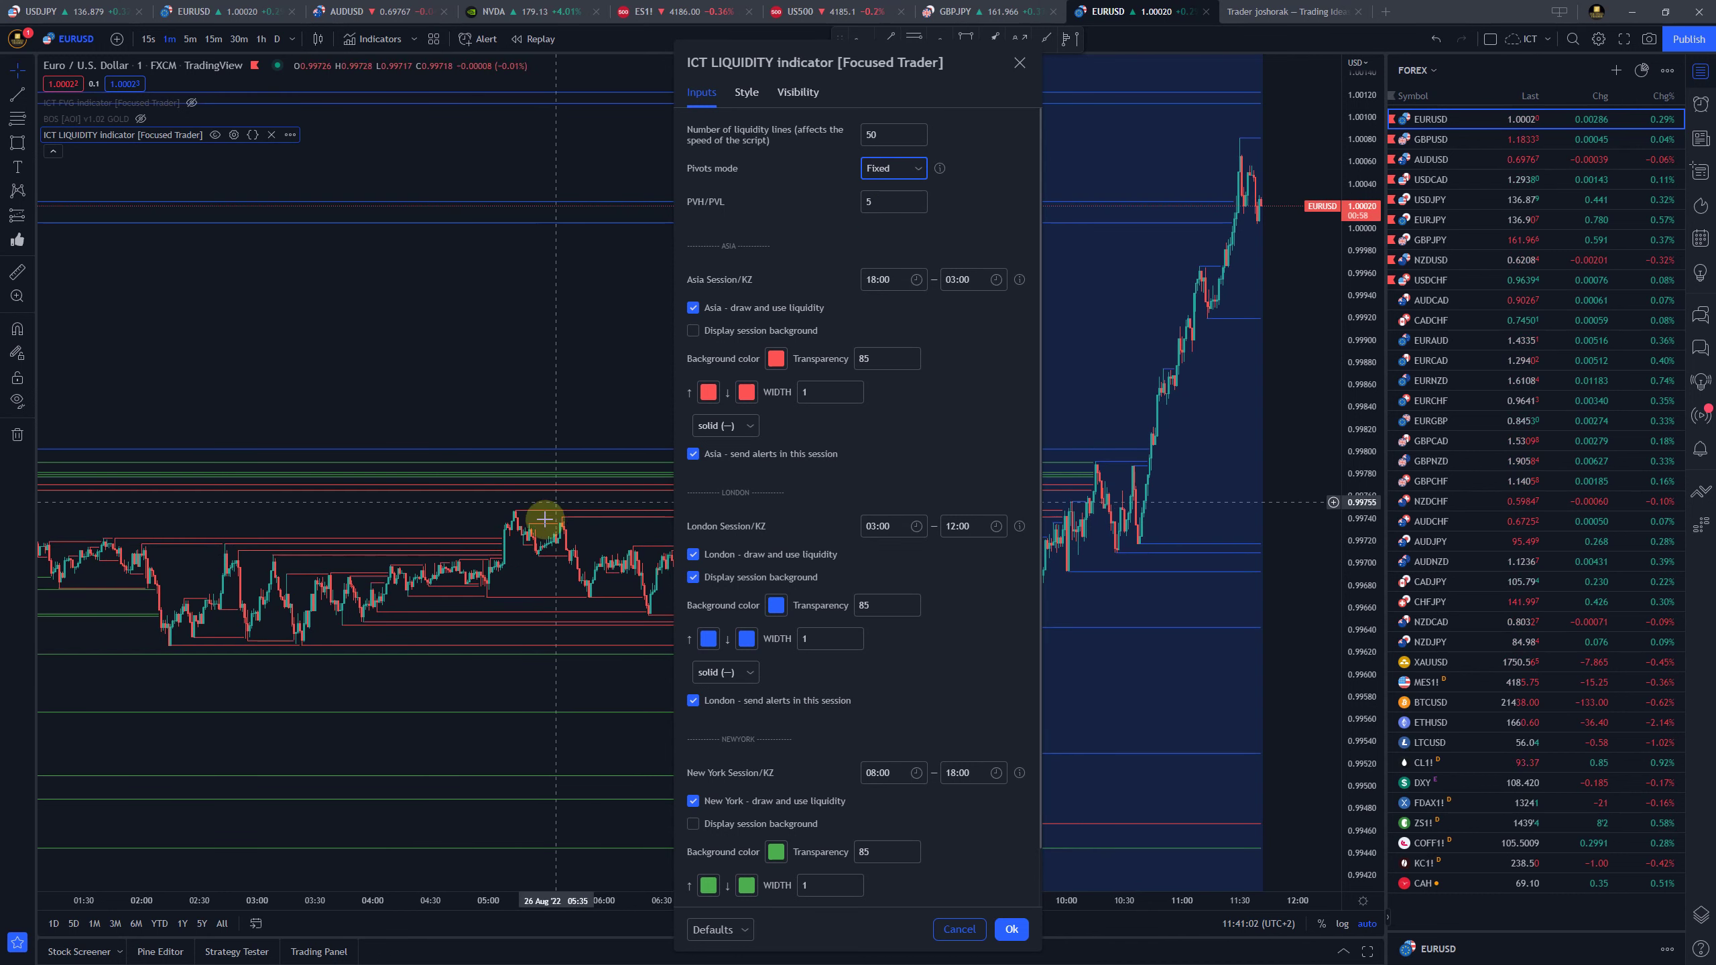
pyautogui.click(653, 544)
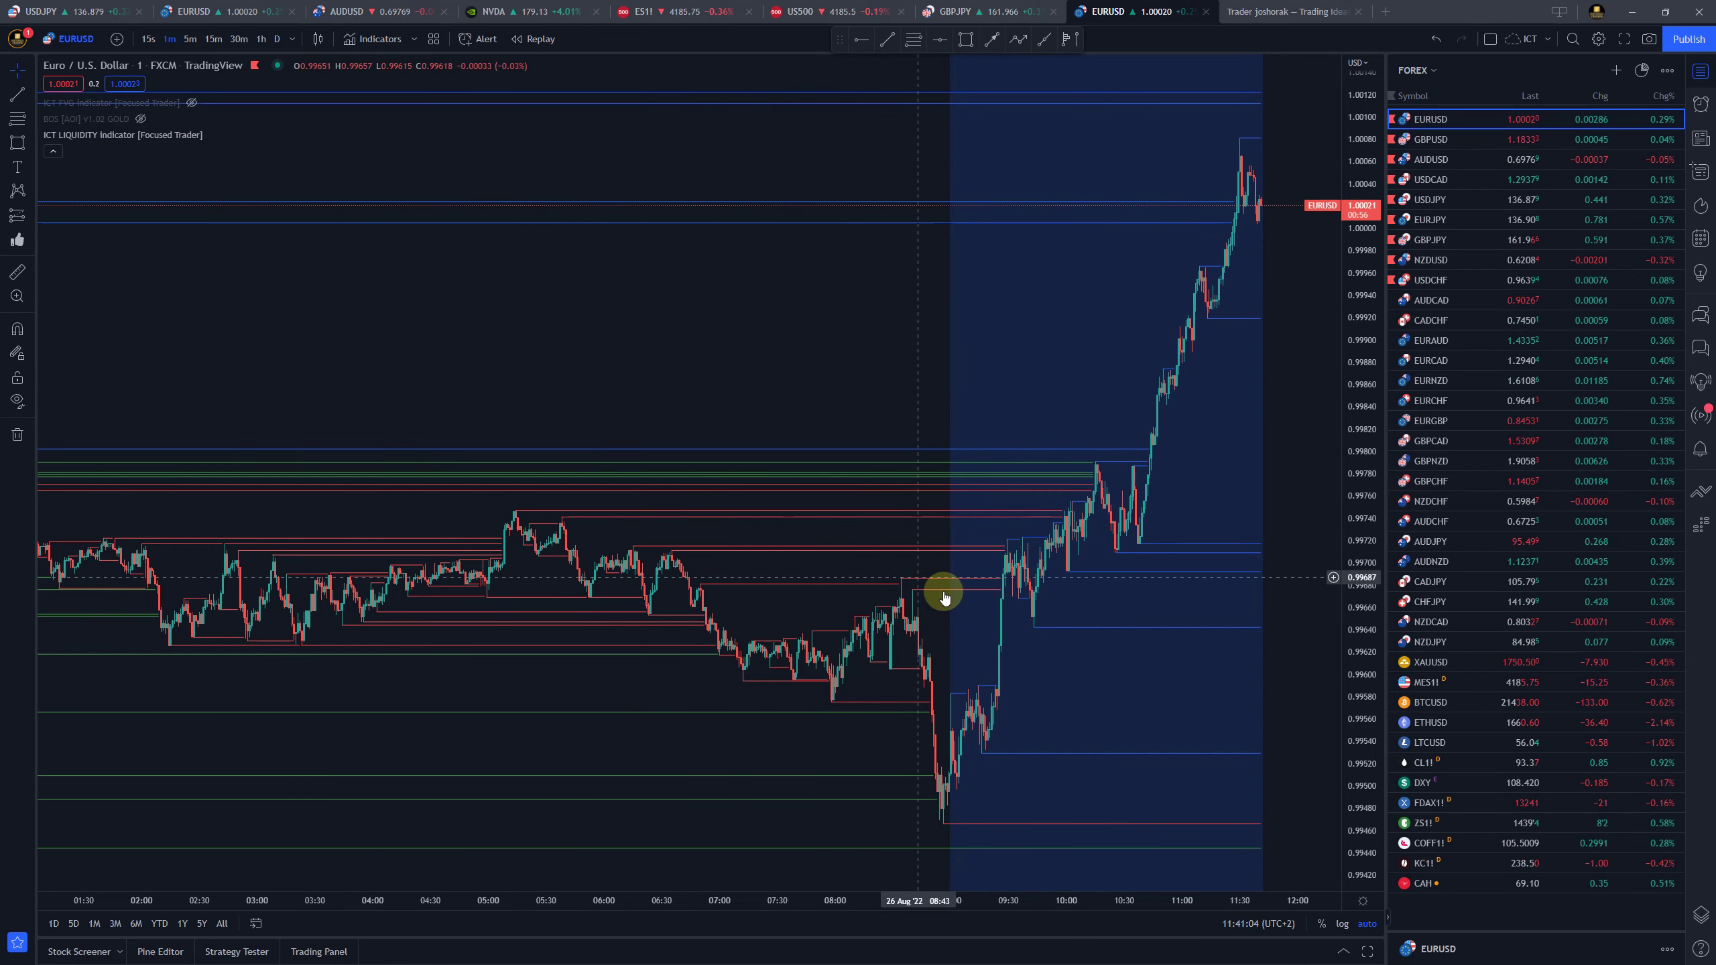
# Pan and zoom the chart to bring the 09:00–11:20 rally into view
pyautogui.moveTo(205, 129)
pyautogui.moveTo(1073, 571); pyautogui.dragTo(969, 582)
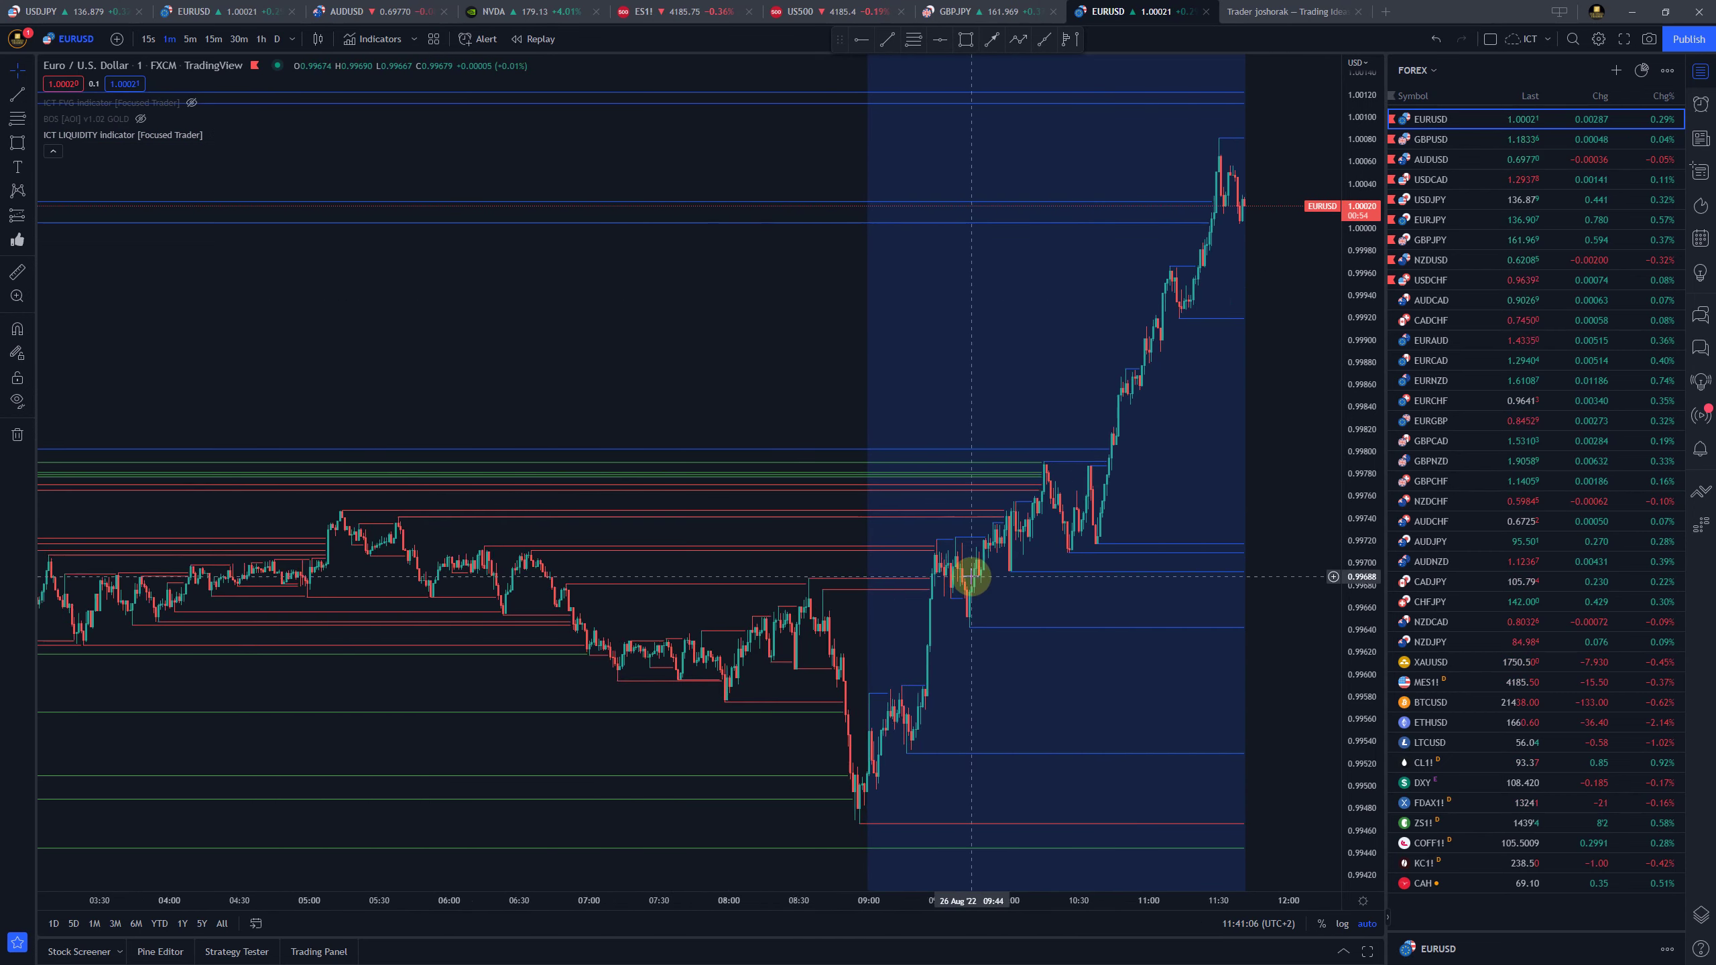
pyautogui.scroll(5, 969, 582)
pyautogui.moveTo(693, 433); pyautogui.dragTo(917, 380)
pyautogui.scroll(3, 916, 380)
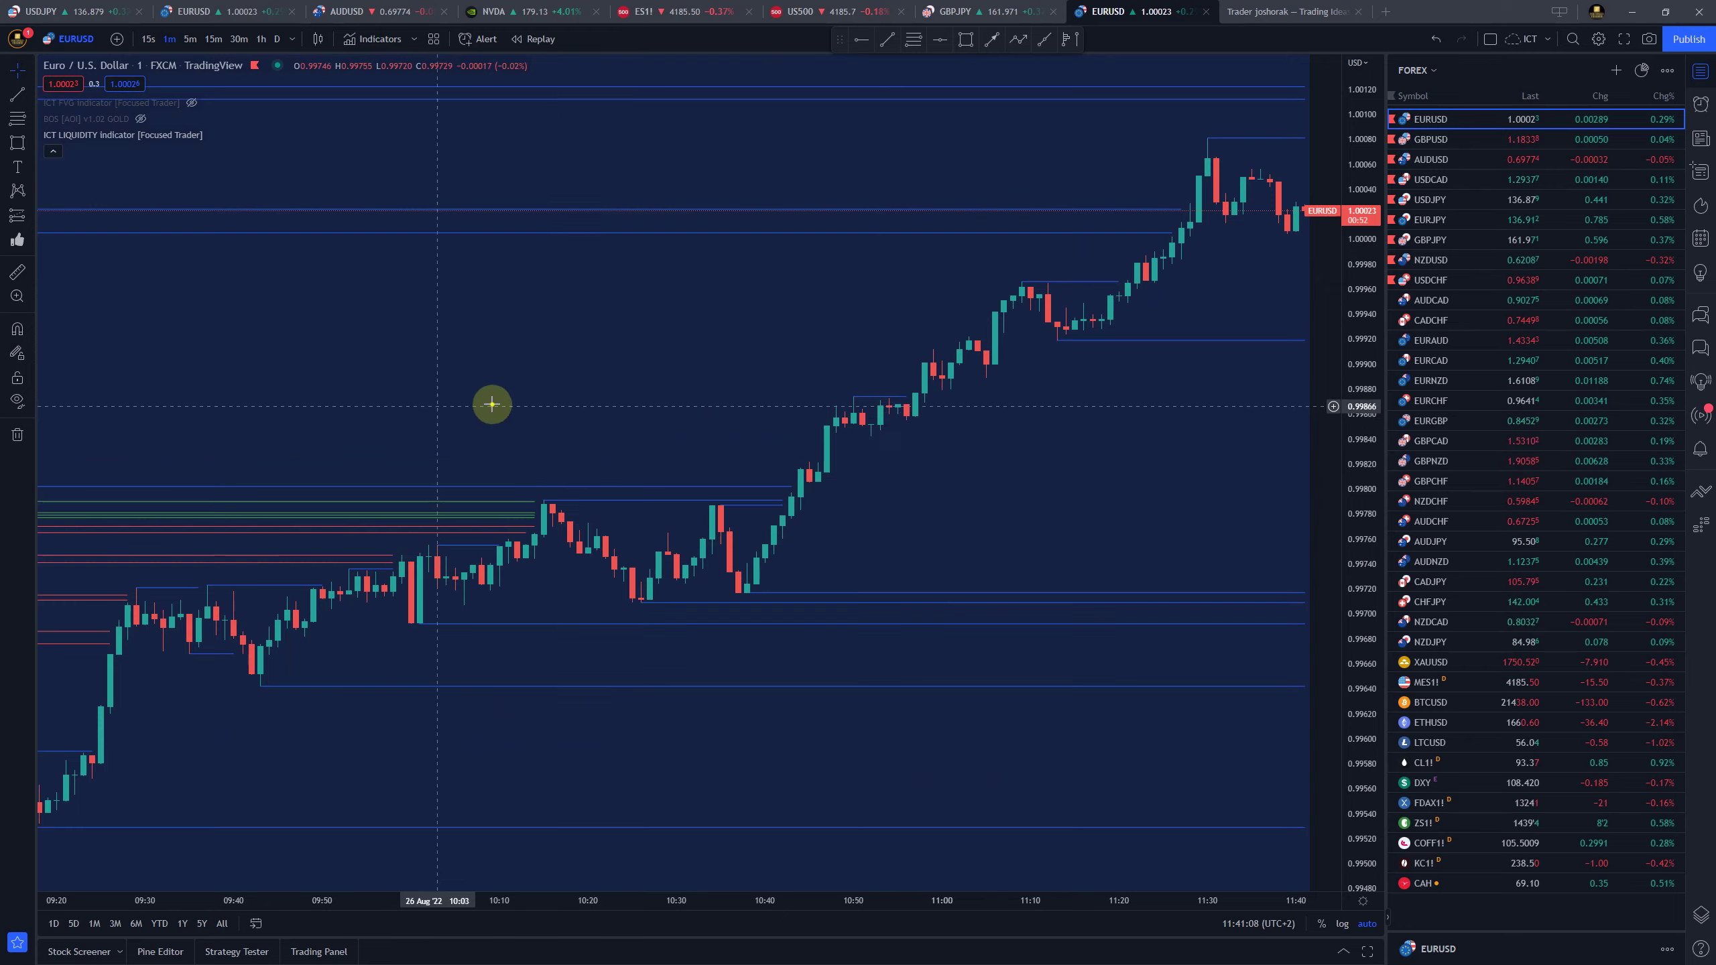
pyautogui.moveTo(491, 402); pyautogui.dragTo(727, 452)
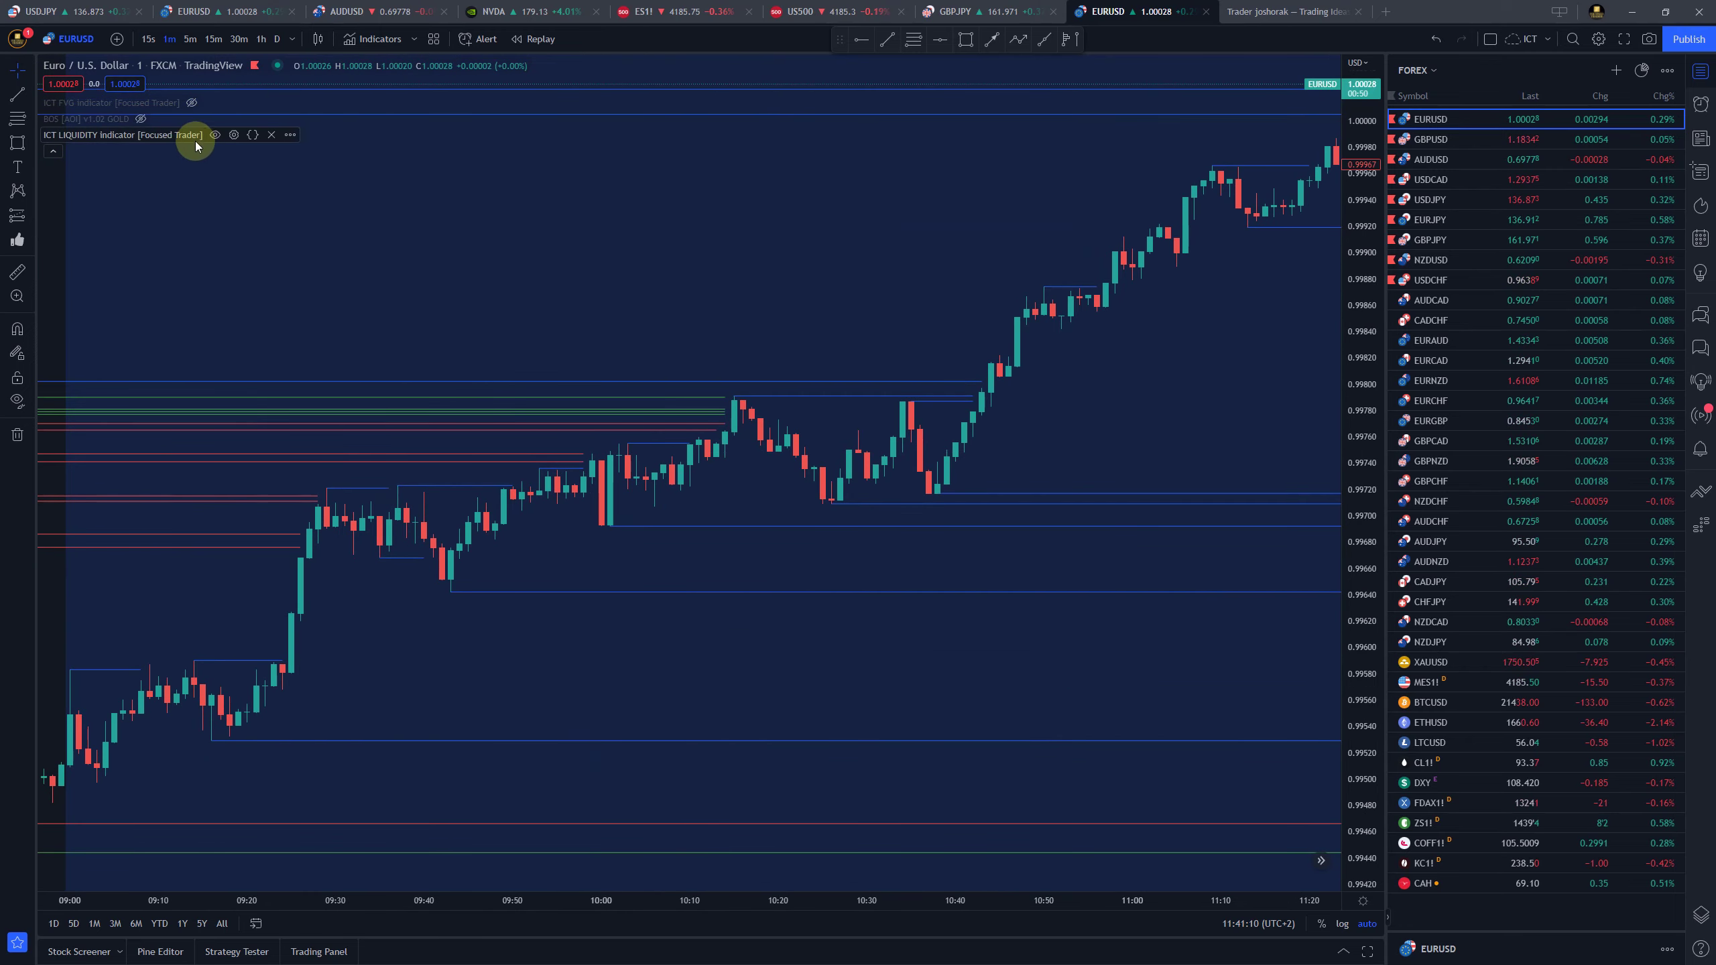
# Switch the ICT LIQUIDITY Pivots mode to Timeframe, keeping PVH/PVL at 5
pyautogui.click(234, 136)
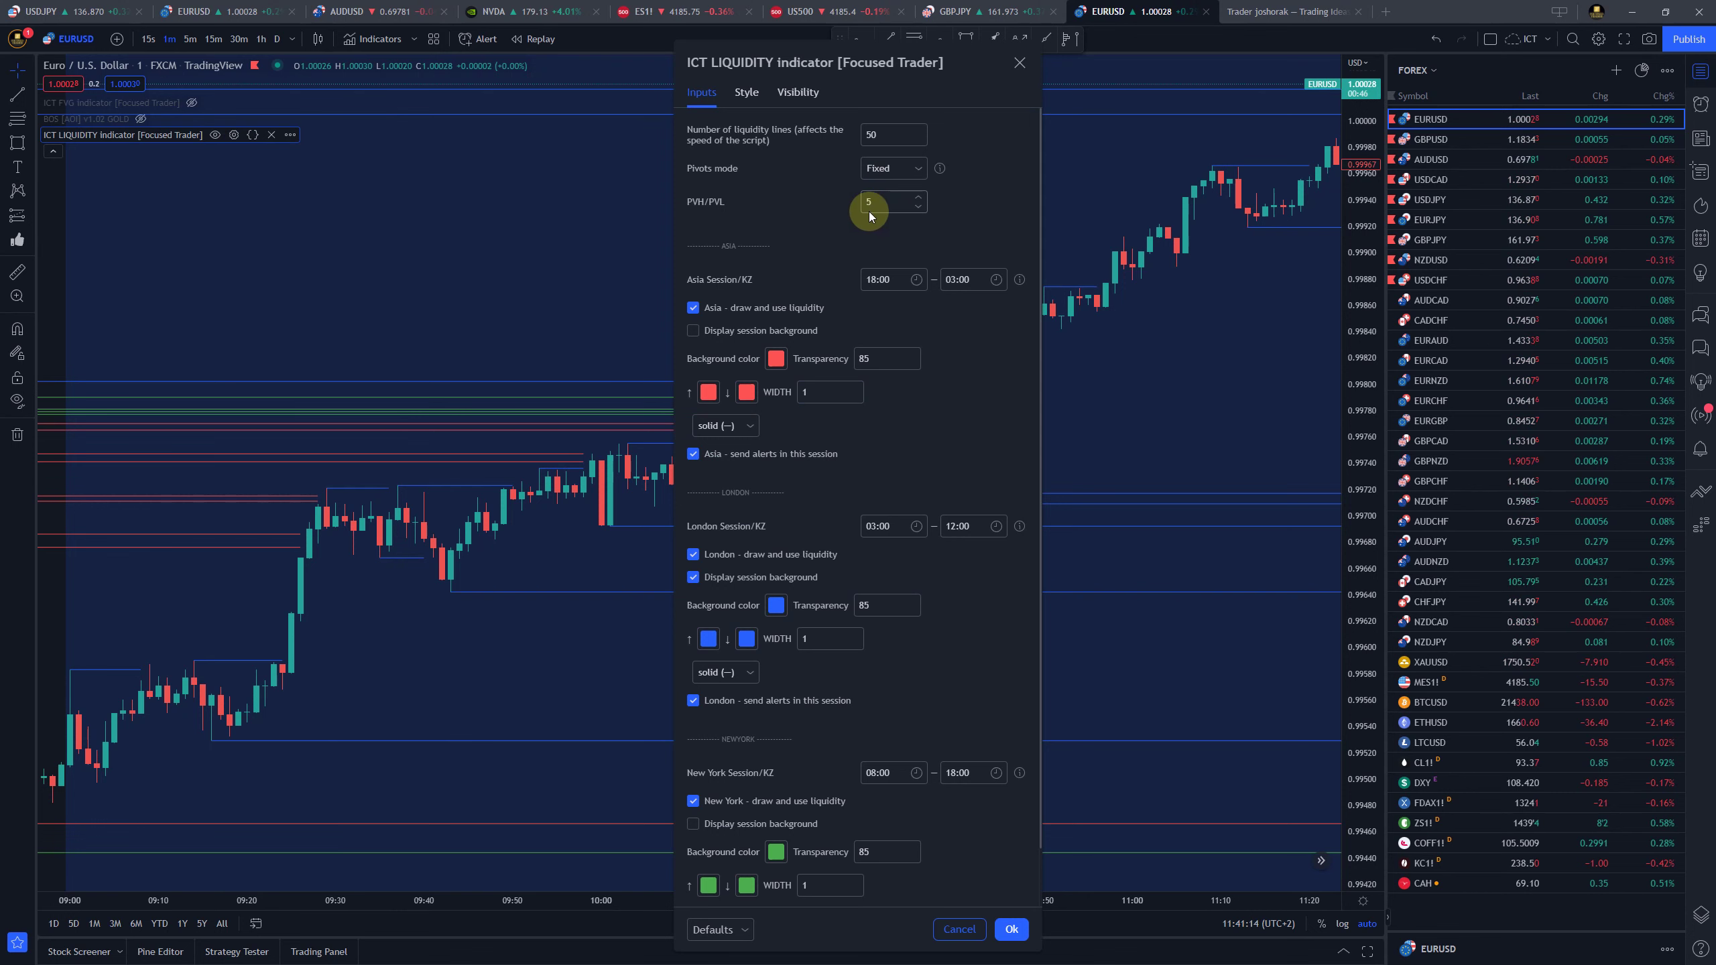
pyautogui.click(547, 346)
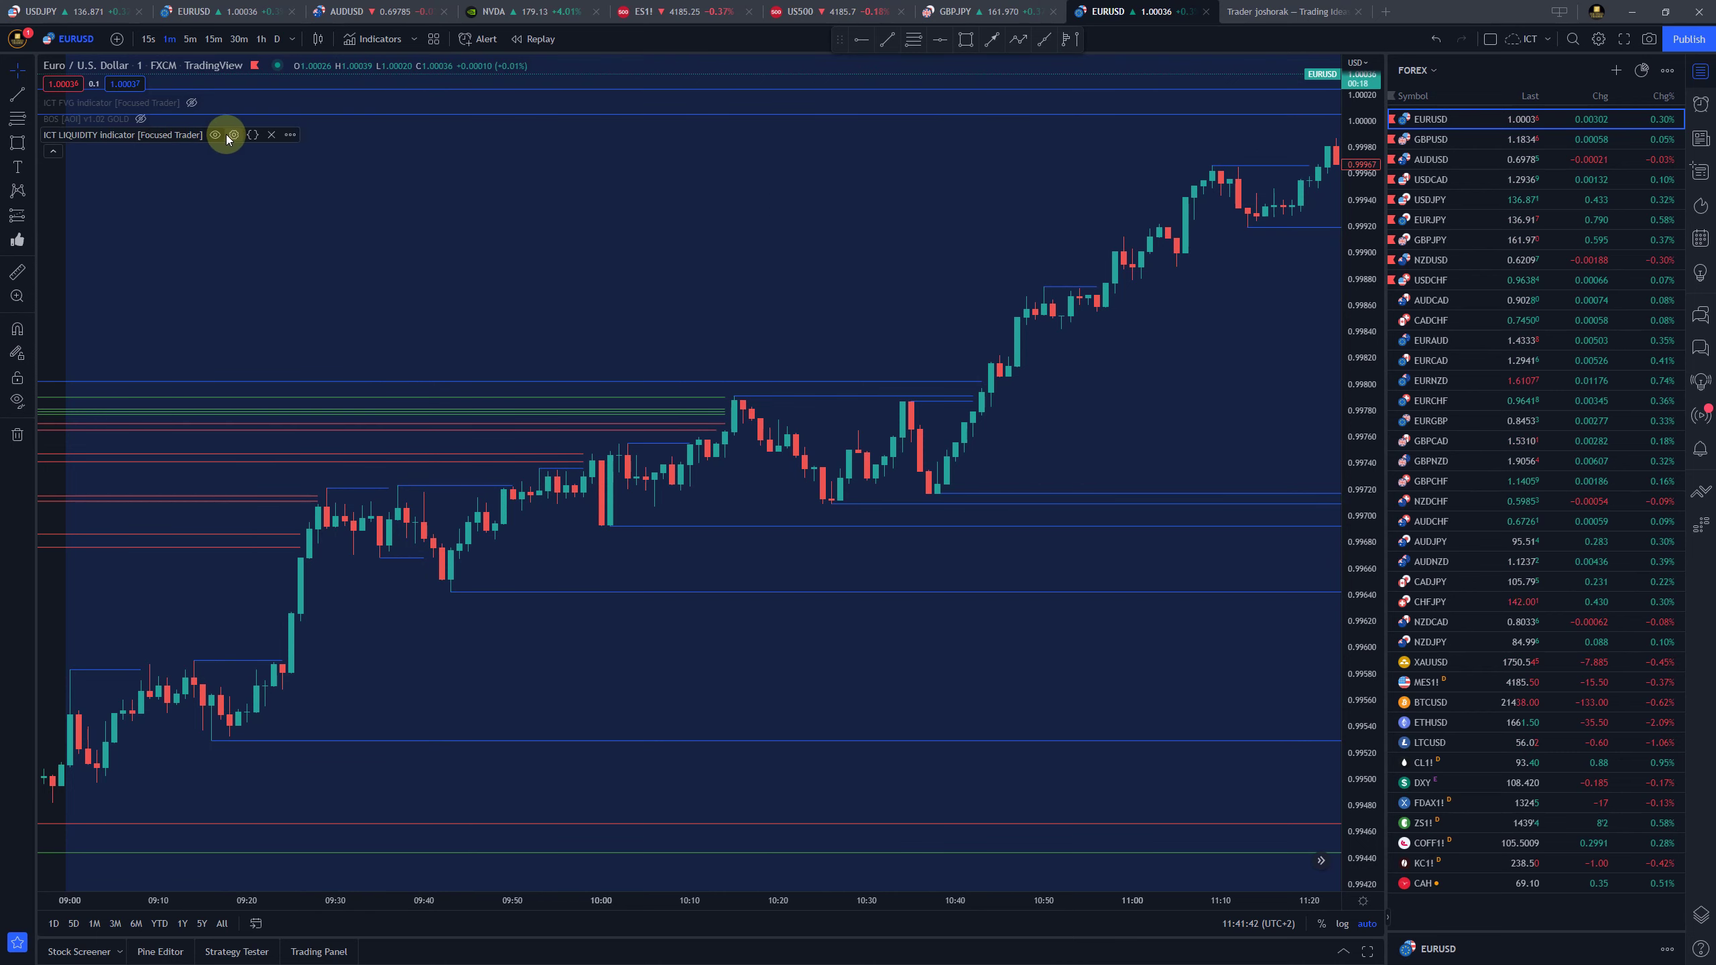
pyautogui.click(233, 134)
pyautogui.click(920, 195)
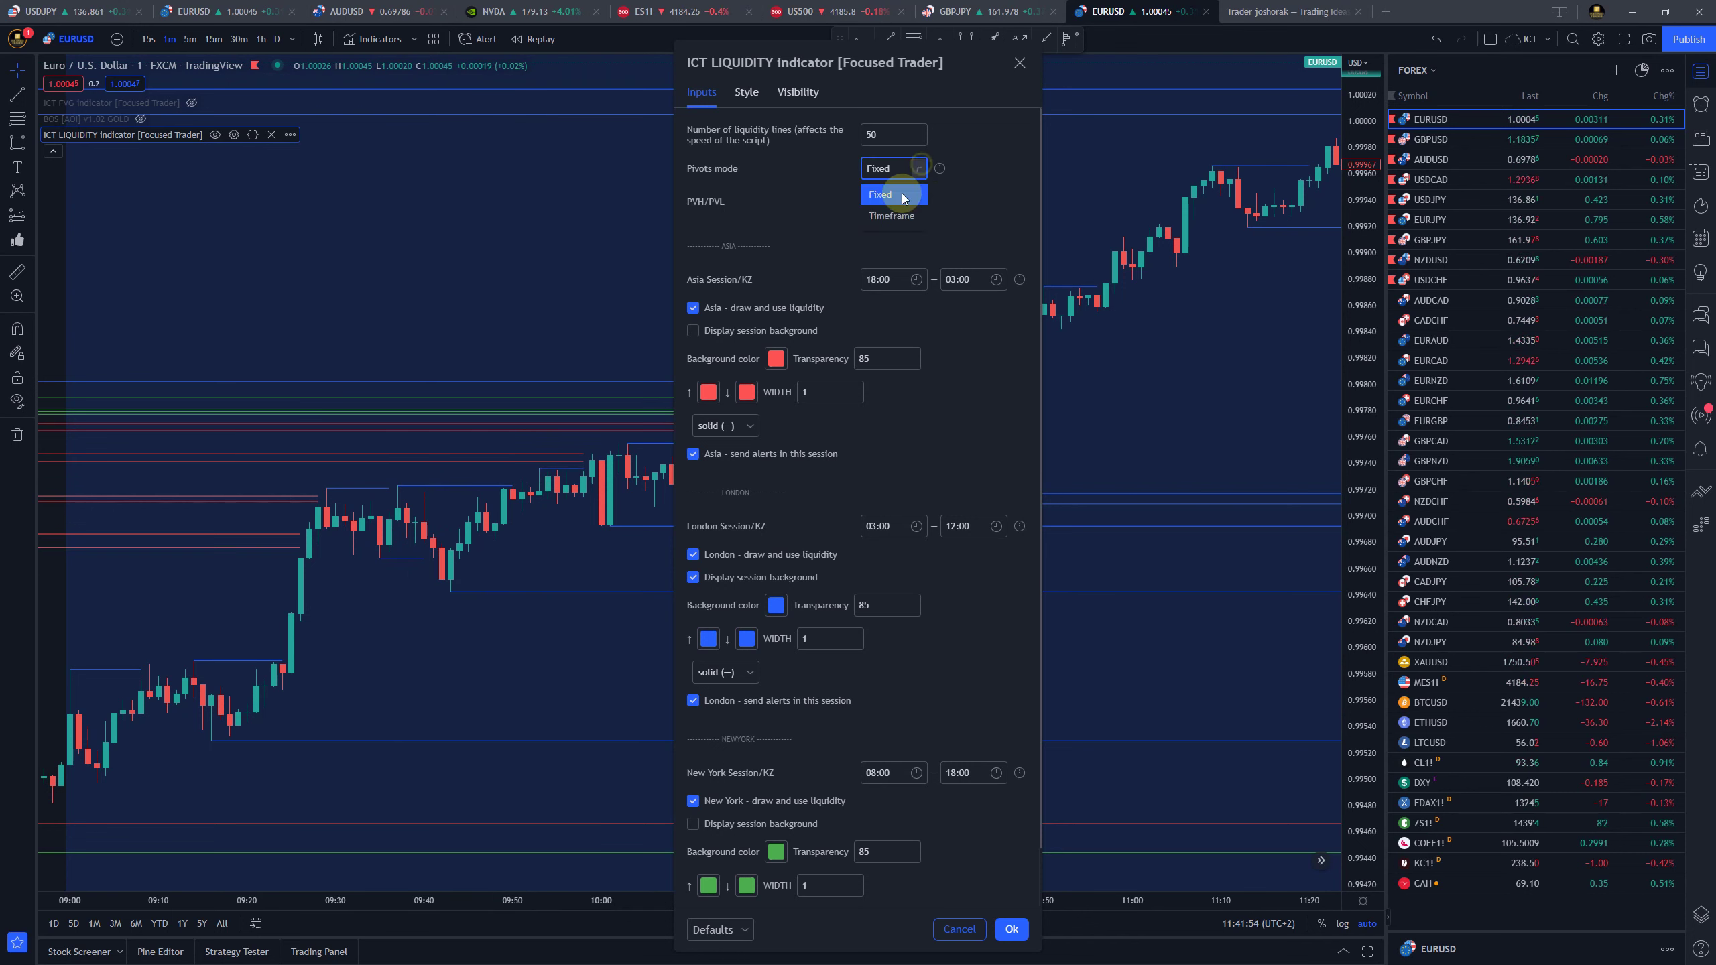
pyautogui.click(896, 216)
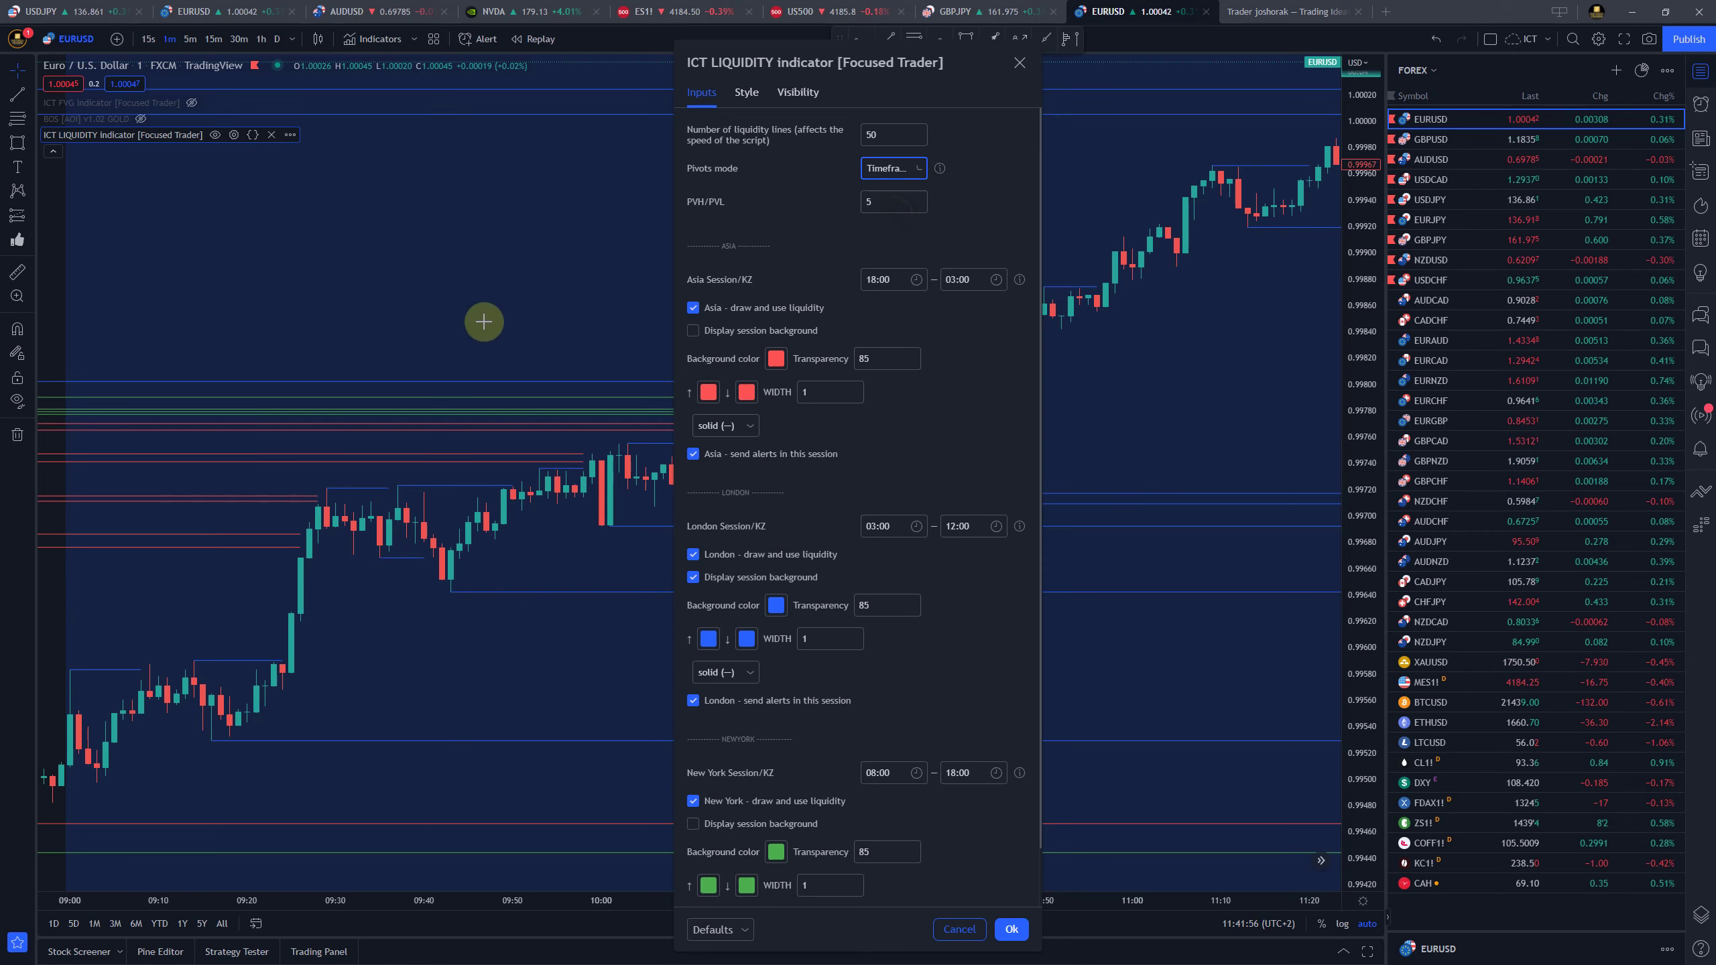
pyautogui.click(487, 322)
# Pan the chart between earlier hours and 12:30 to compare the liquidity lines
pyautogui.scroll(-5, 732, 406)
pyautogui.moveTo(938, 475); pyautogui.dragTo(718, 612)
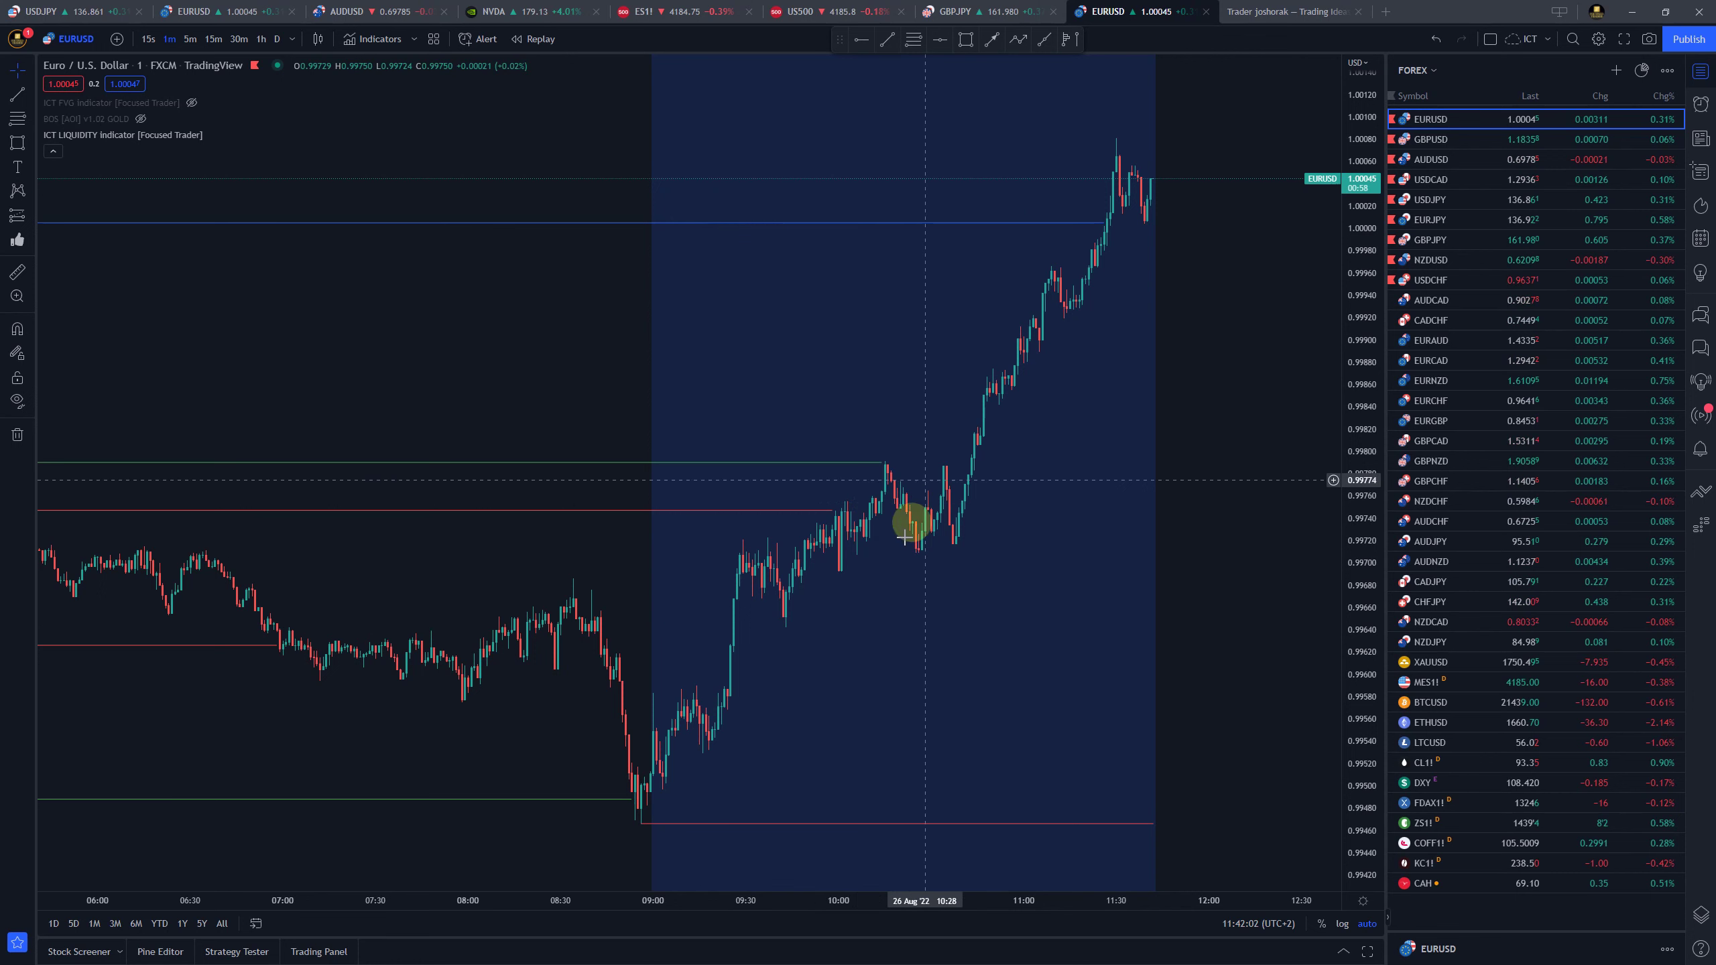
pyautogui.moveTo(828, 553); pyautogui.dragTo(948, 493)
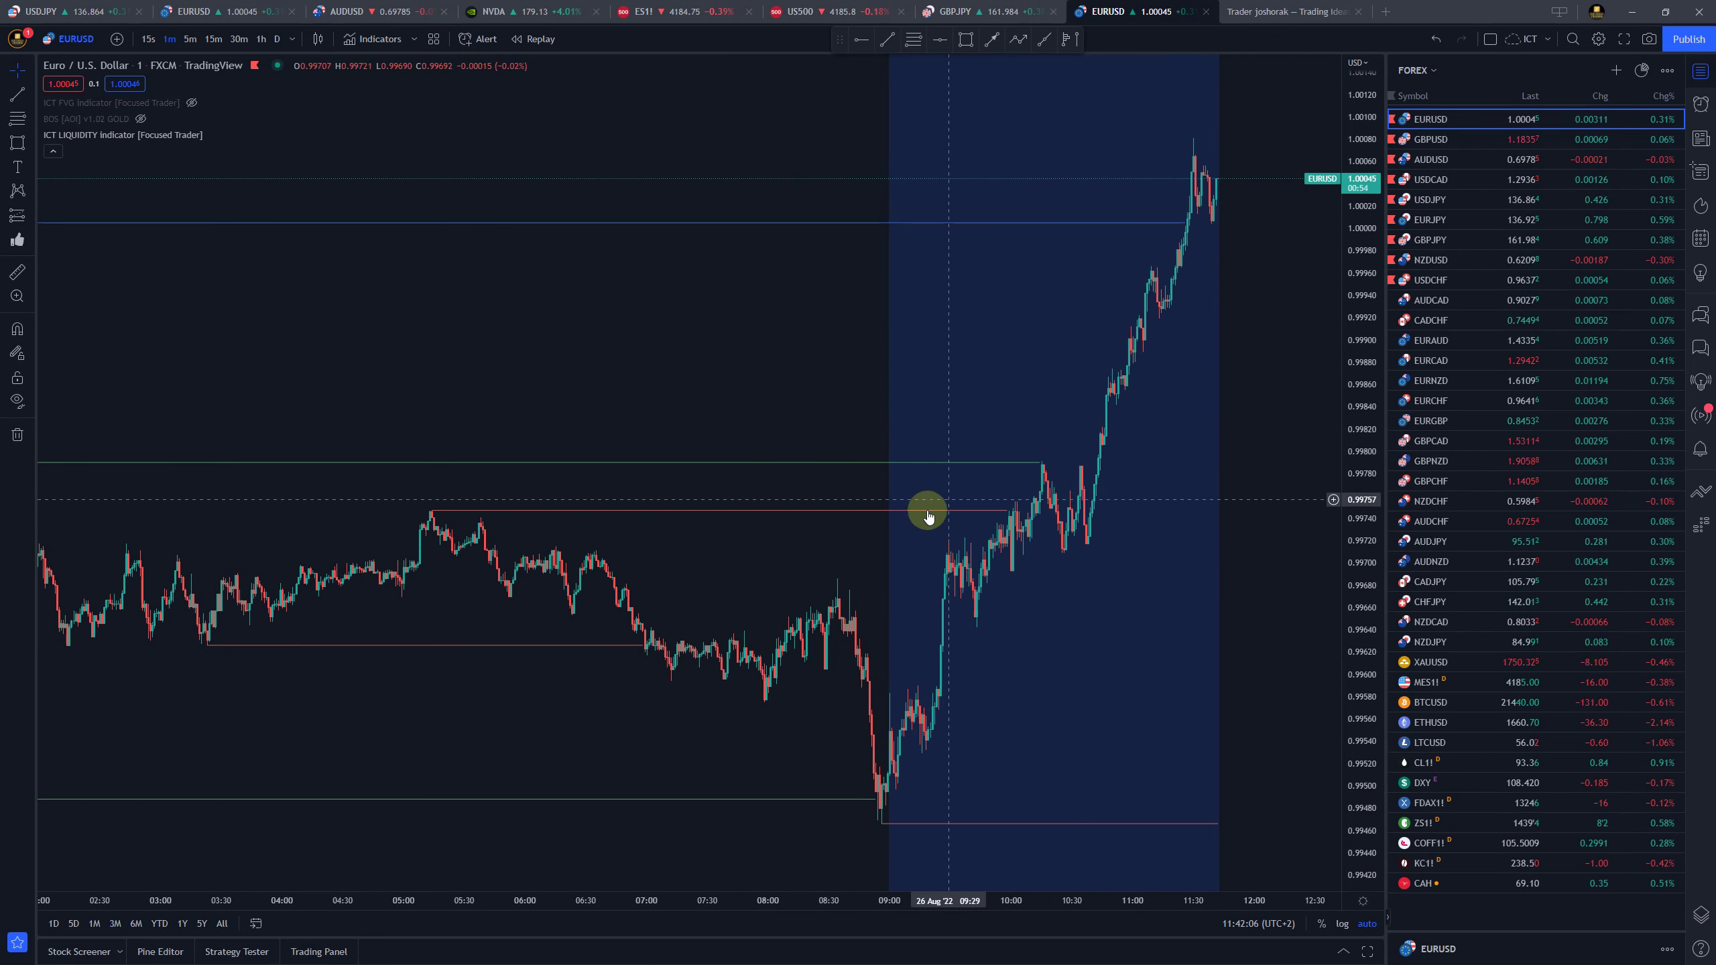
pyautogui.scroll(-3, 926, 510)
pyautogui.moveTo(932, 326); pyautogui.dragTo(188, 242)
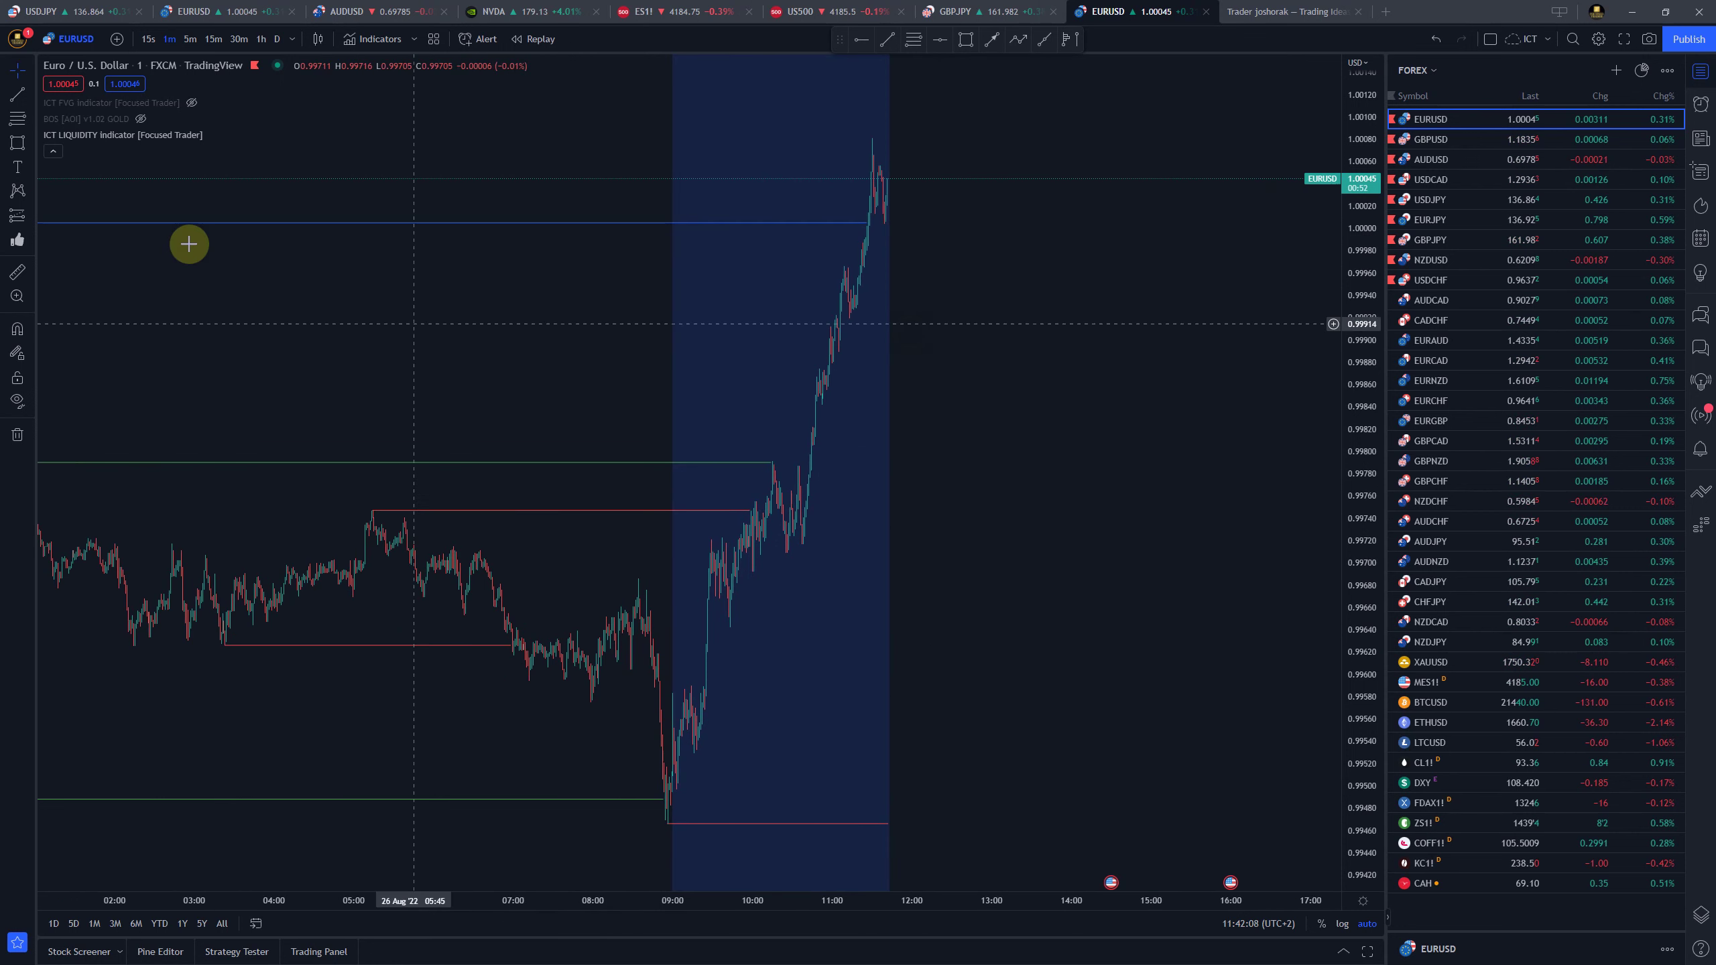
# Set Pivots mode back to Fixed and bring the 09:00 rally's liquidity lines into view
pyautogui.click(233, 135)
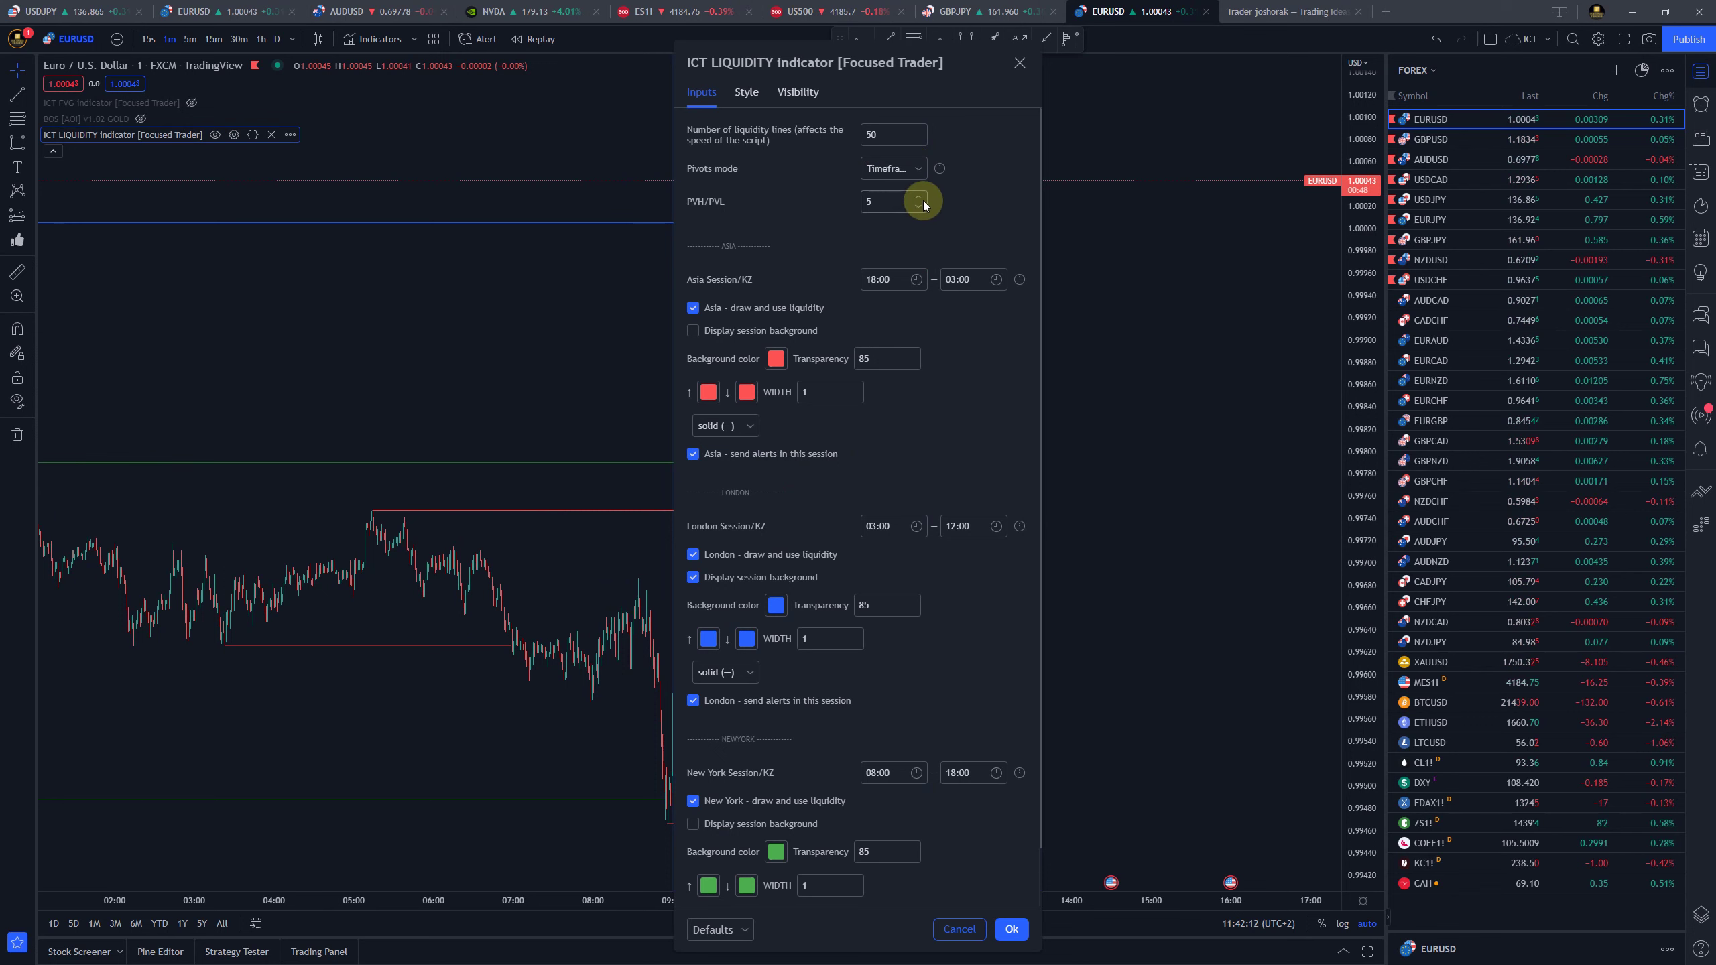
pyautogui.click(912, 174)
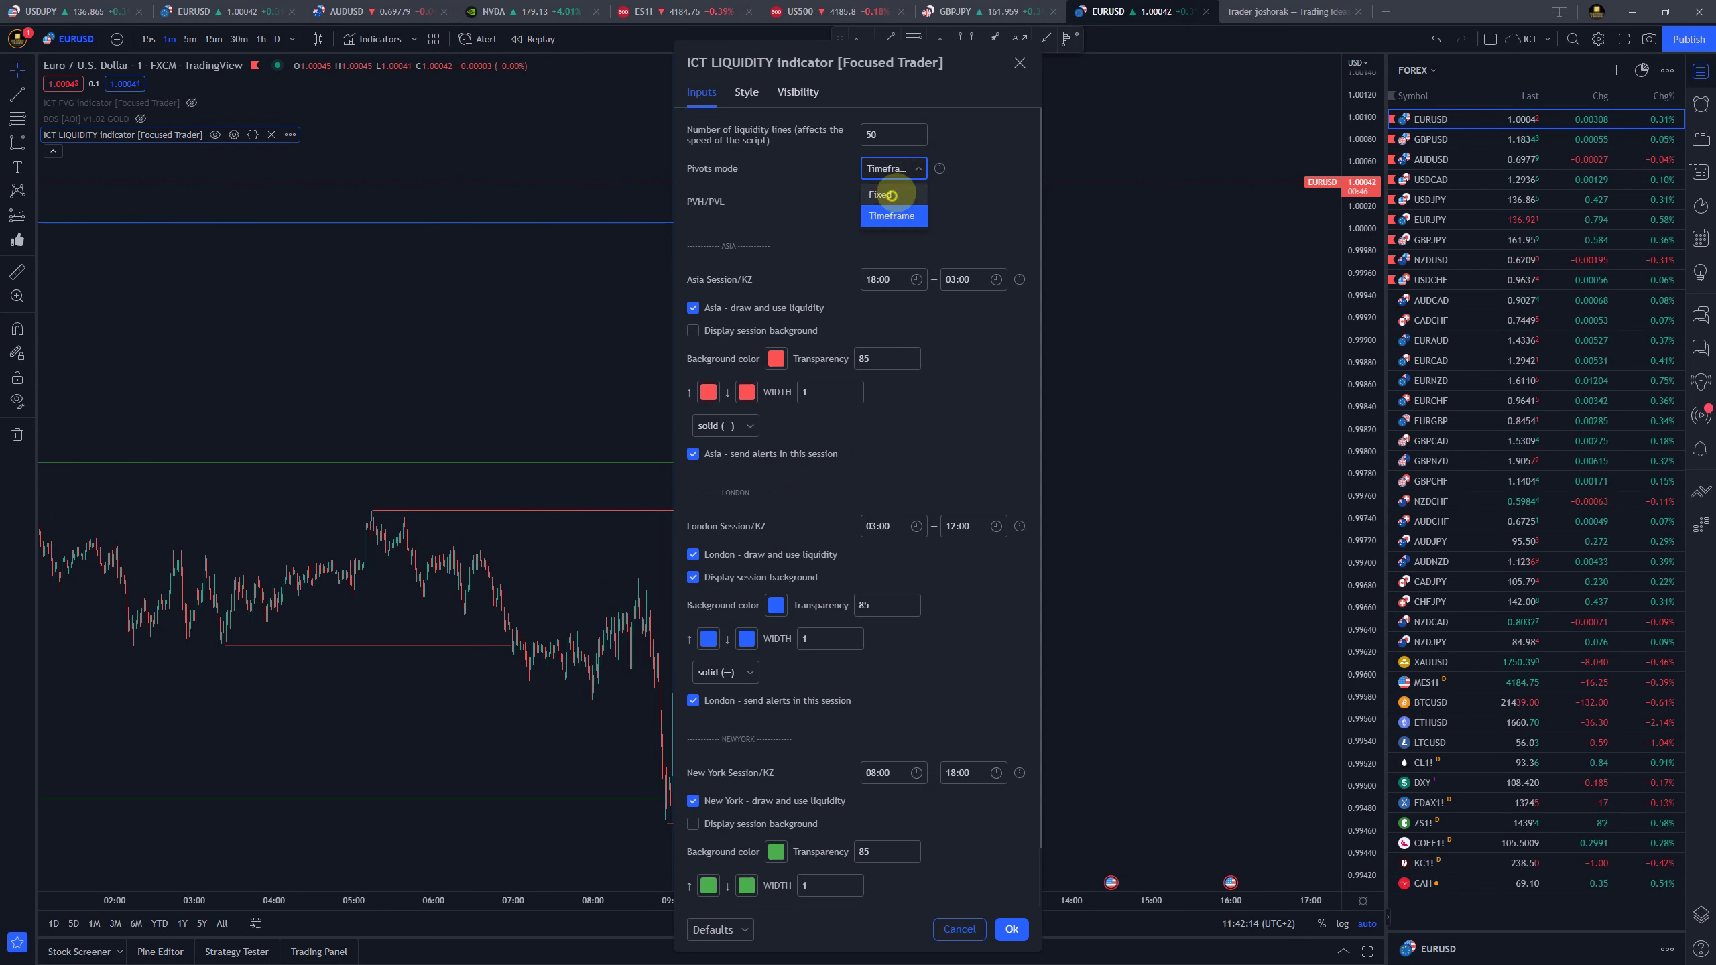
pyautogui.click(884, 192)
pyautogui.click(1011, 68)
pyautogui.scroll(4, 1027, 659)
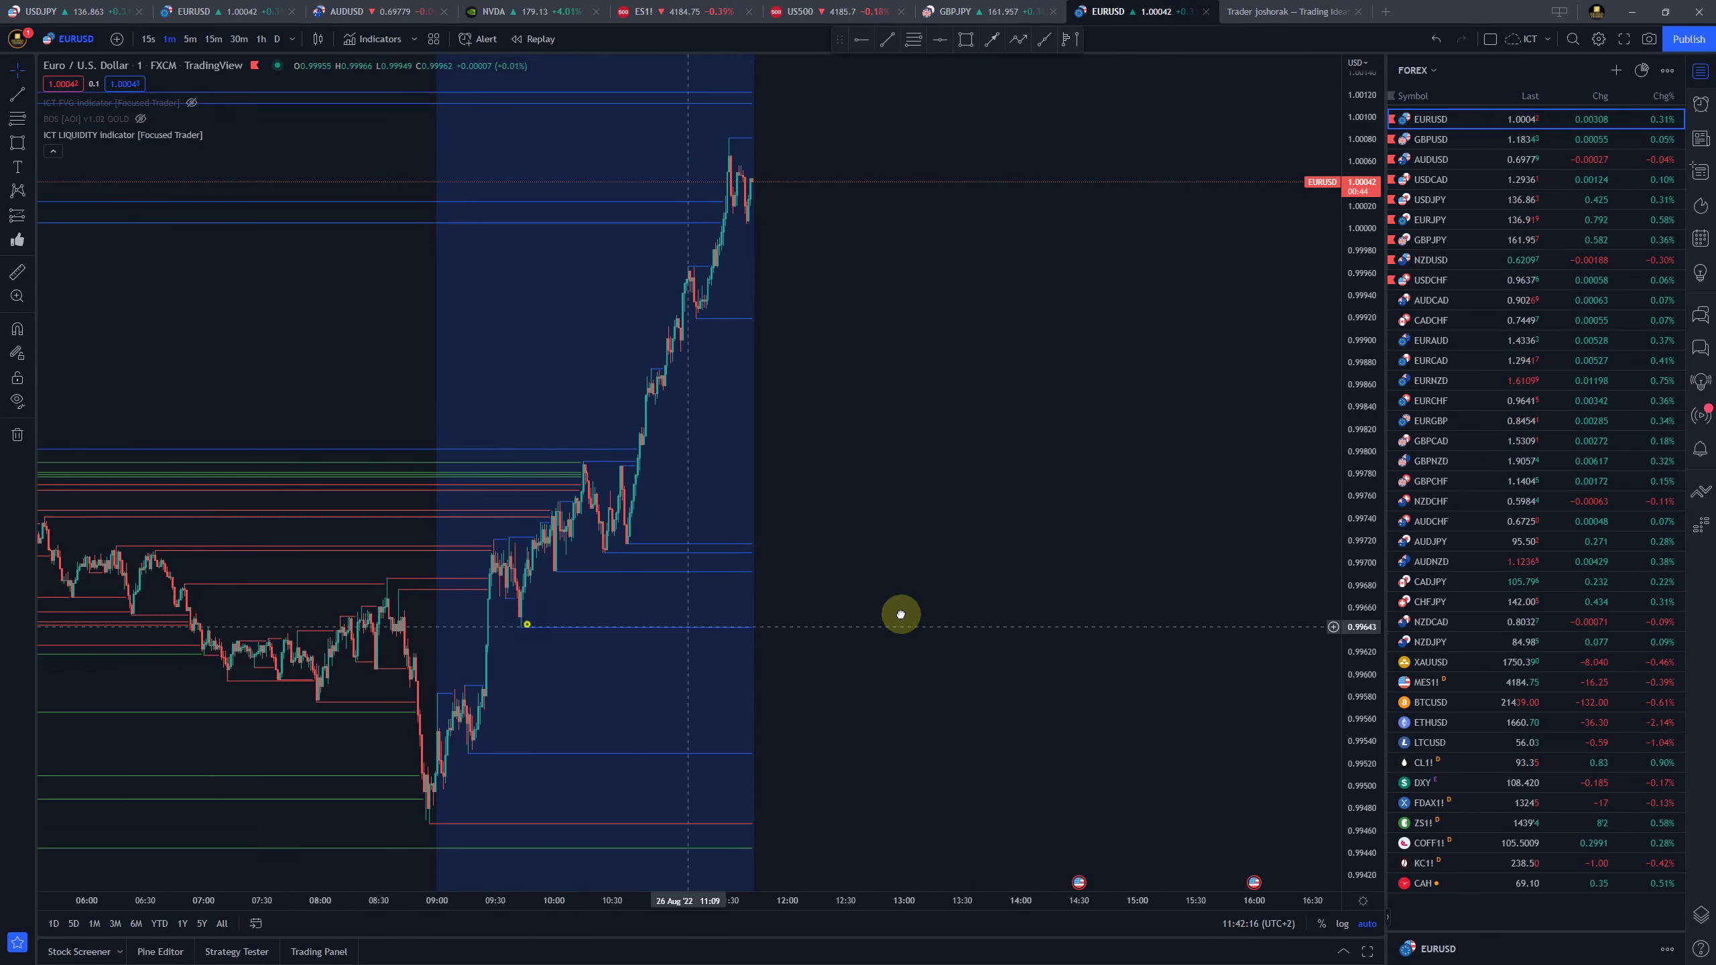
pyautogui.moveTo(396, 399); pyautogui.dragTo(775, 395)
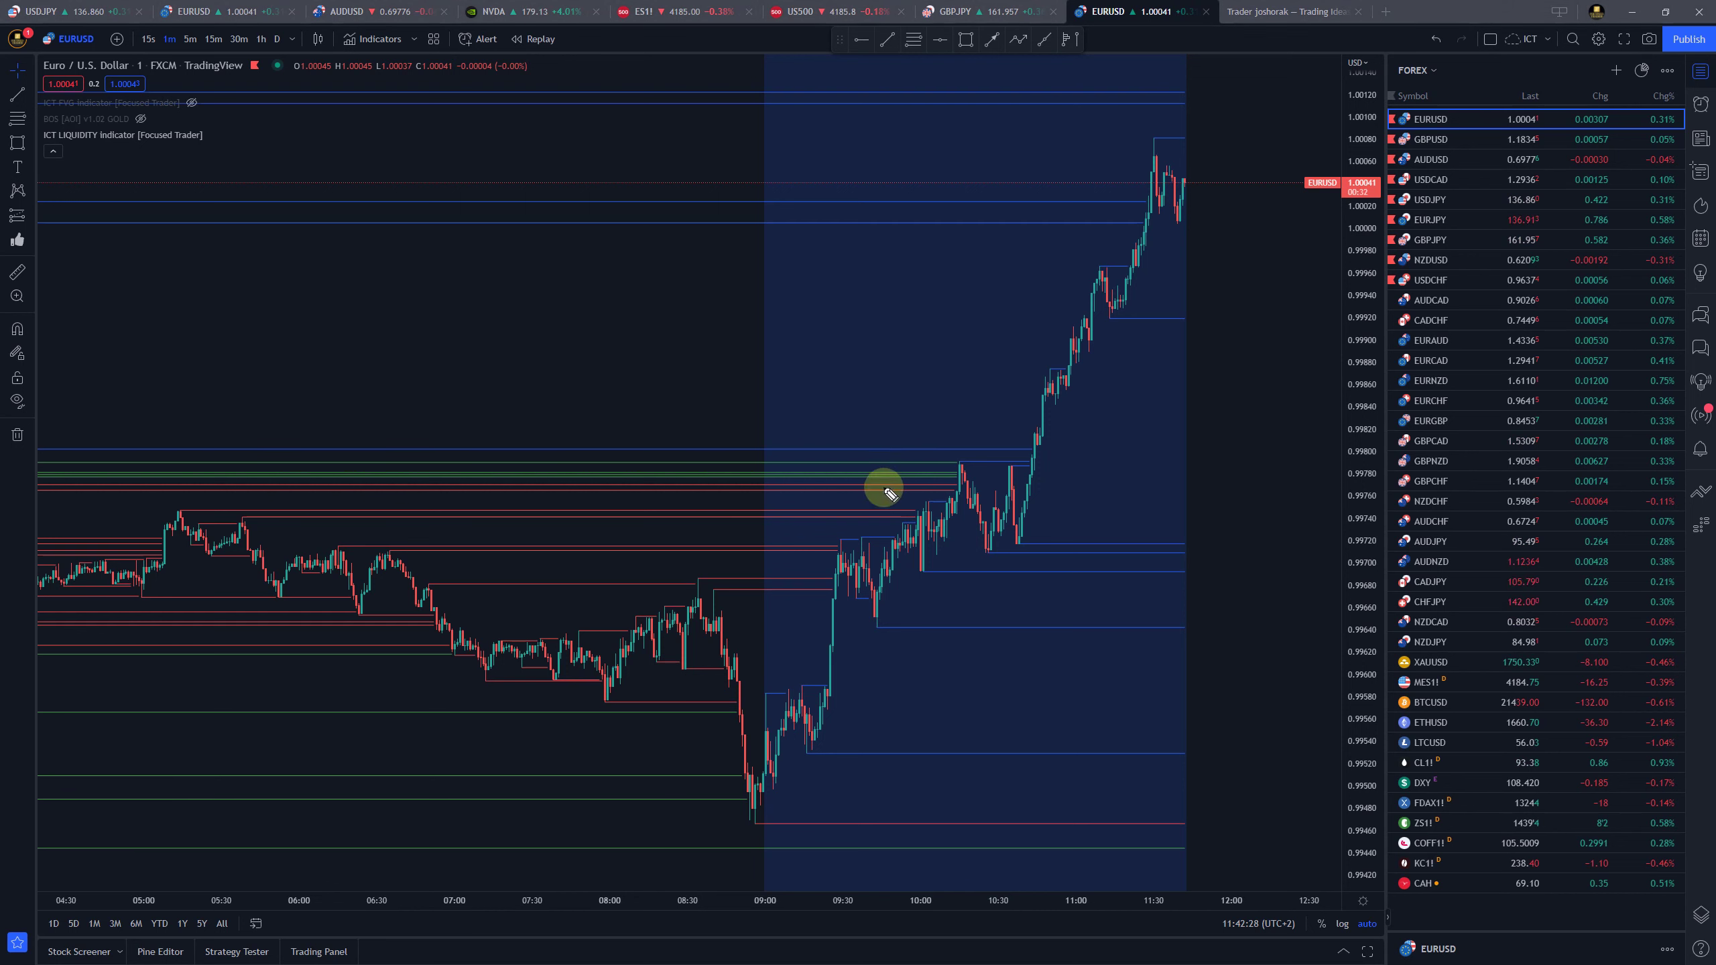
# Sketch yellow circles and strokes around the 09:30 liquidity lines and 09:00 low, then erase all drawings
pyautogui.moveTo(855, 436)
pyautogui.mouseDown()
pyautogui.moveTo(804, 521)
pyautogui.moveTo(835, 422)
pyautogui.mouseUp()
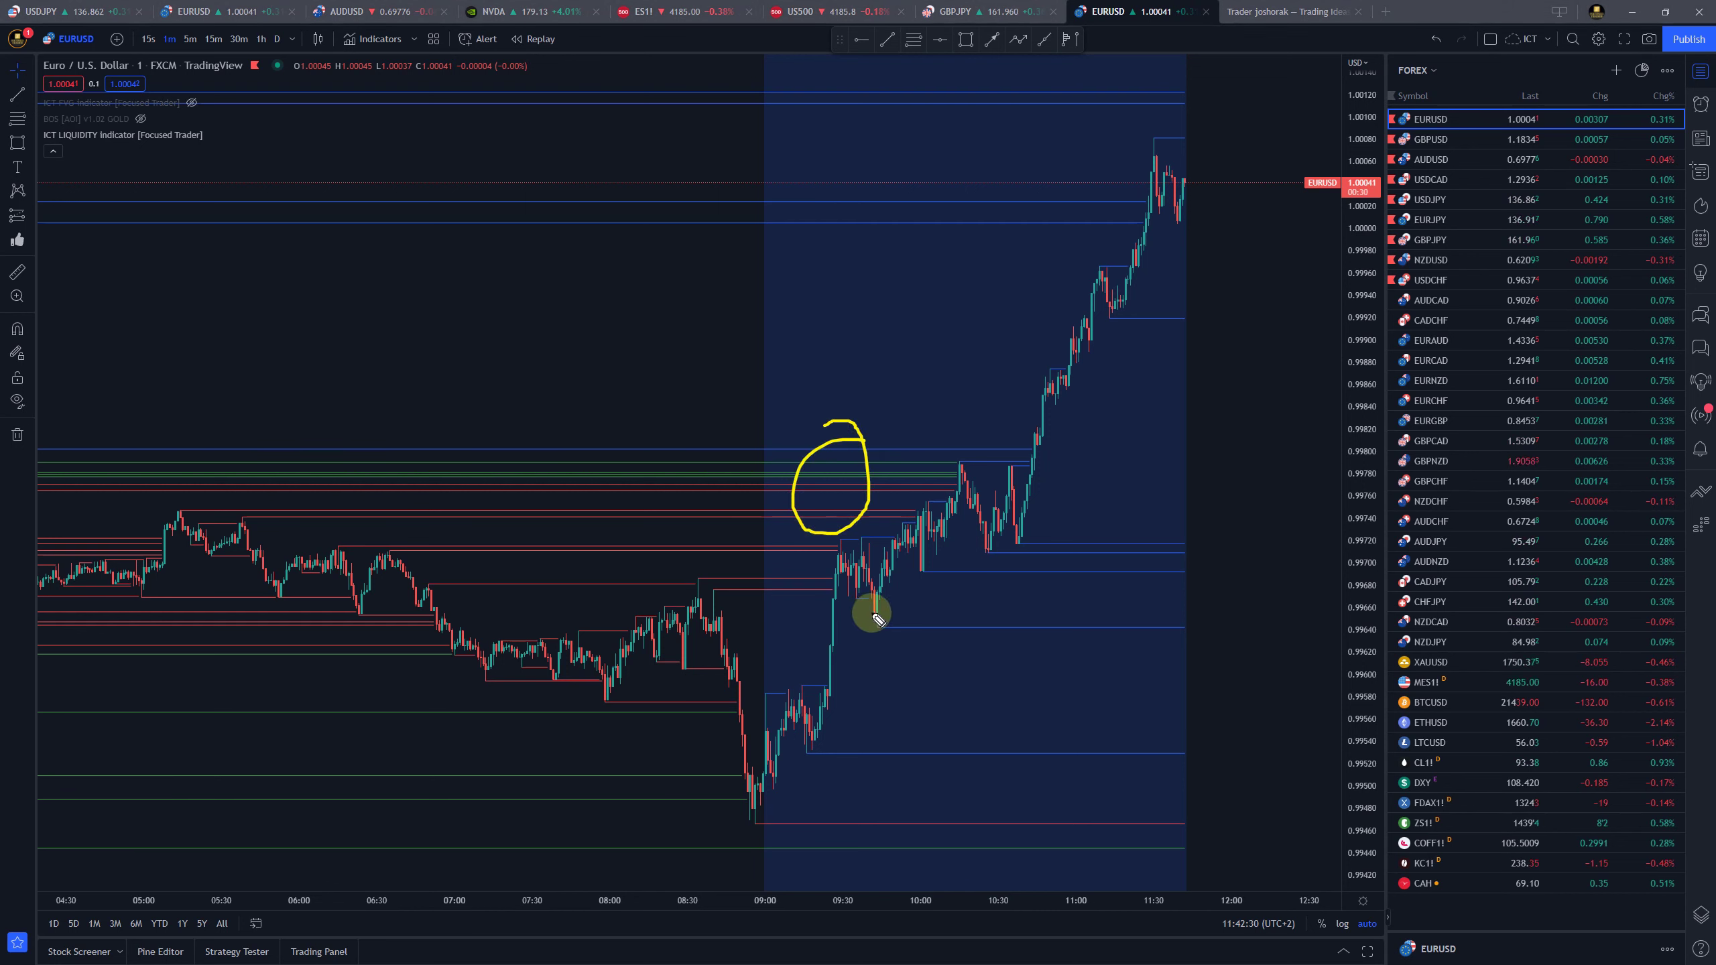
pyautogui.moveTo(854, 549)
pyautogui.mouseDown()
pyautogui.moveTo(874, 608)
pyautogui.moveTo(914, 546)
pyautogui.mouseUp()
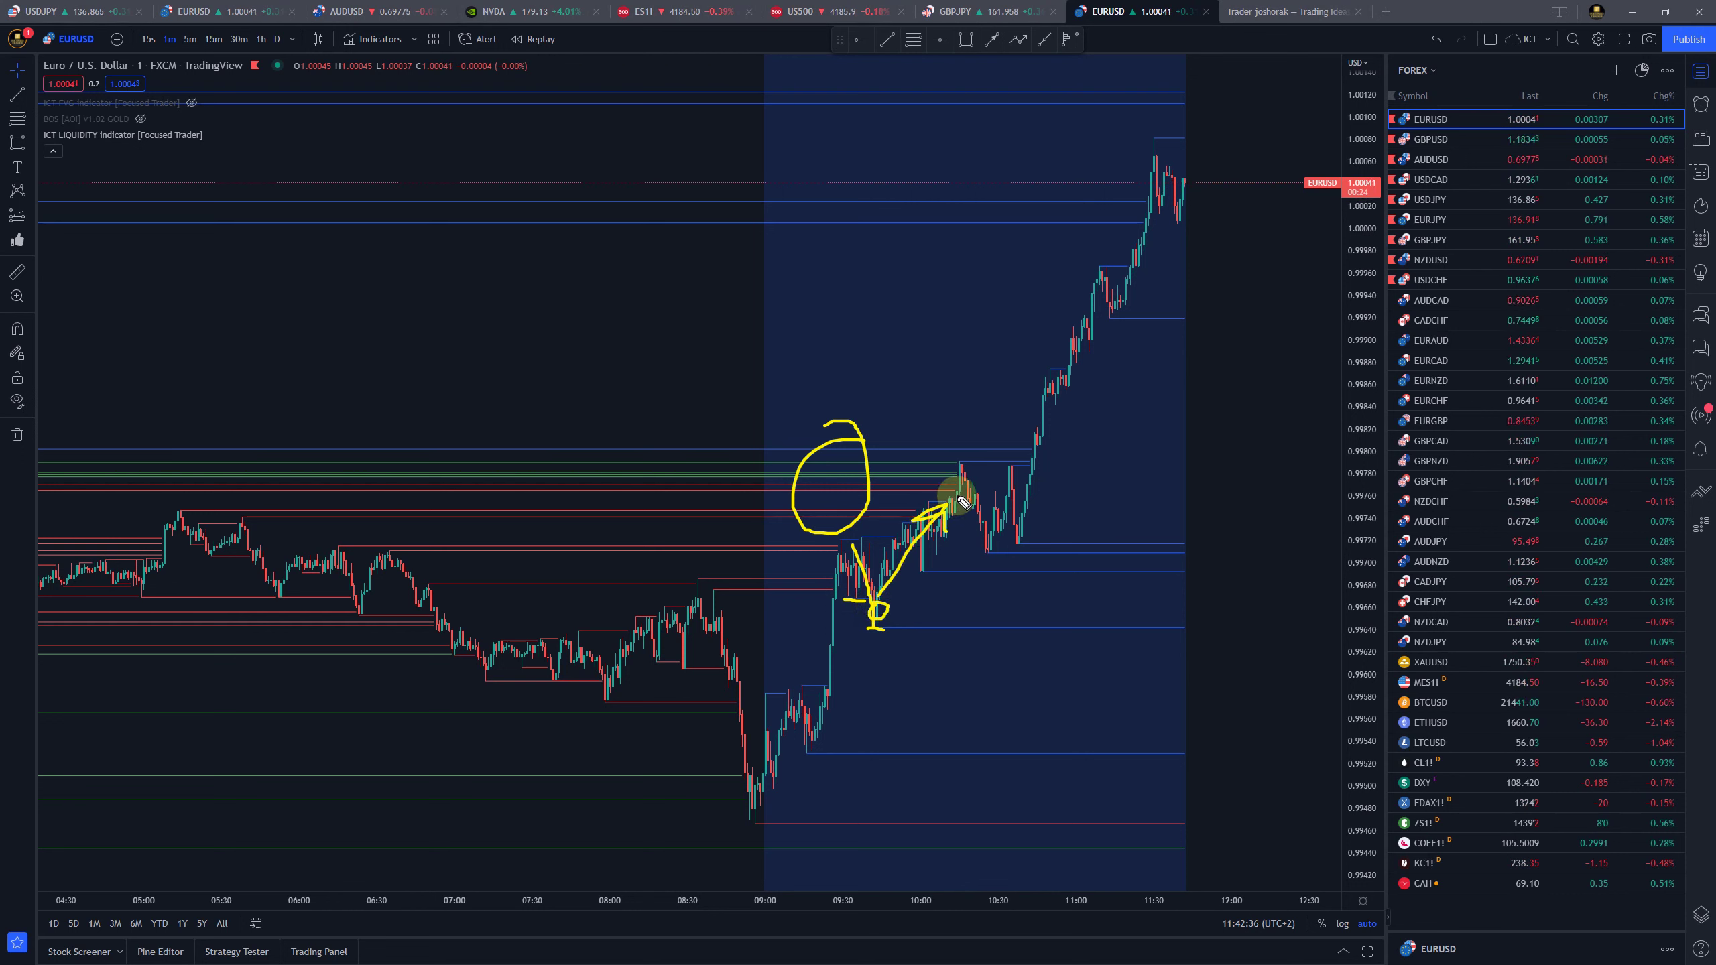
pyautogui.moveTo(968, 477)
pyautogui.mouseDown()
pyautogui.moveTo(946, 541)
pyautogui.moveTo(906, 512)
pyautogui.mouseUp()
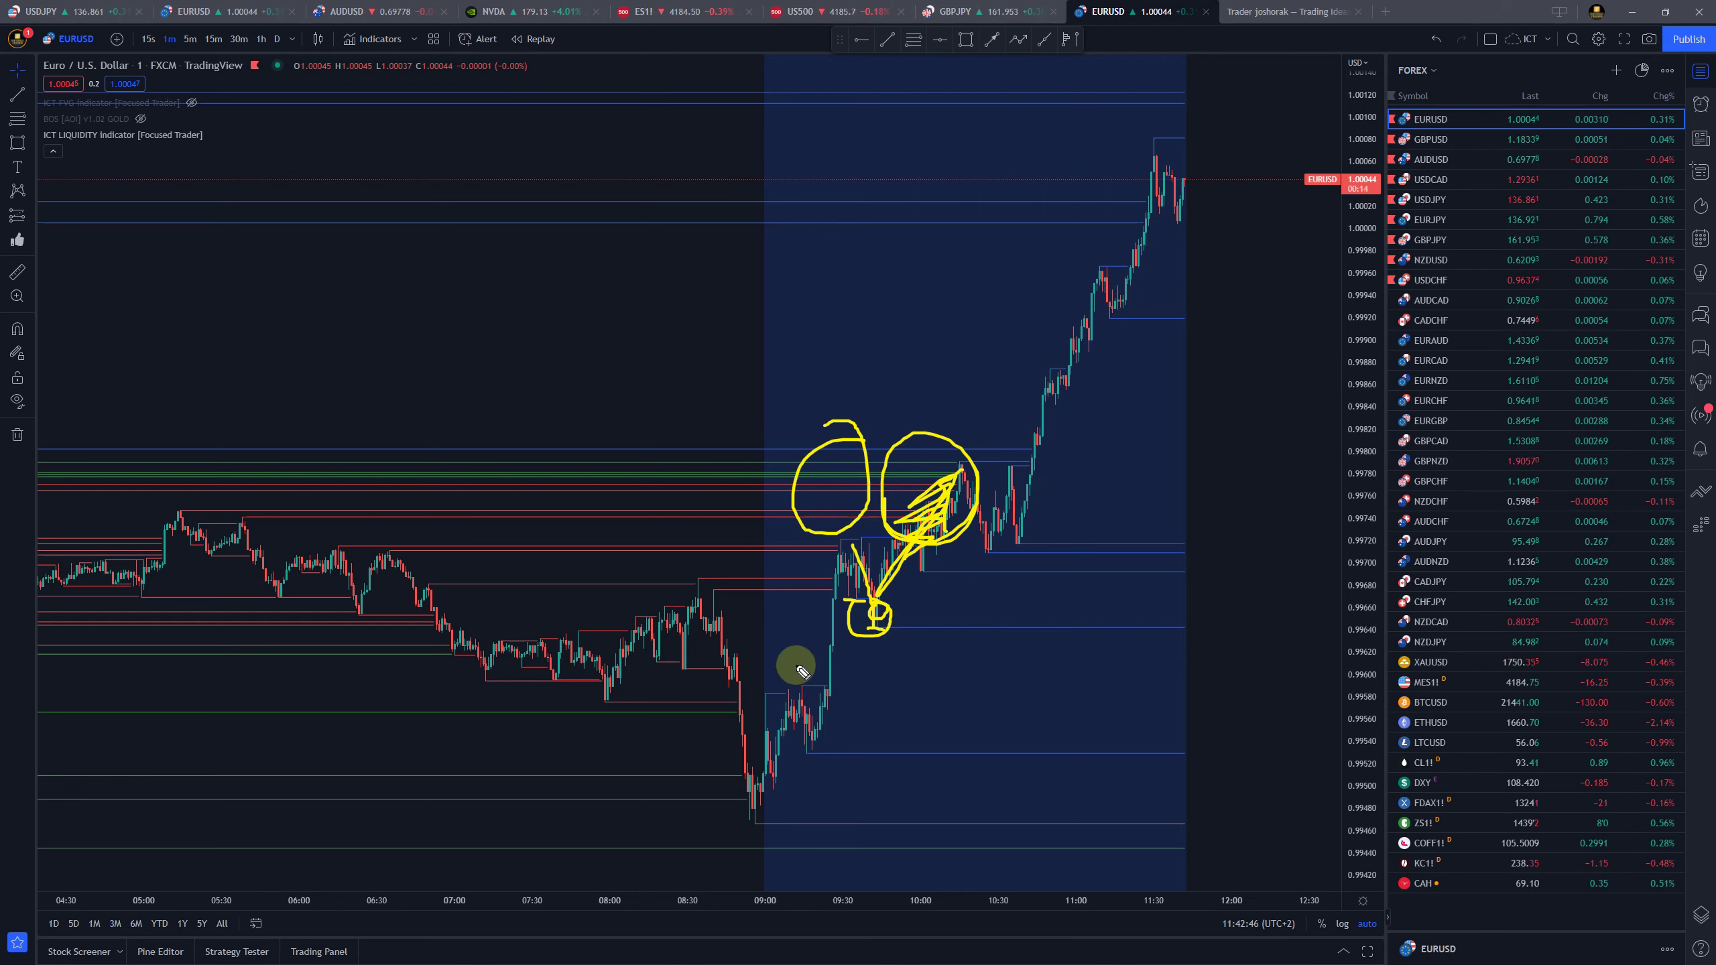
pyautogui.moveTo(726, 641)
pyautogui.mouseDown()
pyautogui.moveTo(765, 821)
pyautogui.moveTo(800, 767)
pyautogui.moveTo(716, 804)
pyautogui.moveTo(734, 762)
pyautogui.moveTo(814, 710)
pyautogui.moveTo(807, 590)
pyautogui.mouseUp()
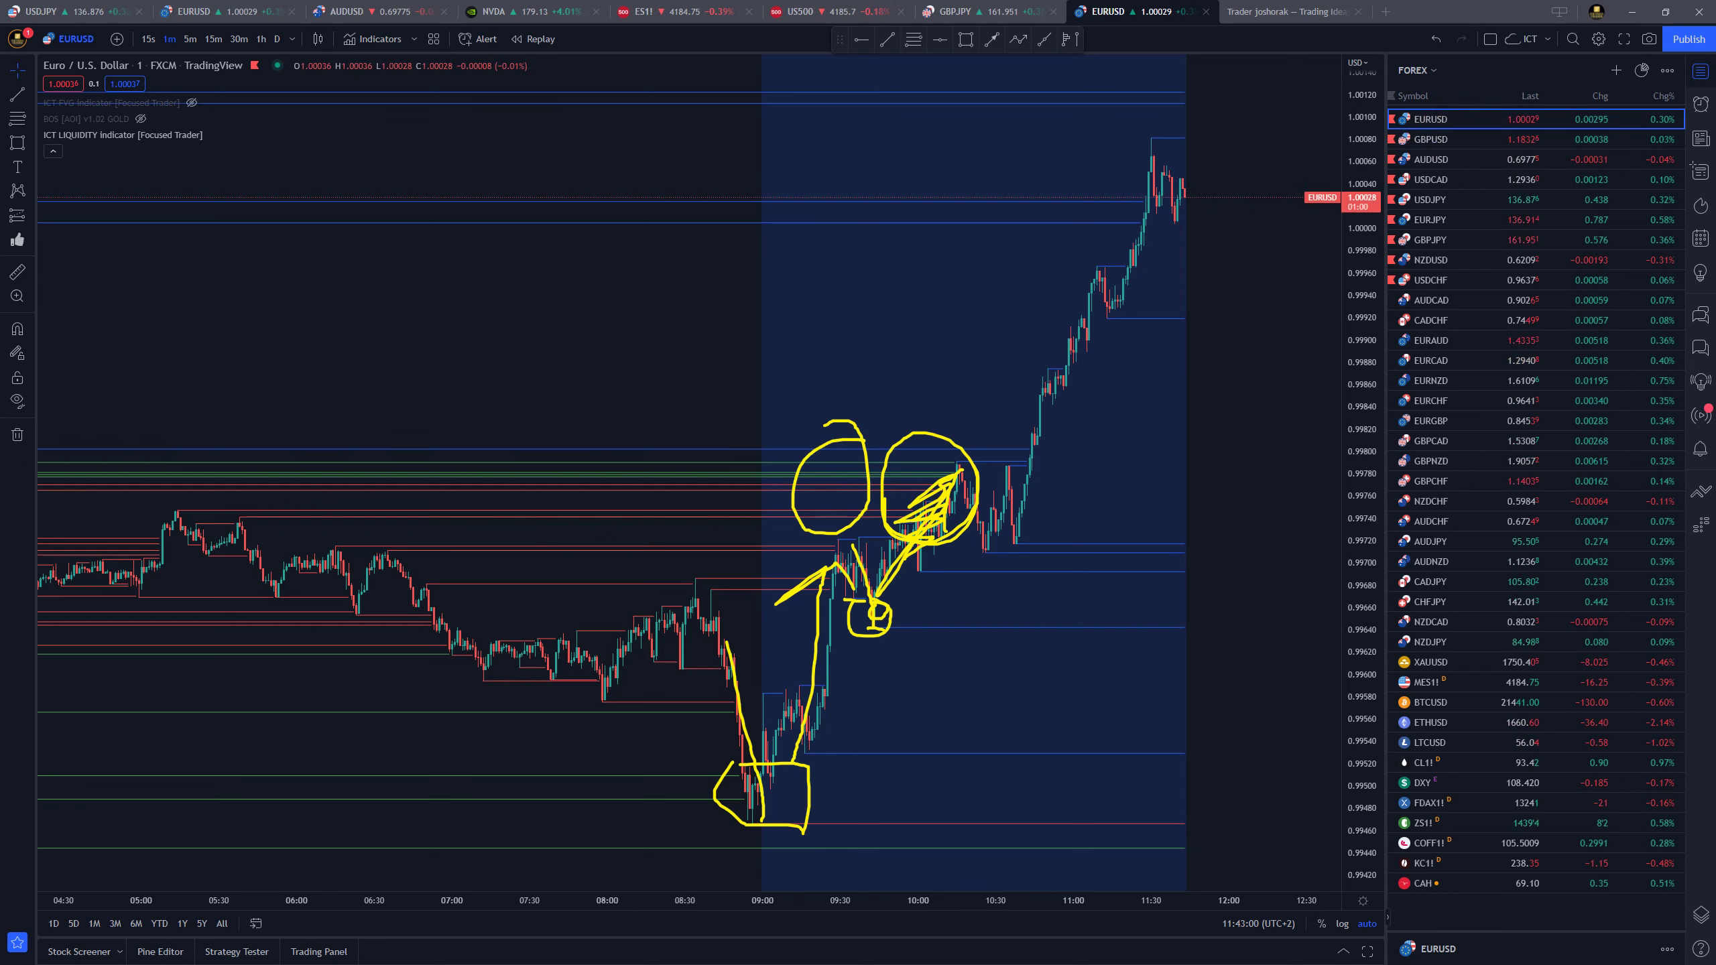
pyautogui.press('Escape')
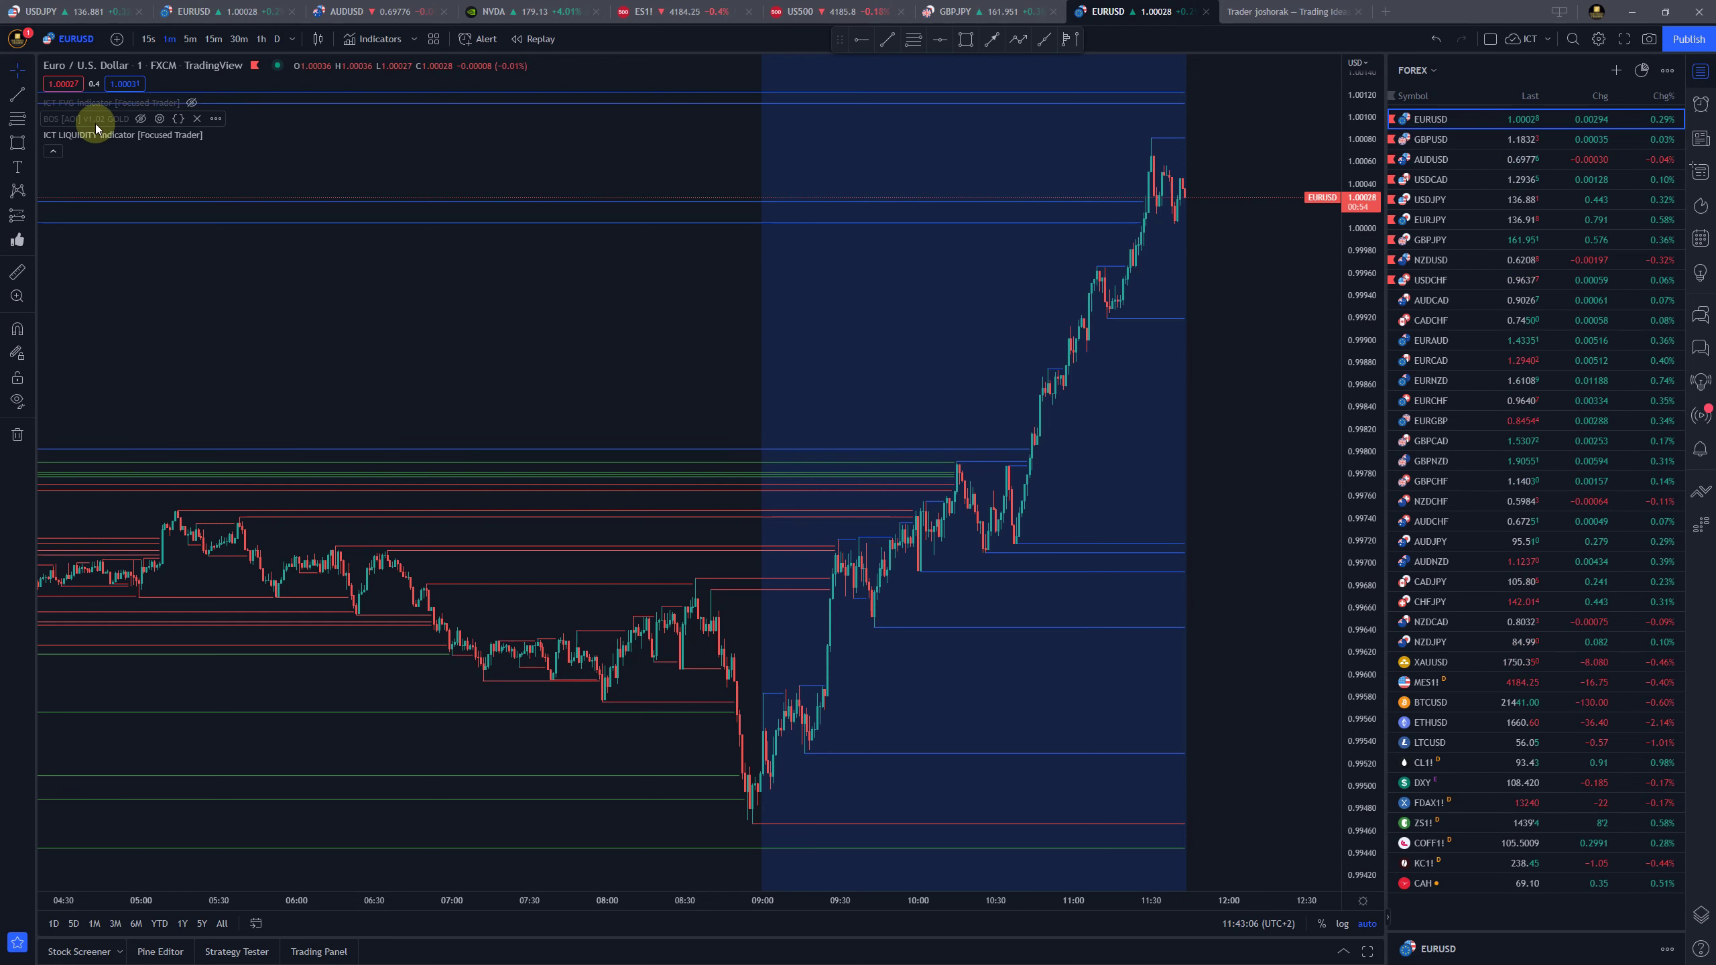
# Turn on the Asia session background shading in the ICT LIQUIDITY settings
pyautogui.click(232, 135)
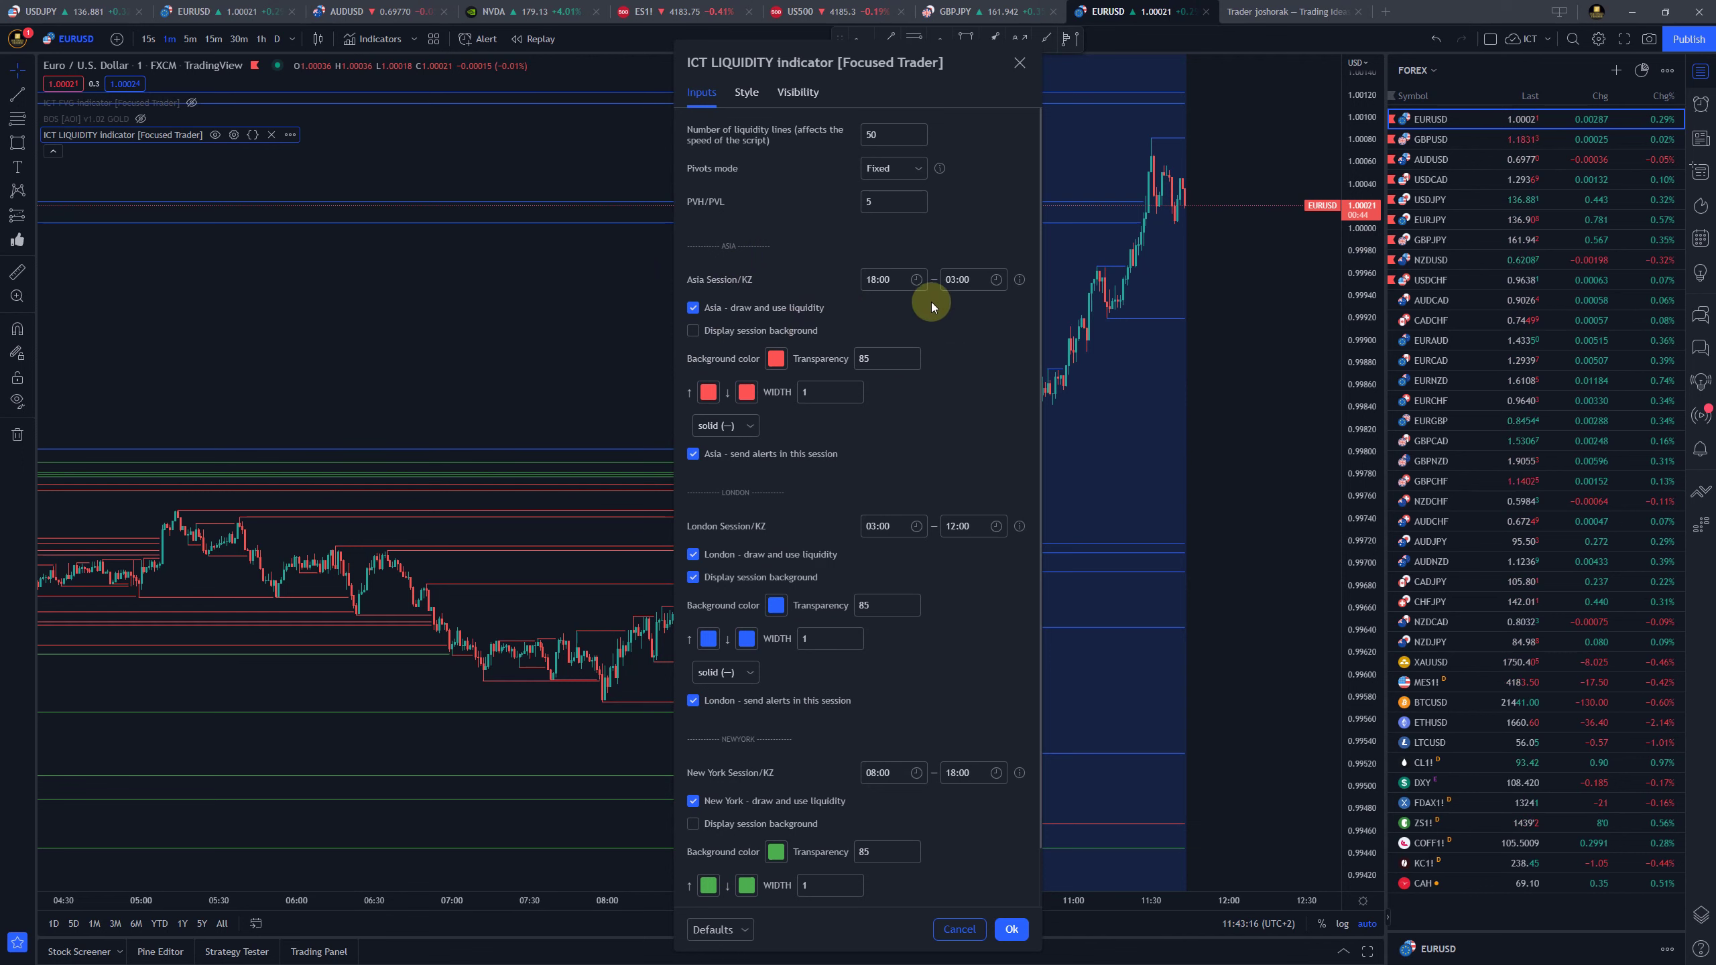
pyautogui.press('Escape')
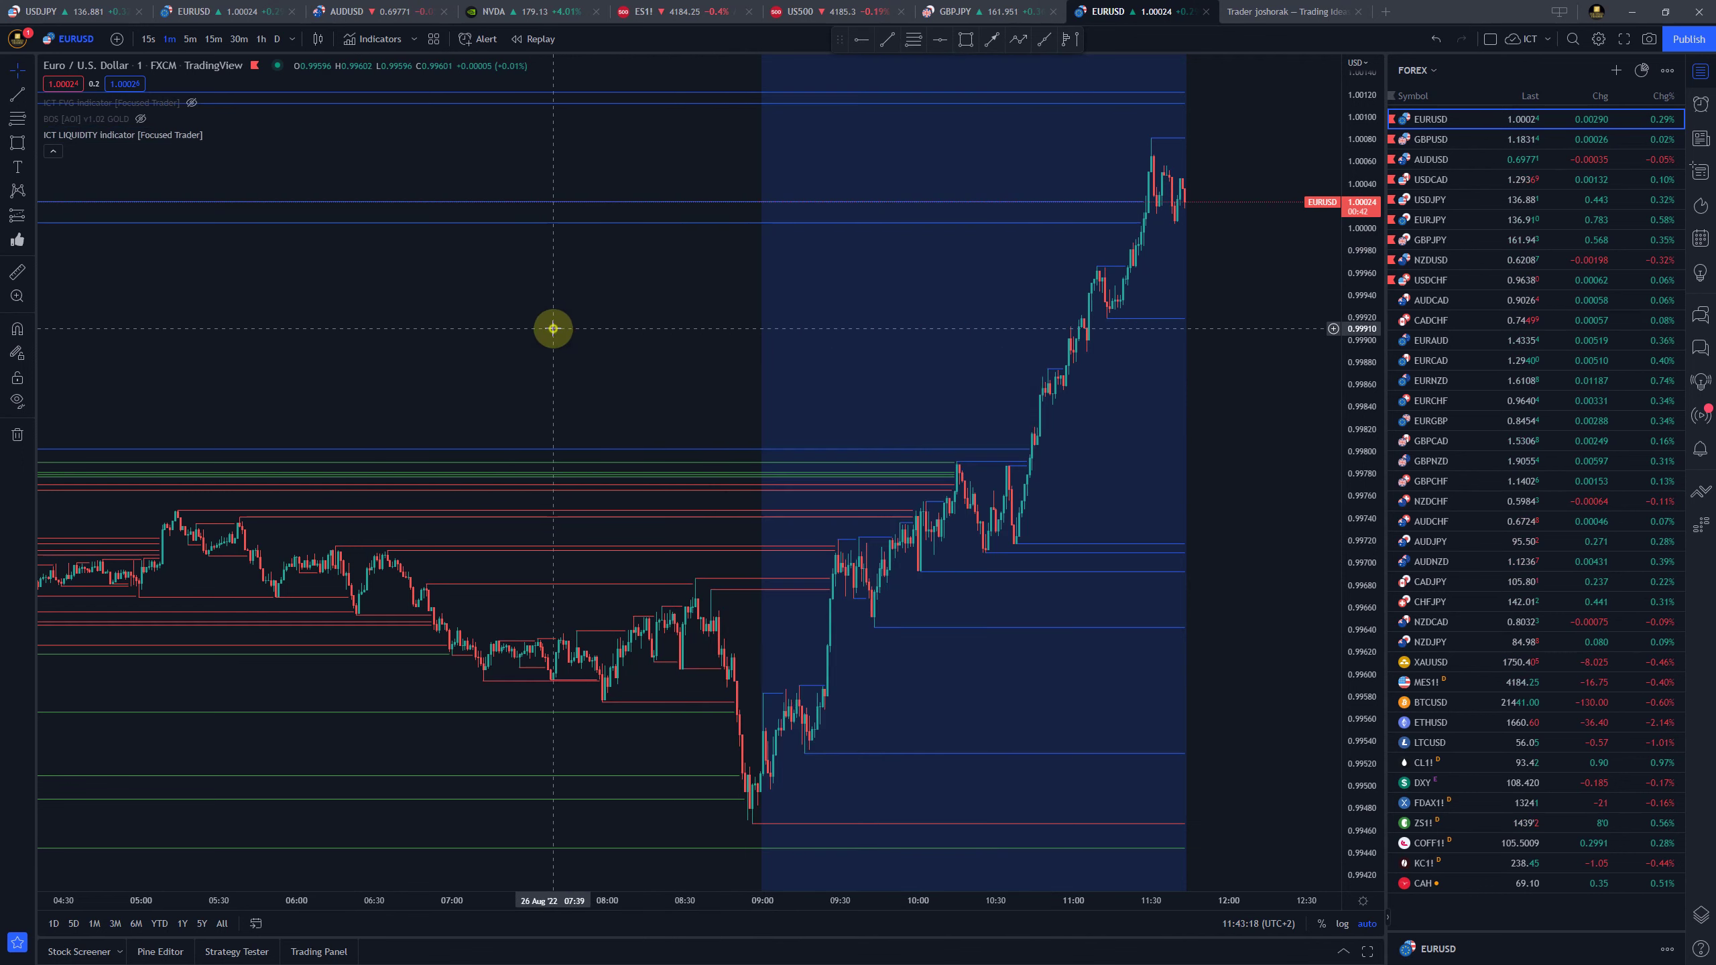
pyautogui.moveTo(160, 144)
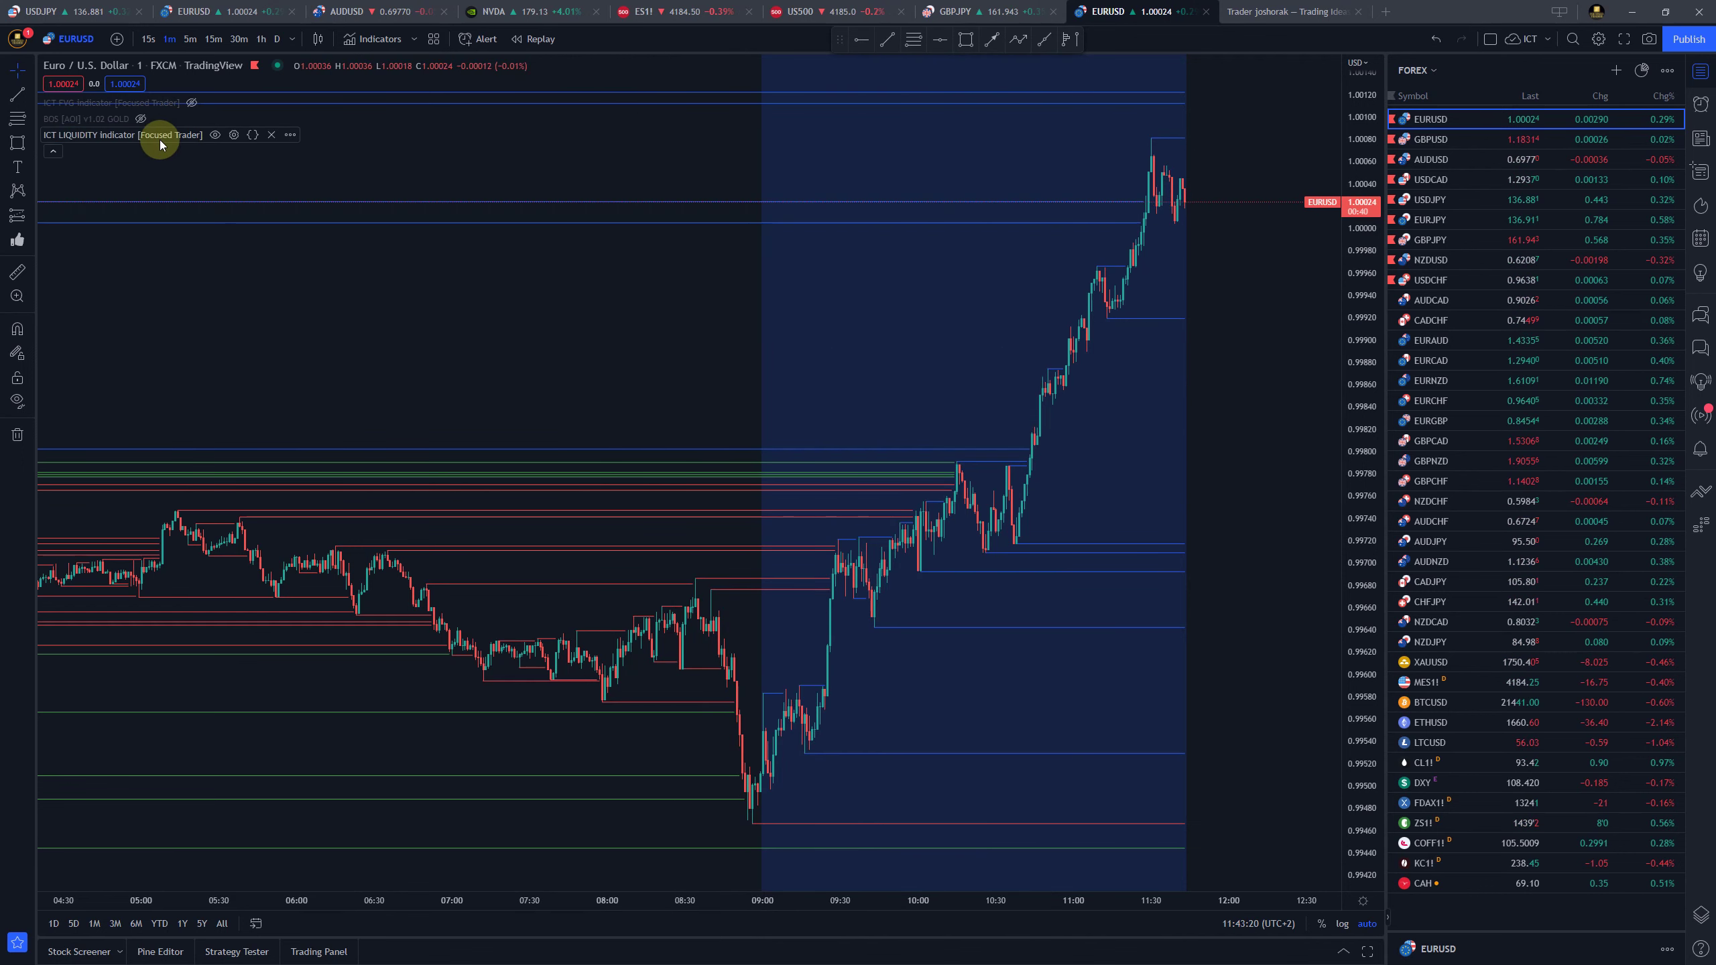
pyautogui.click(234, 135)
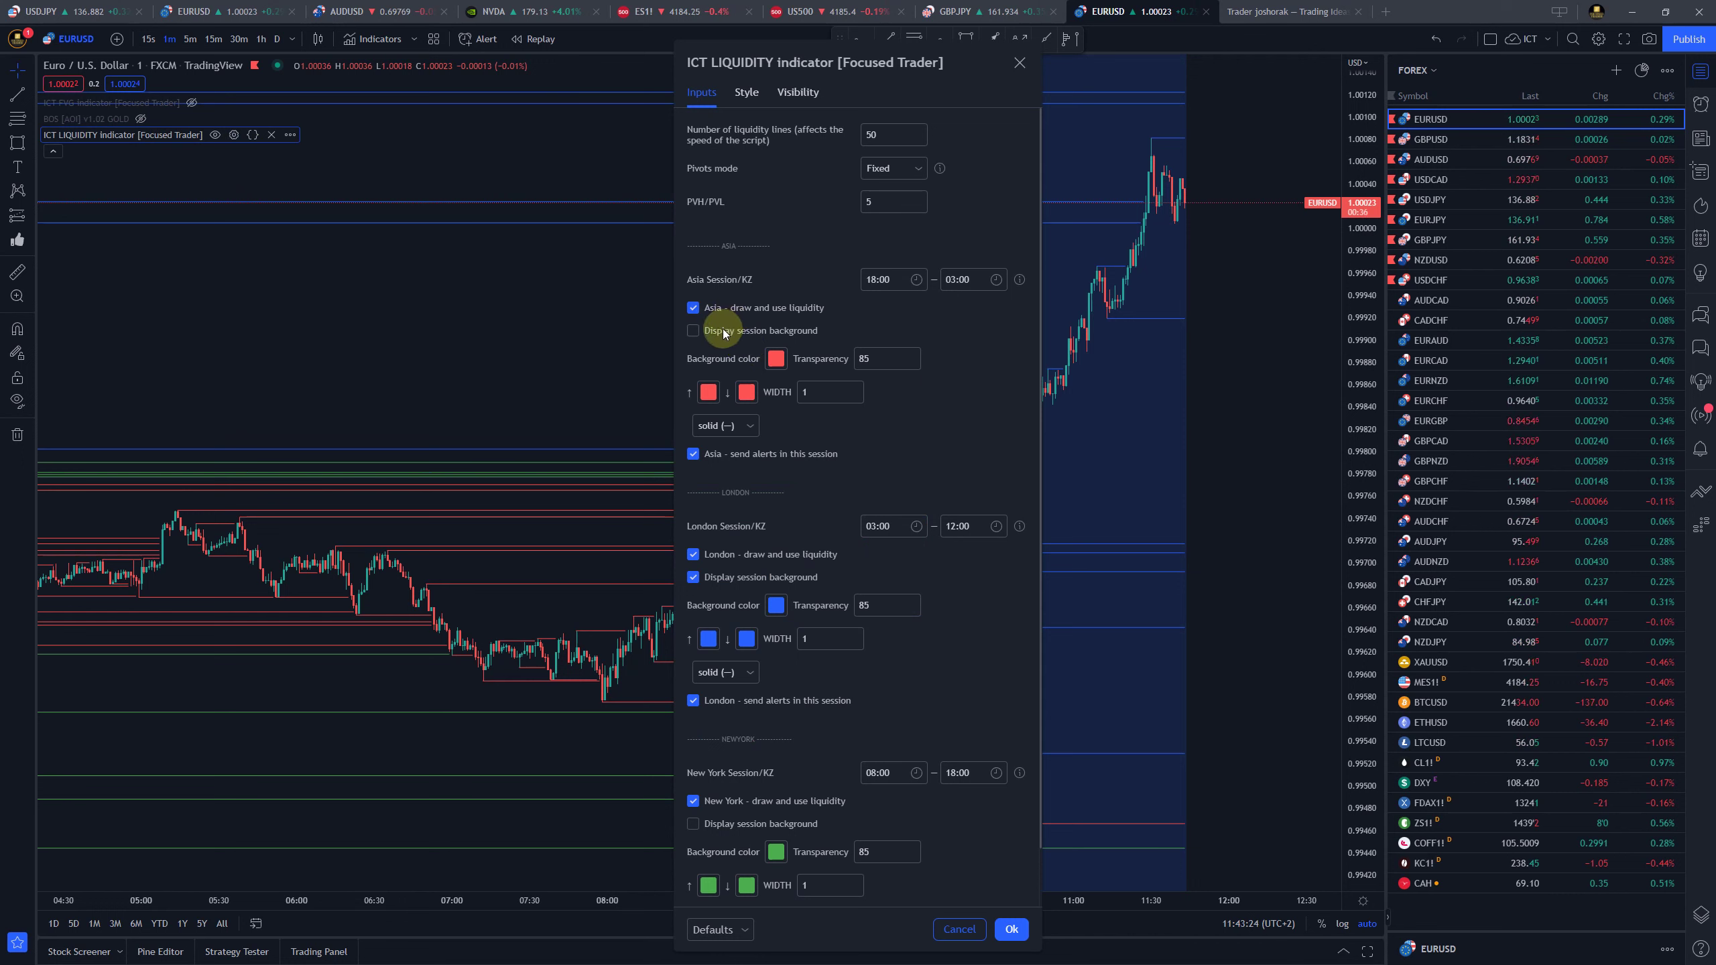
pyautogui.click(748, 583)
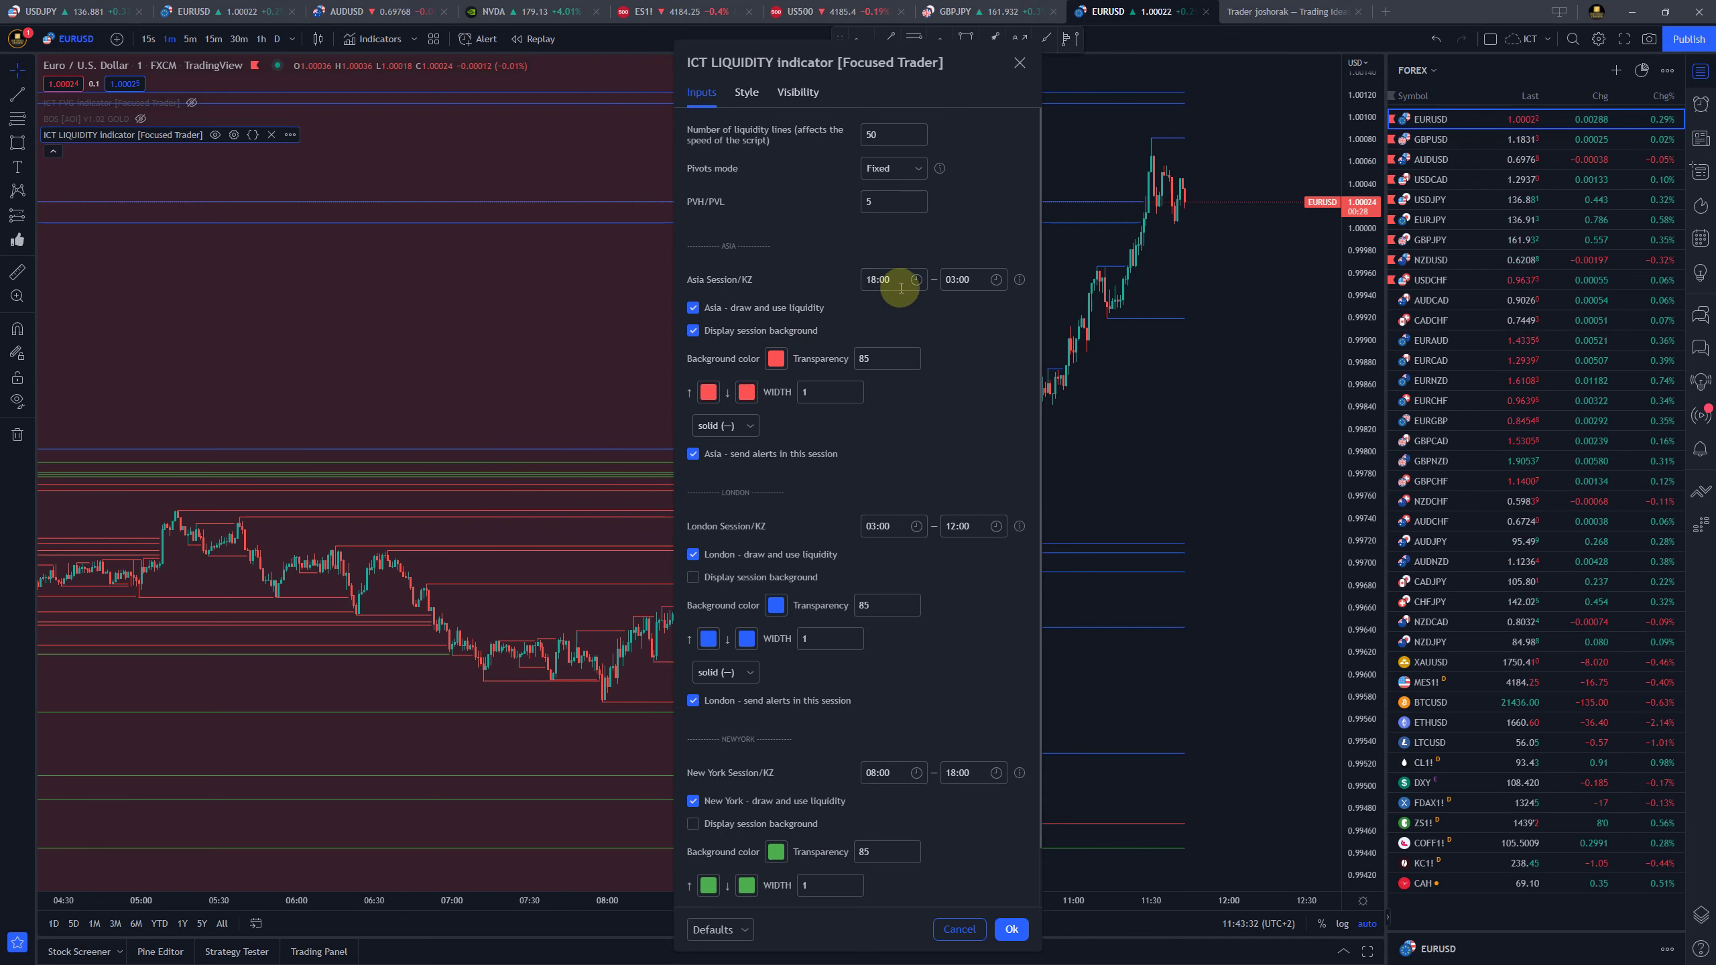
# Pan the chart back to the overnight Asia session and reopen the indicator settings
pyautogui.scroll(-5, 628, 419)
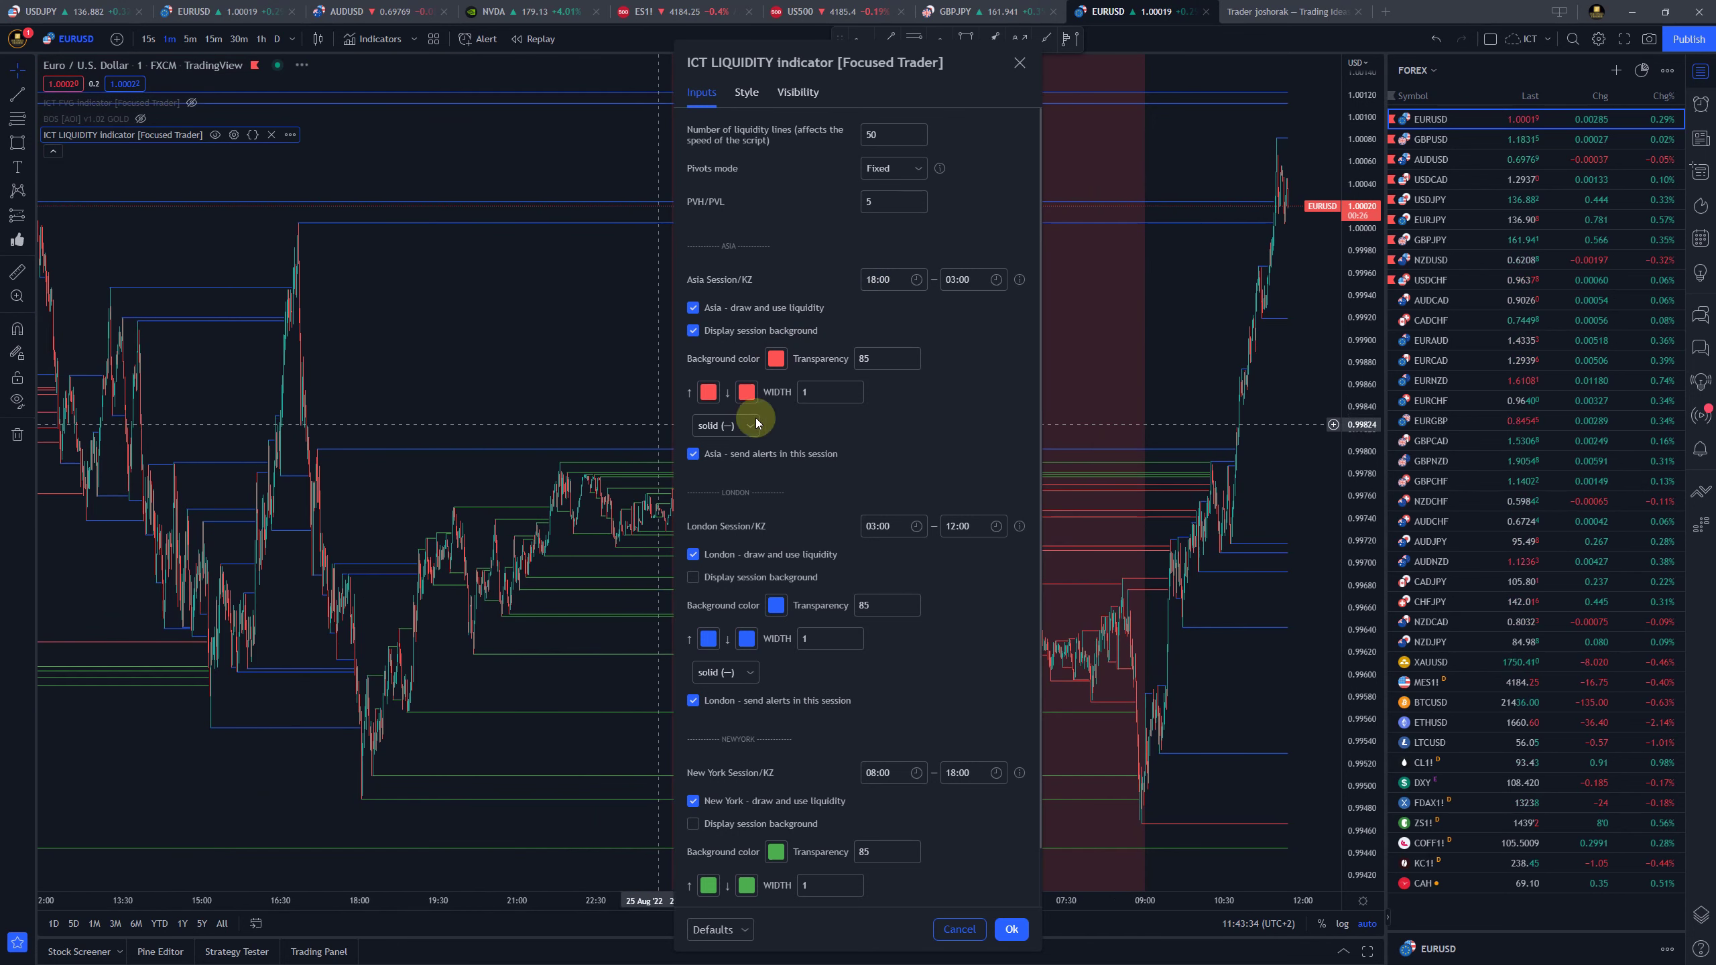
pyautogui.moveTo(540, 338); pyautogui.dragTo(345, 184)
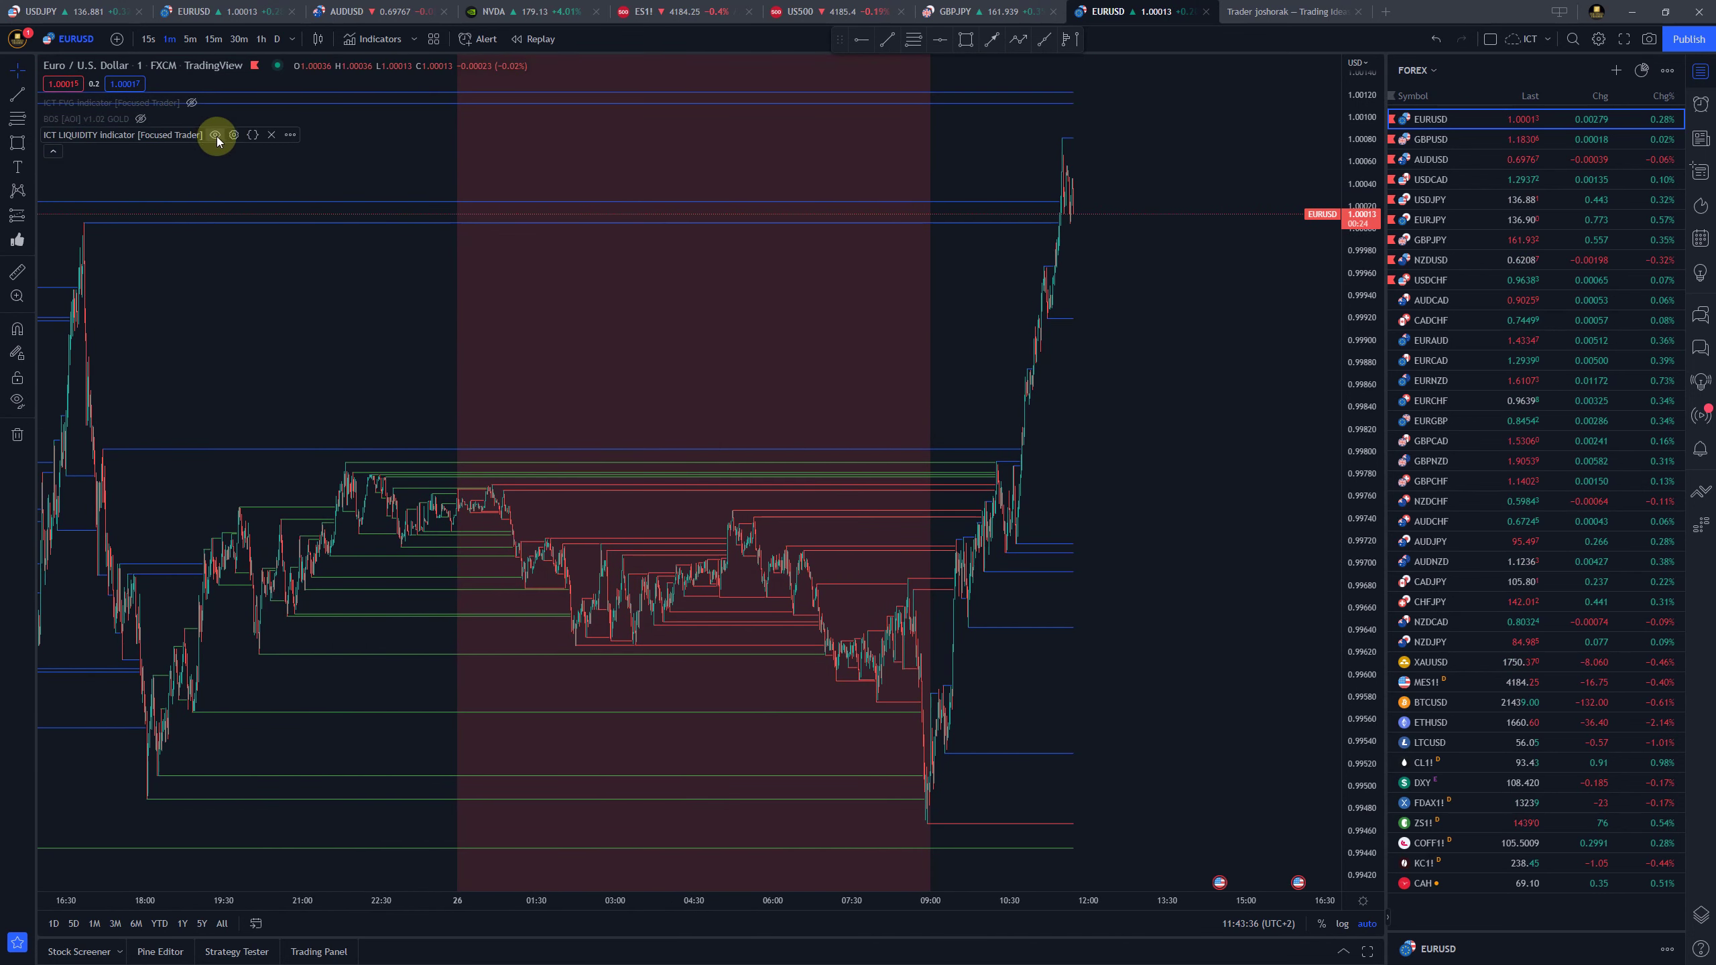
pyautogui.click(234, 135)
# Try an Asia session start of 19:00, then revert it to 18:00
pyautogui.click(911, 287)
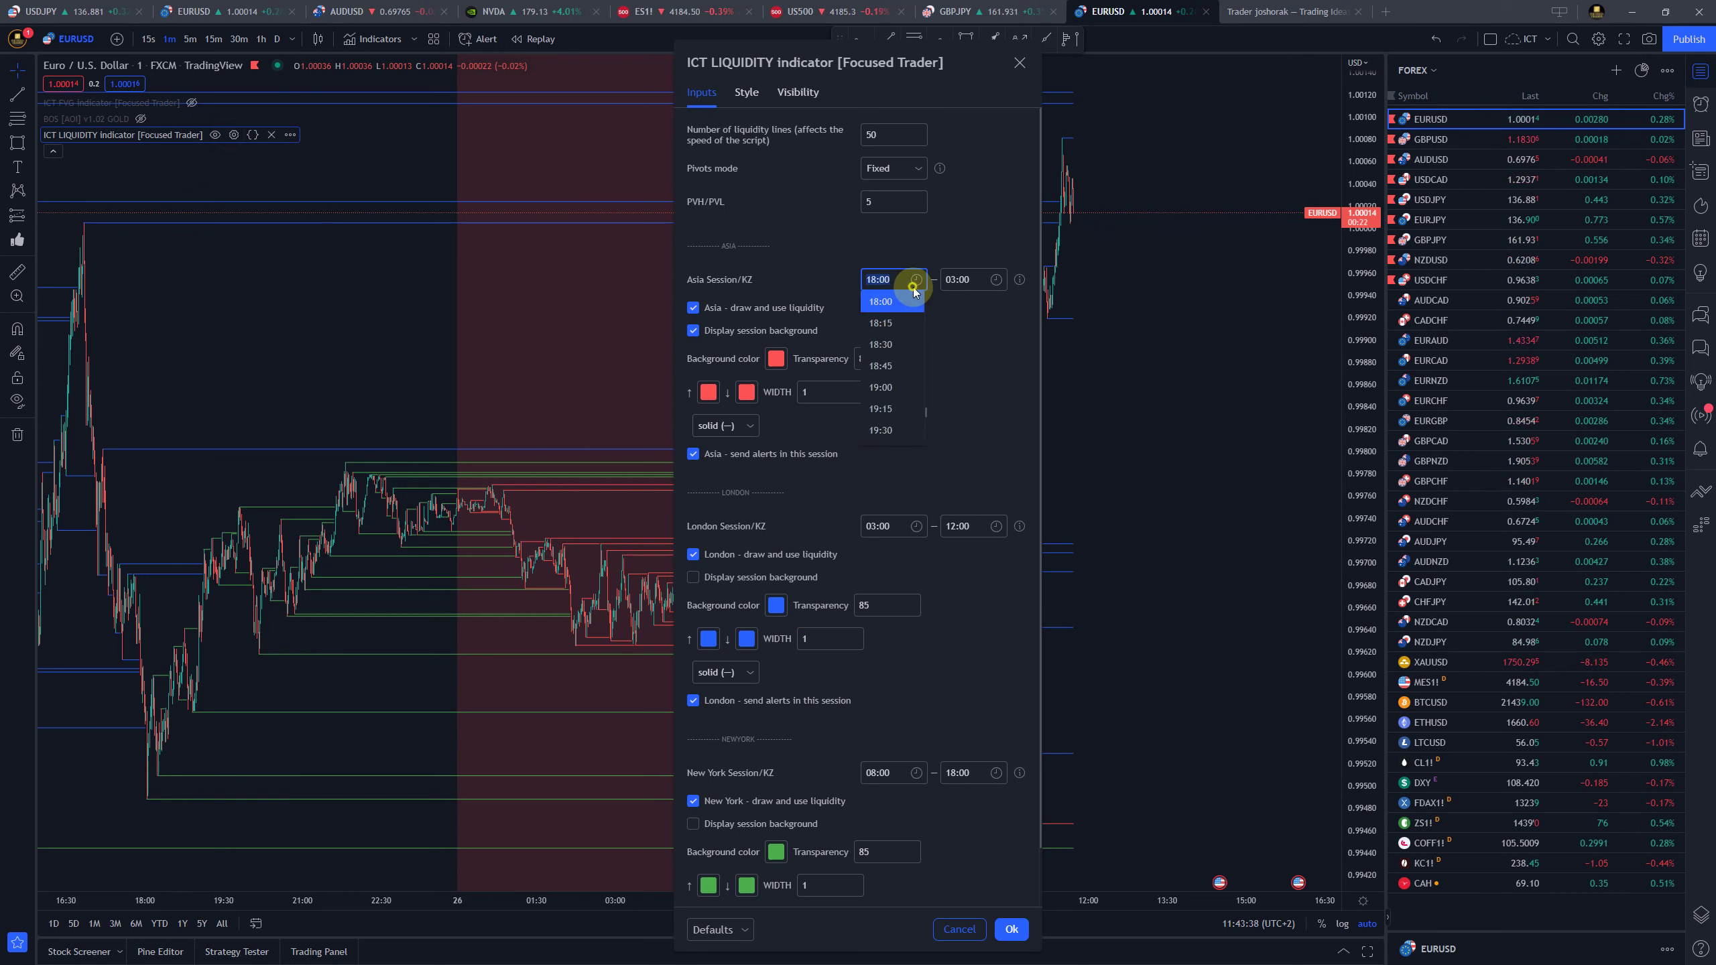
pyautogui.click(886, 390)
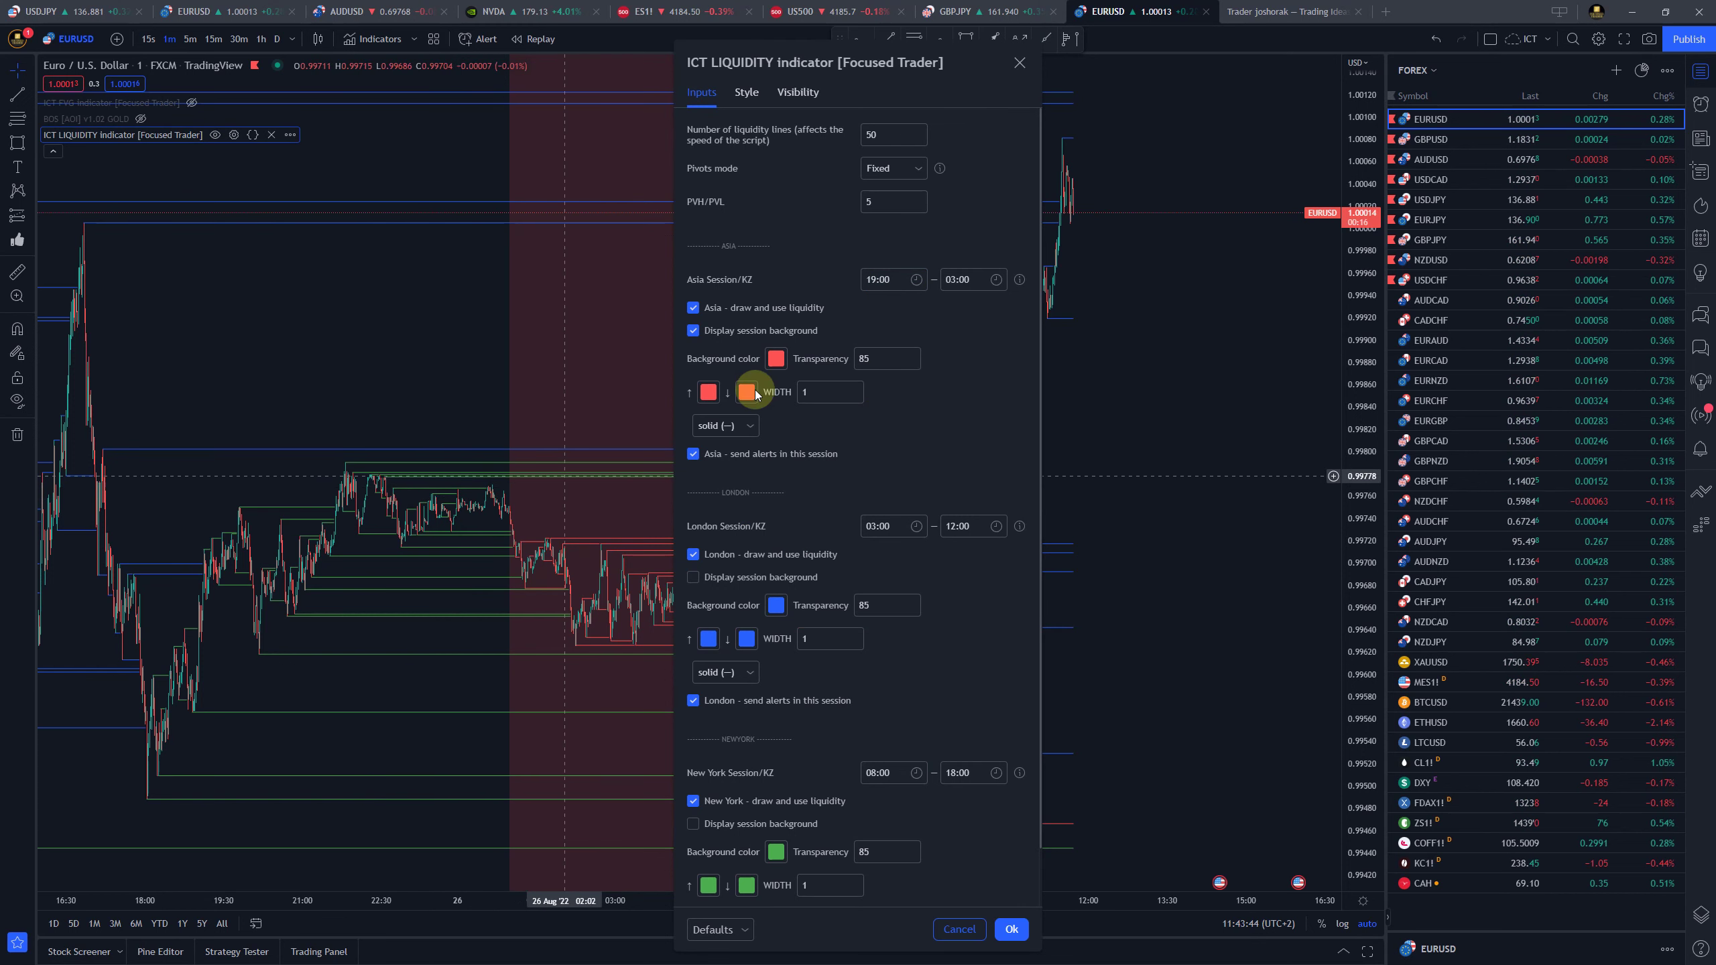
pyautogui.click(917, 278)
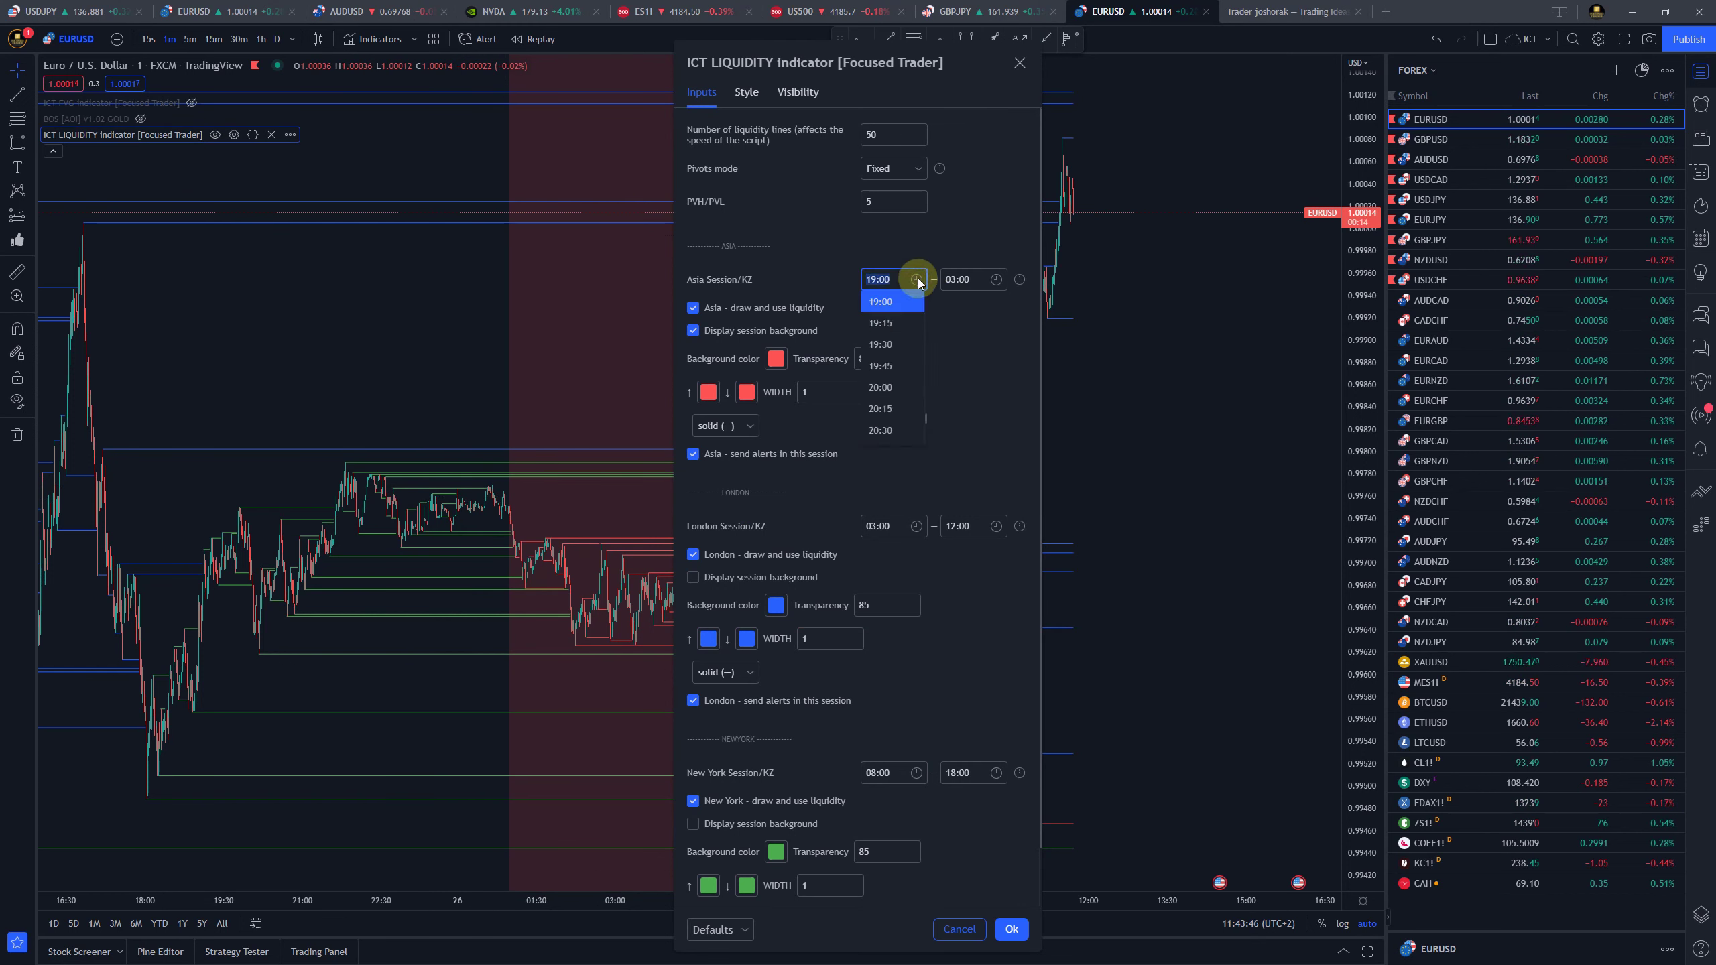
pyautogui.scroll(2, 899, 325)
pyautogui.click(887, 358)
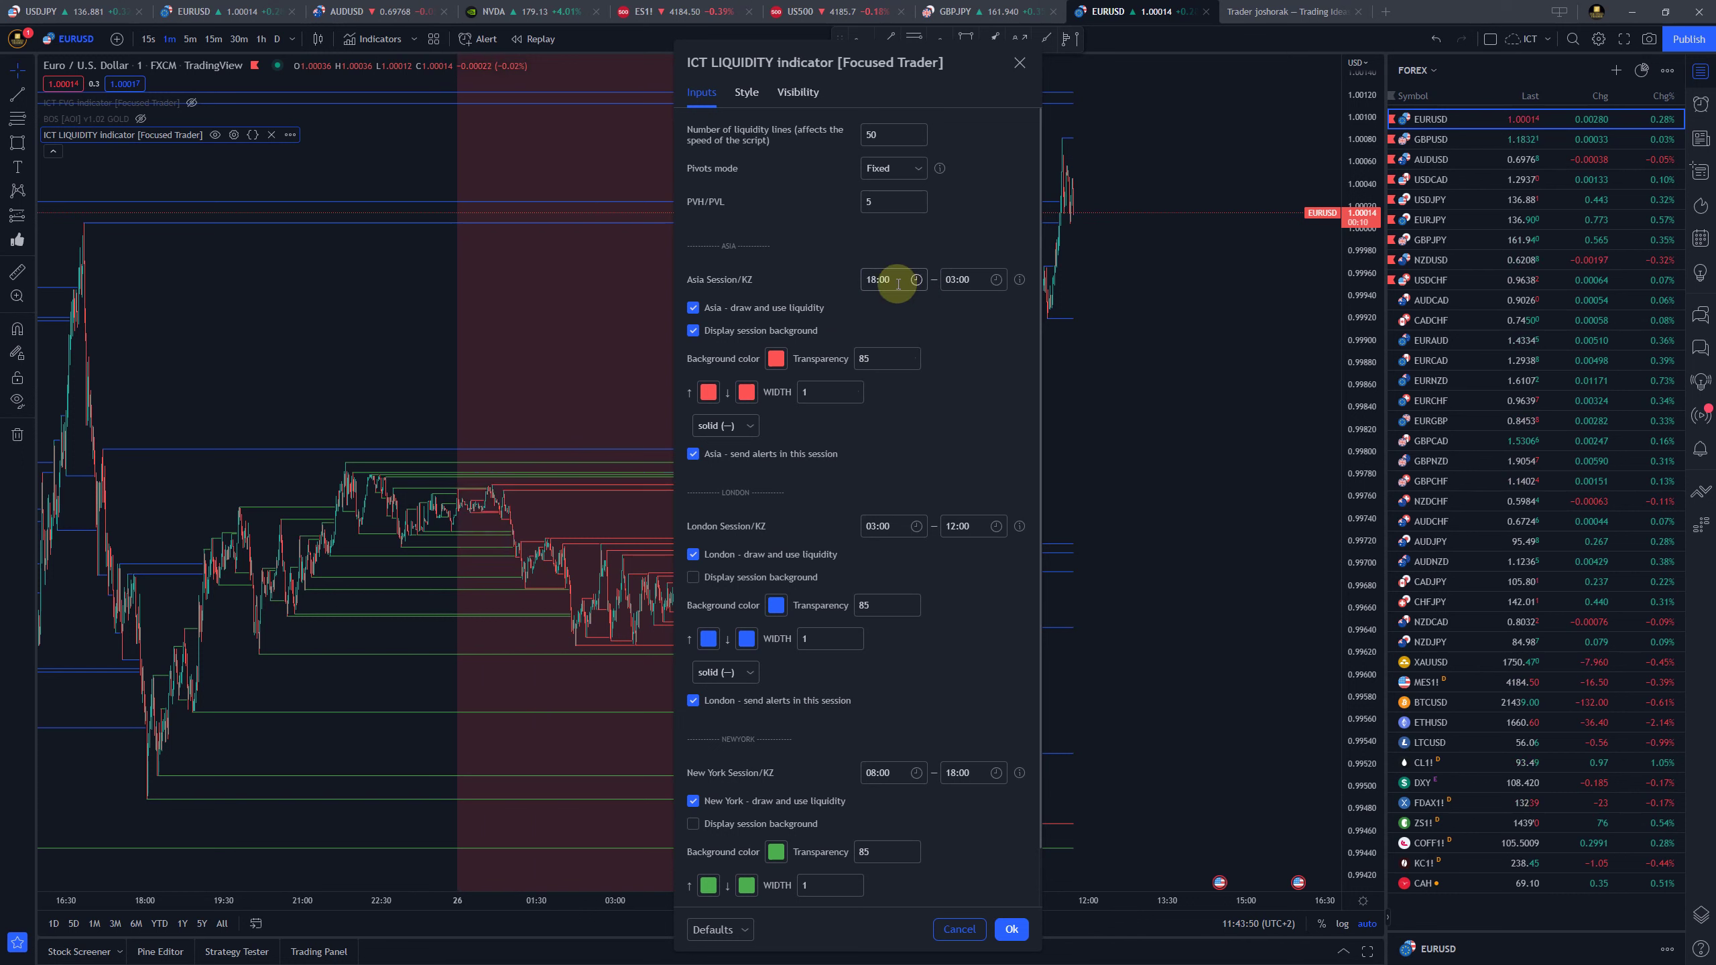
# Test an Asia background transparency of 0
pyautogui.doubleClick(878, 358)
pyautogui.click(984, 391)
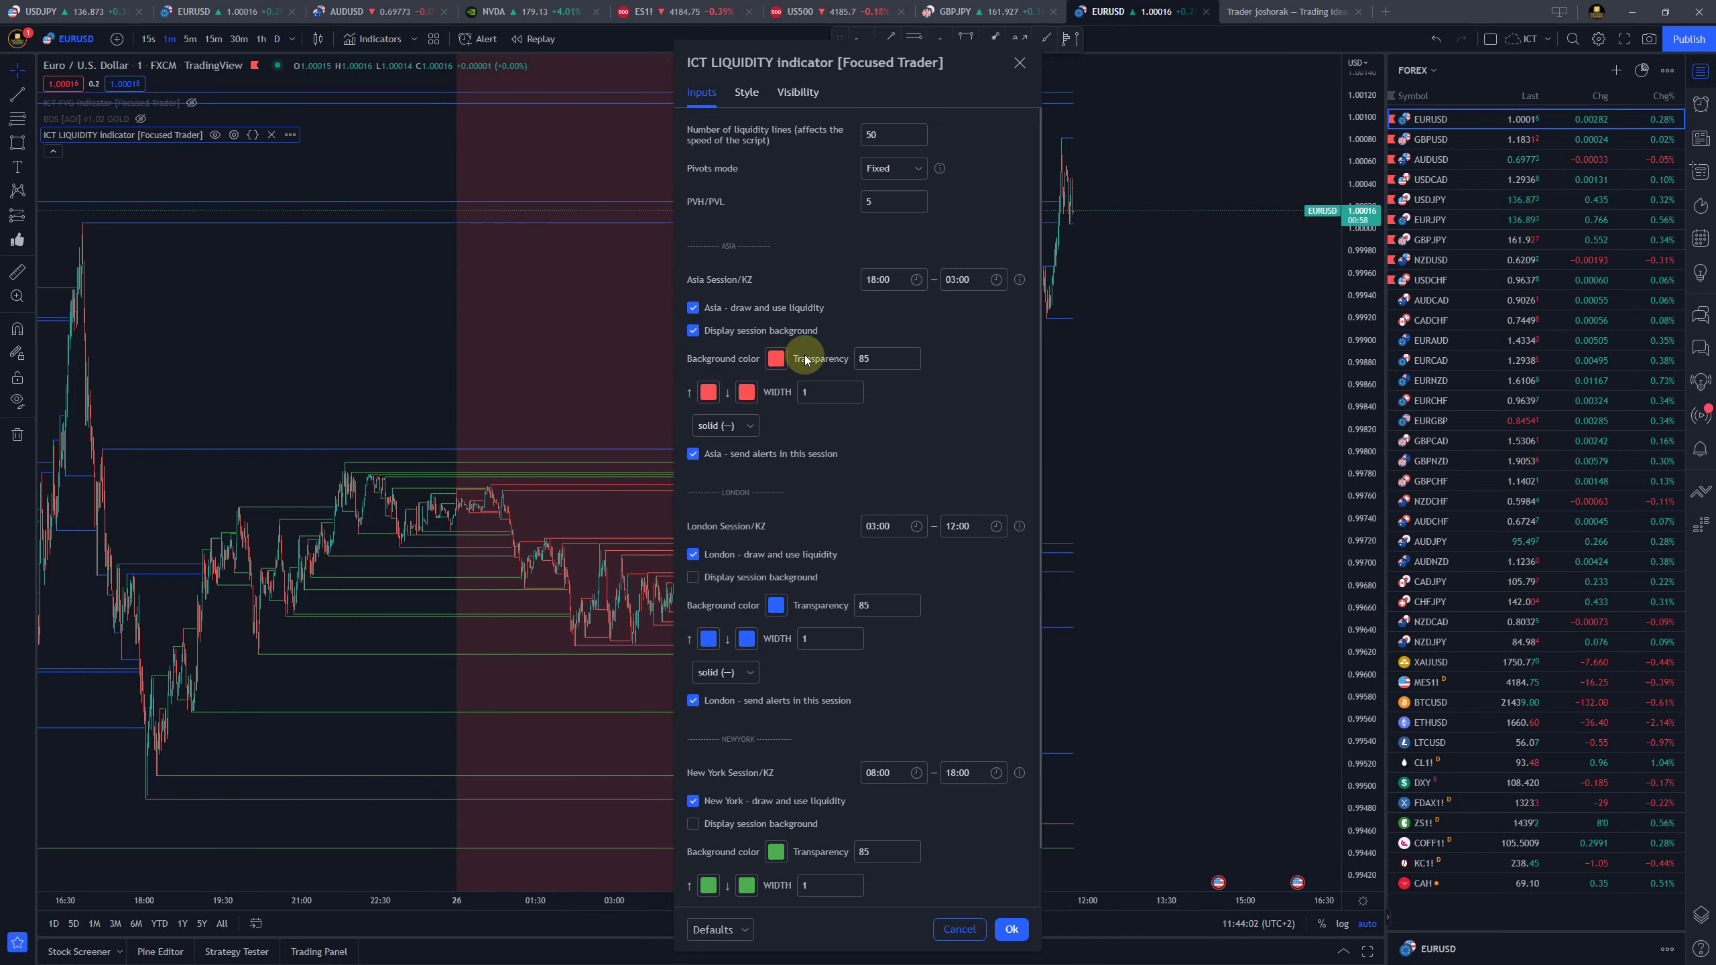
pyautogui.click(877, 359)
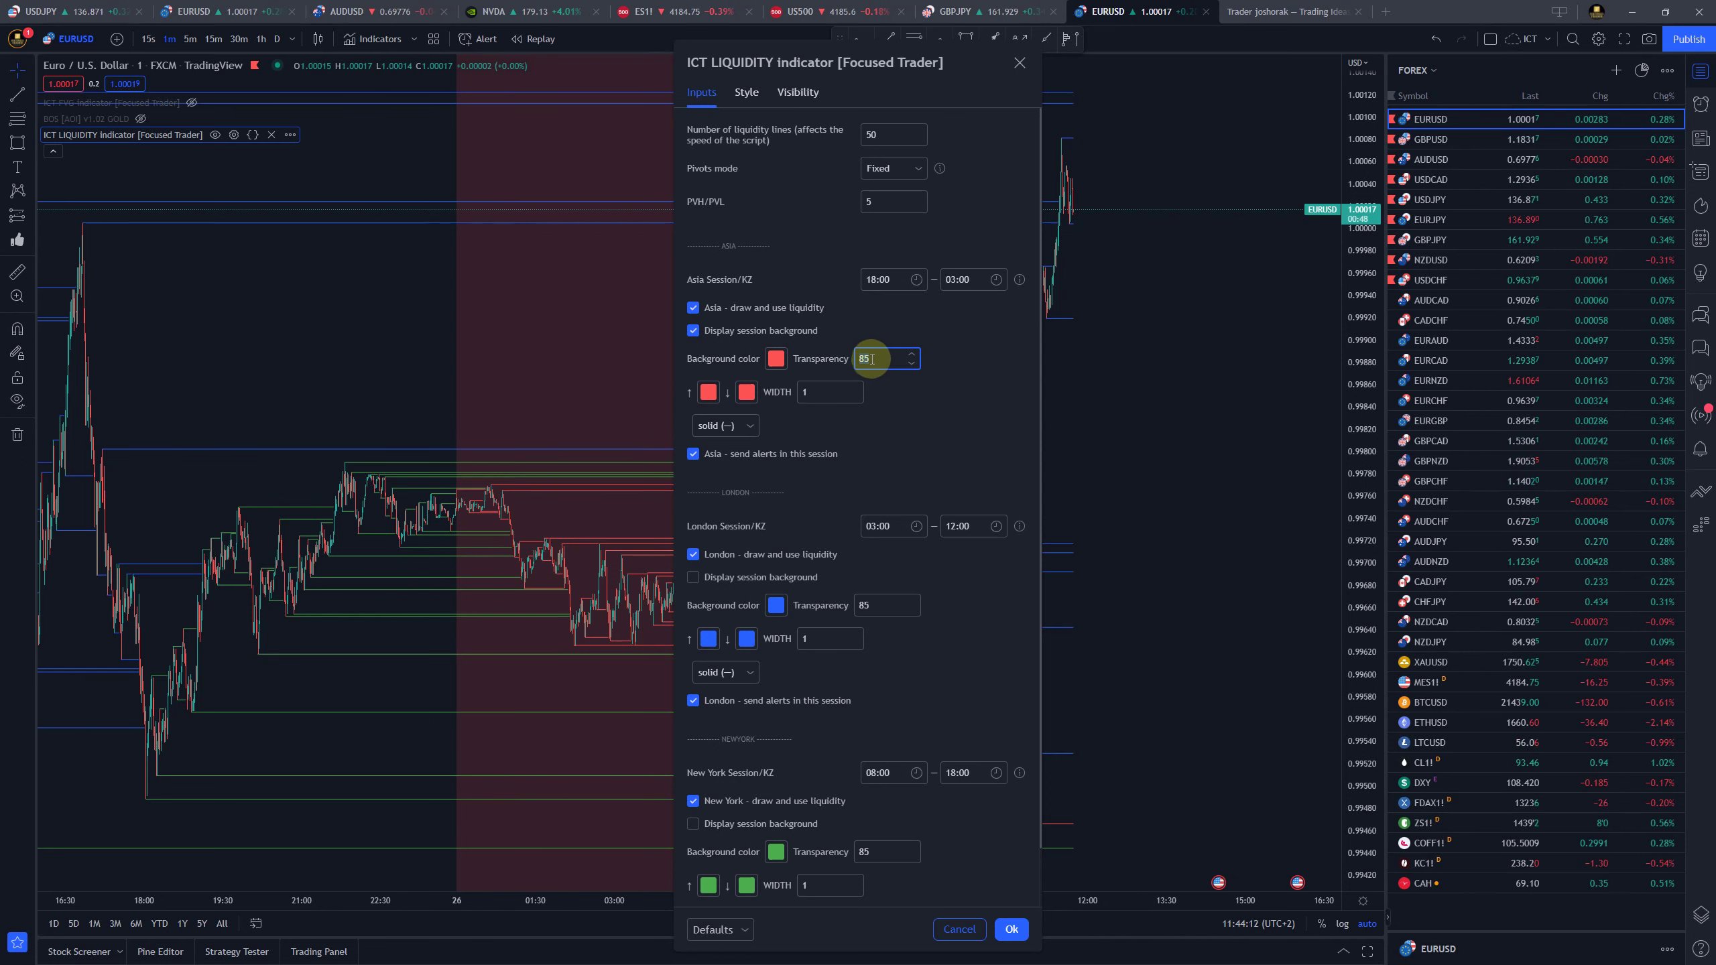
pyautogui.click(567, 396)
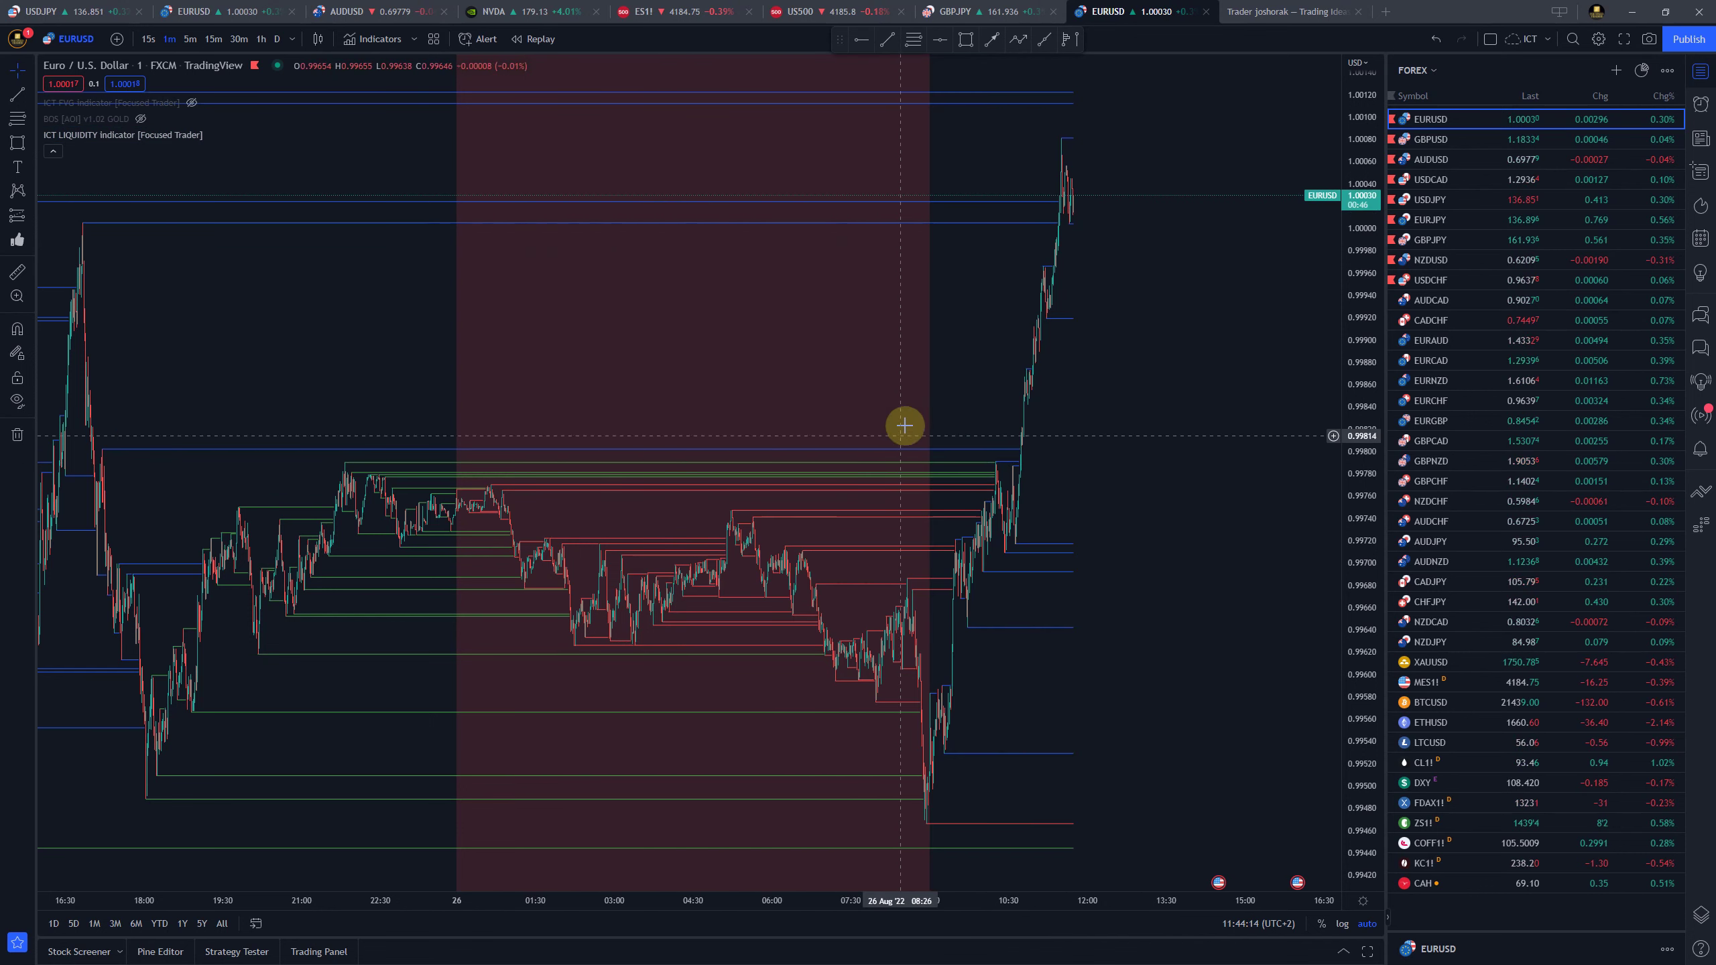
pyautogui.click(234, 135)
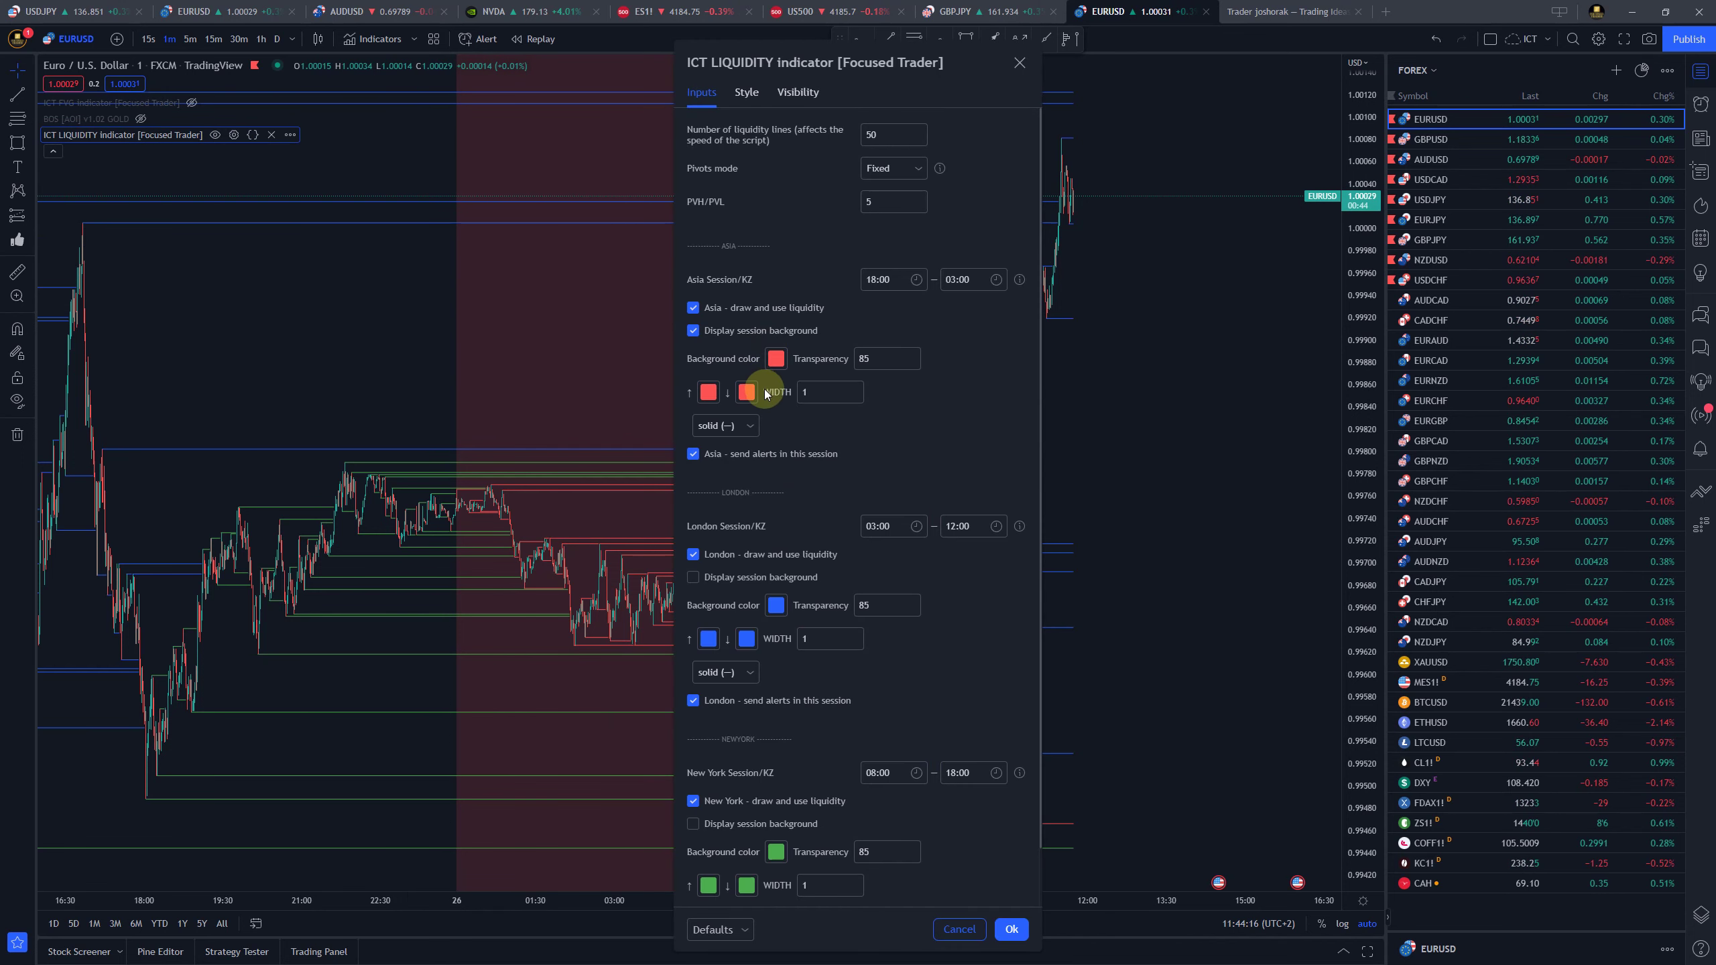
pyautogui.click(874, 360)
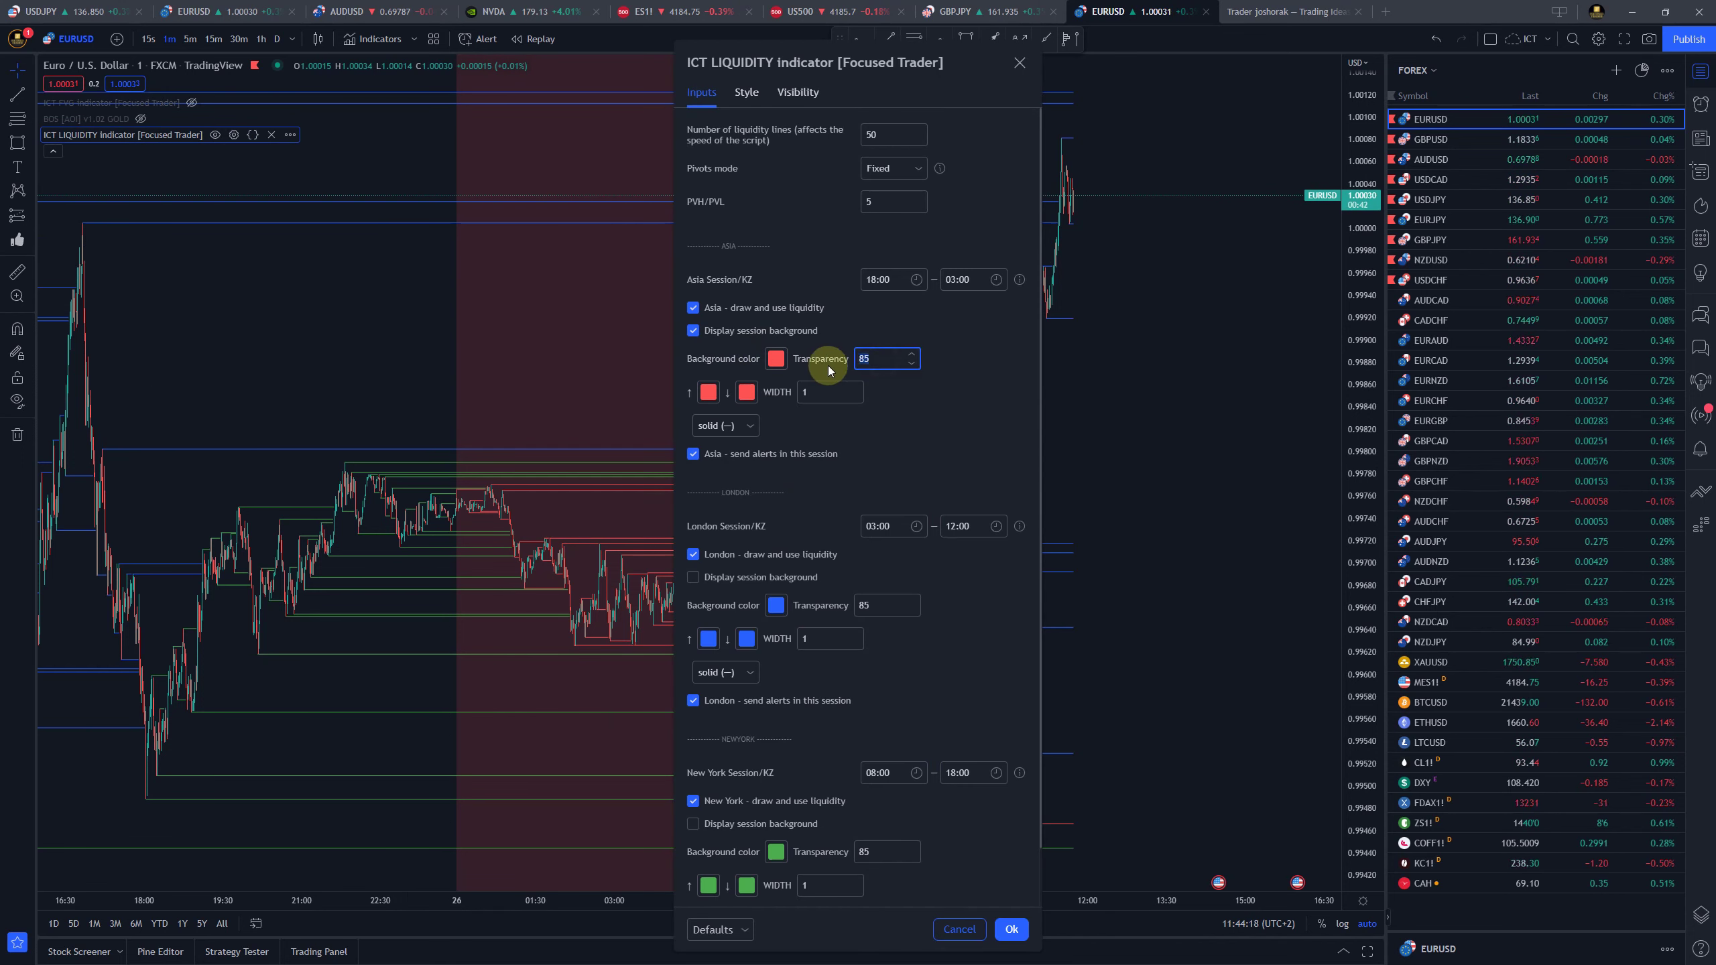
pyautogui.write('0')
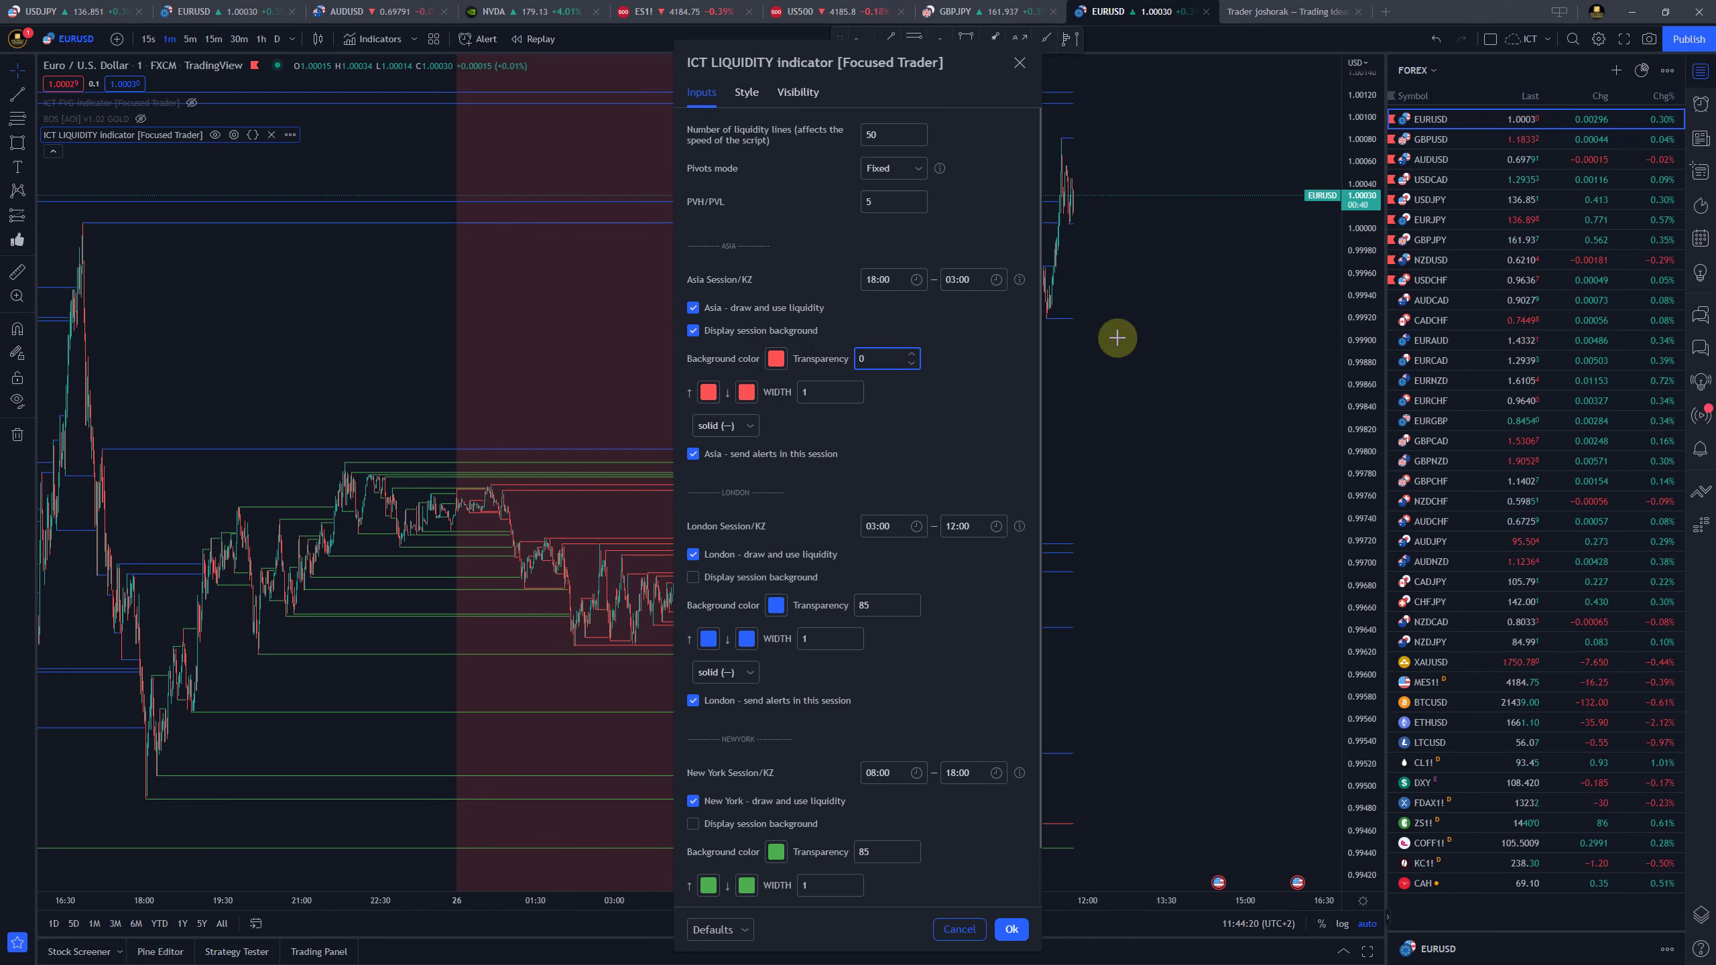
pyautogui.click(999, 414)
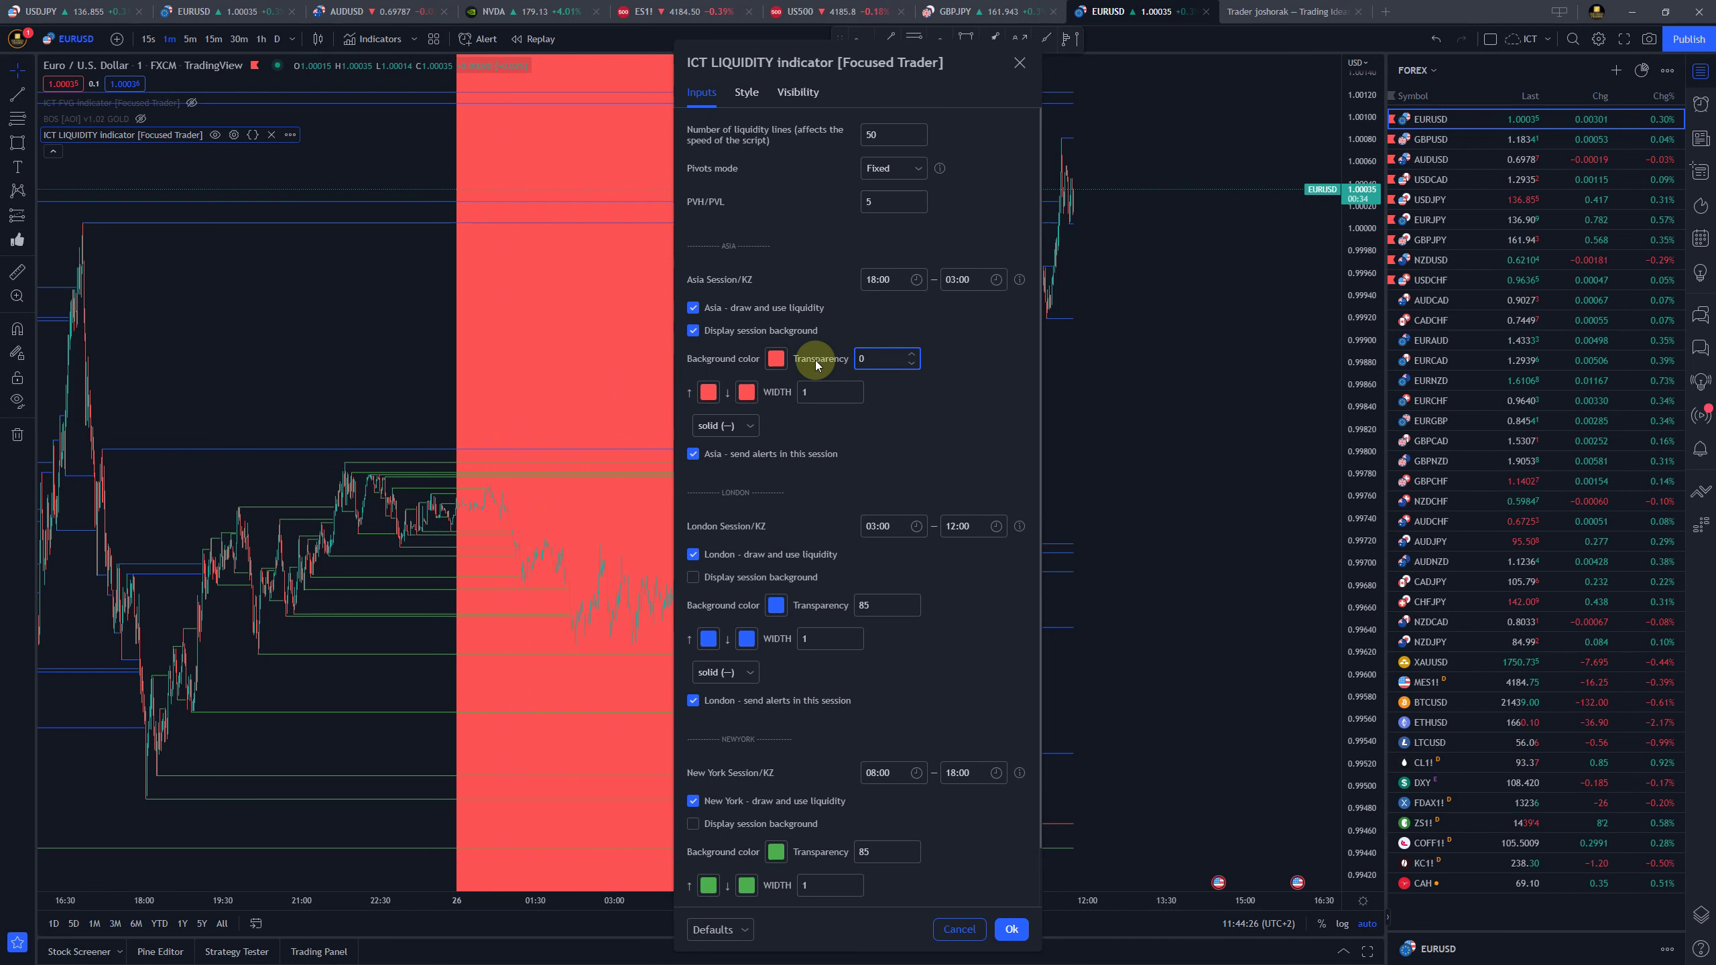
# Change the Asia session background colour to yellow after trying purple
pyautogui.click(776, 358)
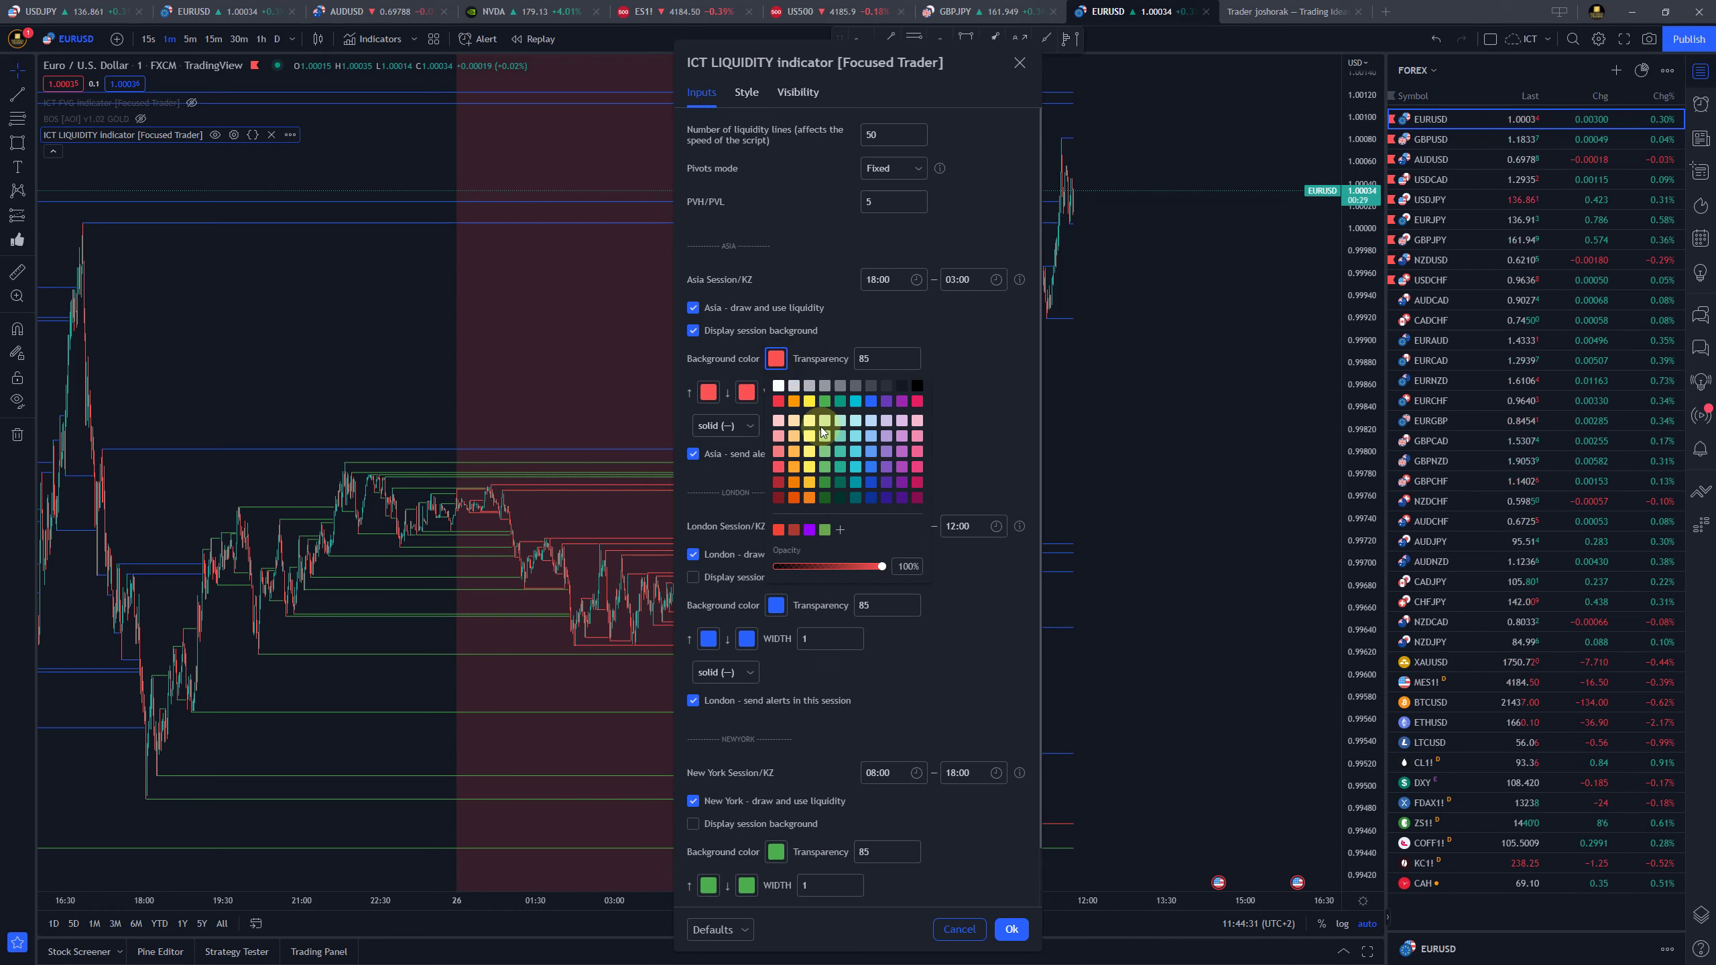
pyautogui.click(881, 405)
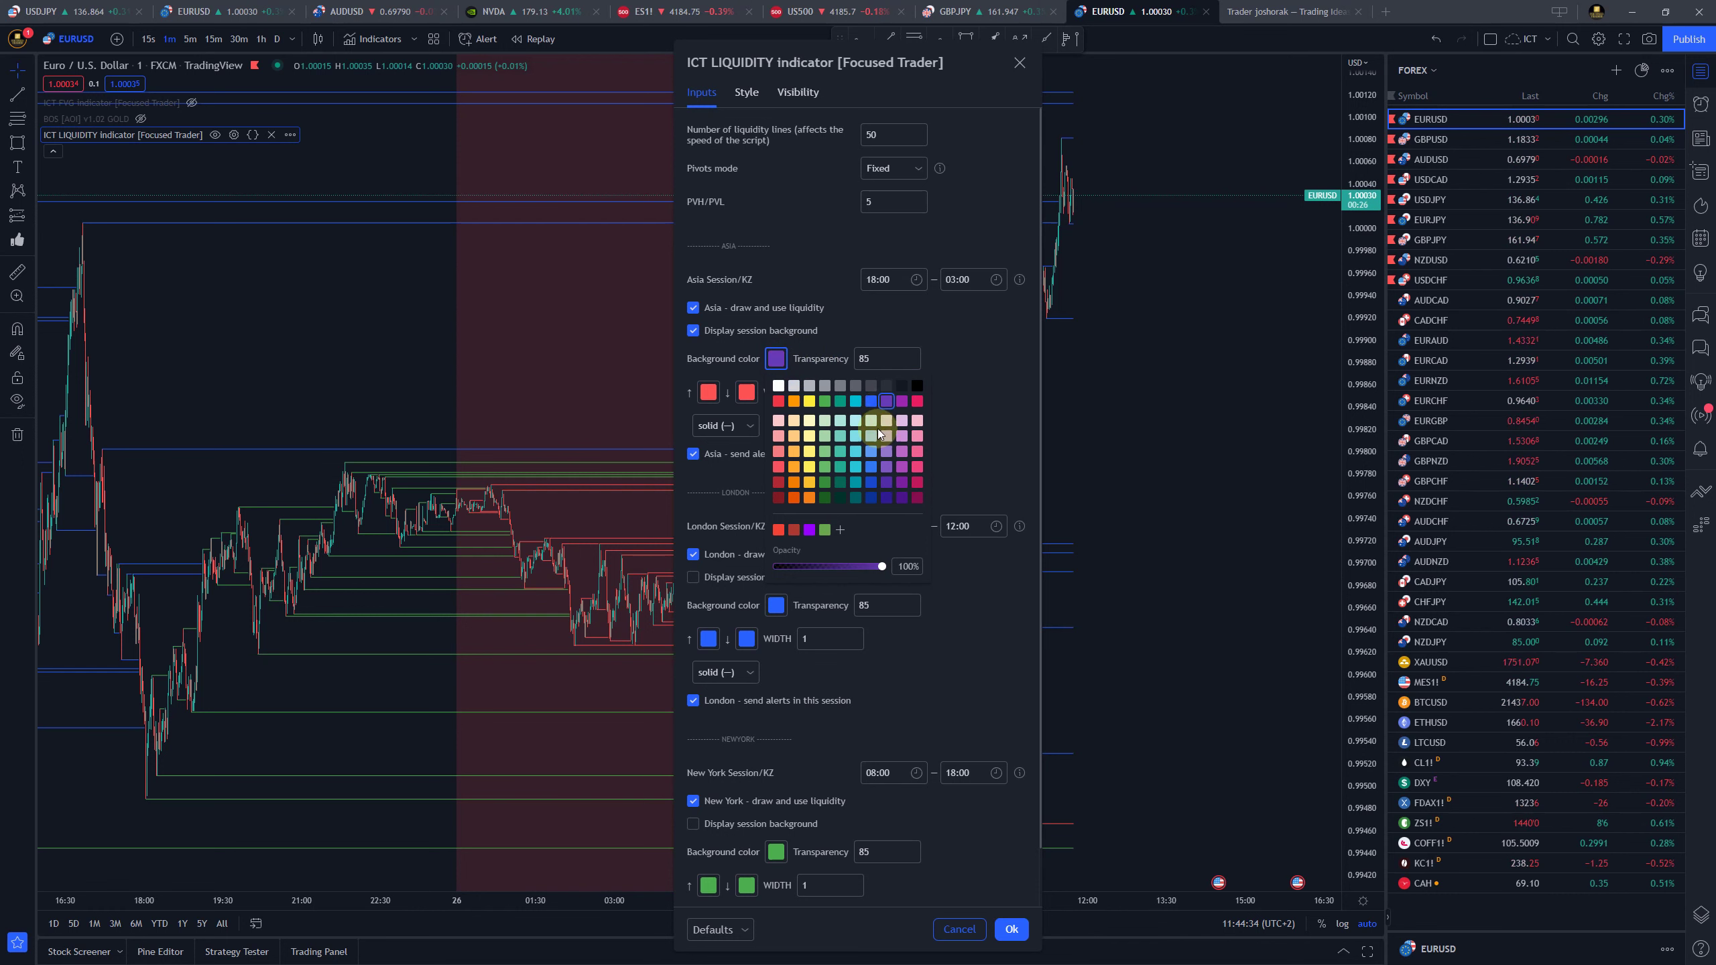
pyautogui.click(808, 402)
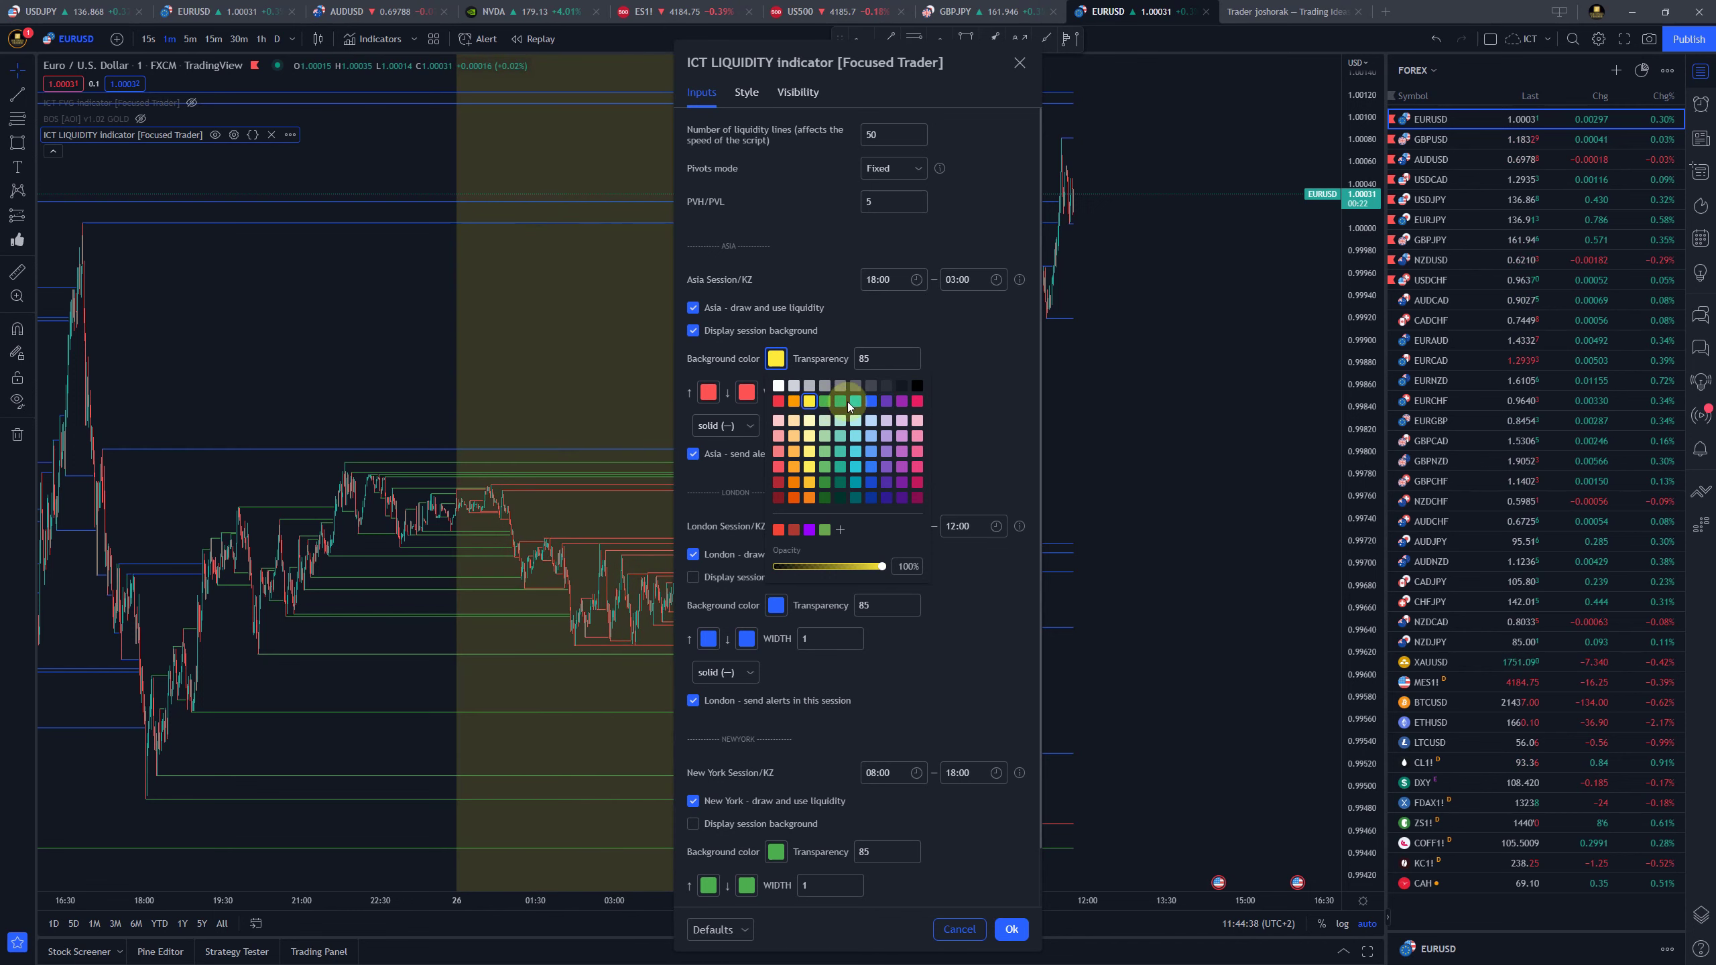
pyautogui.click(950, 375)
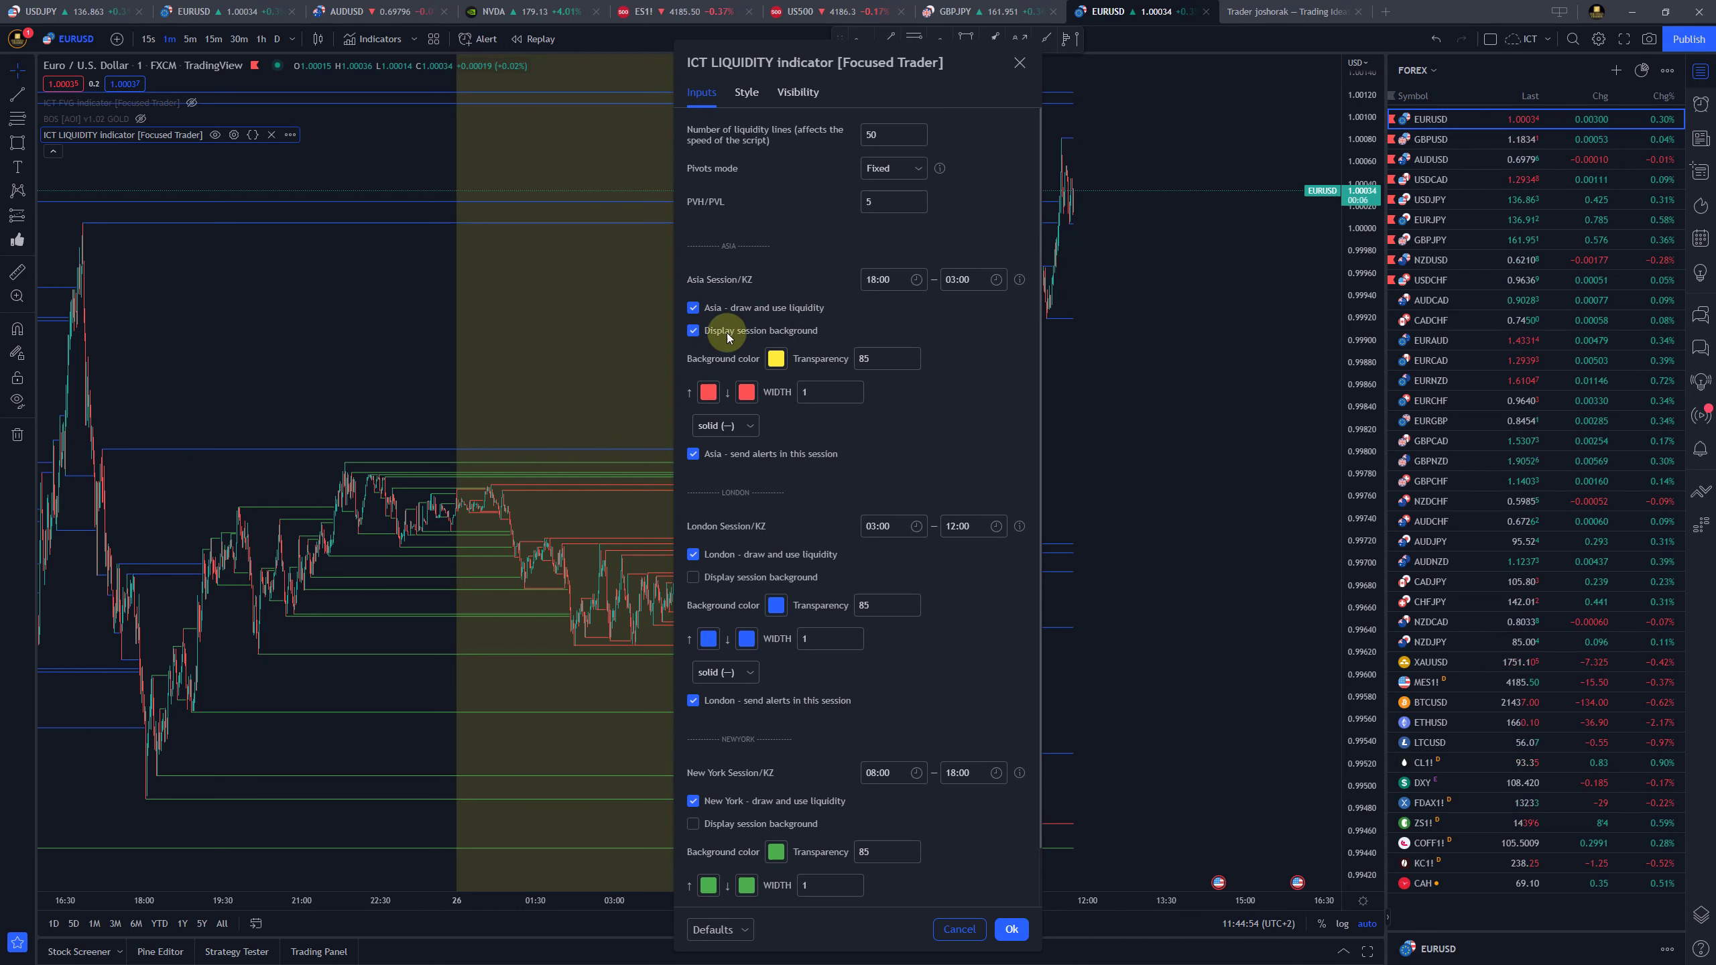
# Make the Asia upper liquidity lines yellow and the down lines purple
pyautogui.click(710, 396)
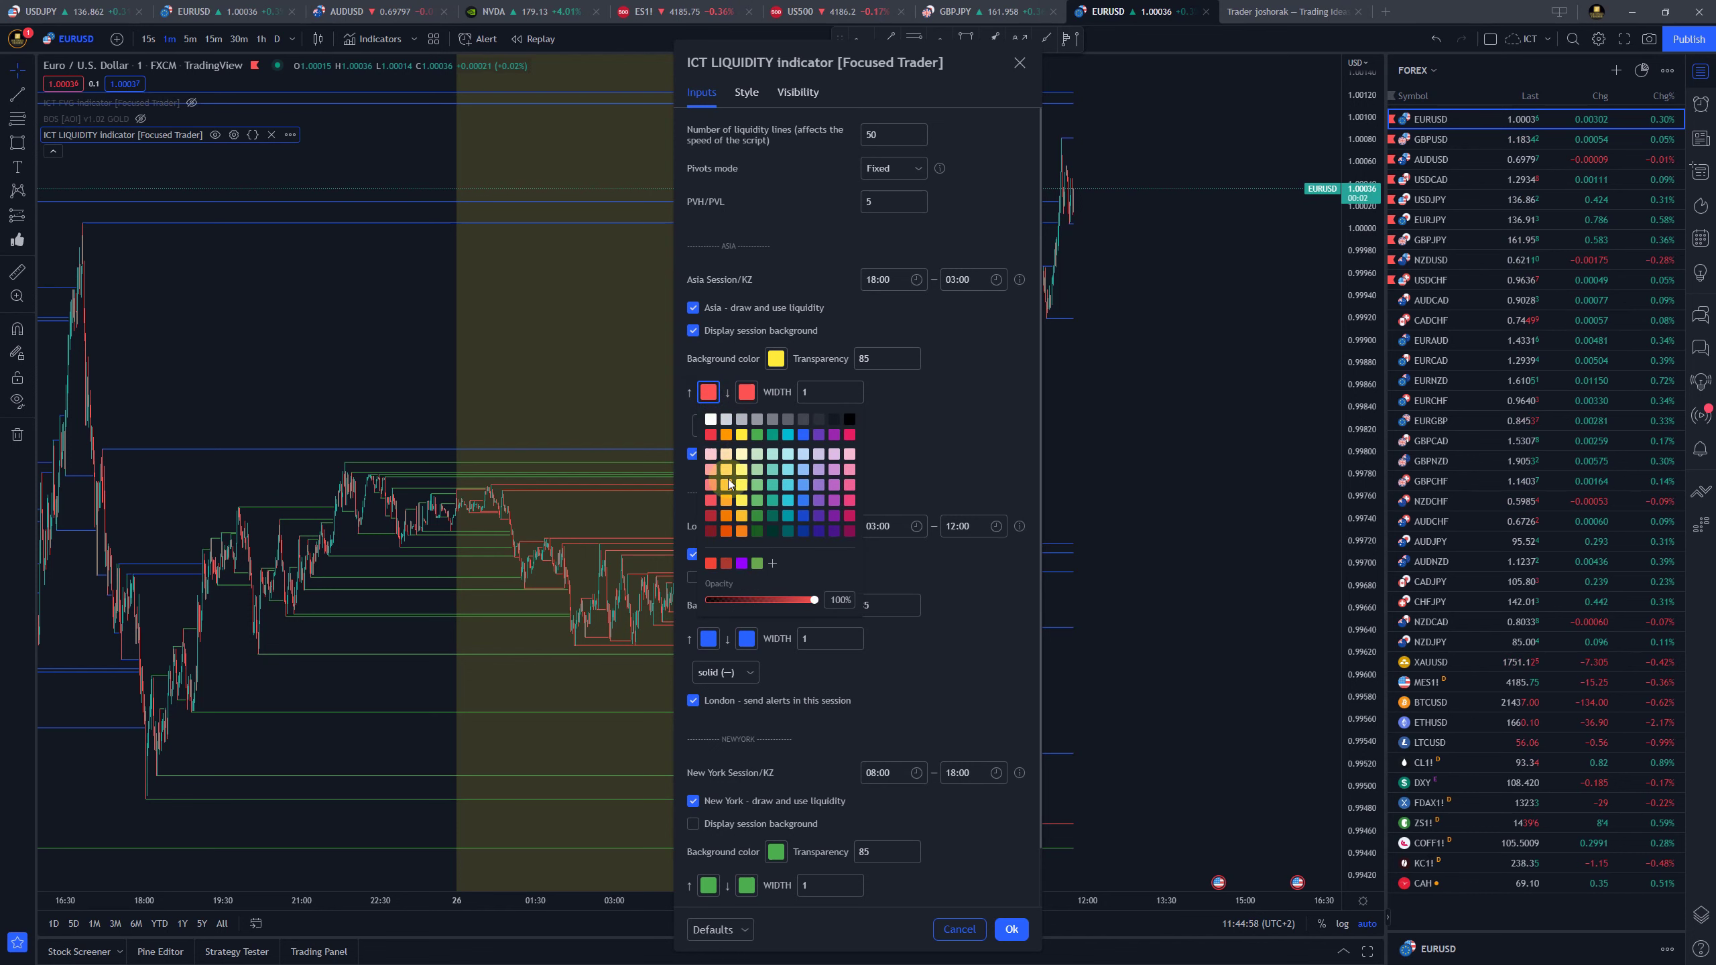
pyautogui.click(743, 435)
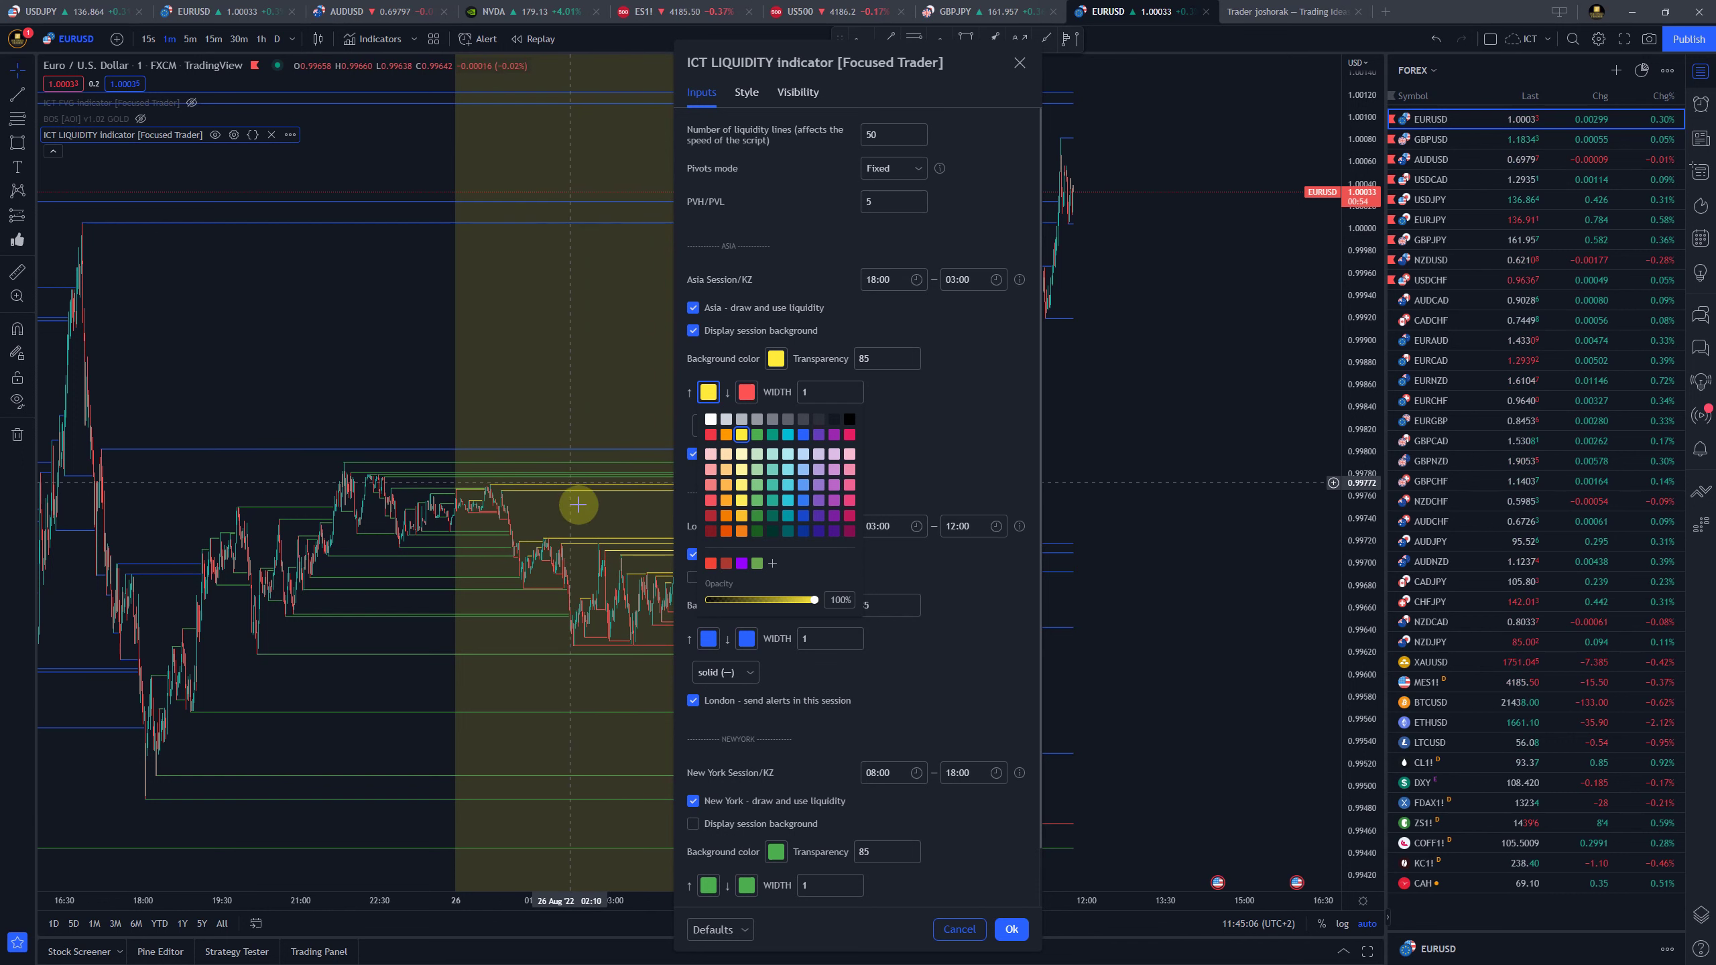
pyautogui.click(745, 393)
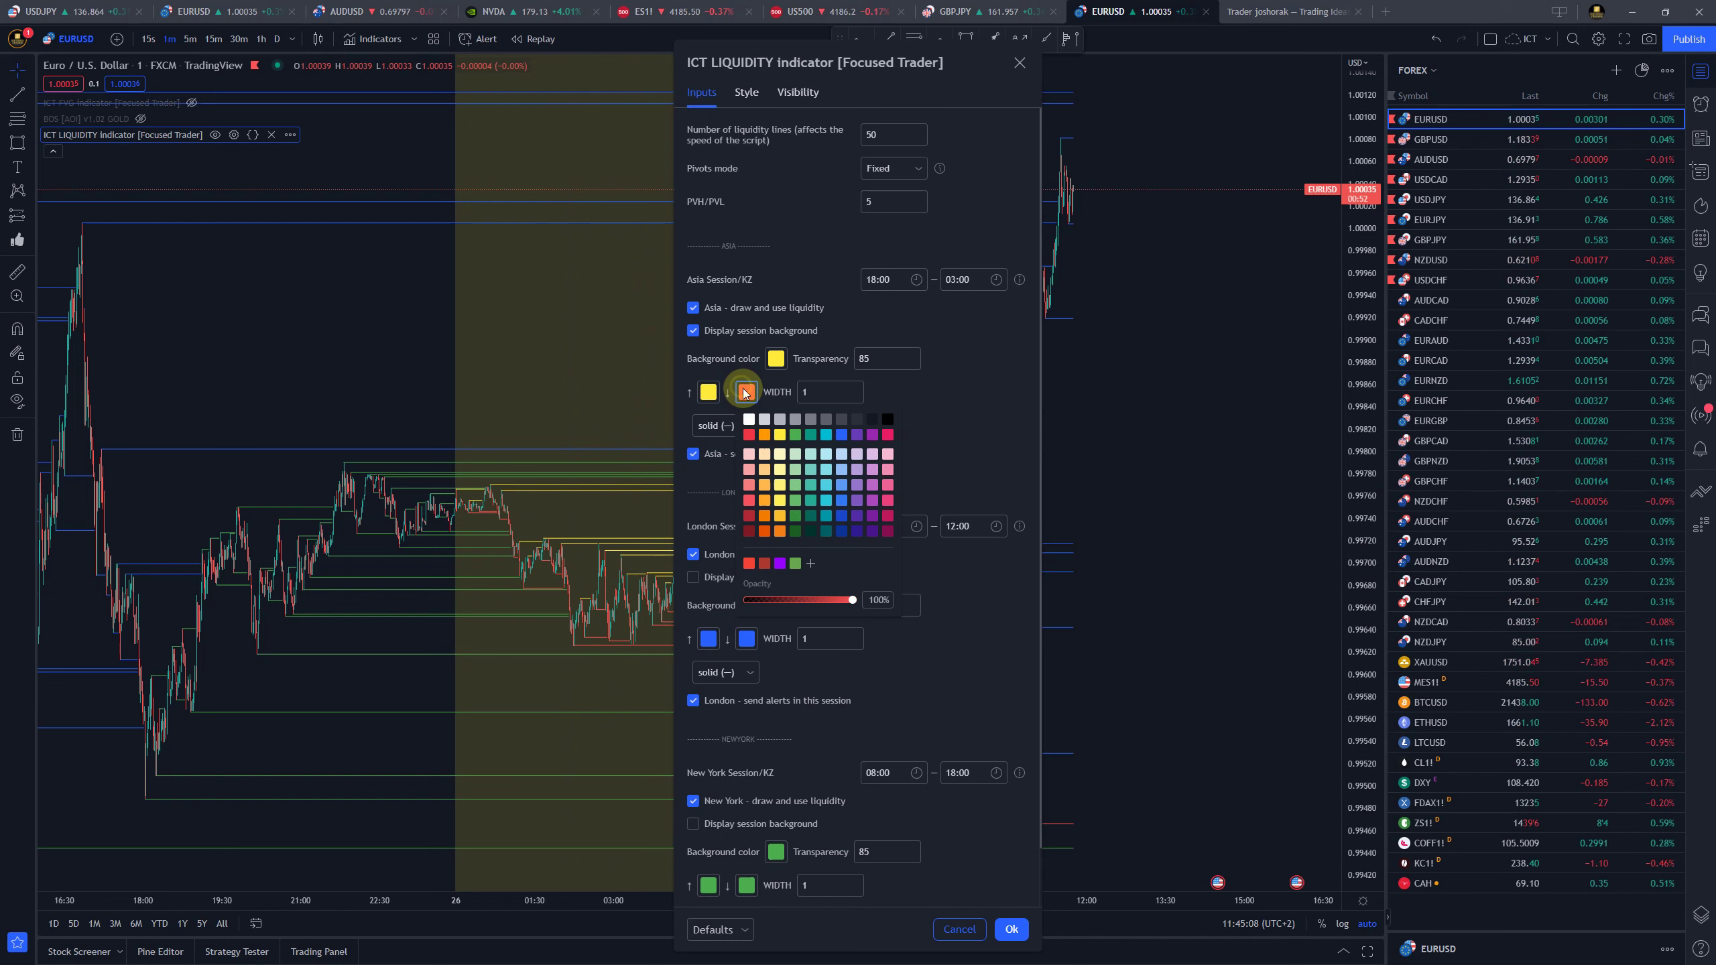
pyautogui.click(795, 434)
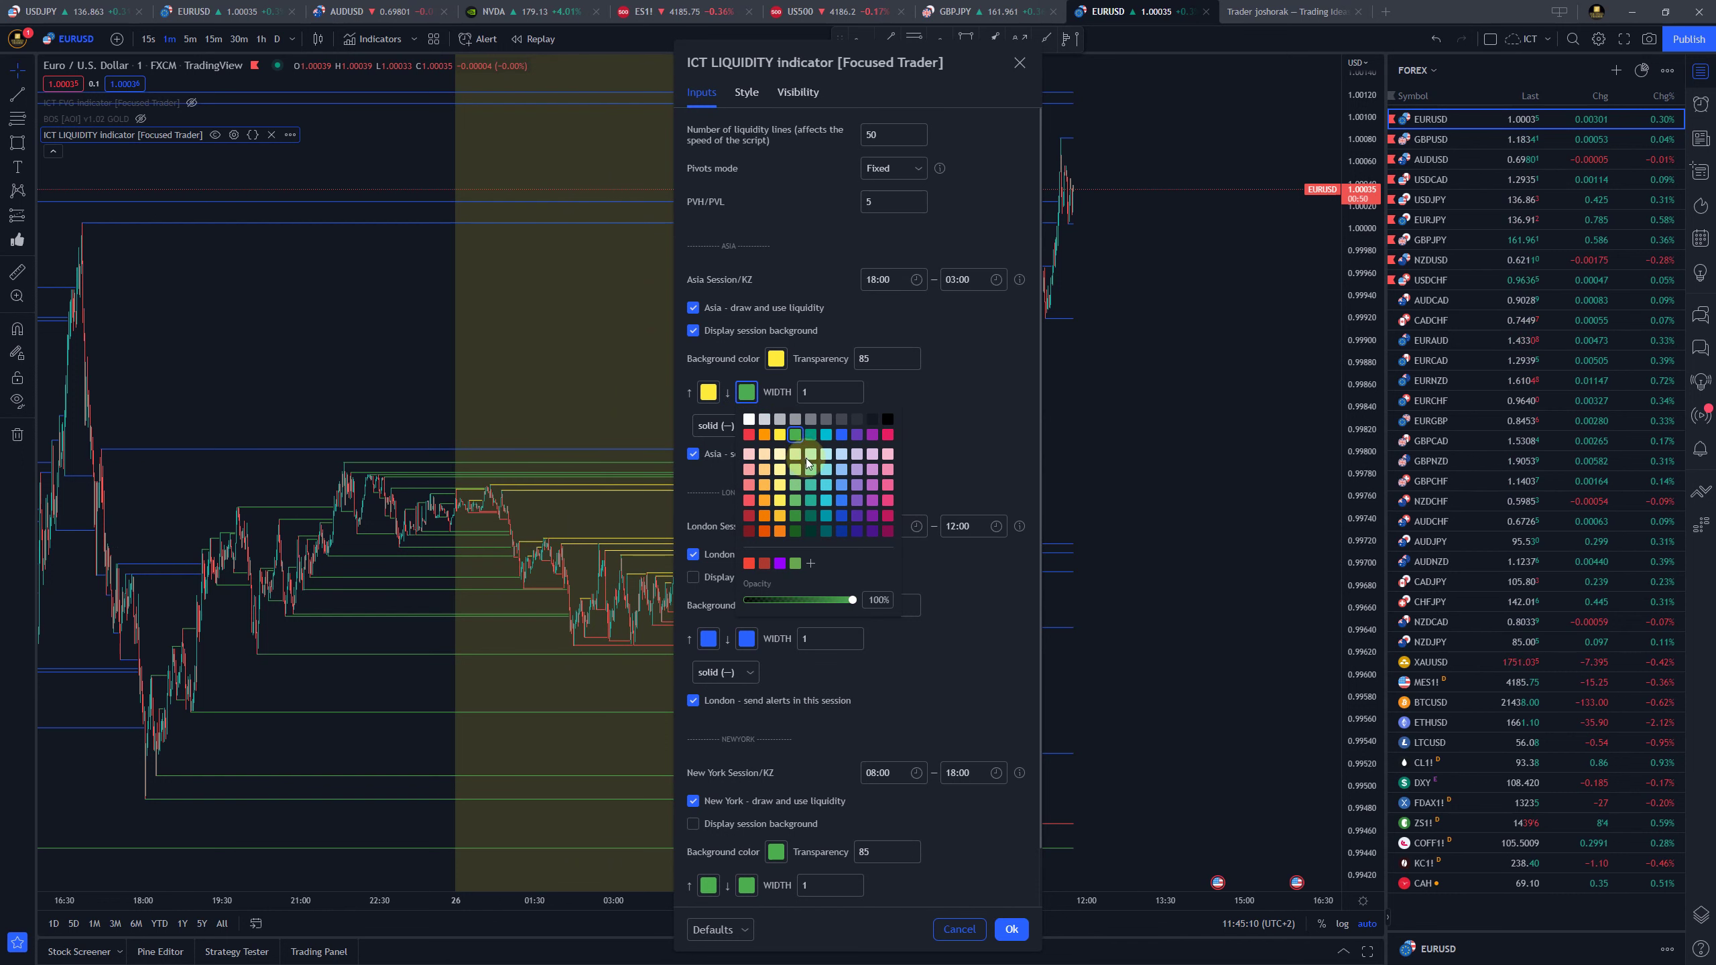
pyautogui.click(871, 517)
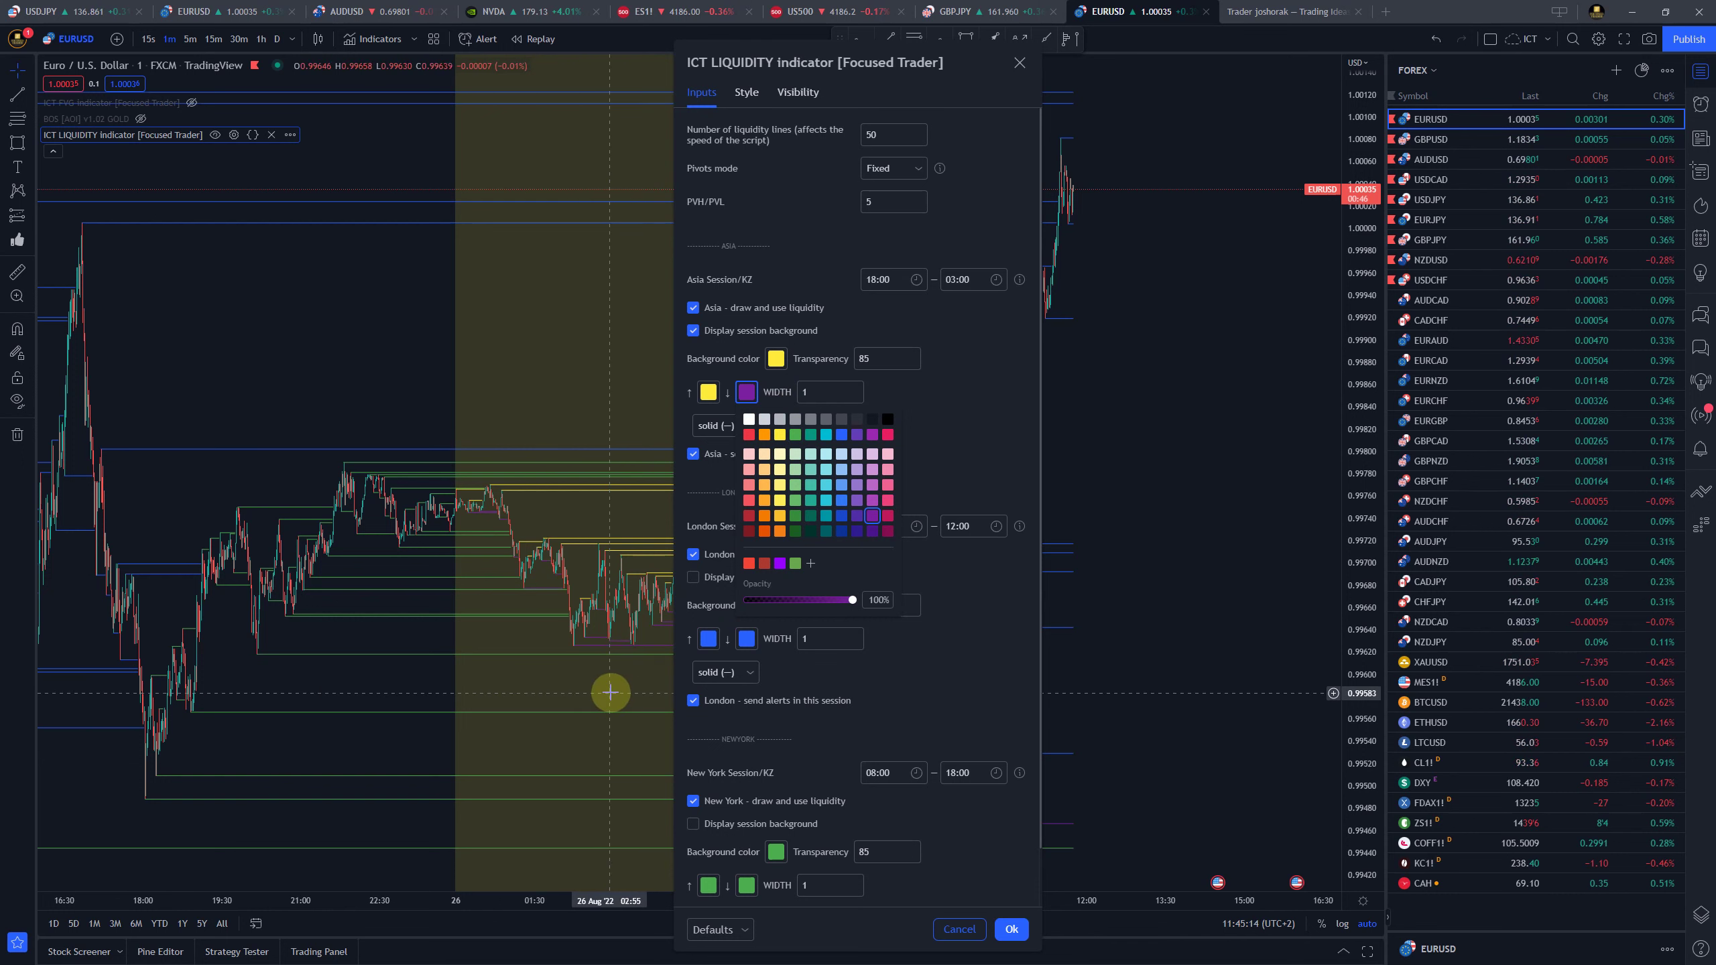
# Close the settings, pan the chart to later times, and reopen the indicator settings
pyautogui.click(579, 642)
pyautogui.moveTo(597, 659); pyautogui.dragTo(797, 694)
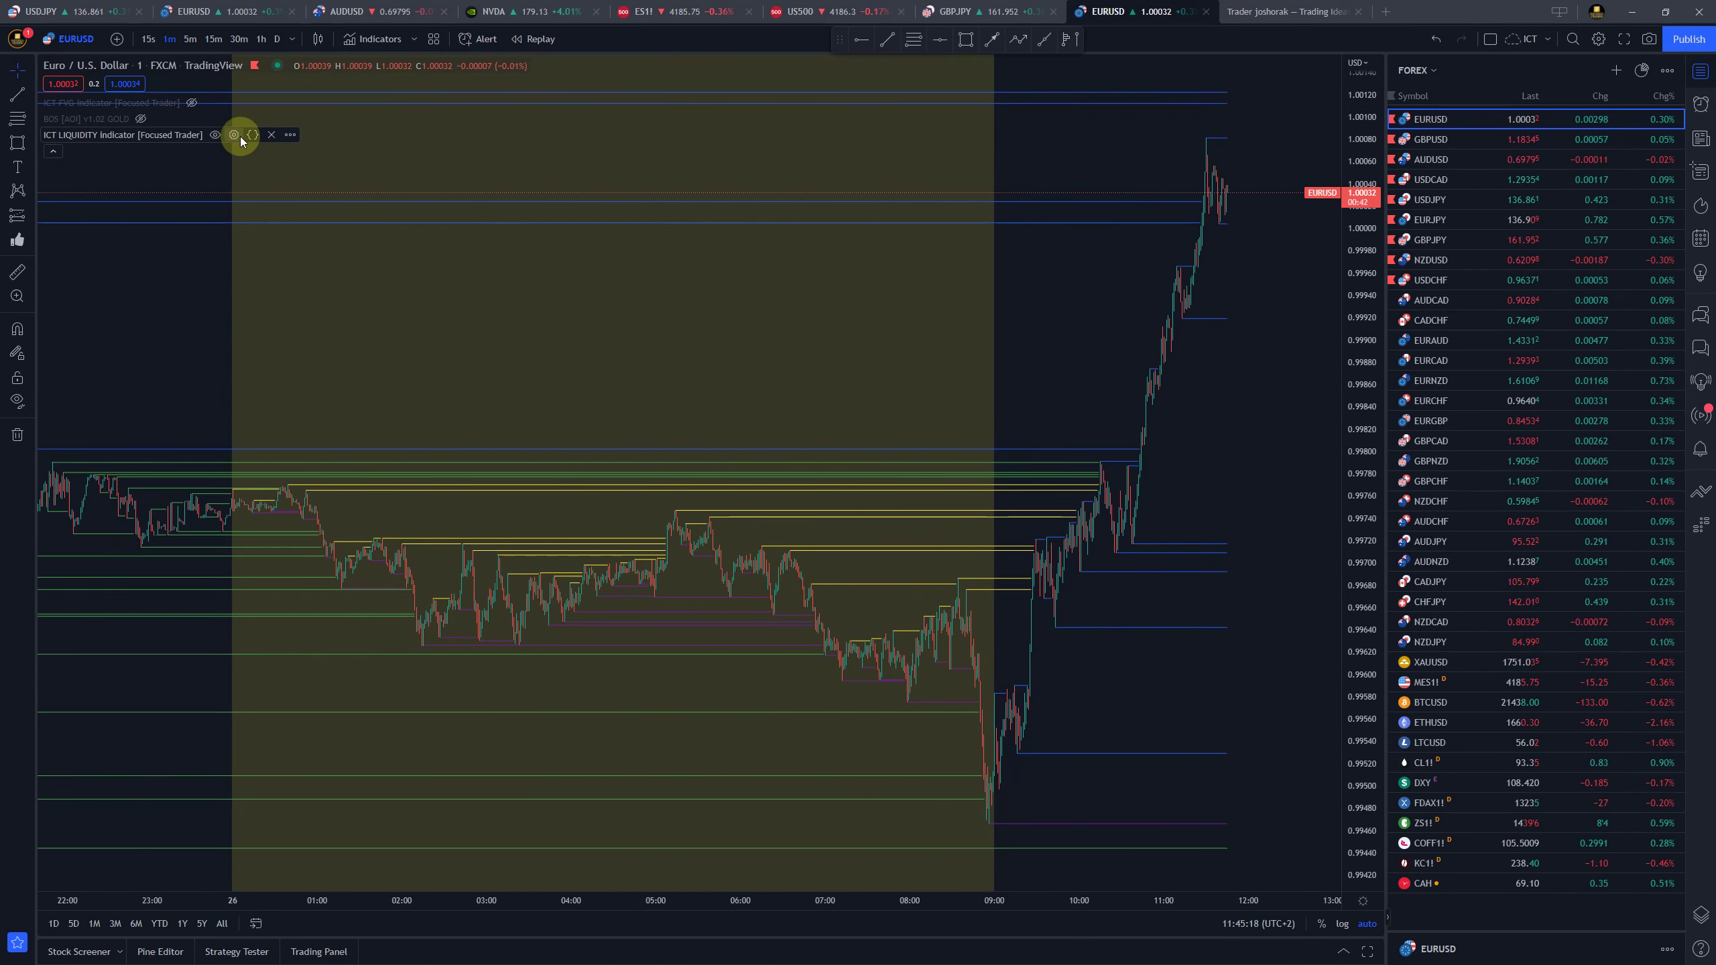
pyautogui.click(240, 137)
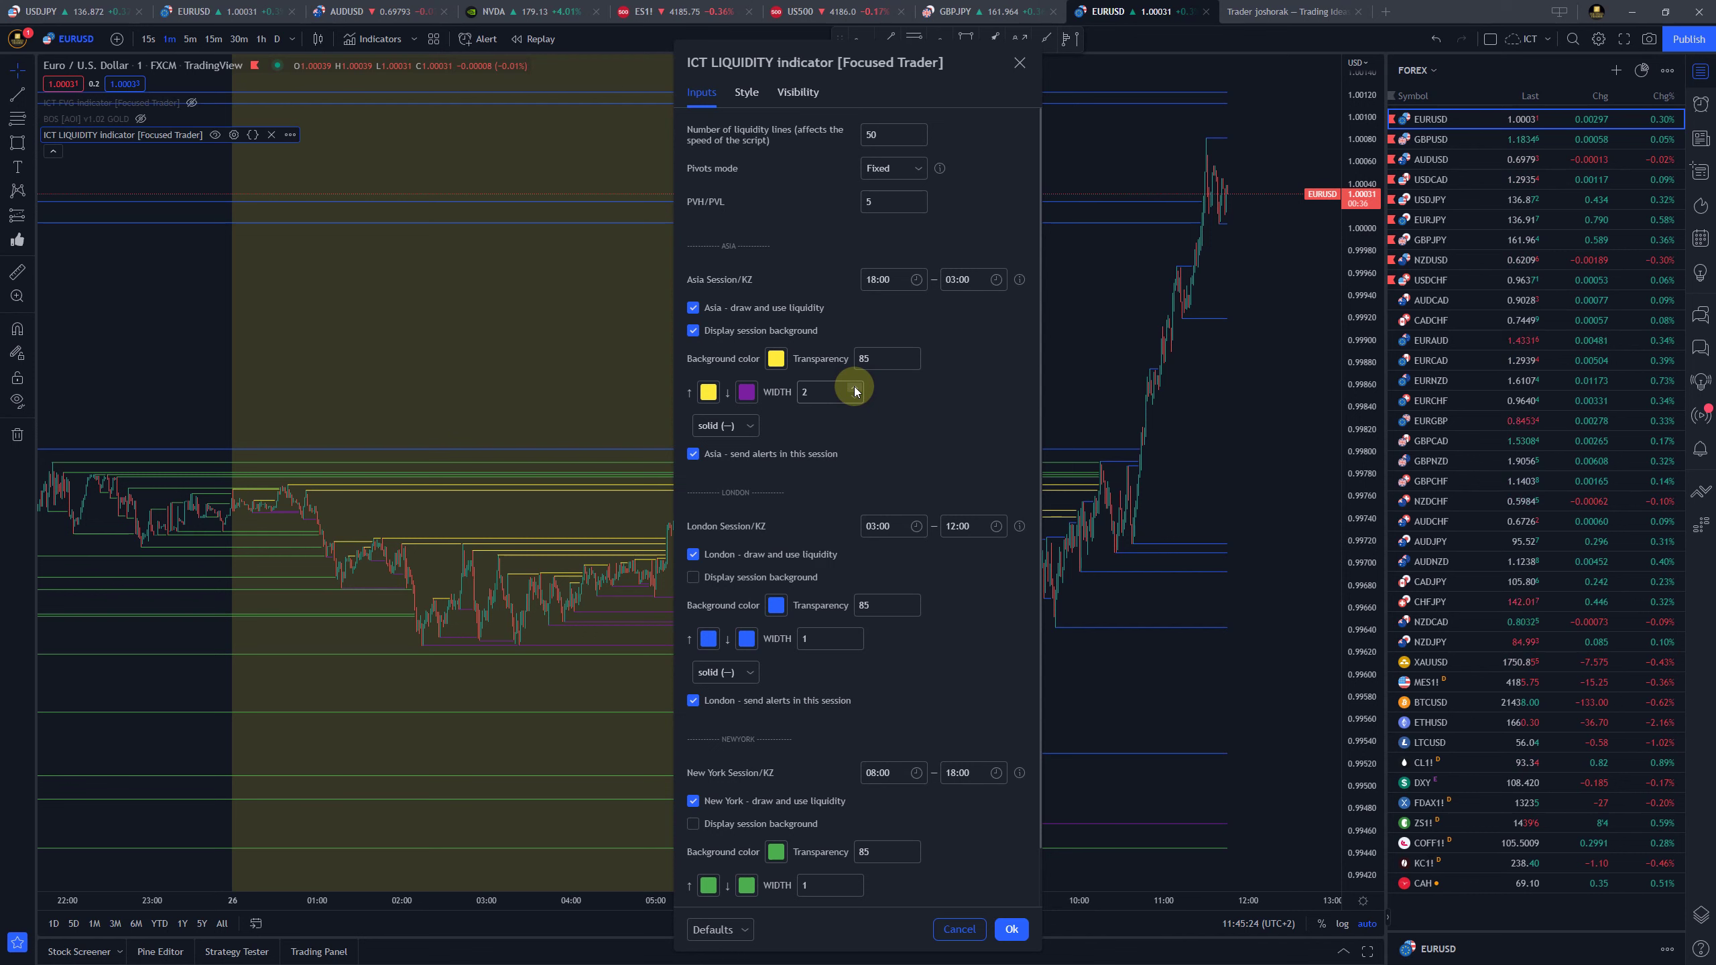
# Keep the Asia line width at 1 after testing thicker, draw lines as right arrows, and close settings
pyautogui.click(854, 387)
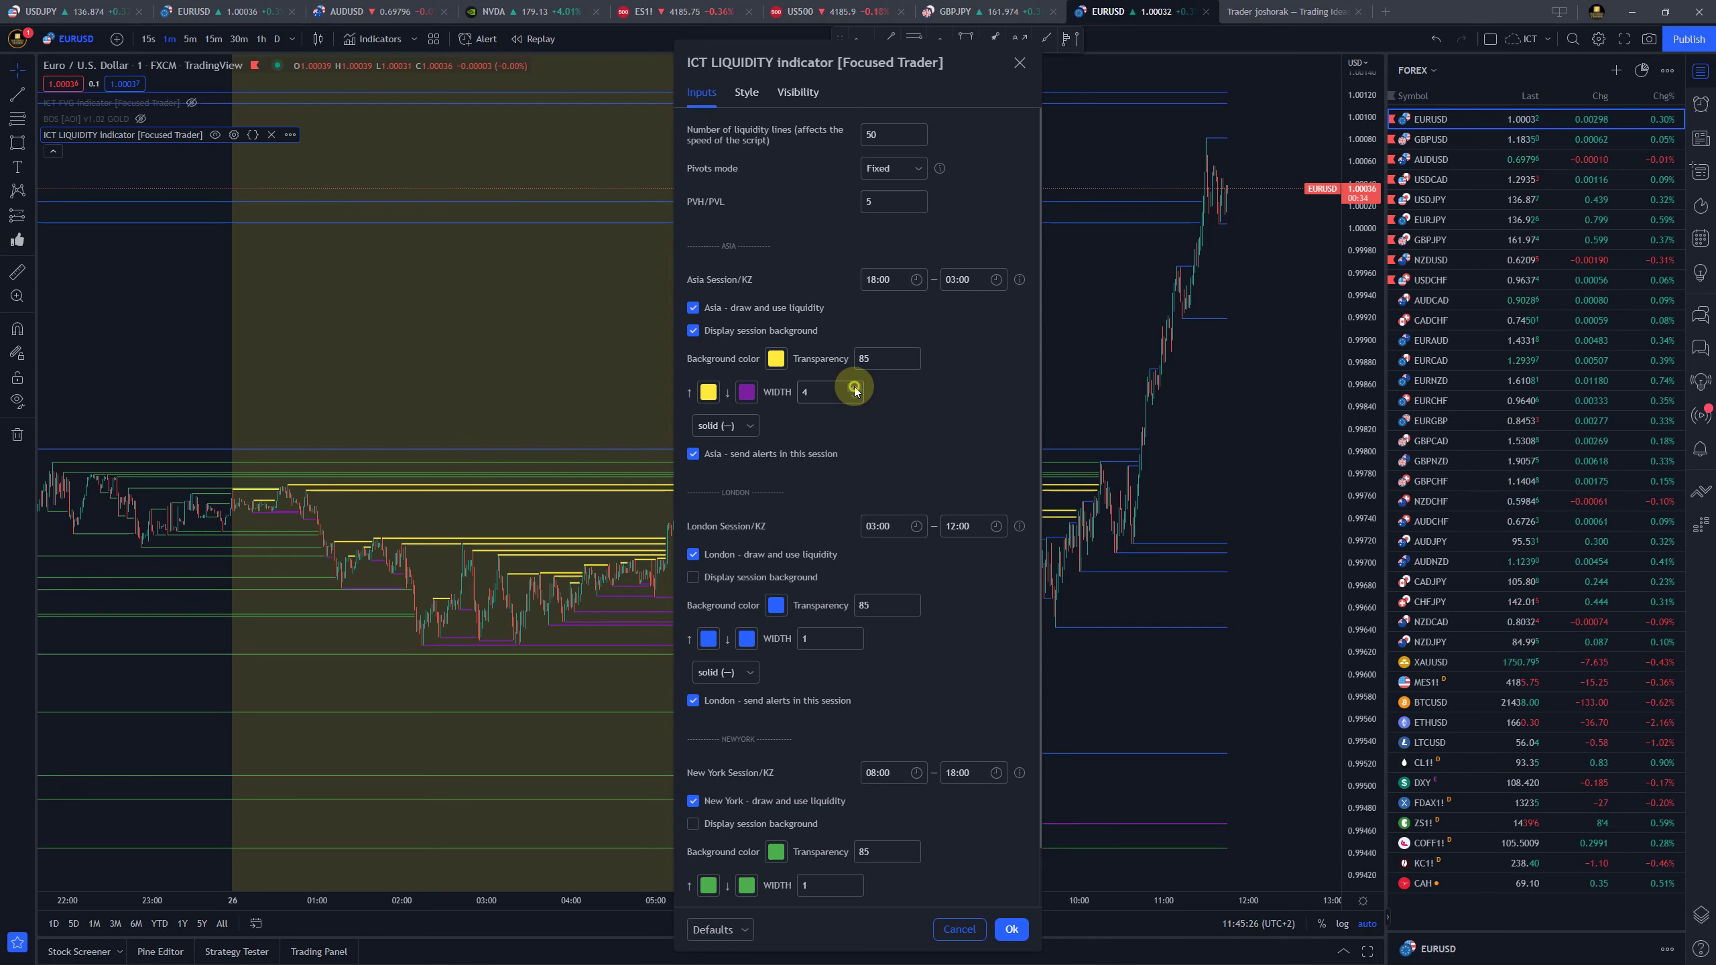
pyautogui.click(854, 387)
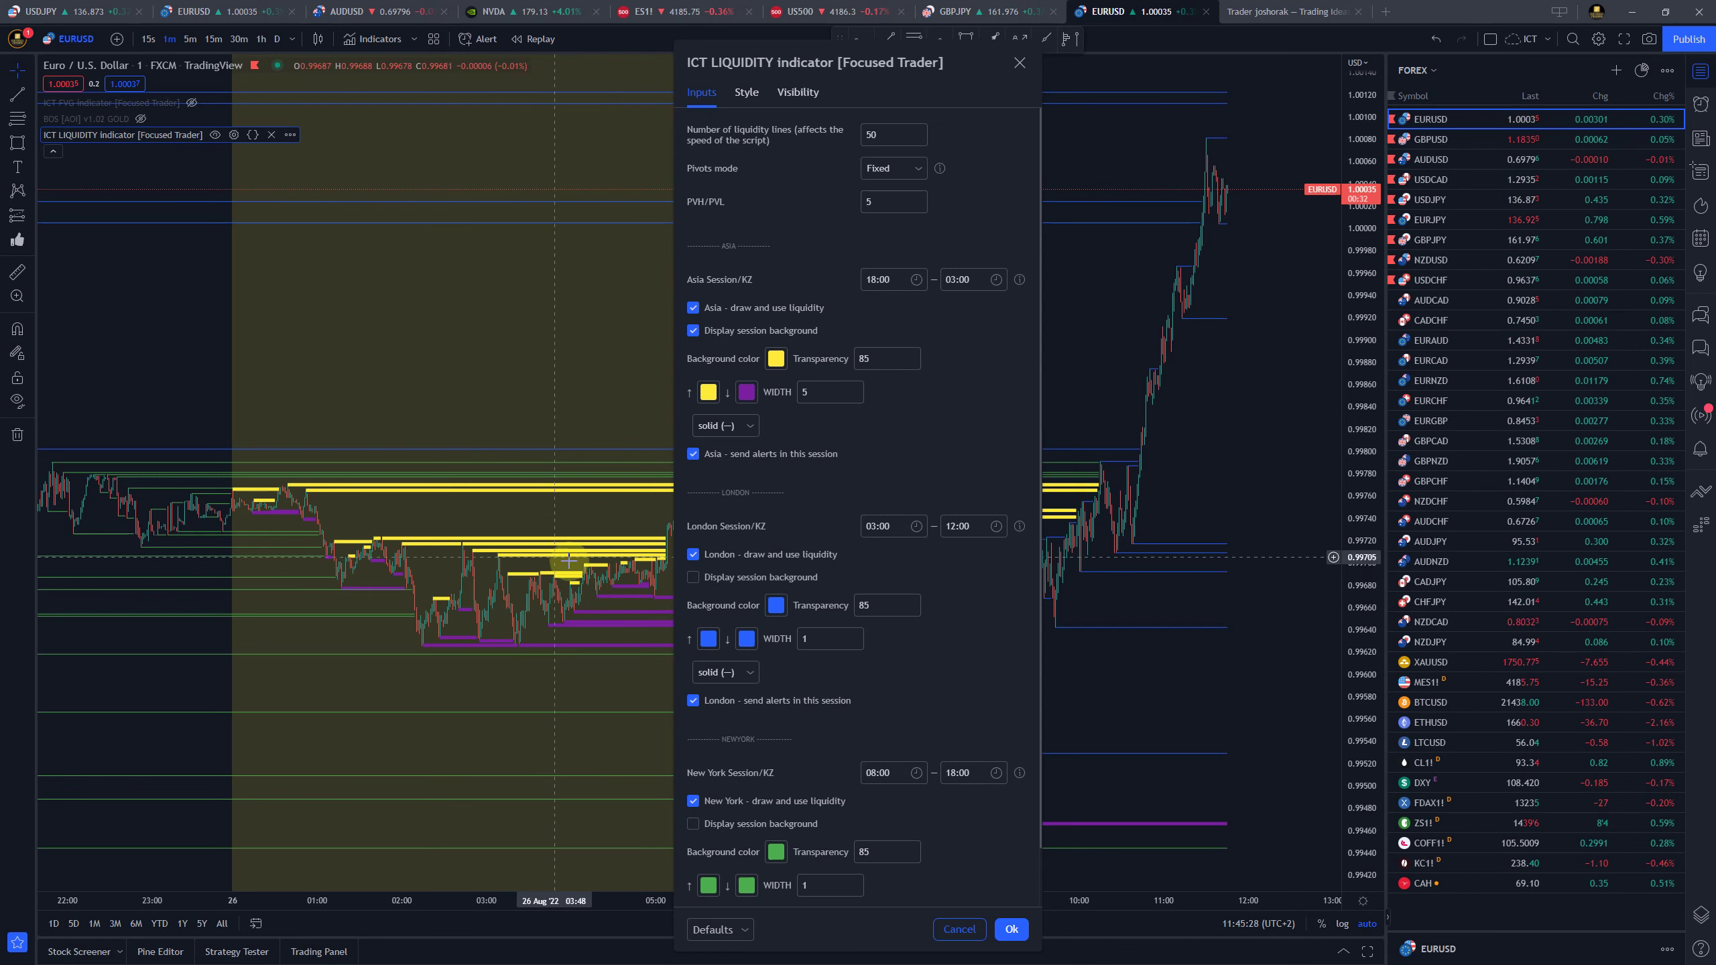
pyautogui.click(854, 399)
pyautogui.click(854, 399)
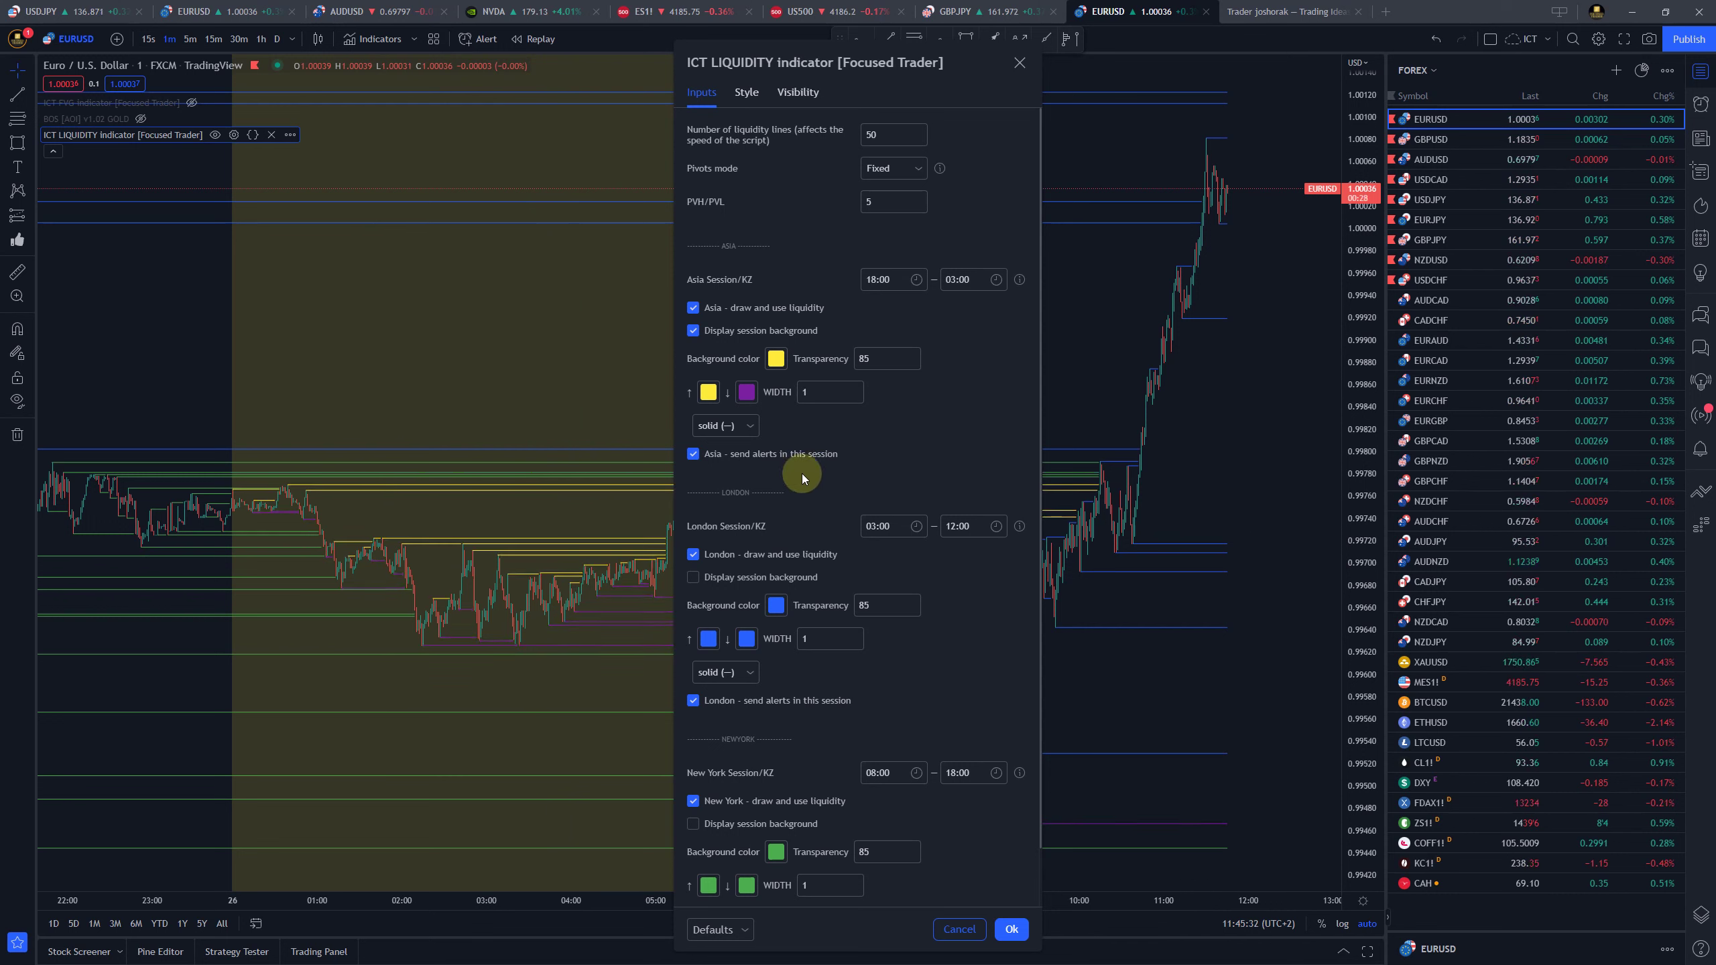
pyautogui.click(742, 433)
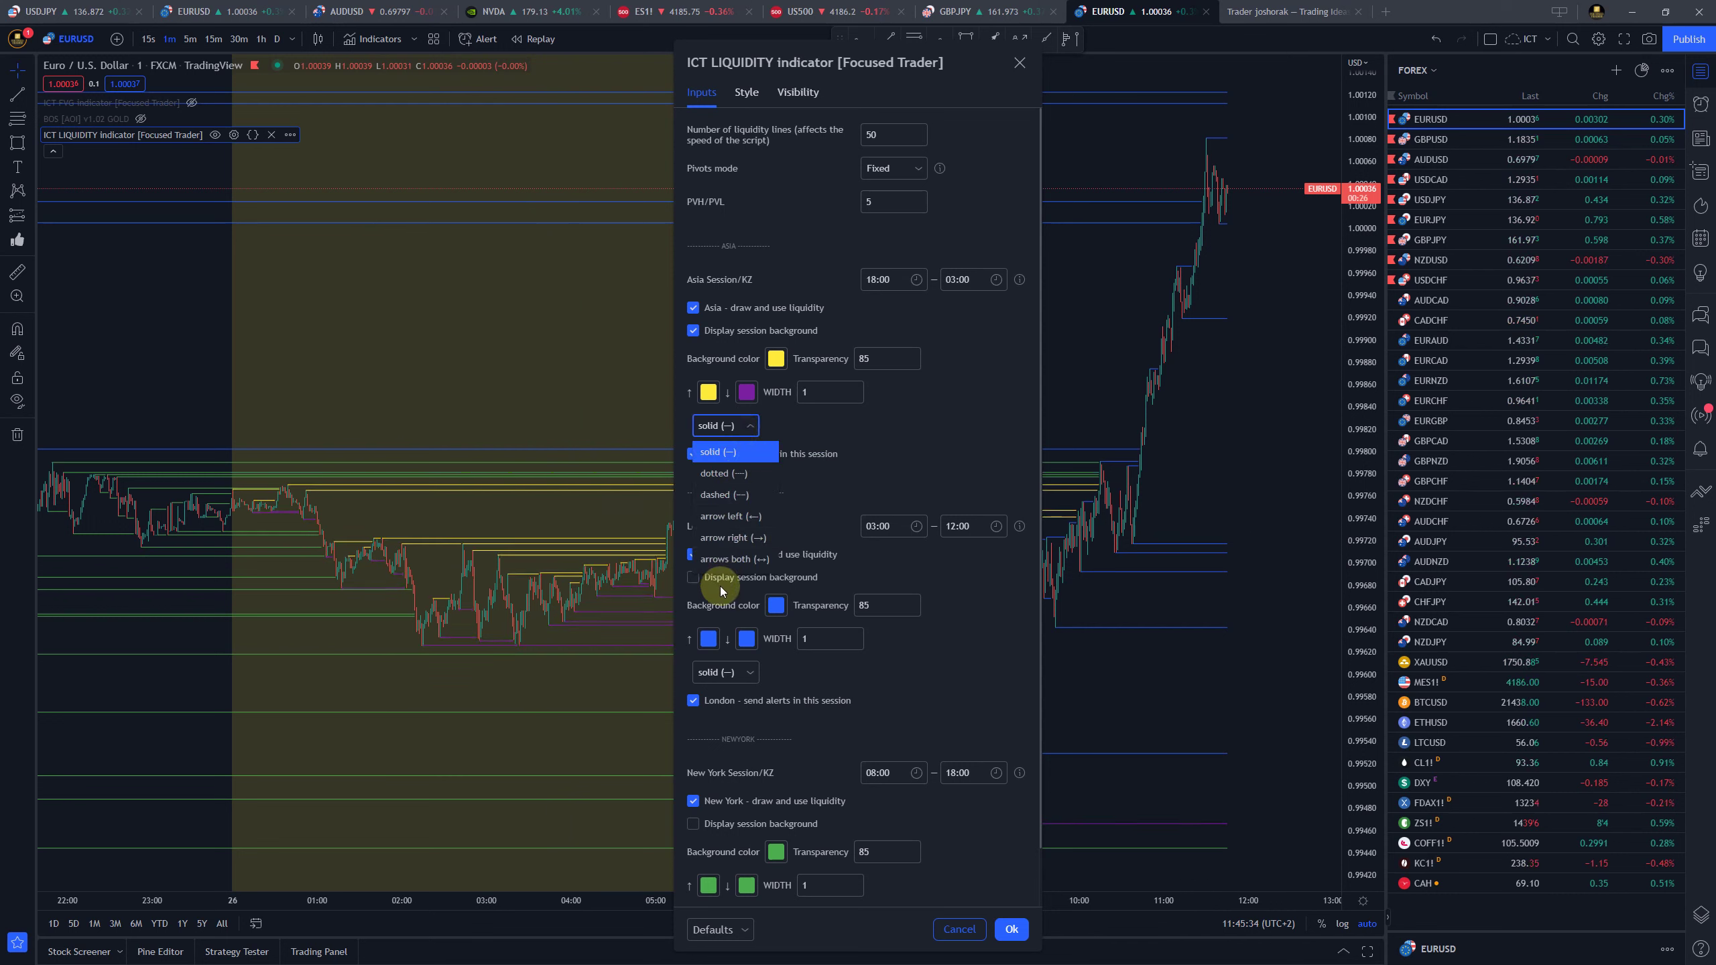
pyautogui.click(741, 542)
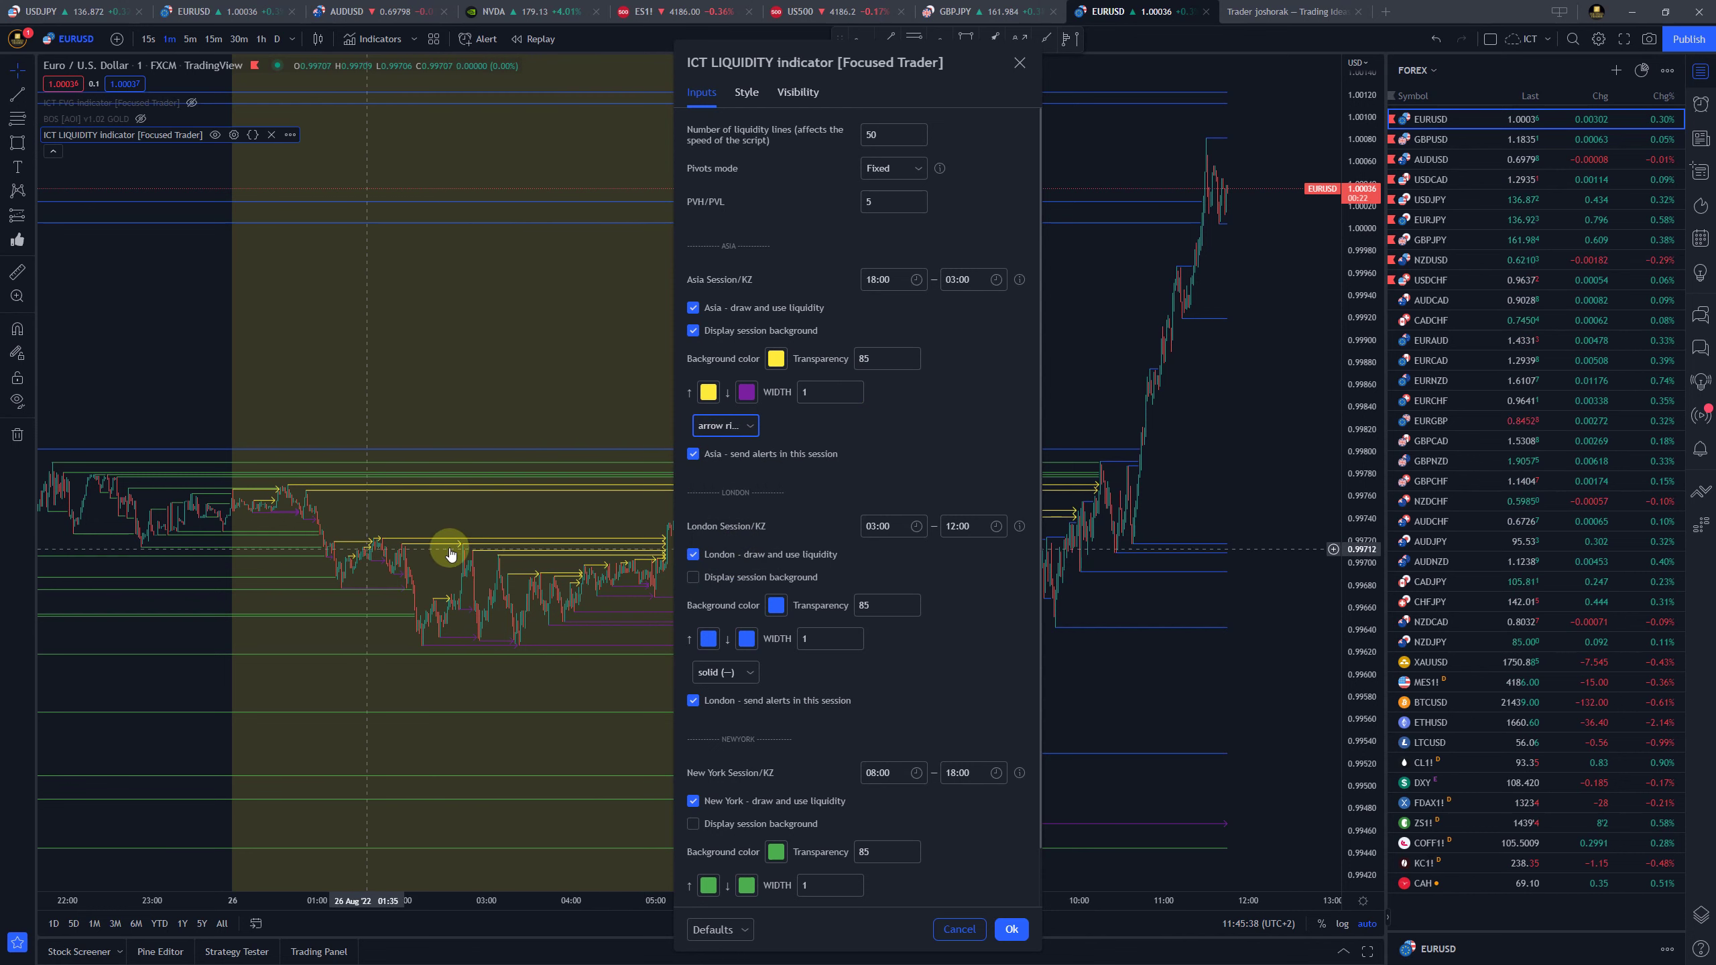
pyautogui.press('Return')
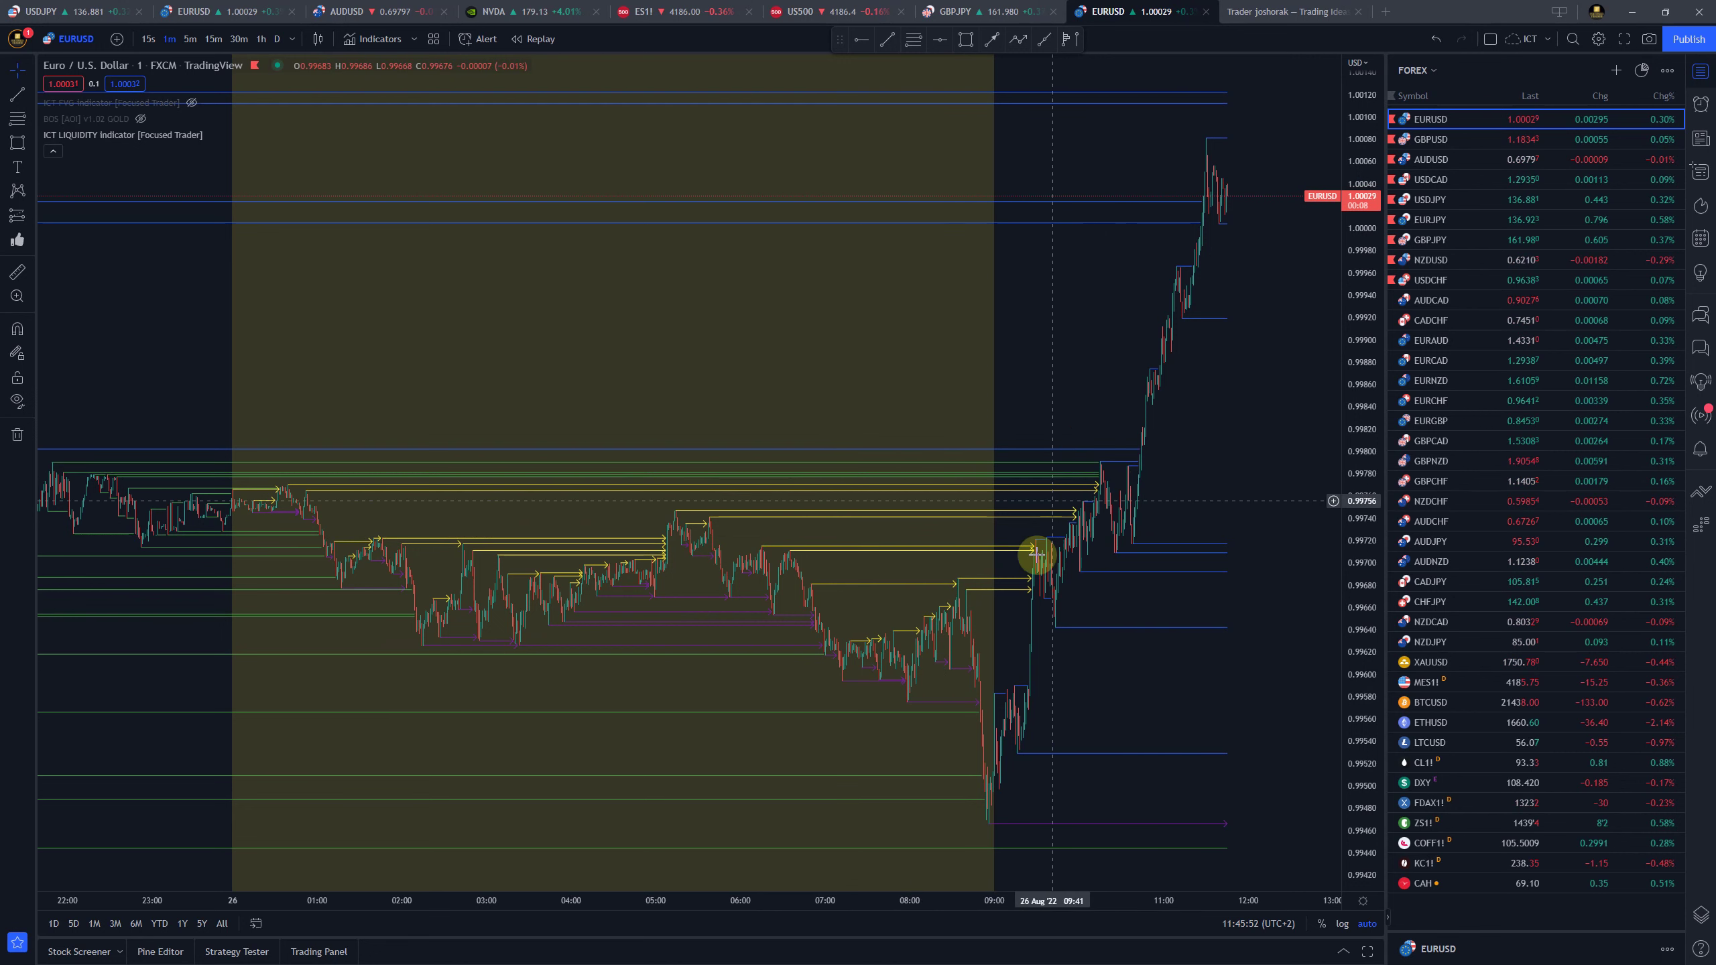
# Zoom the chart out and back in, then open the ICT LIQUIDITY settings and close them with Escape
pyautogui.scroll(-3, 682, 541)
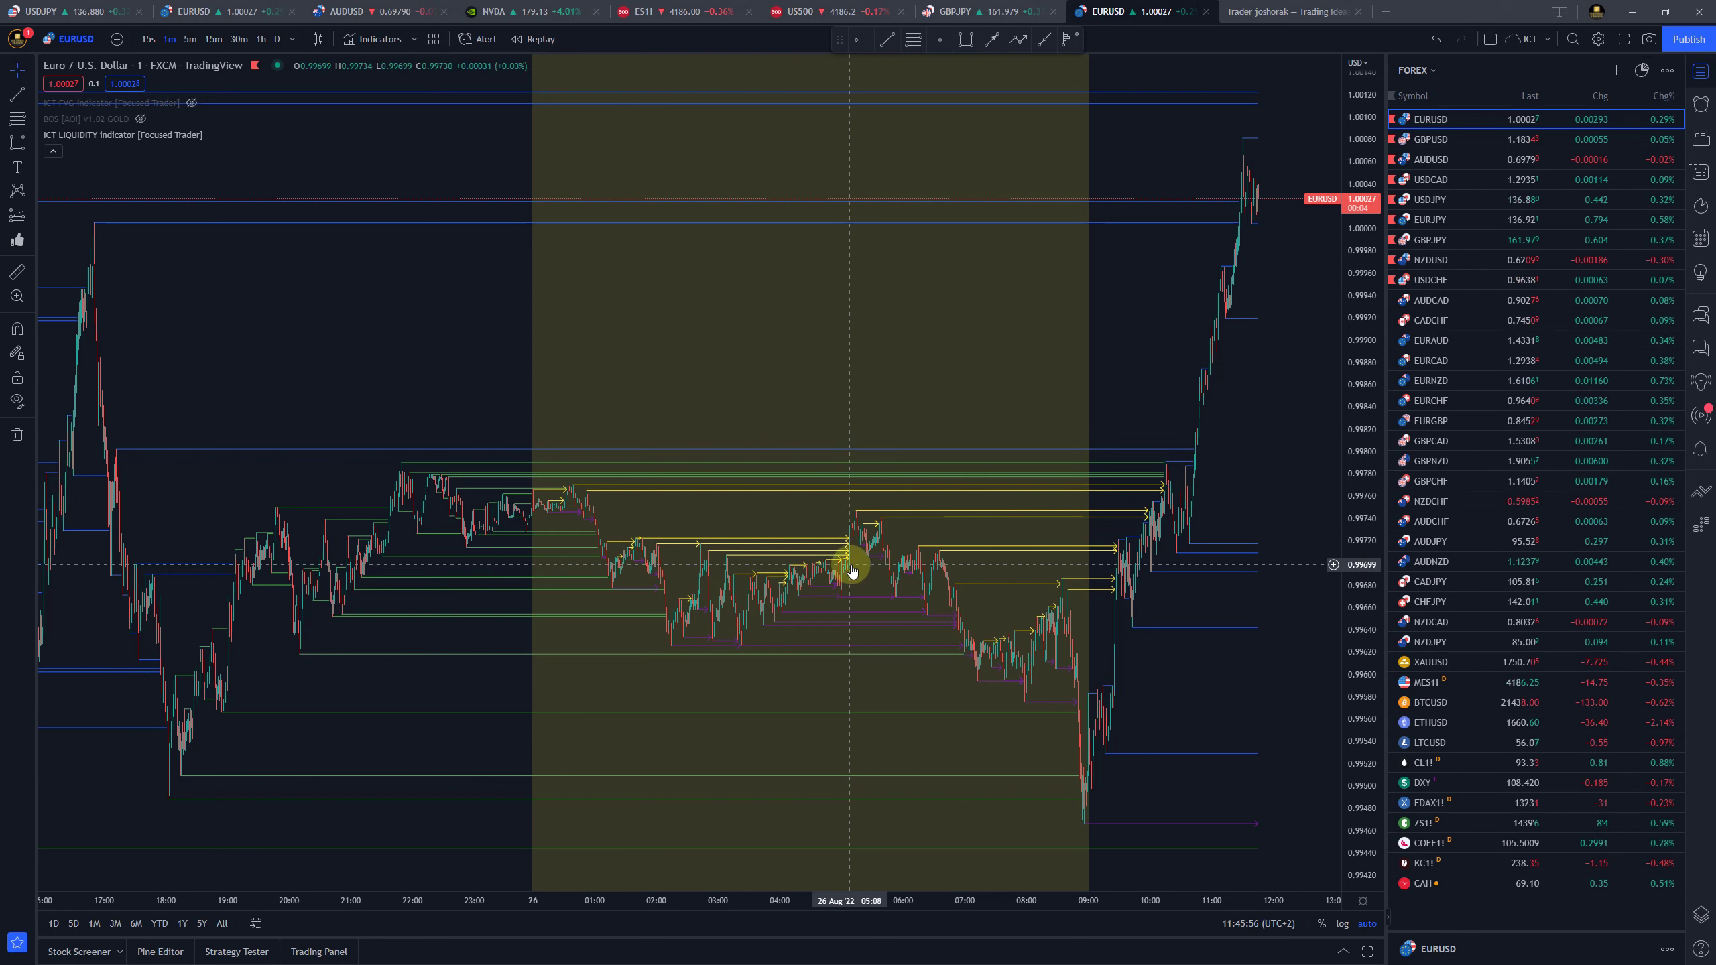
pyautogui.scroll(3, 838, 561)
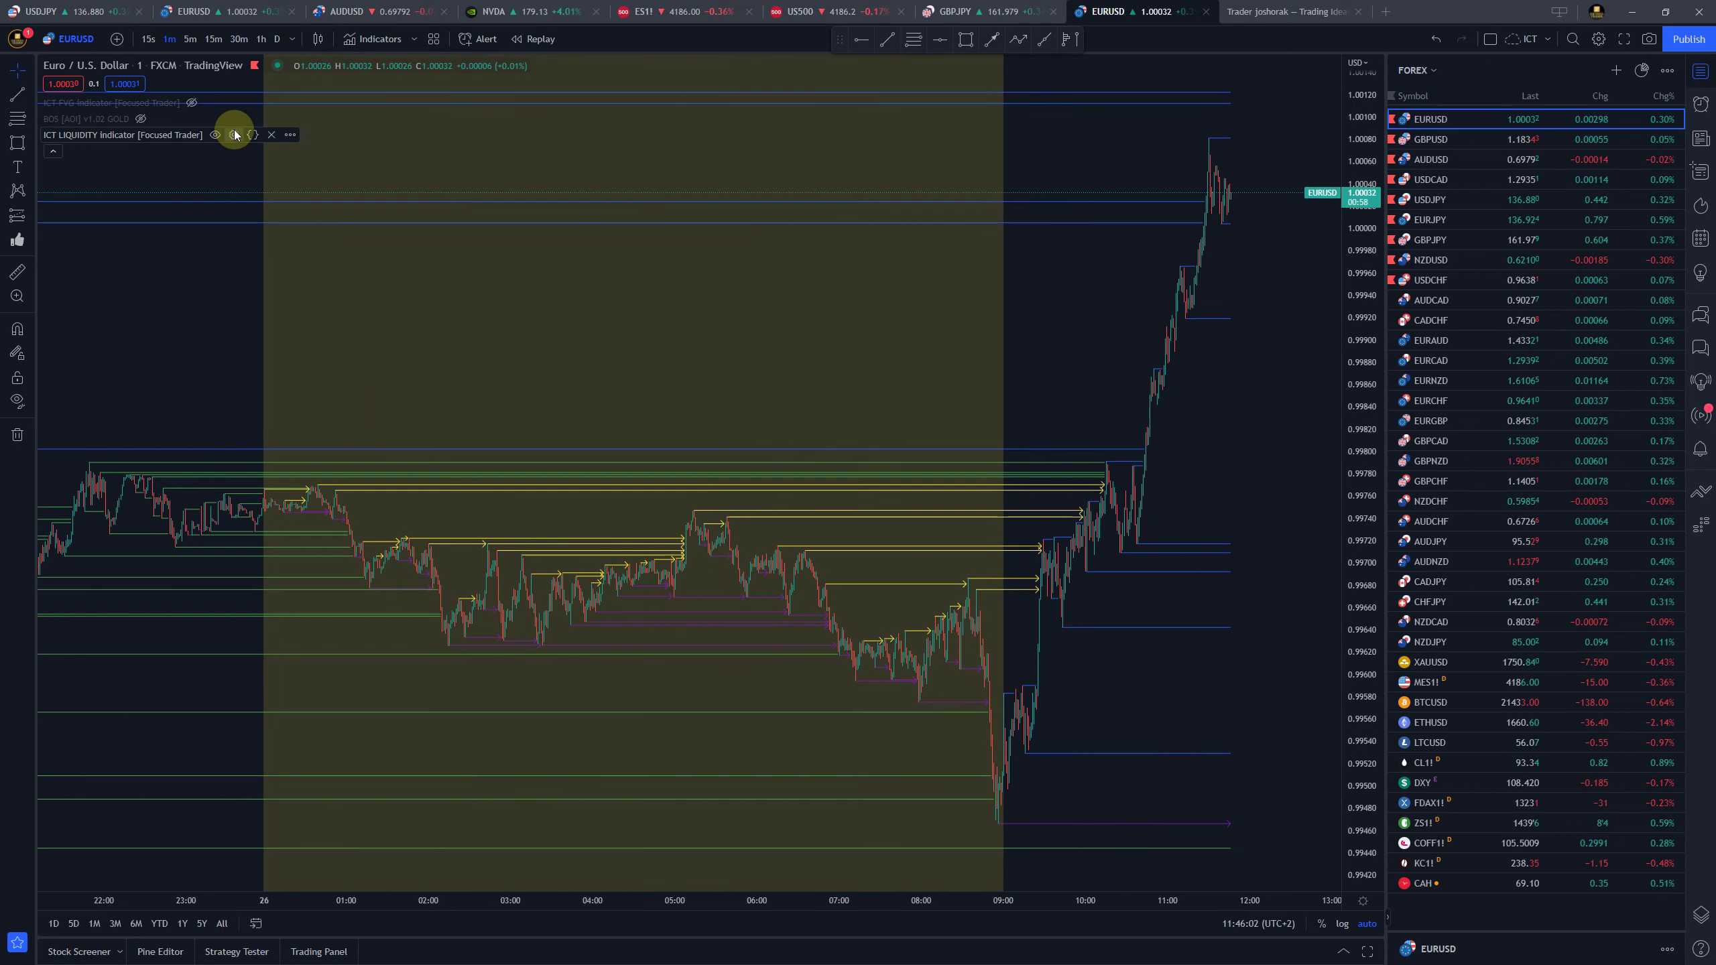
pyautogui.click(235, 136)
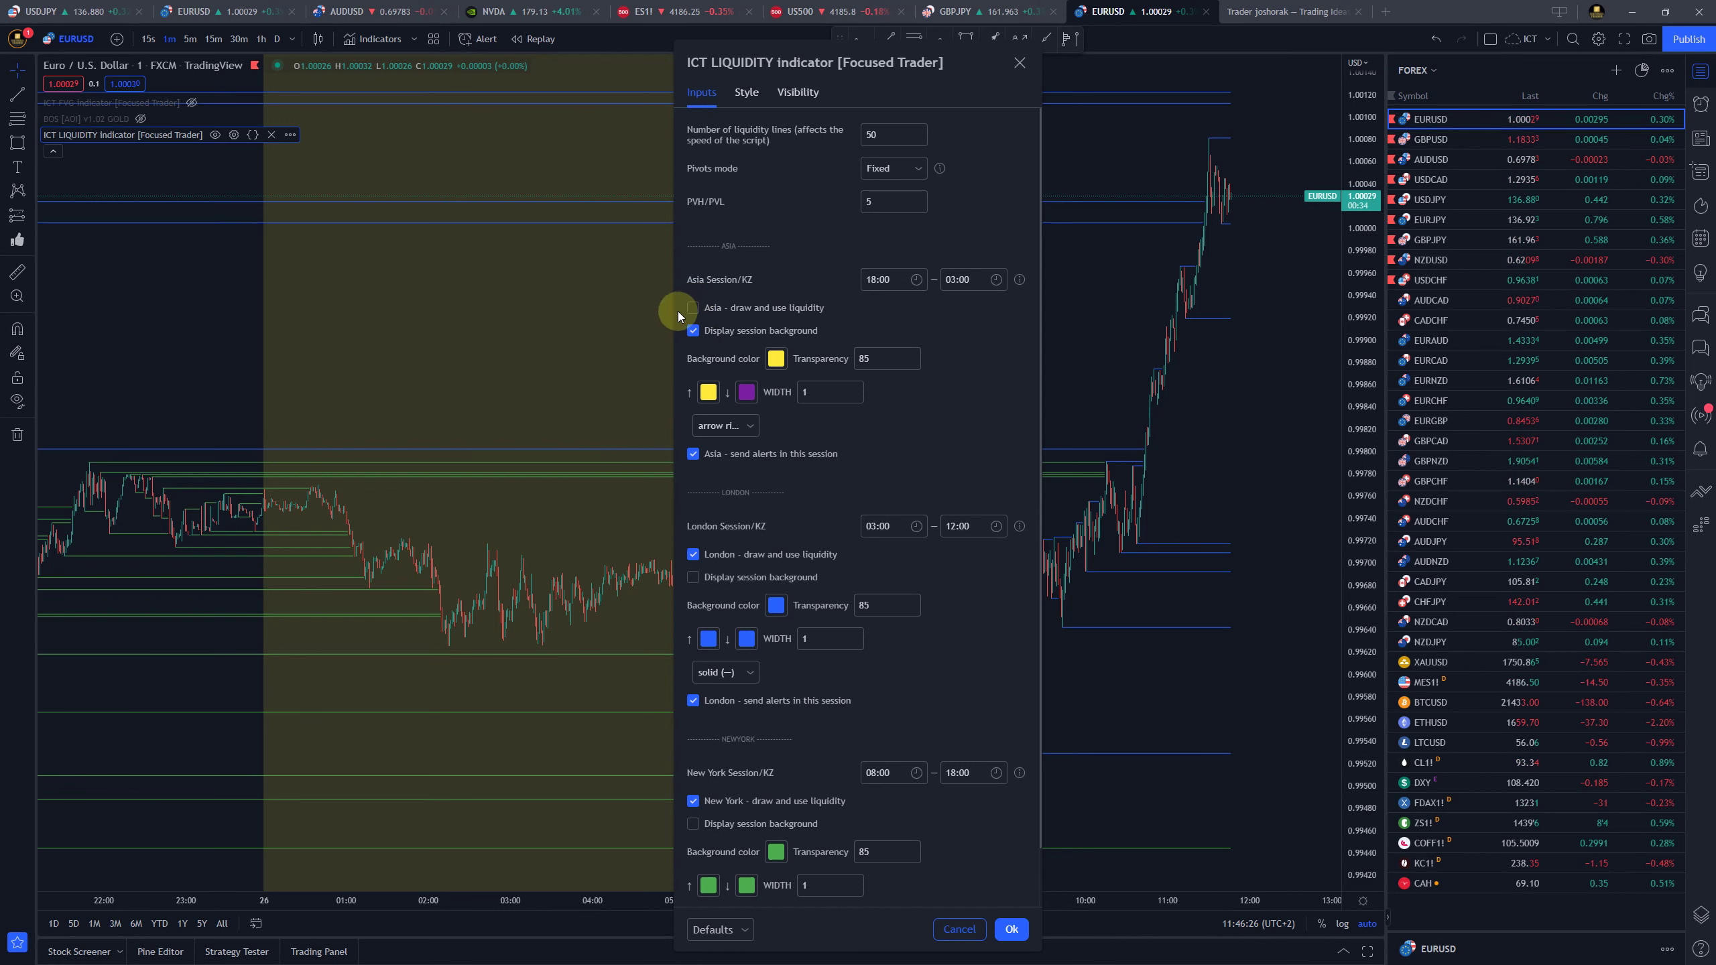
pyautogui.press('Escape')
# Set ICT LIQUIDITY pivots mode to Timeframe and turn Asia liquidity drawing back on
pyautogui.scroll(1, 824, 445)
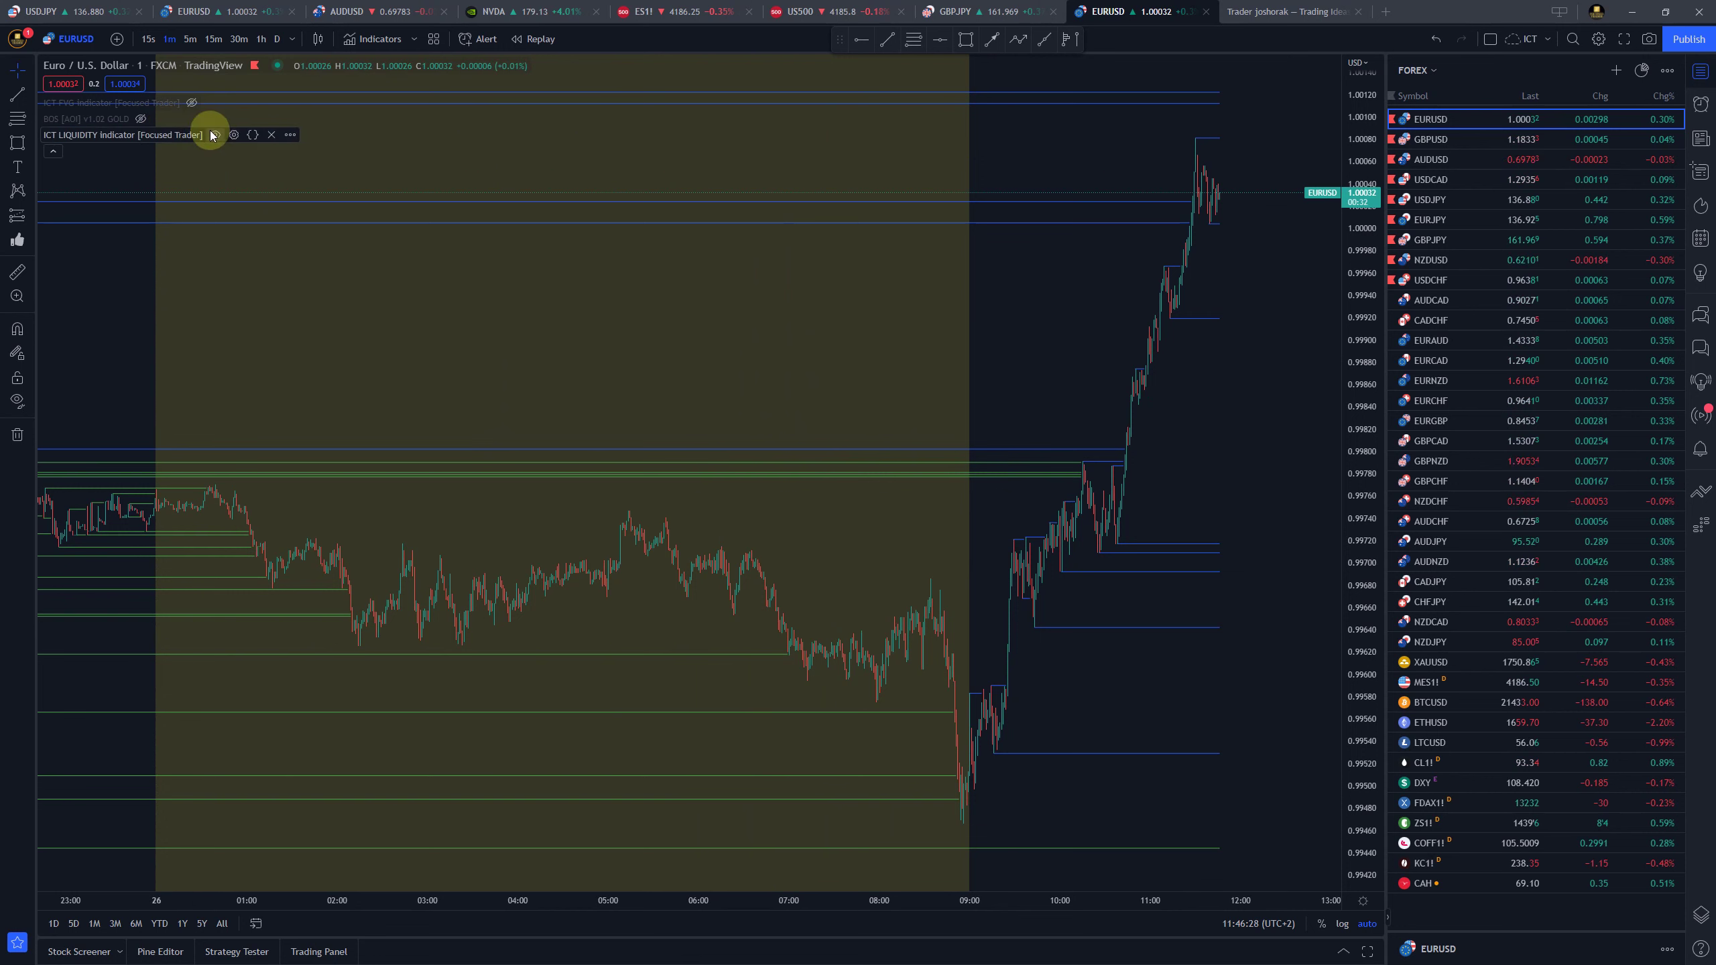
pyautogui.click(234, 135)
pyautogui.click(906, 168)
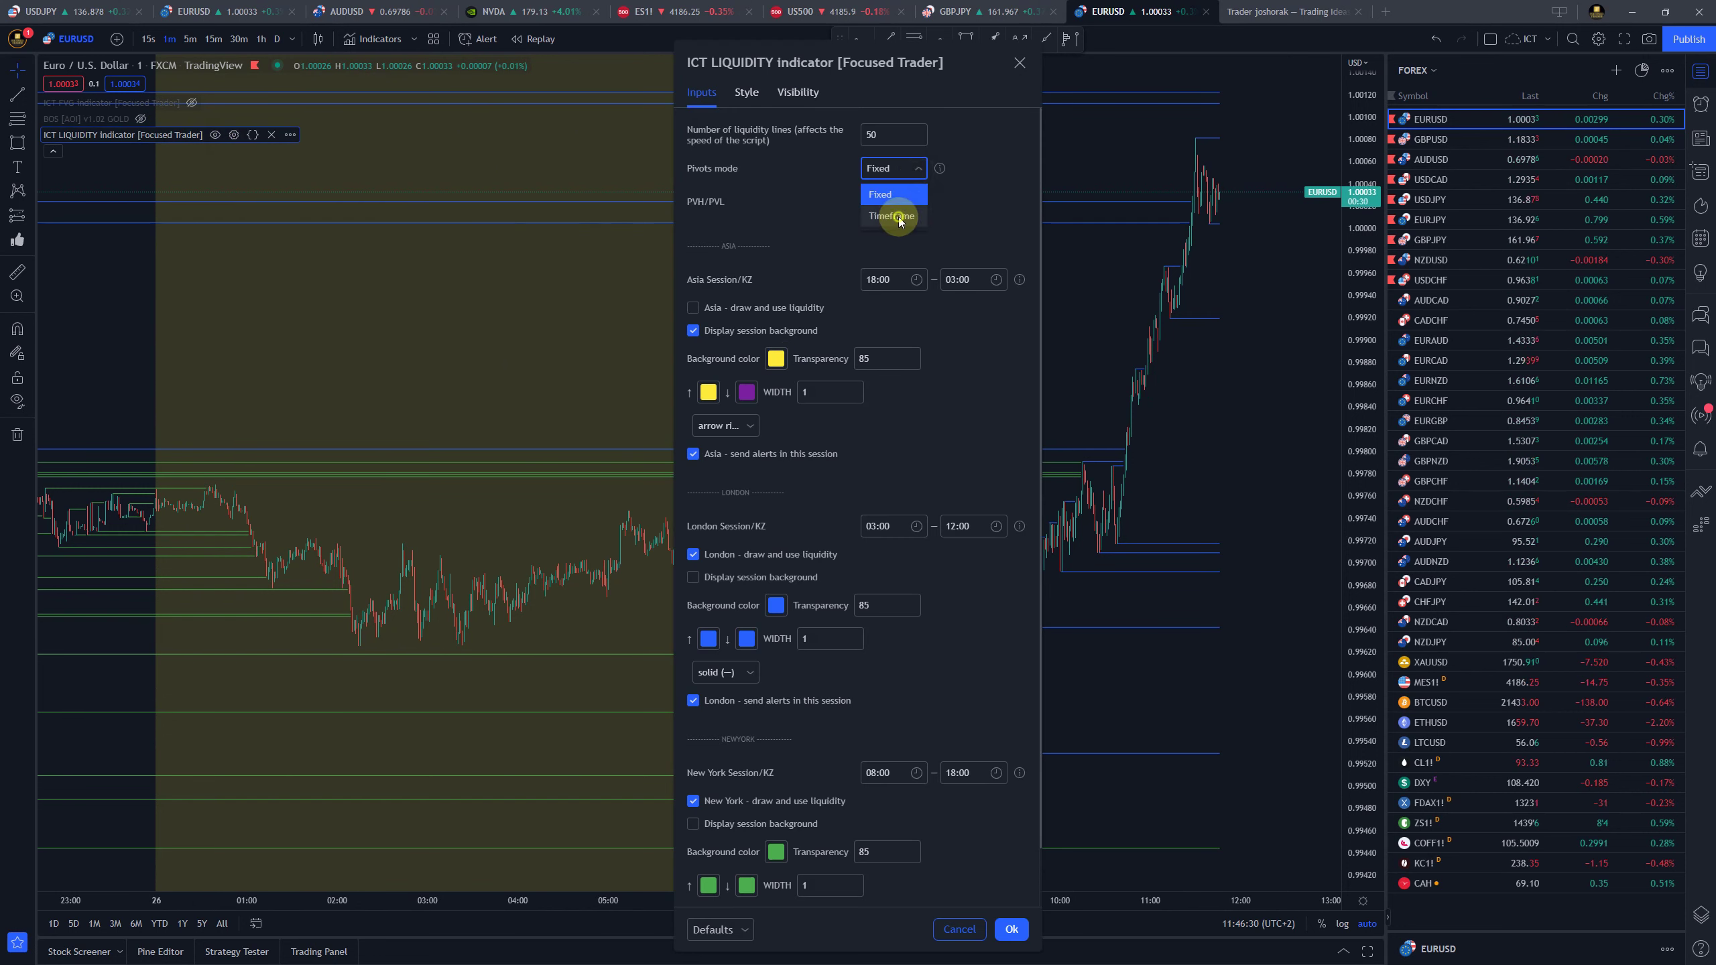
pyautogui.click(898, 216)
pyautogui.click(740, 308)
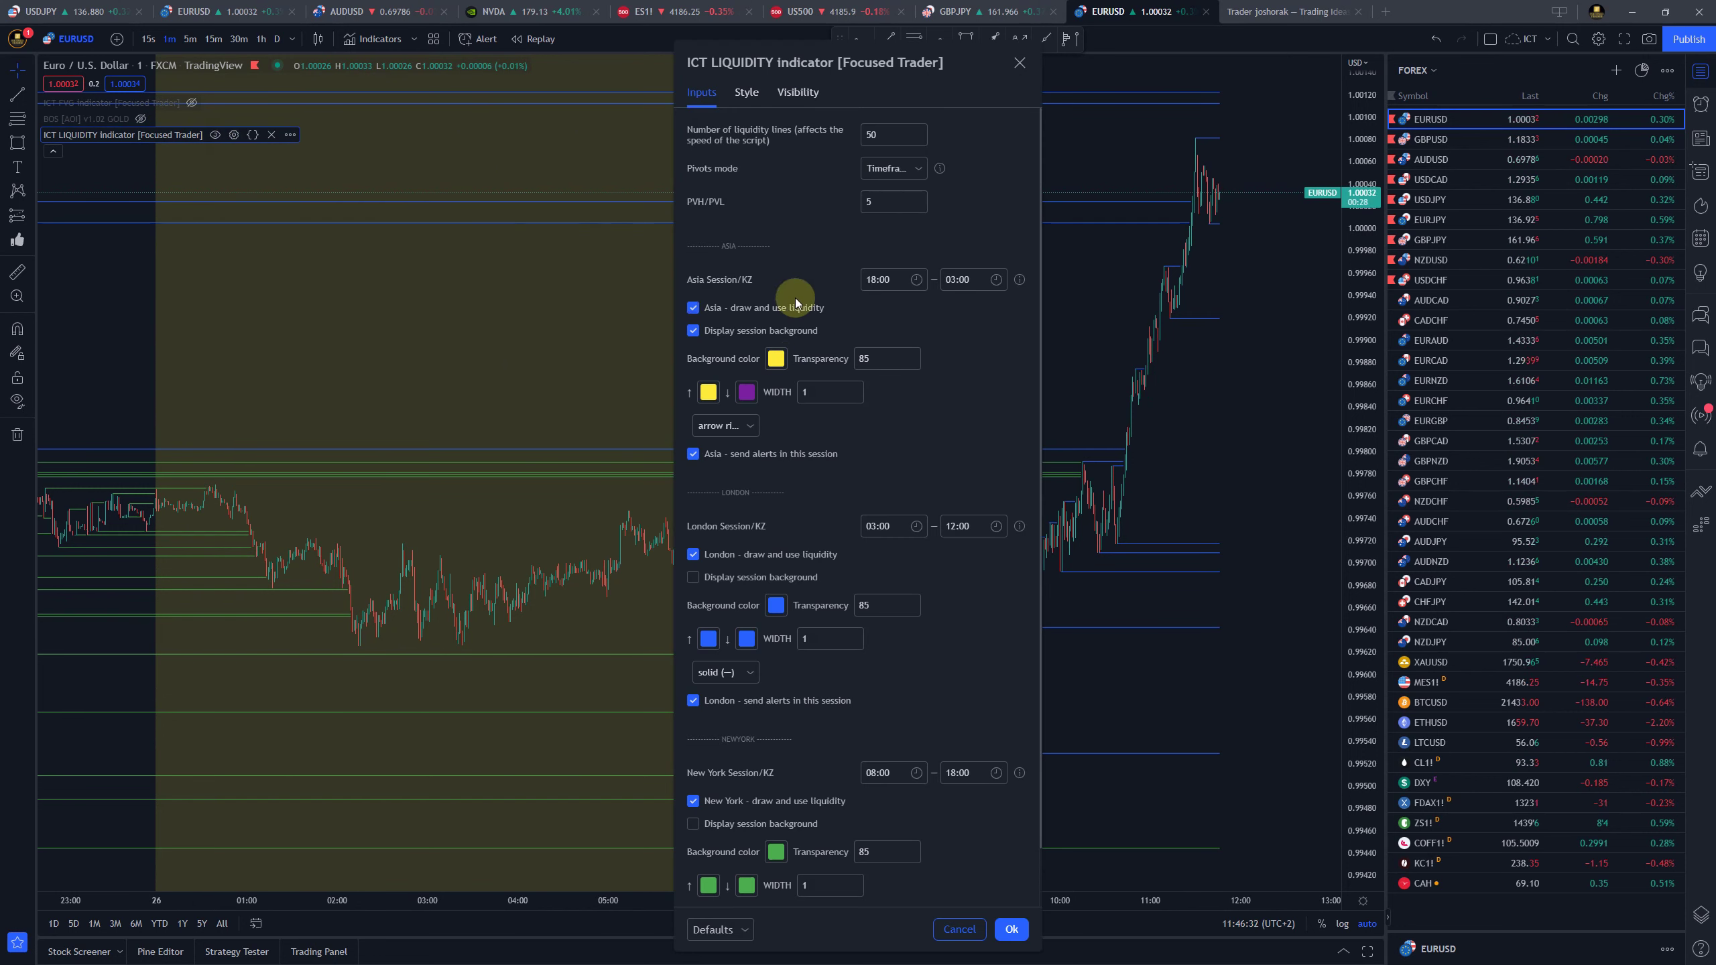
# Close the settings to view the redrawn Asia lines, then reopen them
pyautogui.click(660, 409)
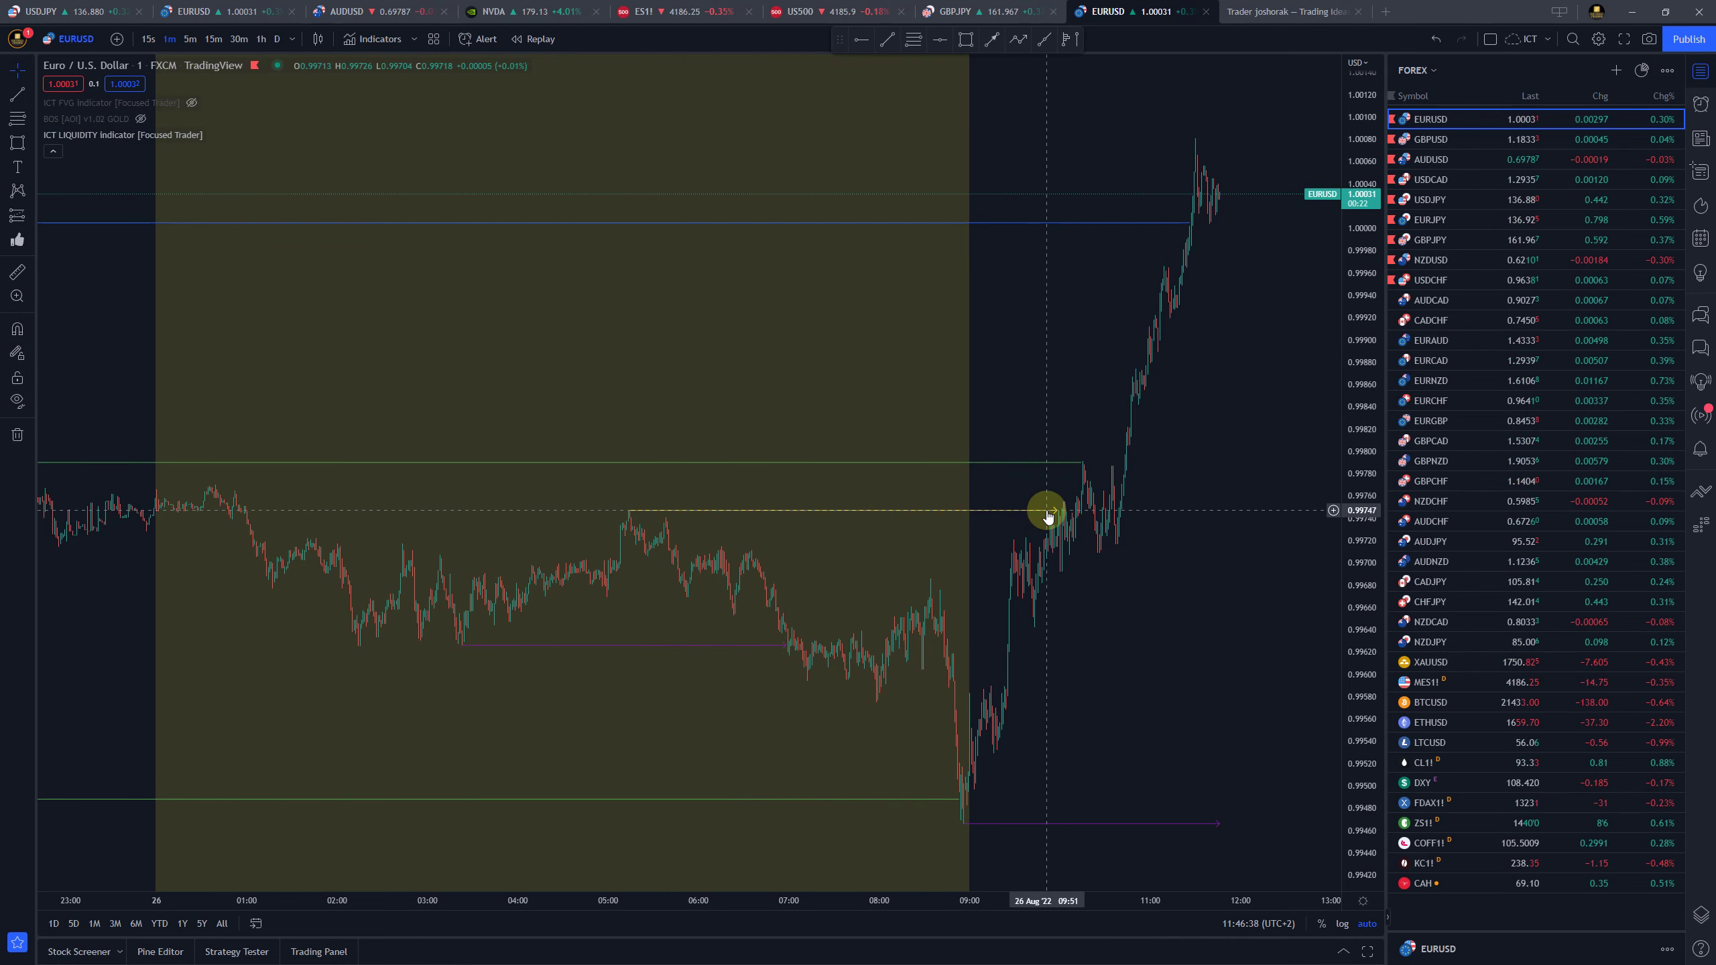
pyautogui.moveTo(183, 128)
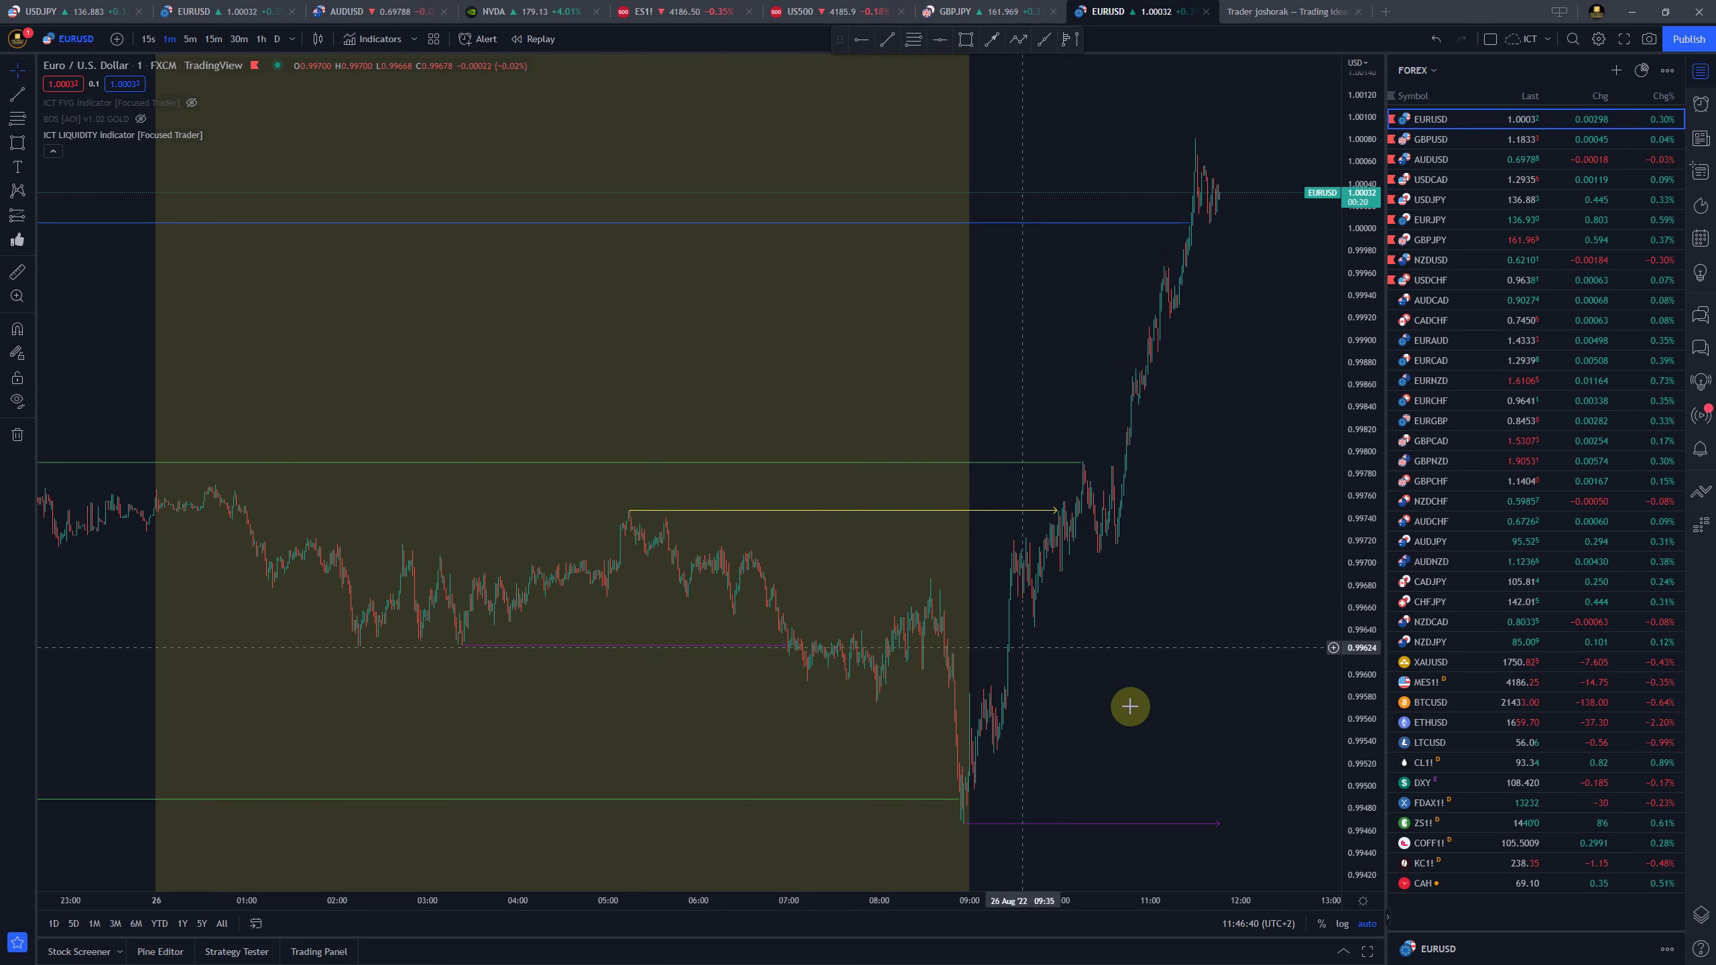
pyautogui.click(234, 135)
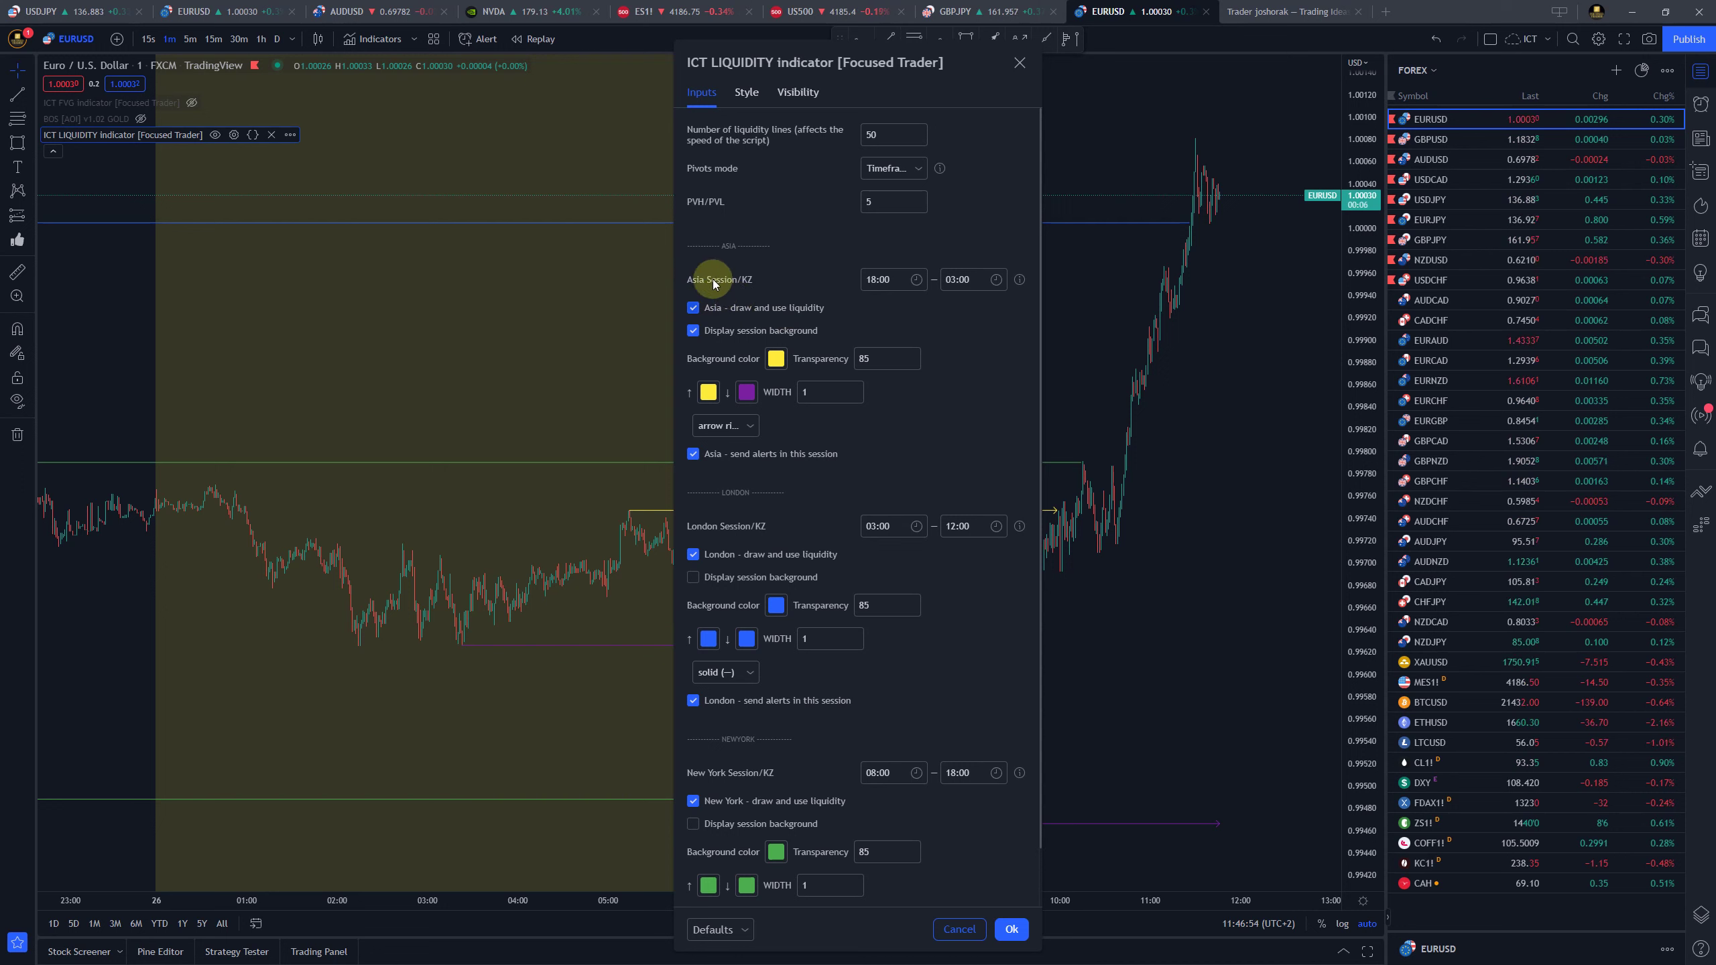
# Reopen the ICT LIQUIDITY settings and turn off Asia-session alerts
pyautogui.press('Escape')
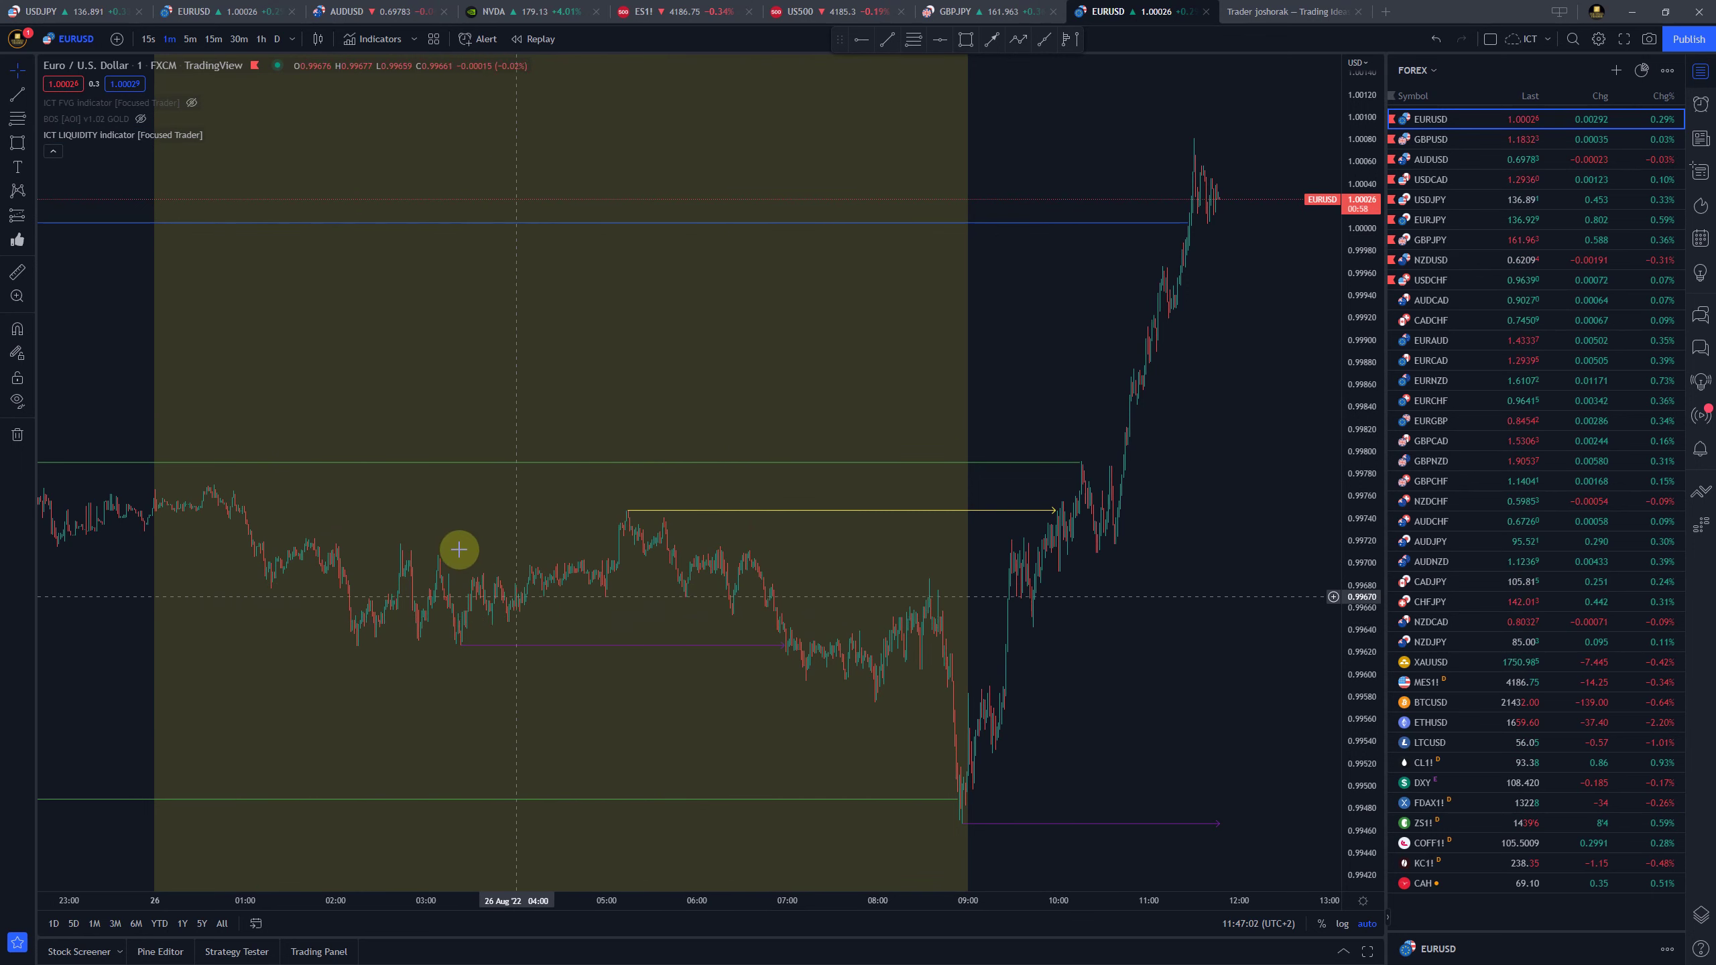
pyautogui.click(235, 135)
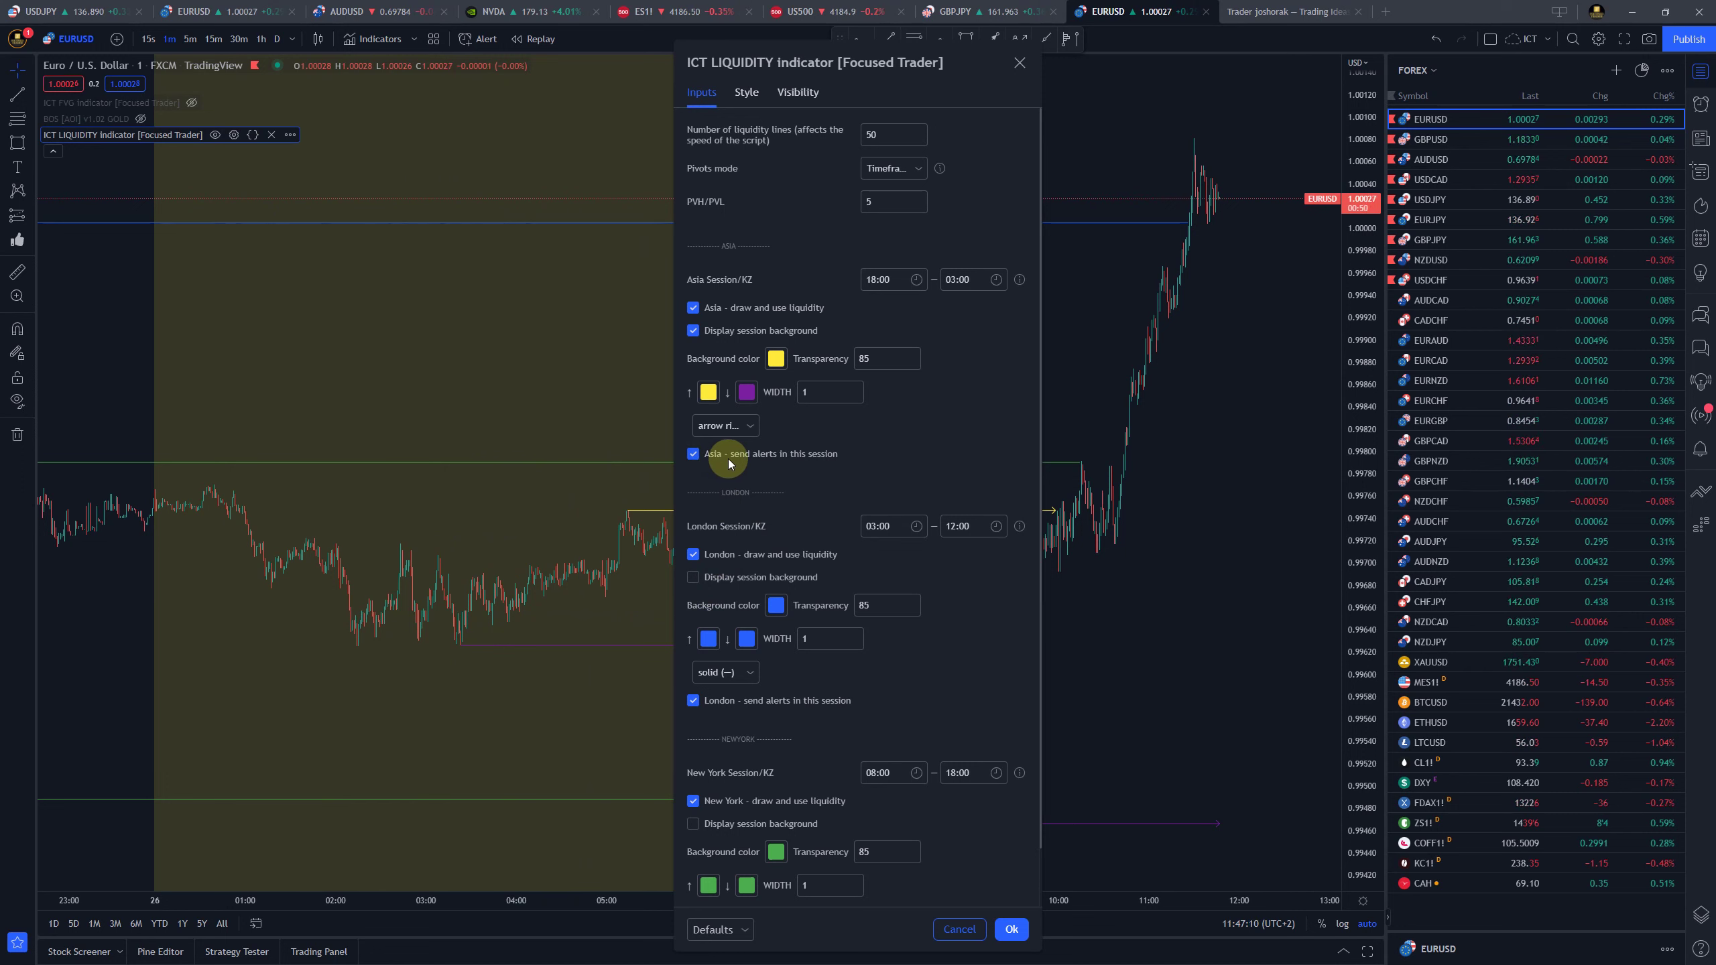
pyautogui.click(694, 455)
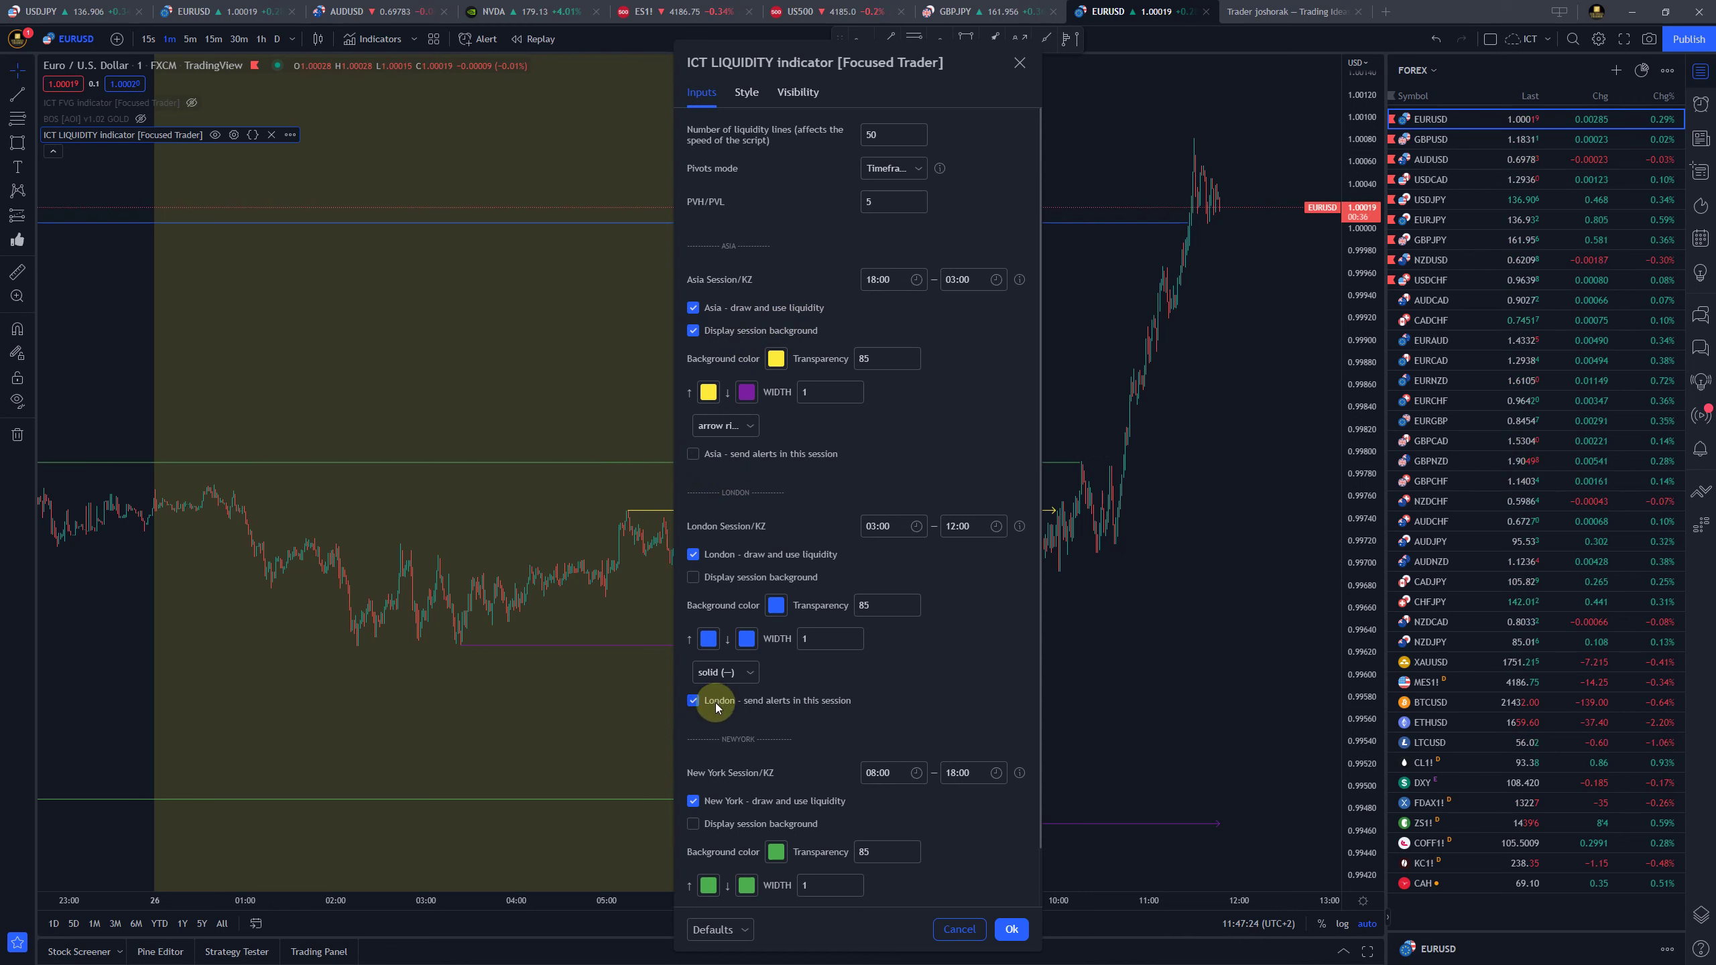
# Turn off London-session alerts, leaving only New York alerts enabled
pyautogui.scroll(-1, 714, 703)
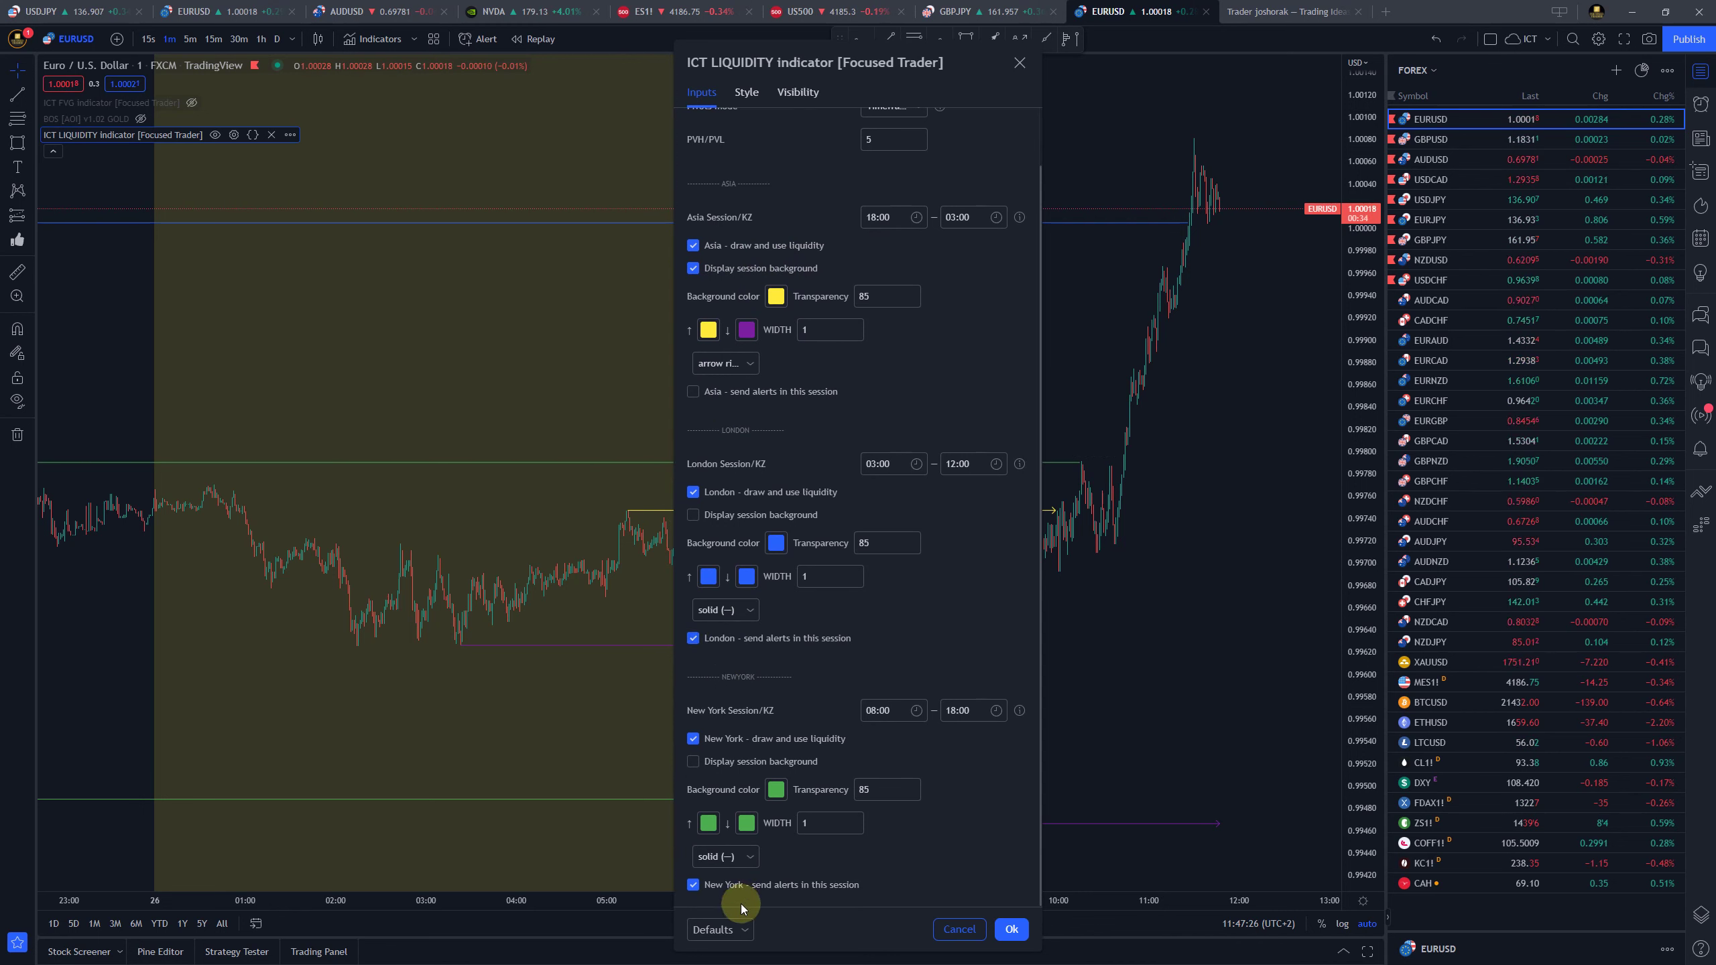
pyautogui.scroll(1, 952, 406)
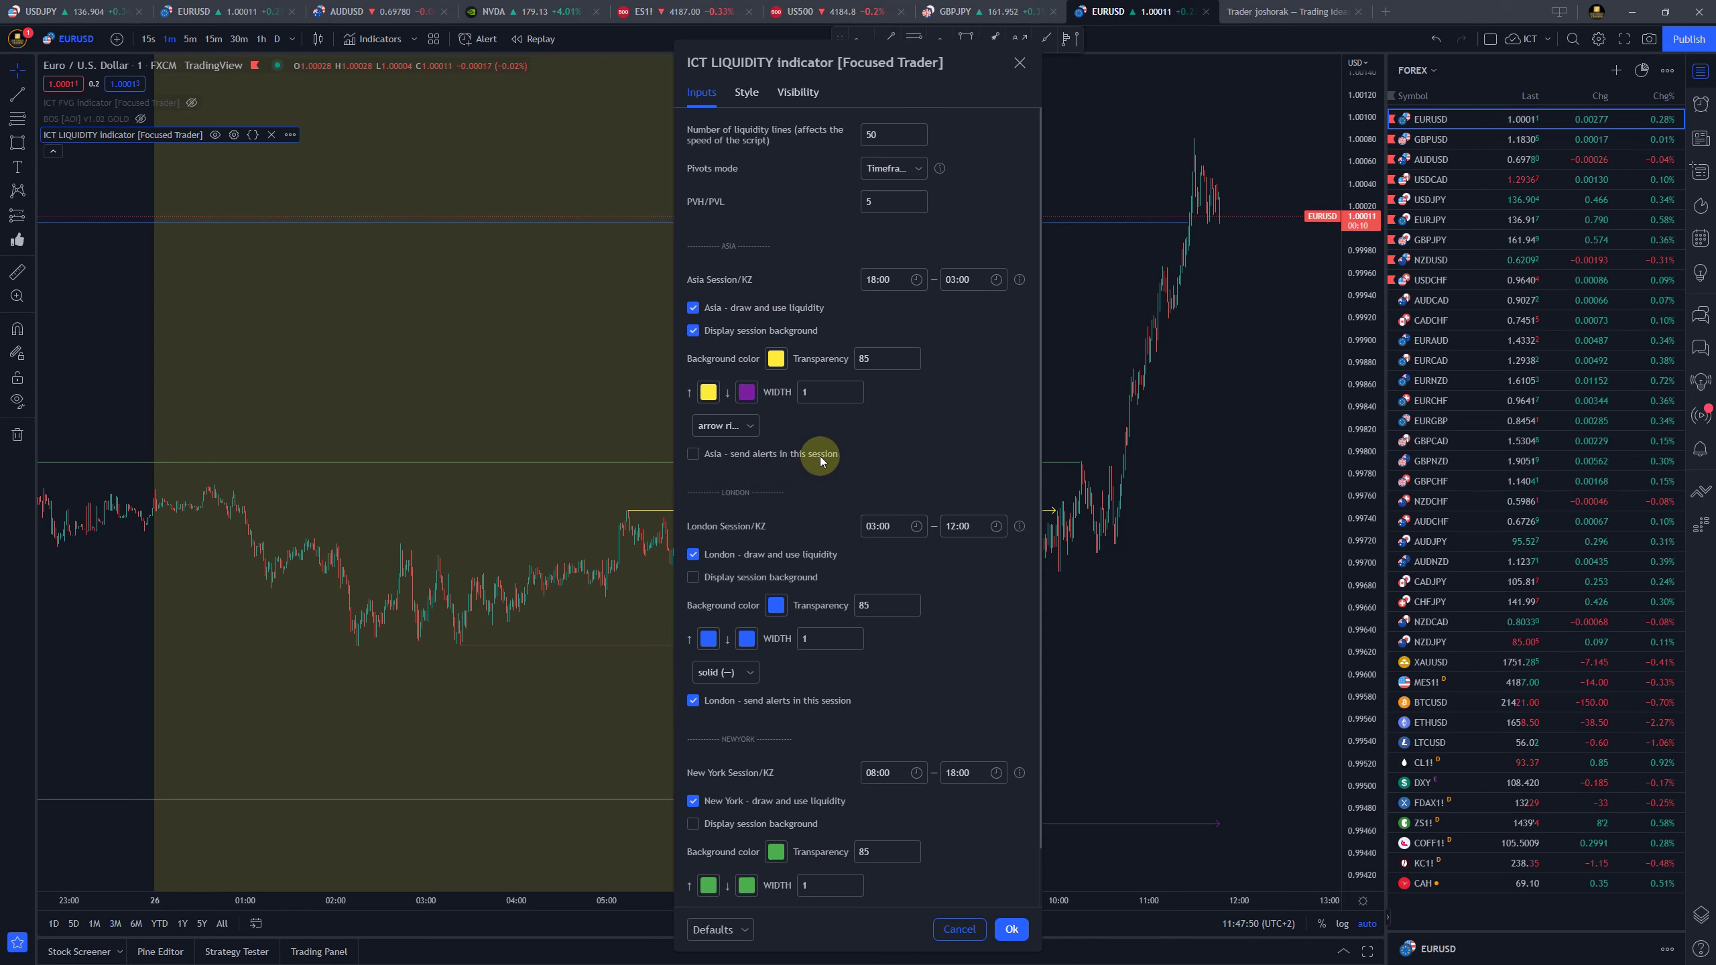
pyautogui.scroll(-1, 756, 708)
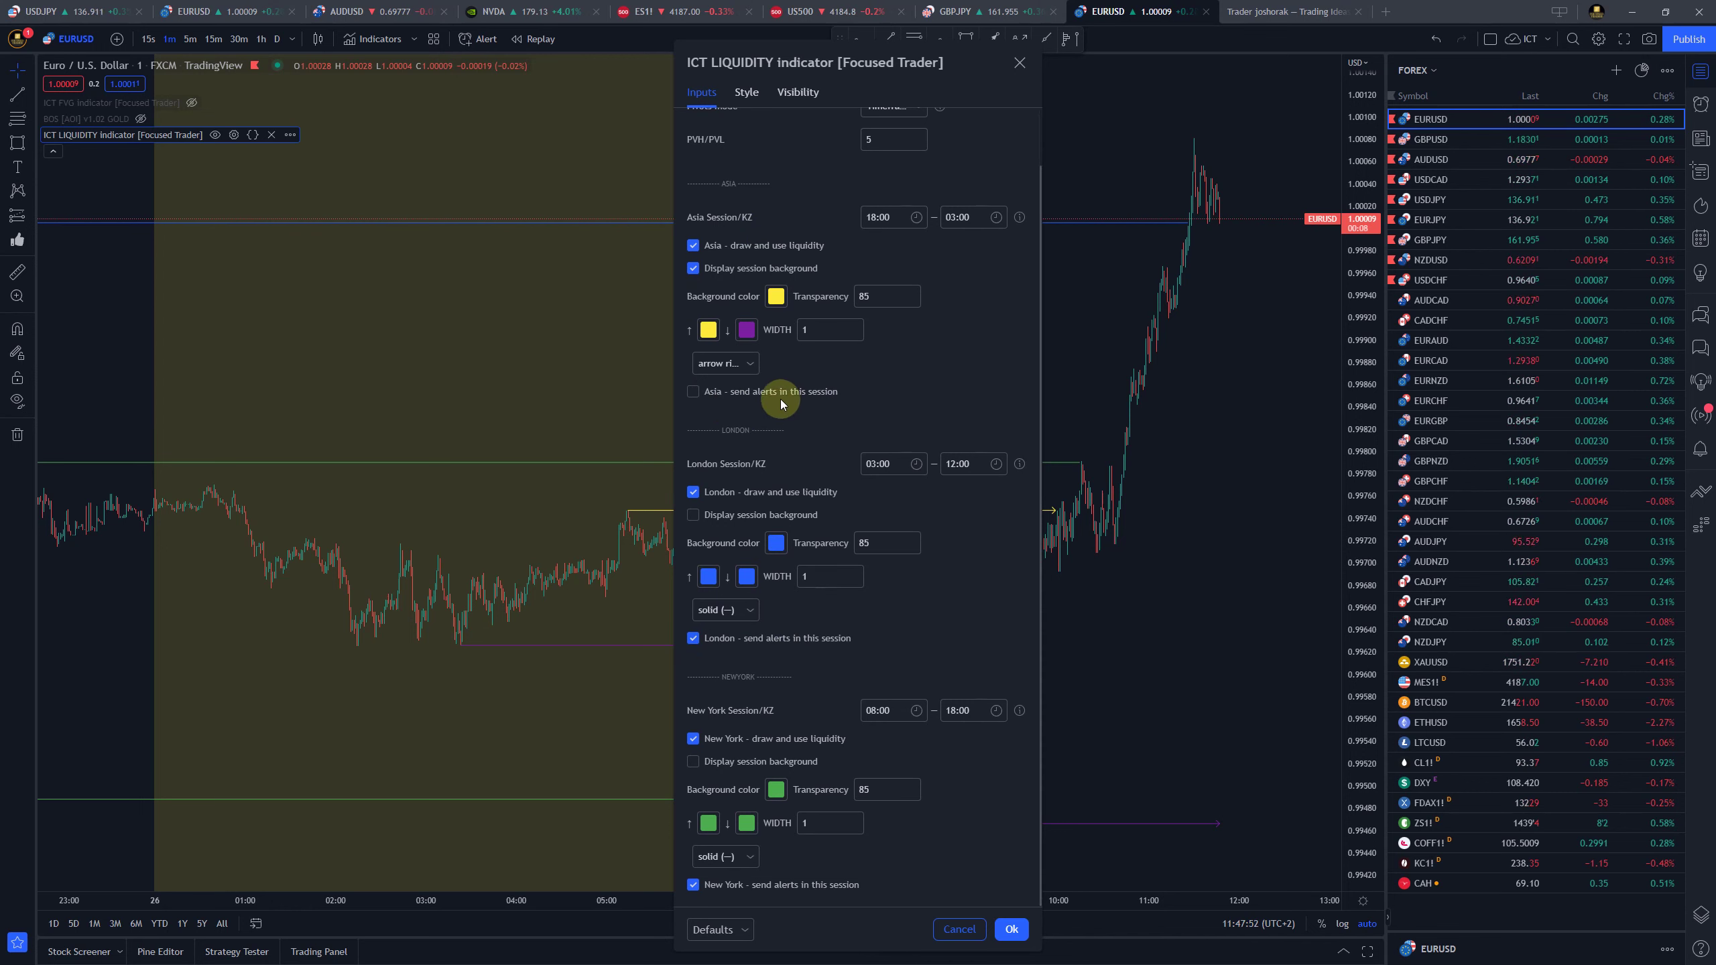
pyautogui.scroll(1, 786, 402)
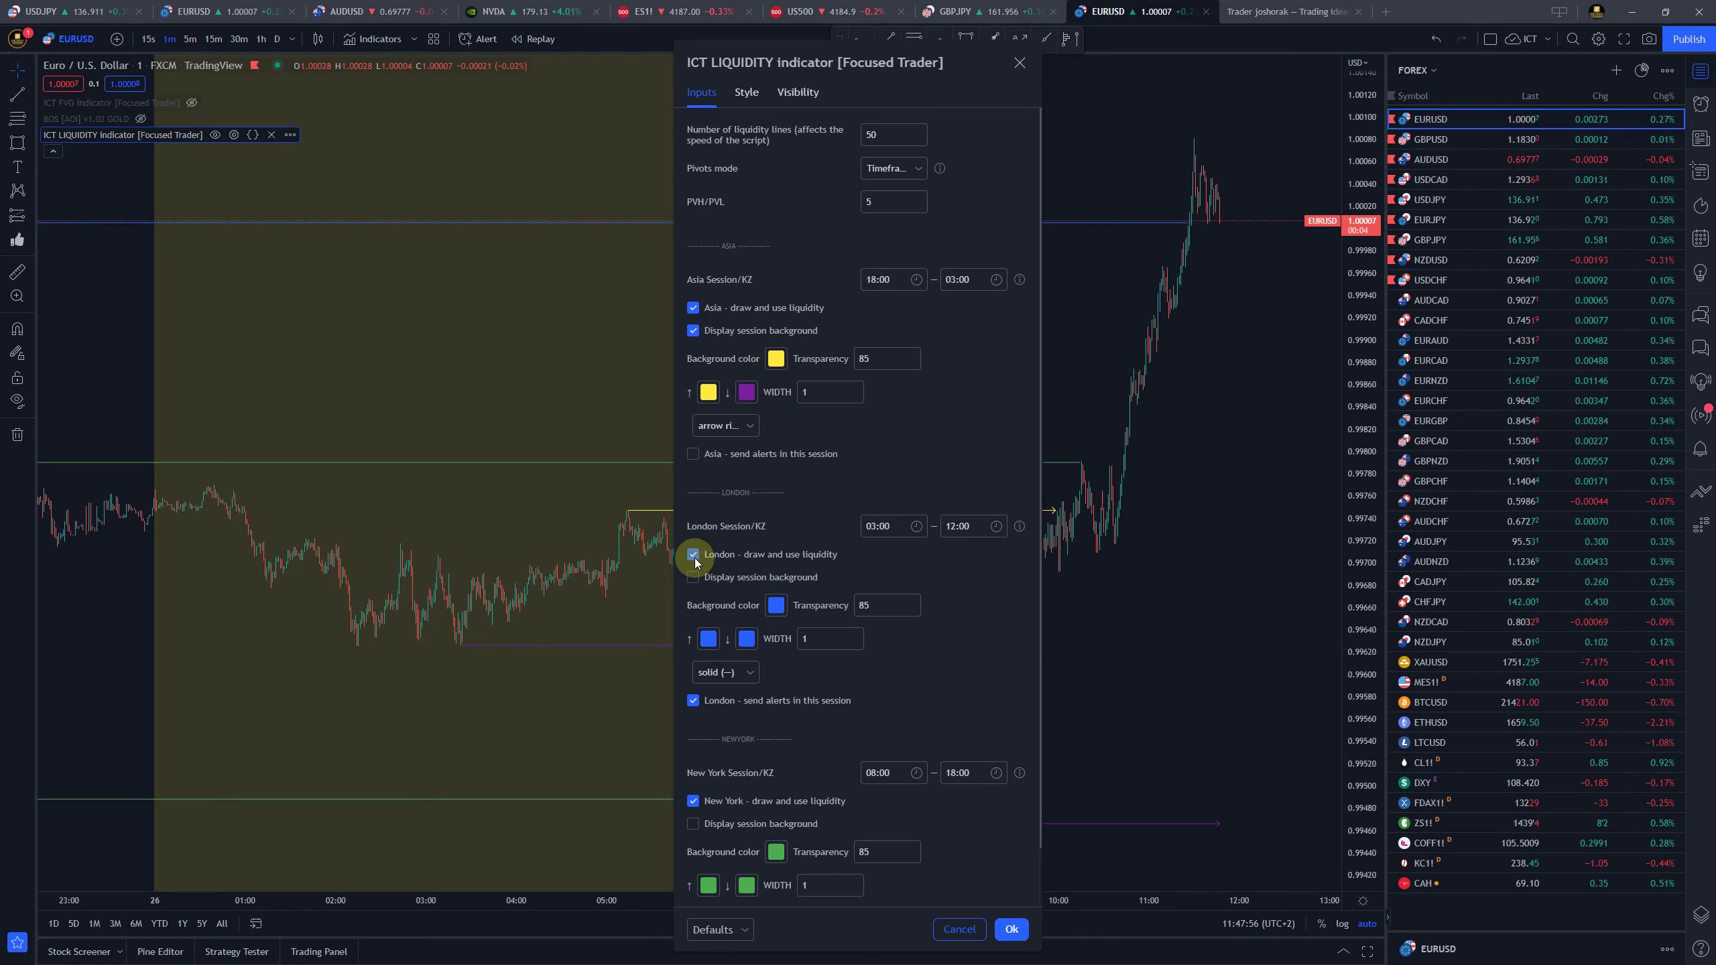
pyautogui.click(694, 701)
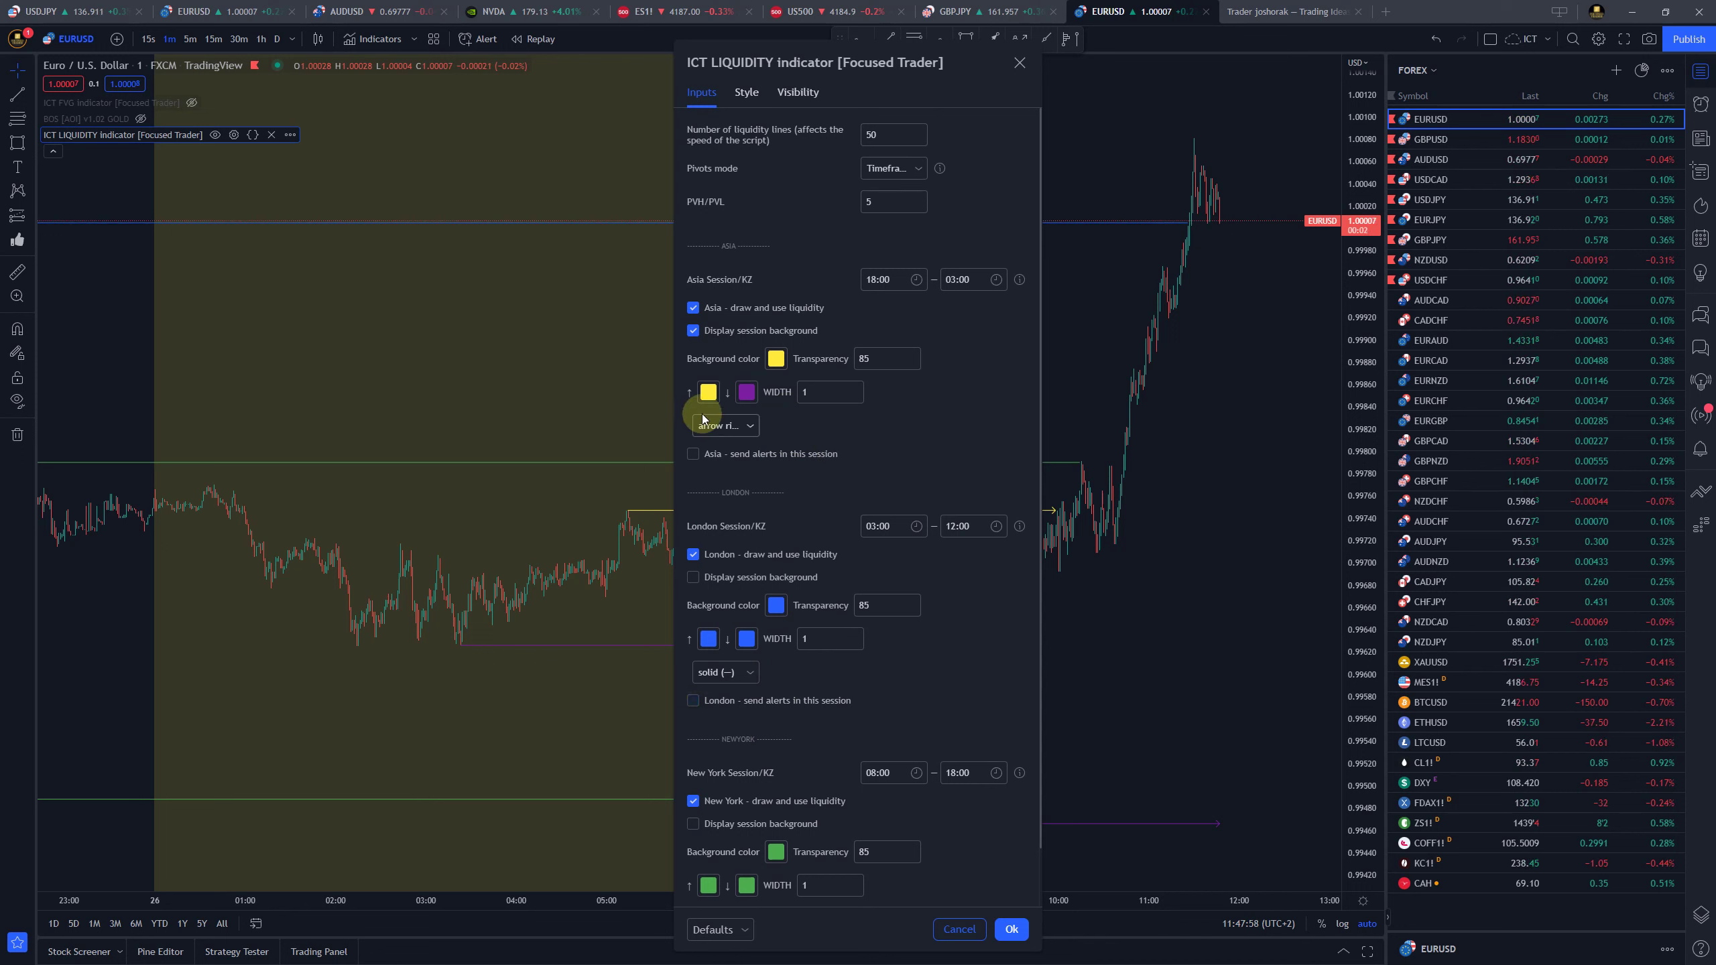
pyautogui.scroll(-1, 740, 528)
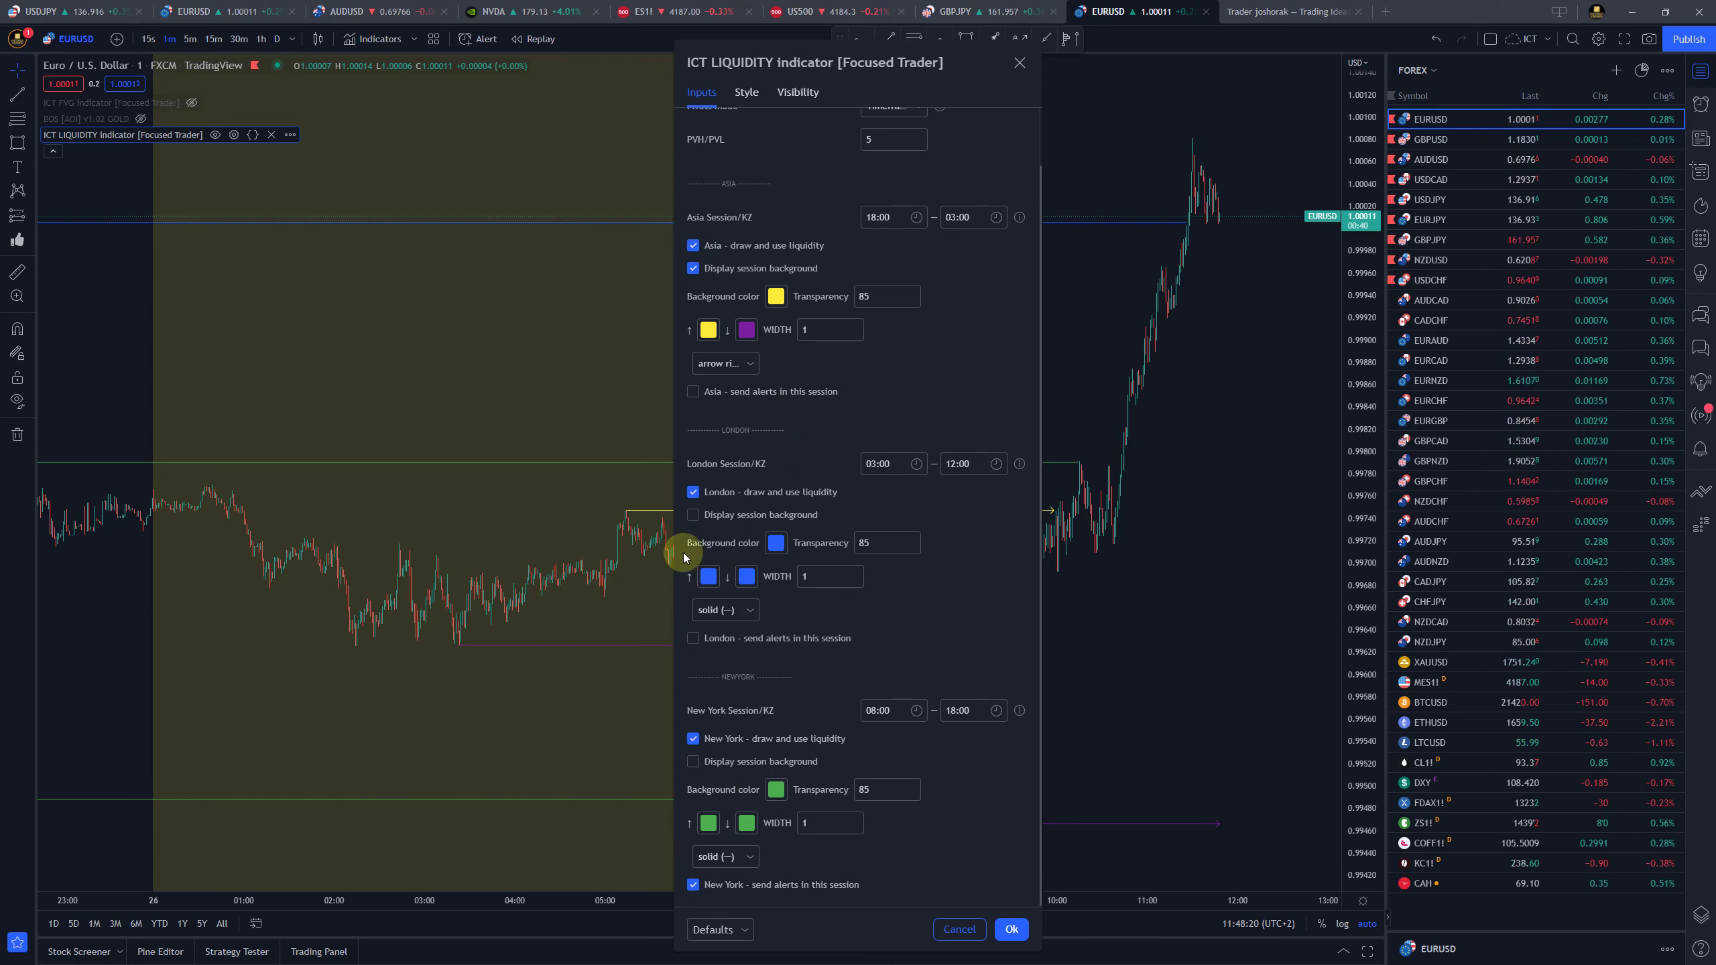
# Limit alerts to the London session by disabling New York alerts, then close the settings
pyautogui.click(692, 736)
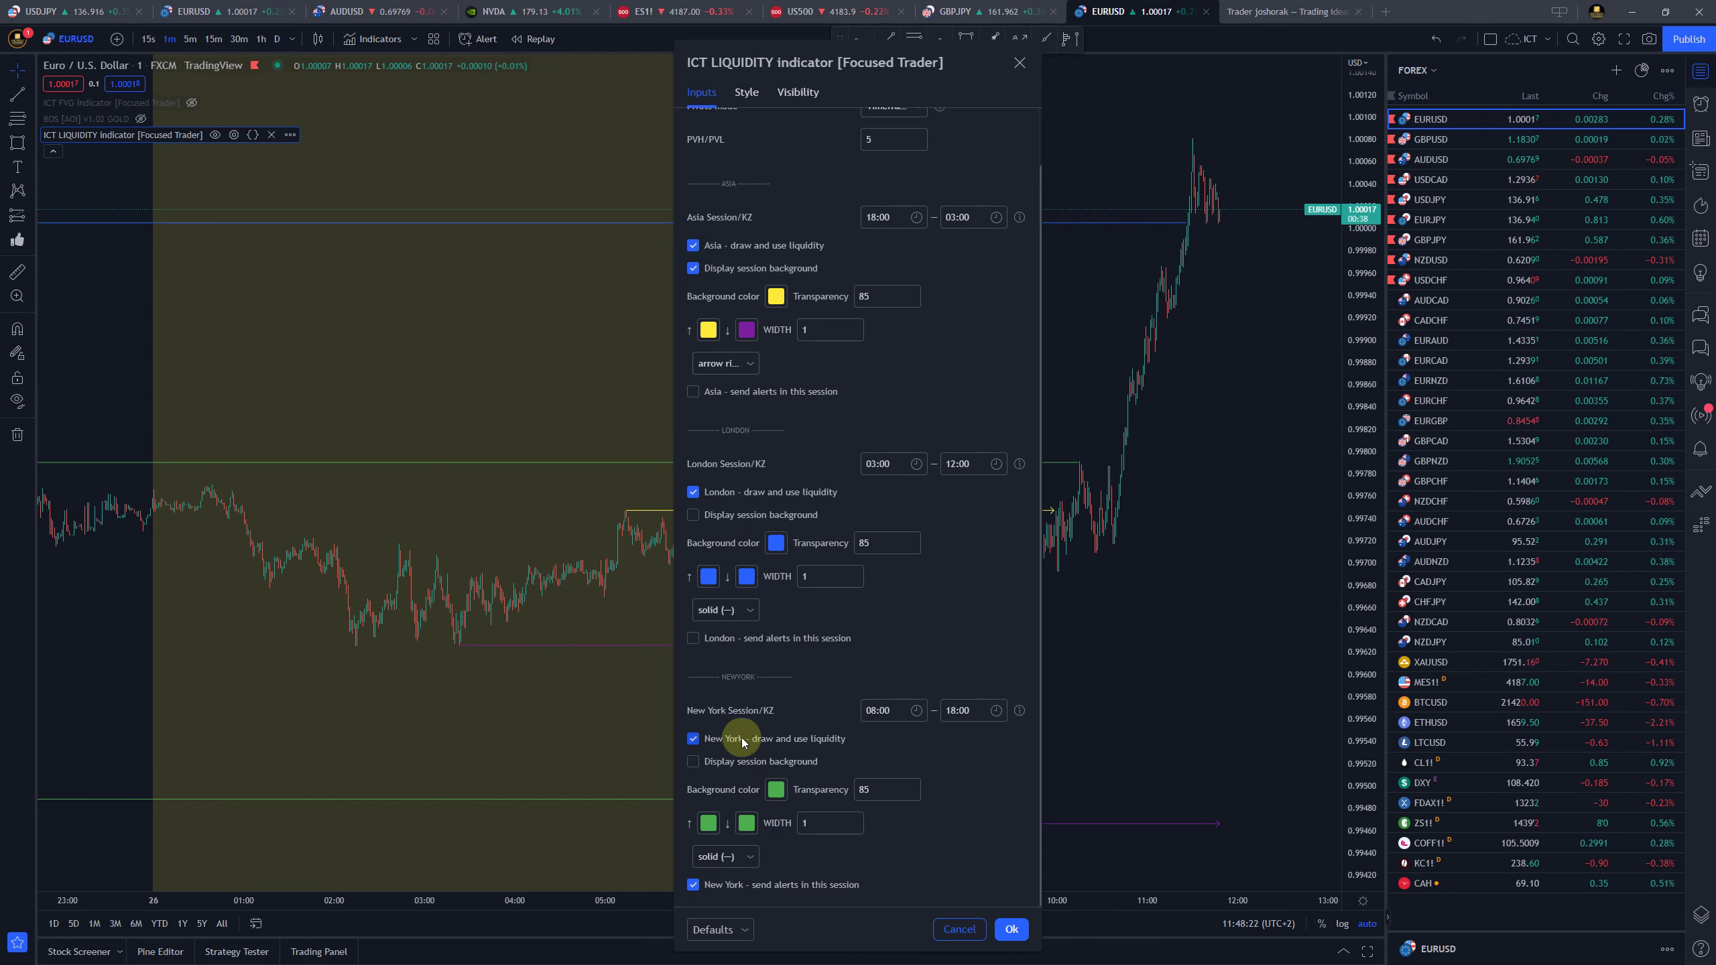
pyautogui.click(692, 885)
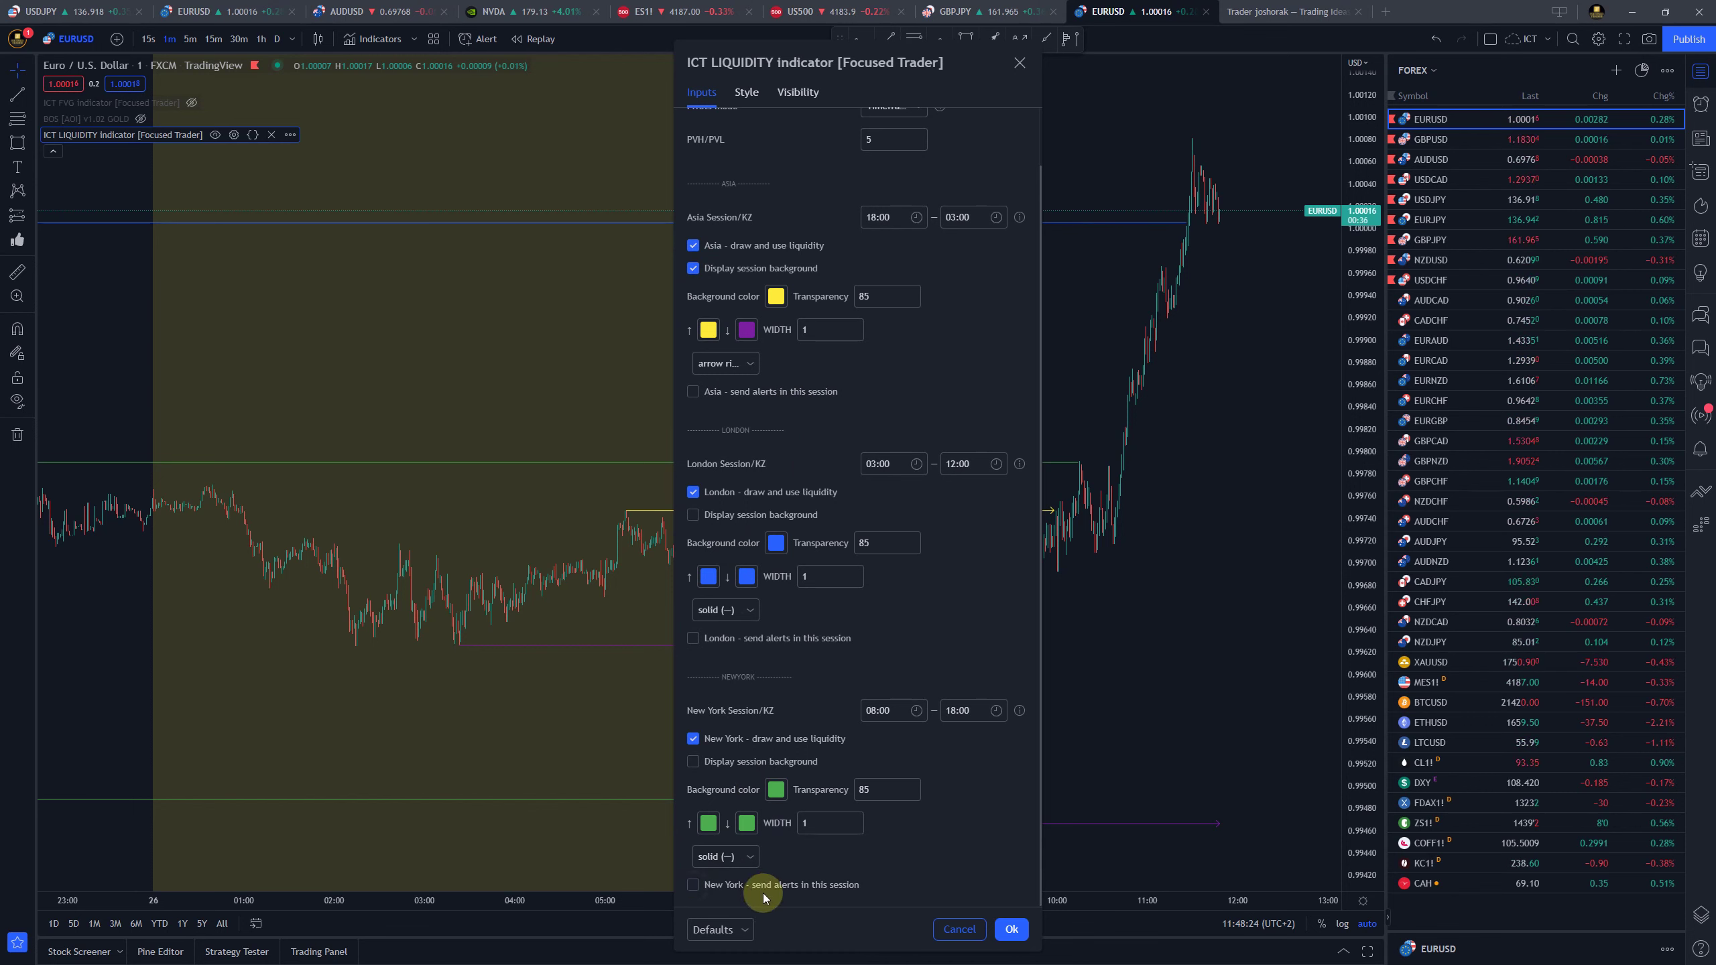
pyautogui.click(696, 640)
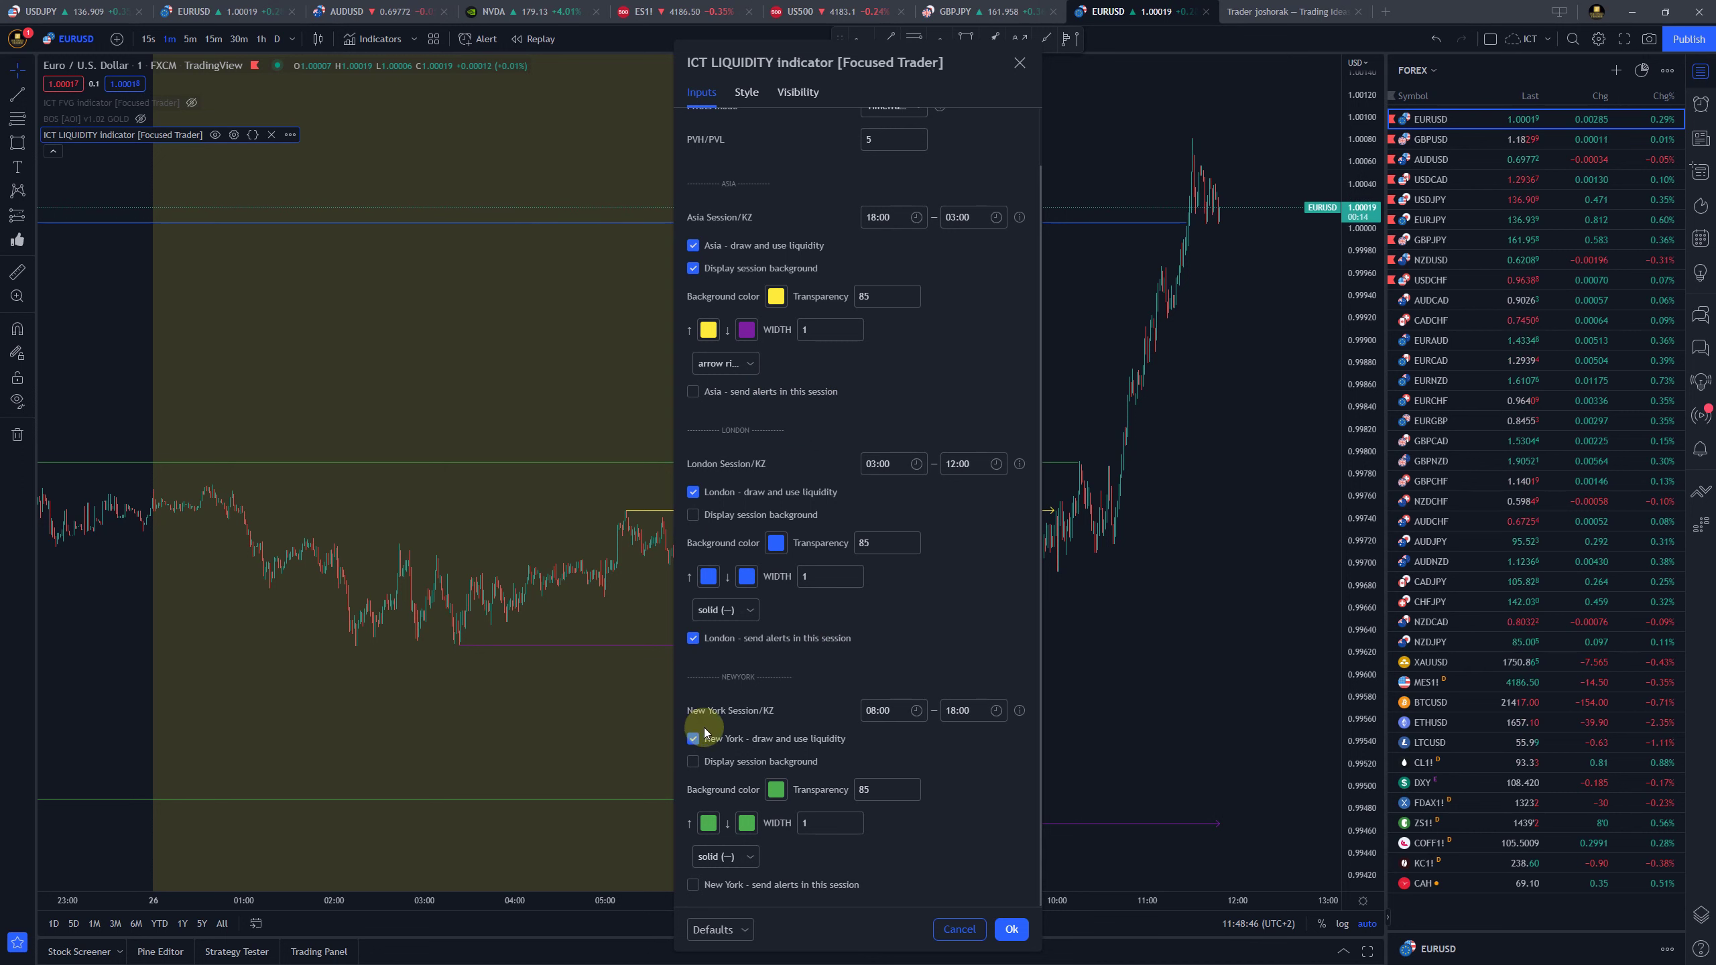
pyautogui.click(613, 410)
pyautogui.scroll(-5, 667, 452)
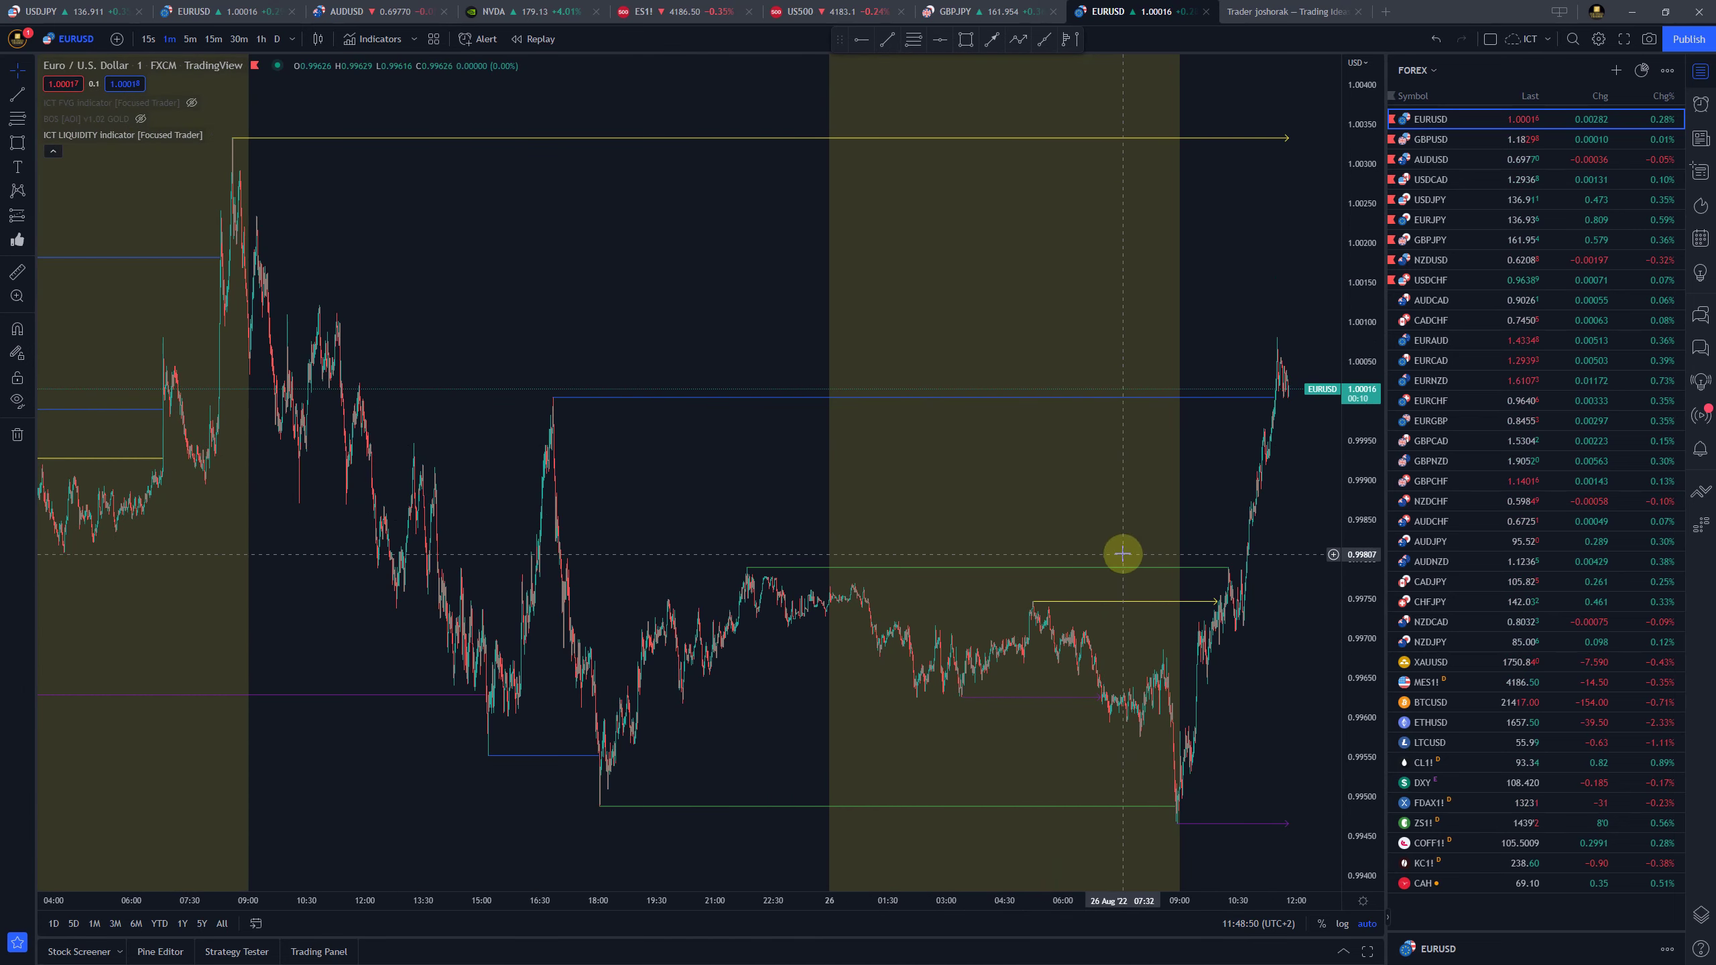
# Bring recent EURUSD price action into view while checking the ICT LIQUIDITY settings
pyautogui.moveTo(876, 450); pyautogui.dragTo(718, 451)
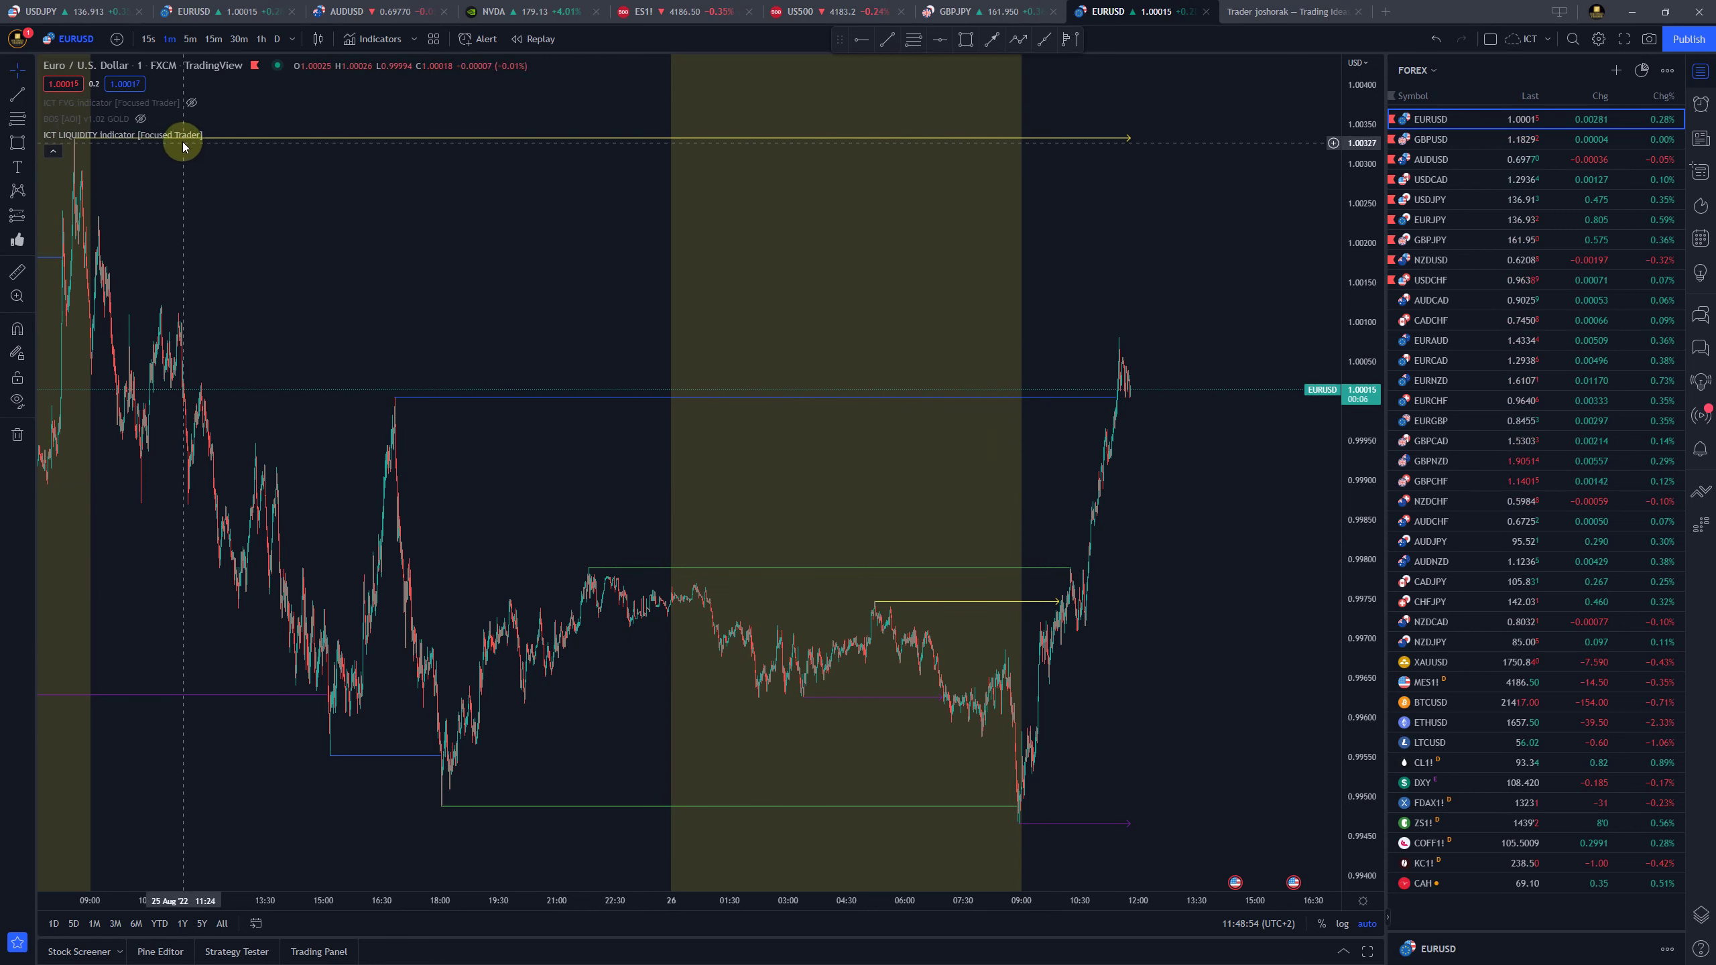
pyautogui.click(235, 135)
pyautogui.scroll(-2, 714, 685)
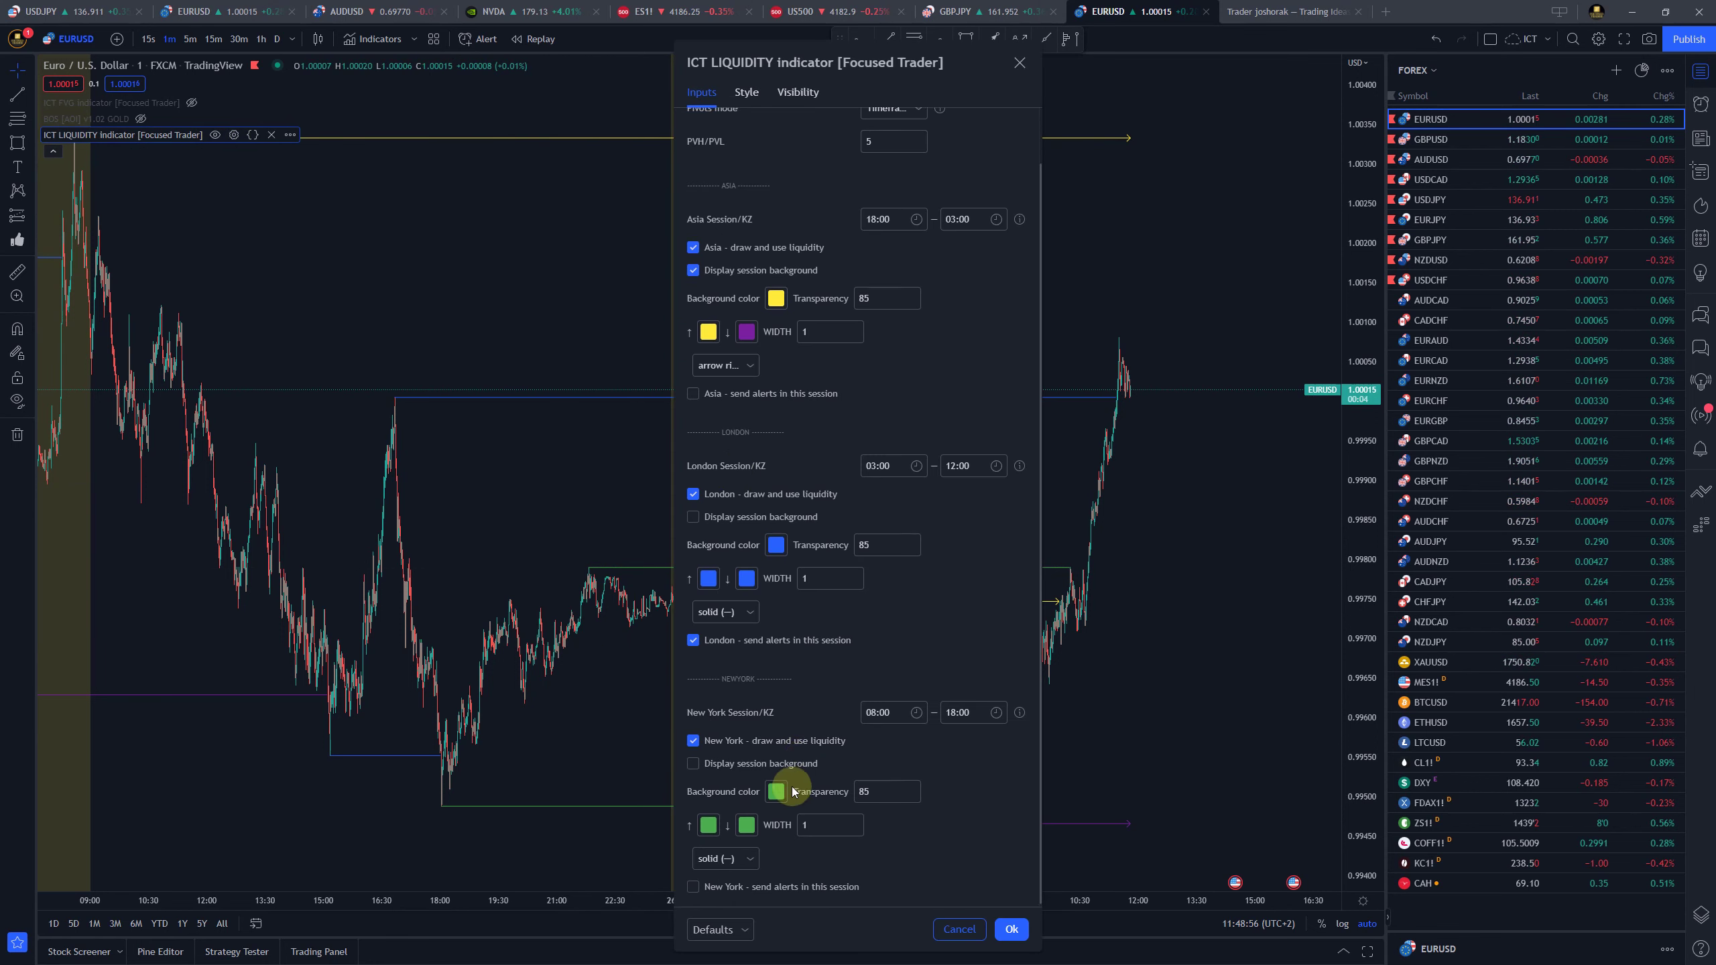
pyautogui.click(509, 754)
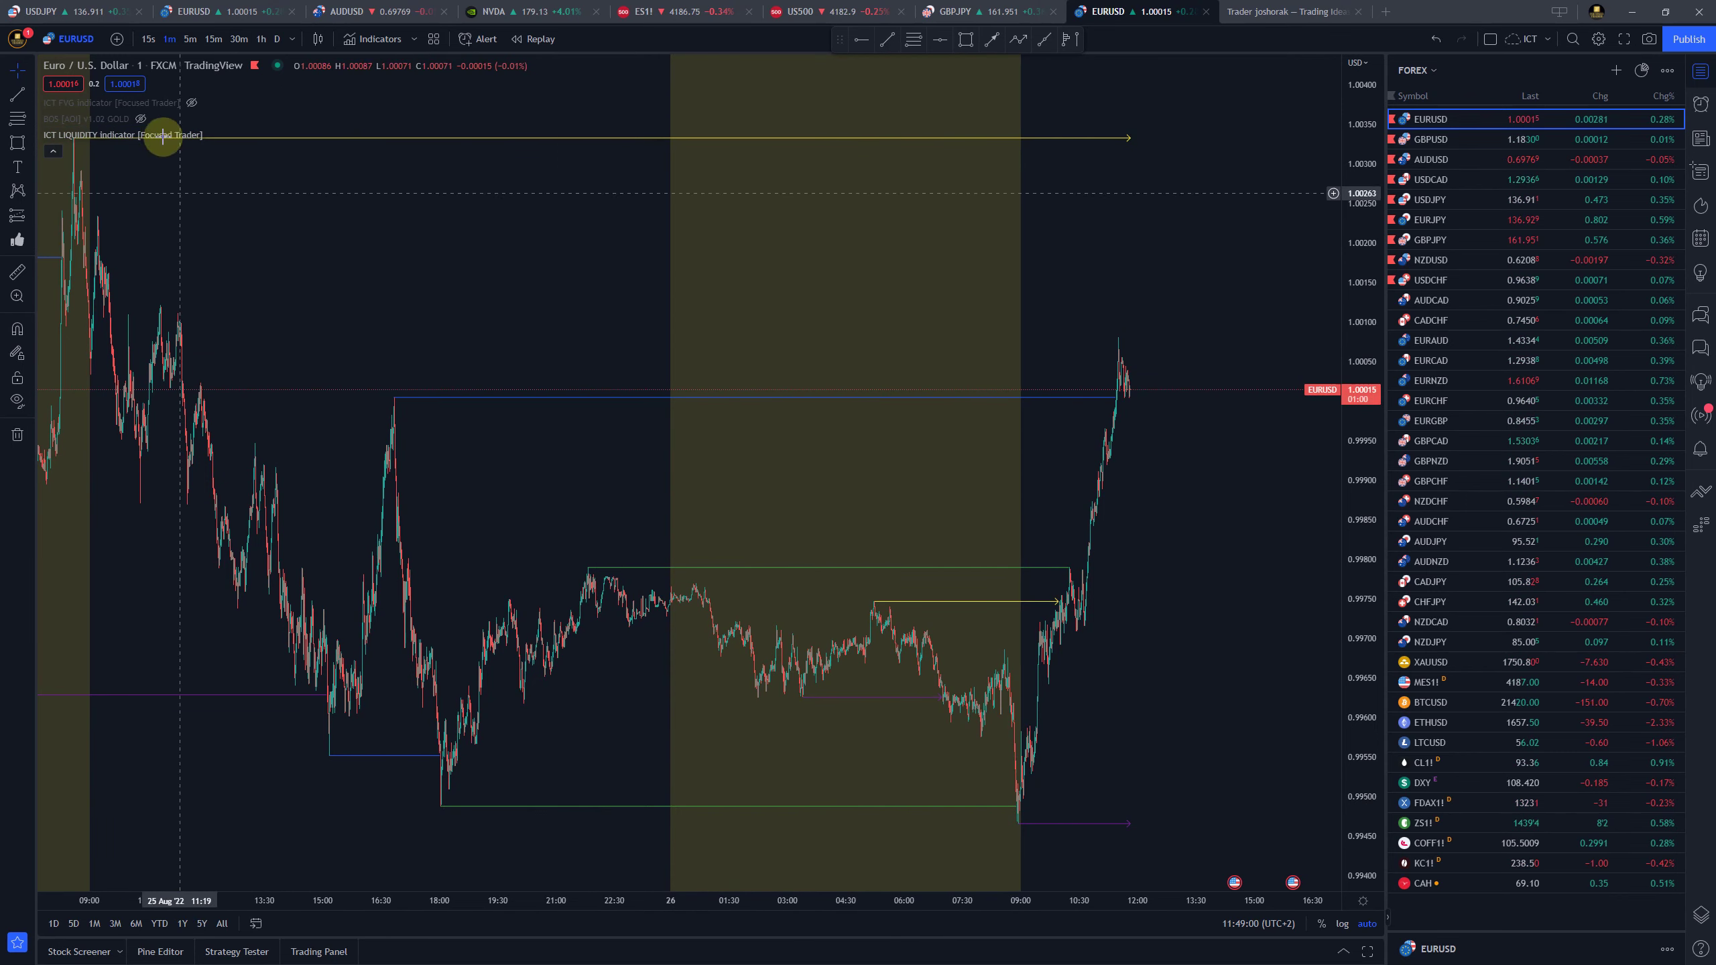
pyautogui.click(234, 134)
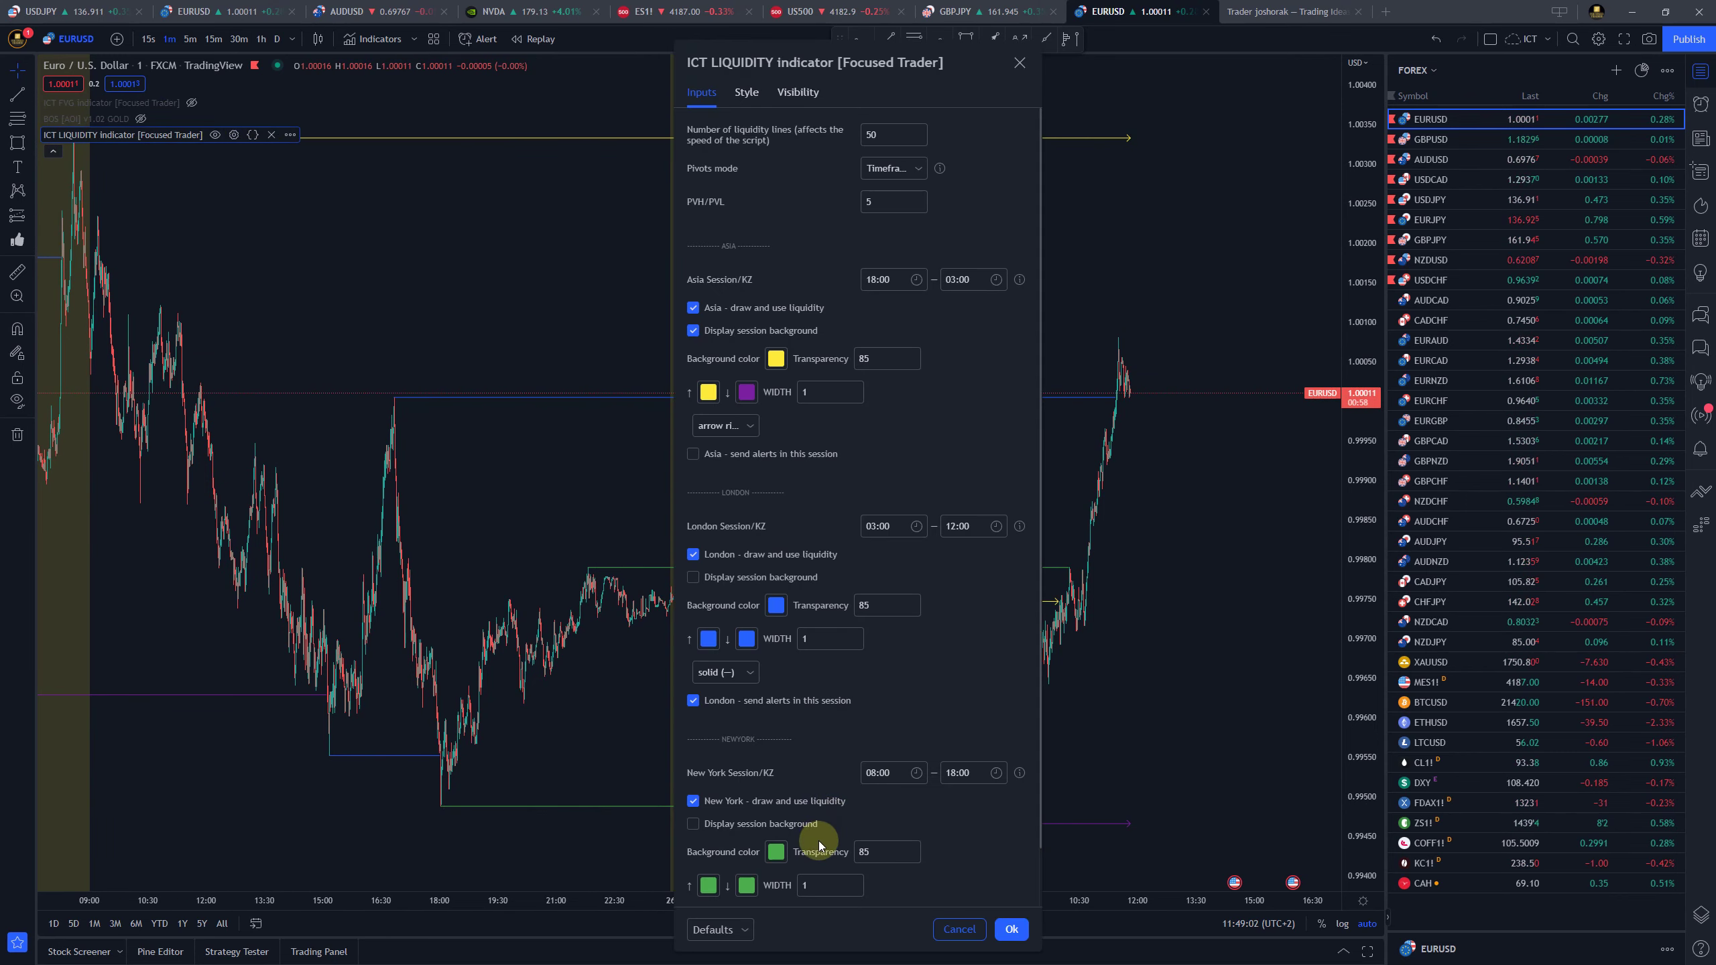
pyautogui.scroll(-1, 818, 839)
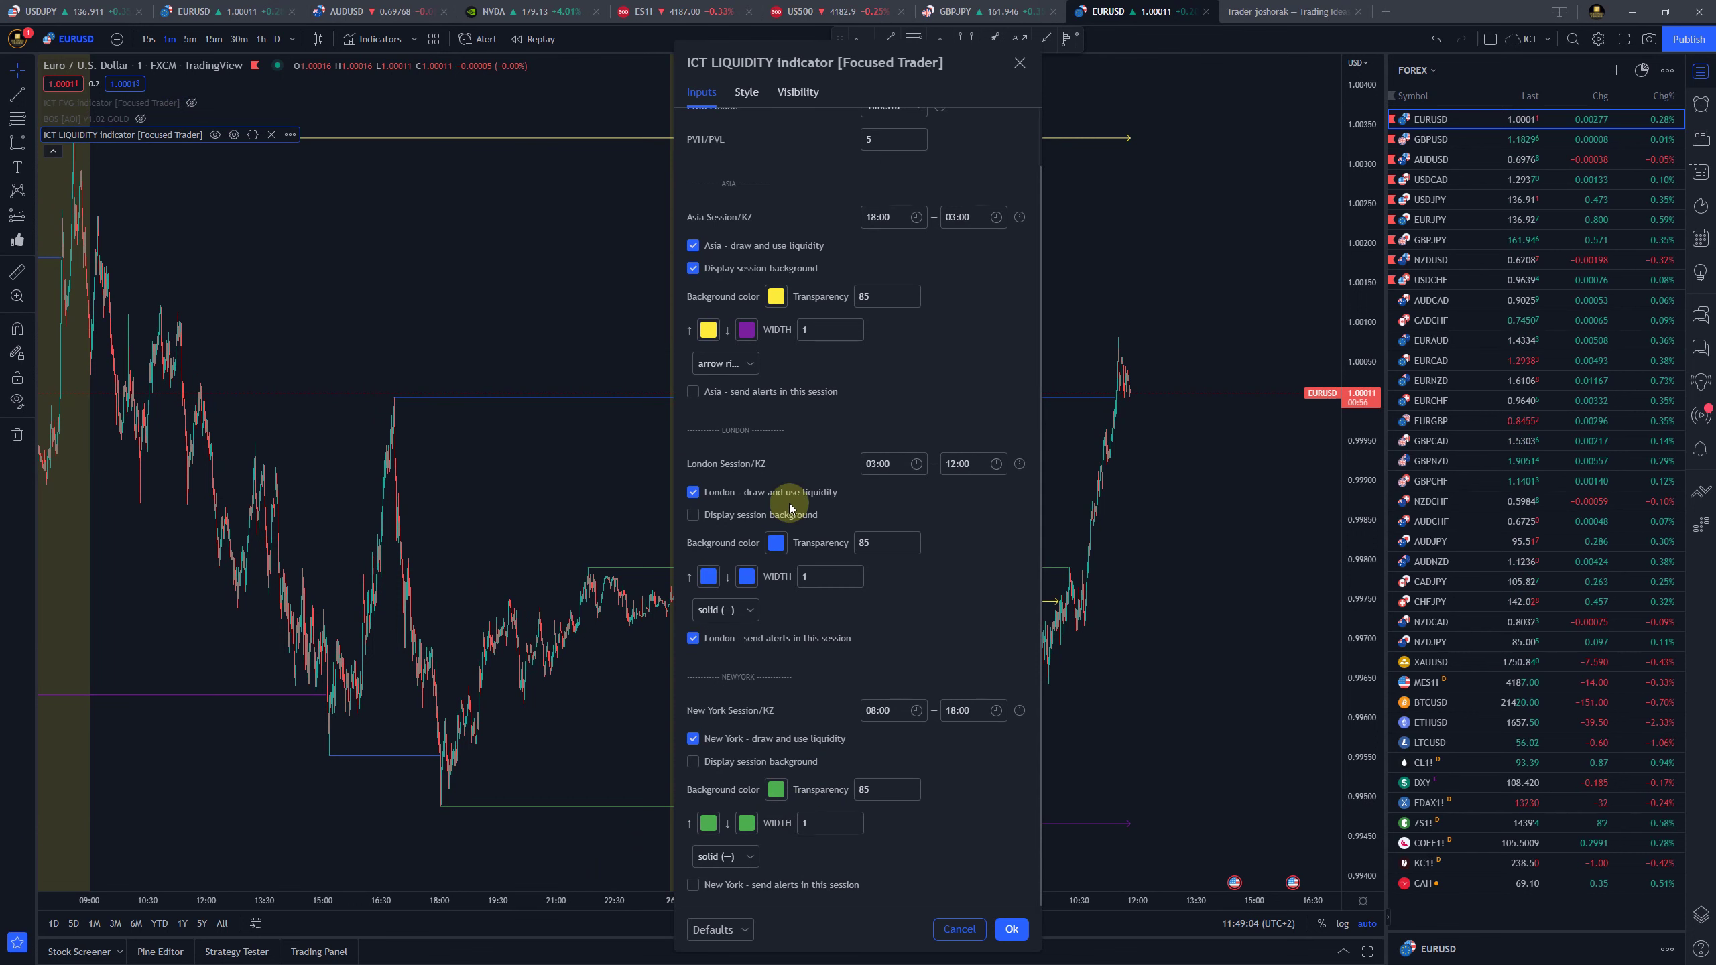
pyautogui.press('Escape')
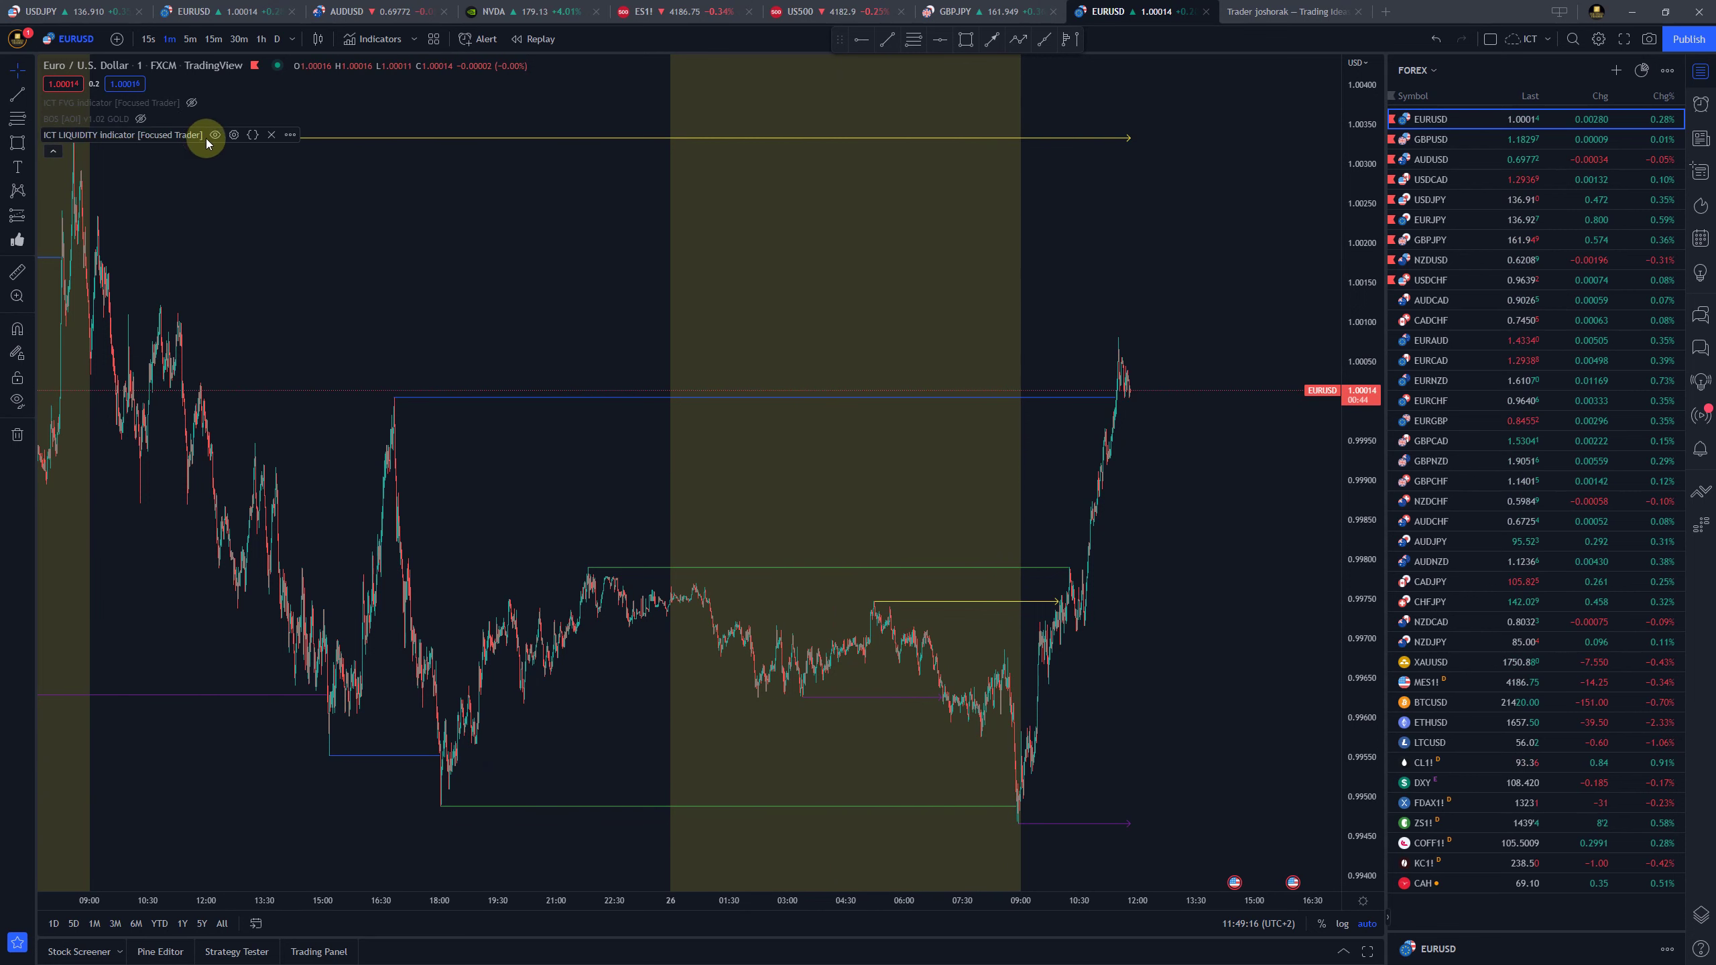
# In the ICT LIQUIDITY settings, enable New York-session alerts alongside London alerts
pyautogui.click(234, 135)
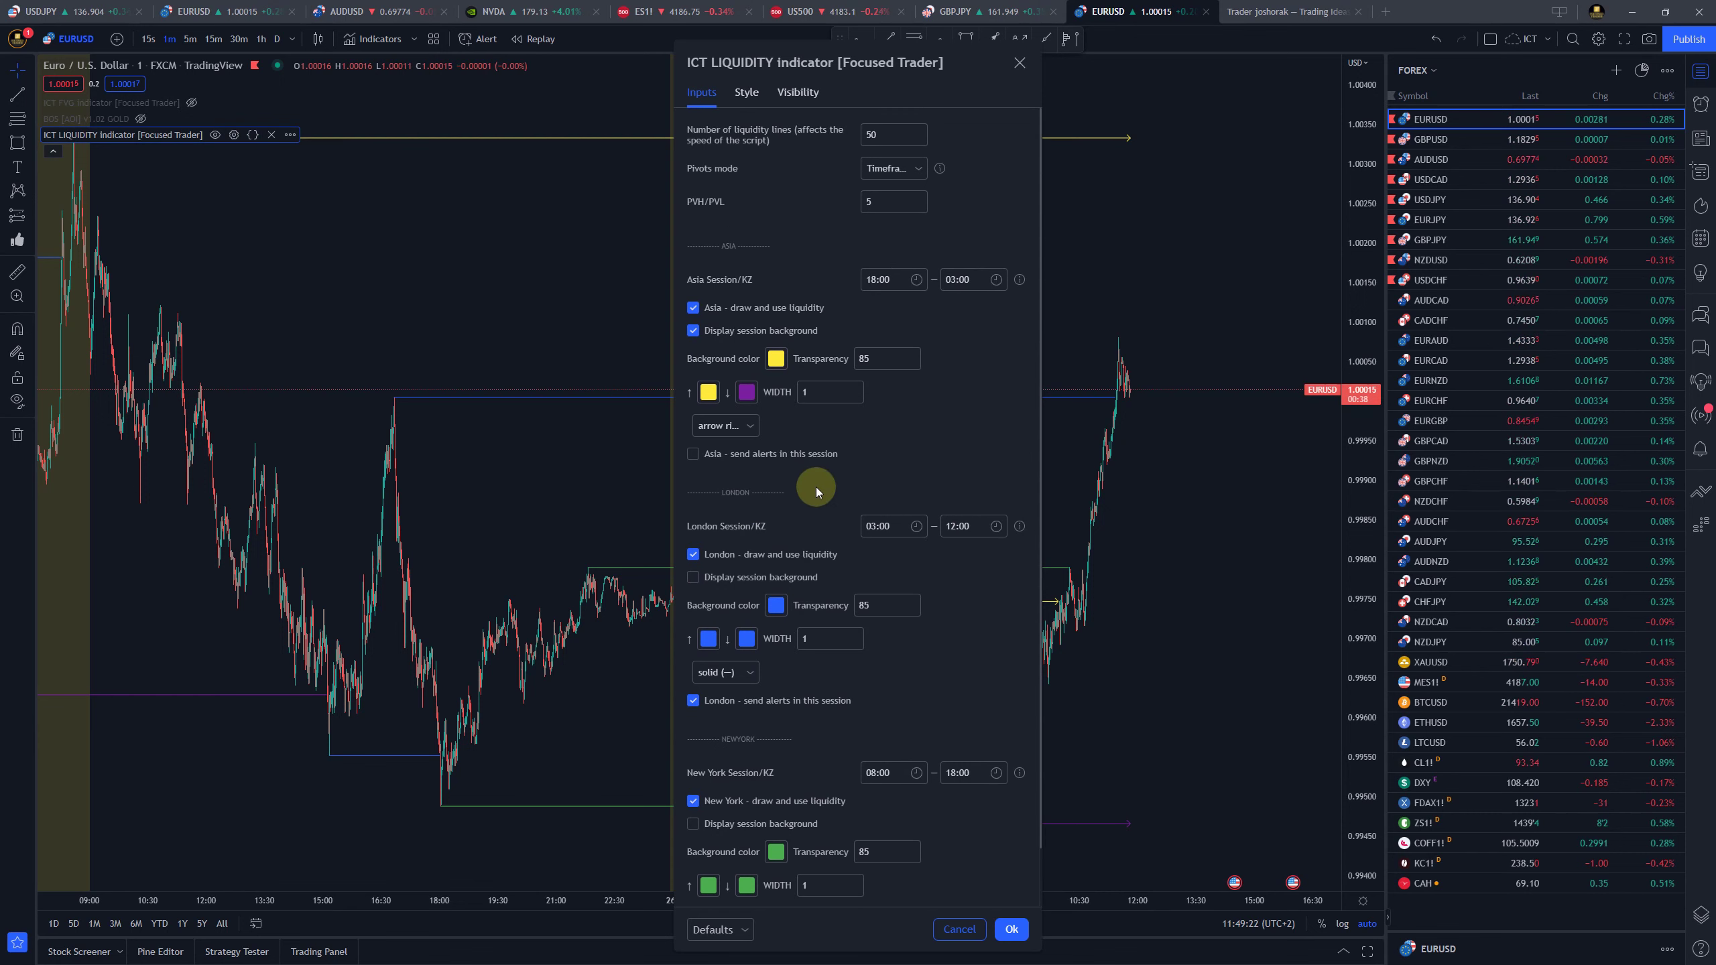
pyautogui.scroll(-1, 814, 487)
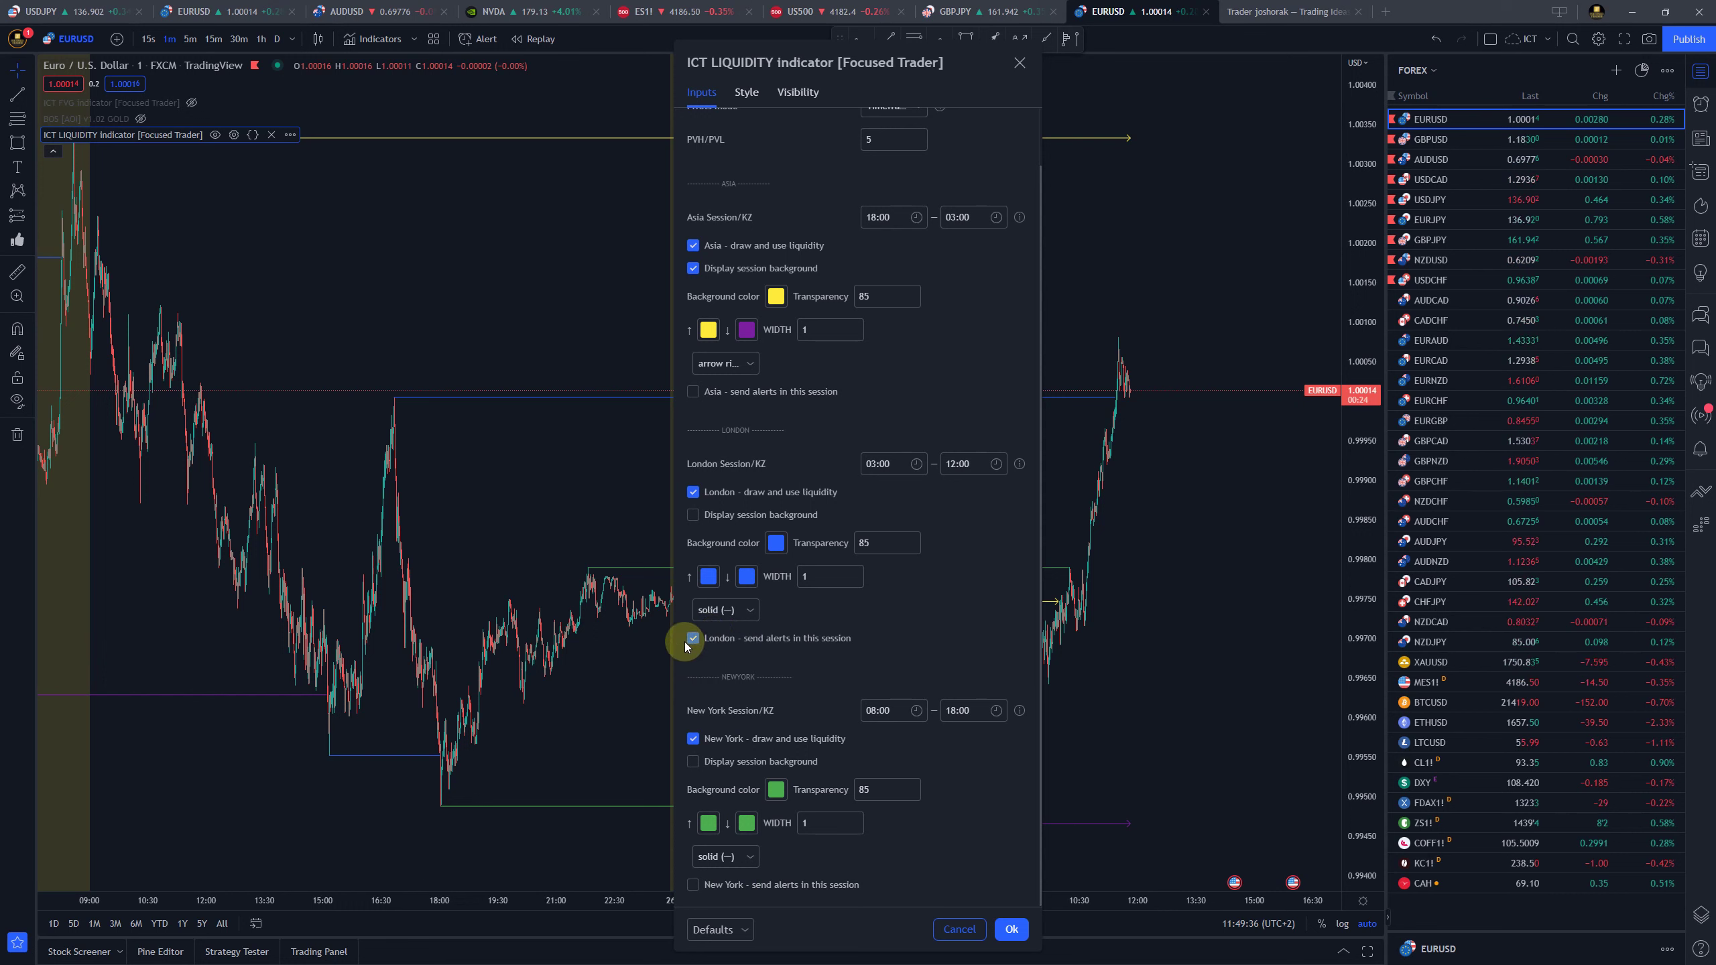
pyautogui.click(704, 885)
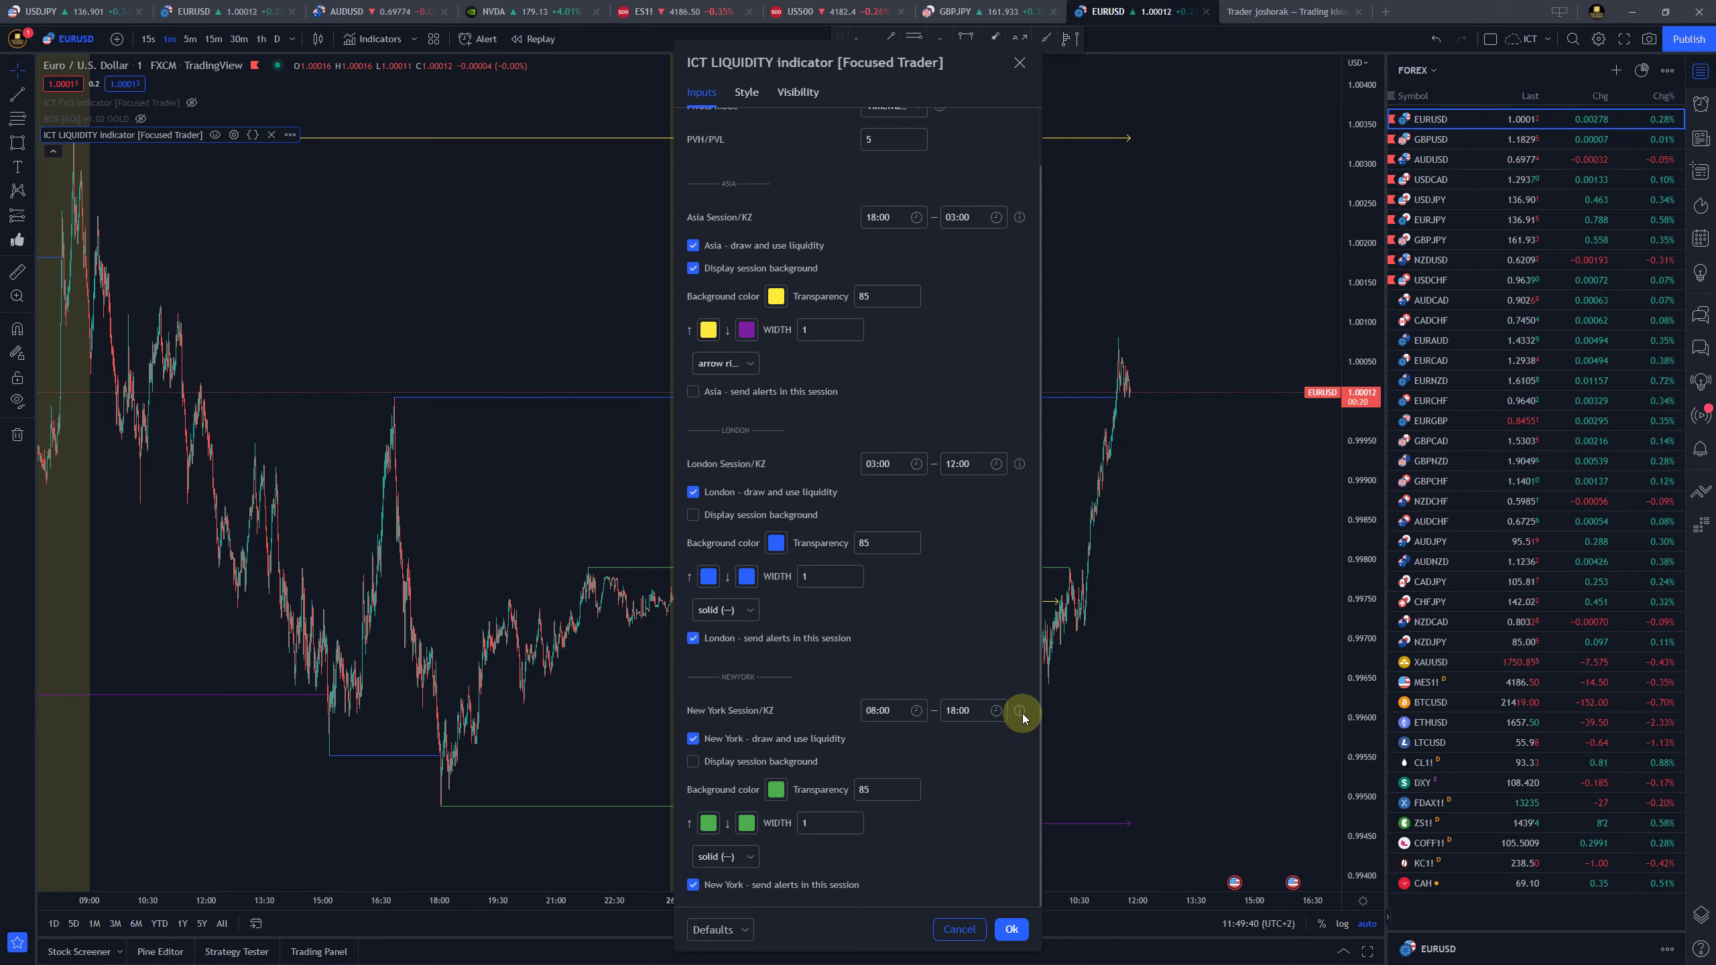
pyautogui.moveTo(1020, 711)
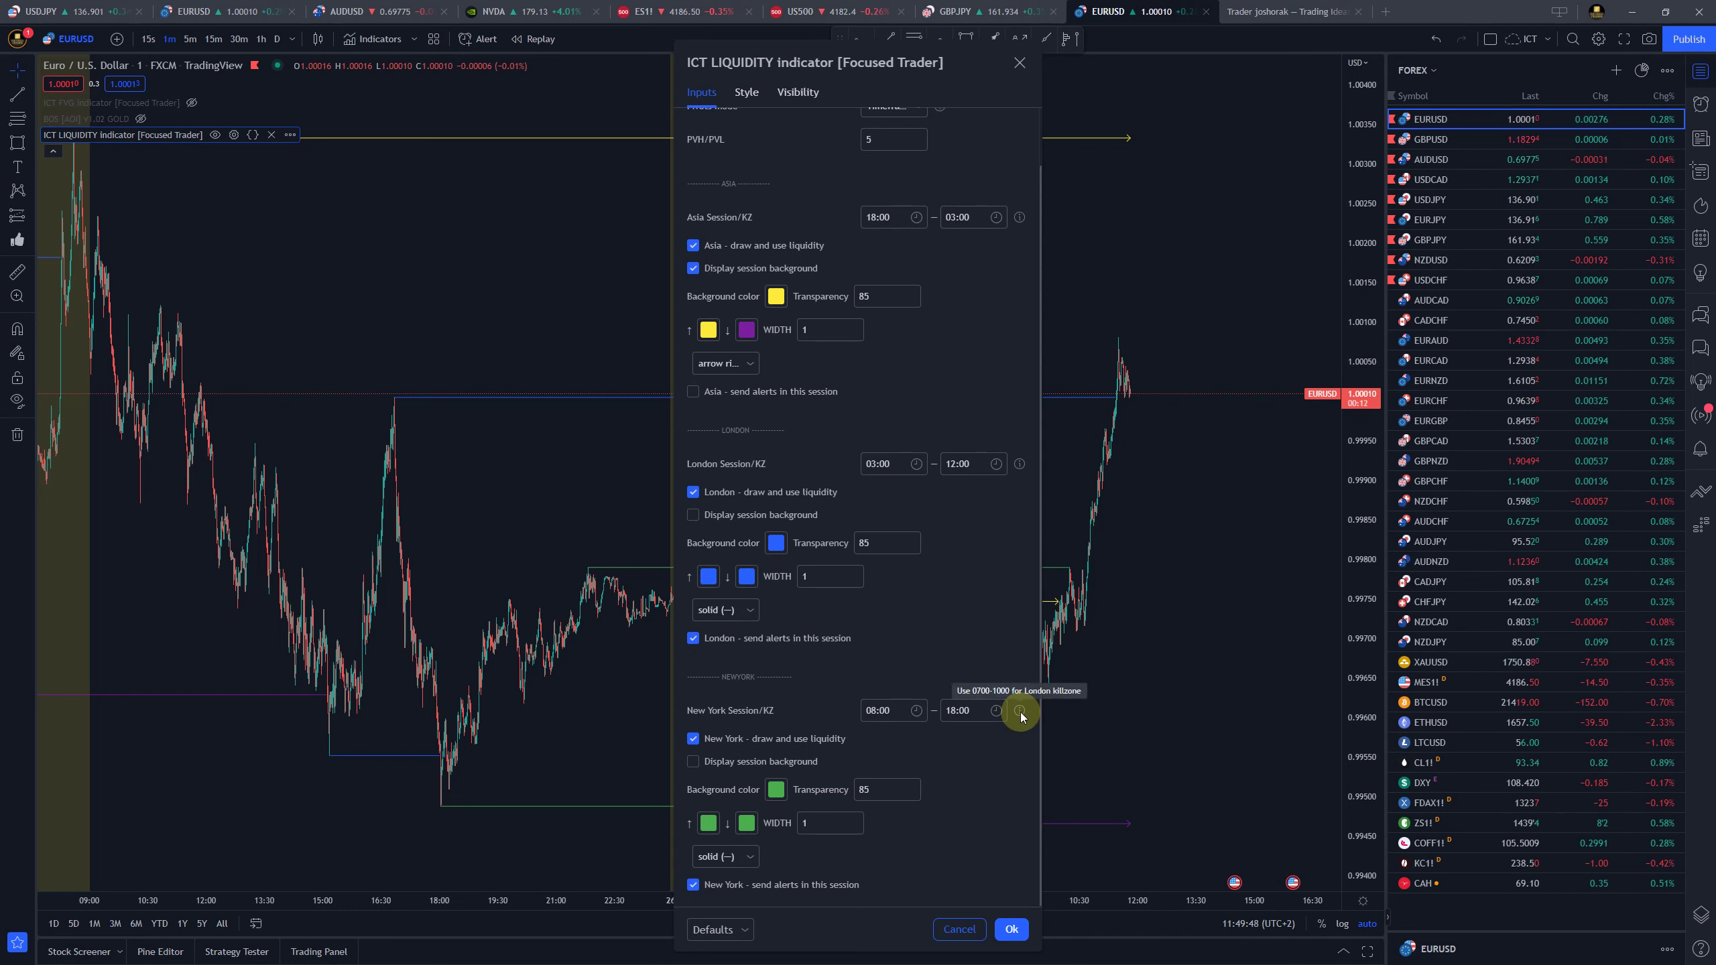
pyautogui.moveTo(1024, 462)
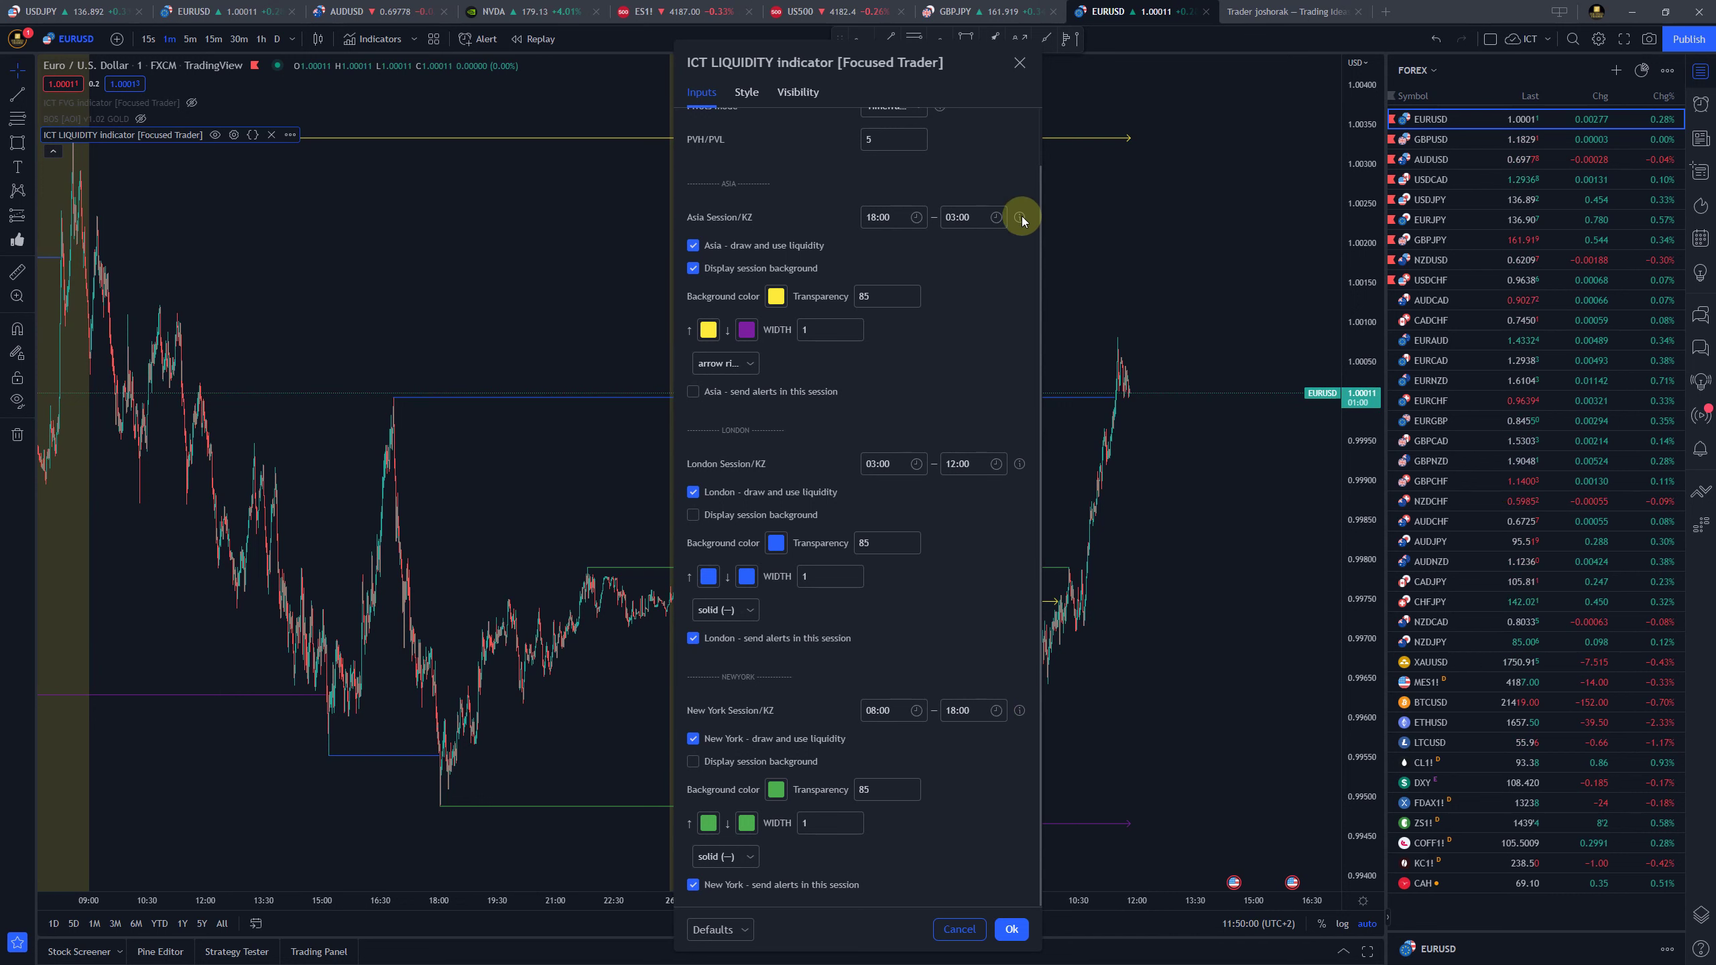
pyautogui.moveTo(1021, 218)
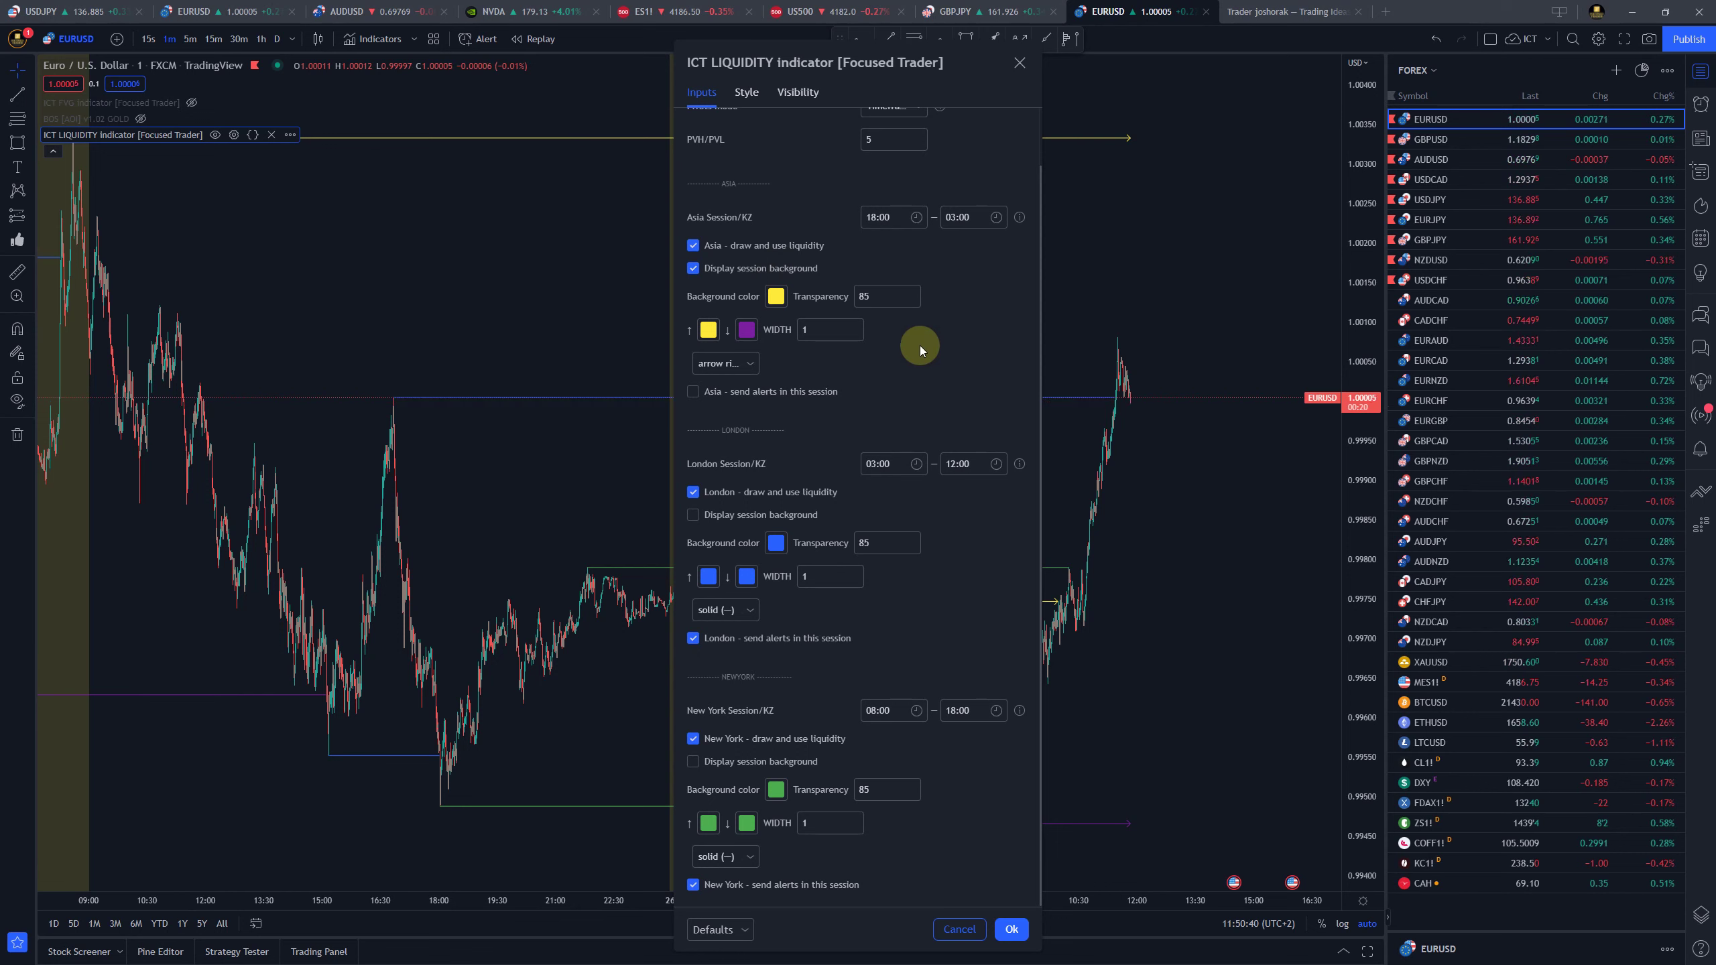
pyautogui.scroll(1, 922, 372)
pyautogui.scroll(-1, 966, 440)
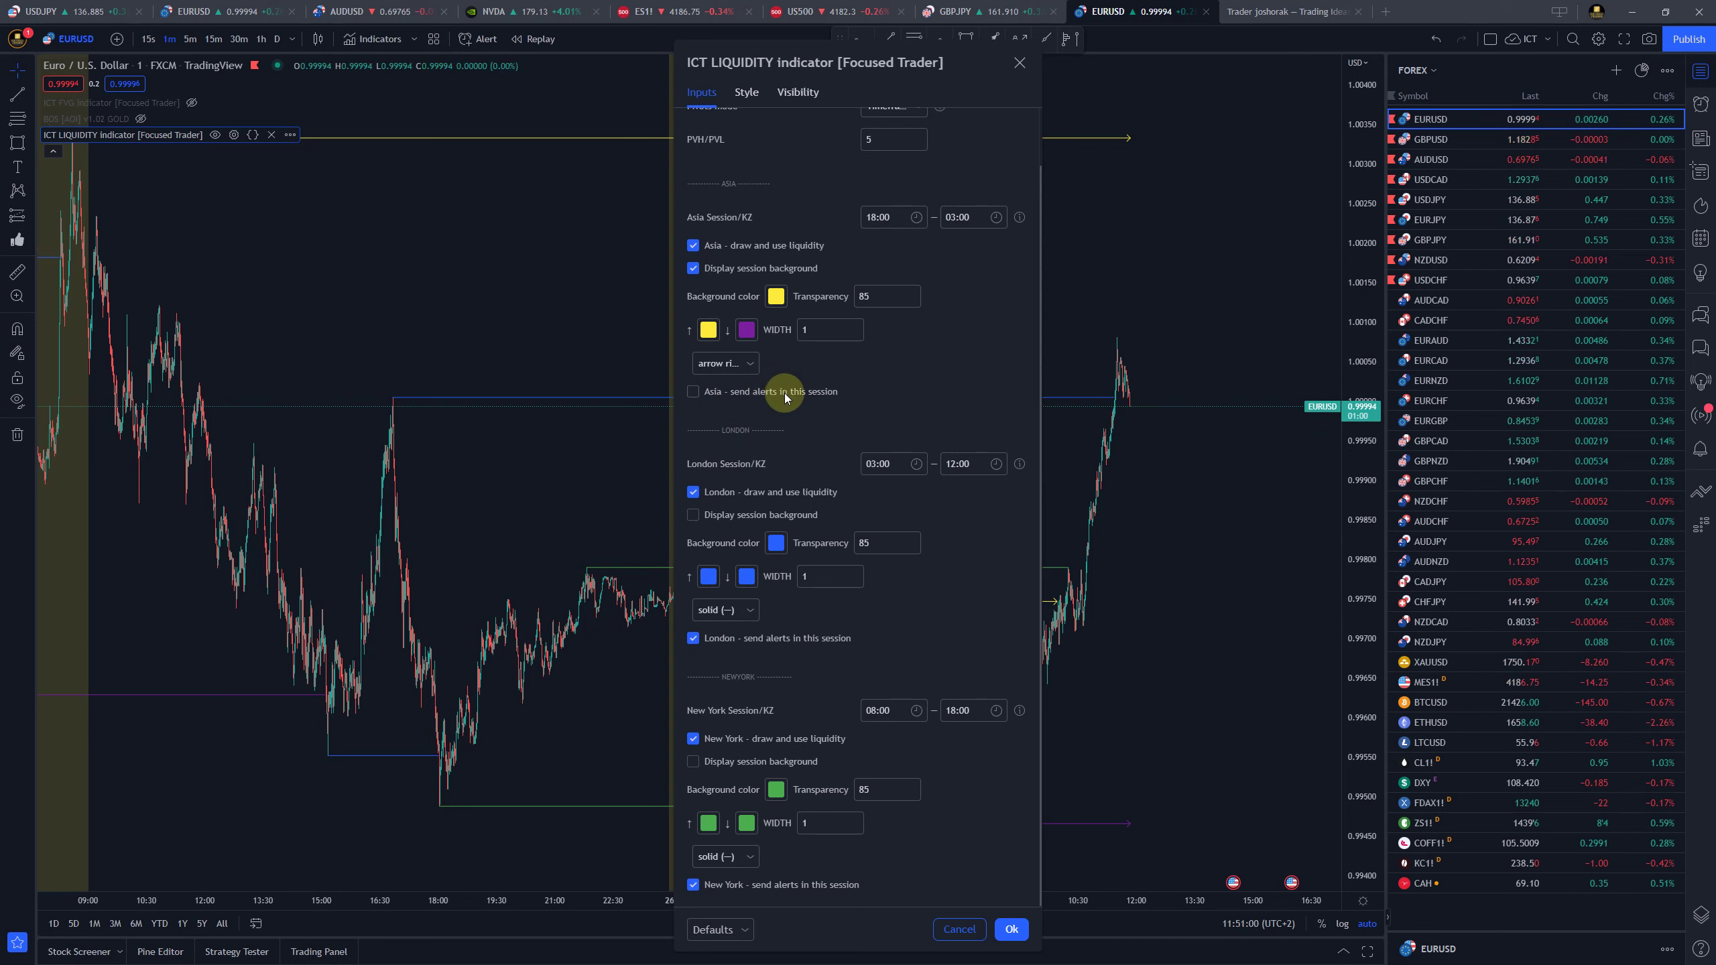
pyautogui.click(613, 465)
pyautogui.rightClick(1091, 293)
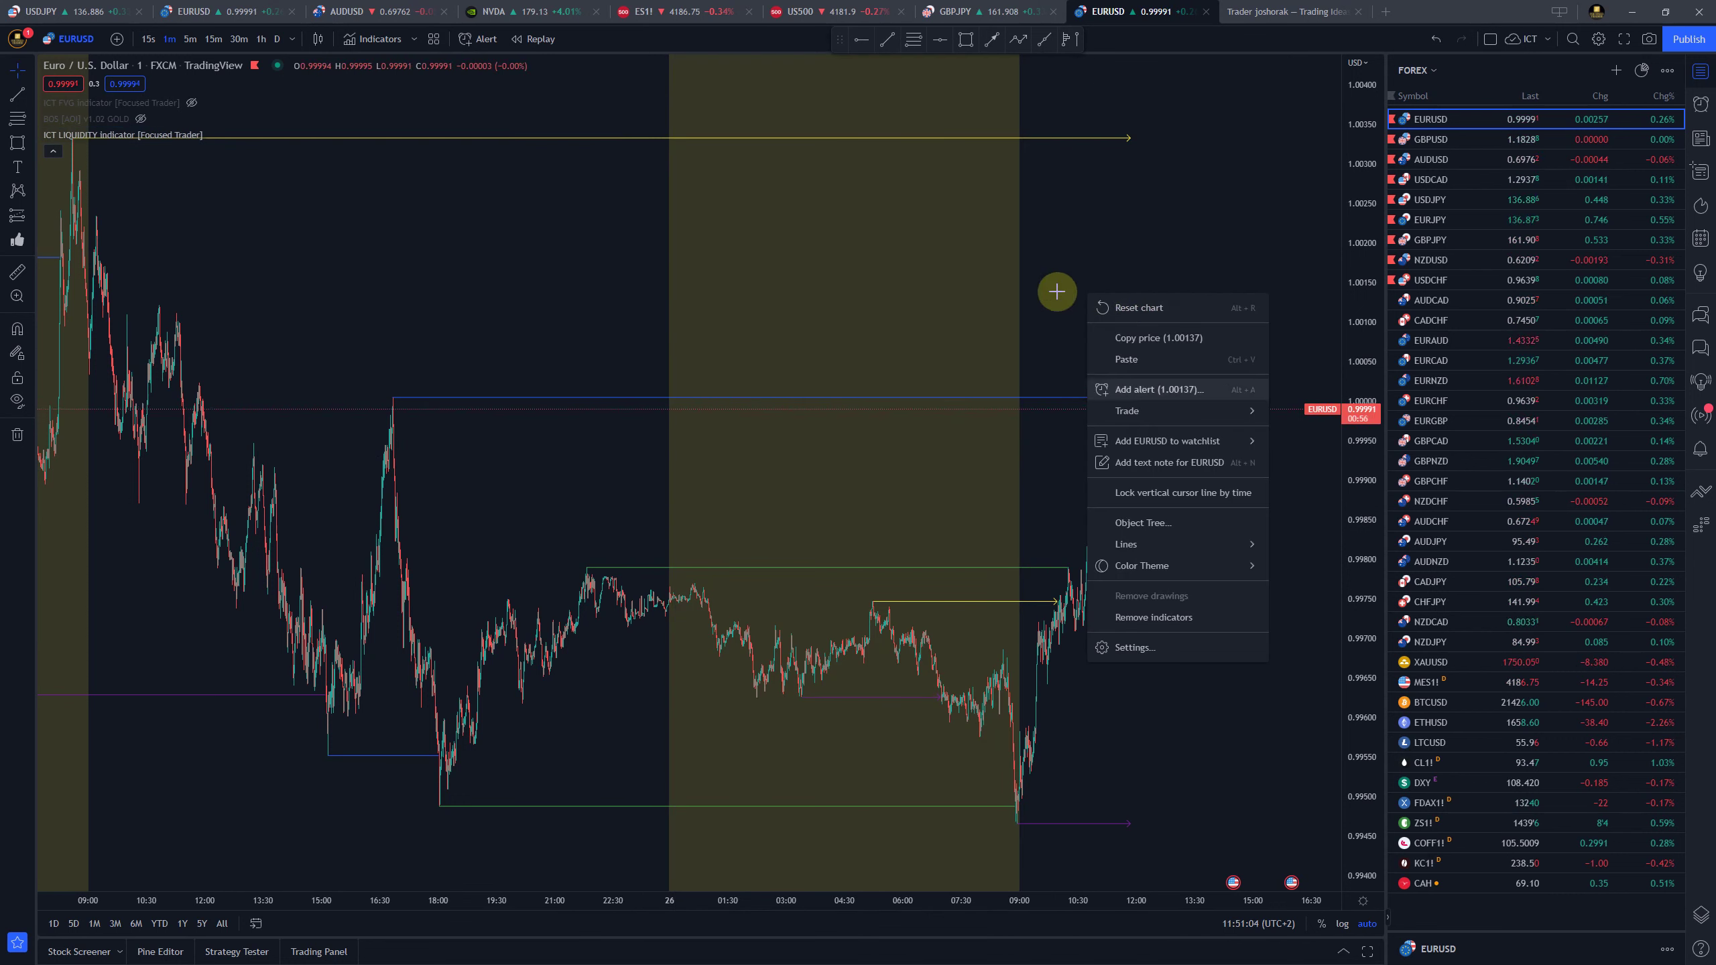
pyautogui.click(1051, 267)
pyautogui.rightClick(1052, 267)
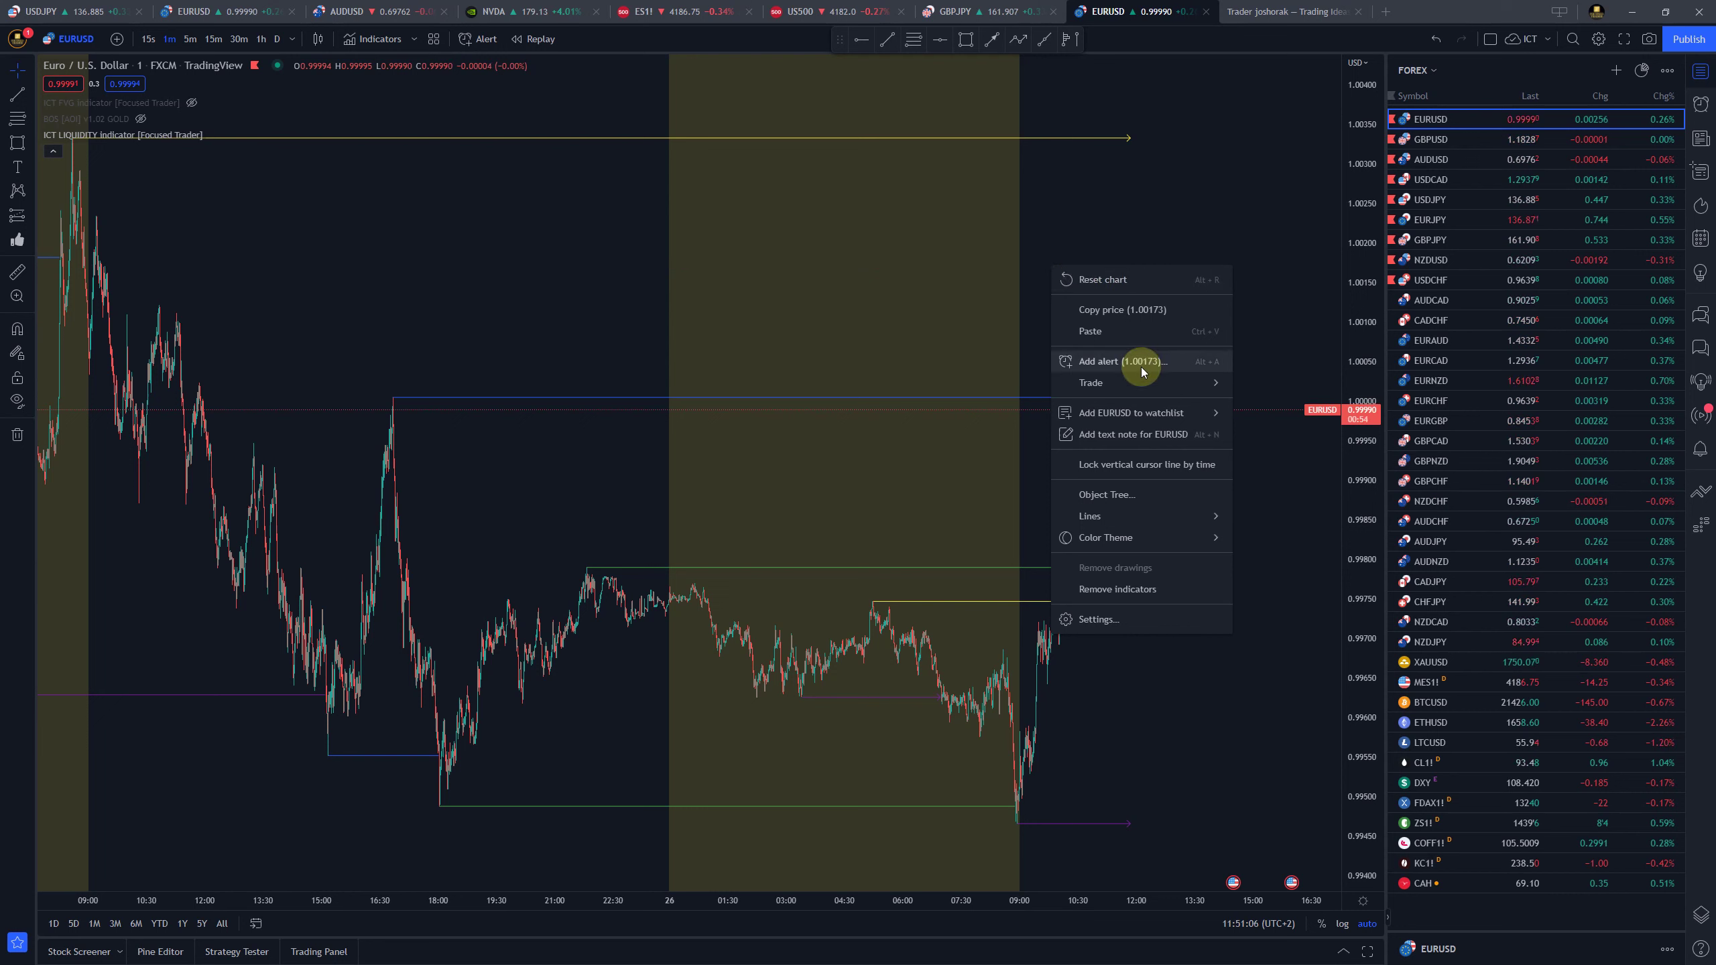
pyautogui.click(821, 256)
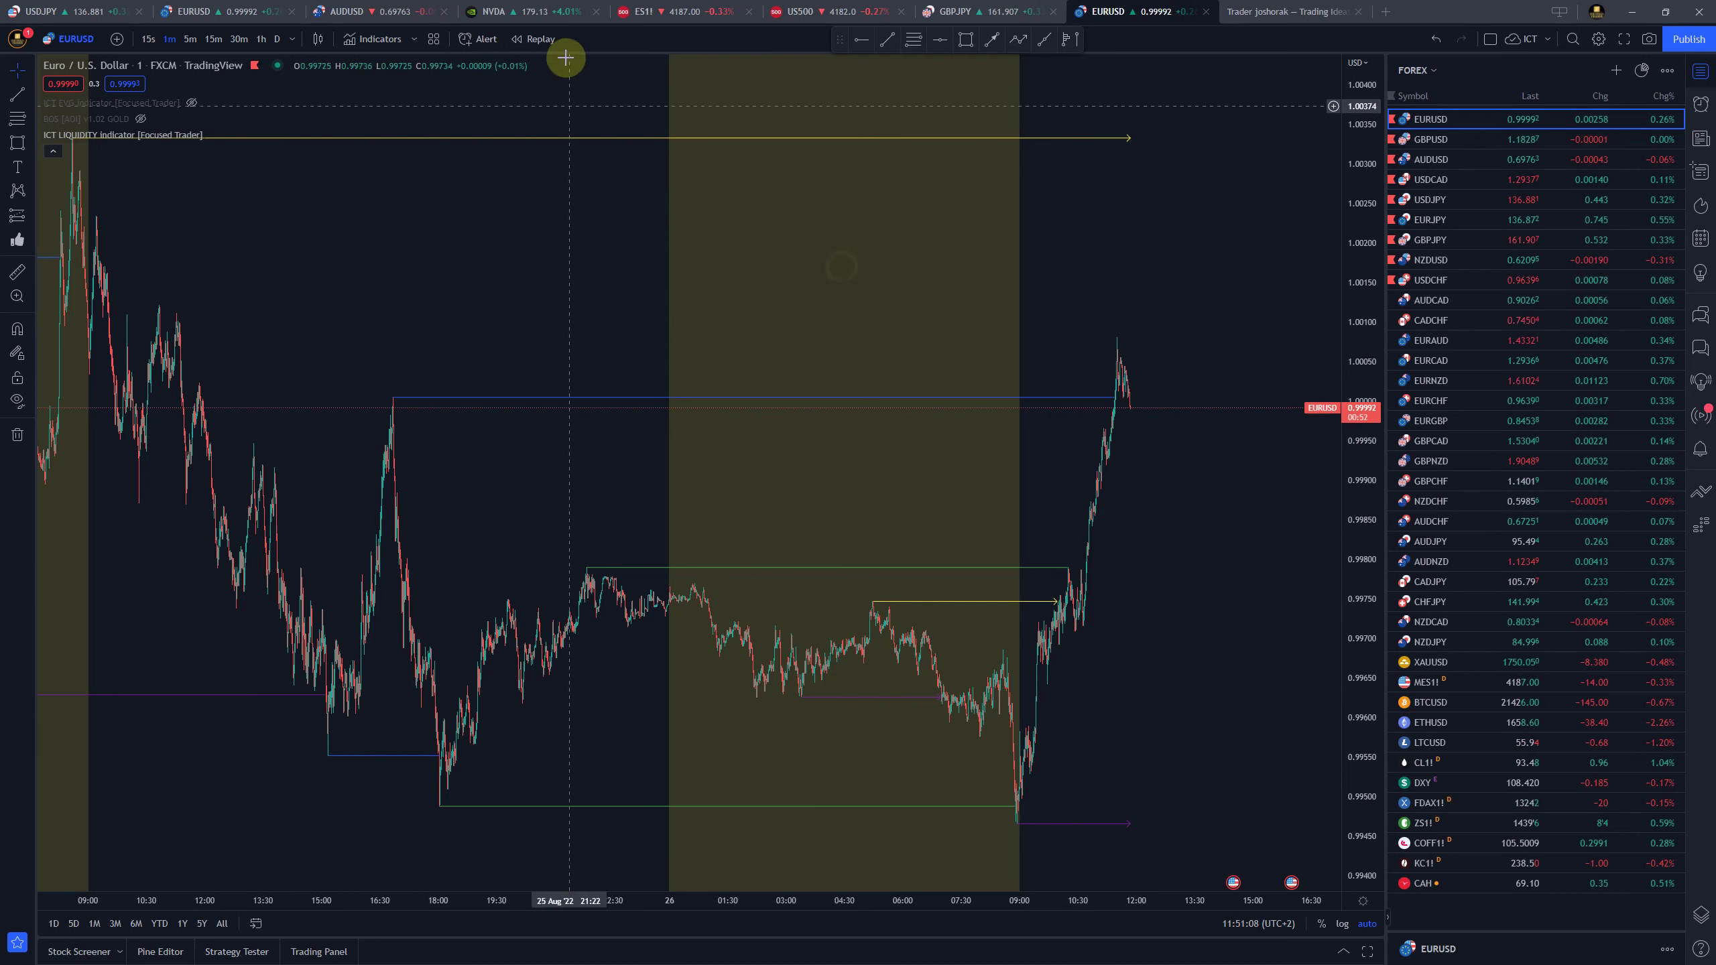
pyautogui.click(483, 41)
pyautogui.click(853, 291)
pyautogui.click(838, 334)
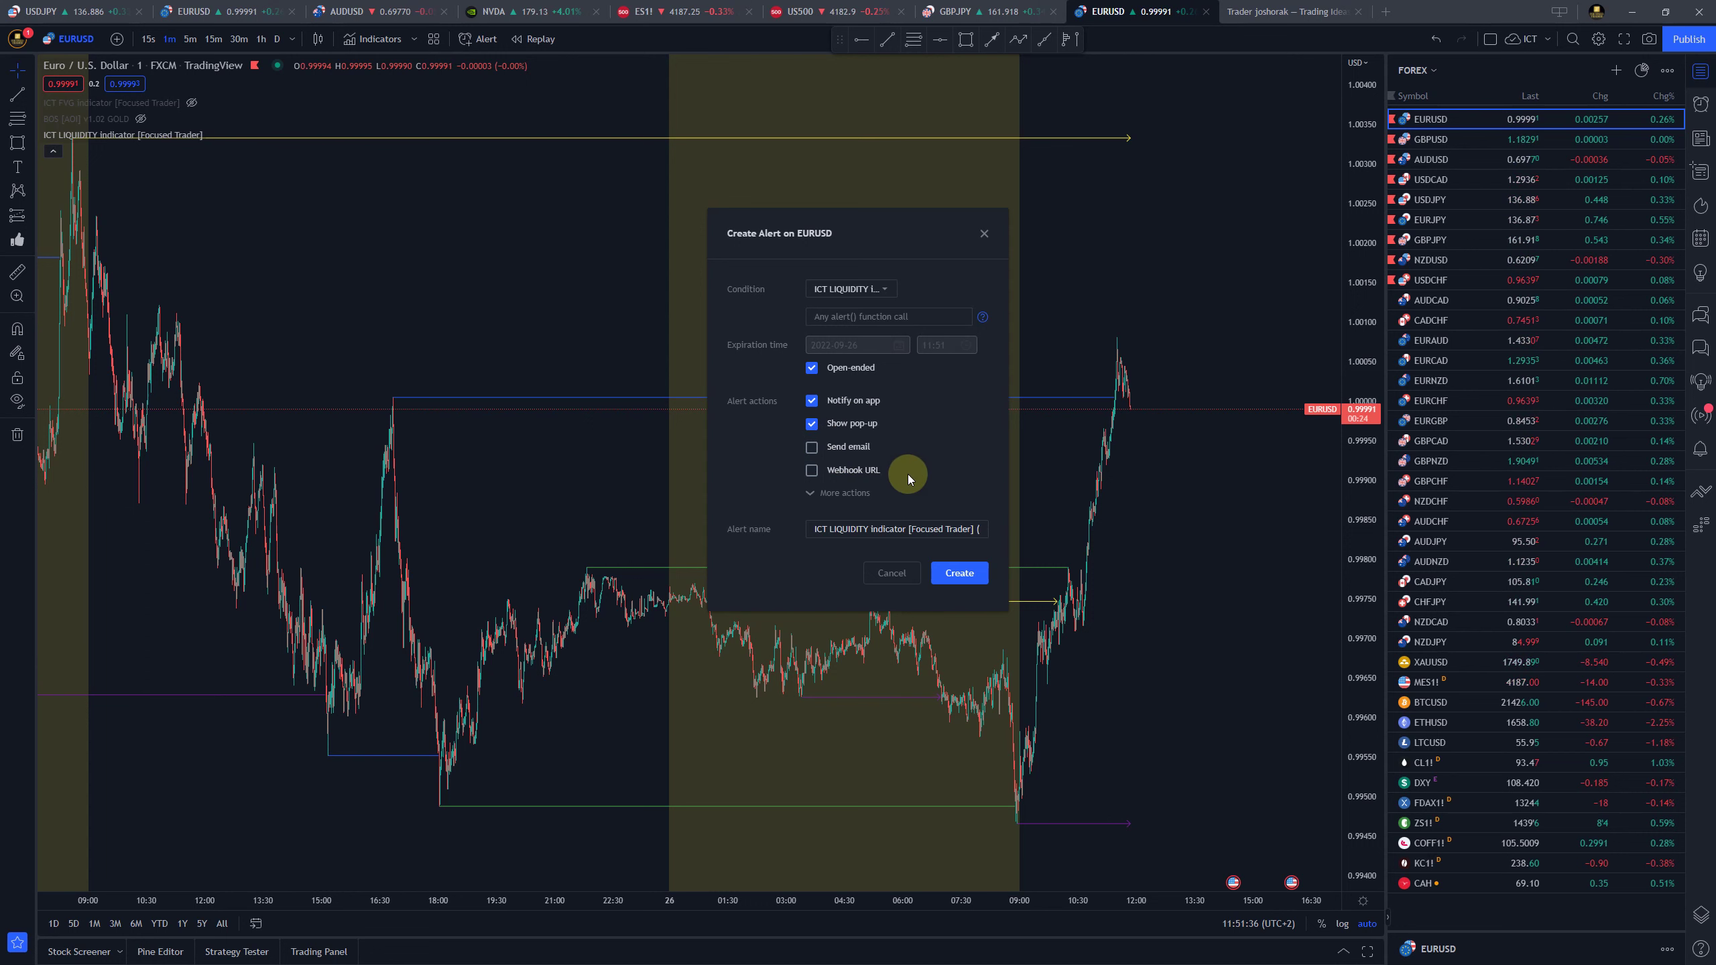
pyautogui.click(984, 236)
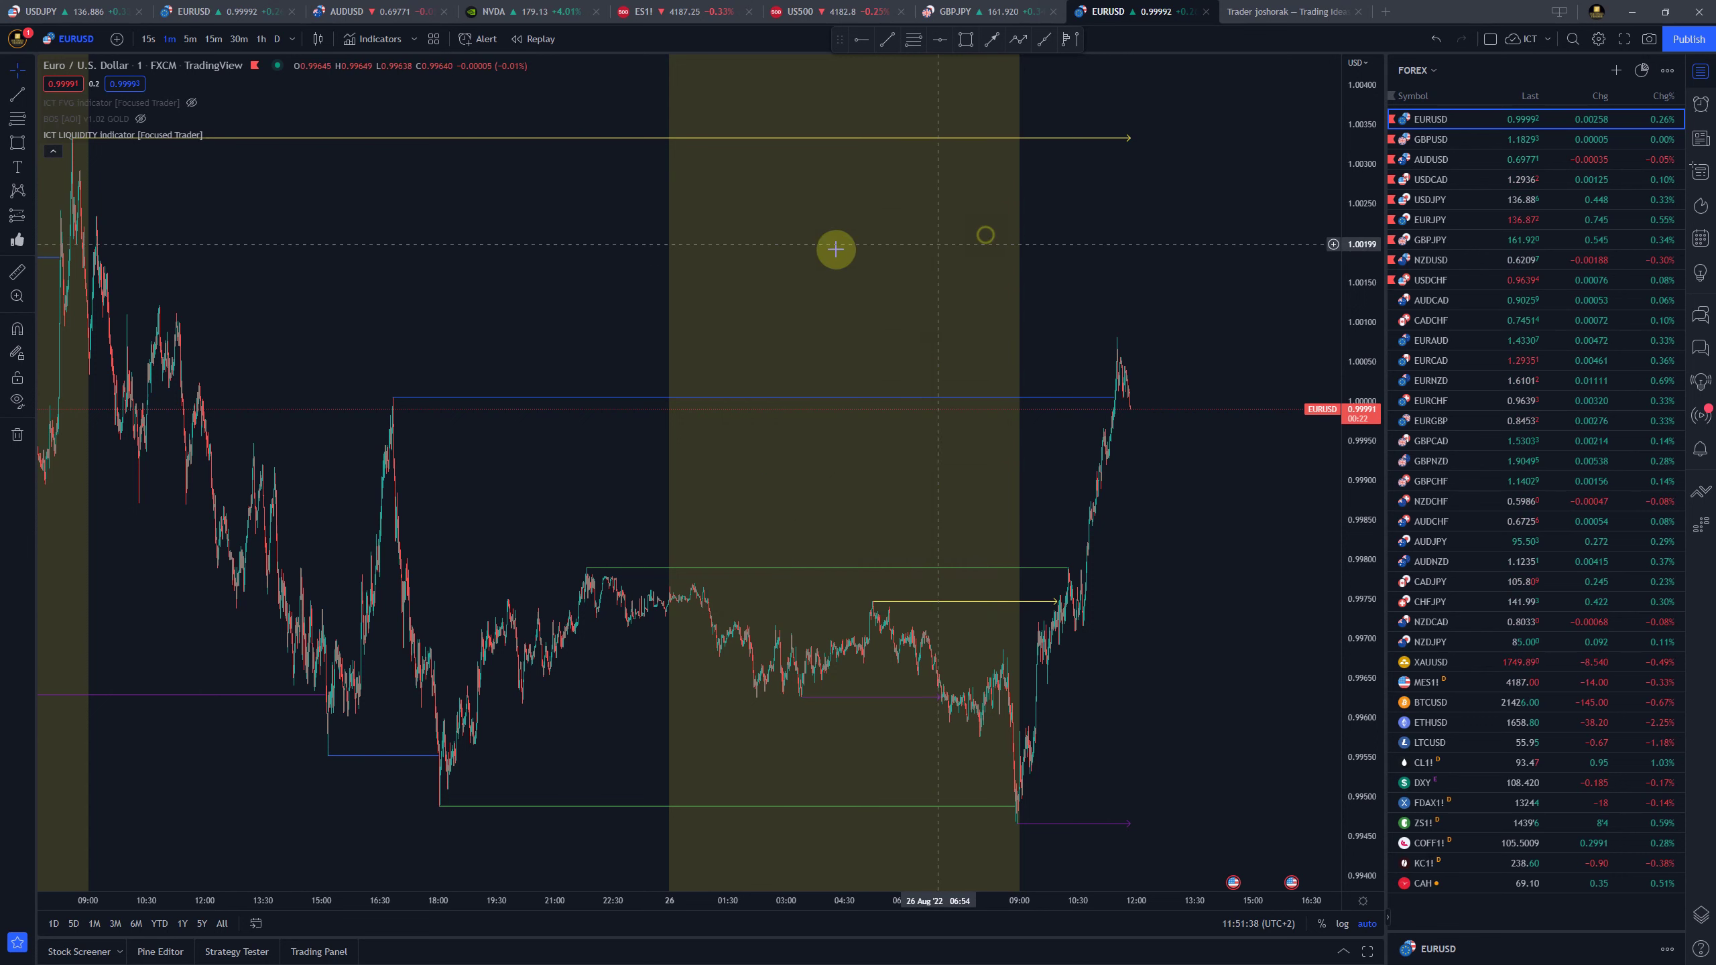
pyautogui.click(234, 135)
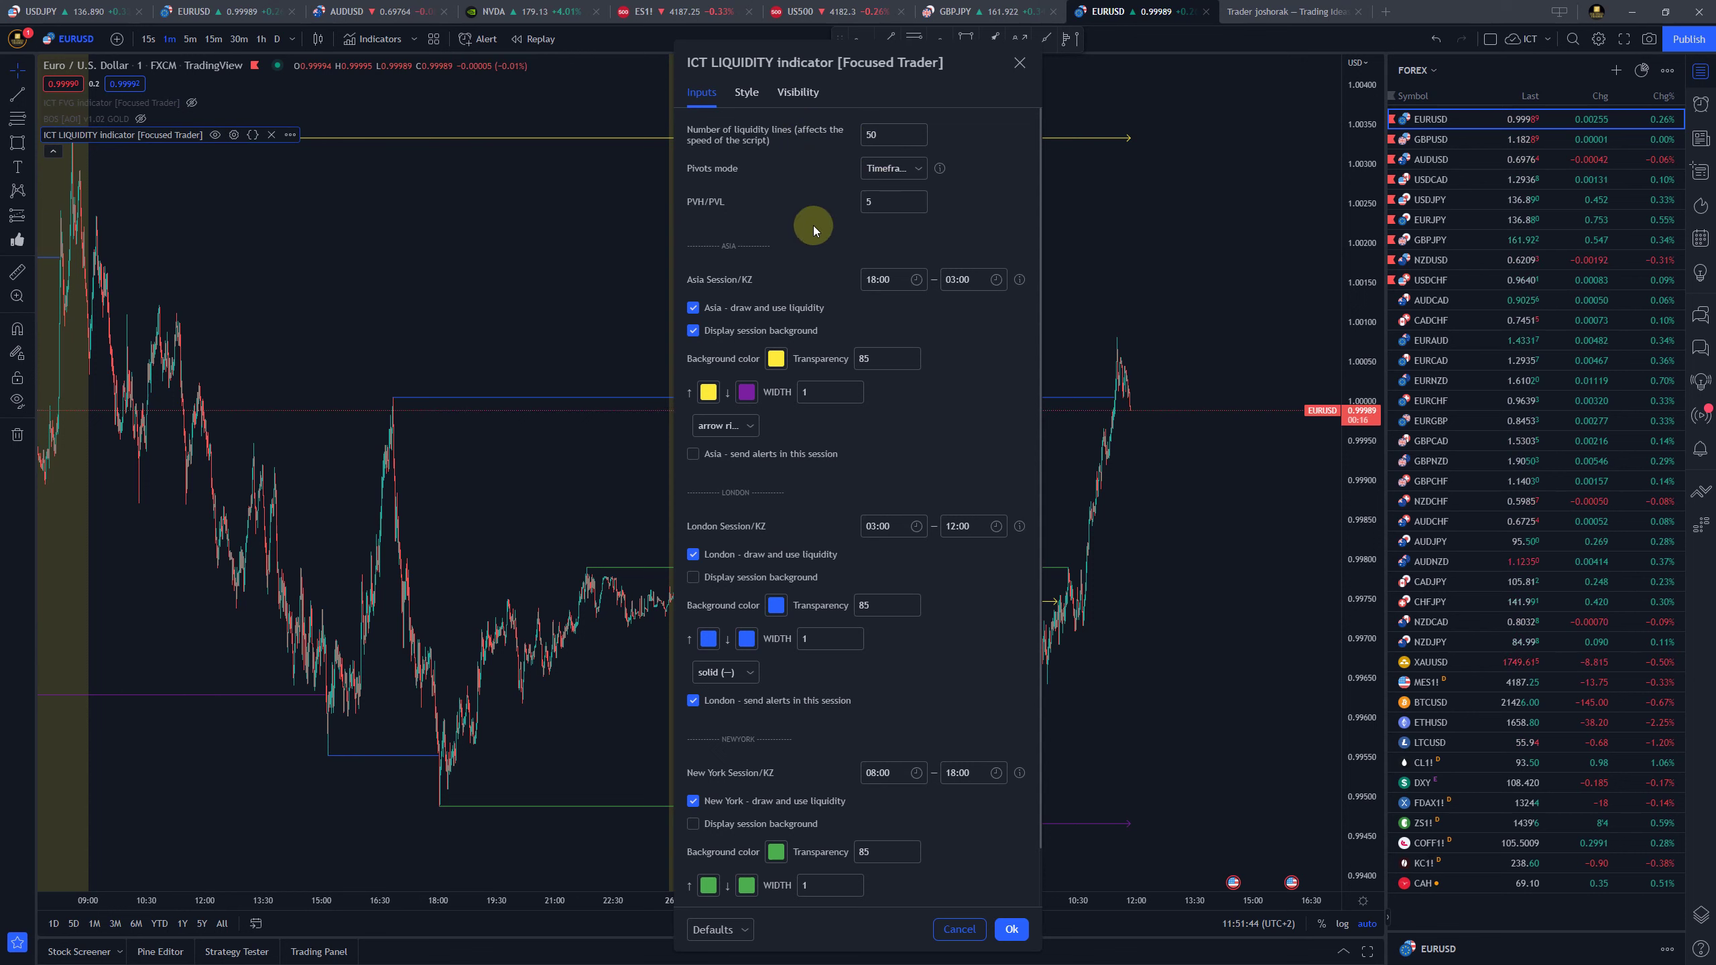
# Close the indicator settings and put the EURUSD chart on 30-minute bars
pyautogui.click(590, 248)
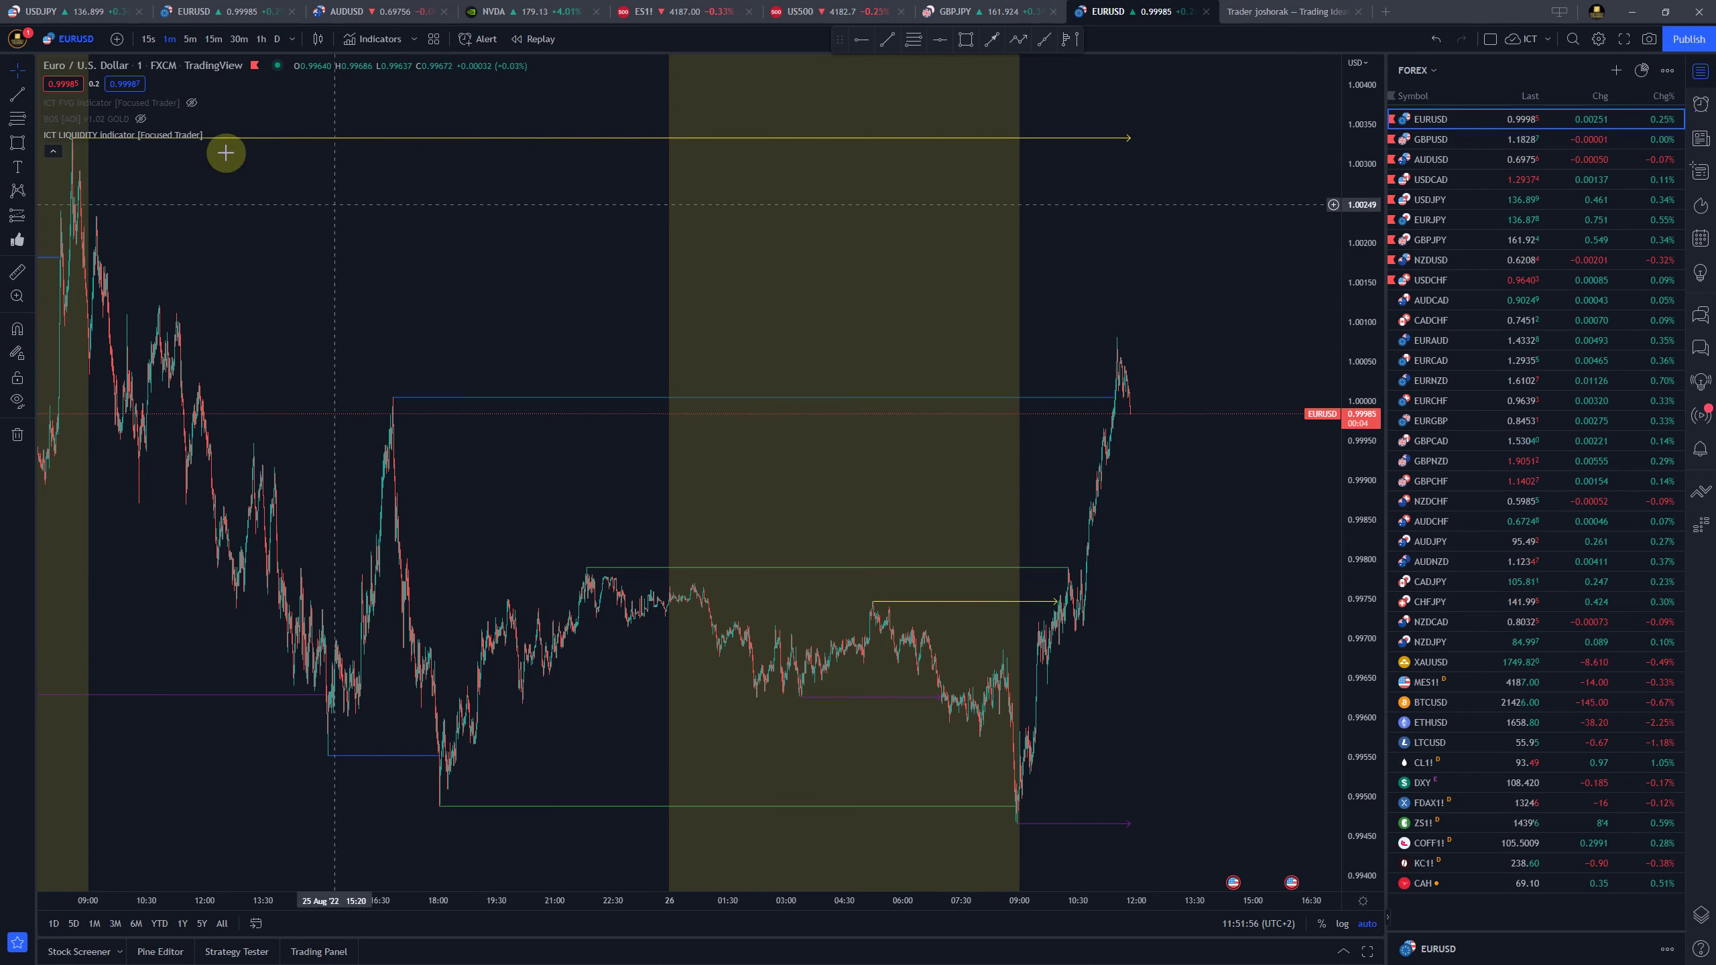
pyautogui.click(238, 38)
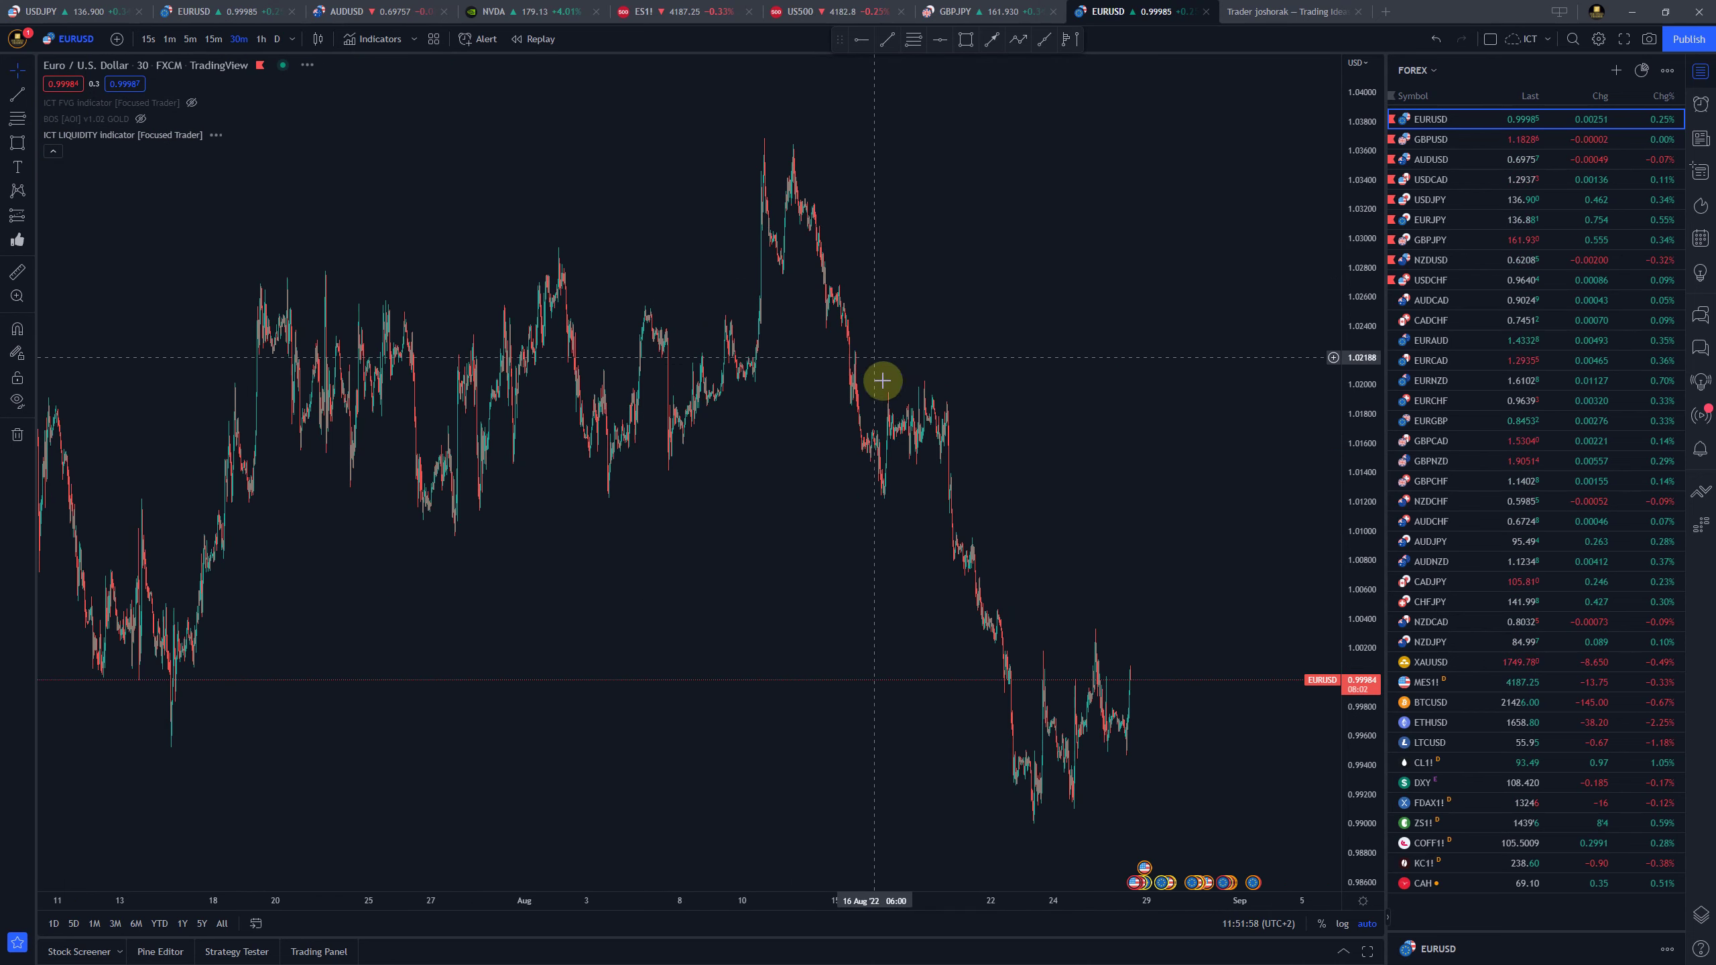
pyautogui.scroll(10, 925, 484)
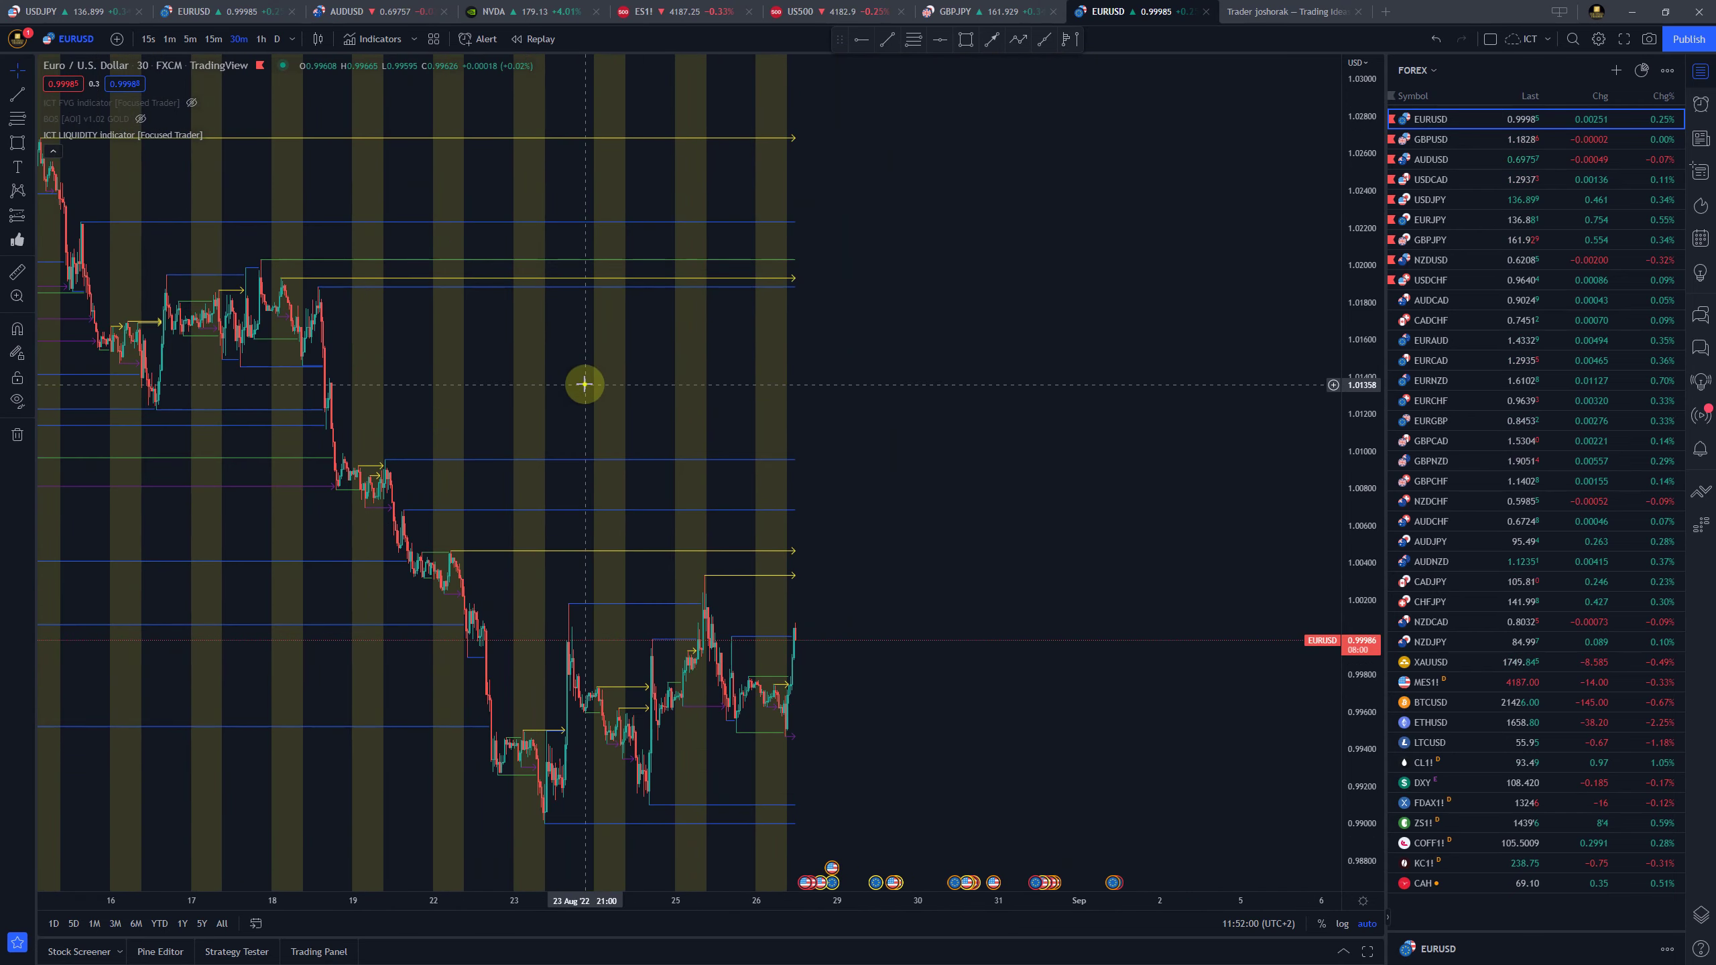
pyautogui.scroll(3, 964, 628)
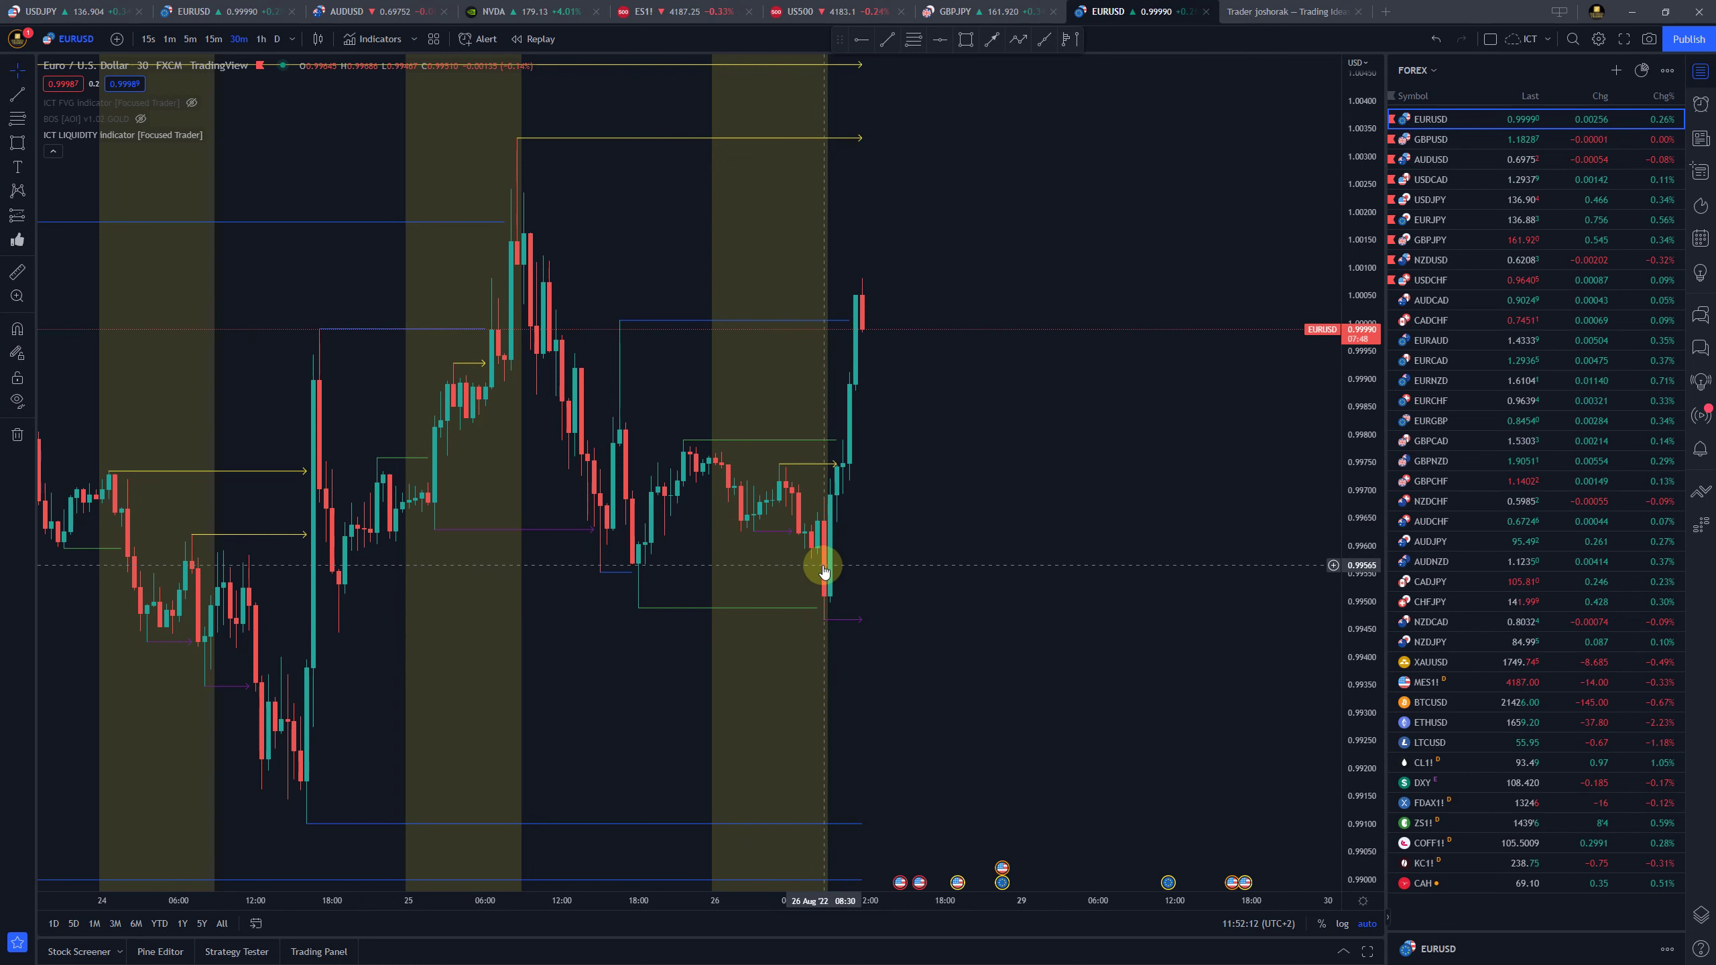
pyautogui.click(174, 39)
pyautogui.scroll(-4, 700, 559)
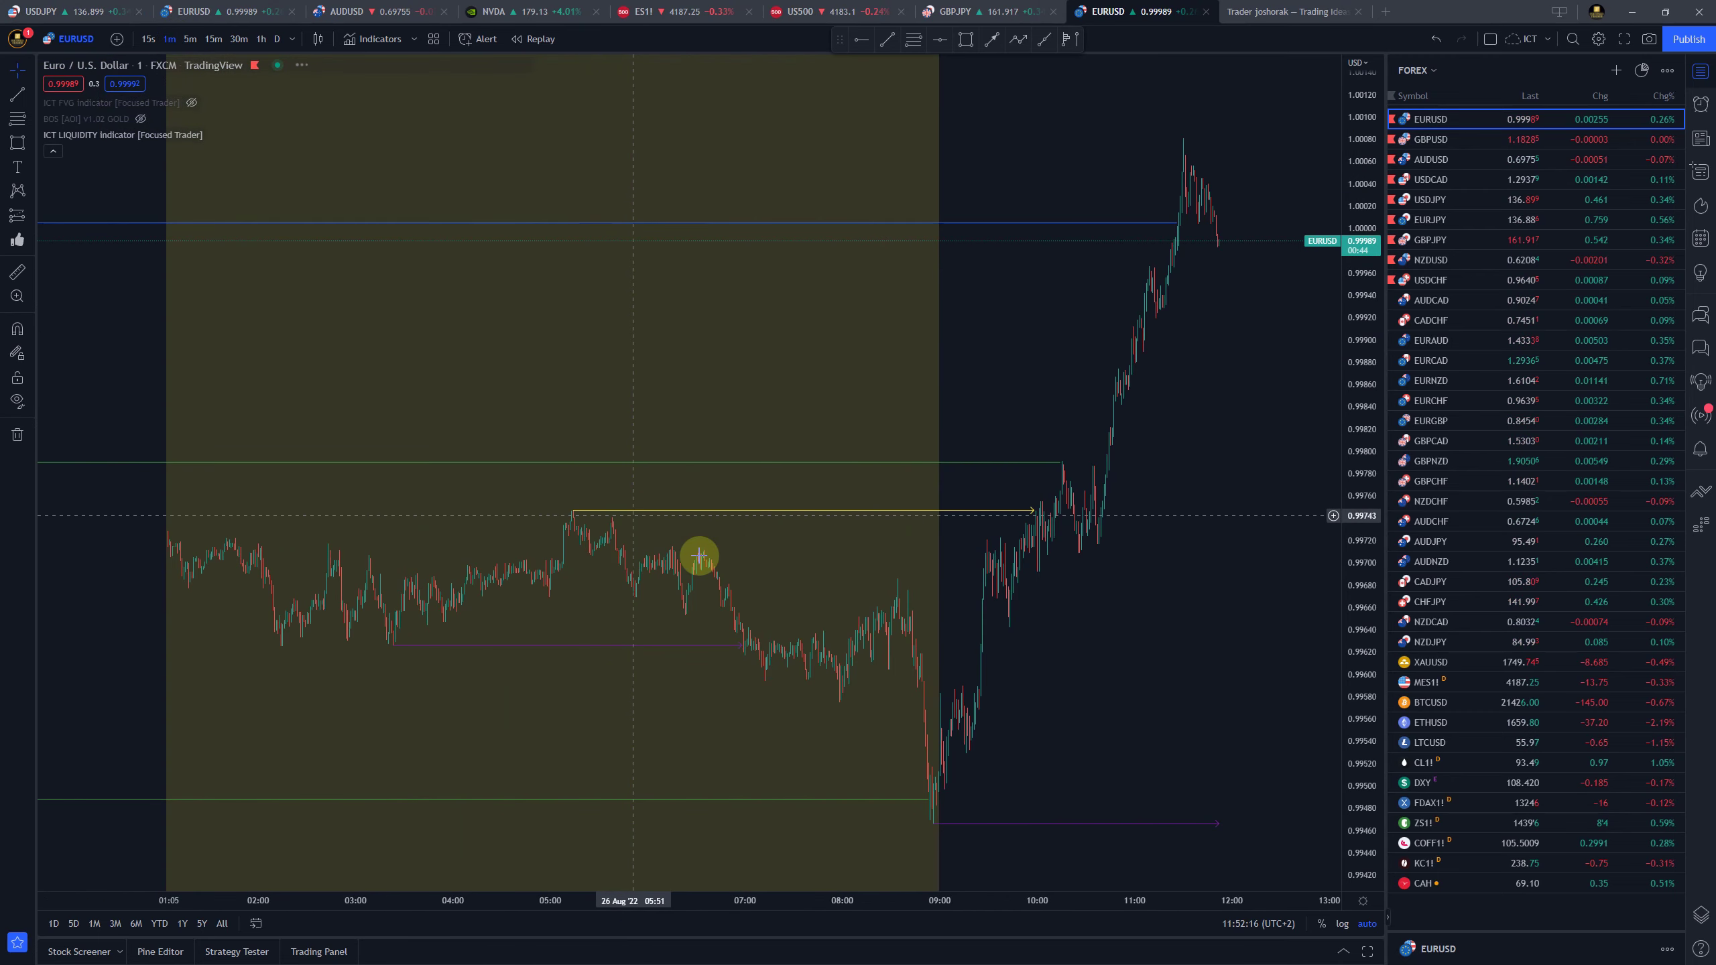
pyautogui.scroll(5, 980, 736)
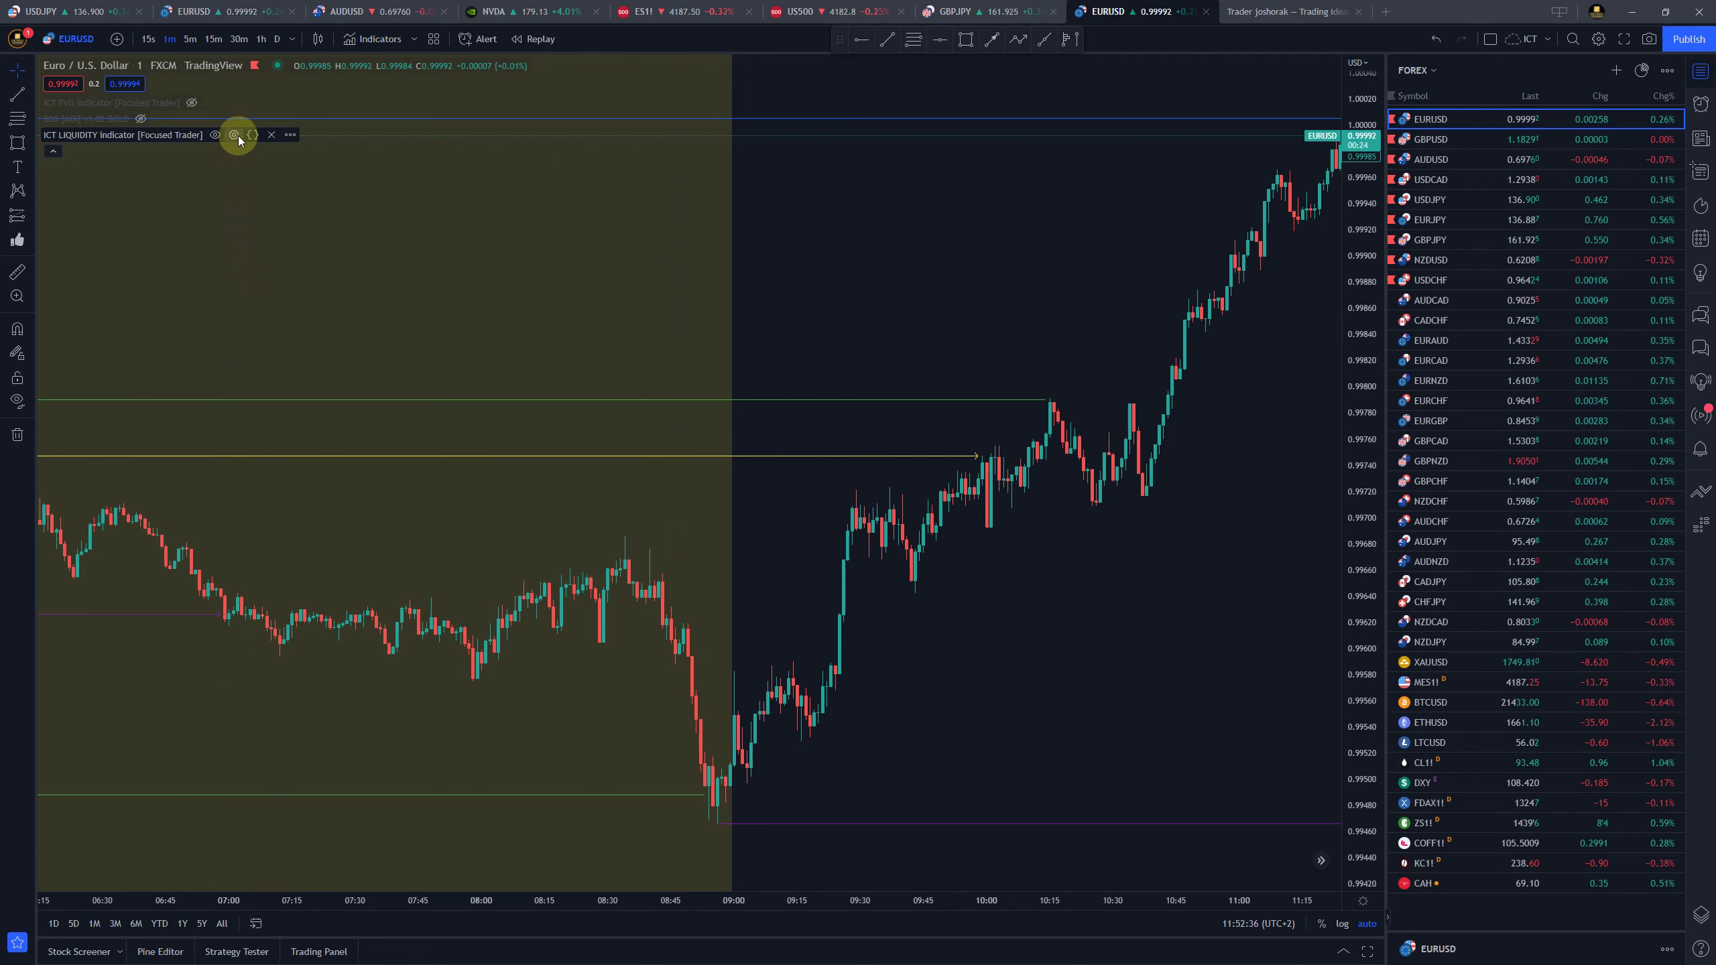
pyautogui.click(239, 39)
pyautogui.scroll(5, 1133, 563)
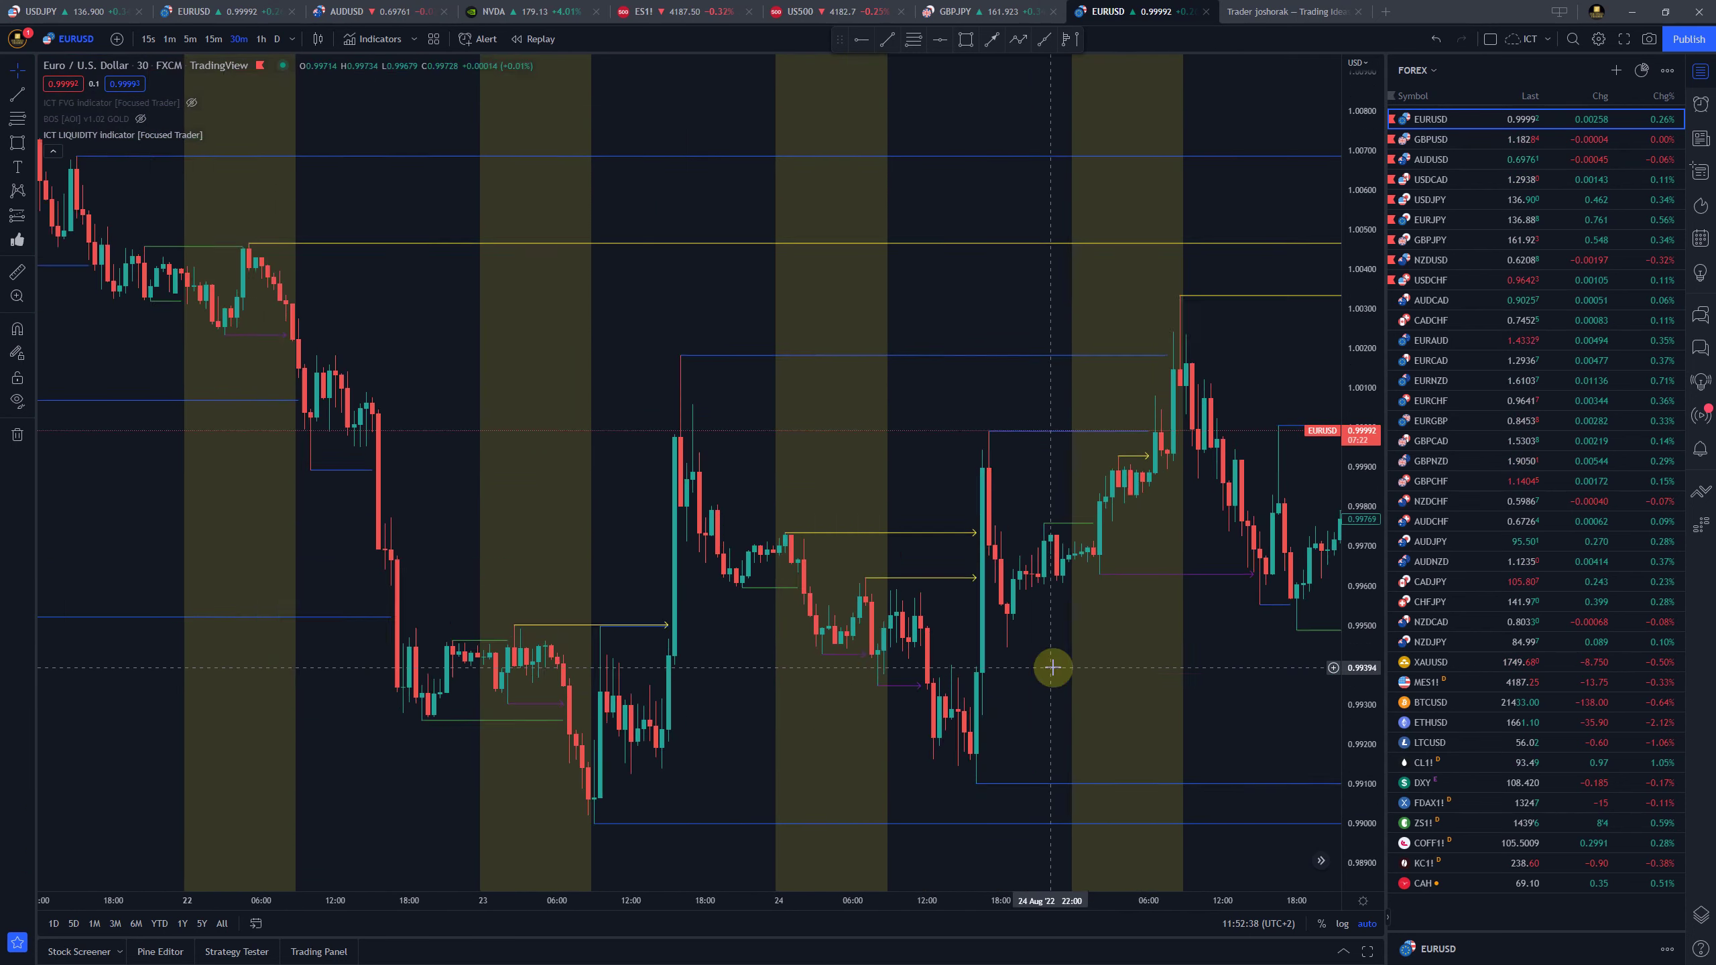
# Pan back to 16–18 Aug and draw a rectangle under the 17 Aug lows
pyautogui.moveTo(904, 310); pyautogui.dragTo(1004, 315)
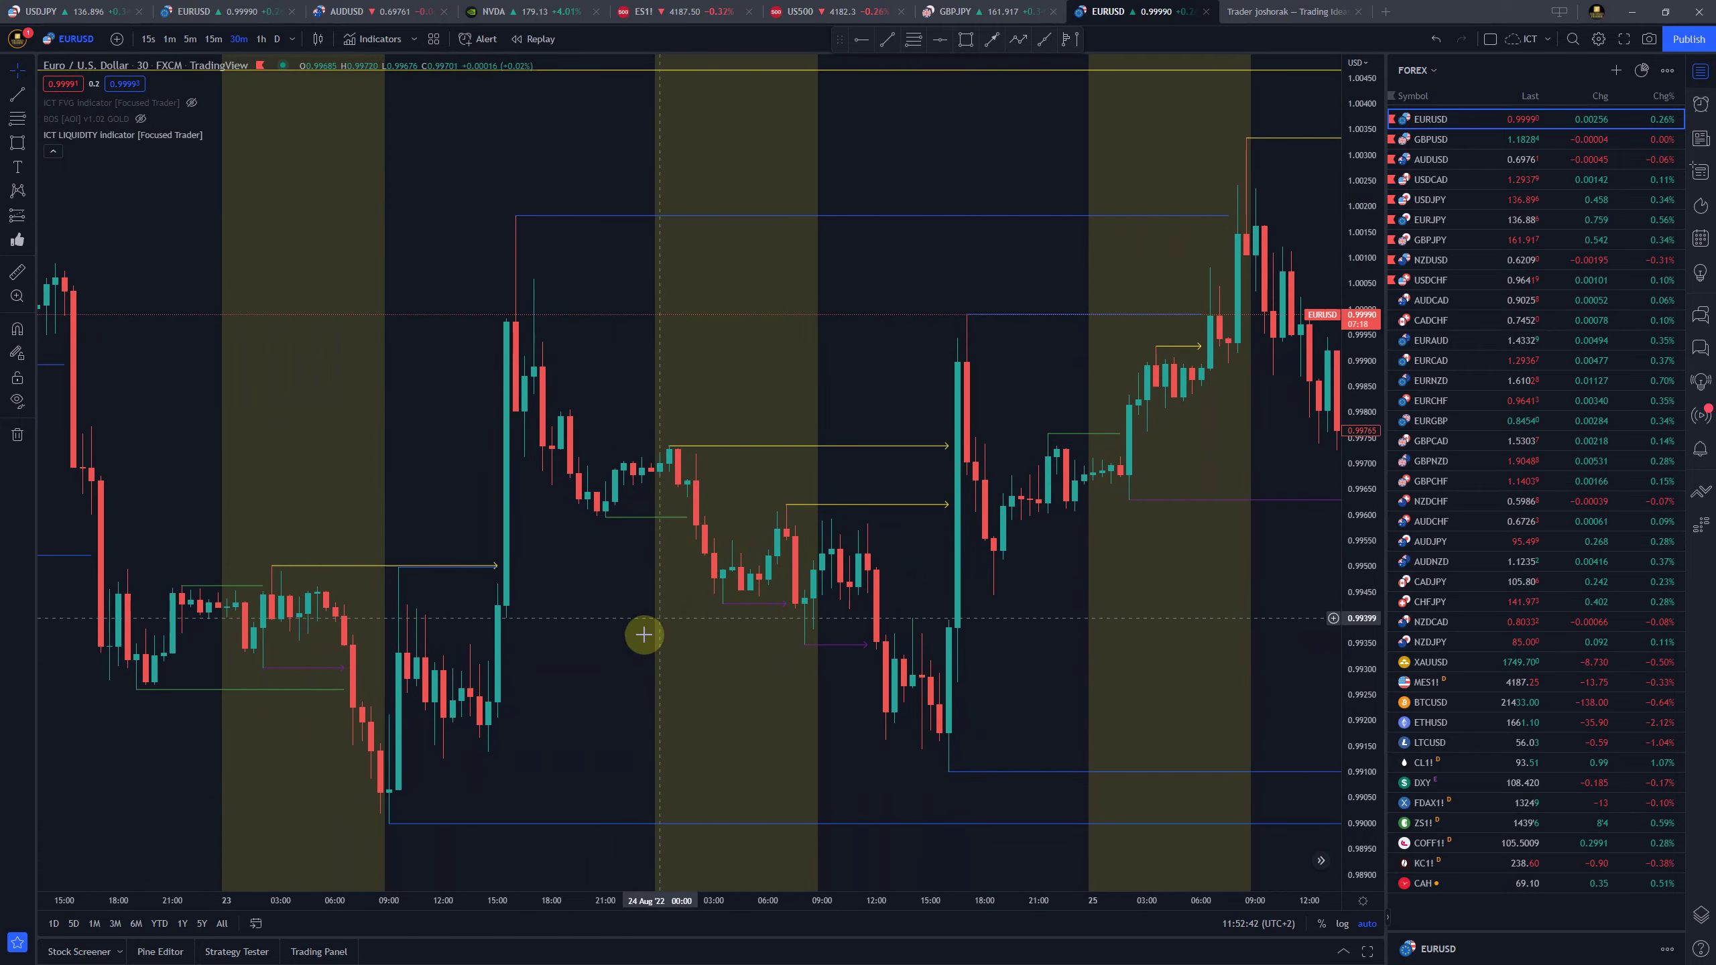
pyautogui.moveTo(848, 676); pyautogui.dragTo(1185, 669)
pyautogui.moveTo(521, 517); pyautogui.dragTo(904, 594)
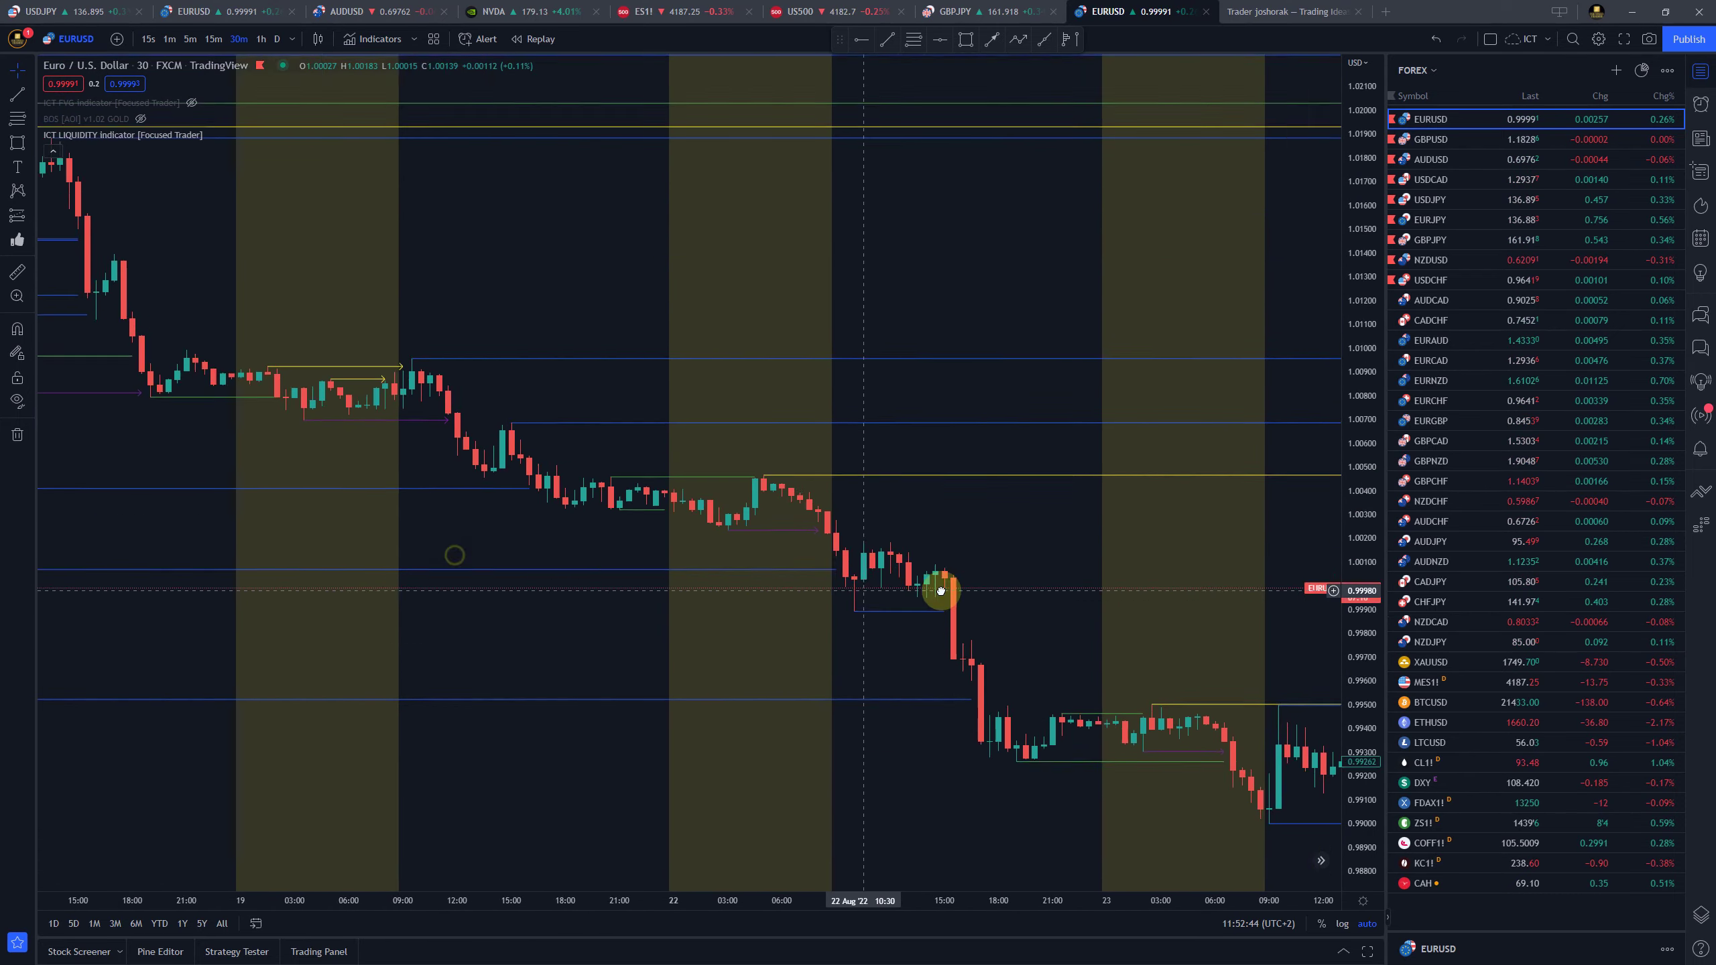
pyautogui.moveTo(587, 457); pyautogui.dragTo(1173, 406)
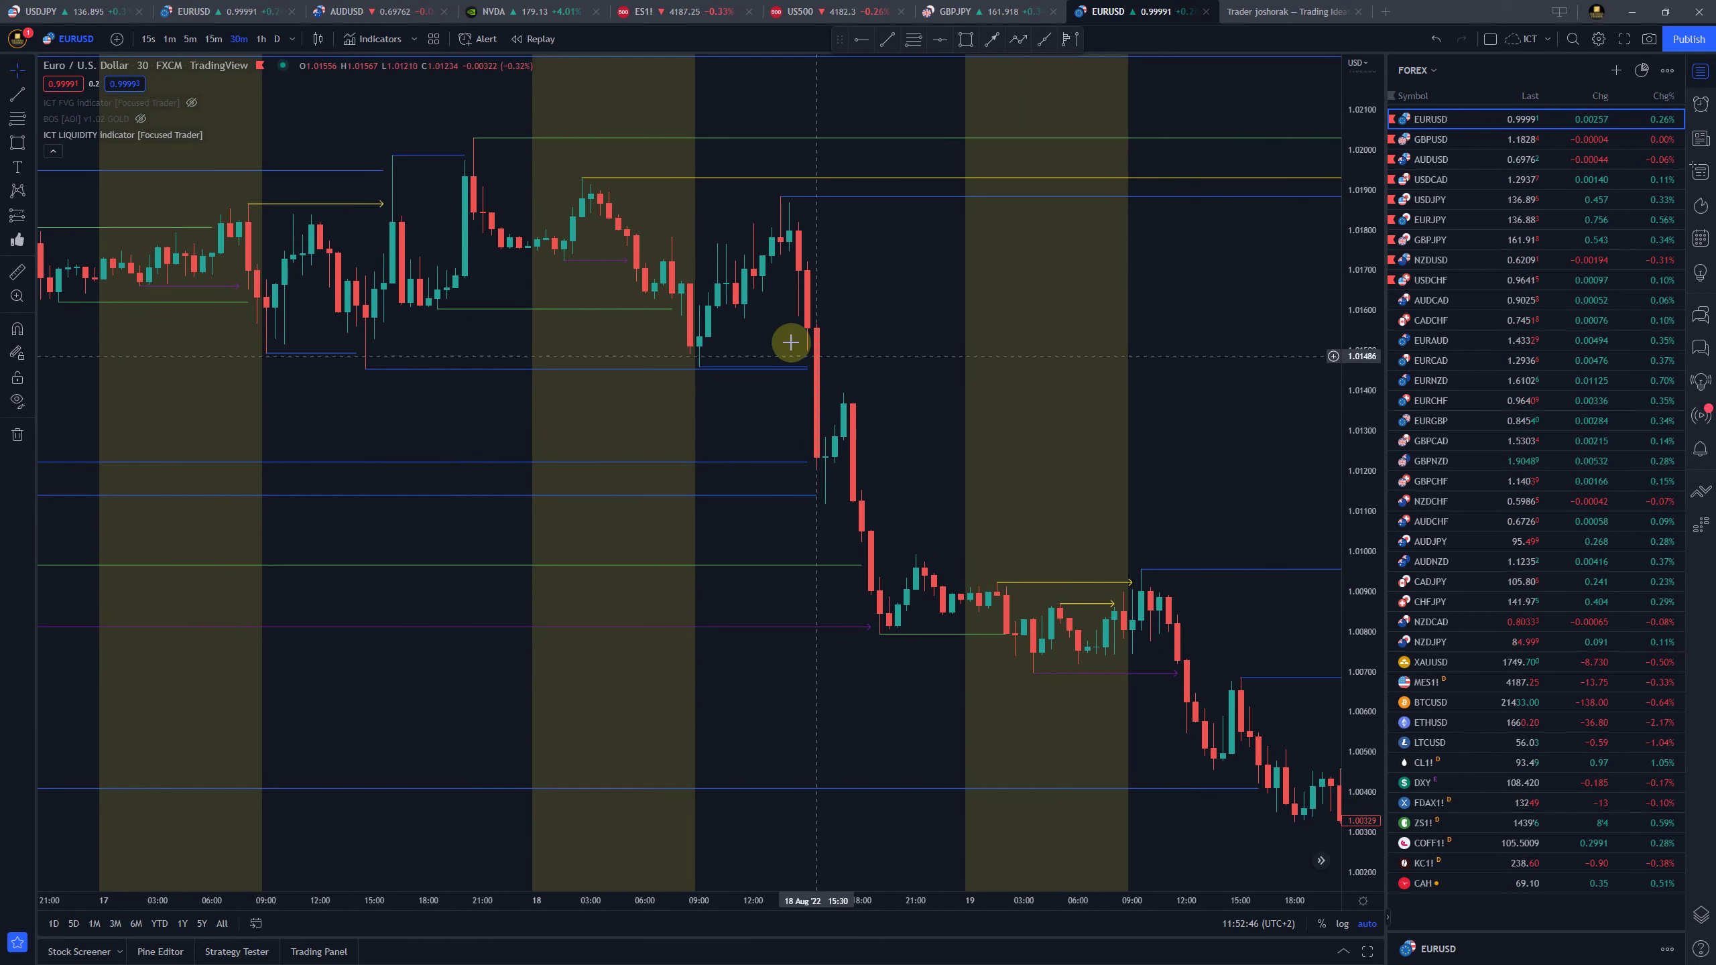
pyautogui.moveTo(422, 344); pyautogui.dragTo(920, 395)
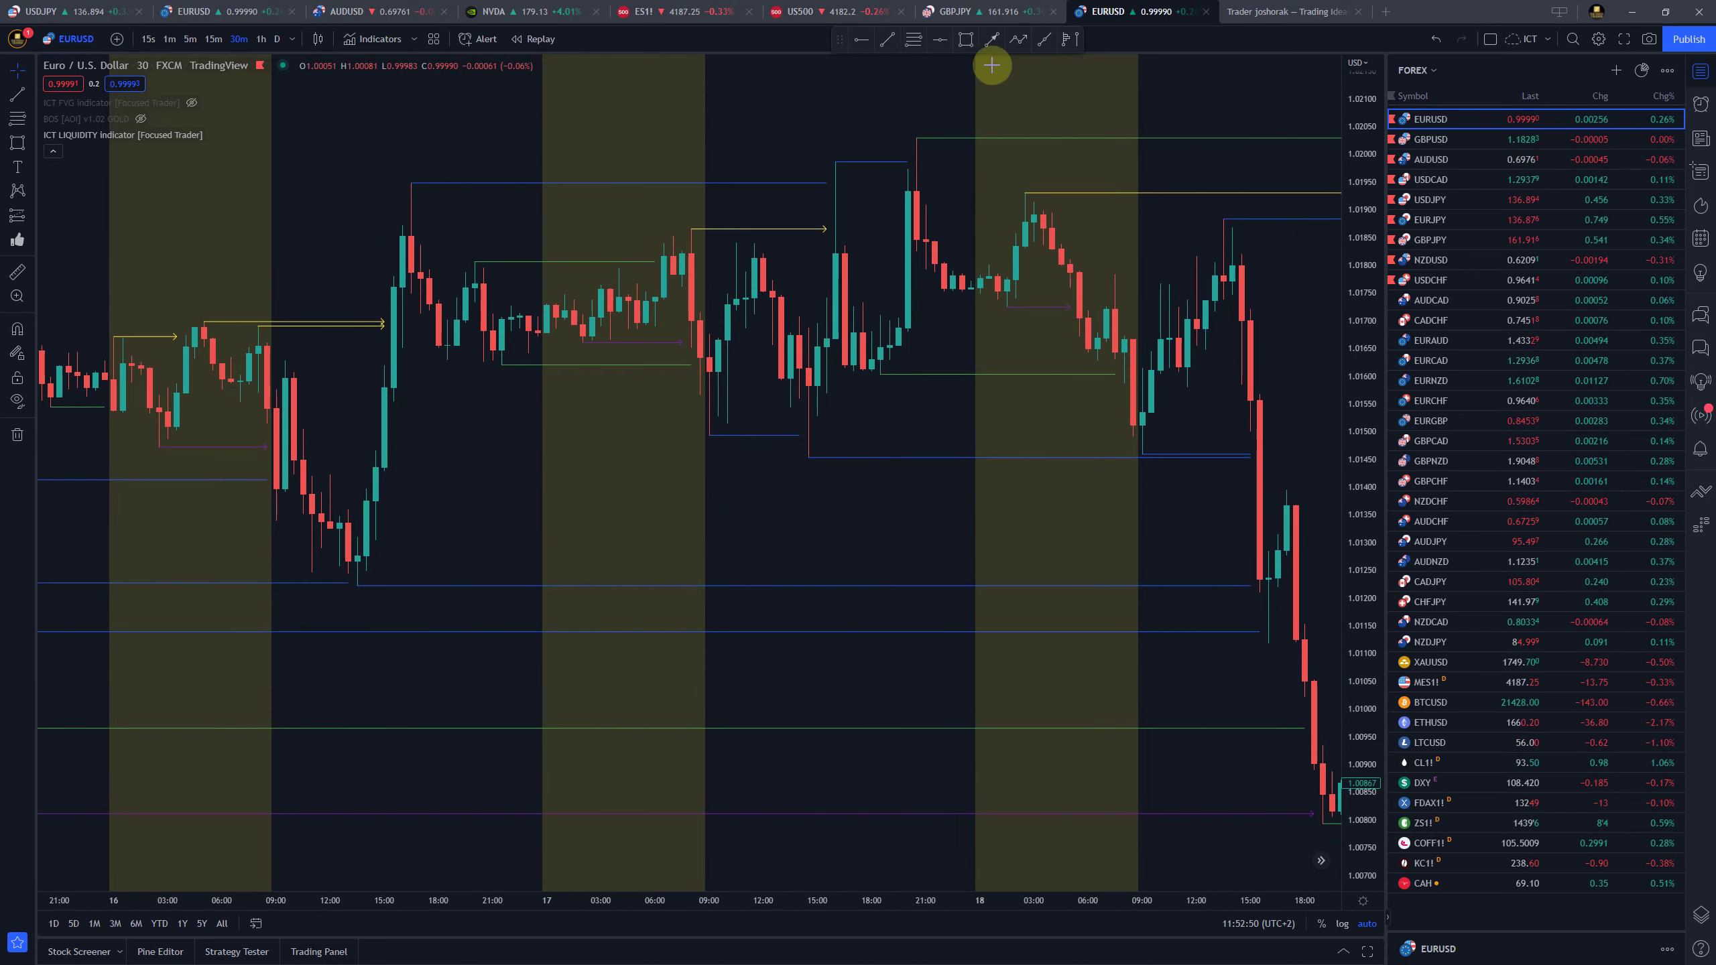
pyautogui.click(967, 41)
pyautogui.moveTo(774, 435); pyautogui.dragTo(844, 458)
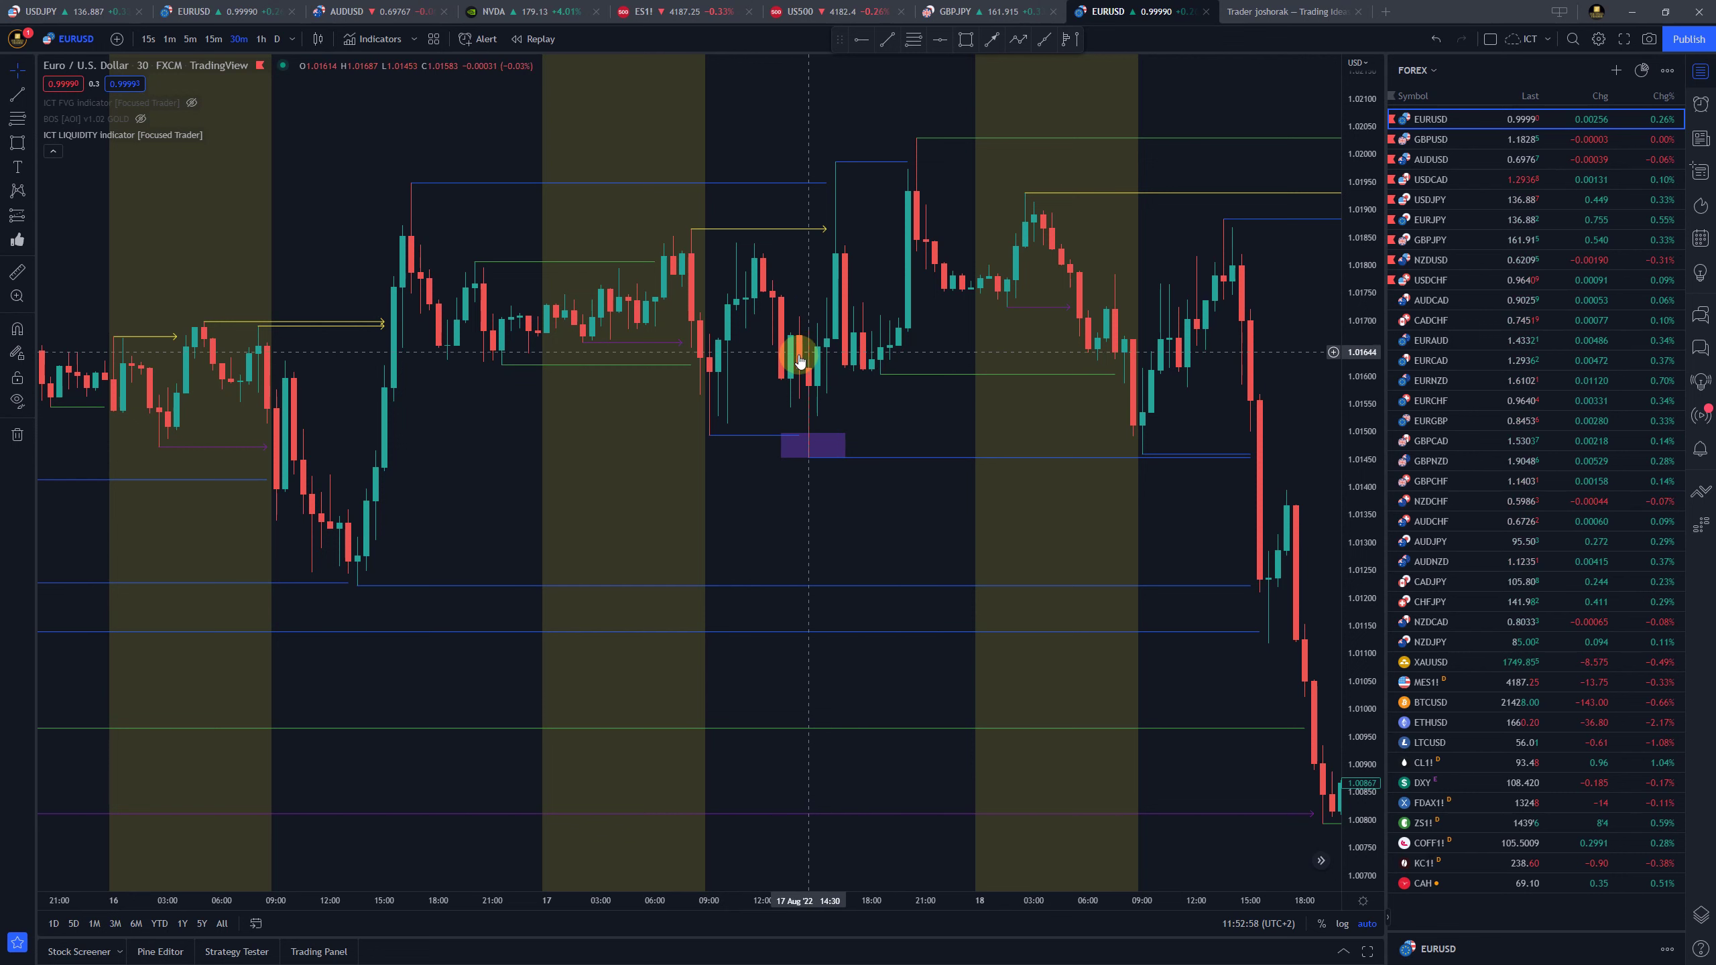
# Delete both purple rectangles from the chart
pyautogui.click(793, 437)
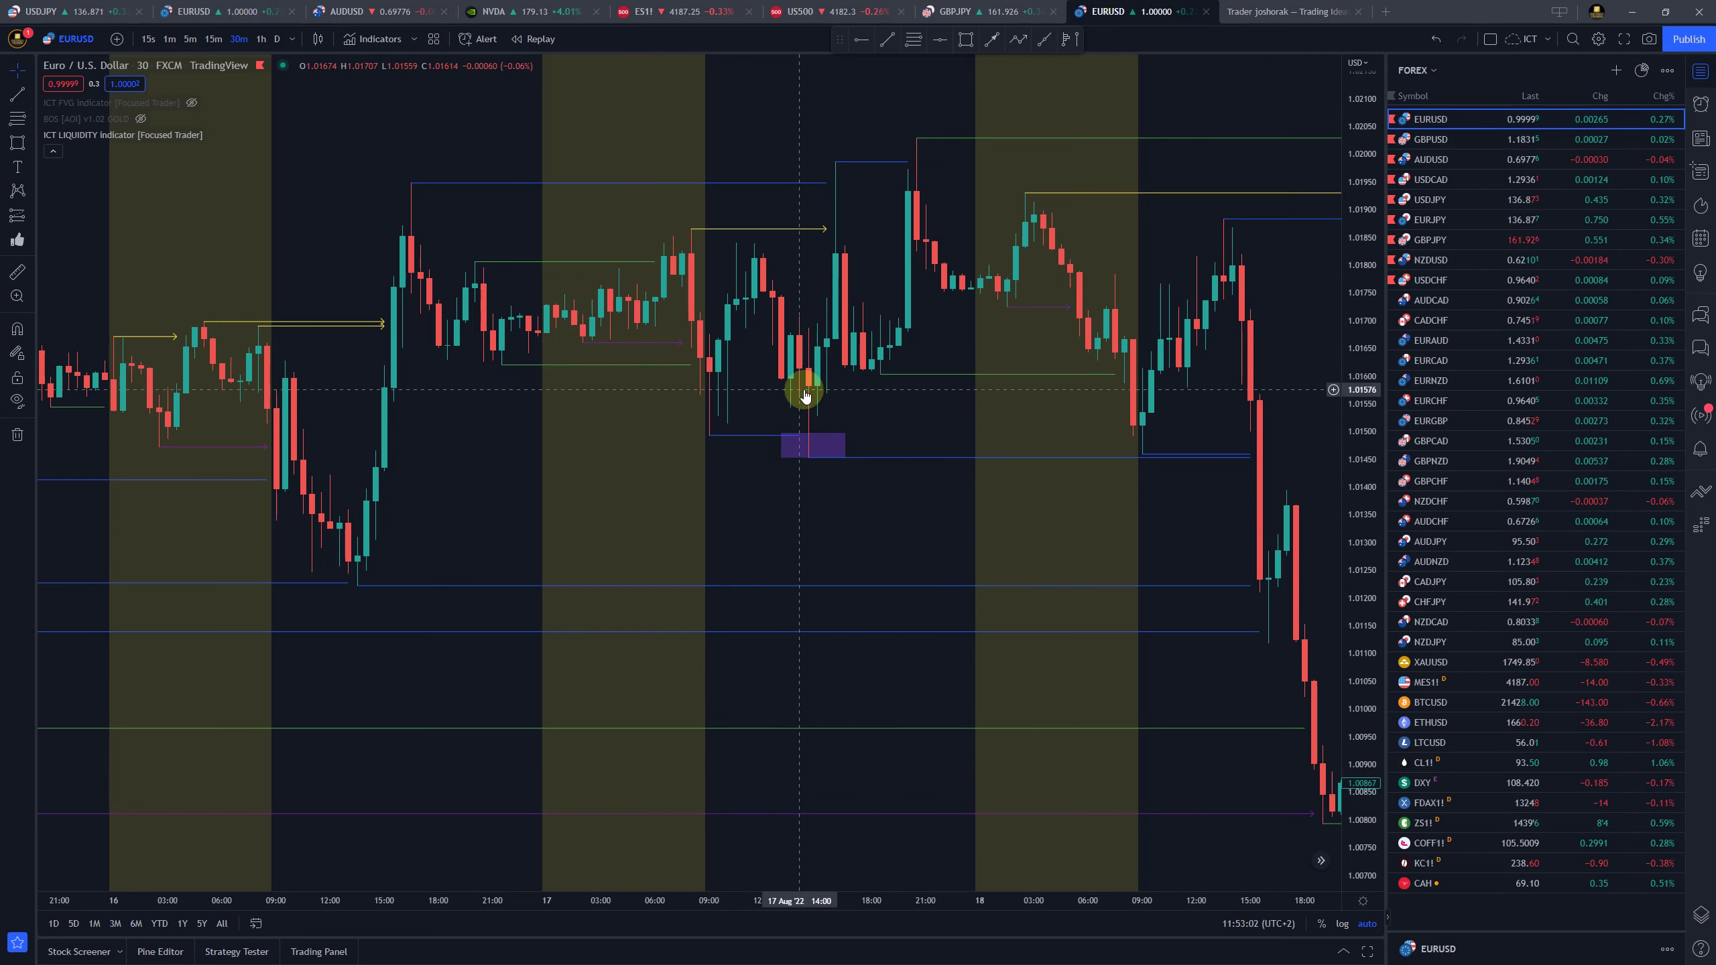
pyautogui.click(965, 38)
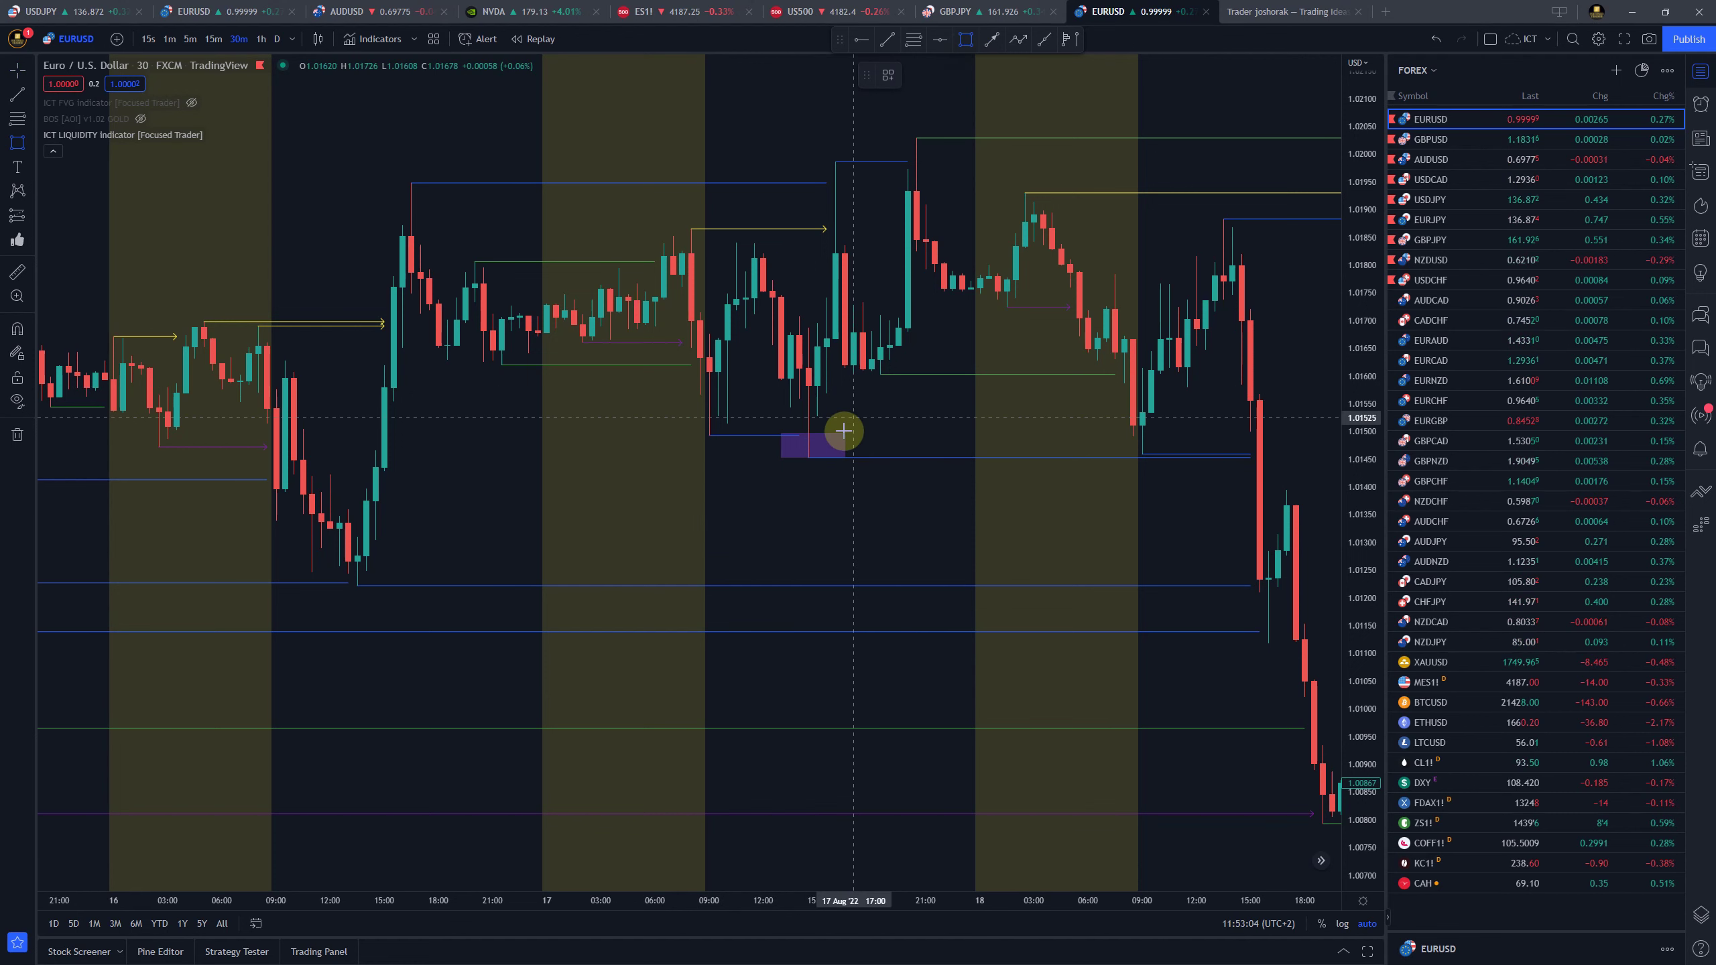
pyautogui.click(814, 454)
pyautogui.click(843, 391)
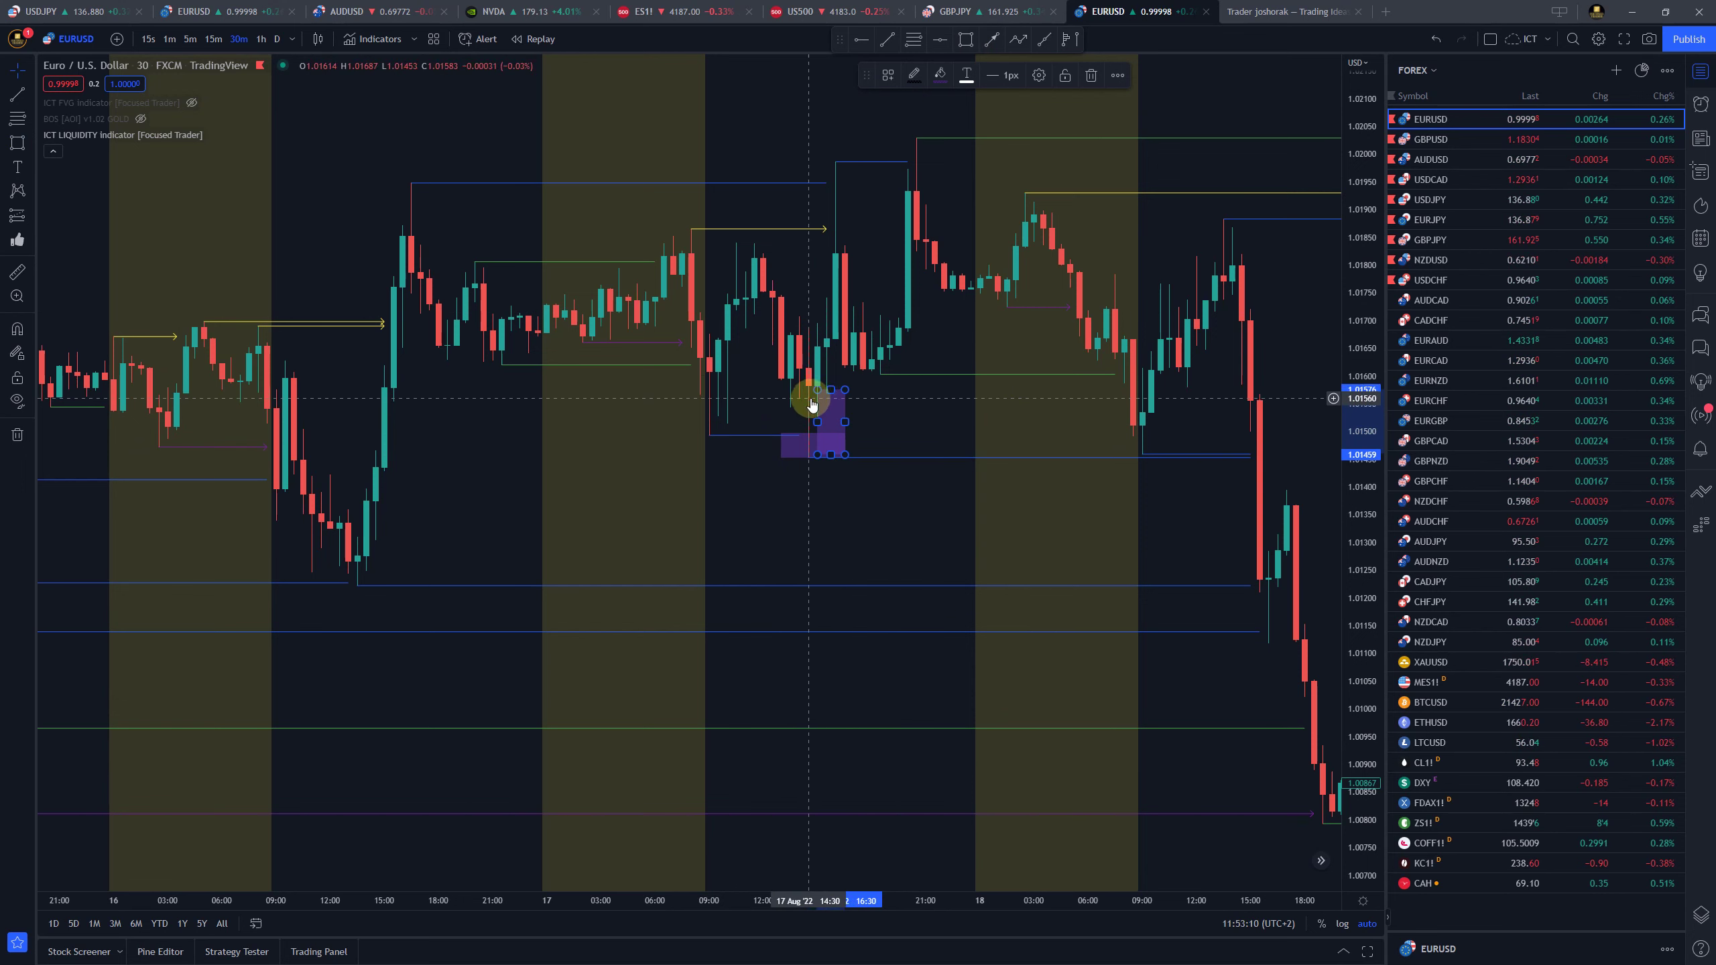
pyautogui.click(1090, 75)
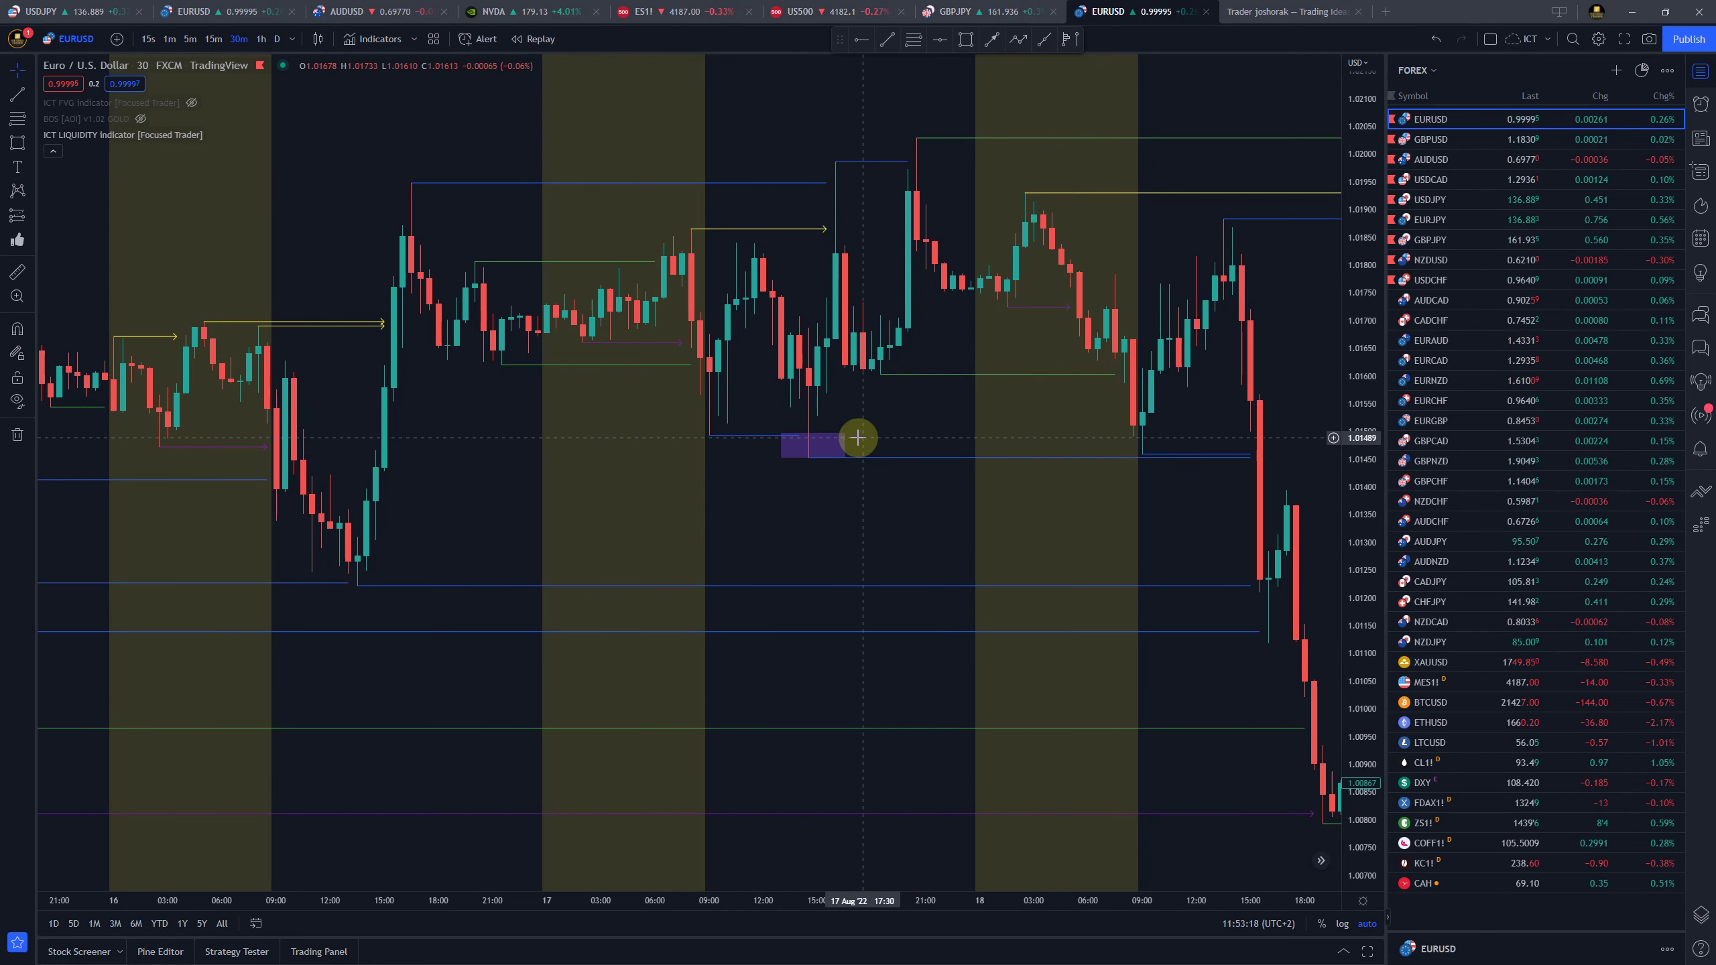
pyautogui.click(822, 443)
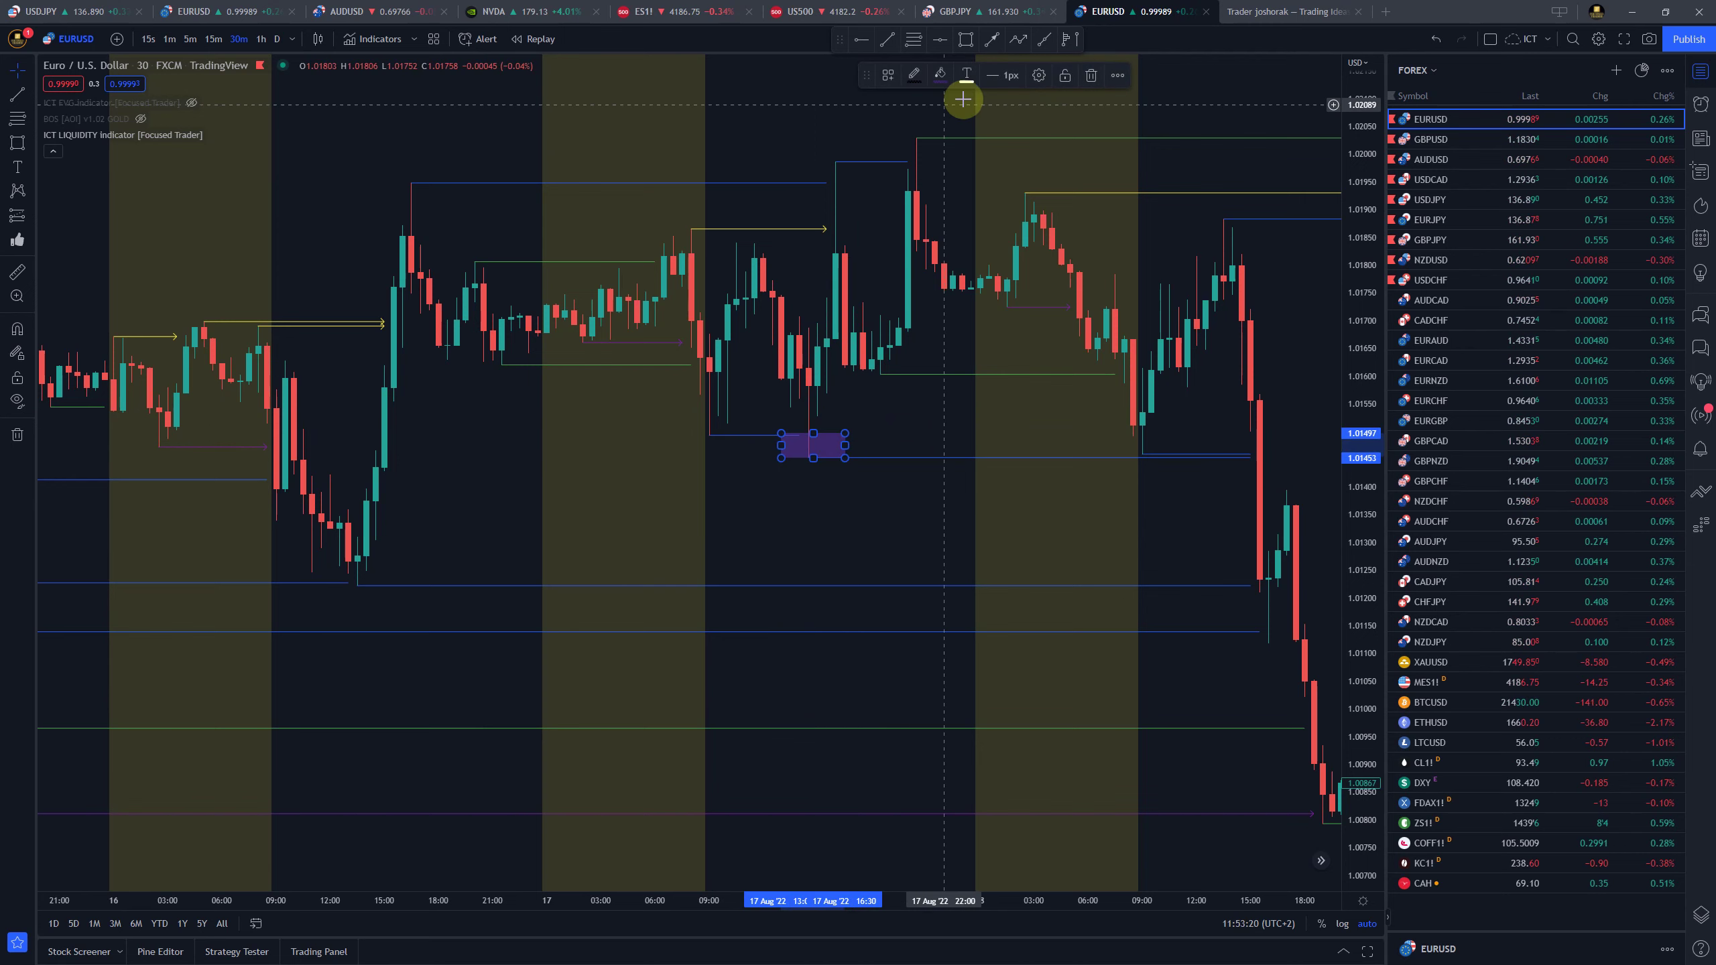
pyautogui.click(1090, 74)
# Show the latest bars on 1-minute timeframe, covering 26 Aug 05:00 to about 10:45
pyautogui.moveTo(1115, 625); pyautogui.dragTo(249, 571)
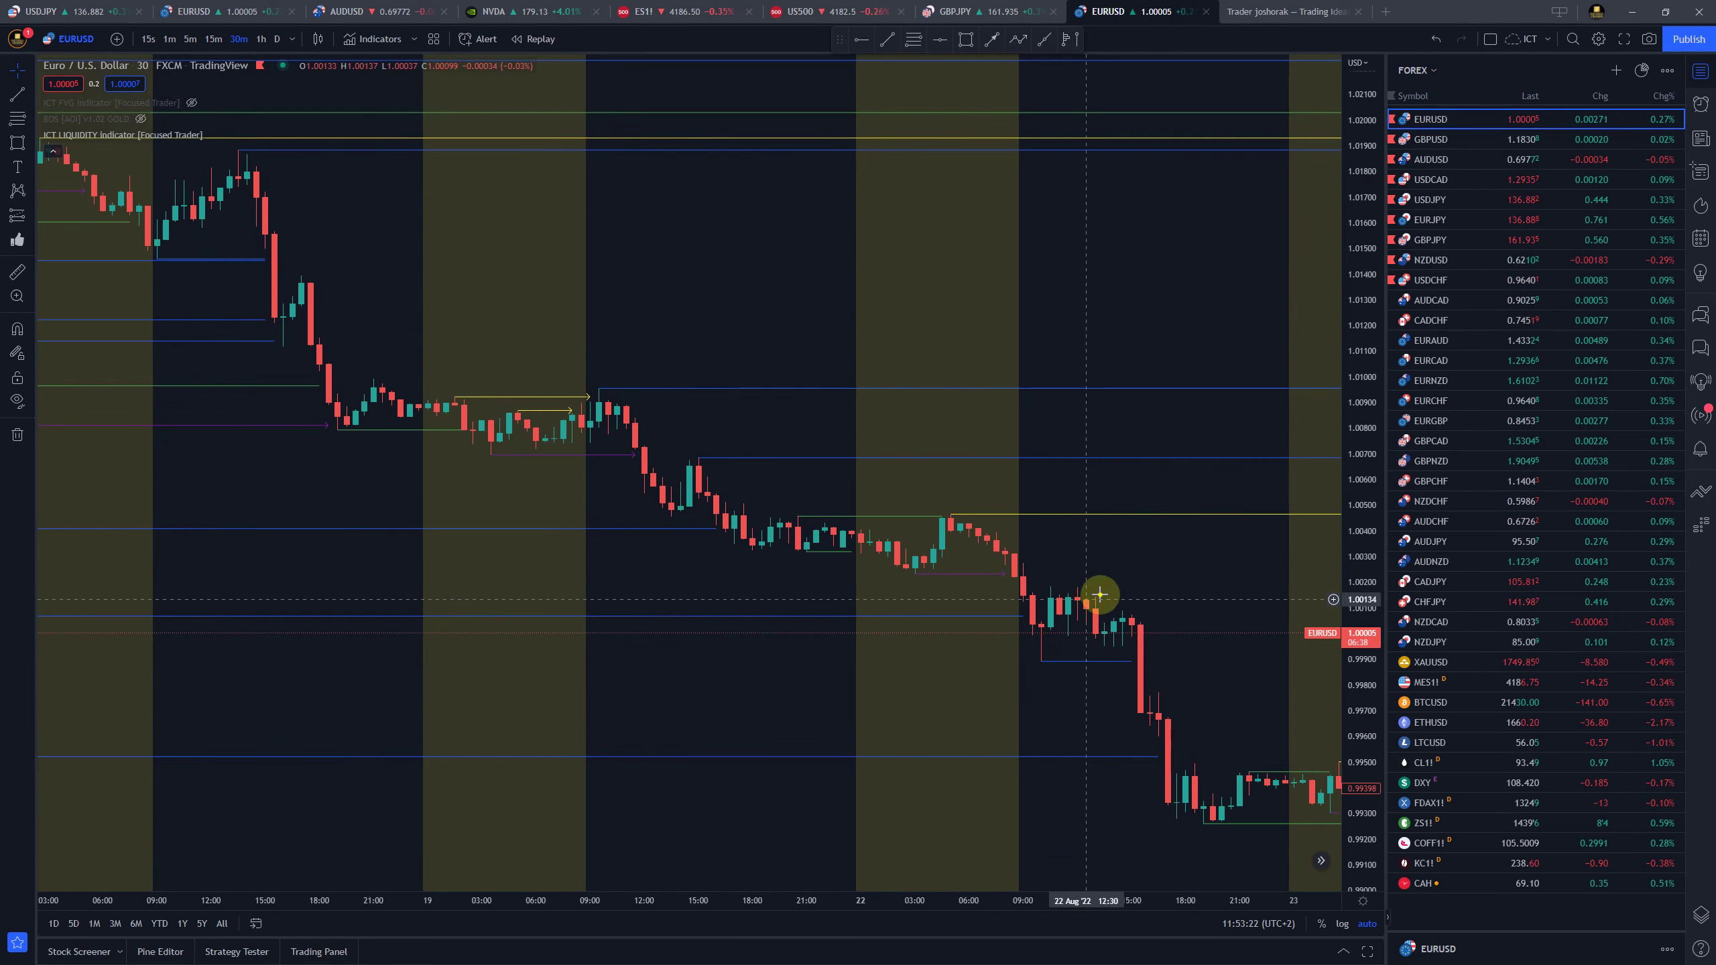
pyautogui.moveTo(1100, 594); pyautogui.dragTo(417, 612)
pyautogui.moveTo(1034, 632); pyautogui.dragTo(326, 703)
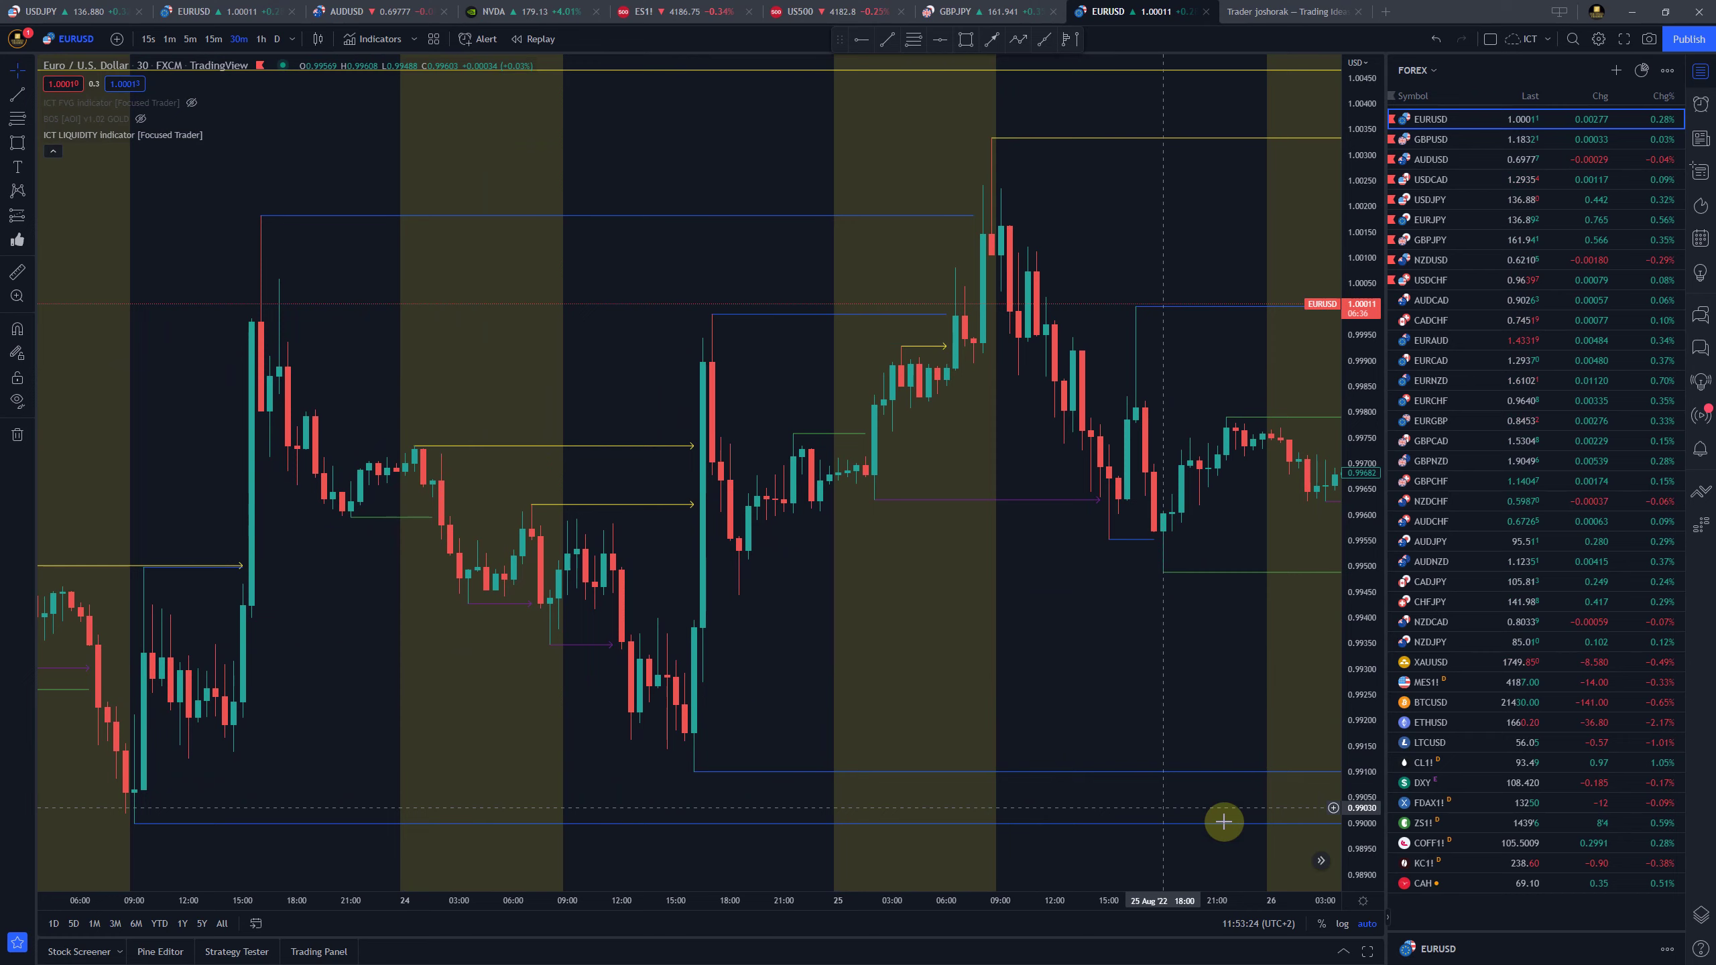
pyautogui.click(1322, 865)
pyautogui.scroll(5, 1149, 682)
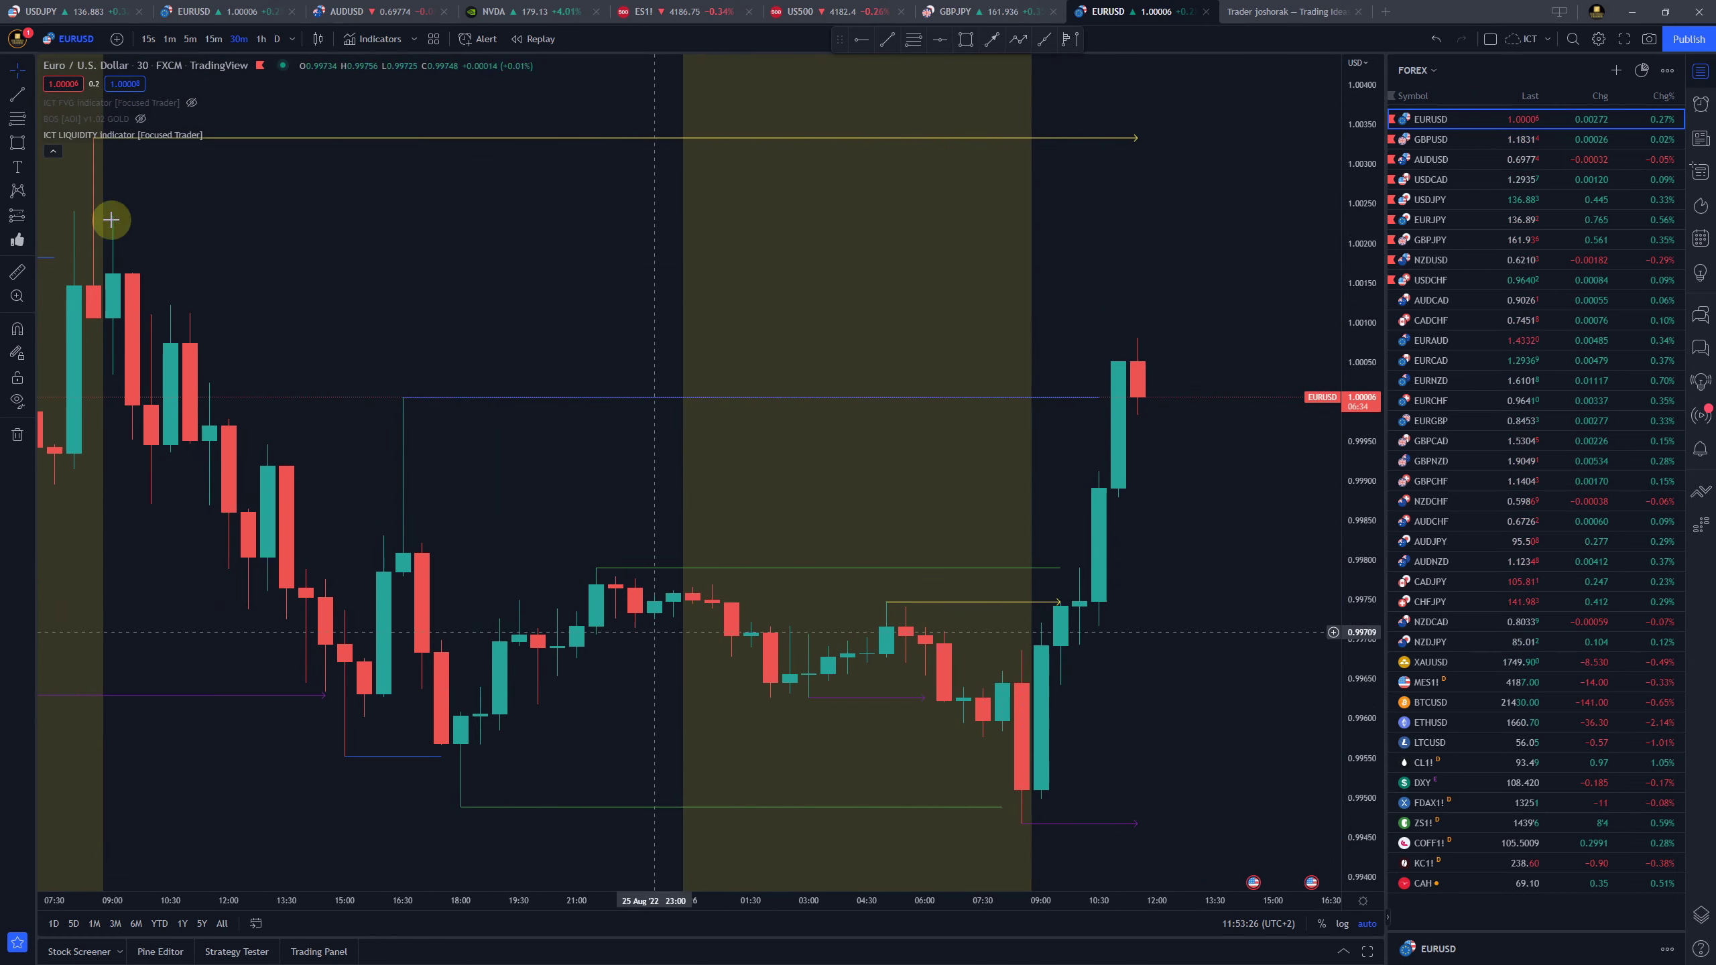
pyautogui.click(170, 38)
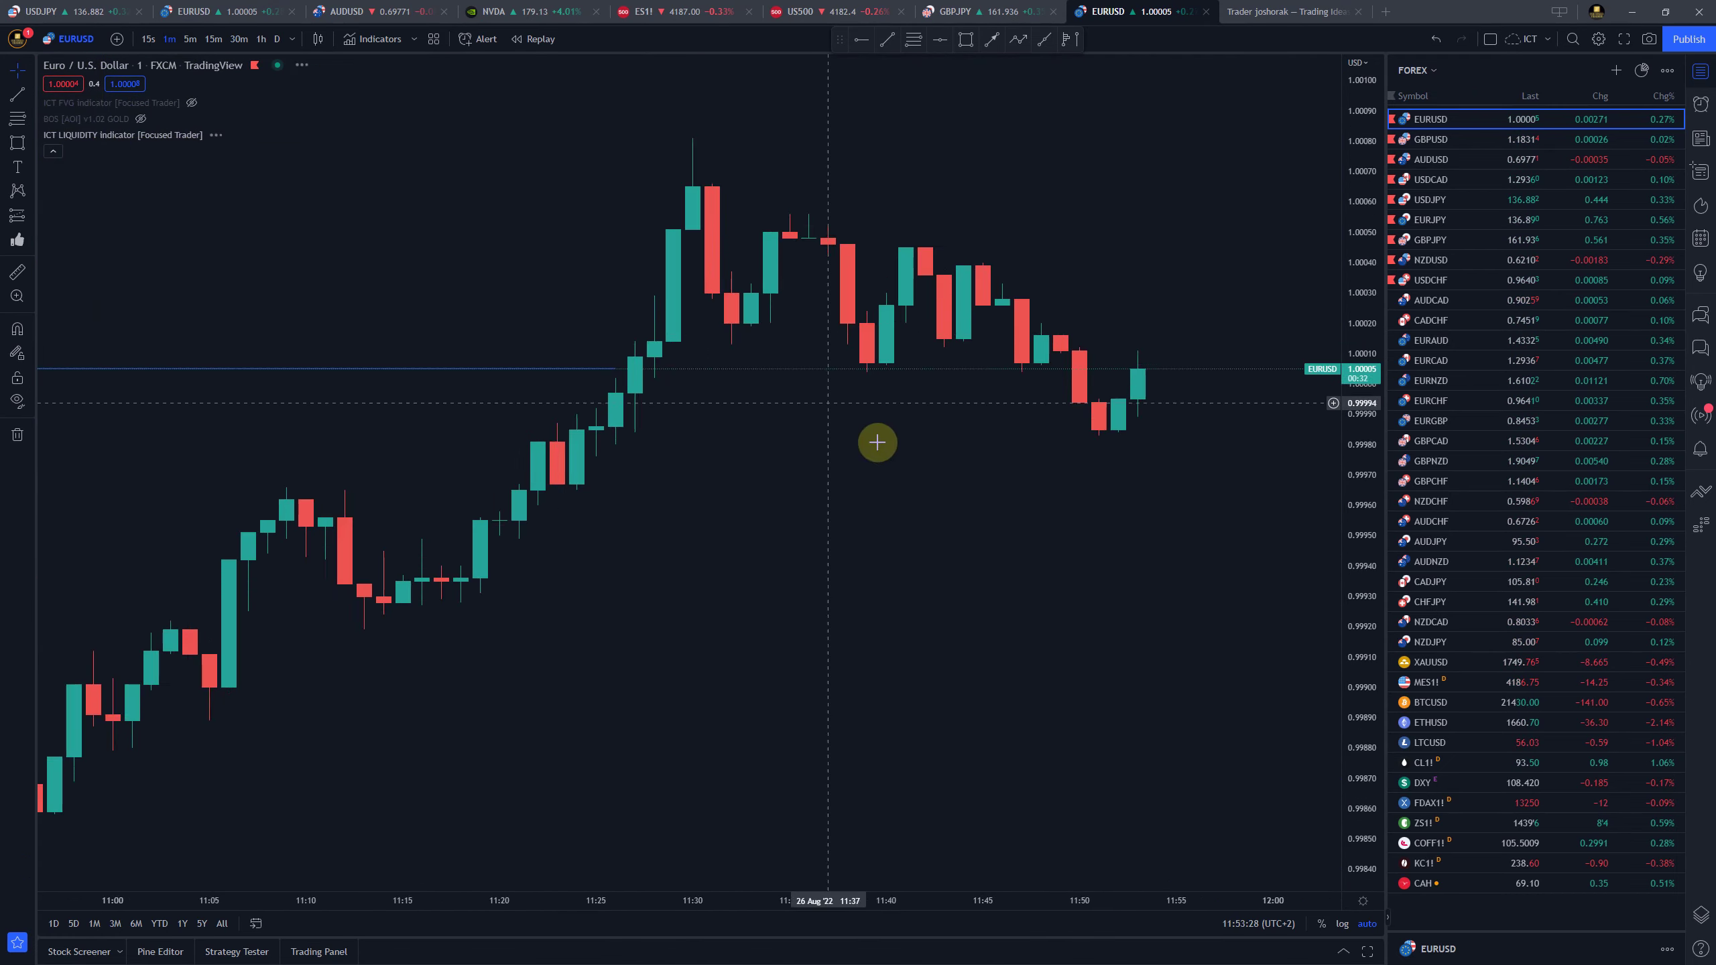
pyautogui.scroll(-5, 877, 441)
pyautogui.moveTo(660, 799); pyautogui.dragTo(839, 790)
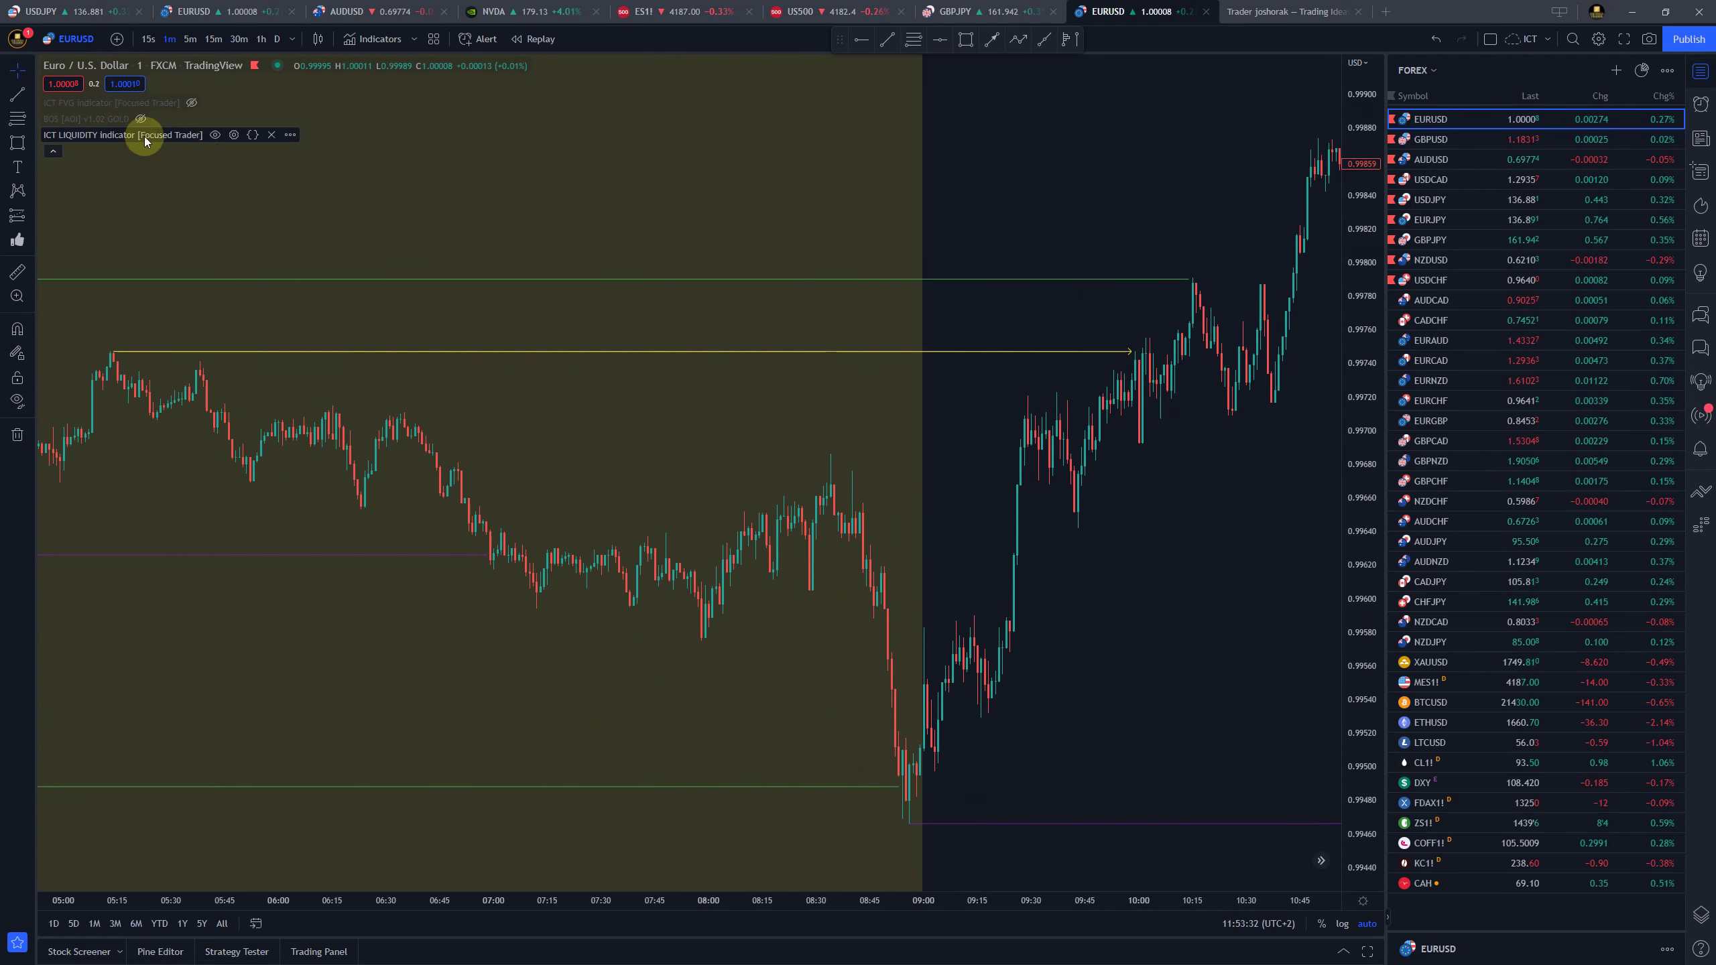
# In the ICT LIQUIDITY settings, try PVH/PVL pivot length 4 and then higher values
pyautogui.click(234, 135)
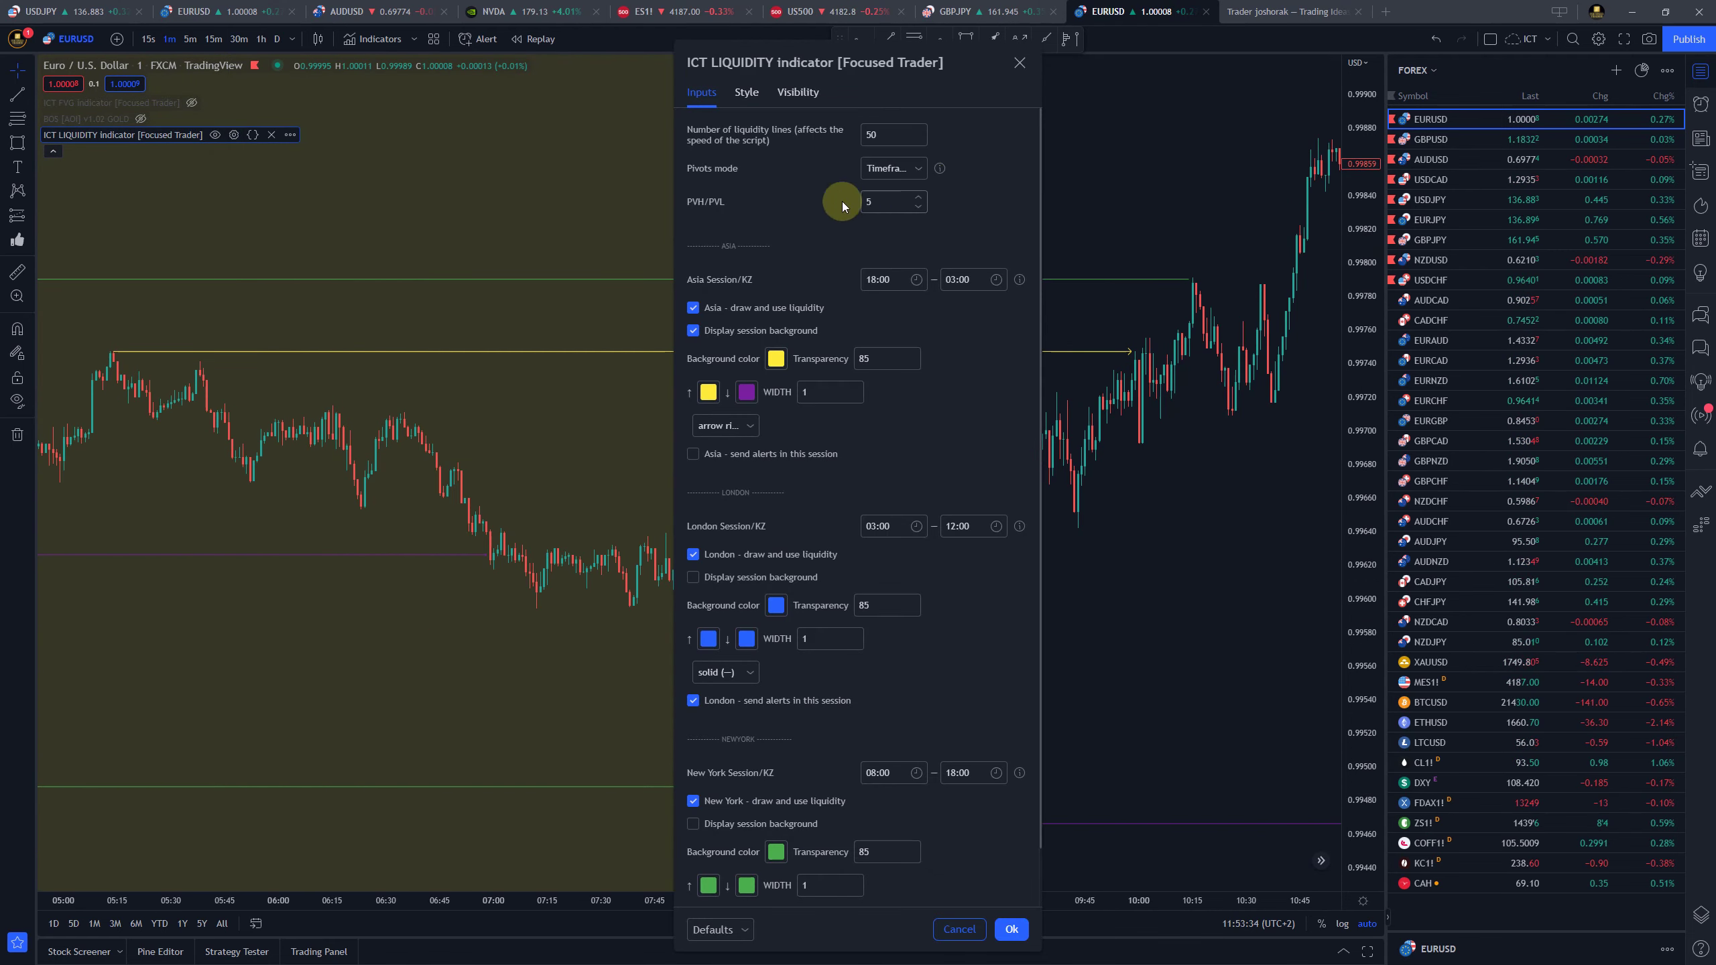
pyautogui.click(917, 207)
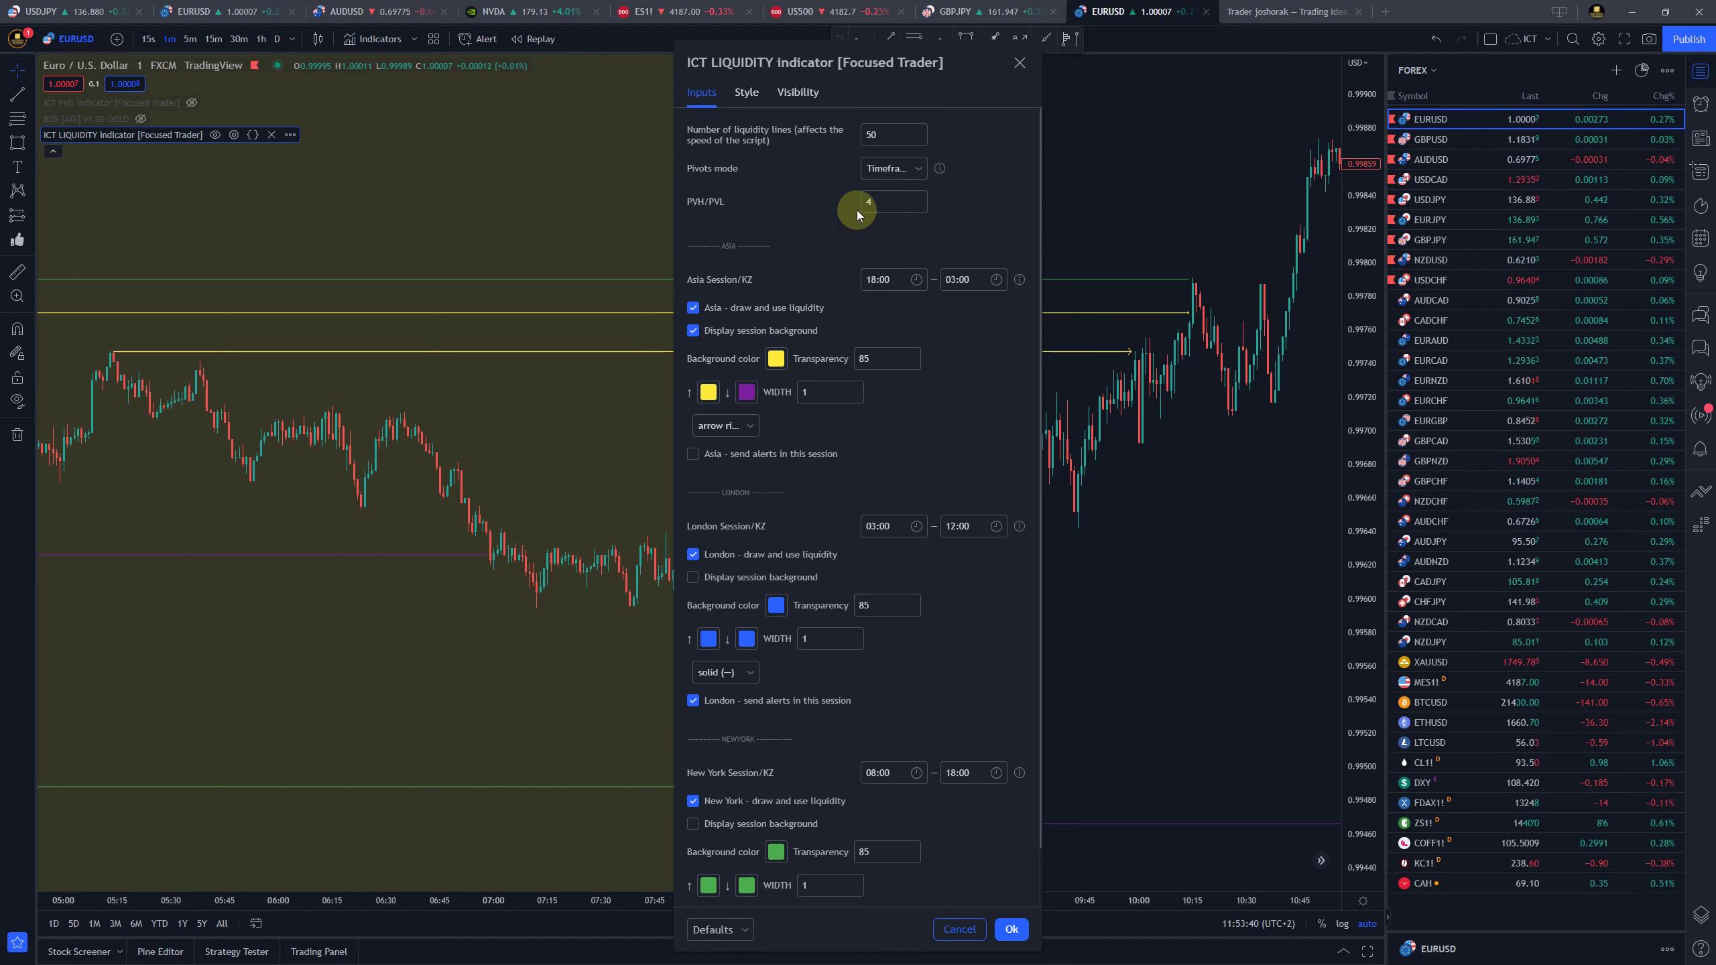
pyautogui.moveTo(931, 62); pyautogui.dragTo(1207, 91)
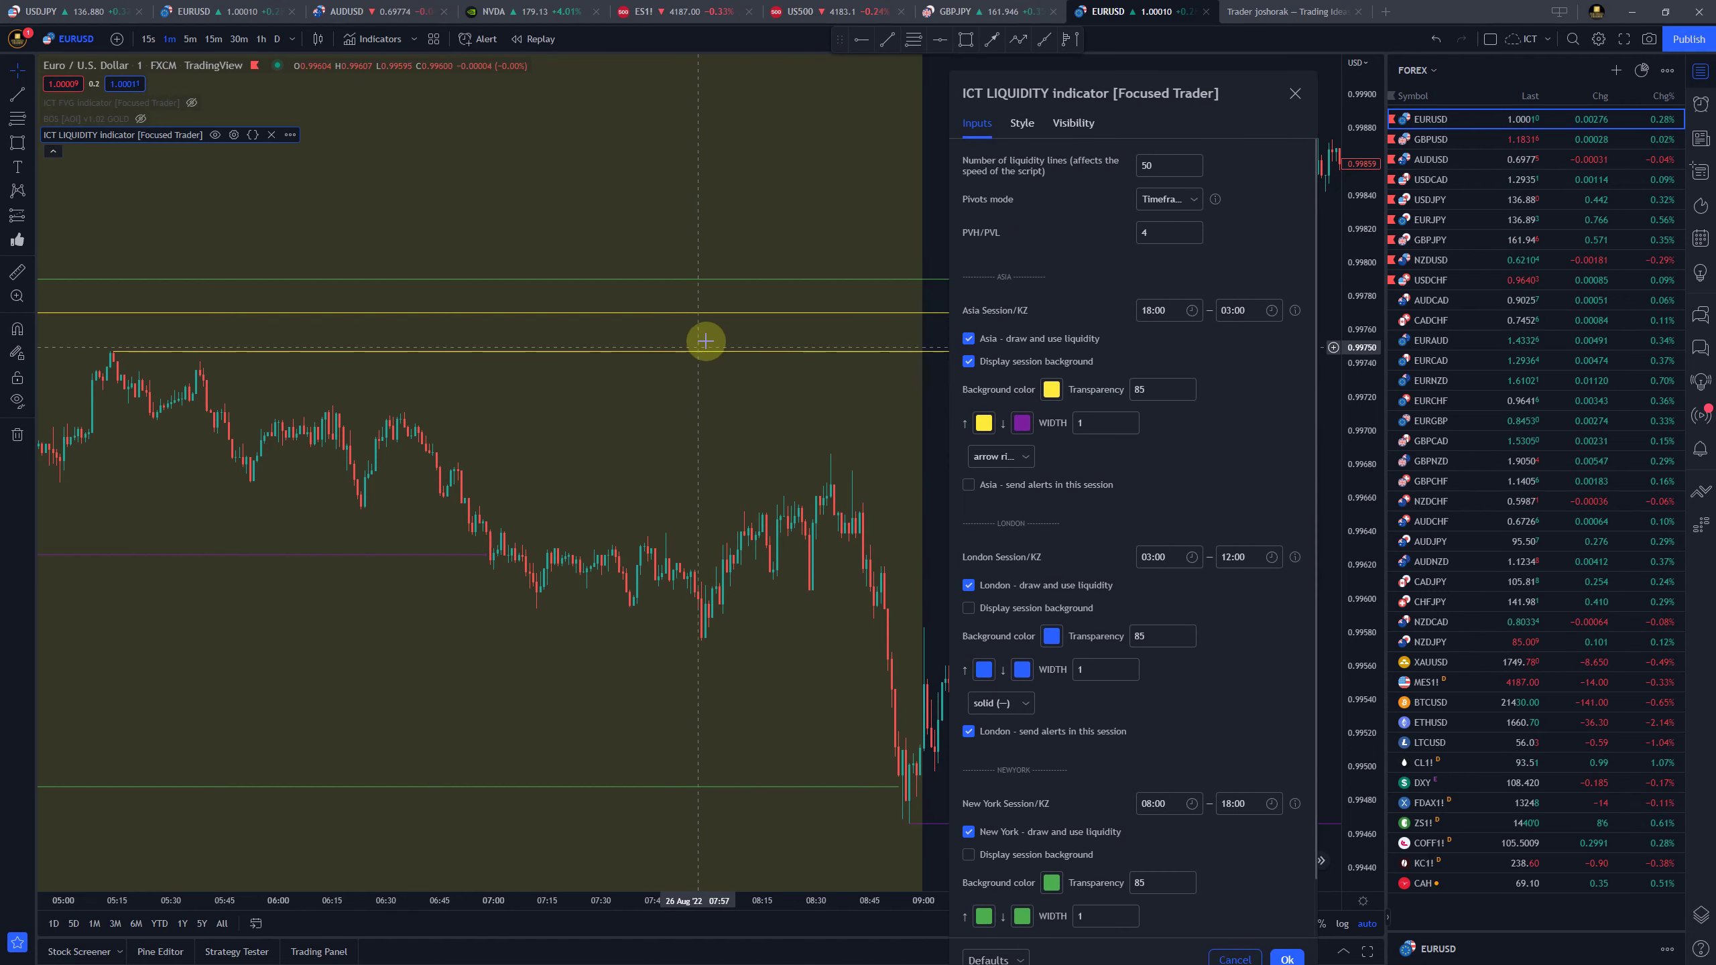
pyautogui.click(1192, 230)
pyautogui.click(1192, 230)
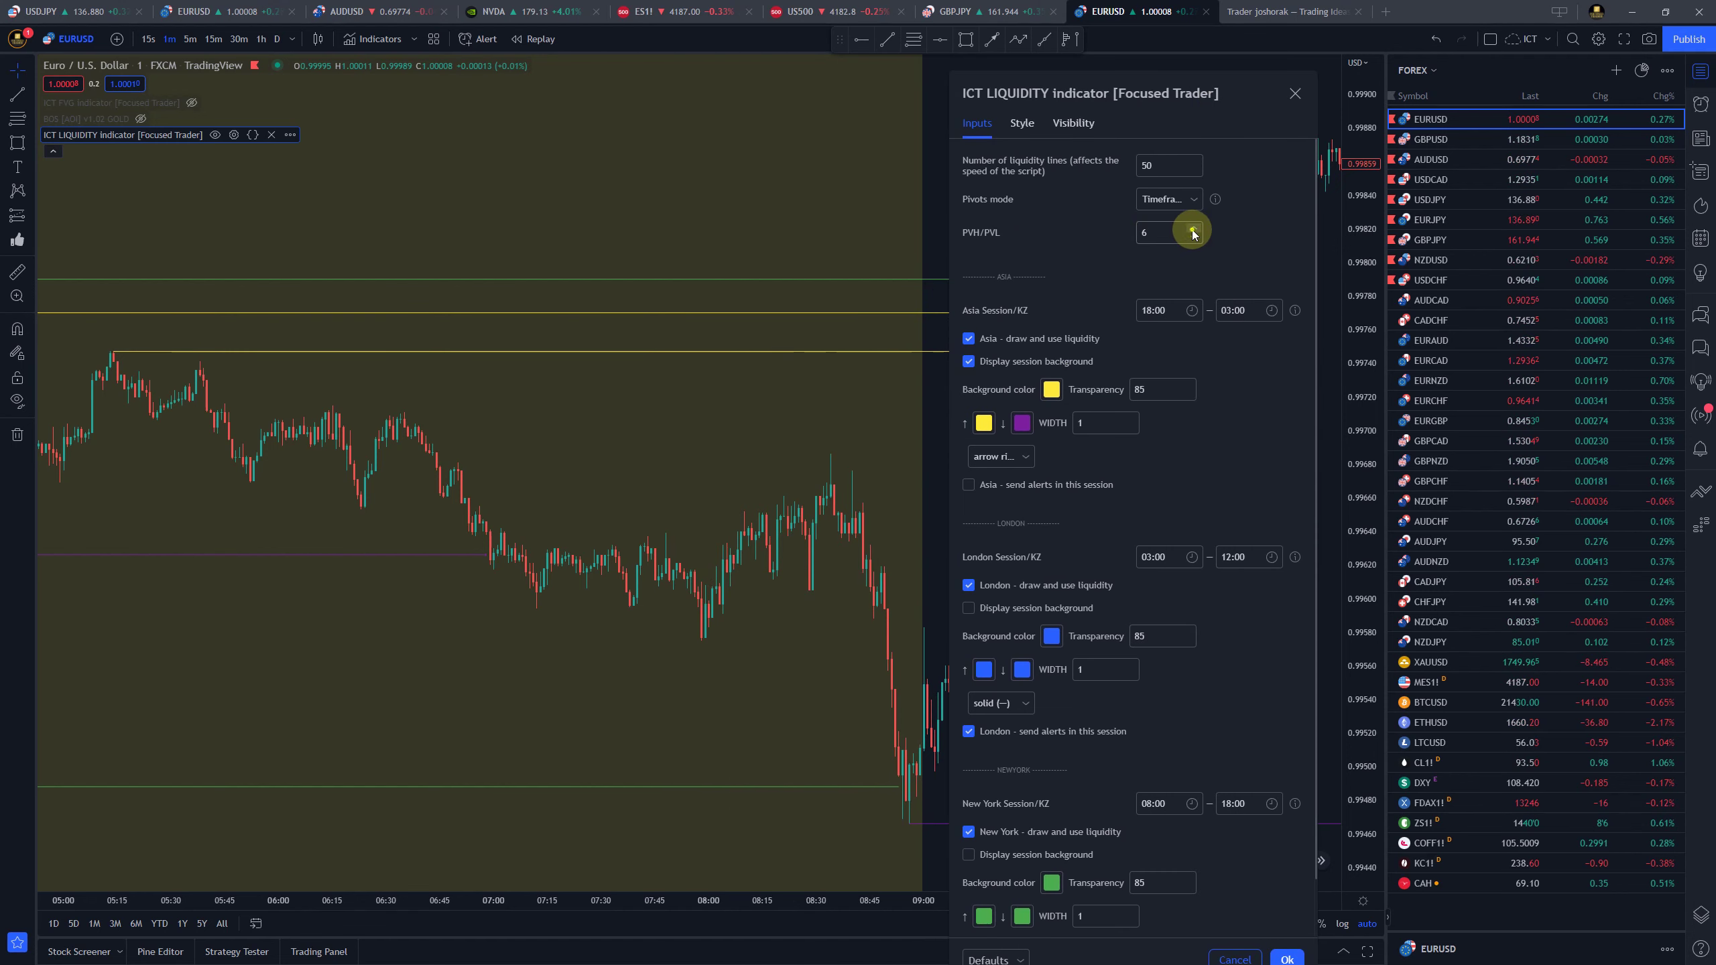
pyautogui.click(1192, 230)
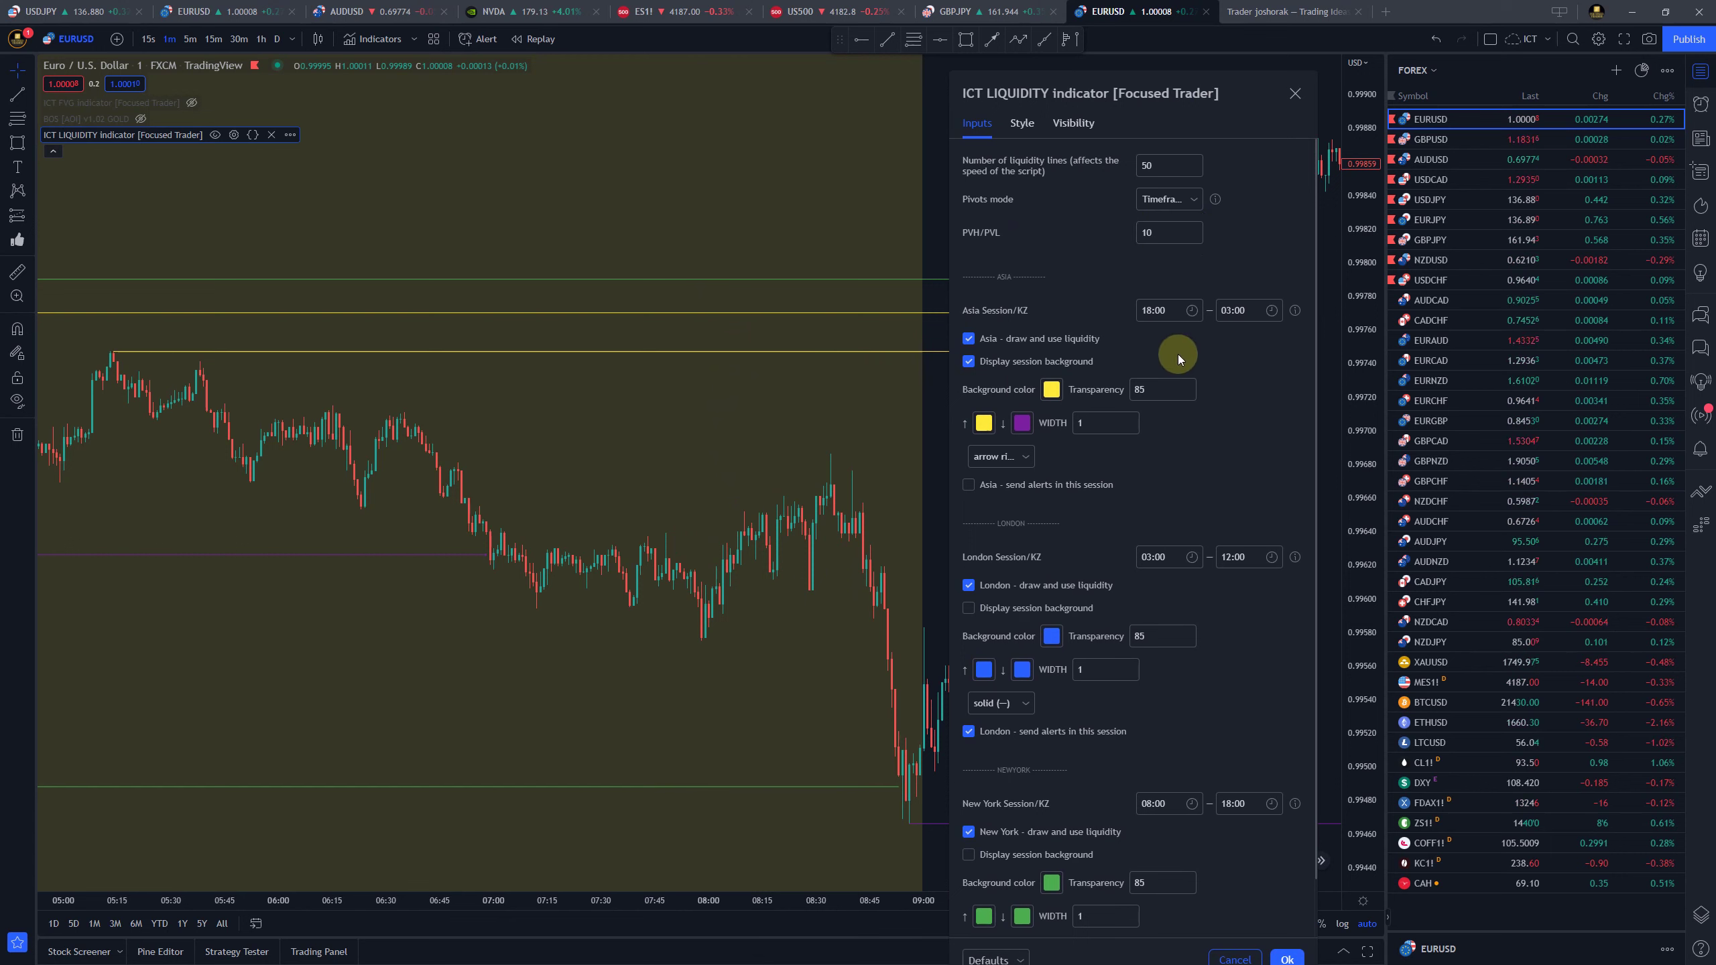
# Check the lines on the chart, then set the PVH/PVL pivot length to 5
pyautogui.click(937, 321)
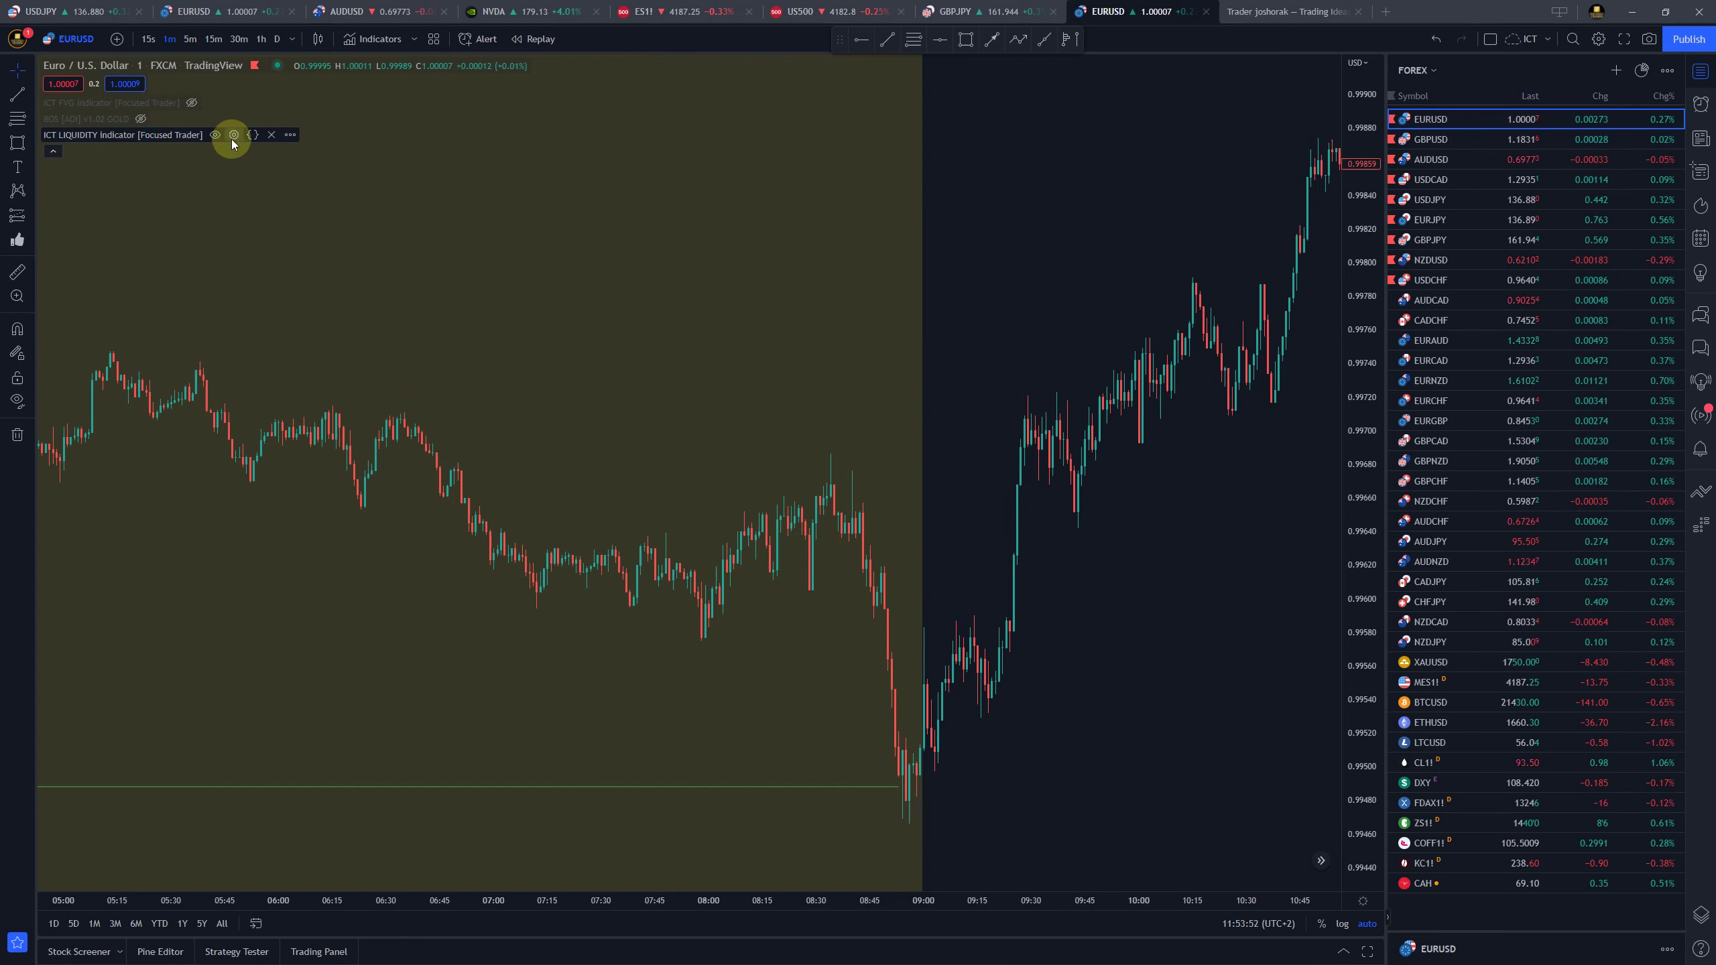
pyautogui.click(233, 136)
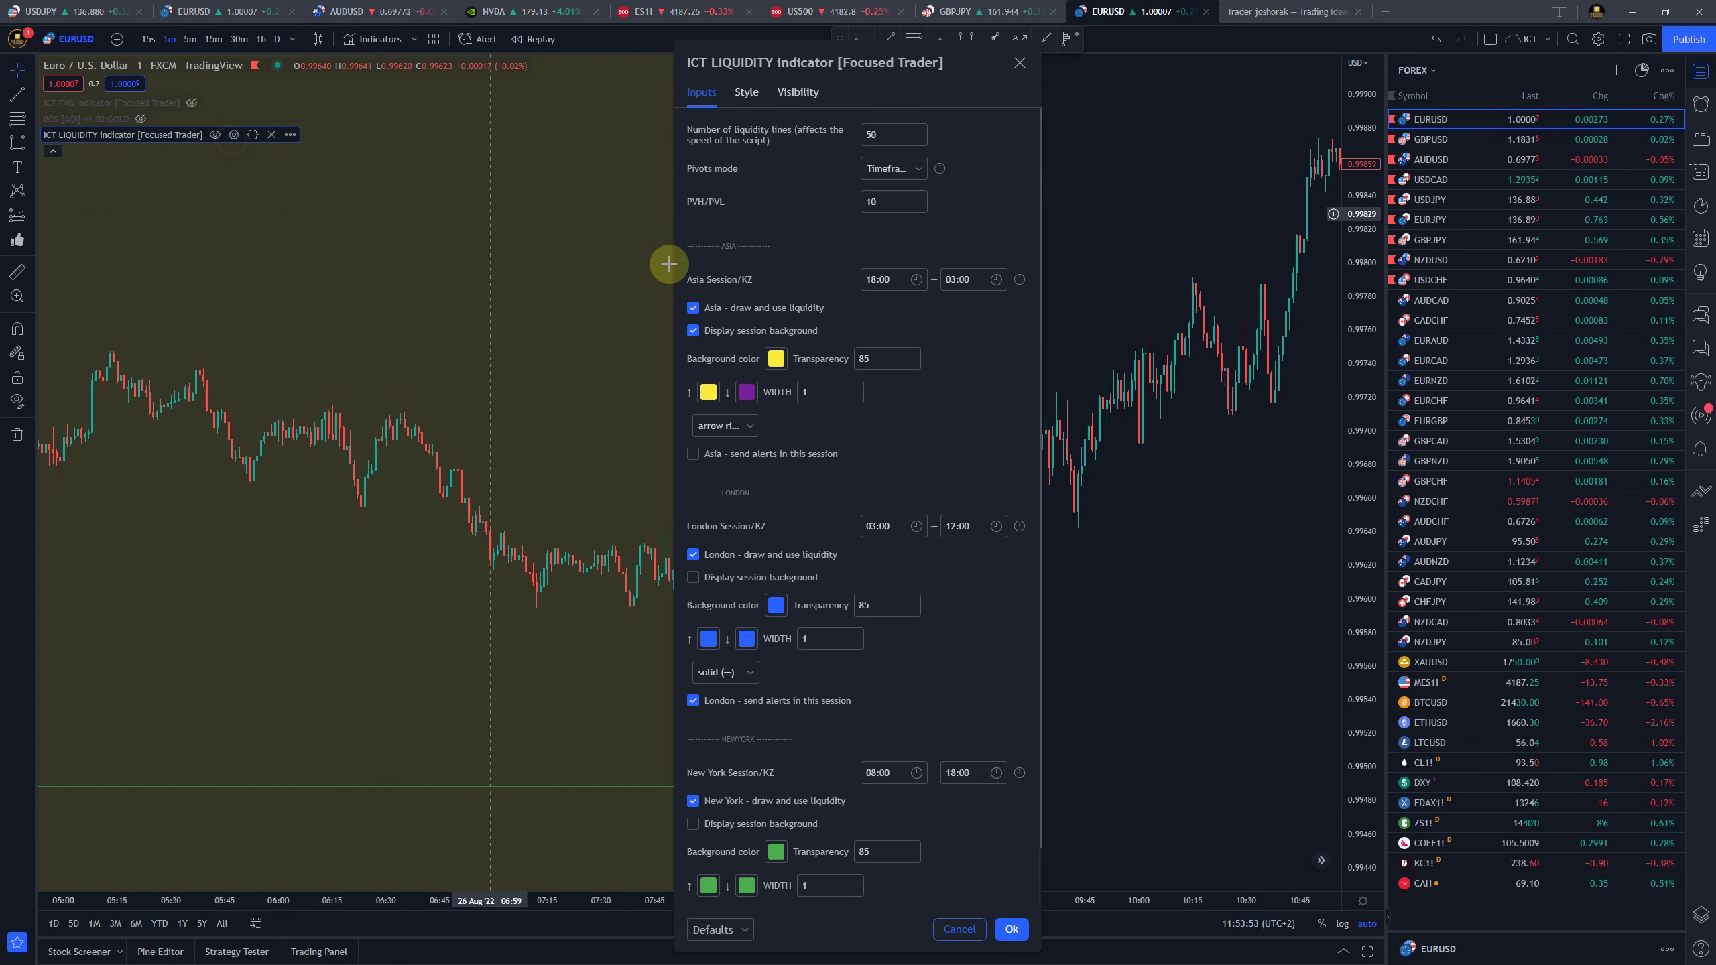
pyautogui.click(918, 210)
pyautogui.click(918, 210)
pyautogui.click(918, 210)
pyautogui.click(918, 209)
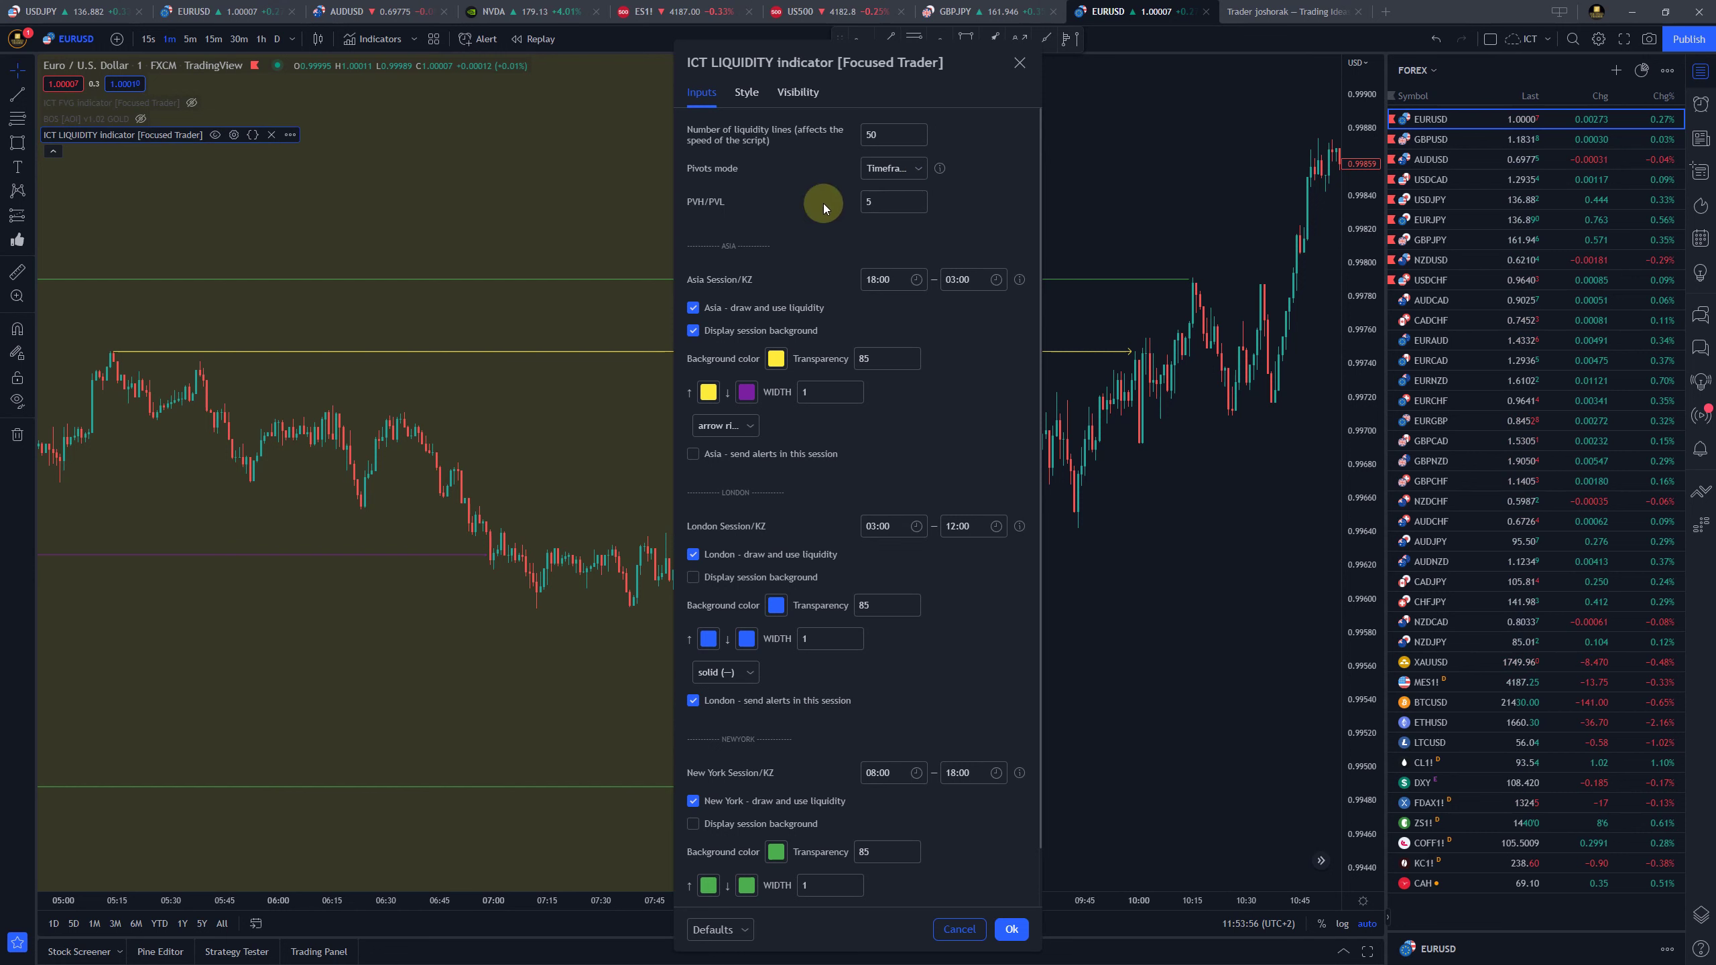
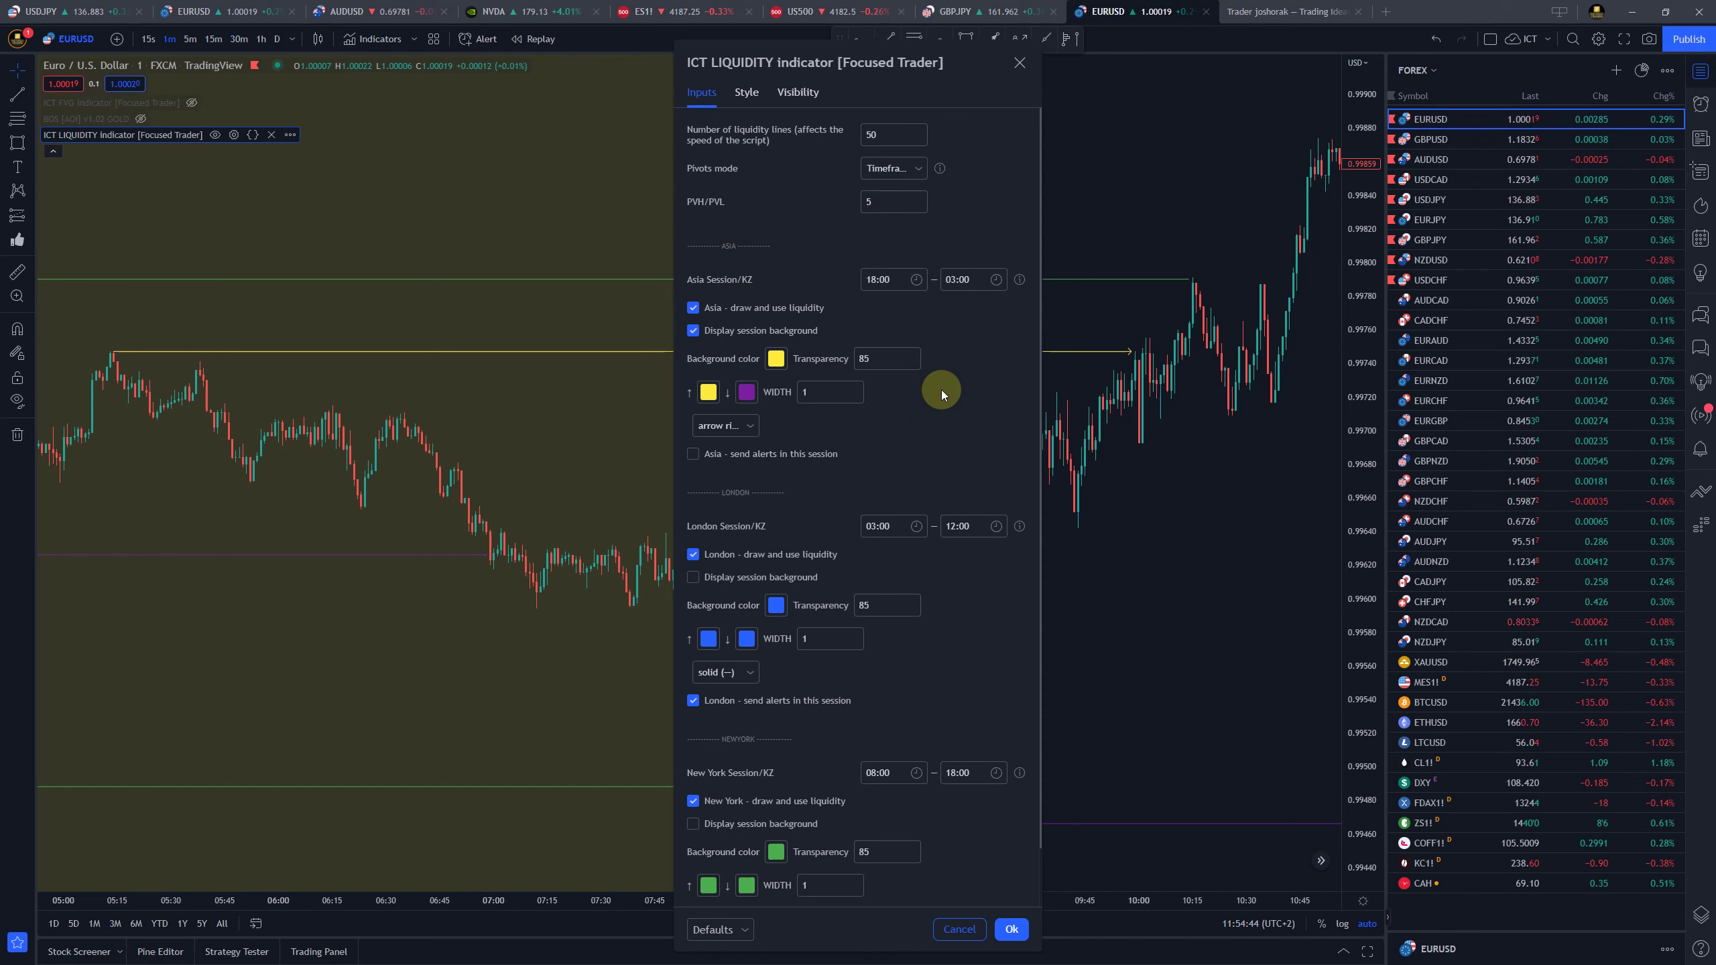
# Reopen the ICT LIQUIDITY settings and review the Asia, London and New York session windows
pyautogui.scroll(-2, 941, 389)
pyautogui.click(615, 311)
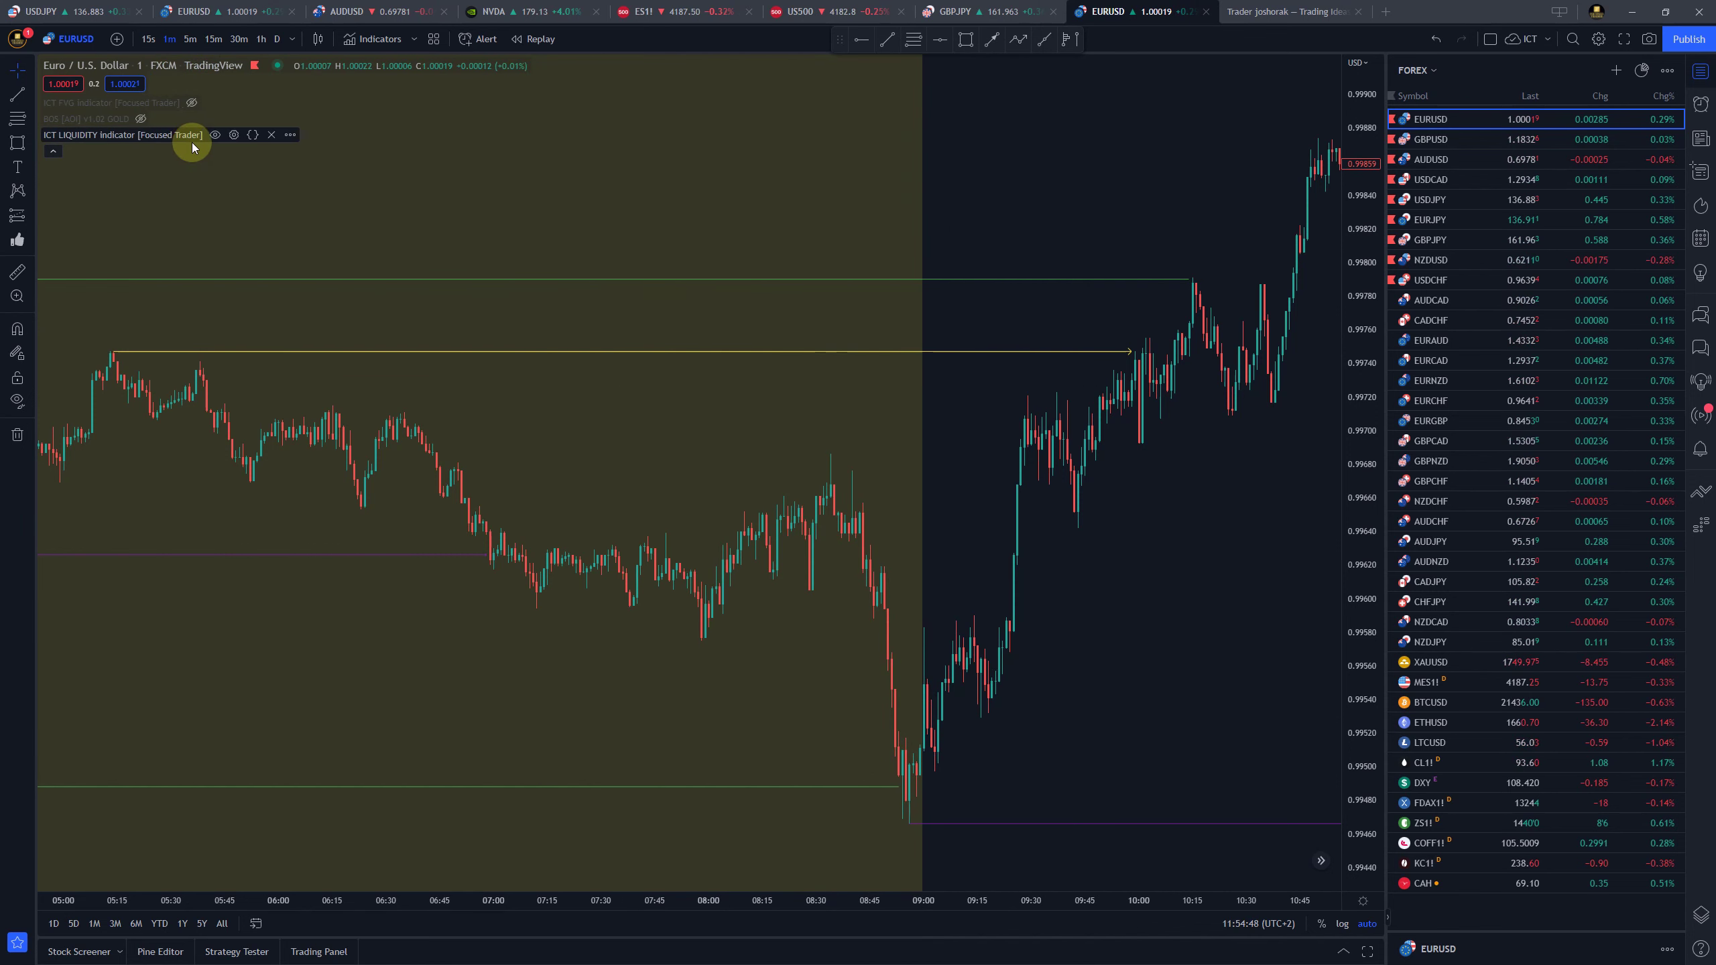
pyautogui.click(233, 135)
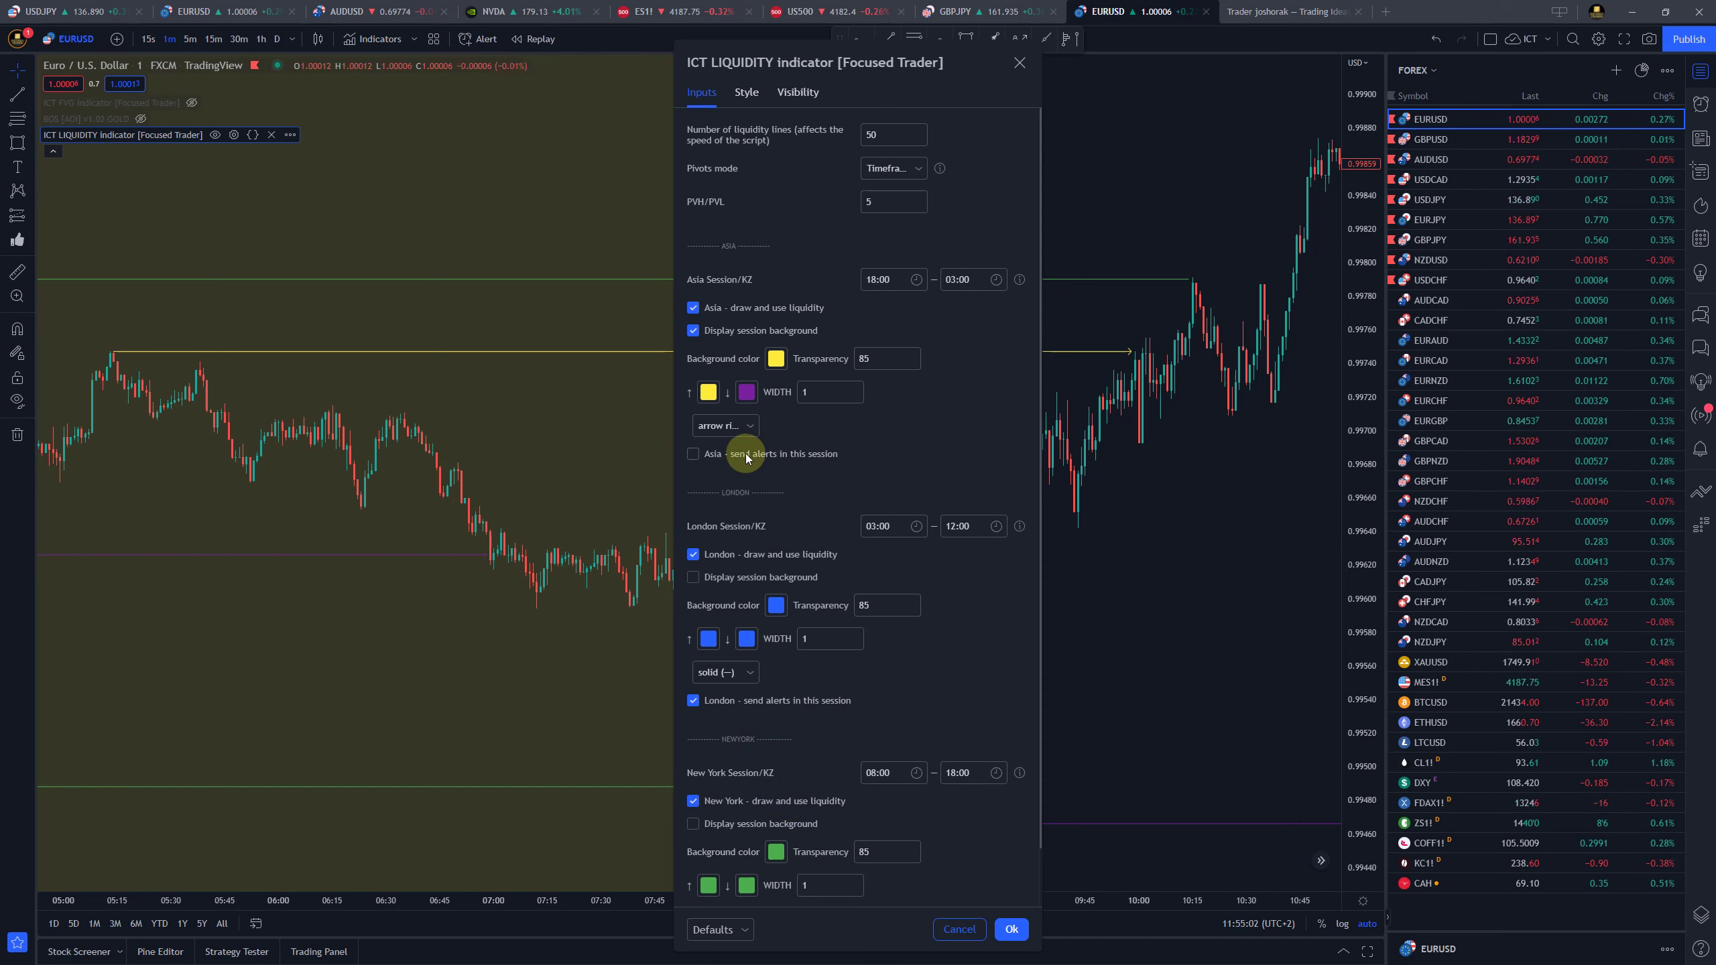
pyautogui.scroll(-1, 759, 717)
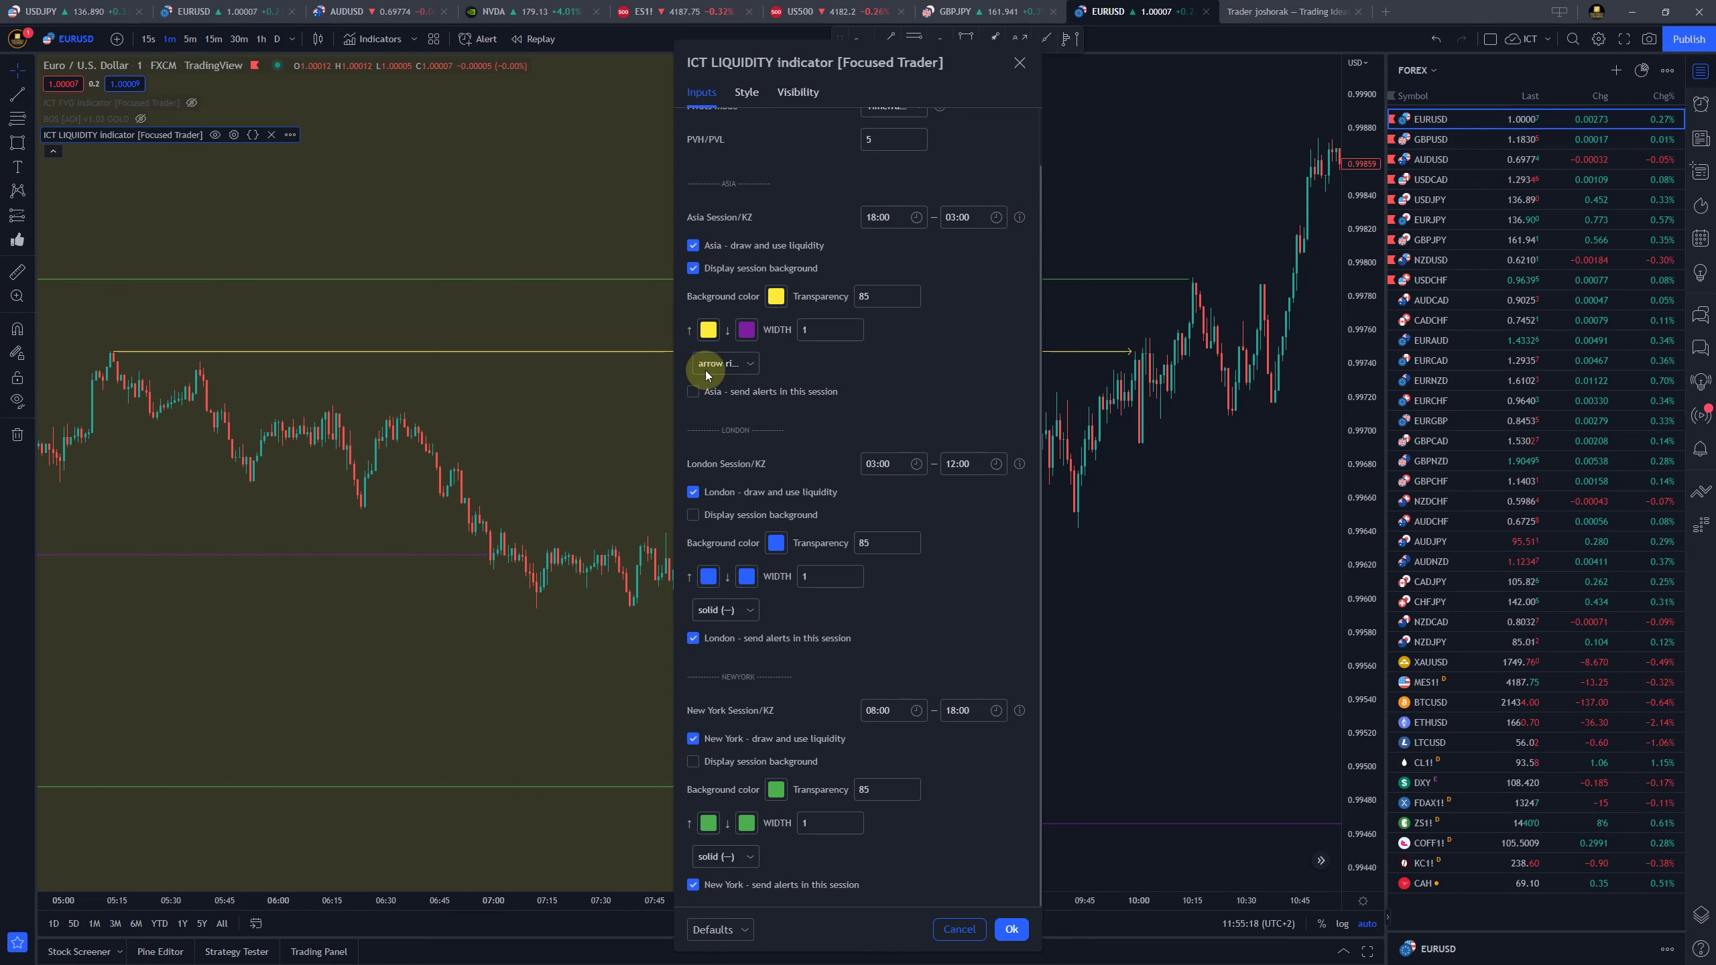
# Close the indicator settings and pan the EURUSD chart across the recent candles
pyautogui.click(1019, 63)
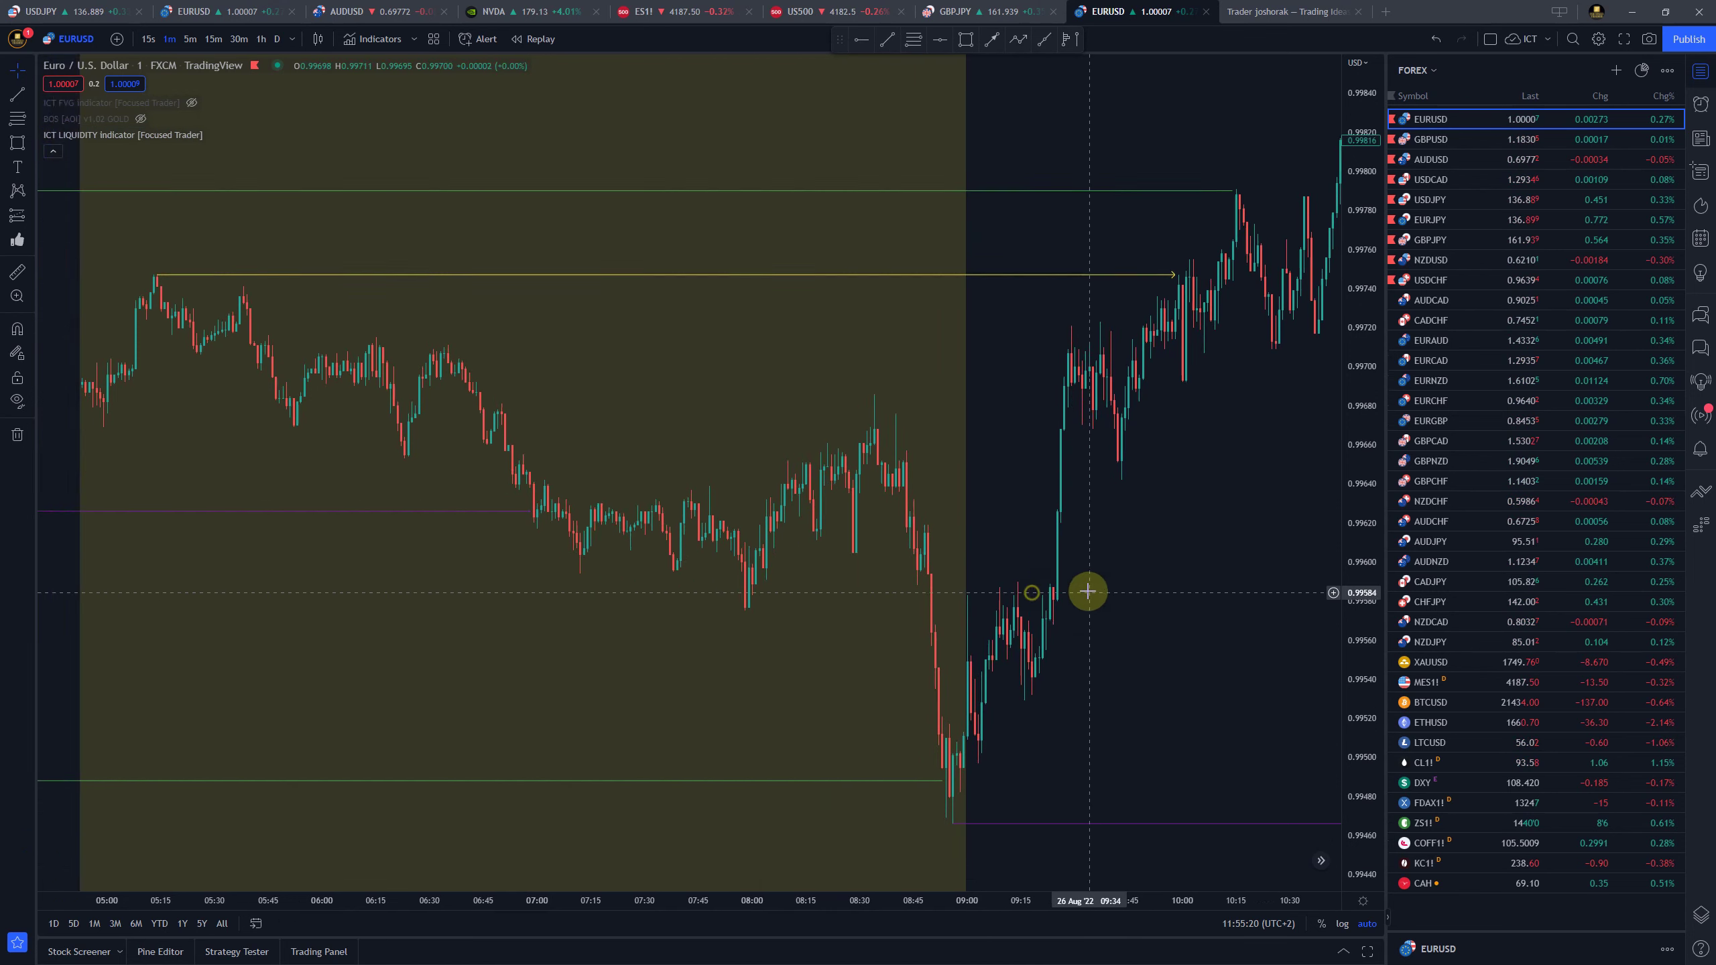
pyautogui.moveTo(1088, 593); pyautogui.dragTo(705, 651)
pyautogui.scroll(-5, 805, 626)
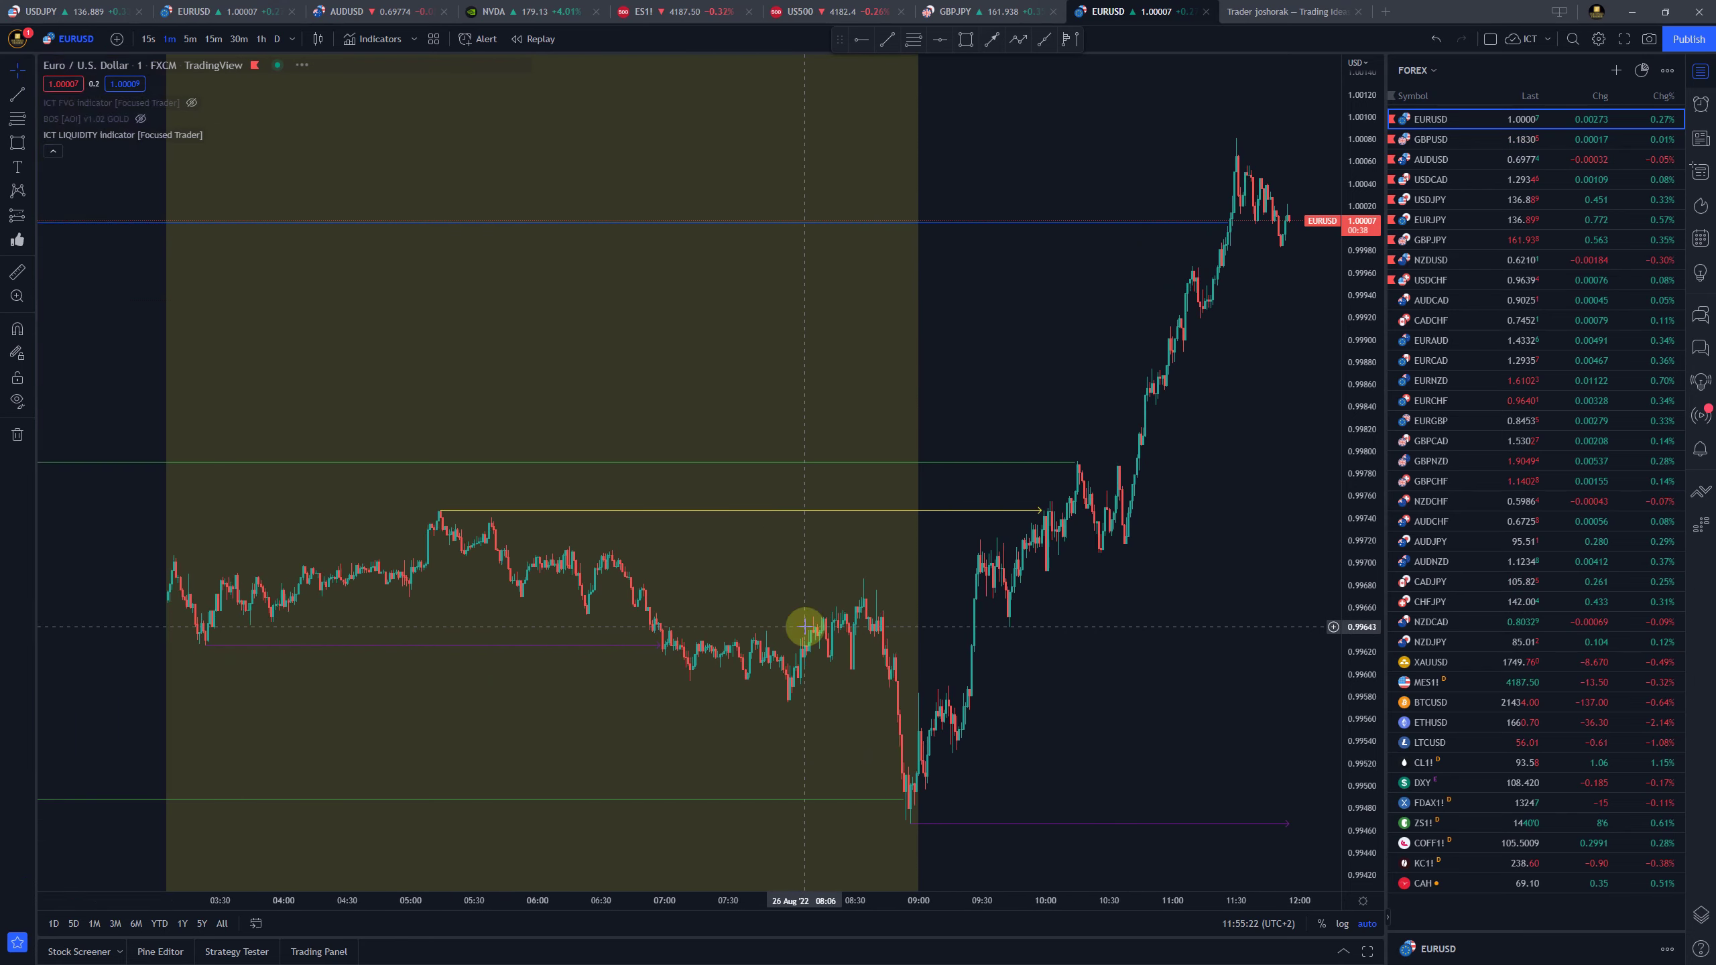
pyautogui.moveTo(509, 355); pyautogui.dragTo(631, 433)
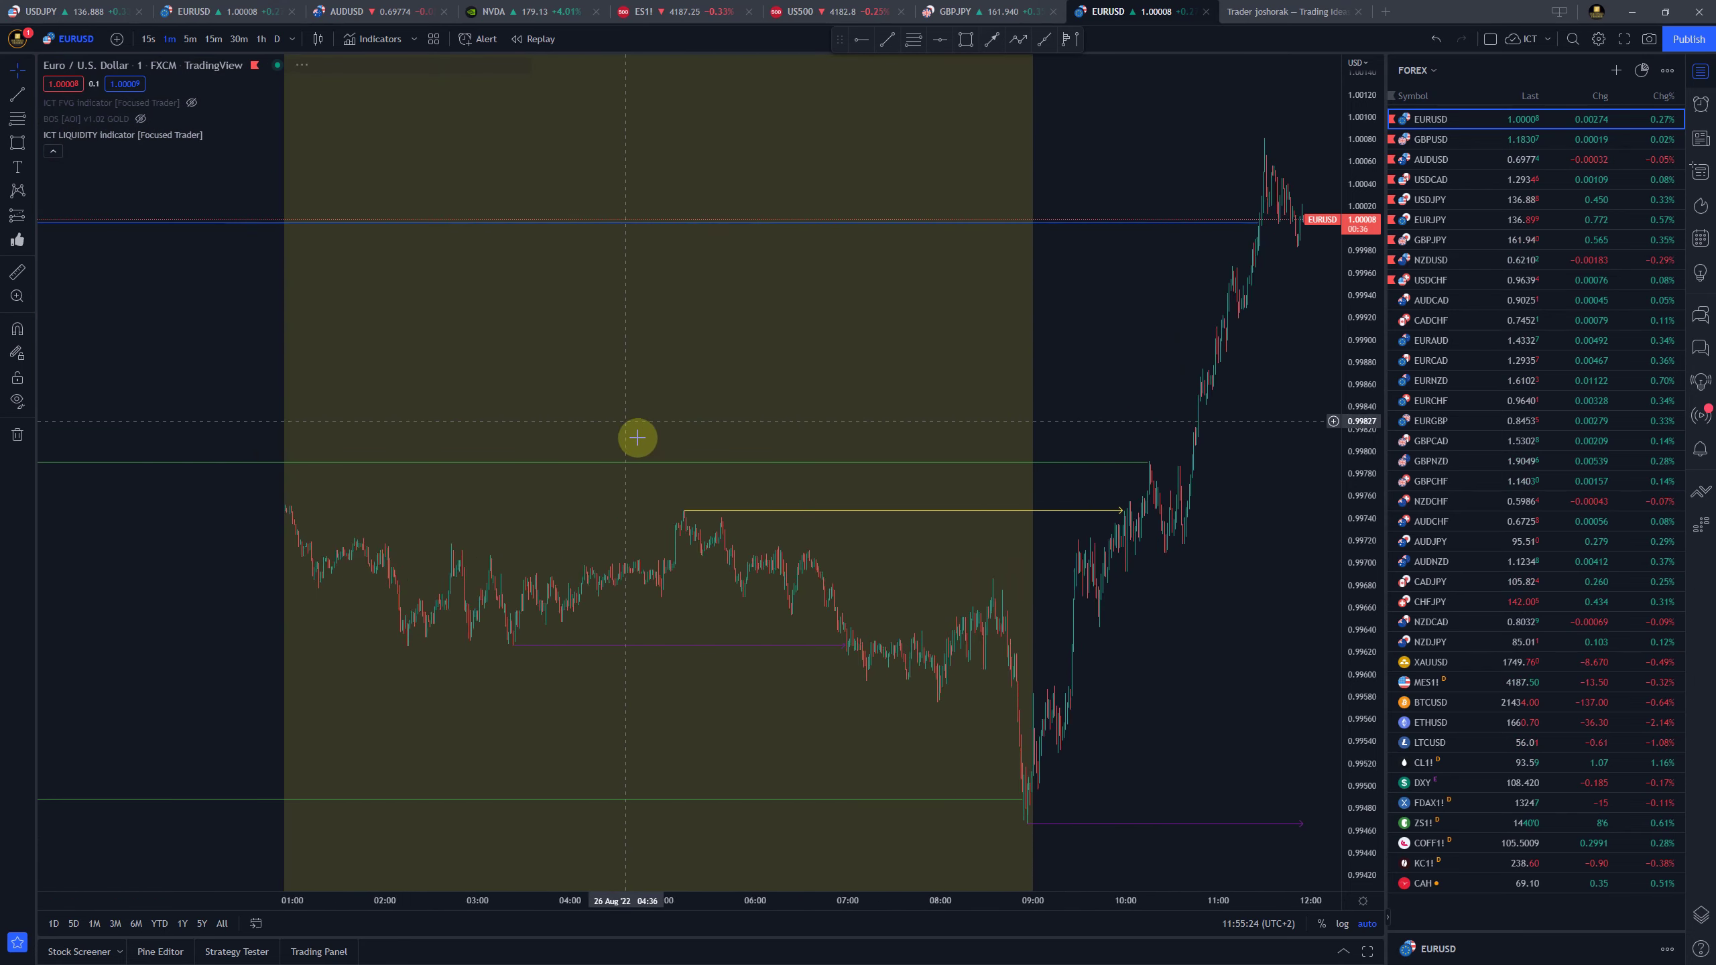
pyautogui.moveTo(979, 332); pyautogui.dragTo(957, 330)
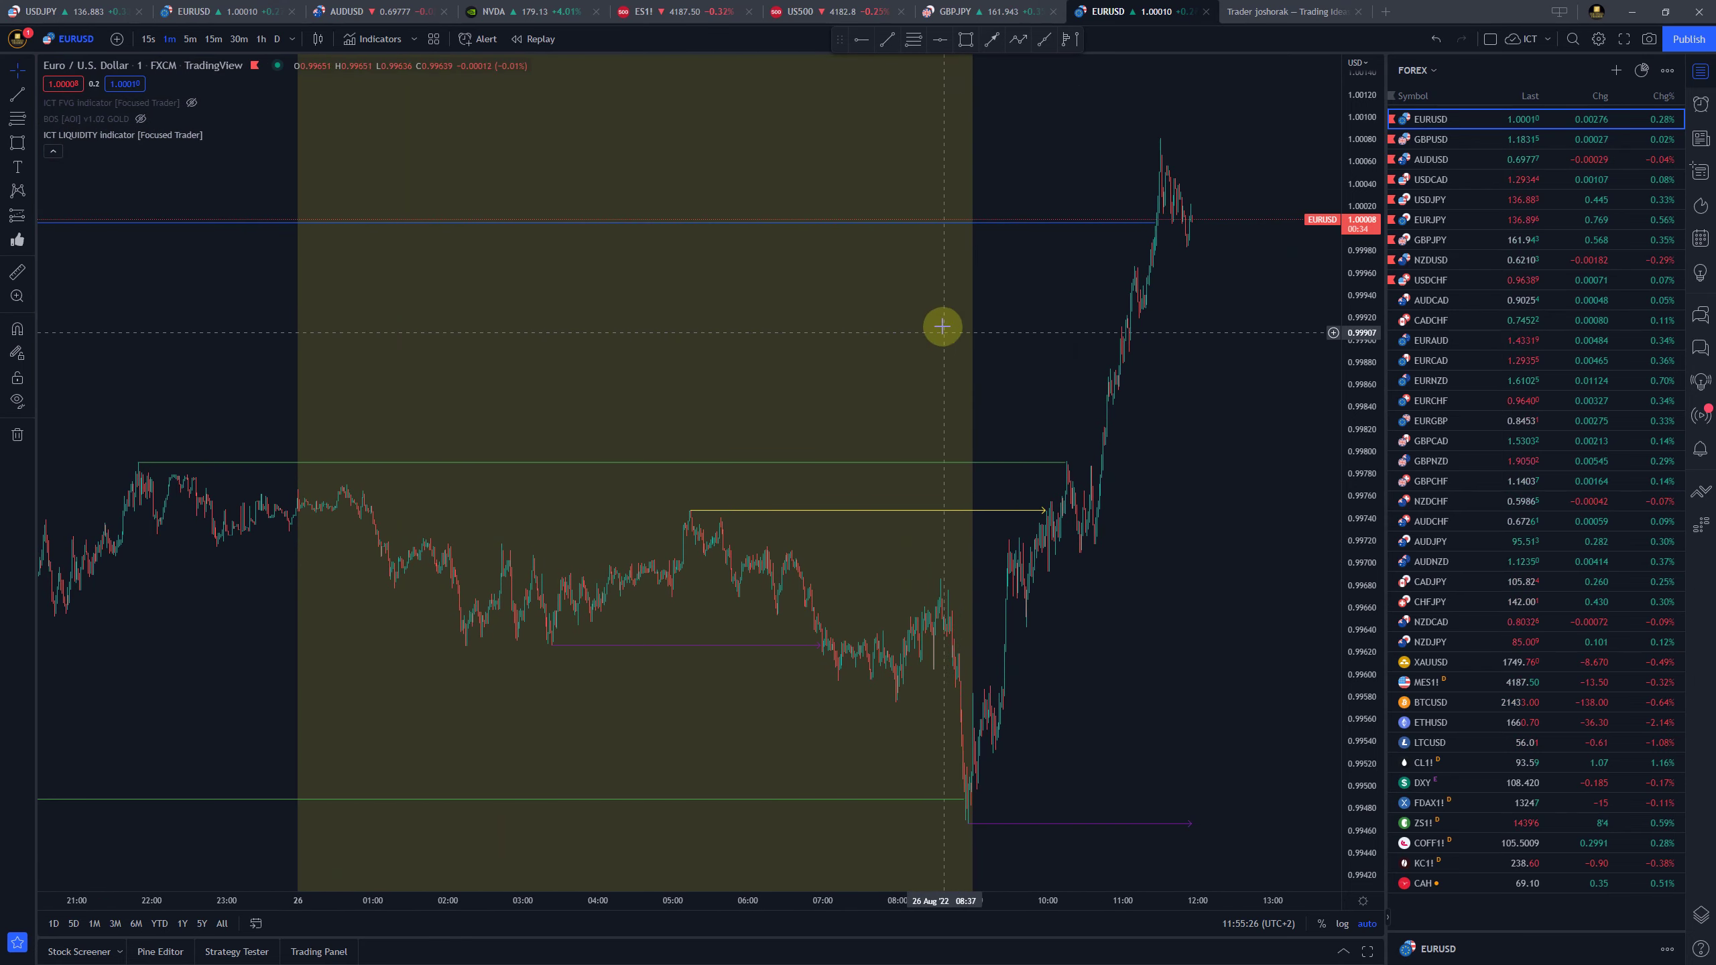
# Create an EURUSD alert on ICT LIQUIDITY with app notifications only, then view the alerts list
pyautogui.rightClick(867, 331)
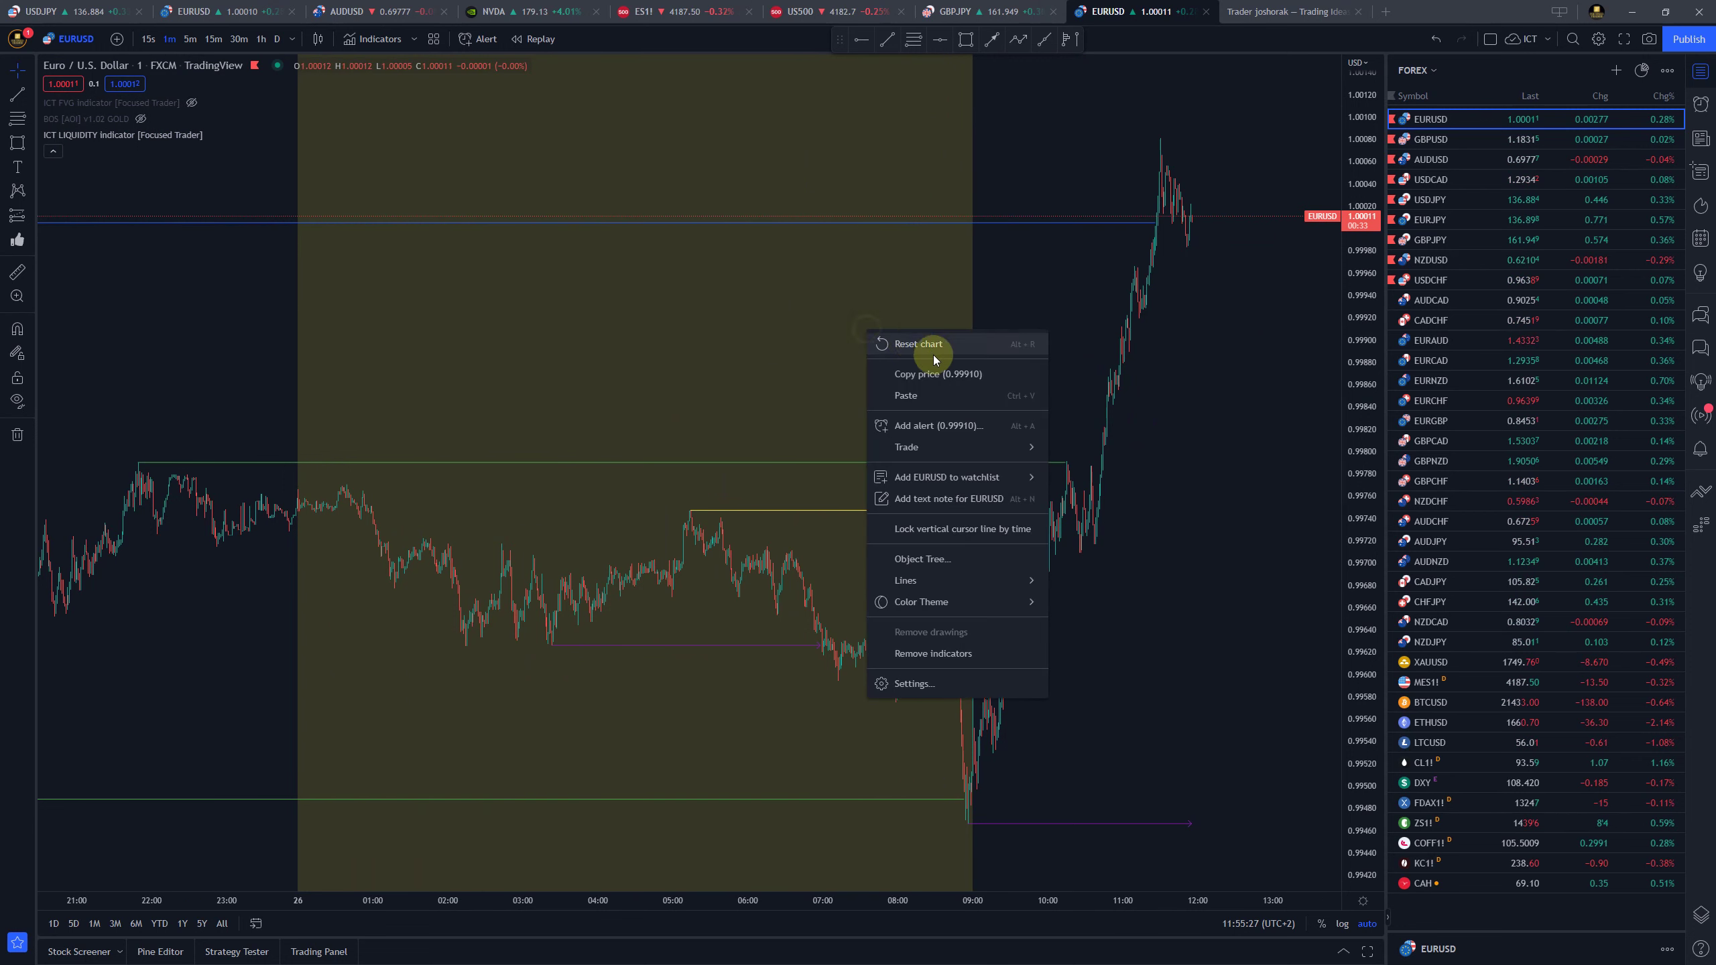
pyautogui.click(942, 425)
pyautogui.click(845, 291)
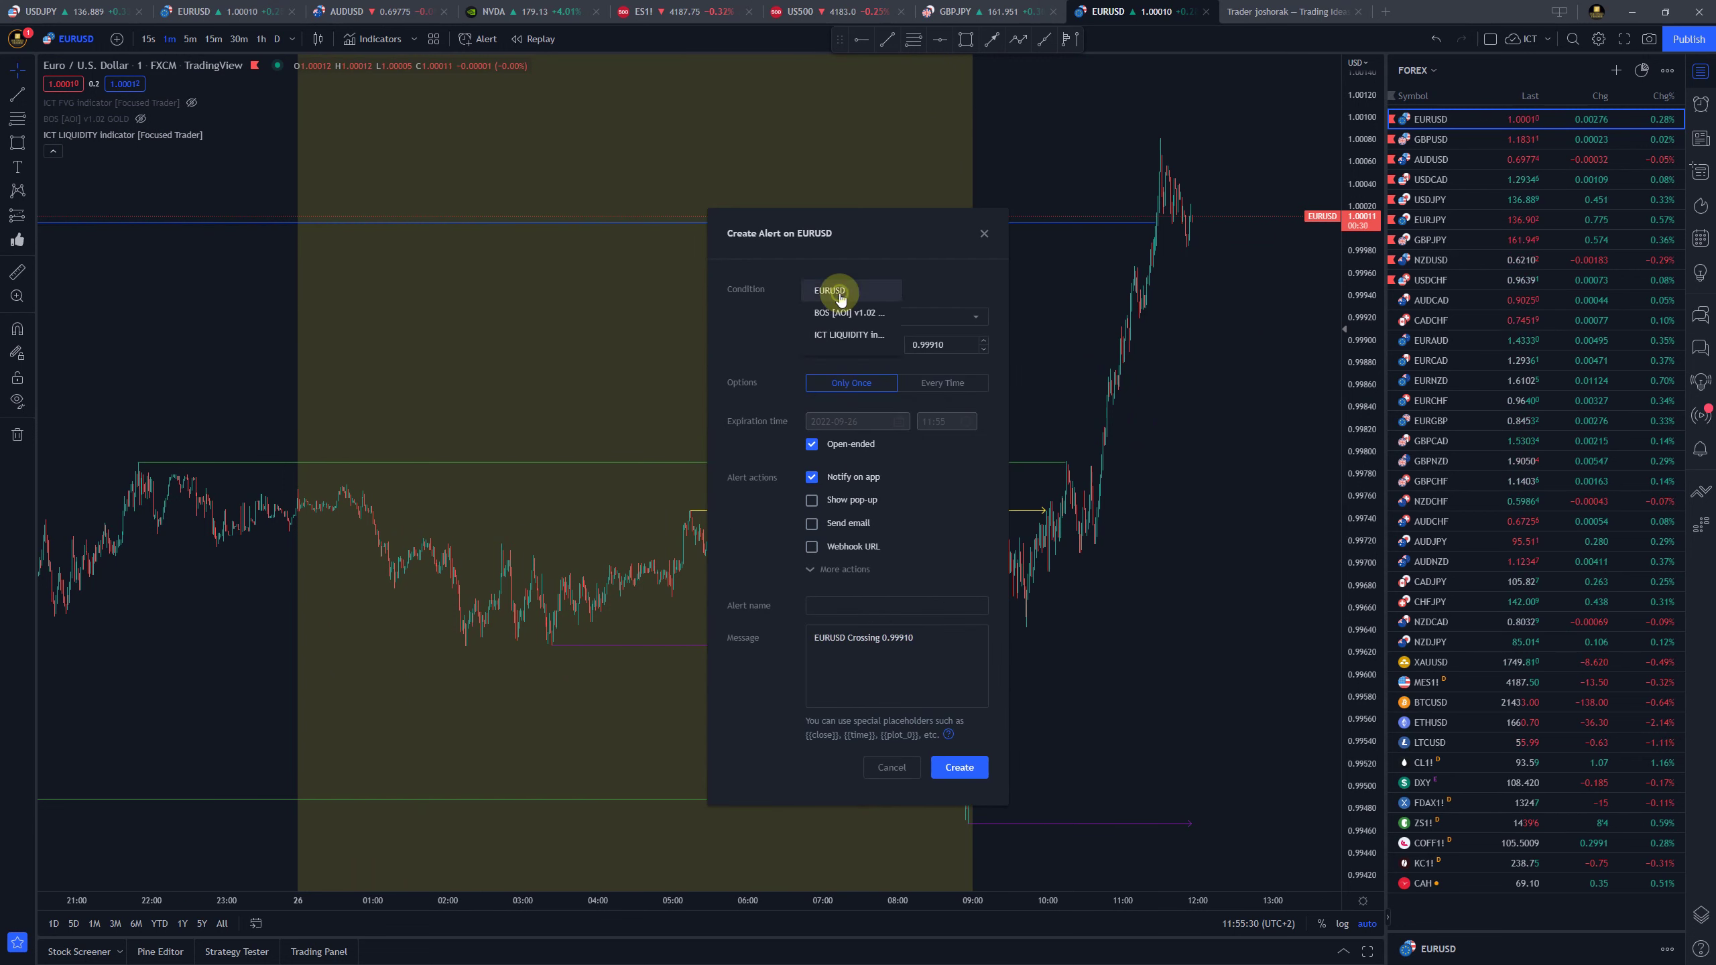
pyautogui.click(853, 337)
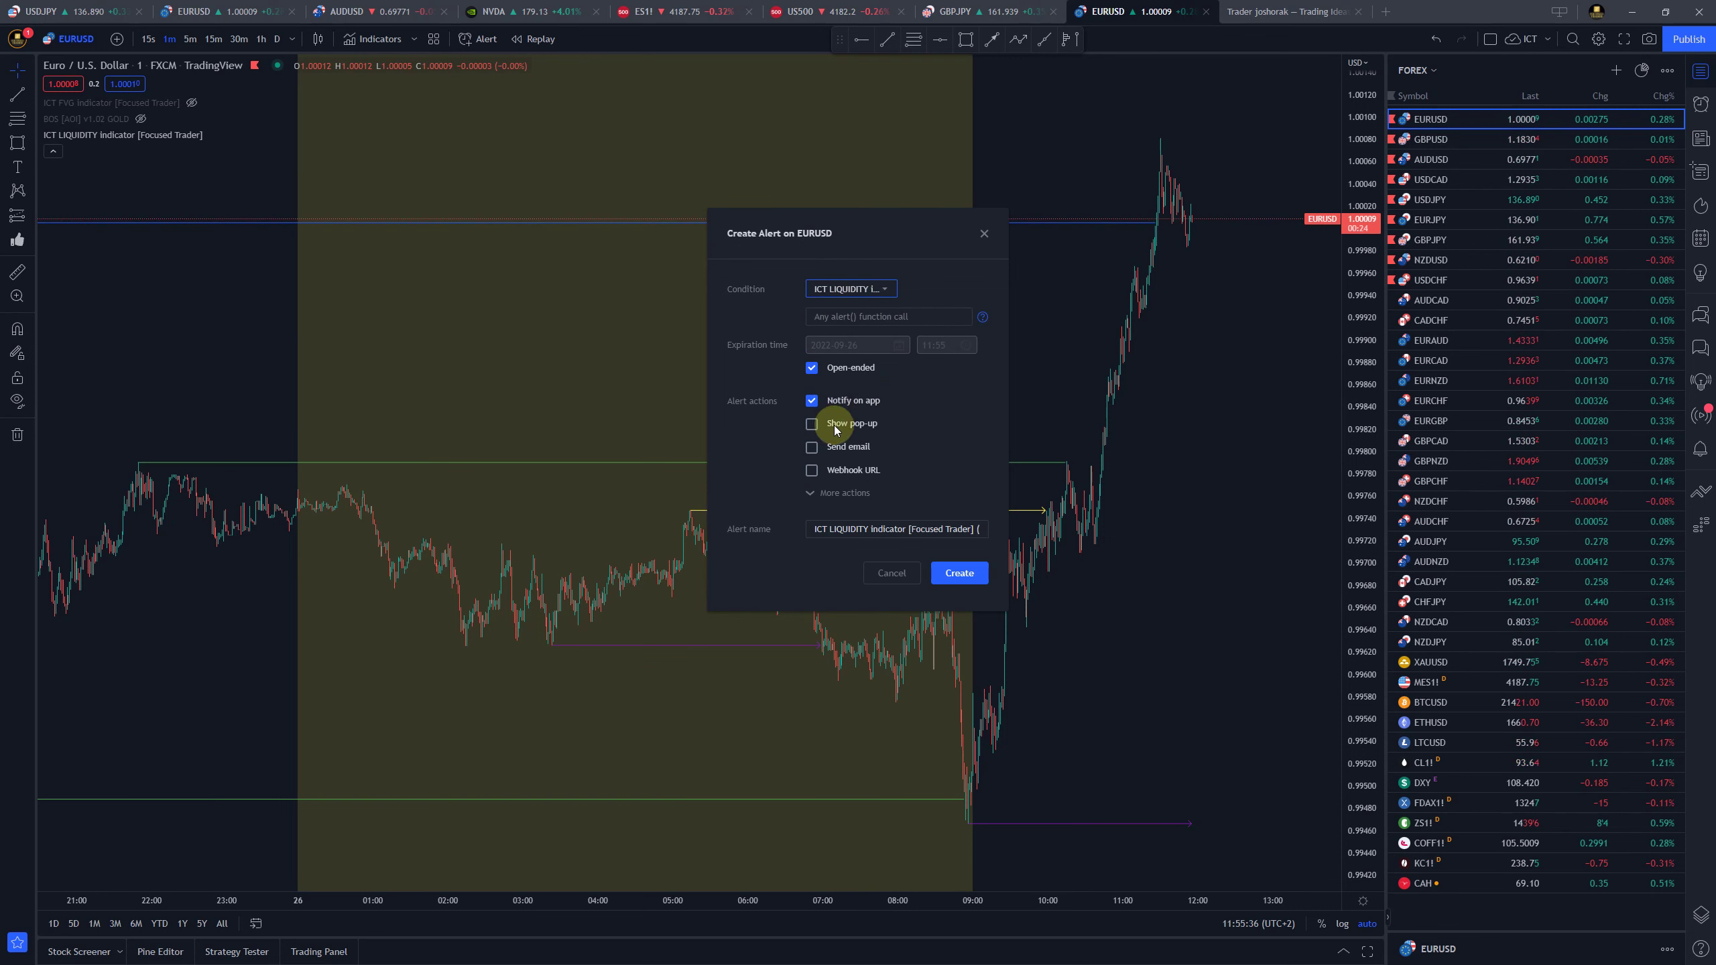
pyautogui.click(812, 424)
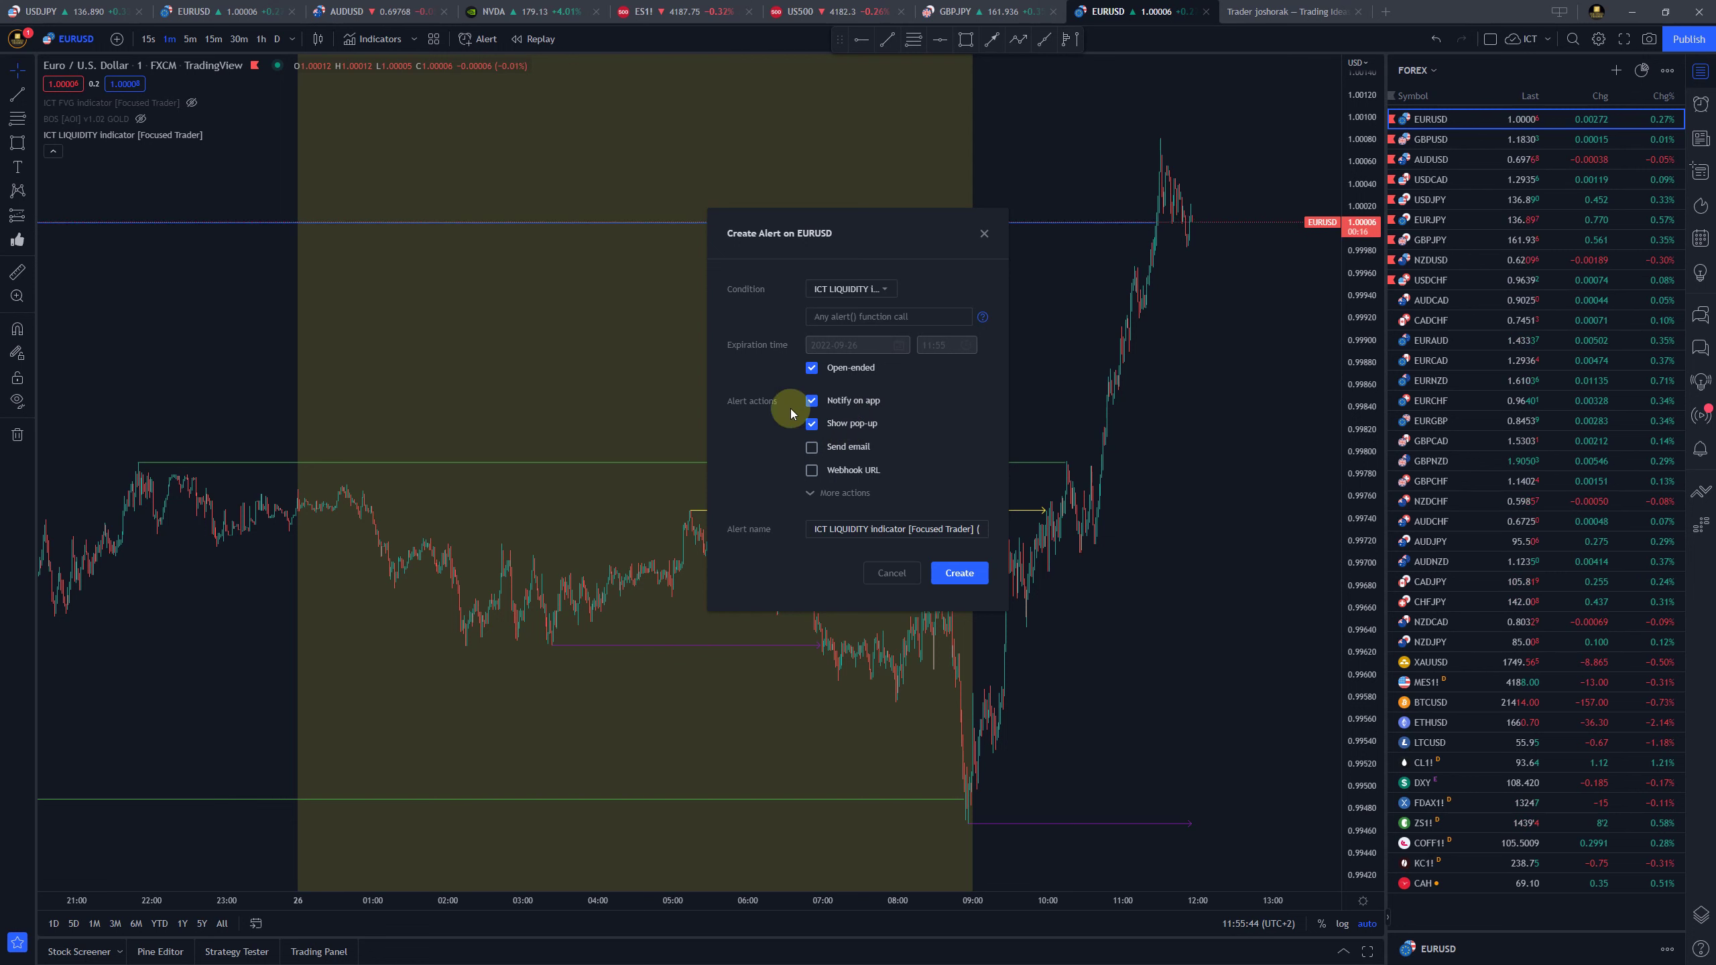
pyautogui.click(846, 424)
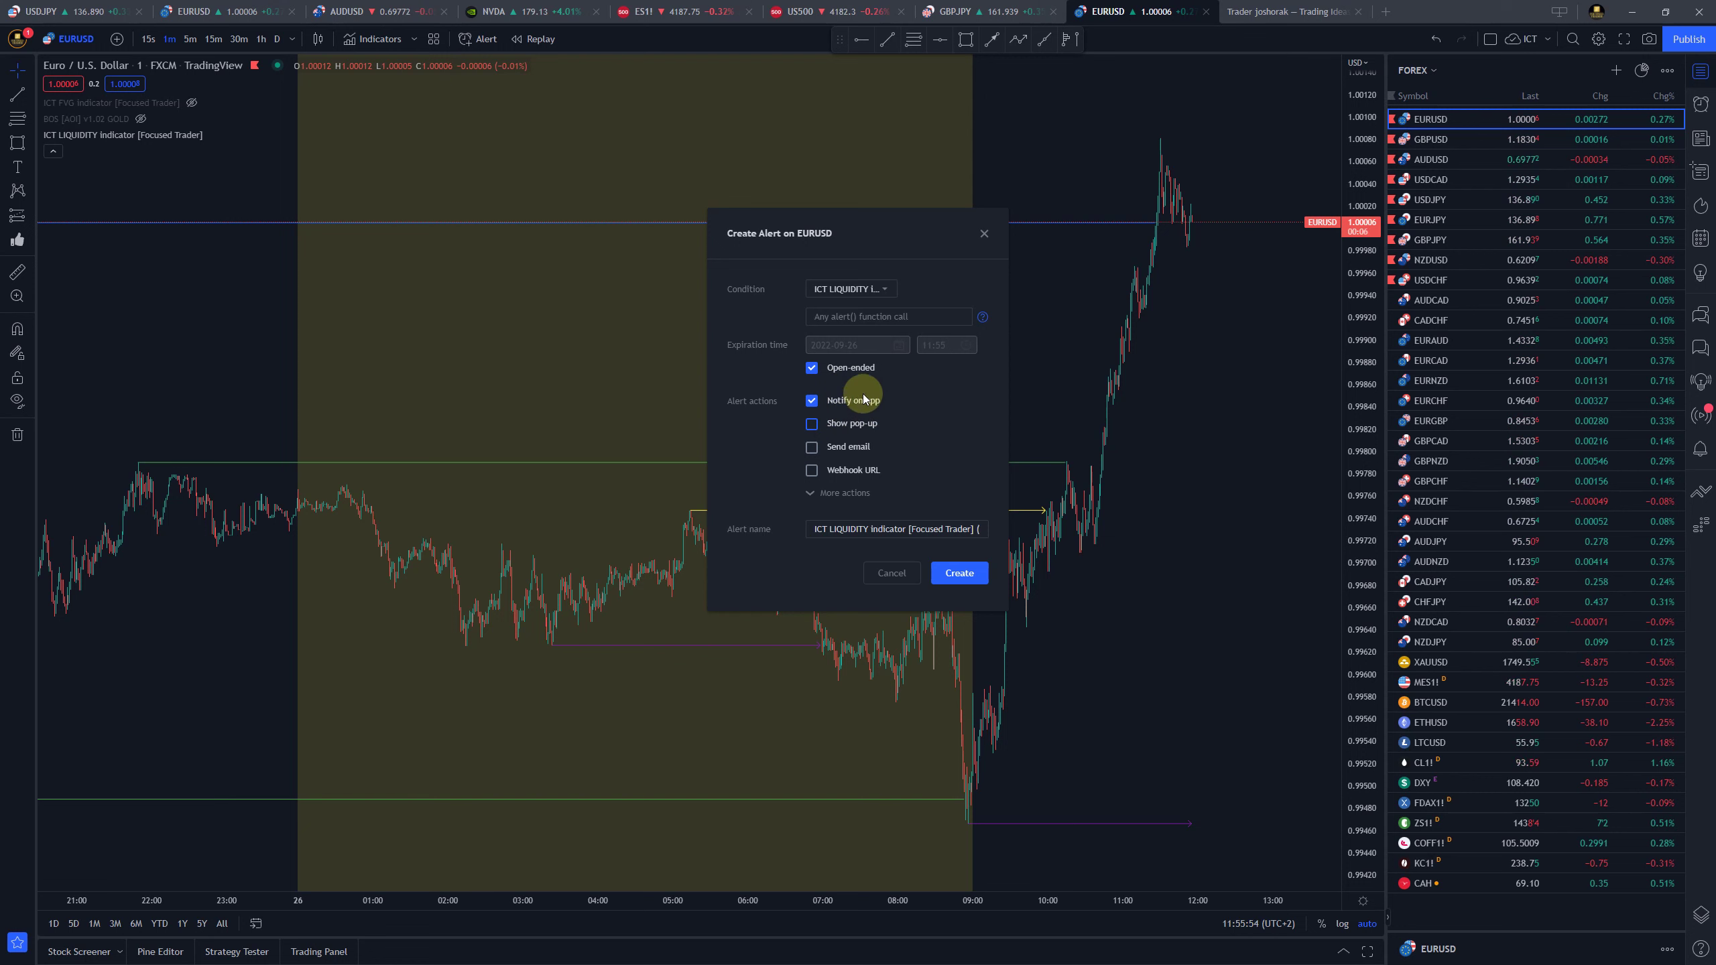
pyautogui.click(959, 573)
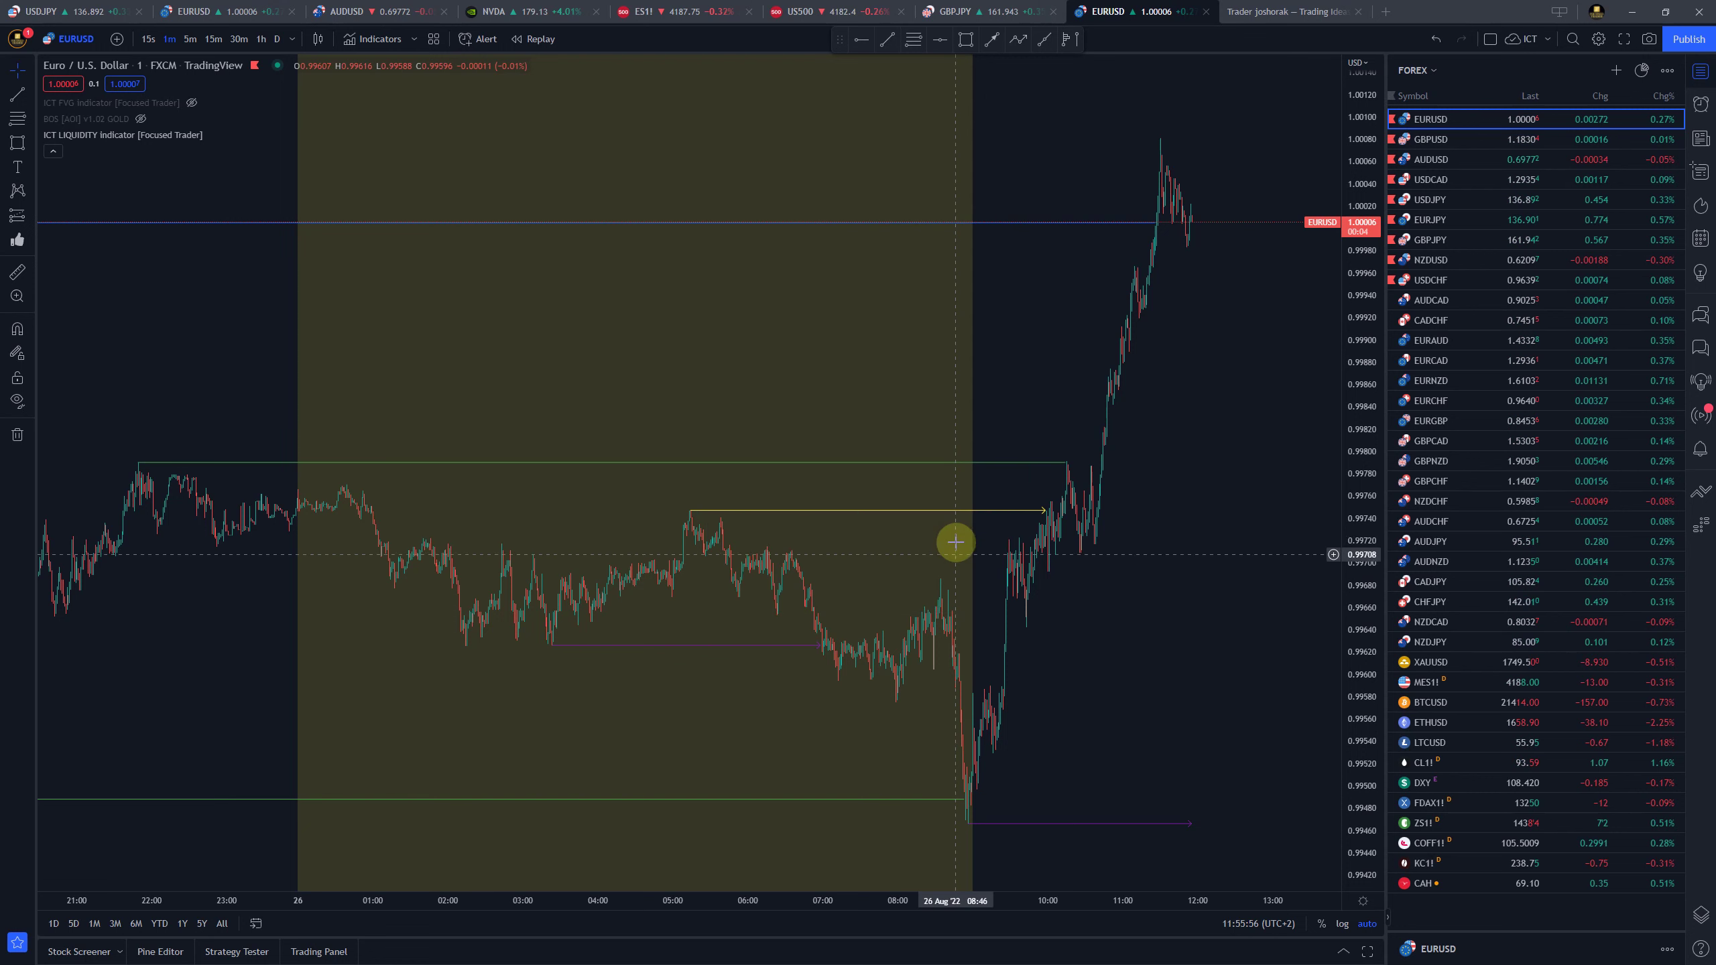
pyautogui.click(1702, 102)
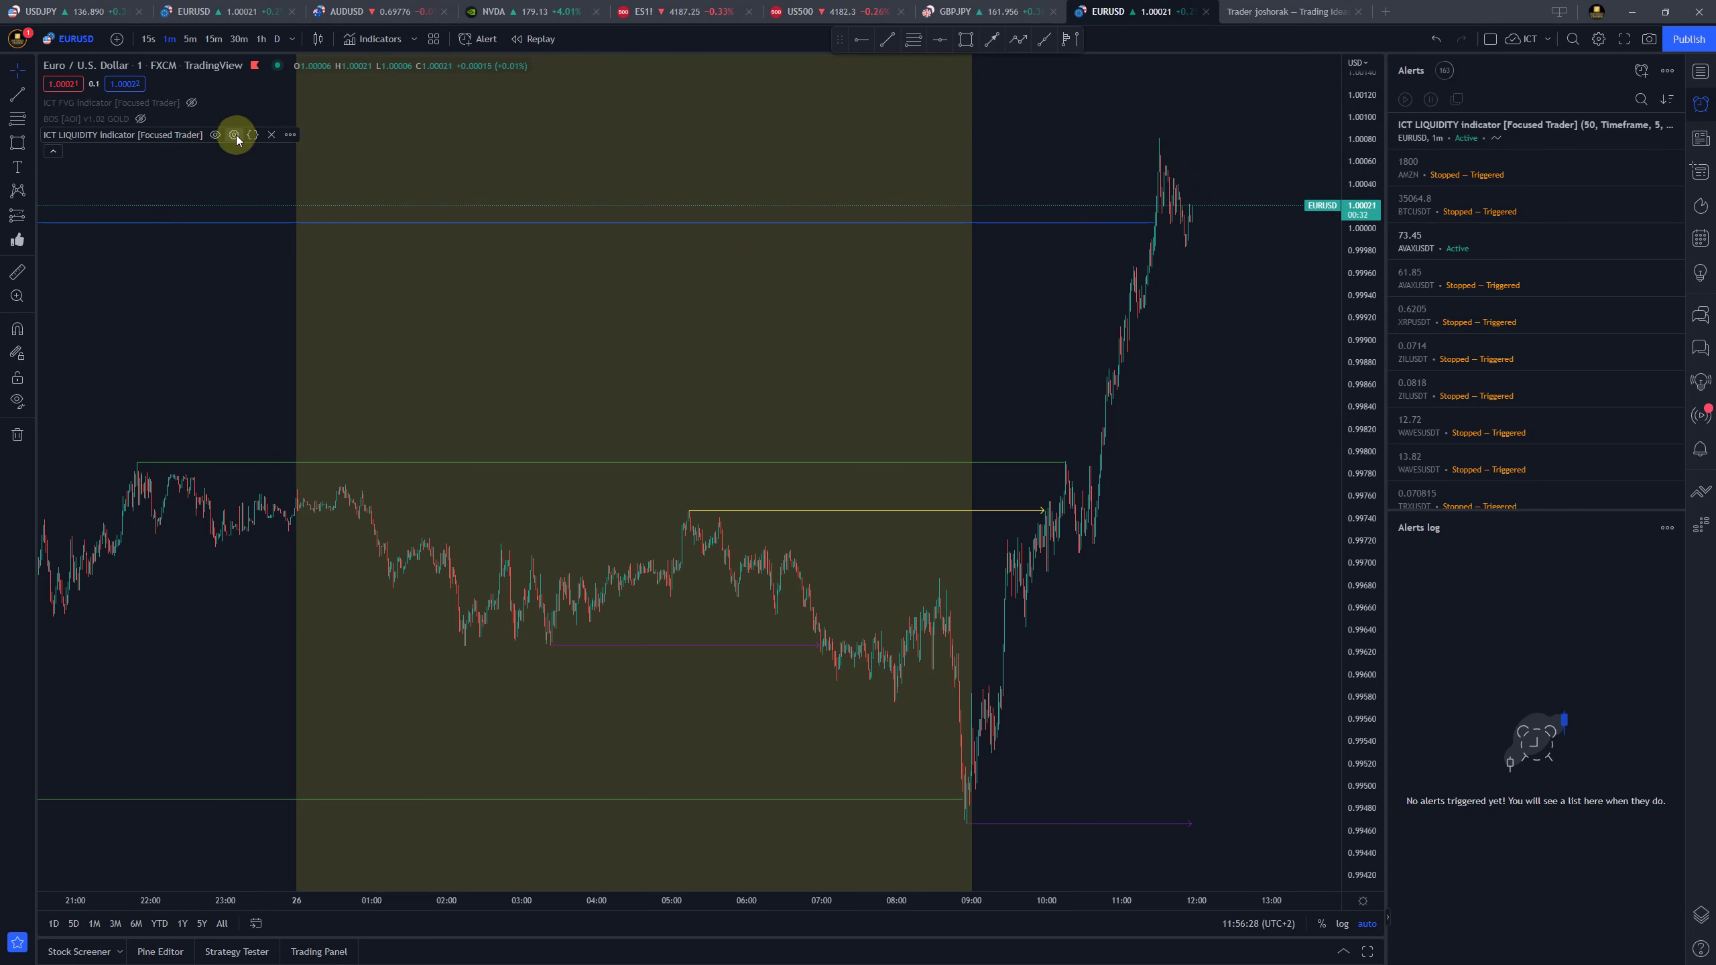
# Lower the ICT LIQUIDITY PVH/PVL to 2 and return to the chart
pyautogui.click(234, 135)
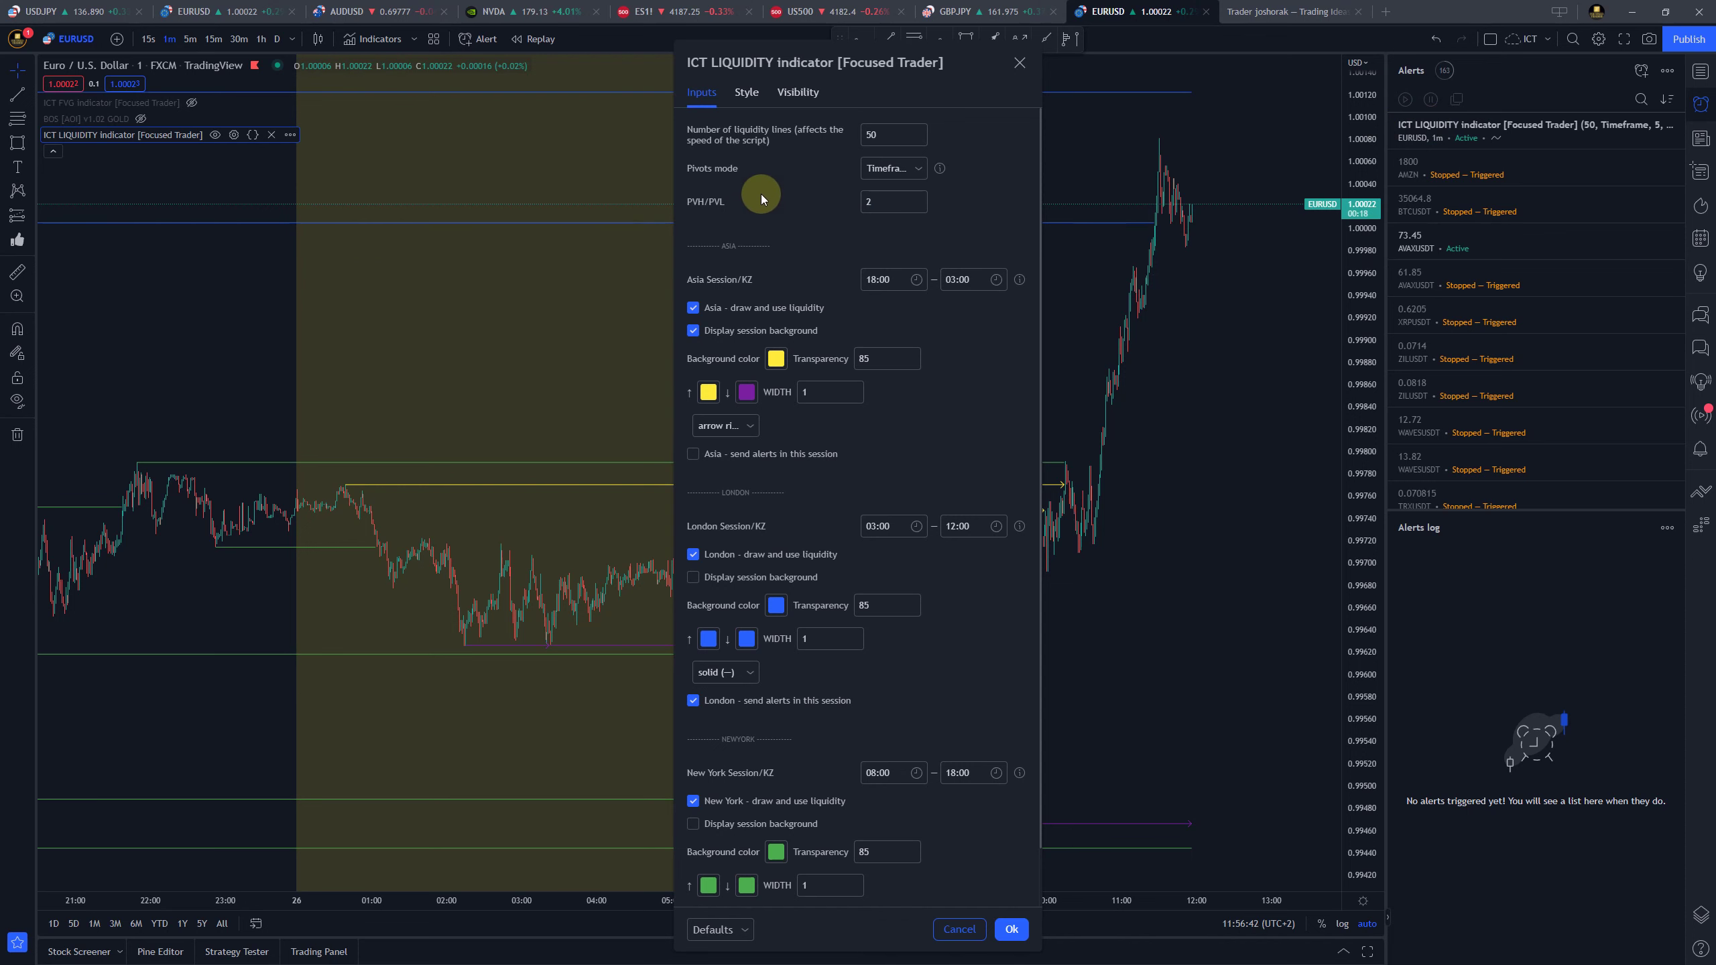
pyautogui.click(1028, 74)
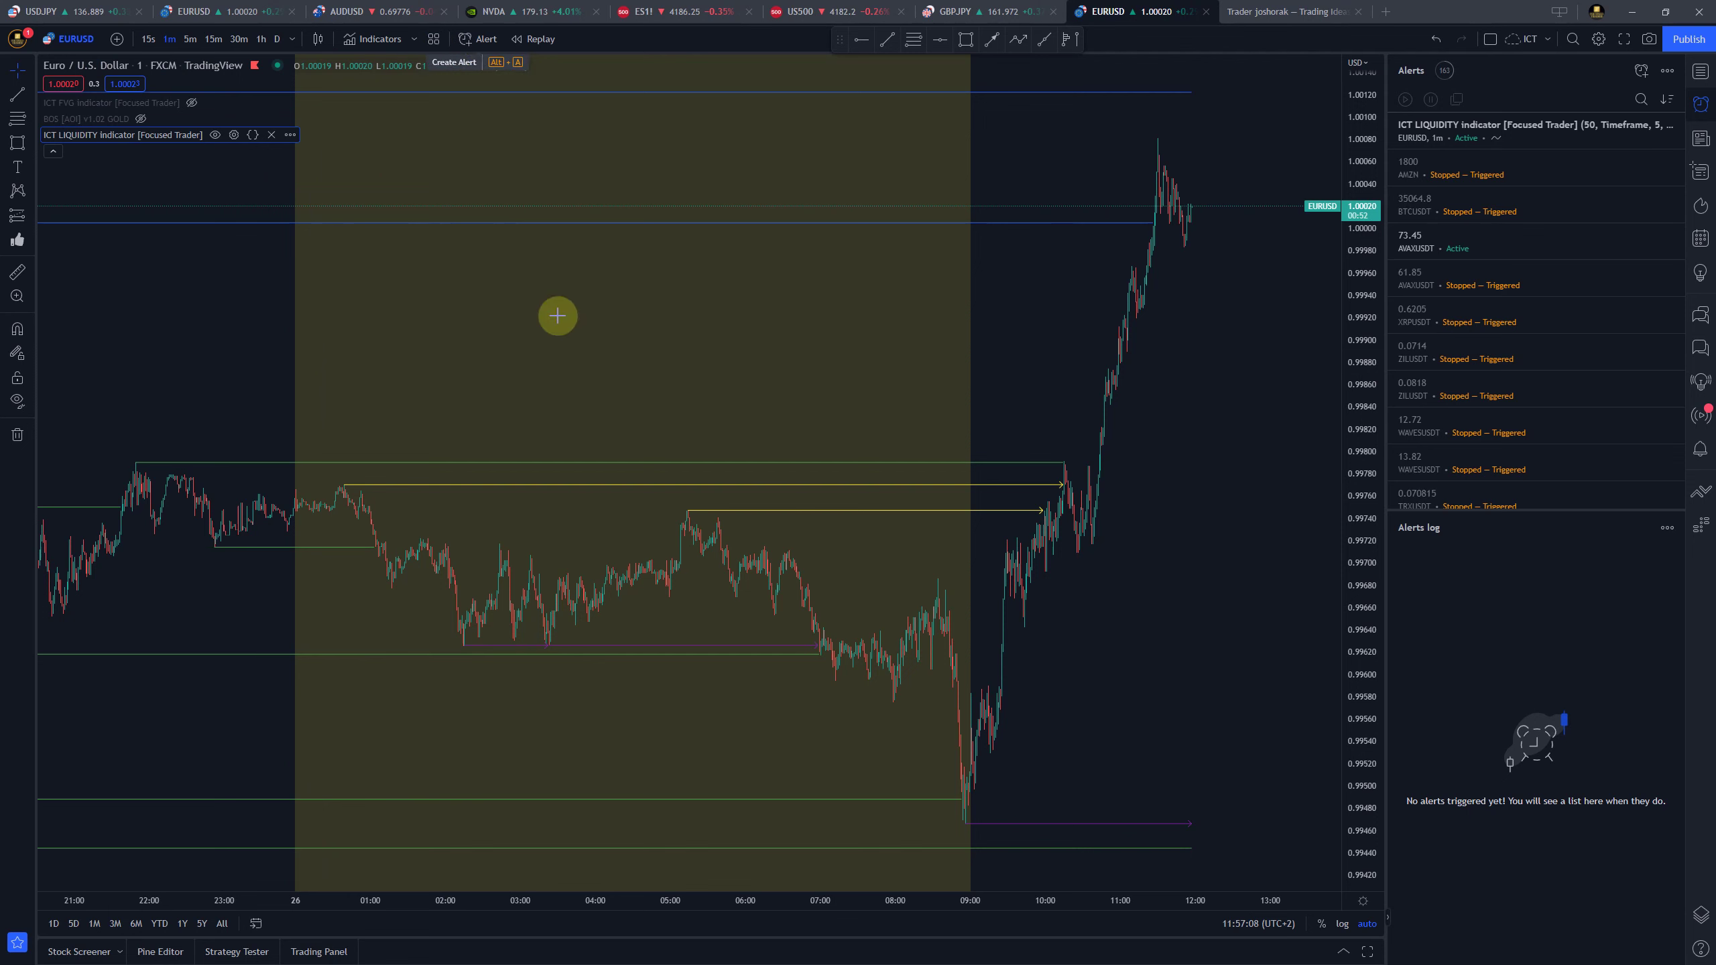
# Raise the ICT LIQUIDITY PVH/PVL back to 5 for fewer liquidity lines
pyautogui.rightClick(876, 369)
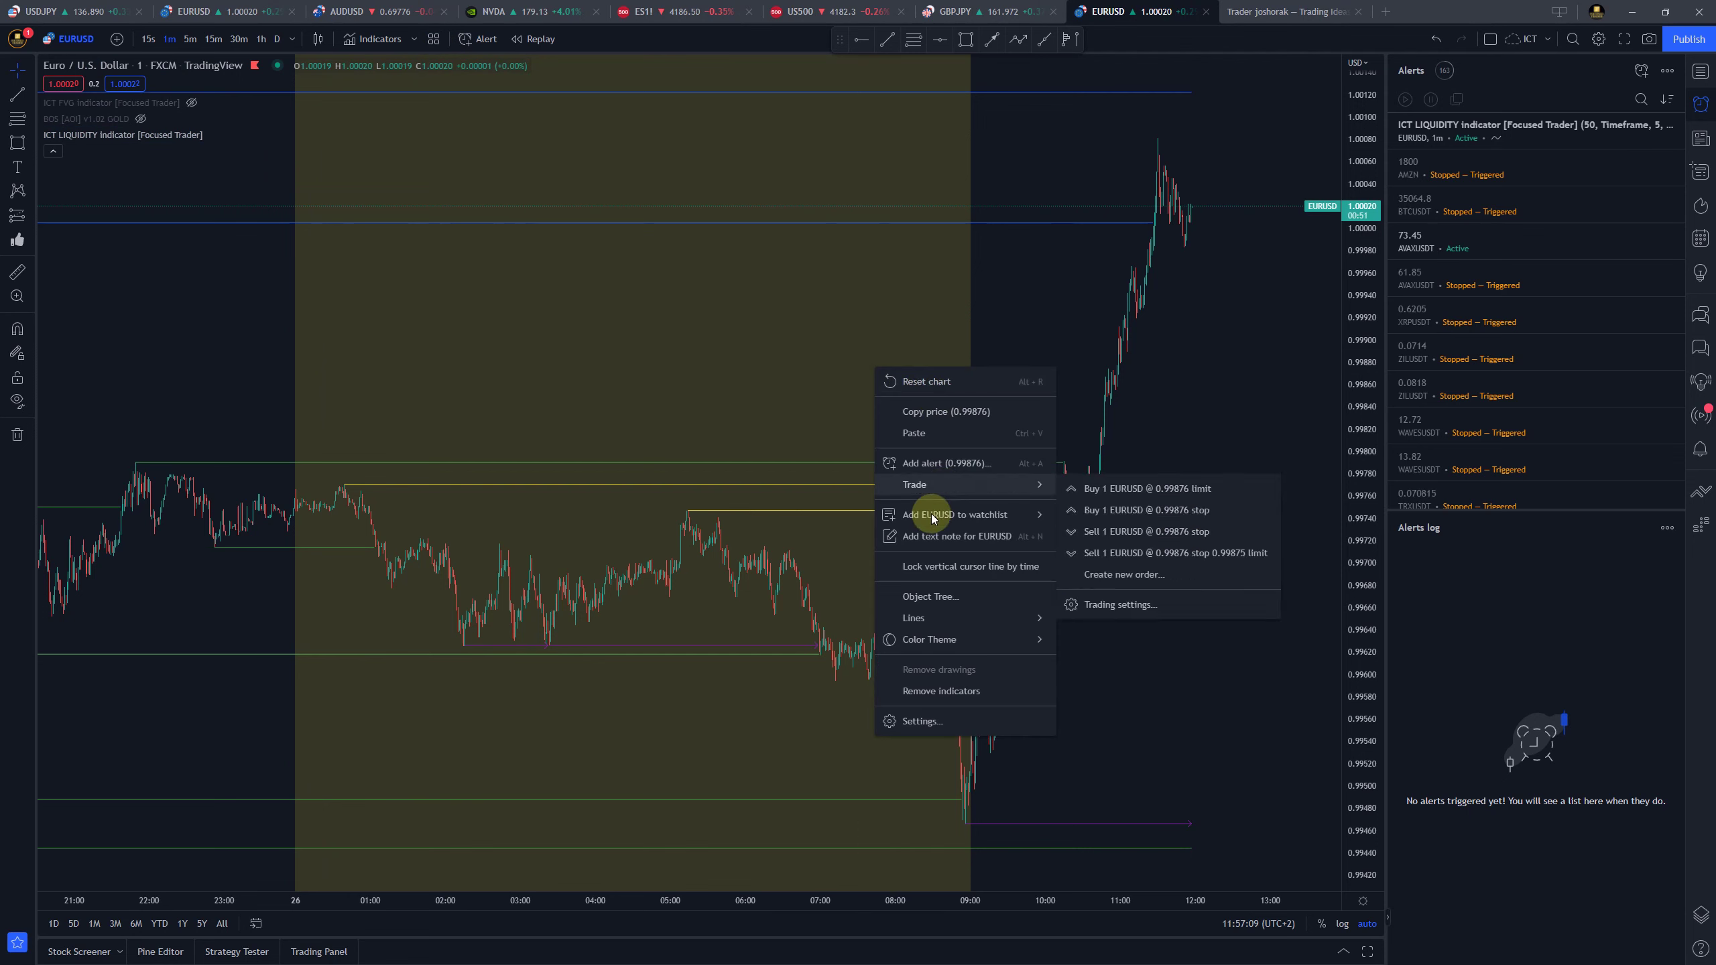
pyautogui.click(768, 388)
pyautogui.rightClick(825, 369)
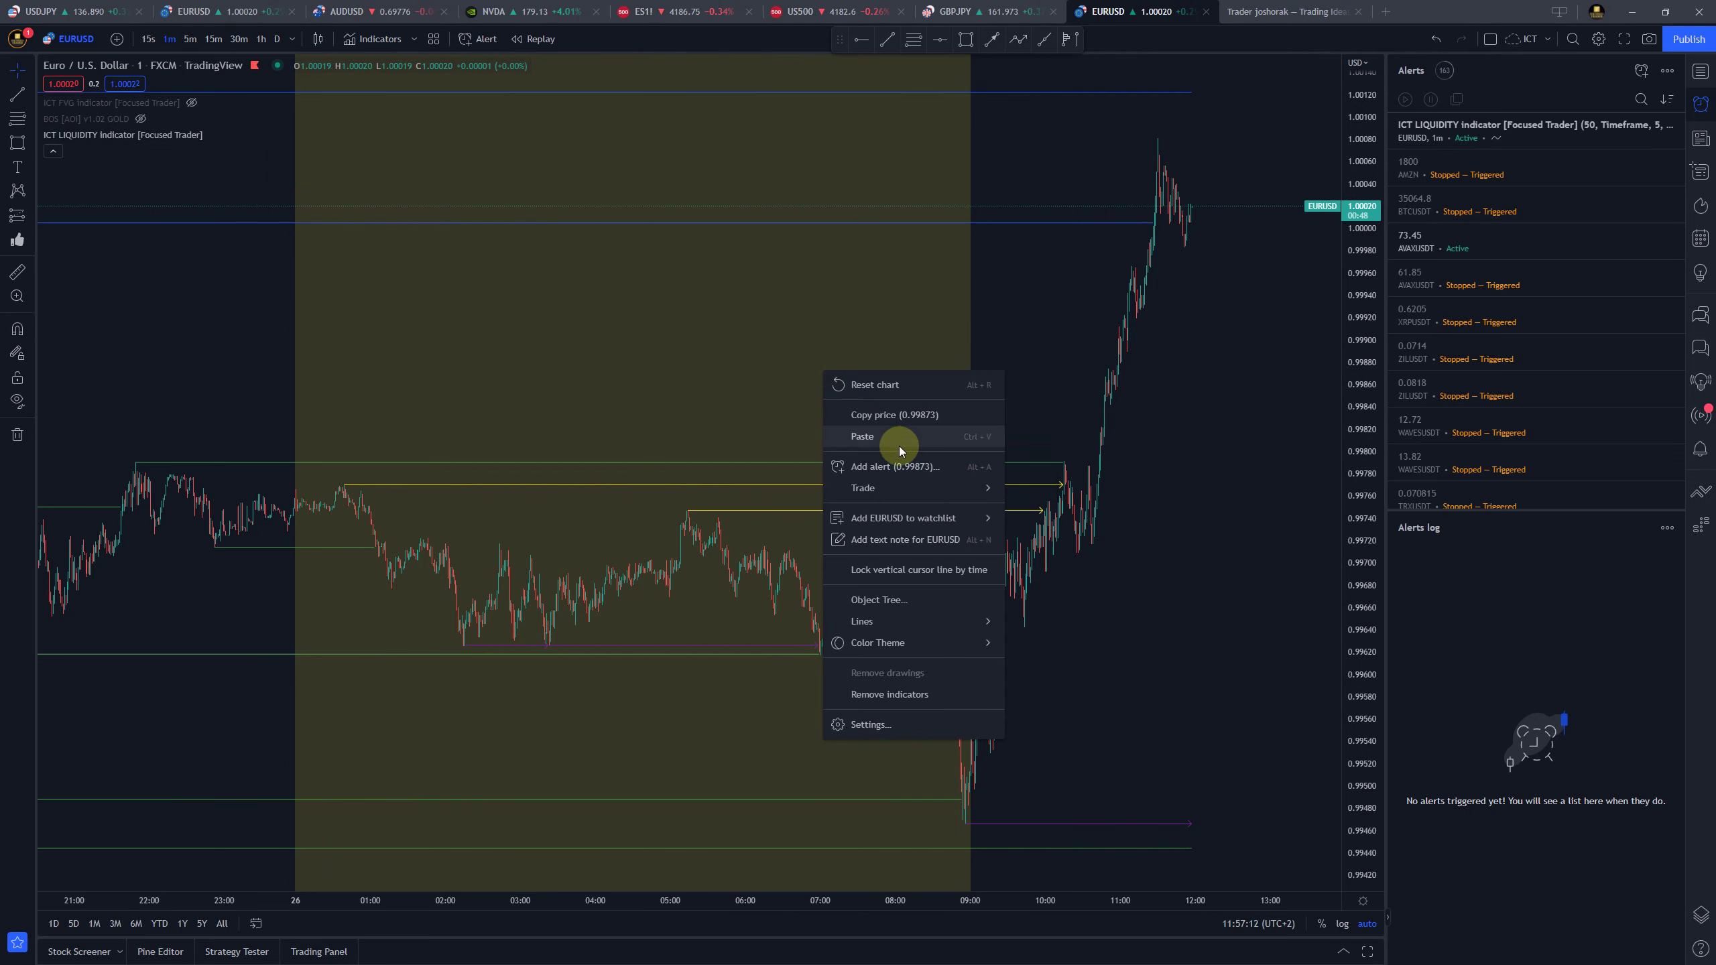
pyautogui.click(767, 404)
pyautogui.click(238, 135)
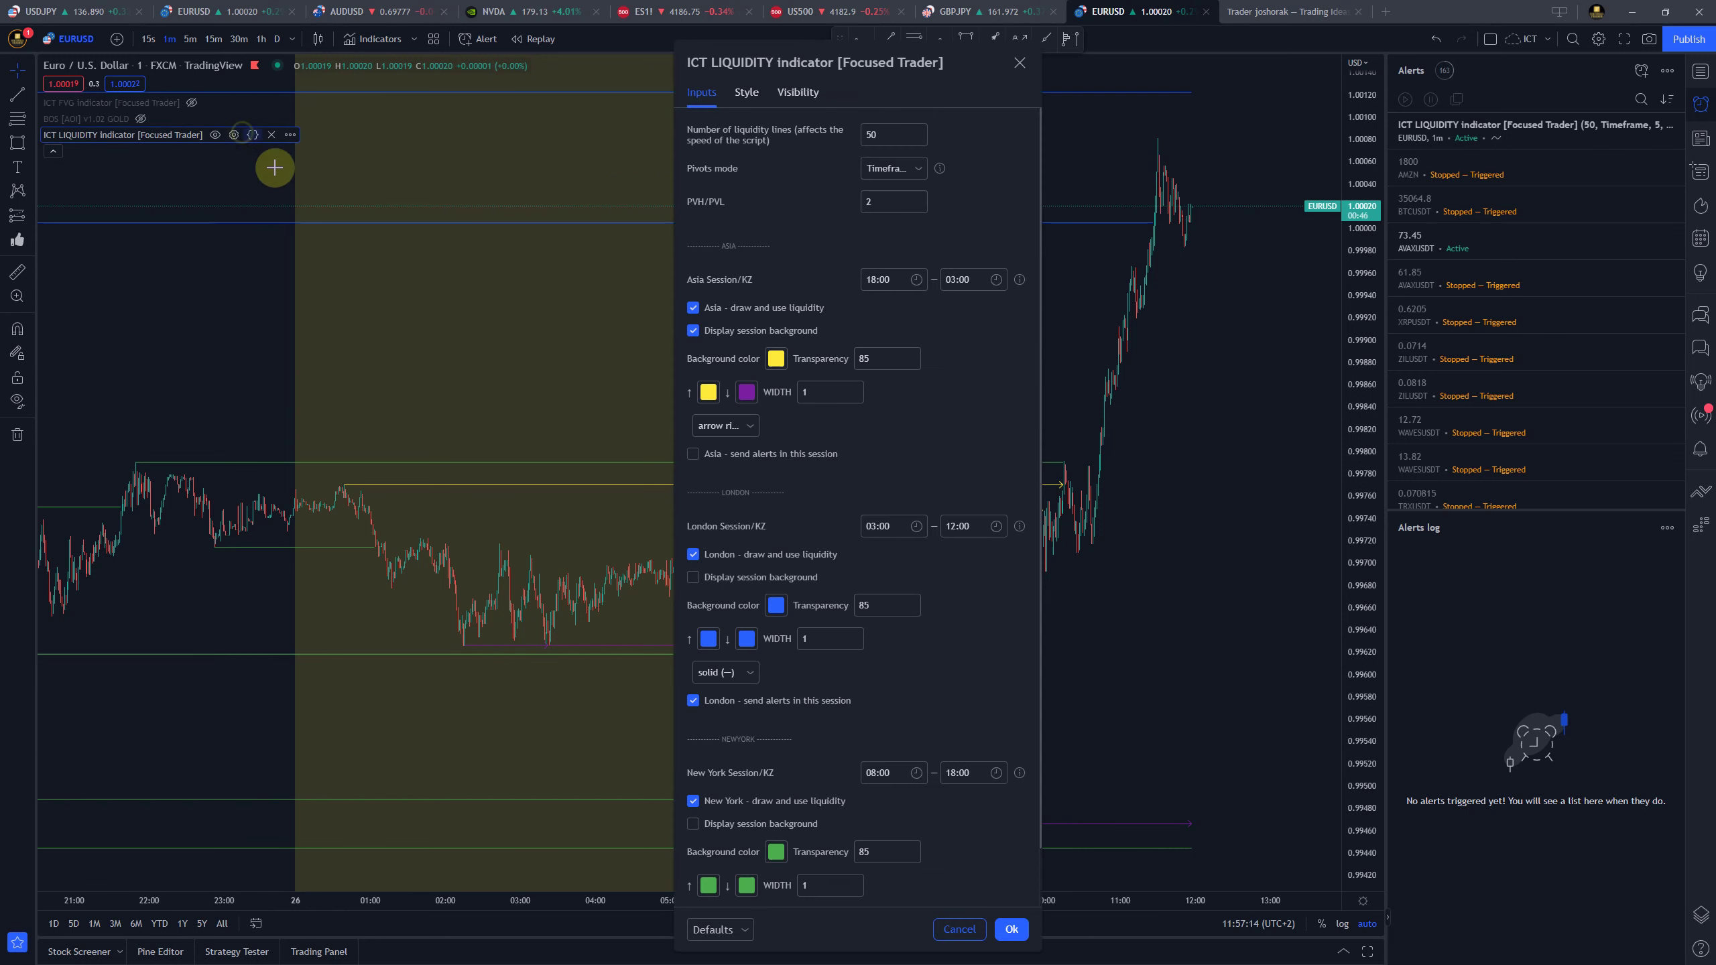
pyautogui.doubleClick(919, 197)
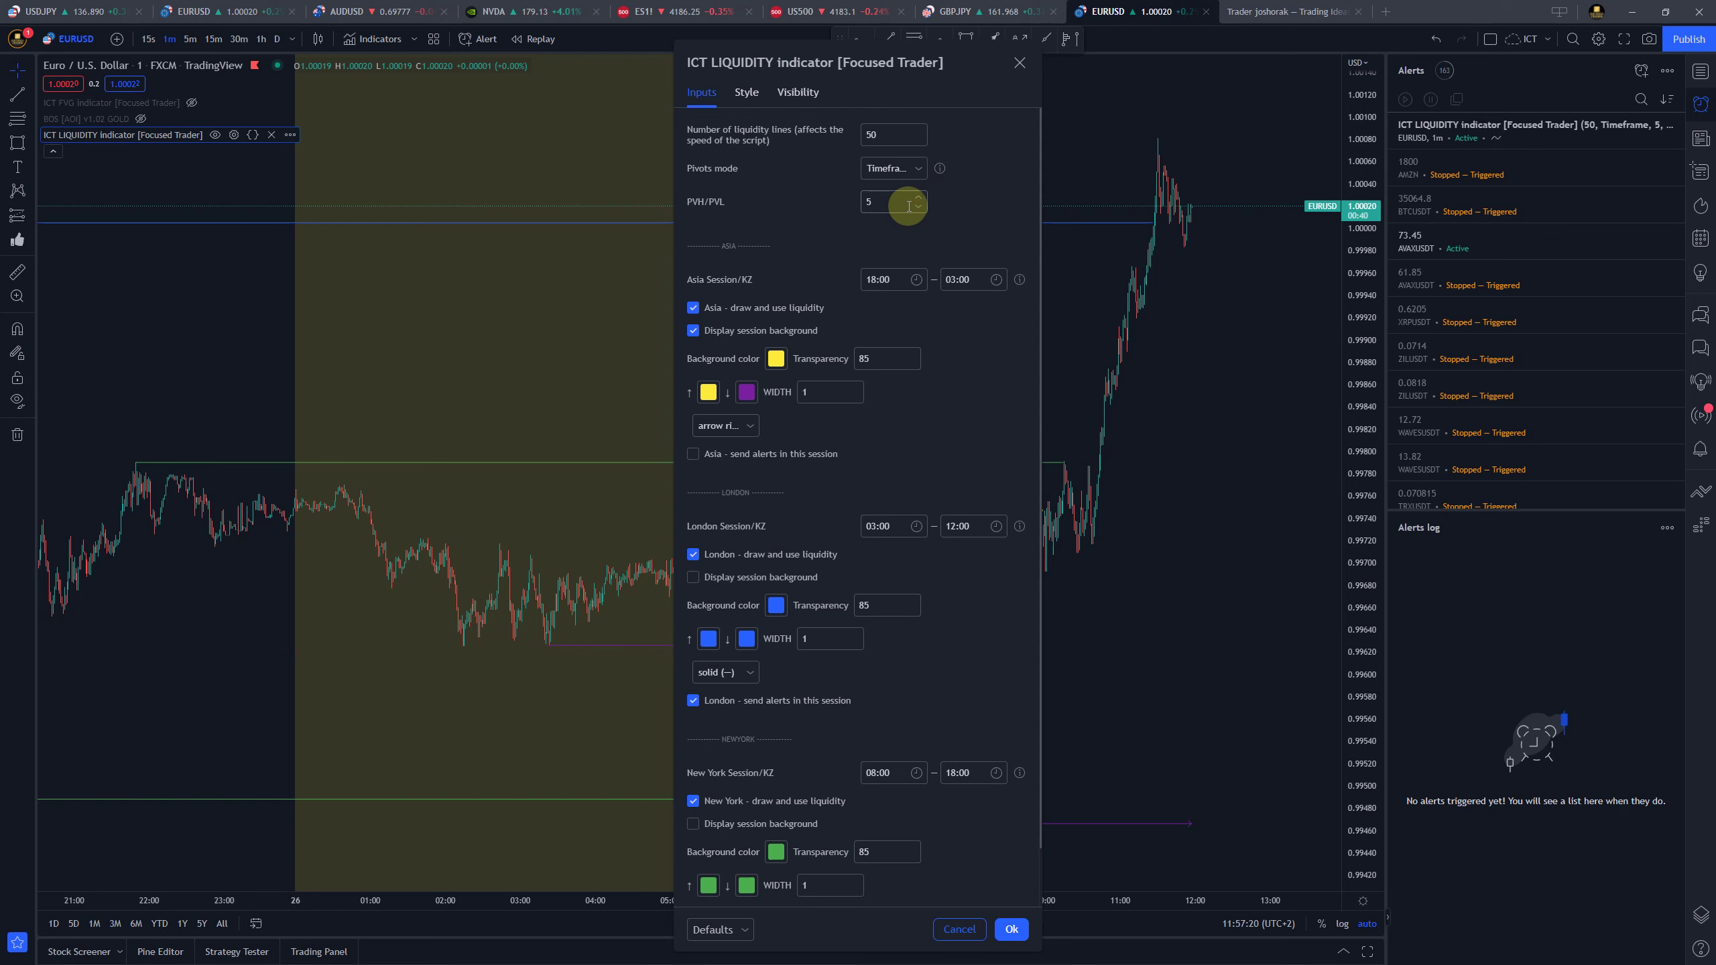
pyautogui.click(514, 358)
pyautogui.scroll(-2, 784, 311)
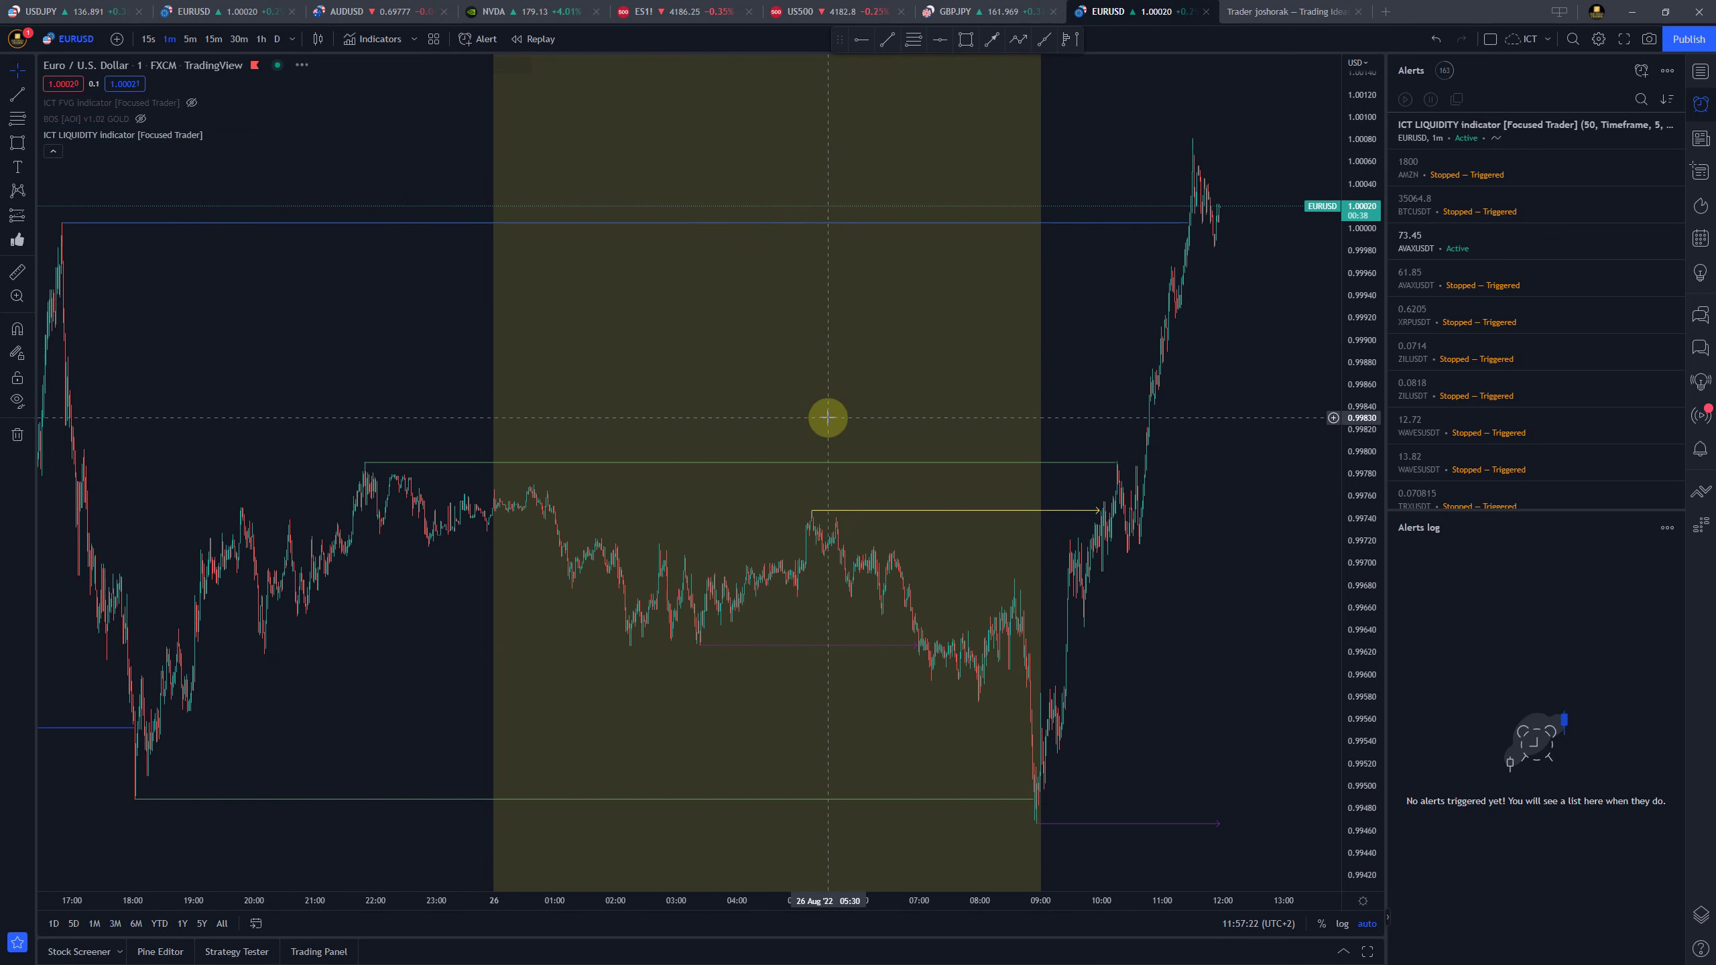
pyautogui.scroll(4, 828, 417)
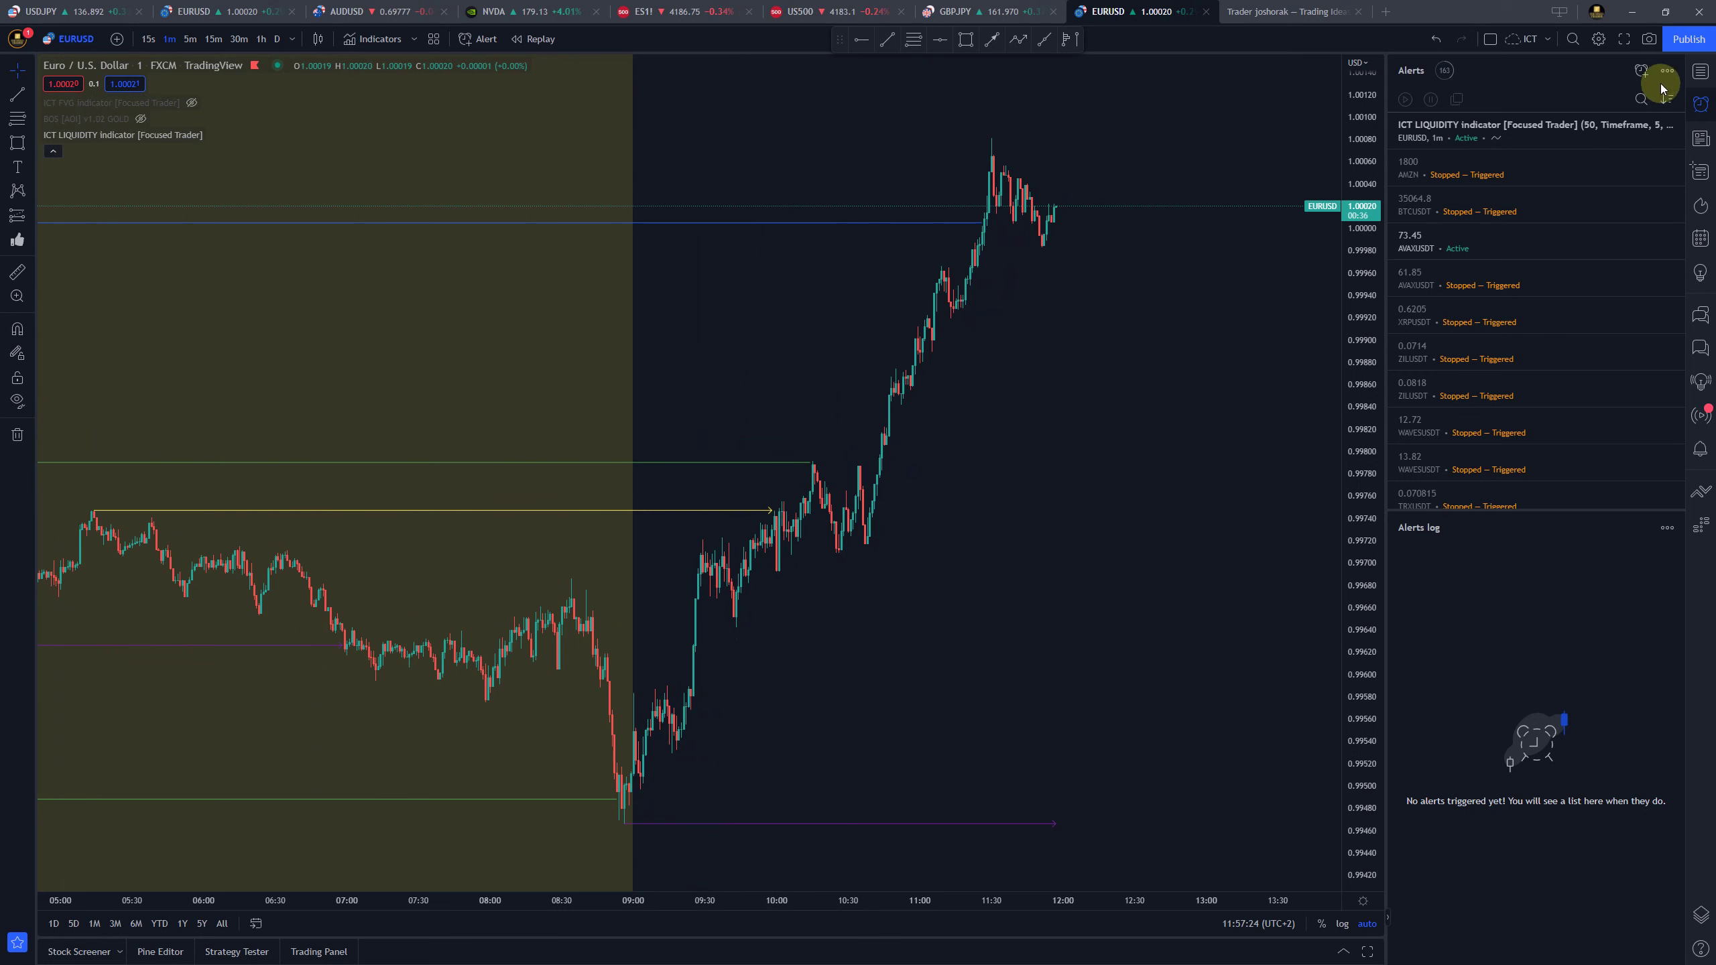
# Bring back the FOREX watchlist in the right sidebar and scroll through it
pyautogui.click(1697, 71)
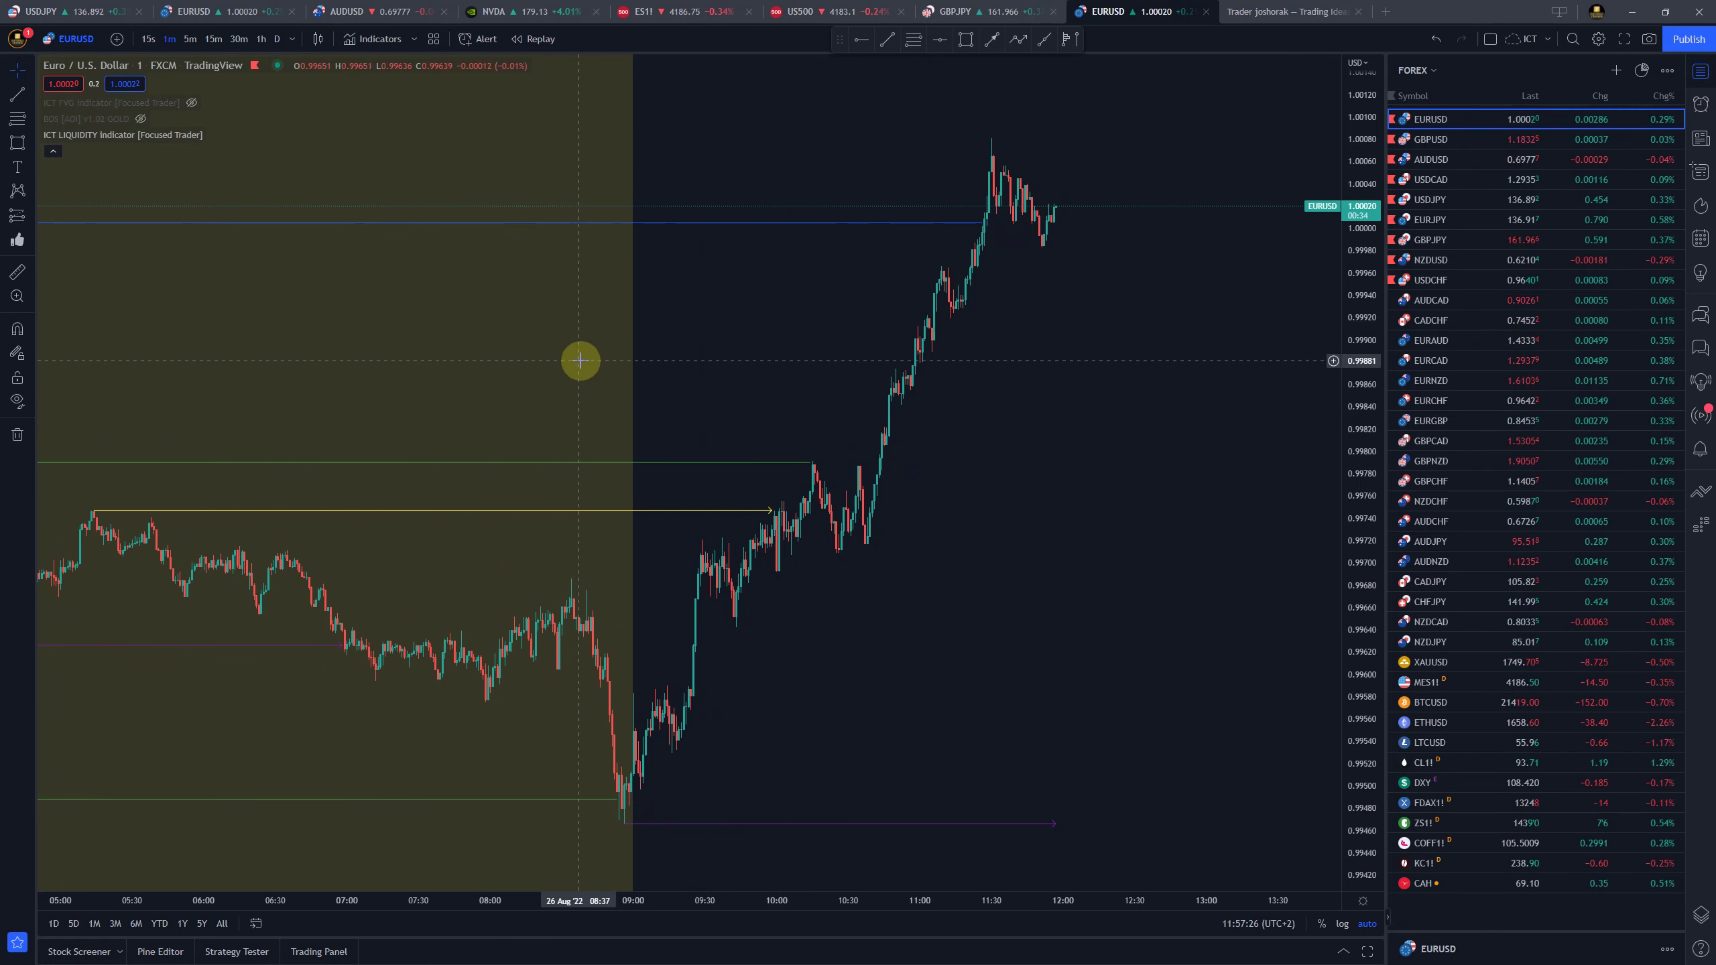
pyautogui.scroll(-1, 585, 363)
pyautogui.scroll(-1, 588, 360)
pyautogui.scroll(-1, 581, 369)
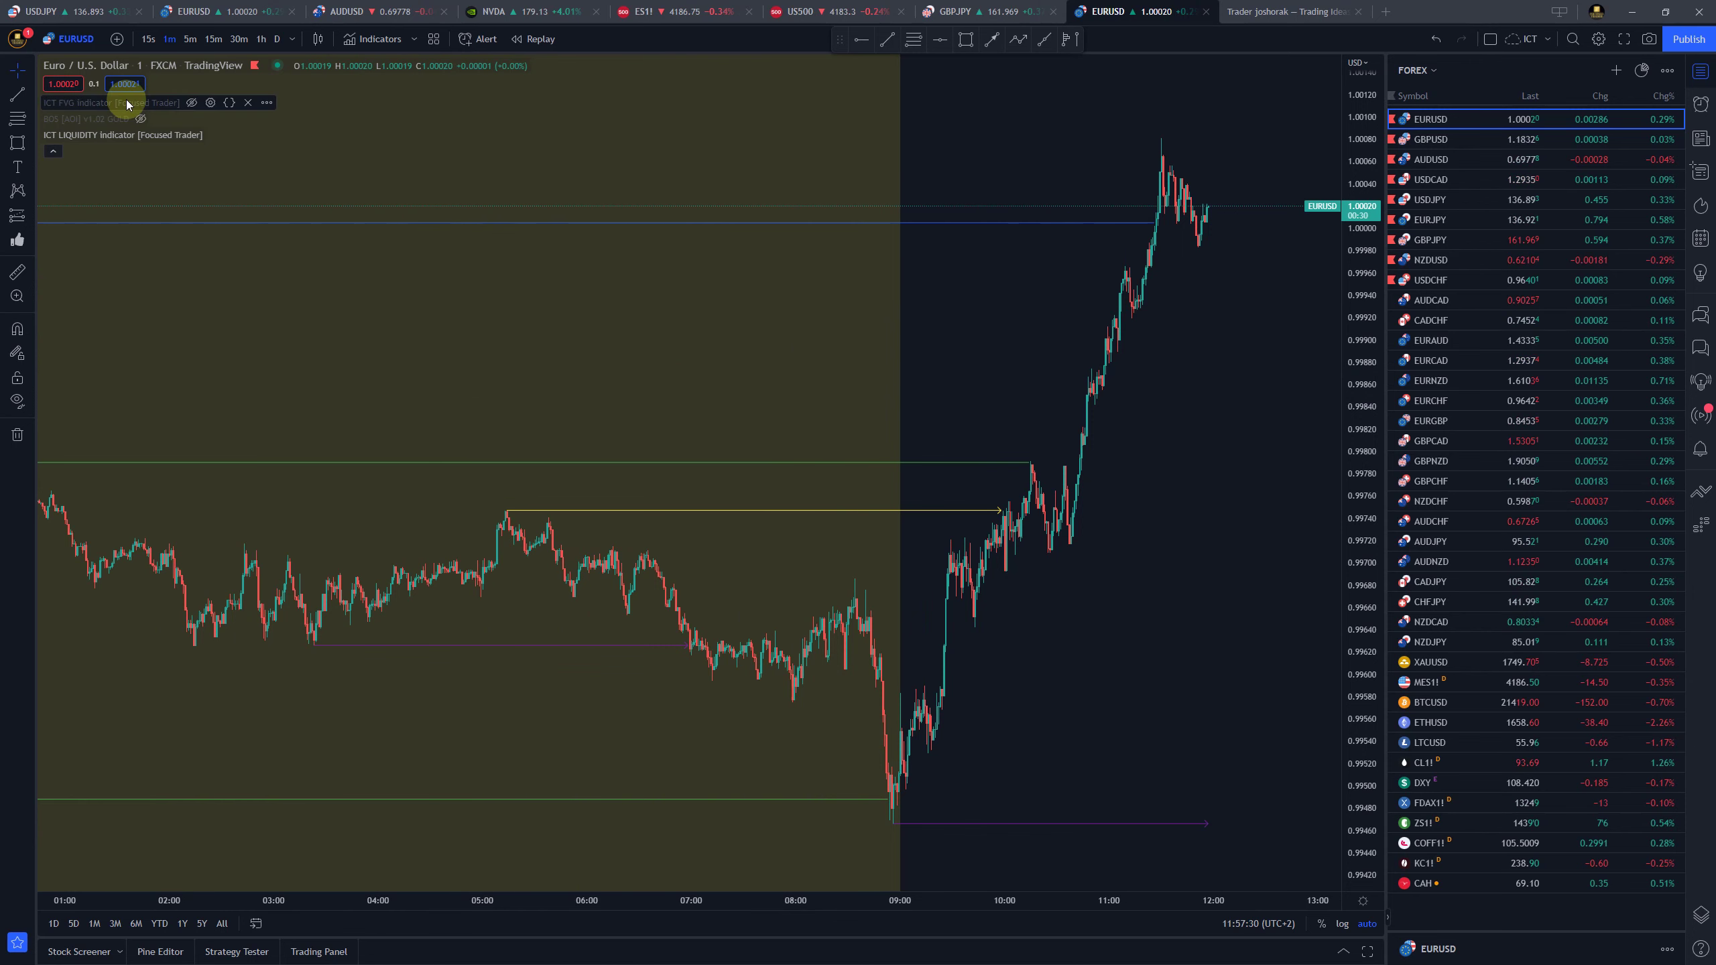
pyautogui.moveTo(140, 138)
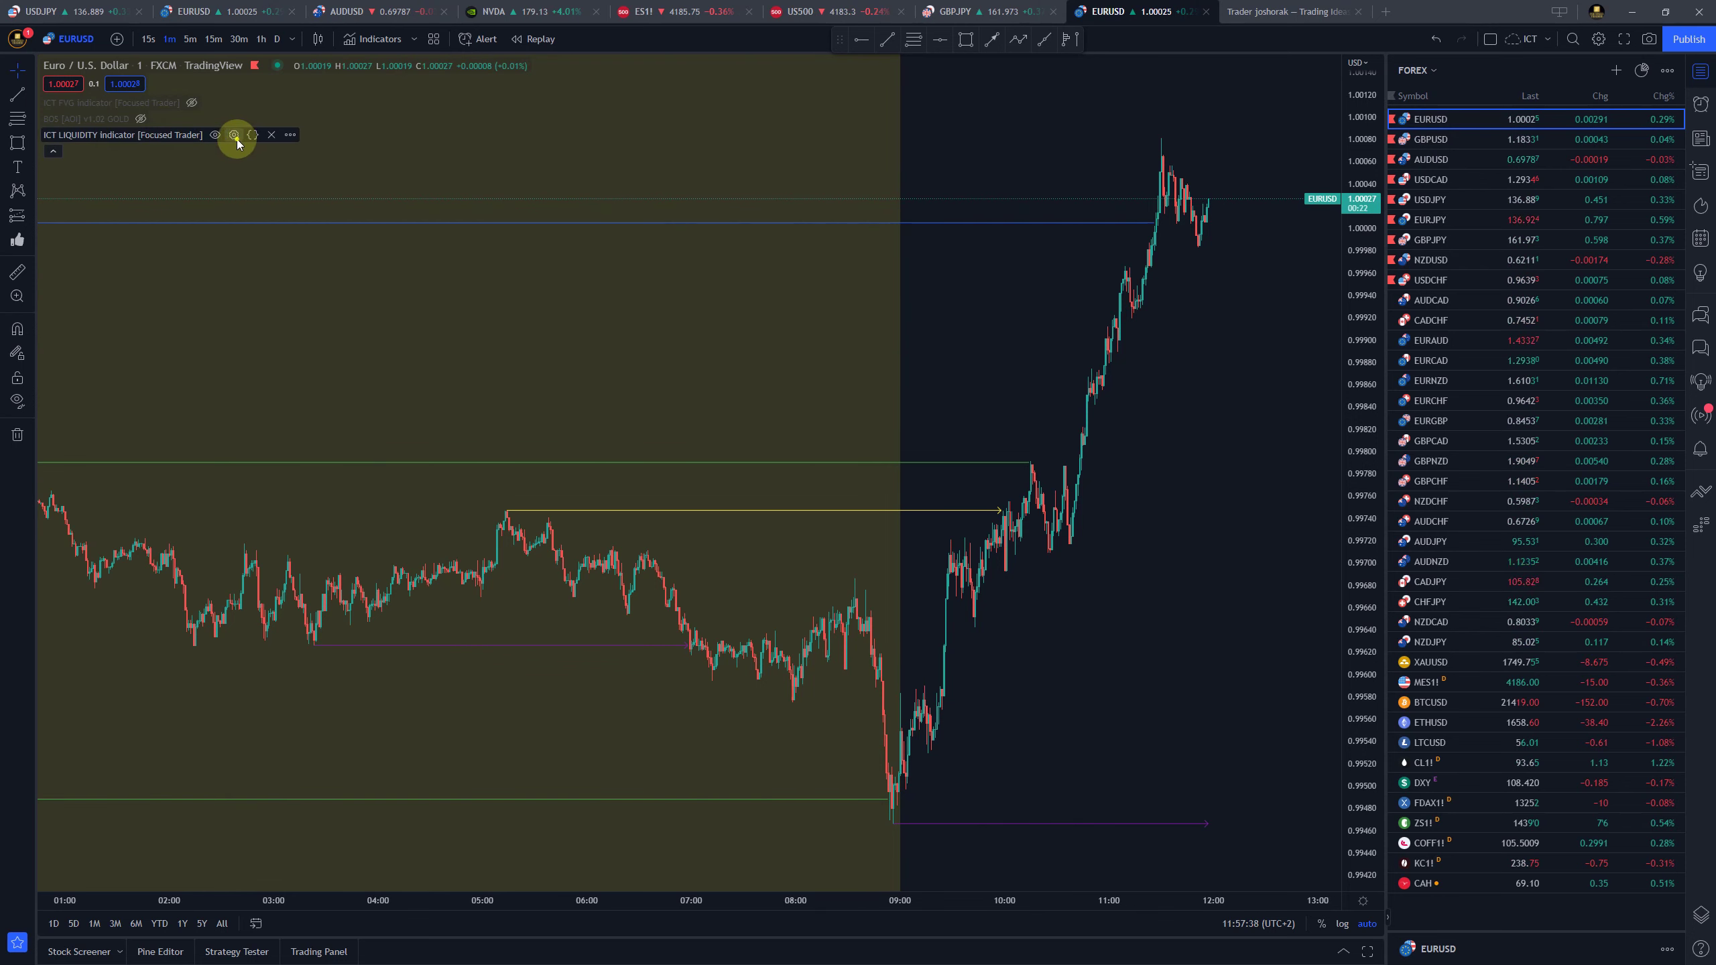
pyautogui.click(234, 136)
# Make the London up arrows and the New York up and down arrows white
pyautogui.click(887, 172)
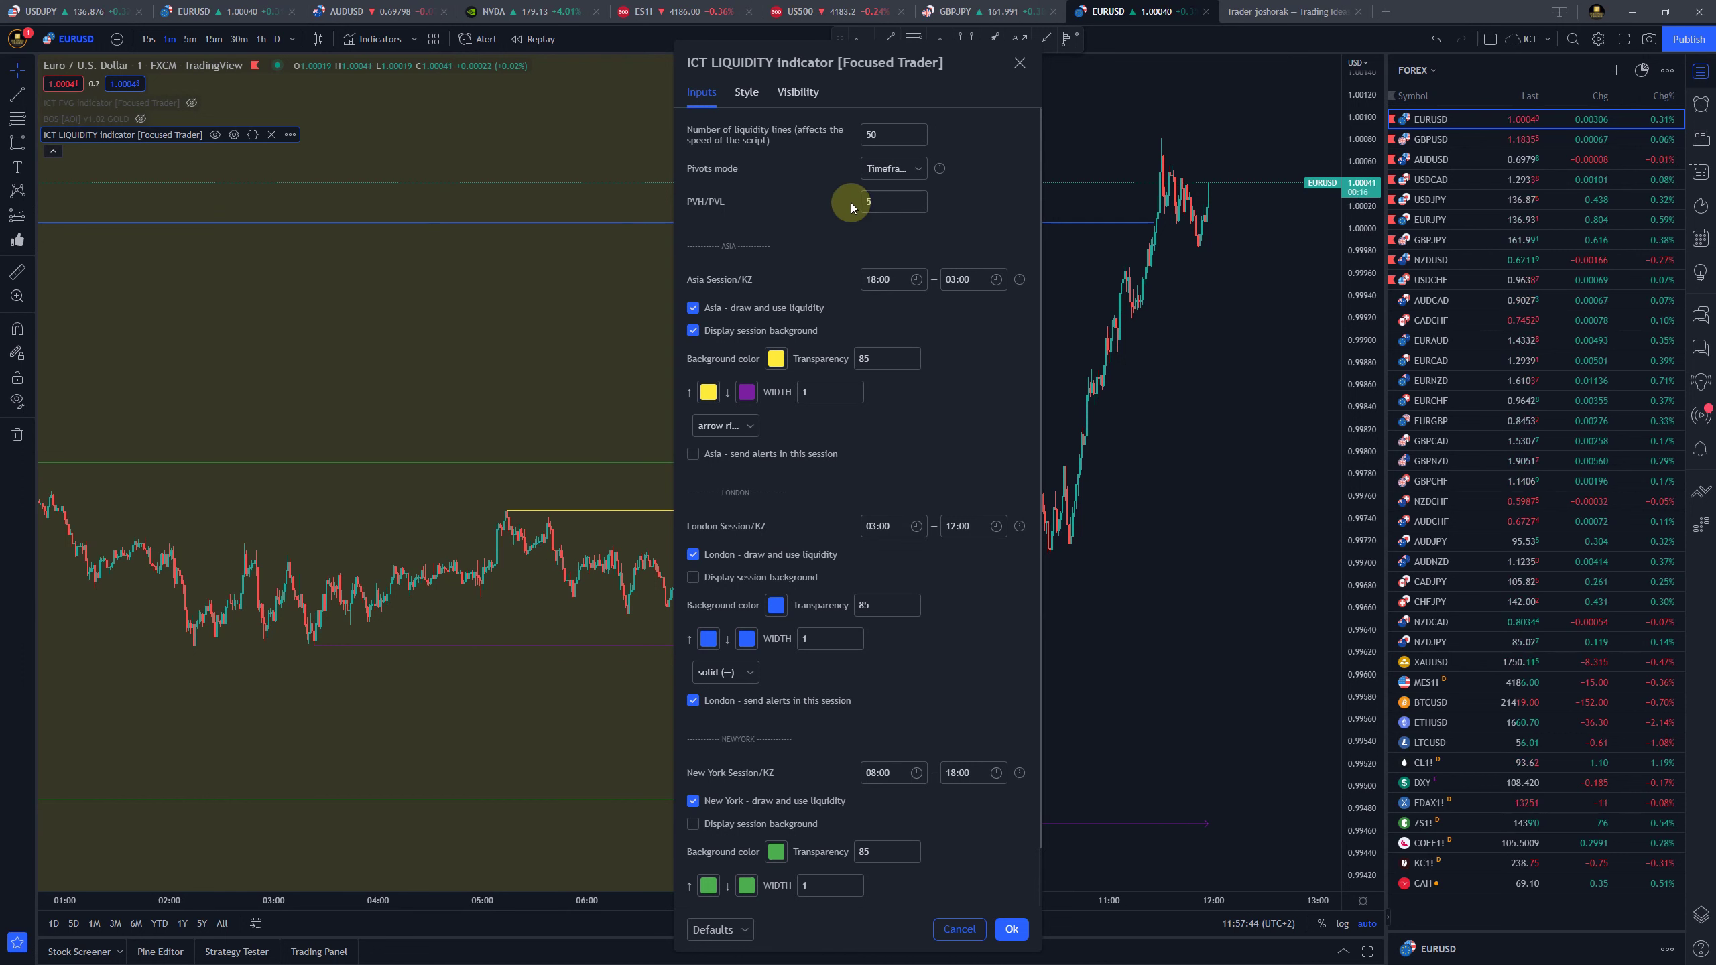
pyautogui.click(713, 394)
pyautogui.click(755, 394)
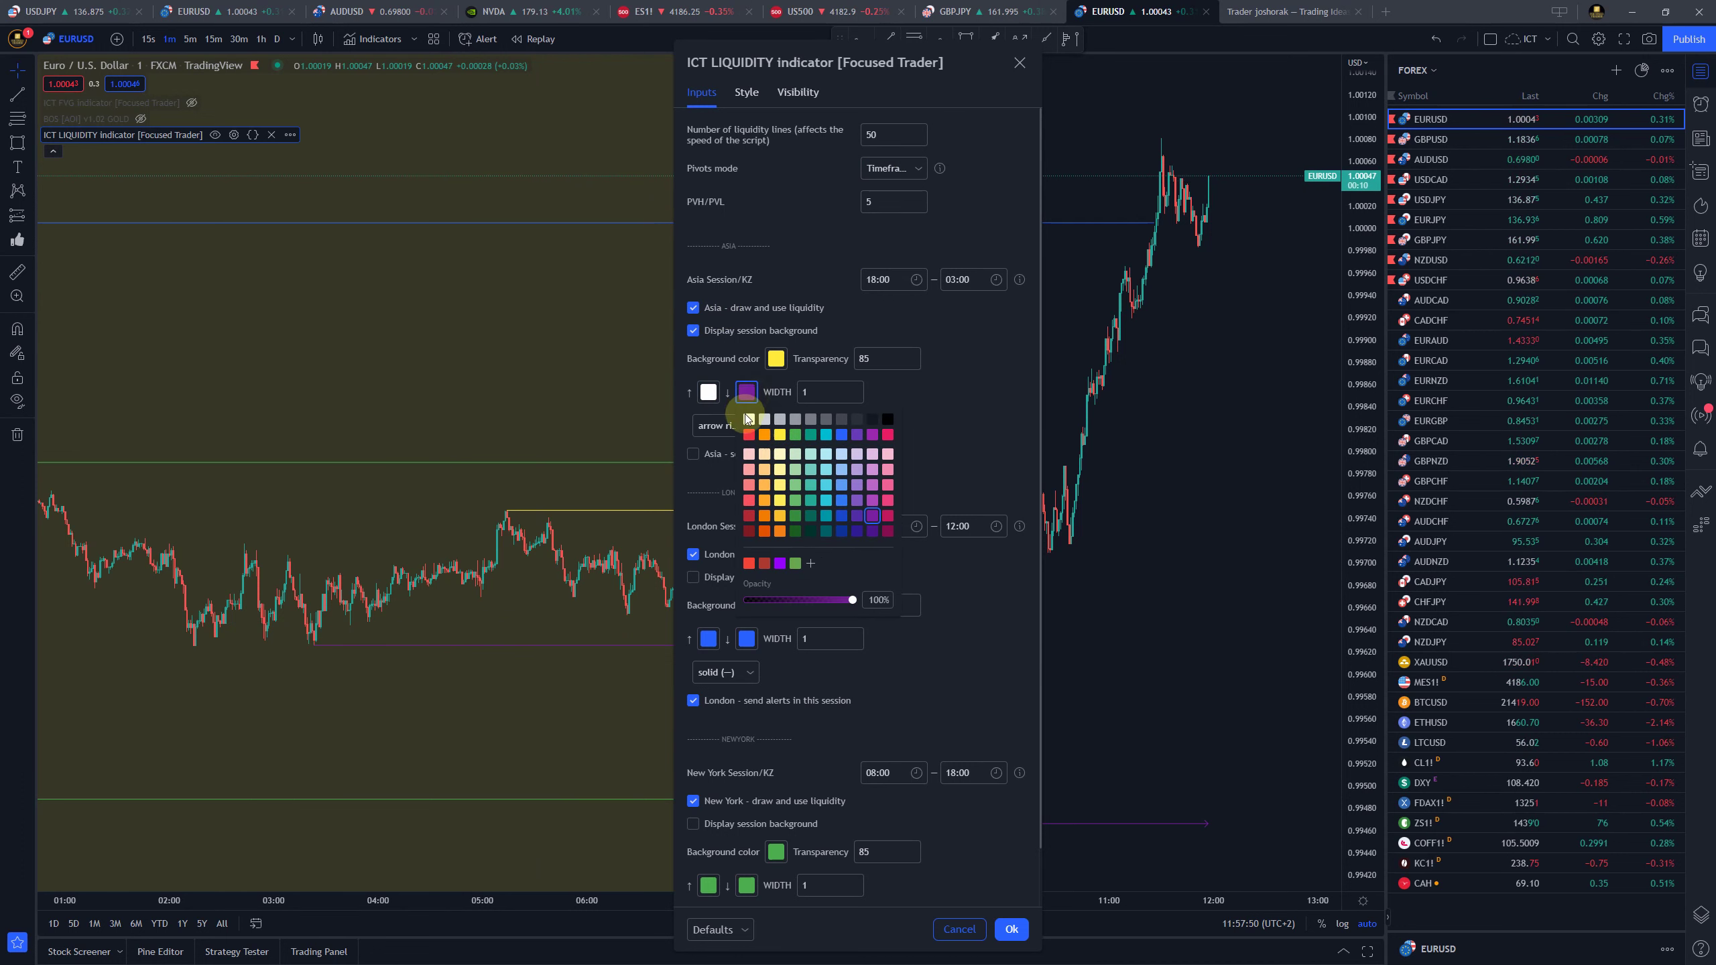
pyautogui.click(720, 642)
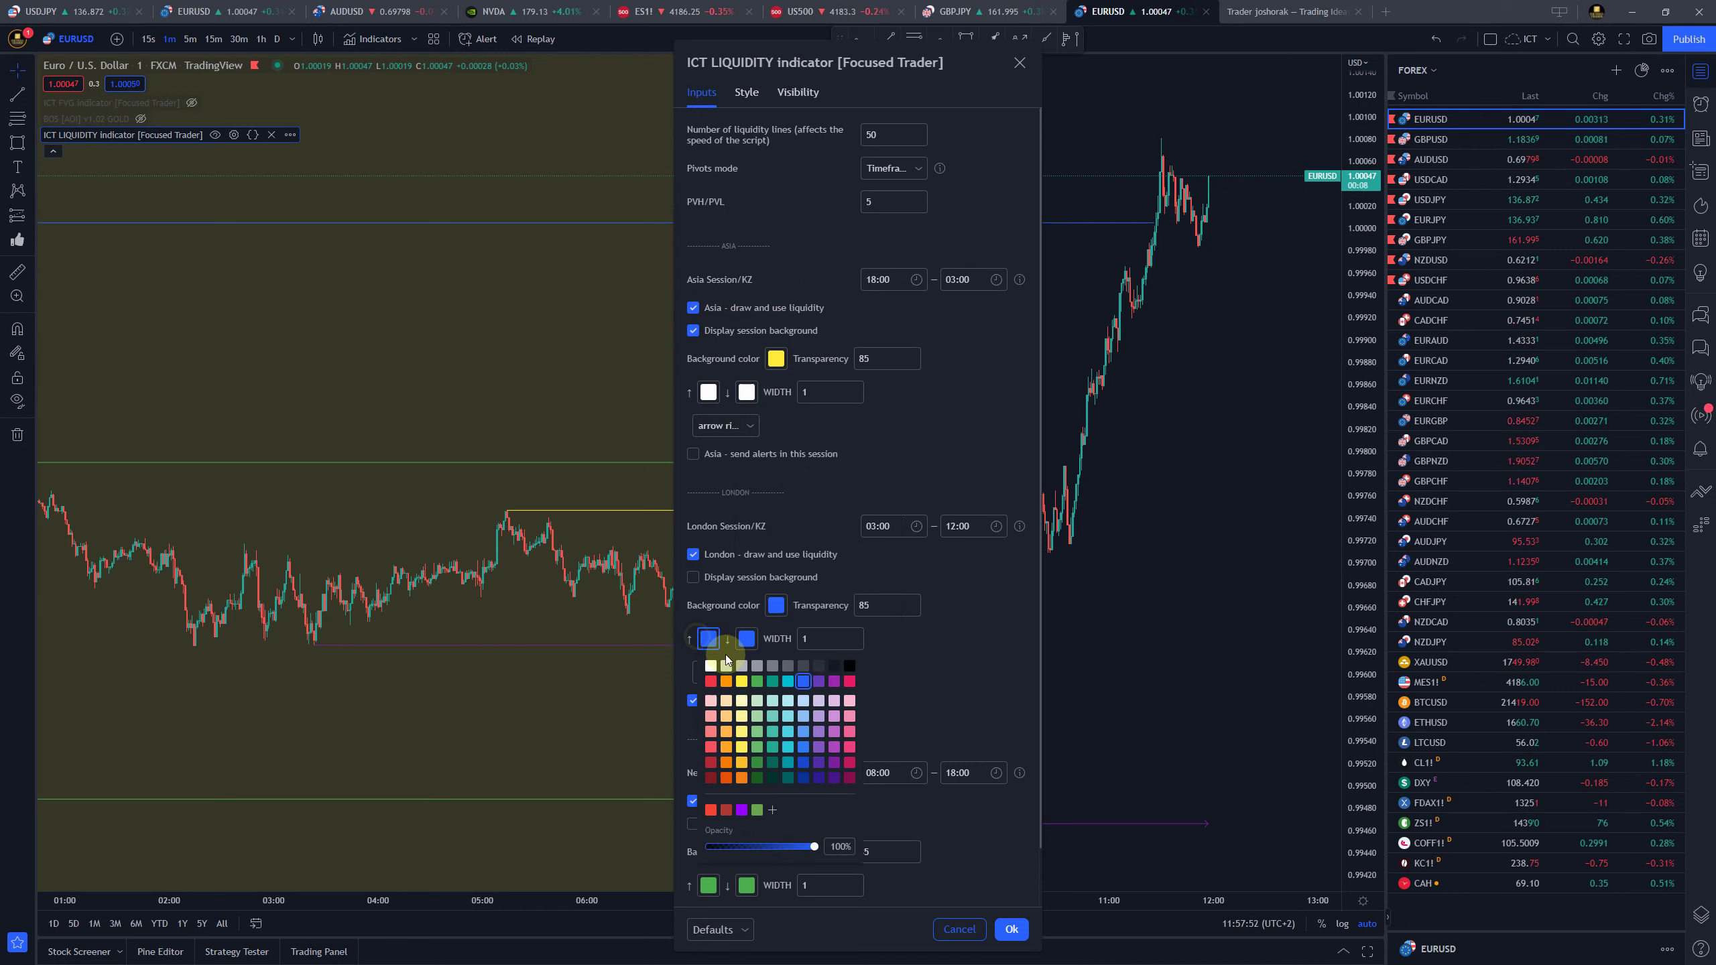
pyautogui.click(709, 667)
pyautogui.click(746, 646)
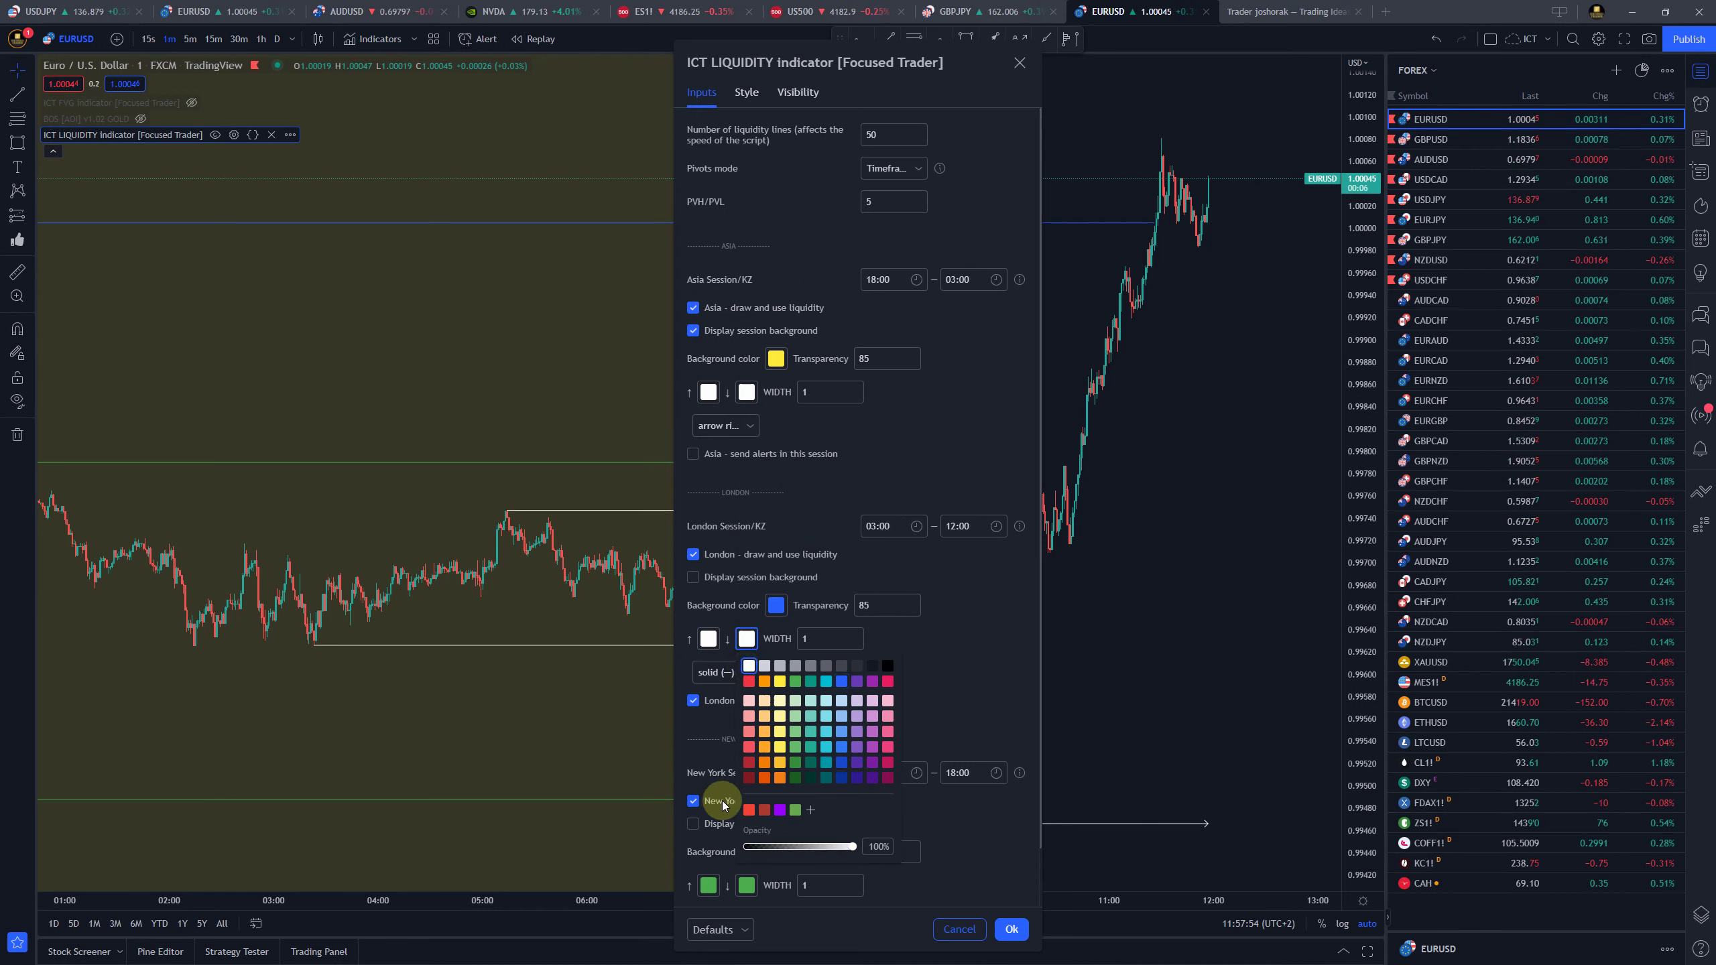
pyautogui.click(710, 886)
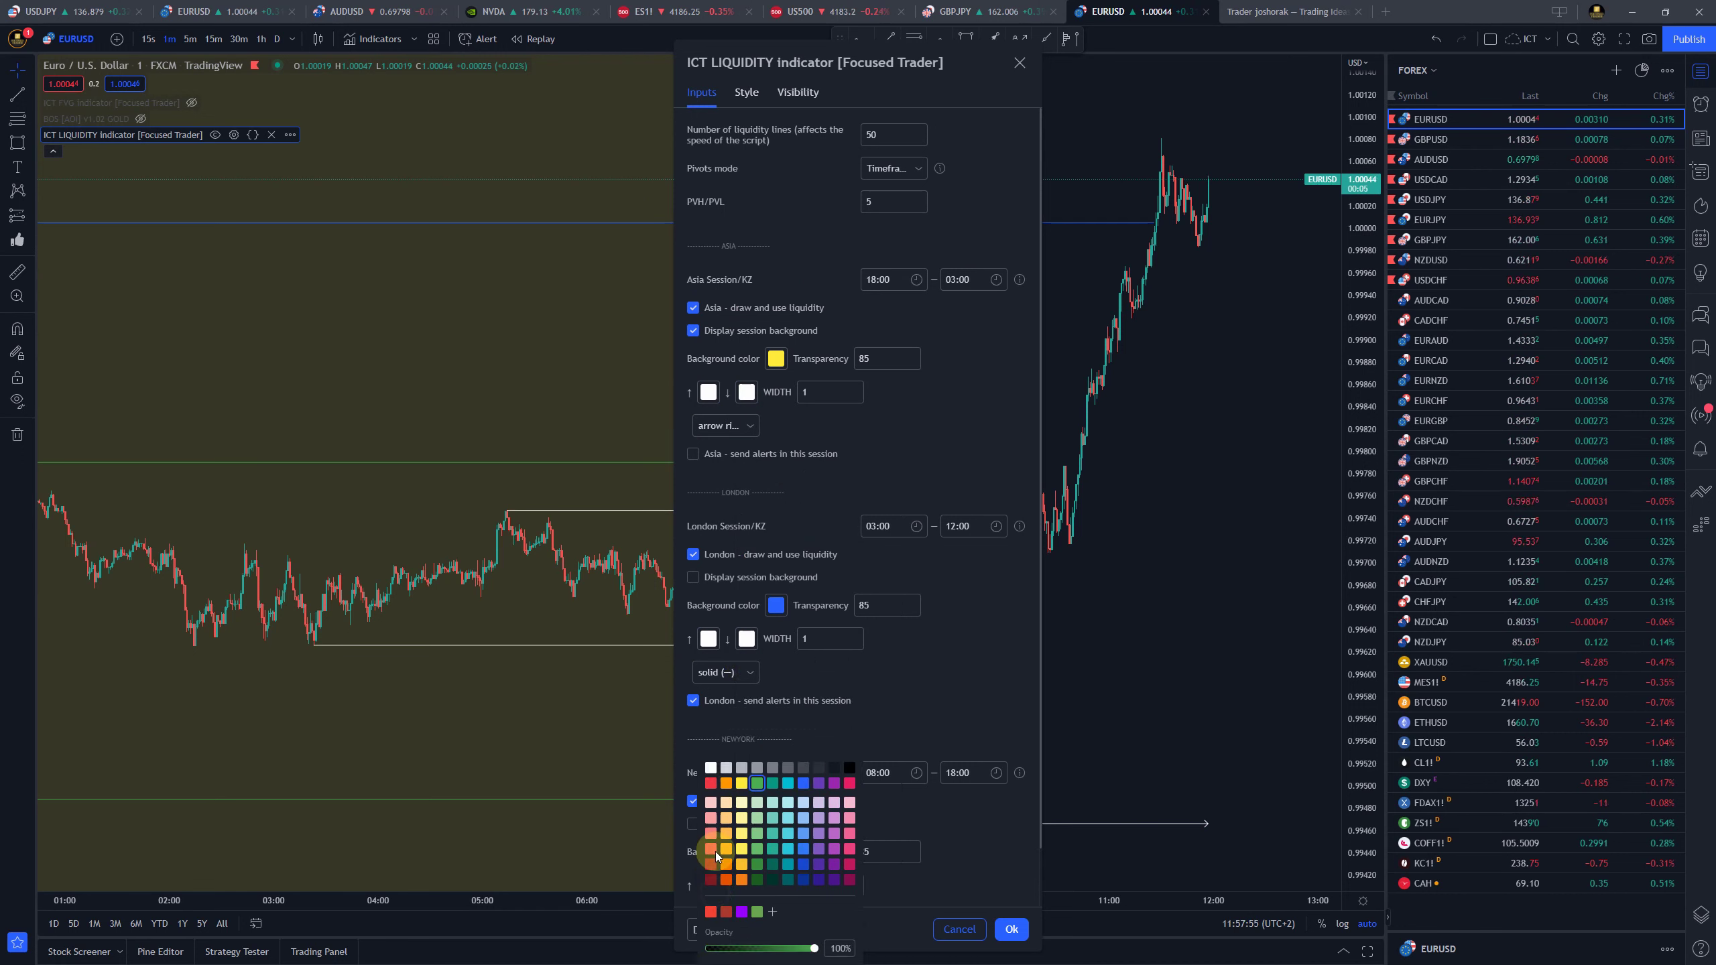
pyautogui.click(711, 768)
pyautogui.click(746, 885)
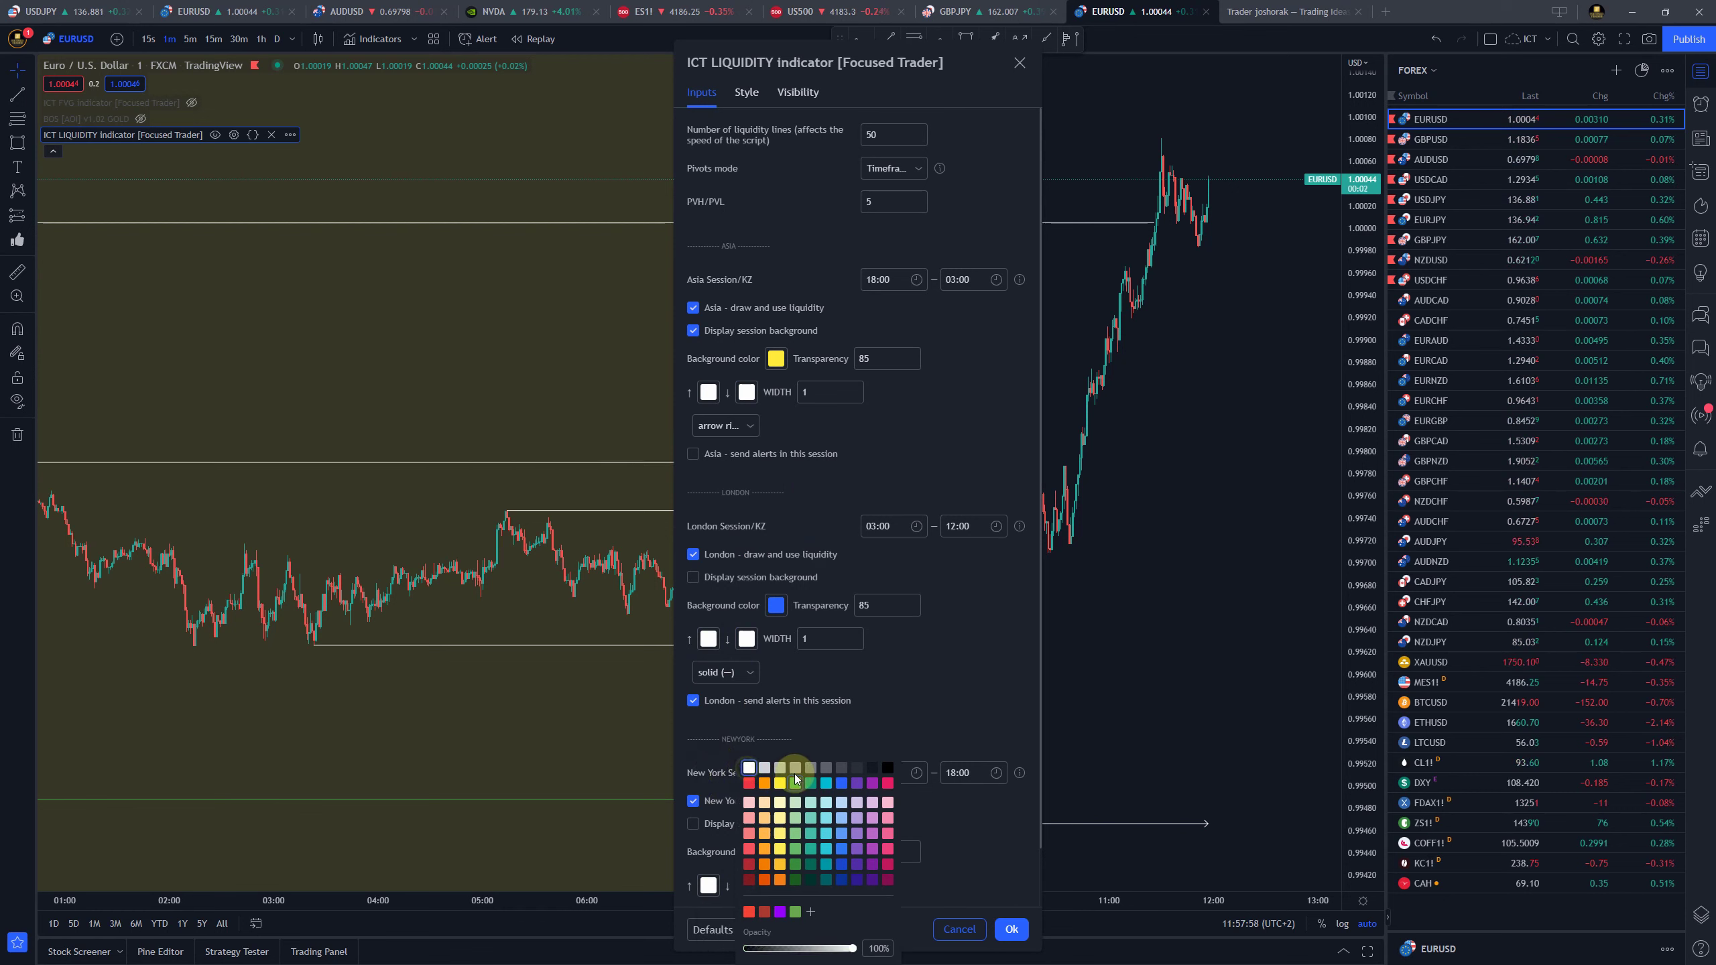
pyautogui.click(906, 703)
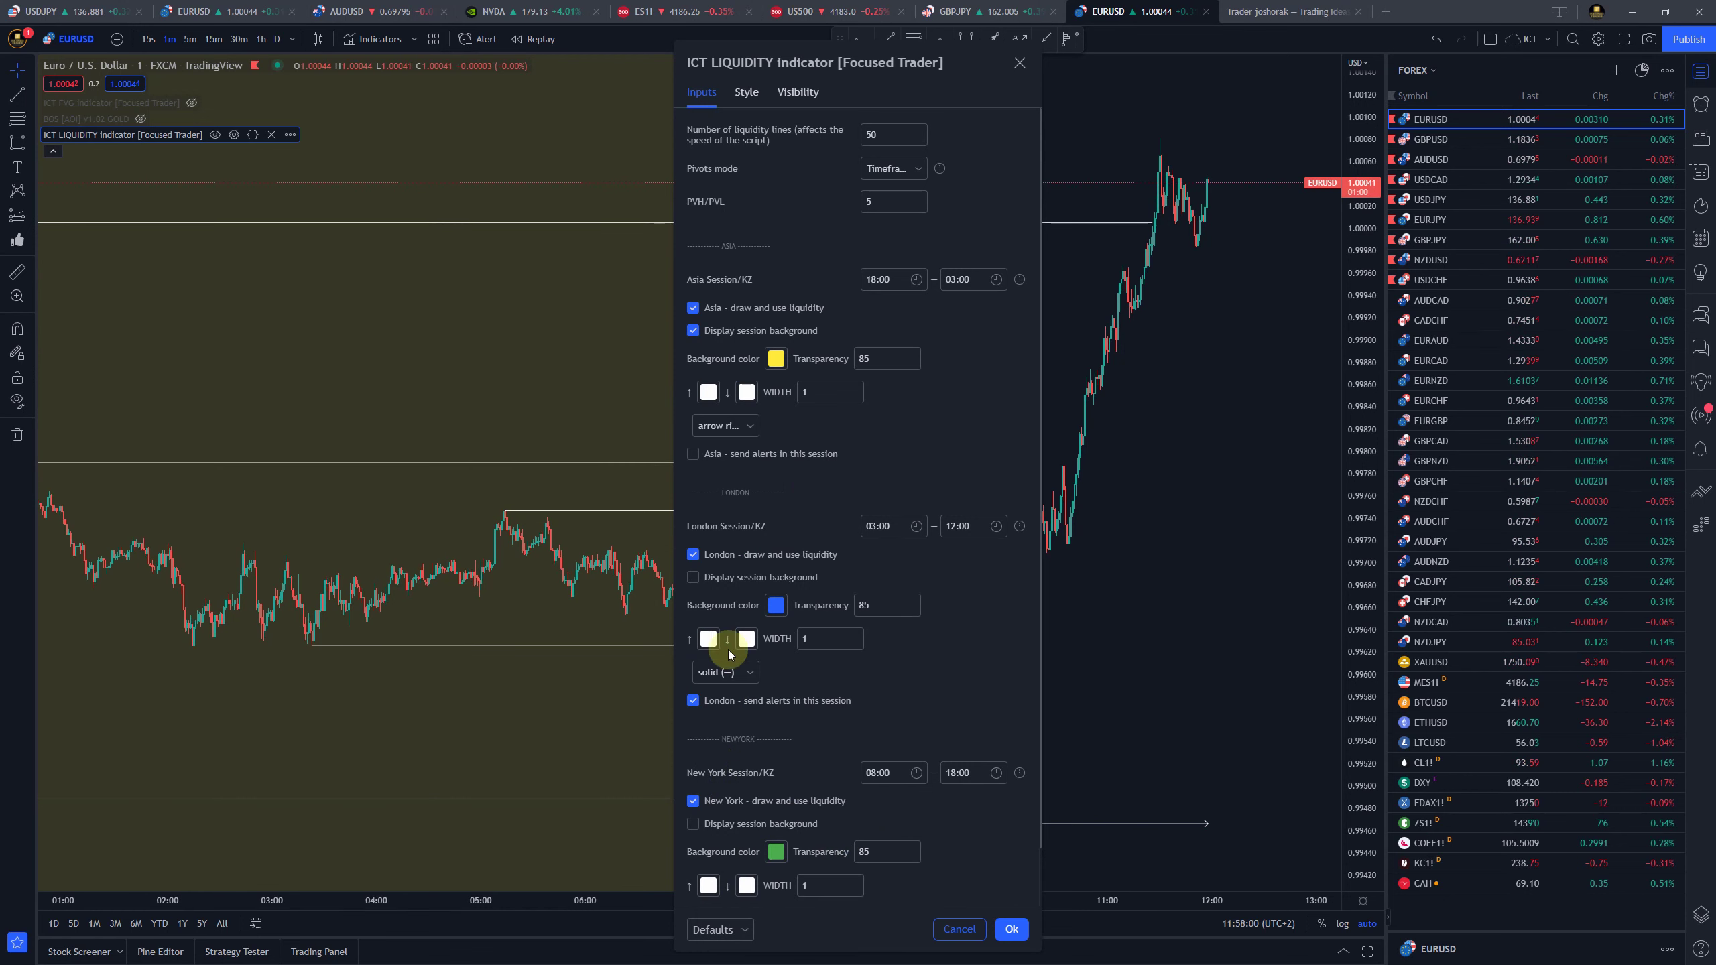
# Switch the London and New York line styles to arrow right and apply the settings
pyautogui.click(725, 672)
pyautogui.click(743, 788)
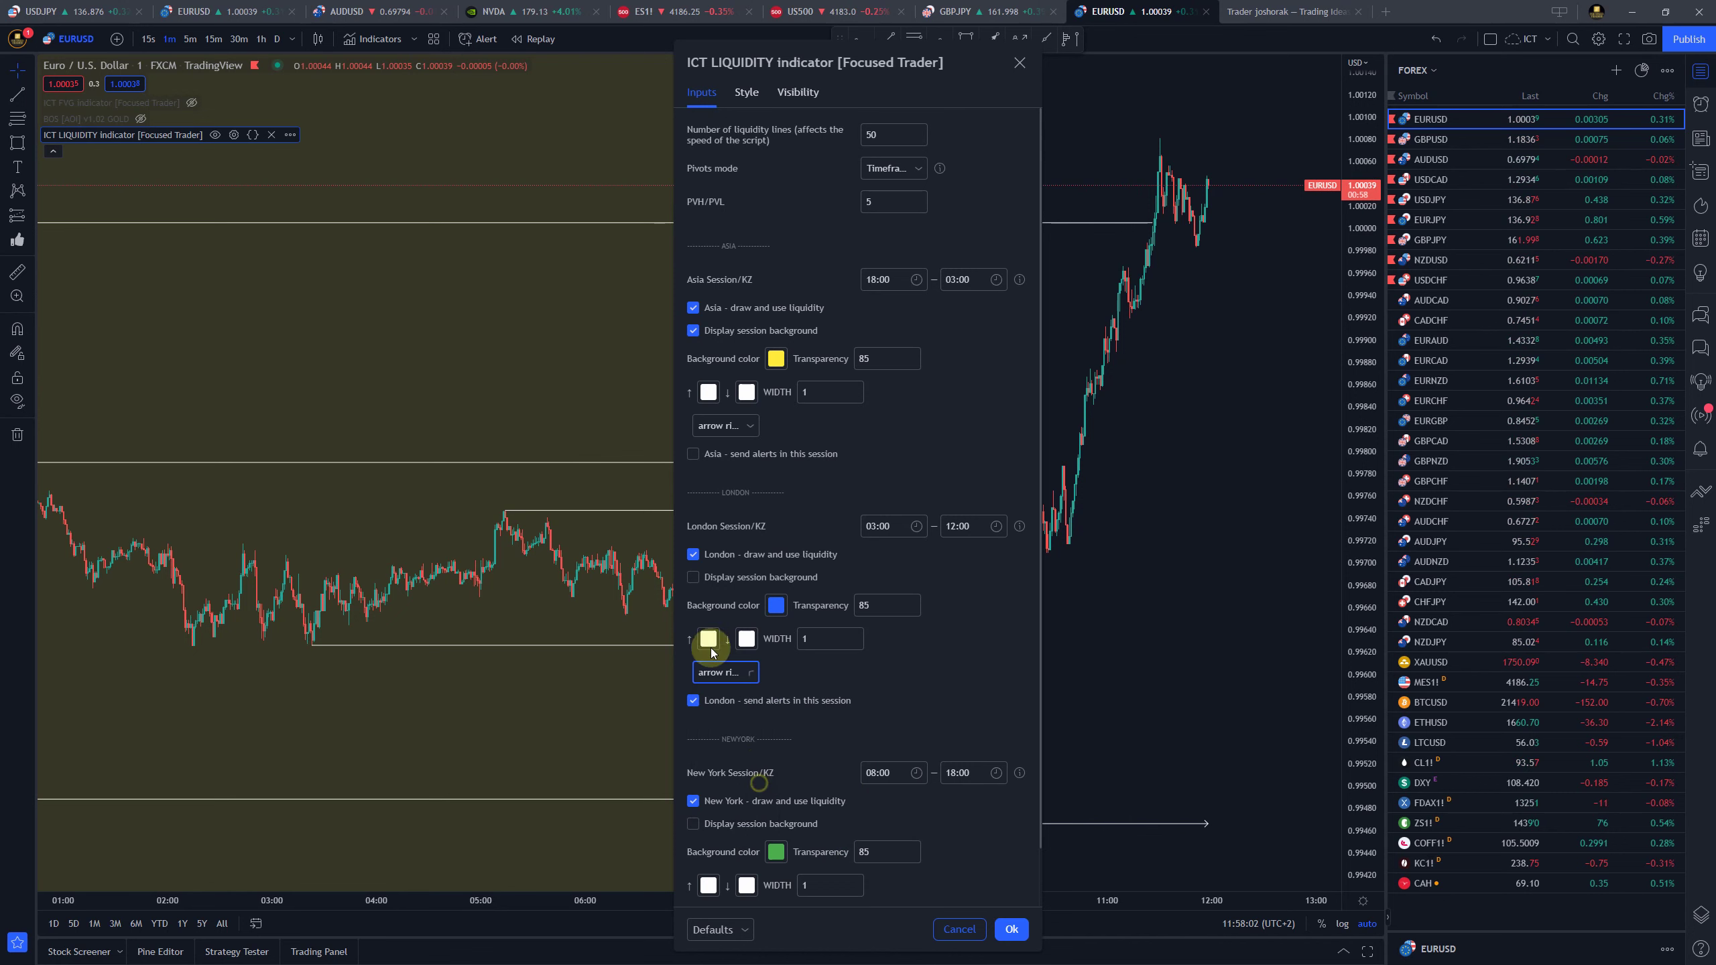
pyautogui.scroll(-1, 780, 853)
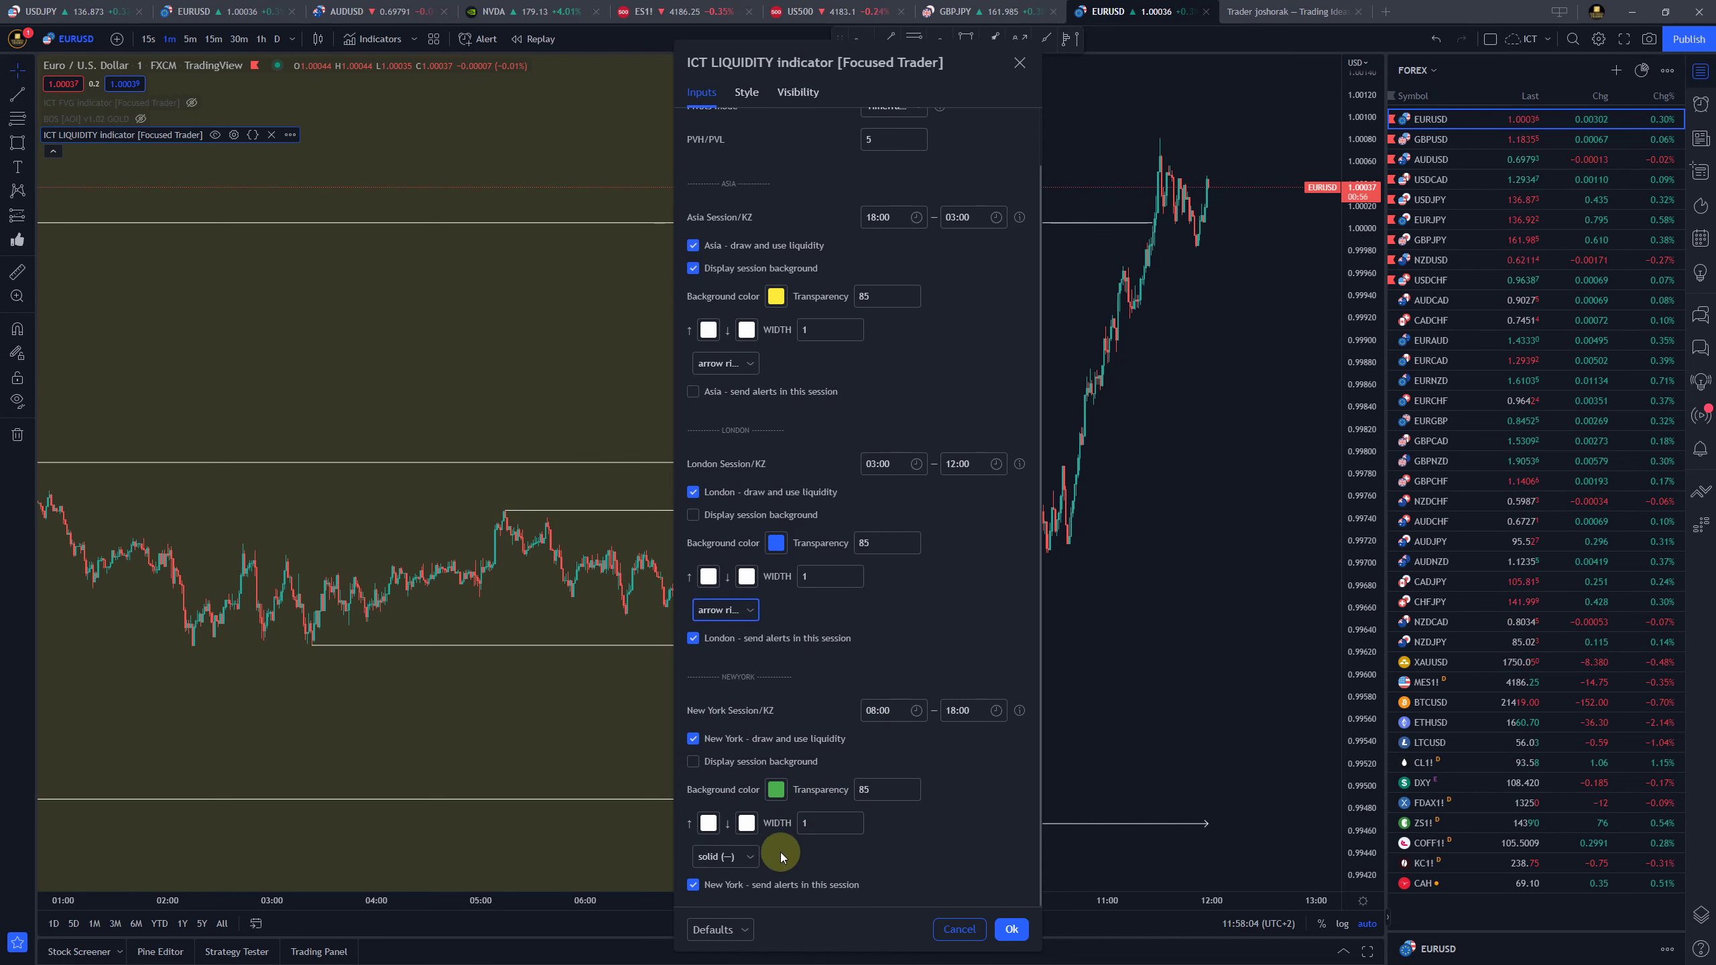
pyautogui.click(739, 859)
pyautogui.click(755, 932)
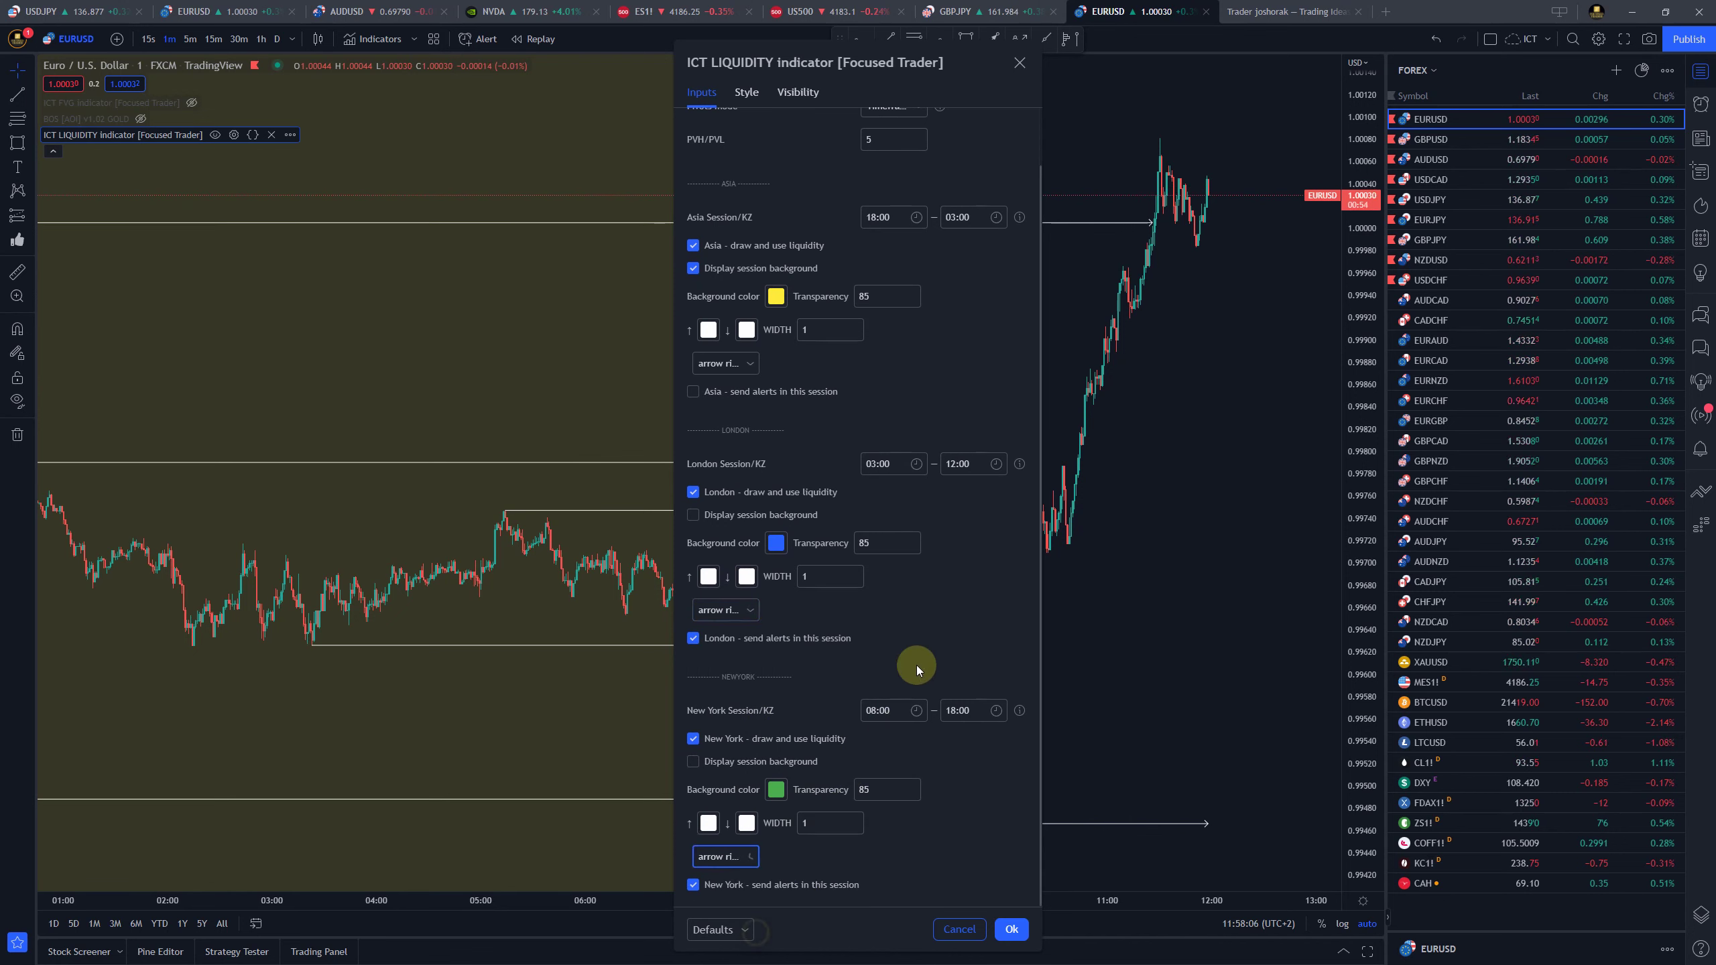
pyautogui.click(945, 607)
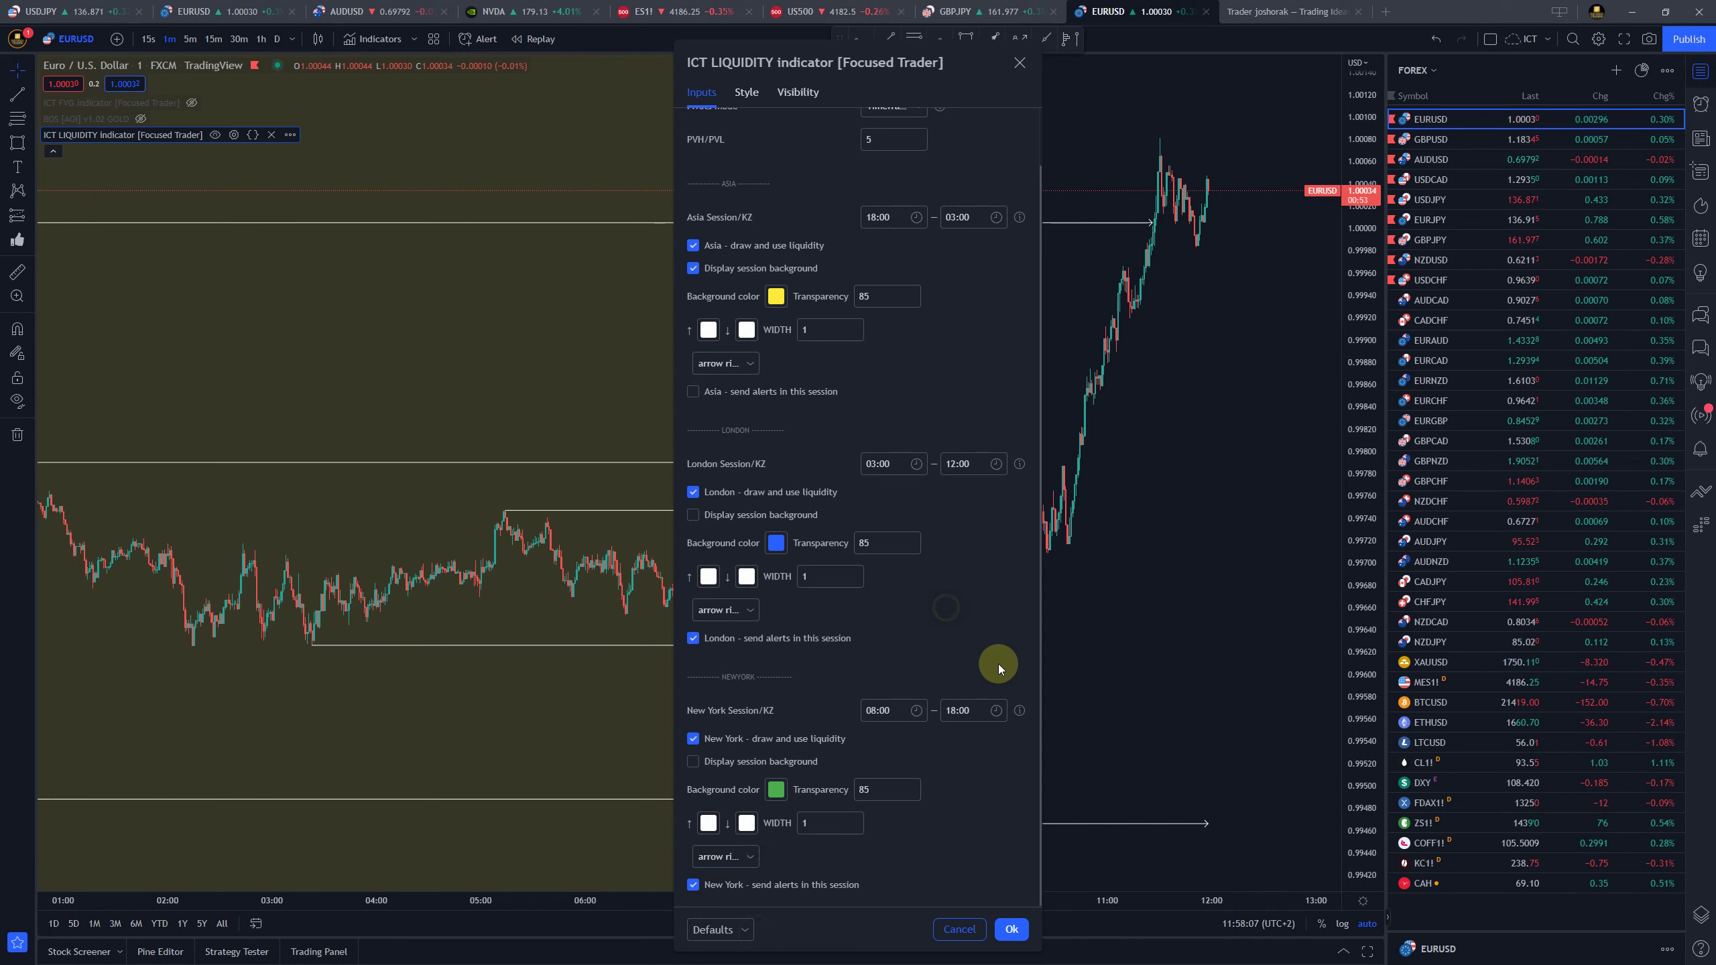
pyautogui.click(1010, 936)
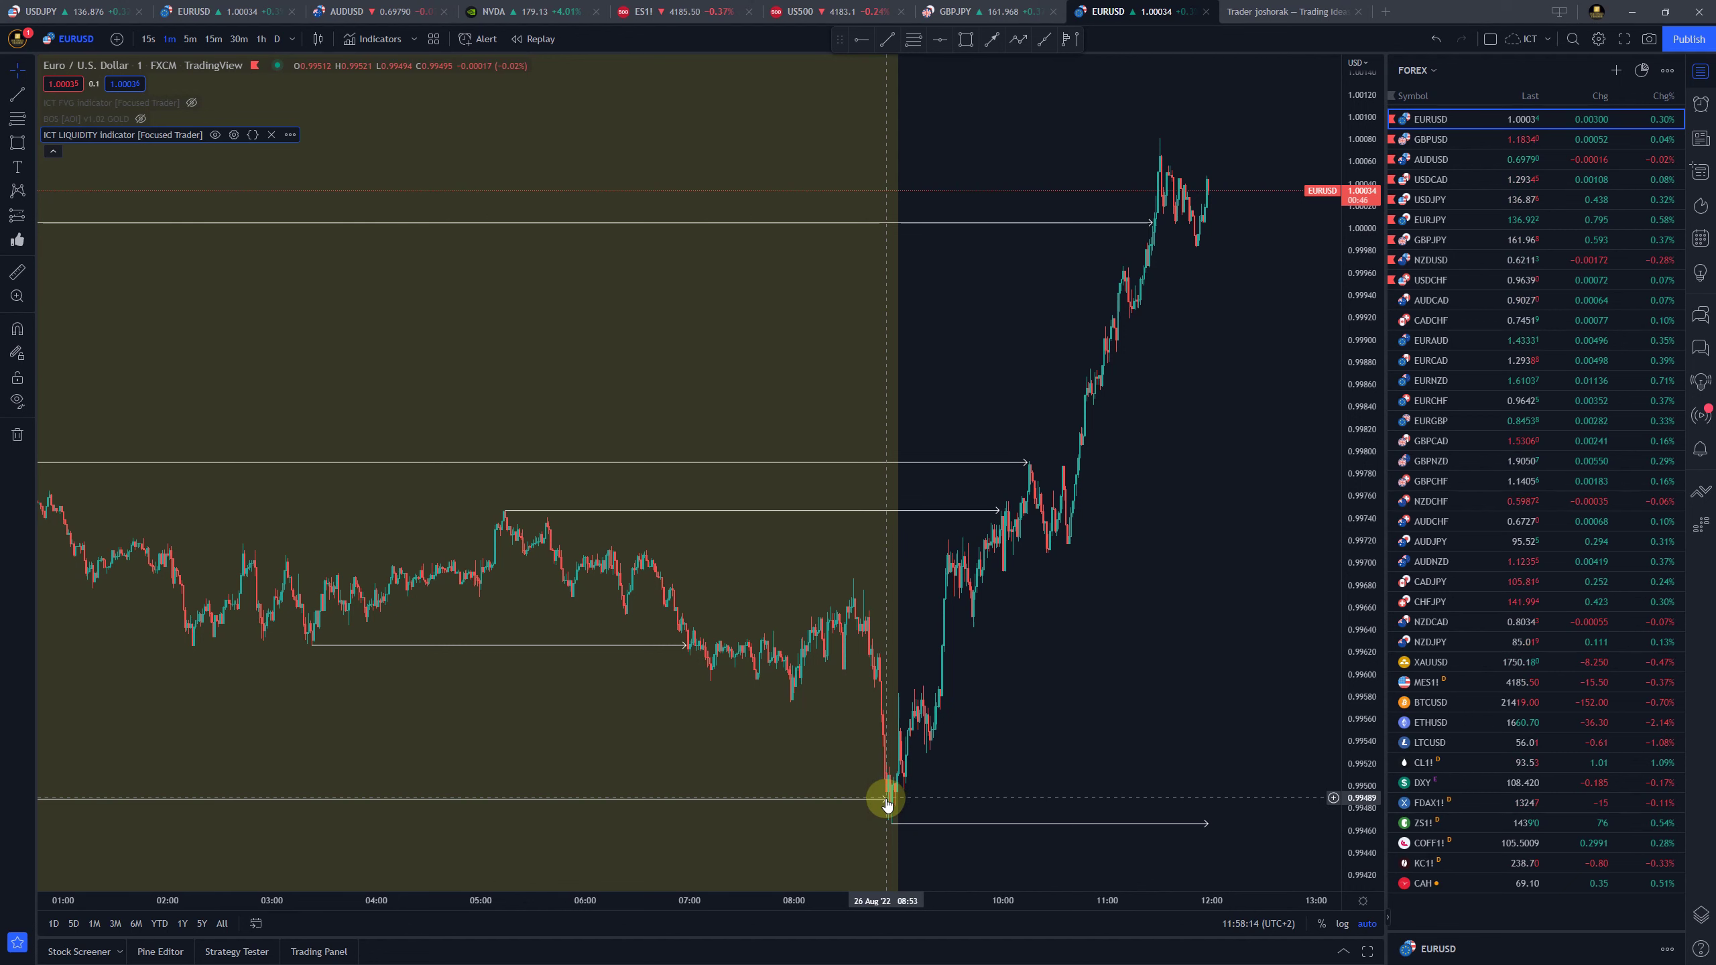
pyautogui.scroll(2, 891, 788)
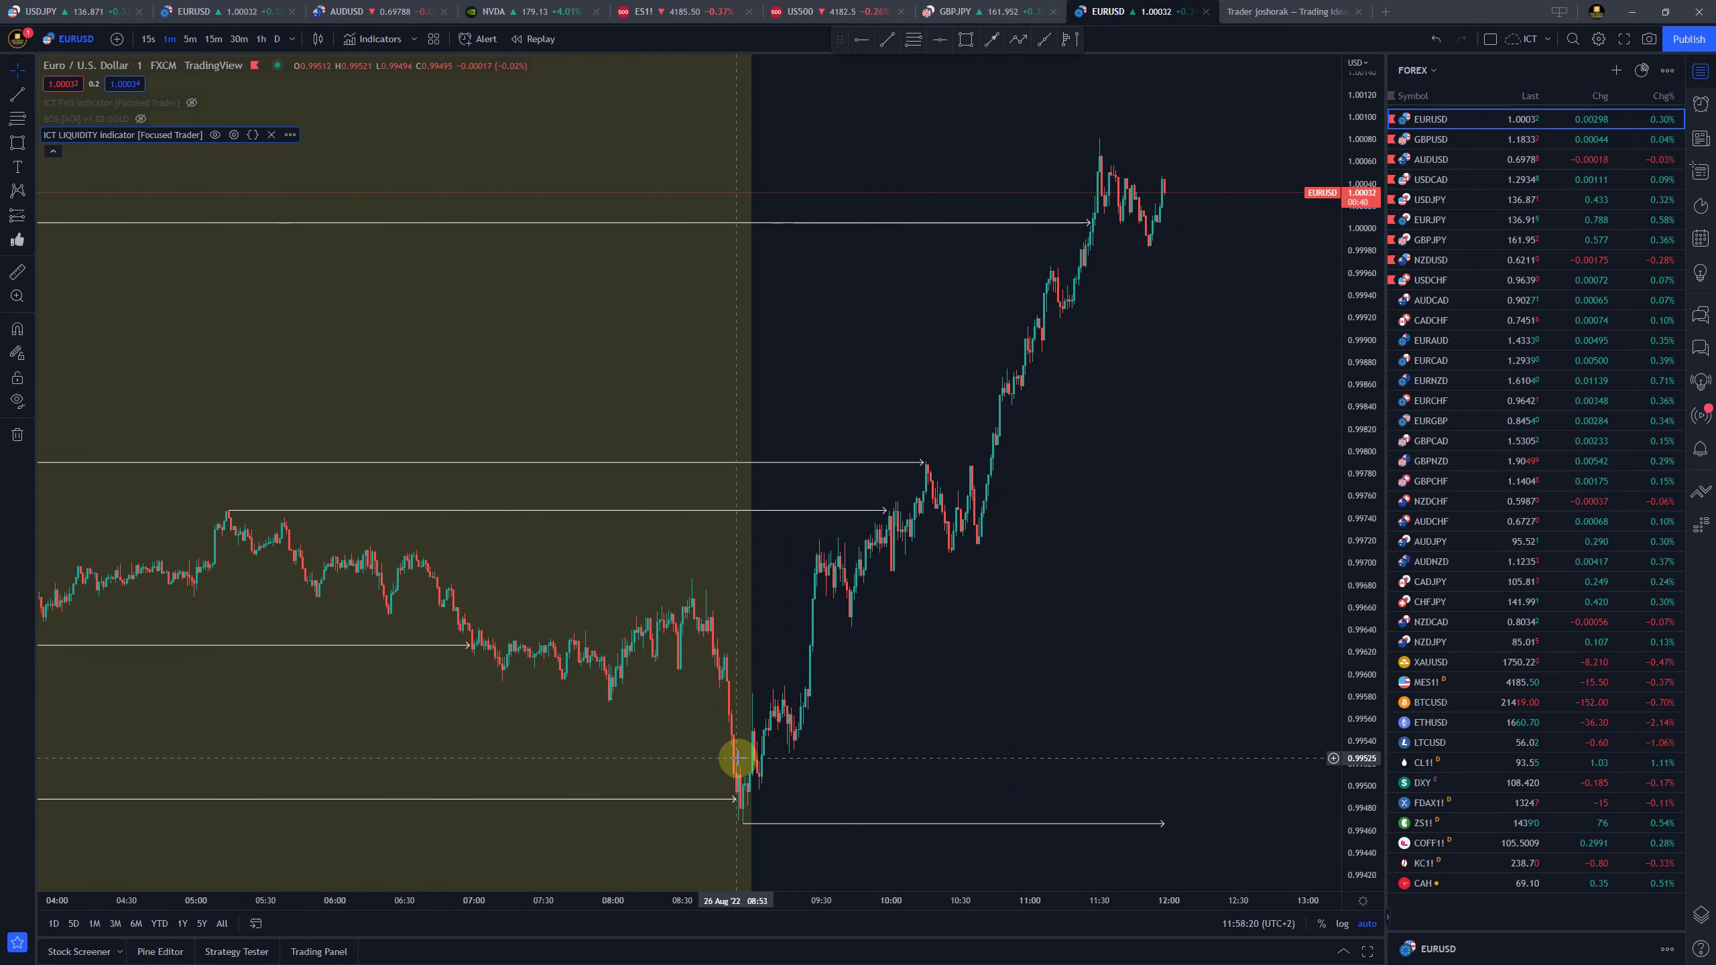
# Unhide the BOS indicator and zoom in on the 06:00–10:30 EURUSD sell-off and Entry boxes
pyautogui.click(141, 118)
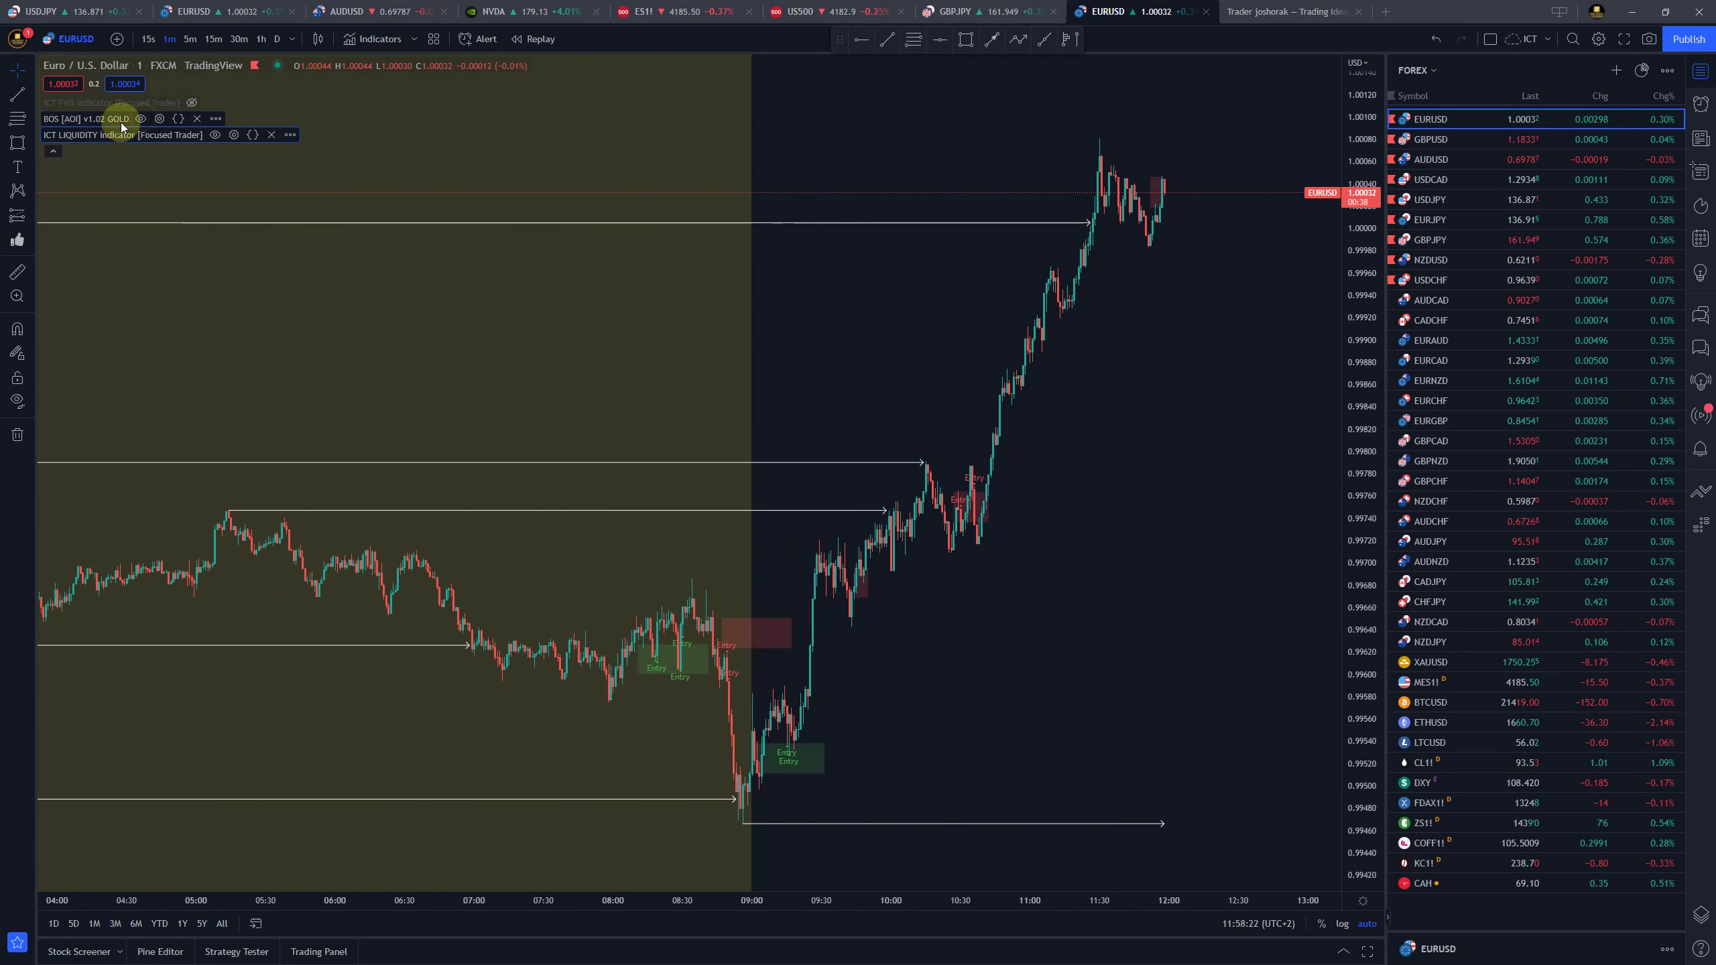
pyautogui.moveTo(844, 586); pyautogui.dragTo(432, 361)
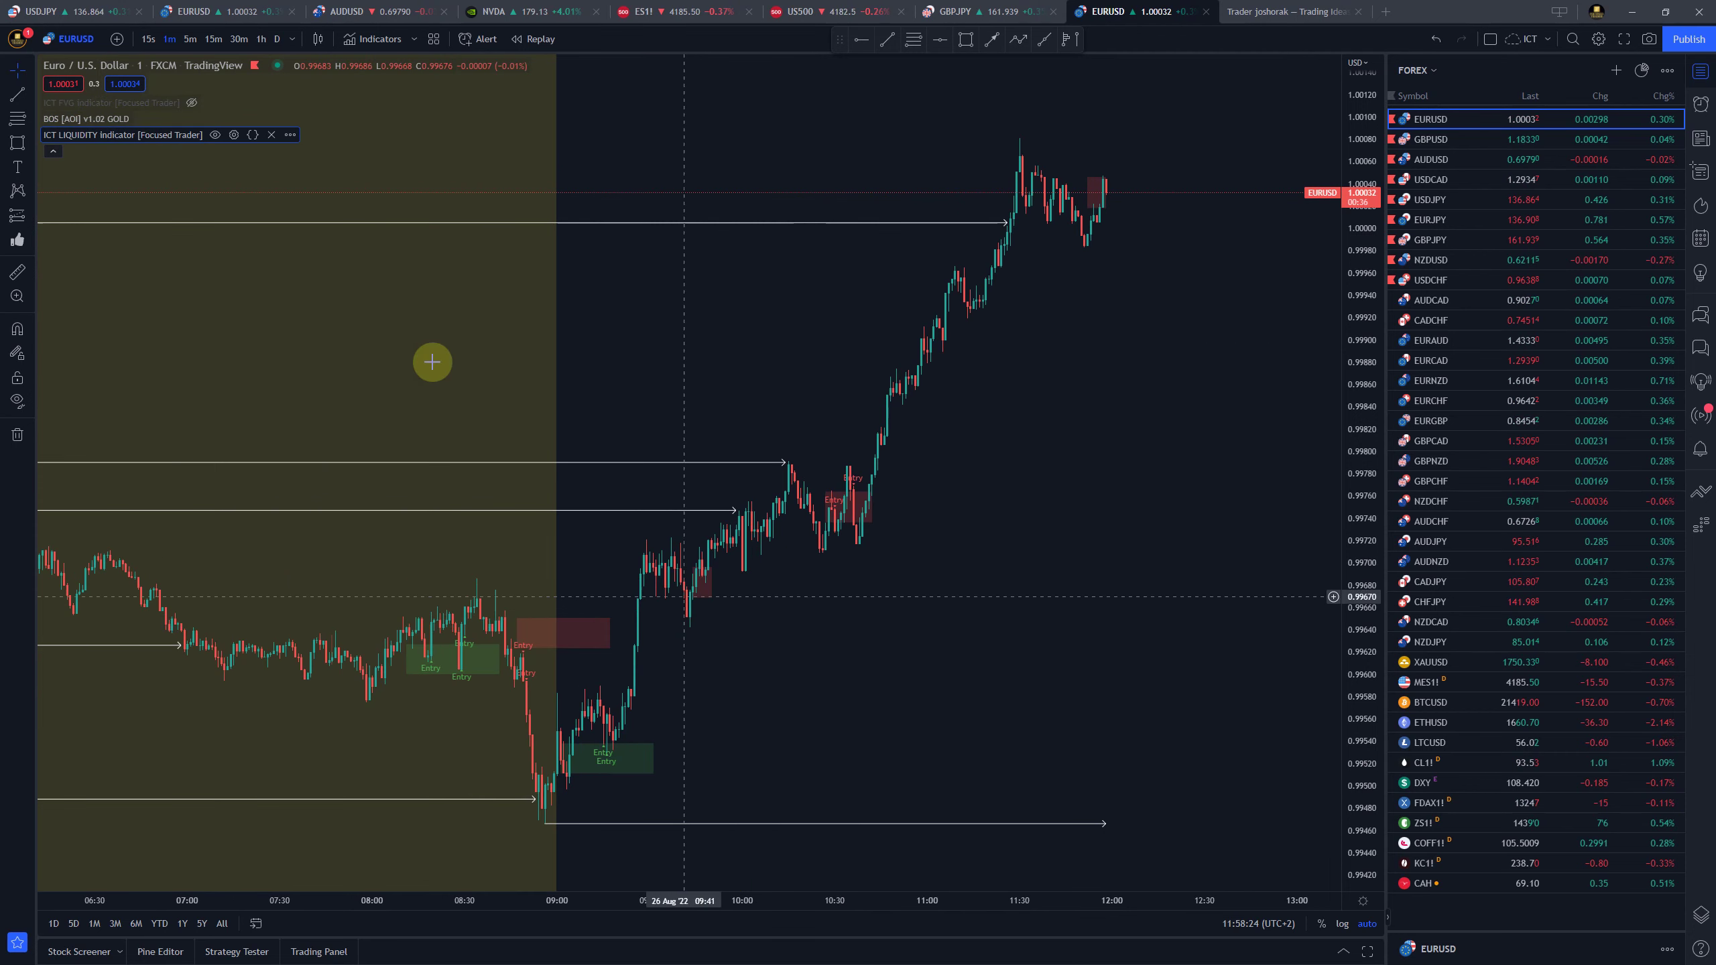
pyautogui.scroll(3, 548, 705)
pyautogui.moveTo(422, 697); pyautogui.dragTo(1169, 632)
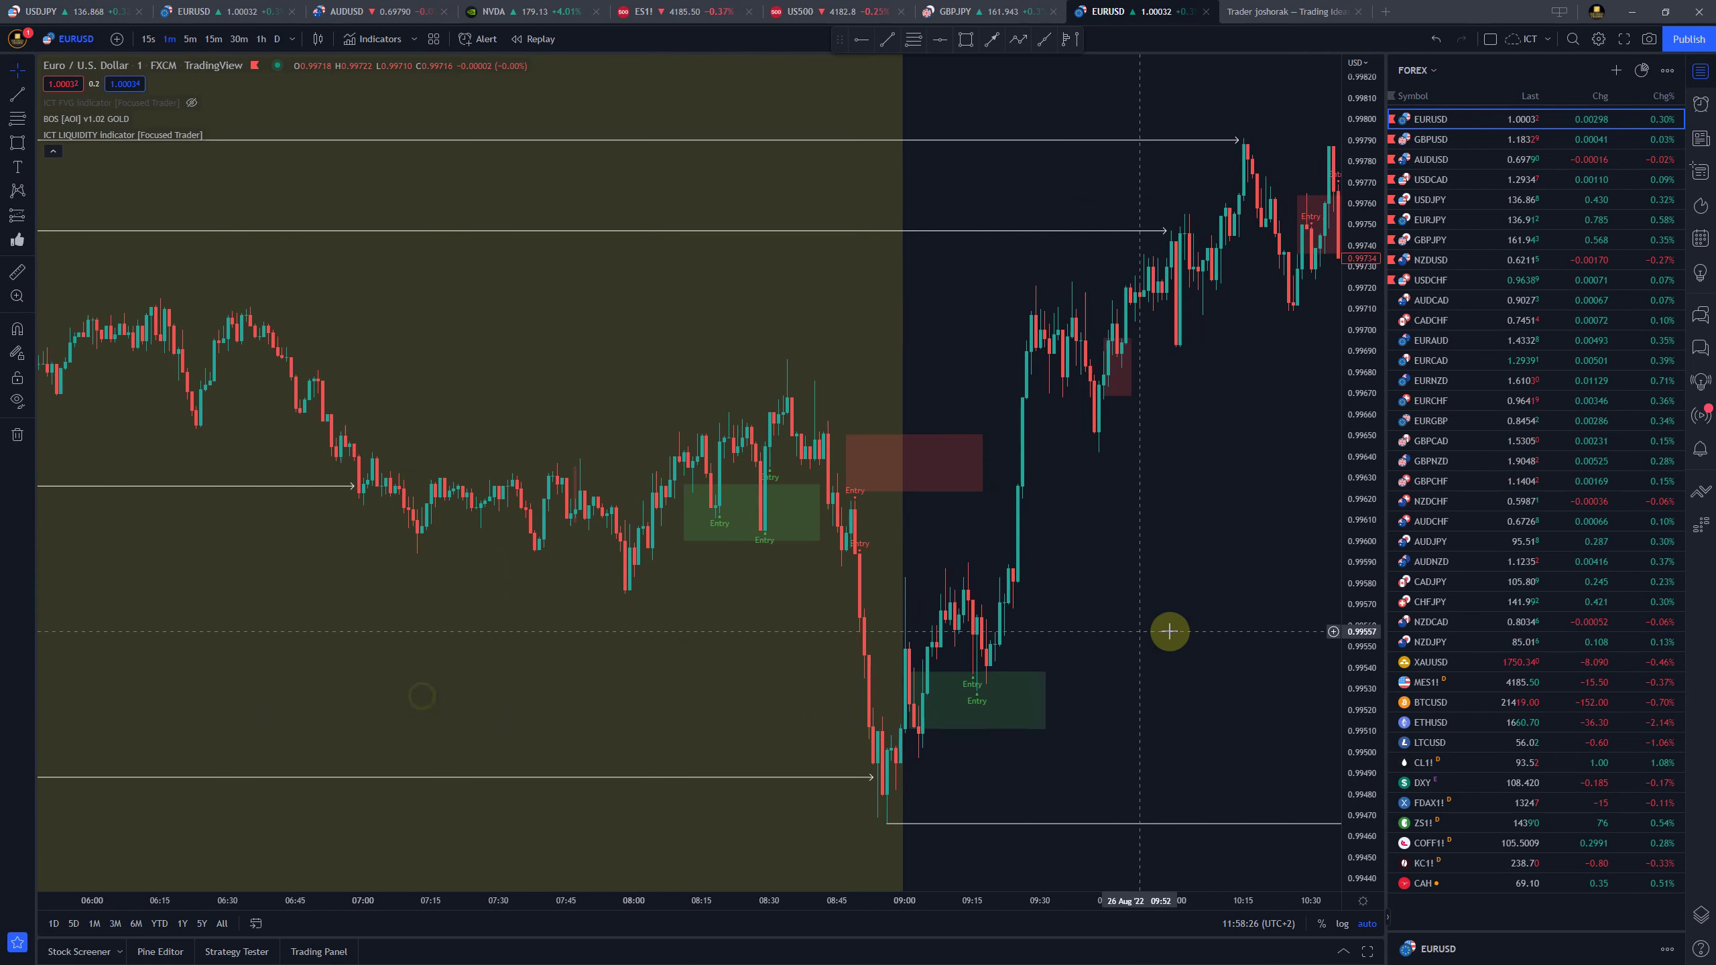
pyautogui.scroll(3, 784, 705)
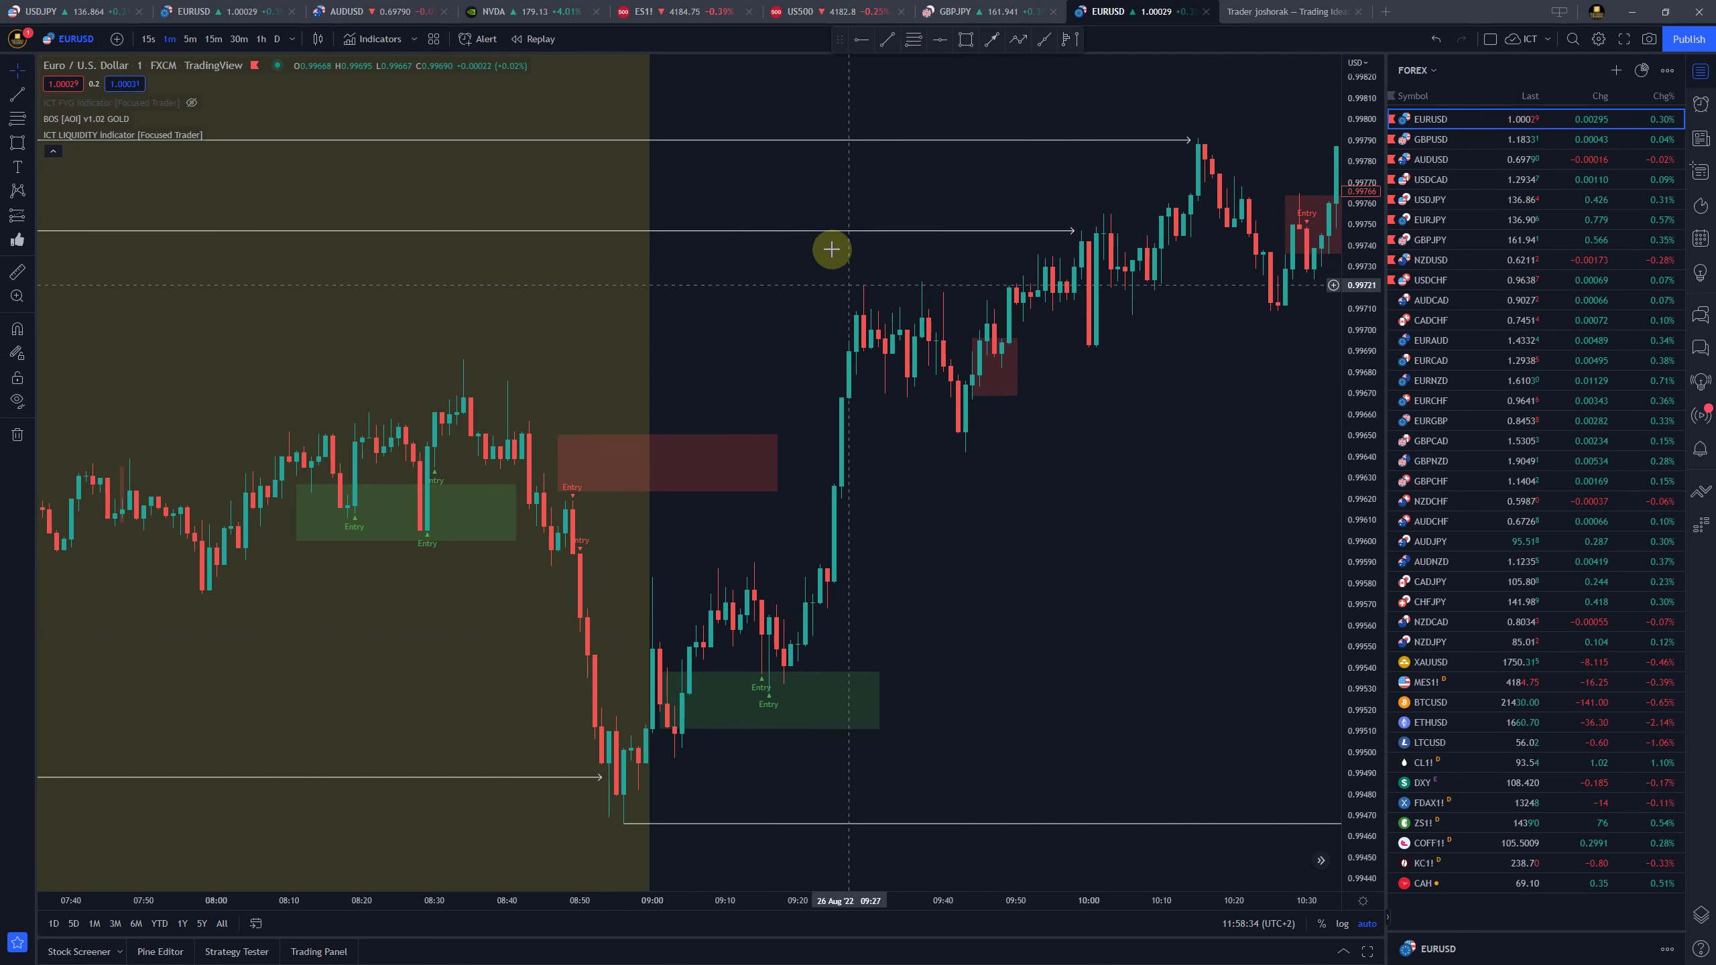
pyautogui.click(30, 125)
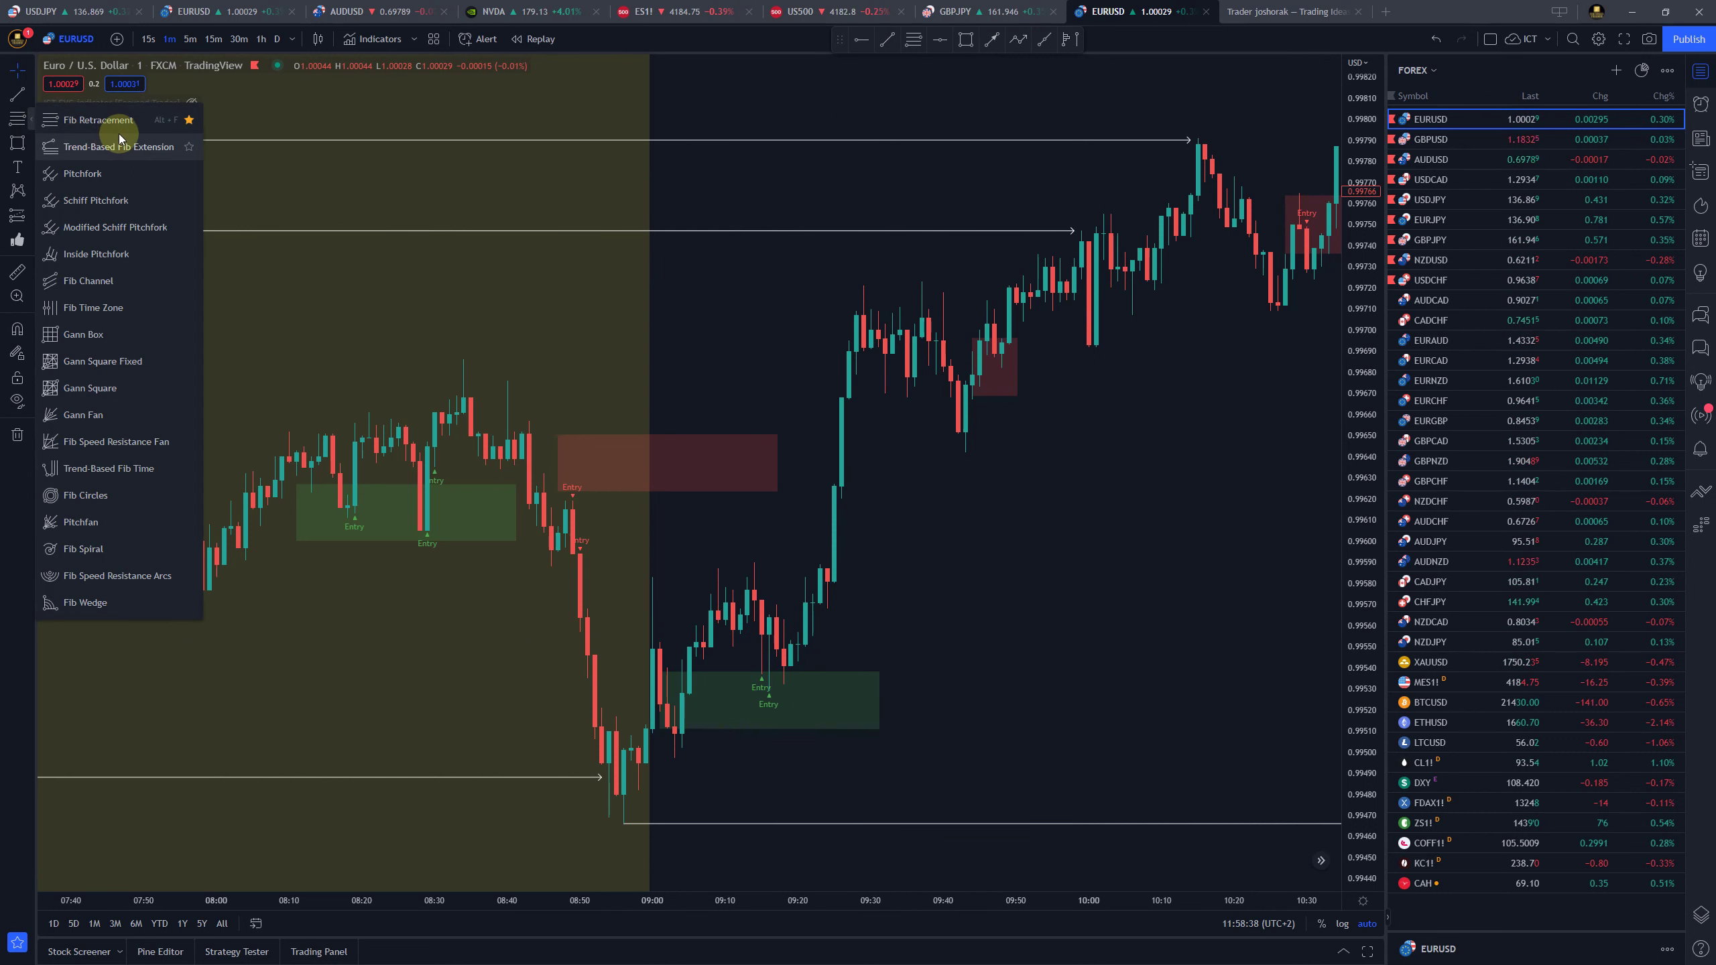
pyautogui.click(31, 216)
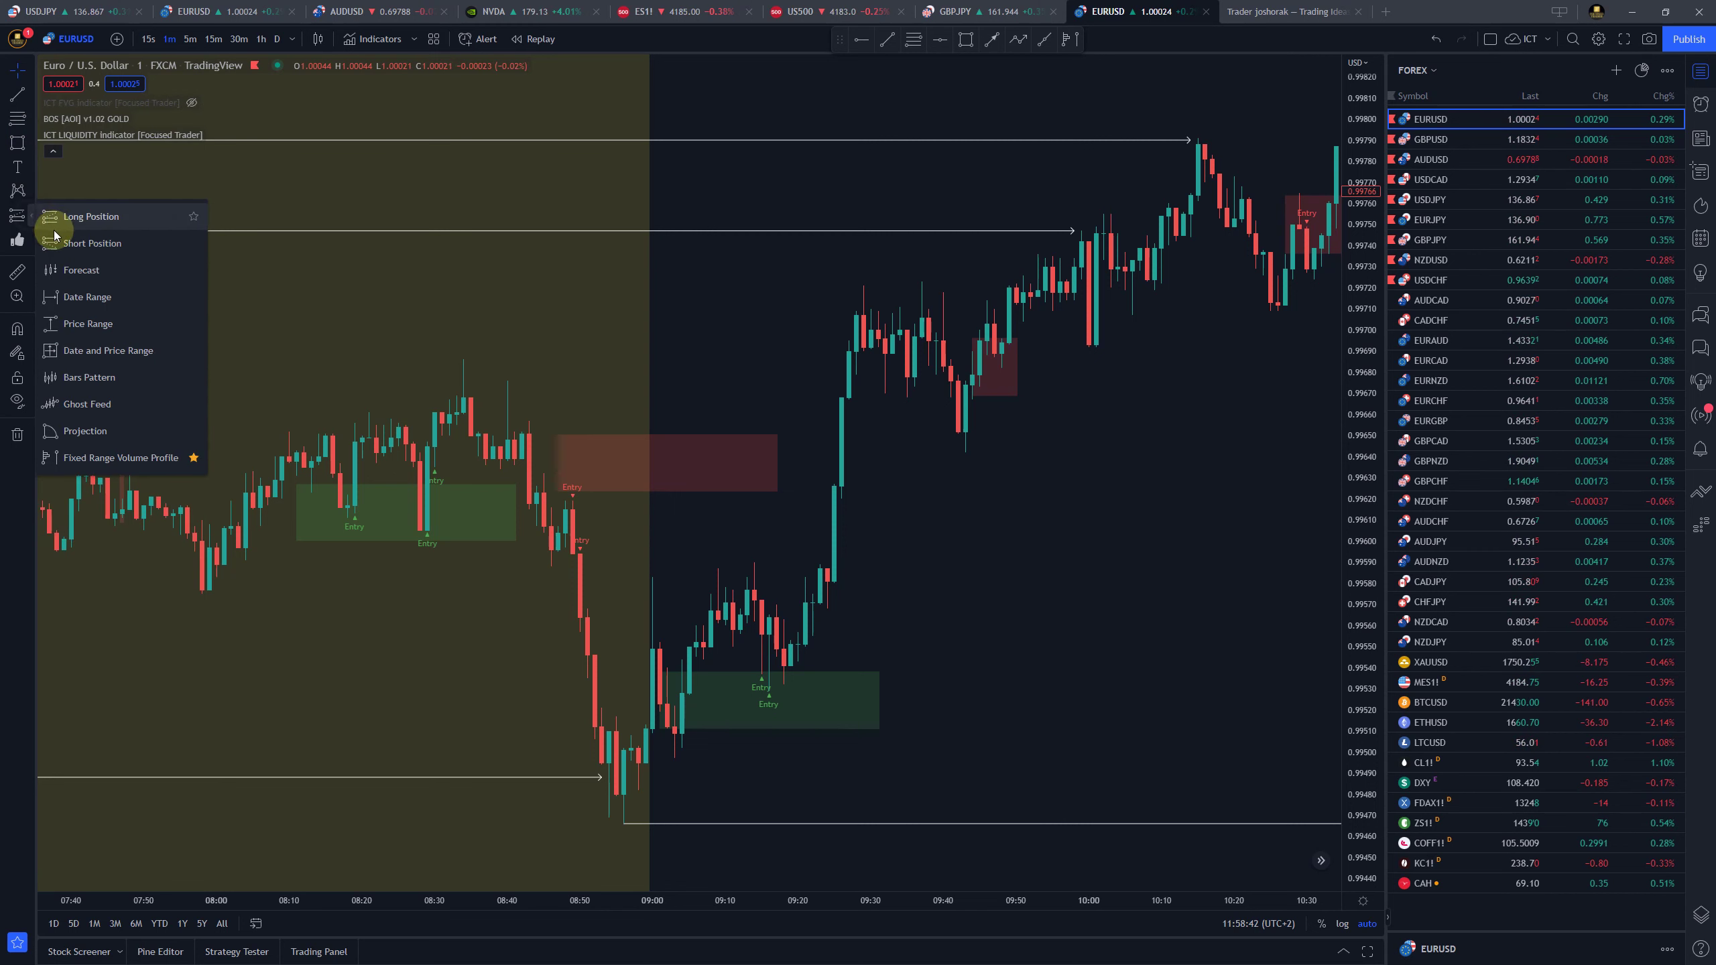
pyautogui.click(131, 223)
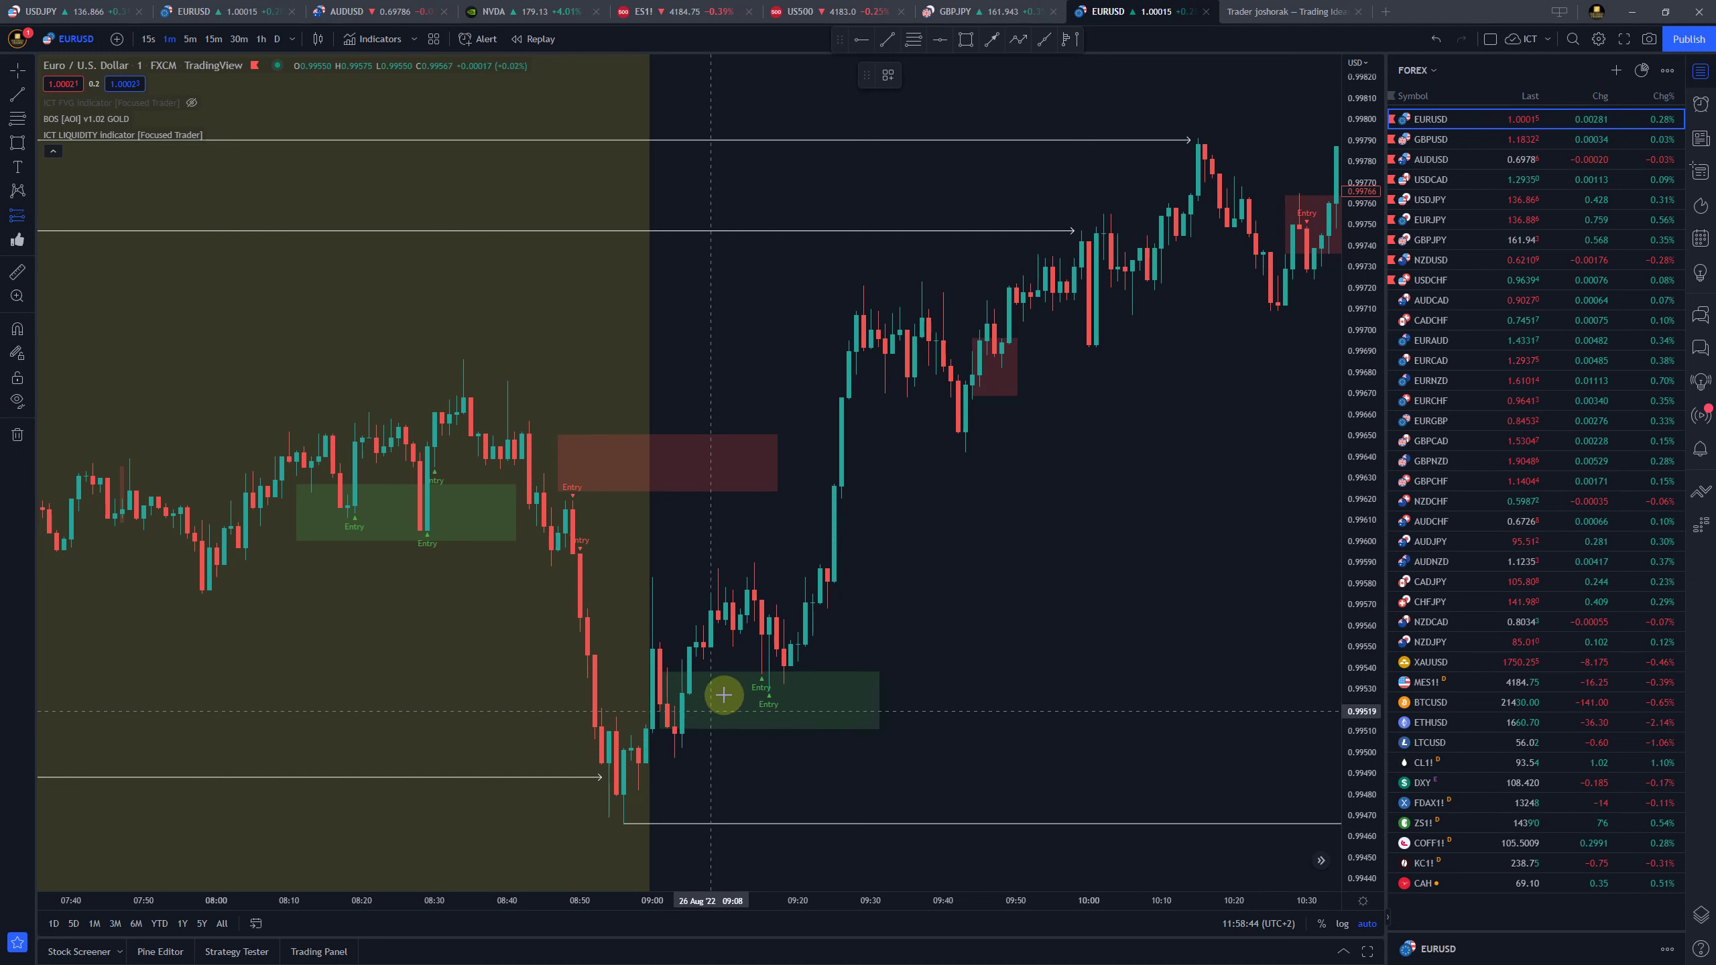
pyautogui.click(762, 674)
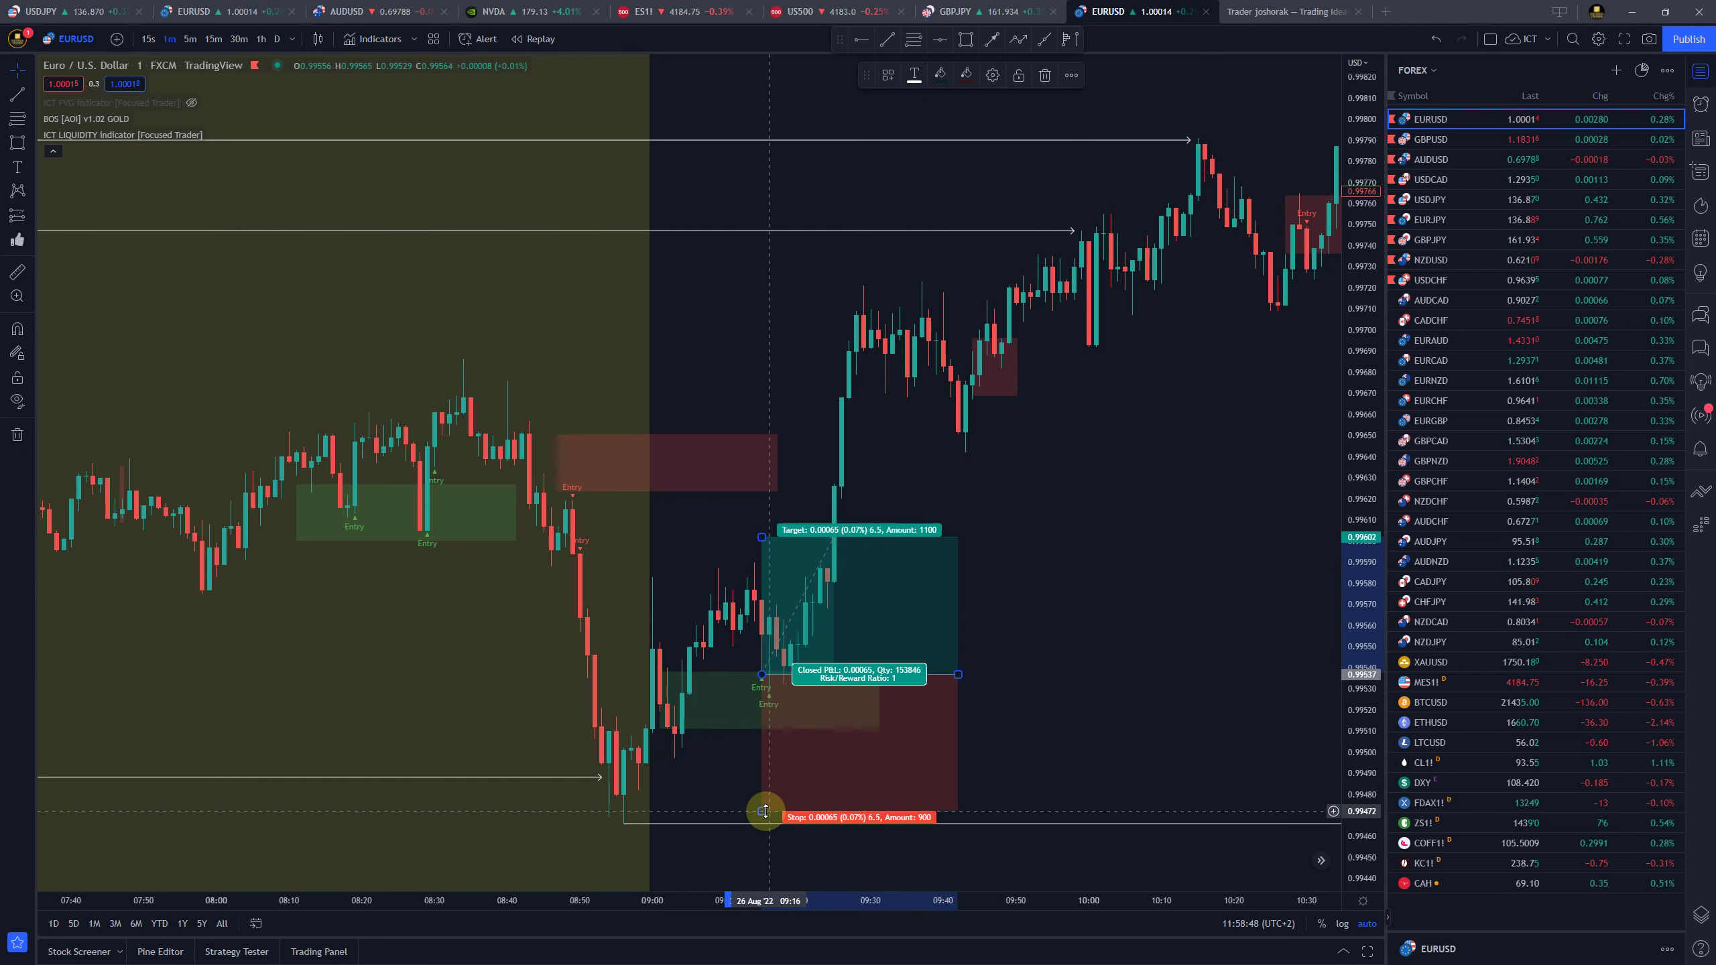
pyautogui.moveTo(763, 811); pyautogui.dragTo(766, 824)
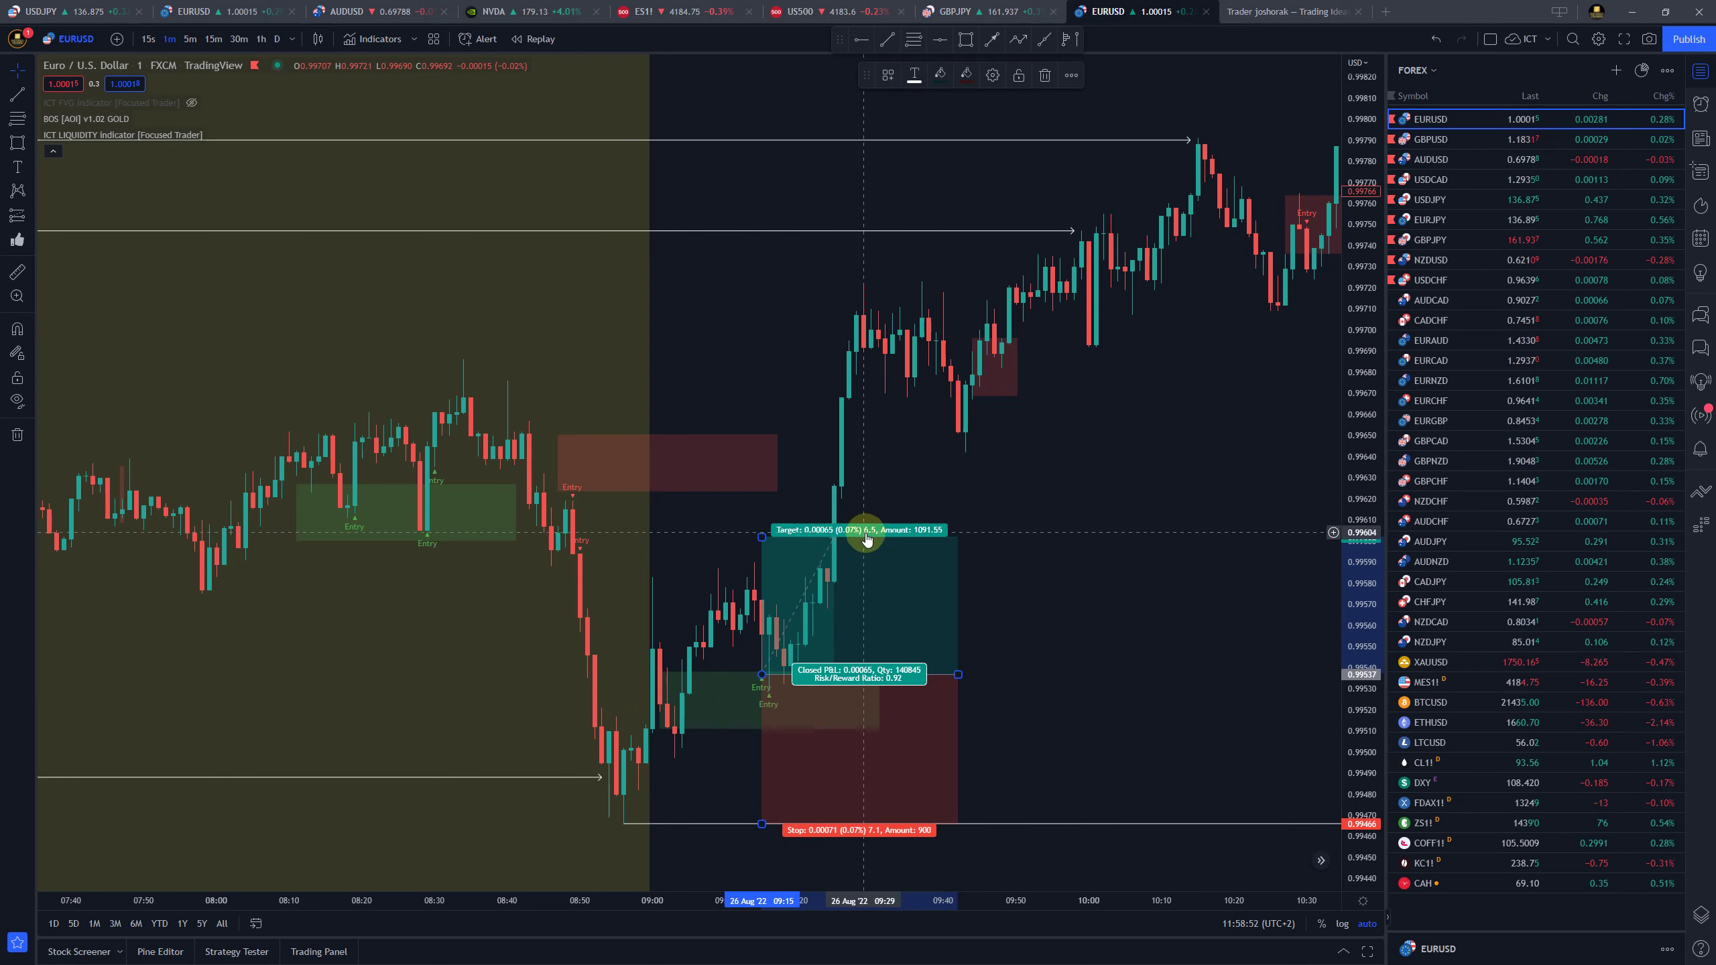
pyautogui.moveTo(958, 674); pyautogui.dragTo(1256, 674)
pyautogui.scroll(-5, 1162, 461)
pyautogui.moveTo(1249, 433); pyautogui.dragTo(613, 590)
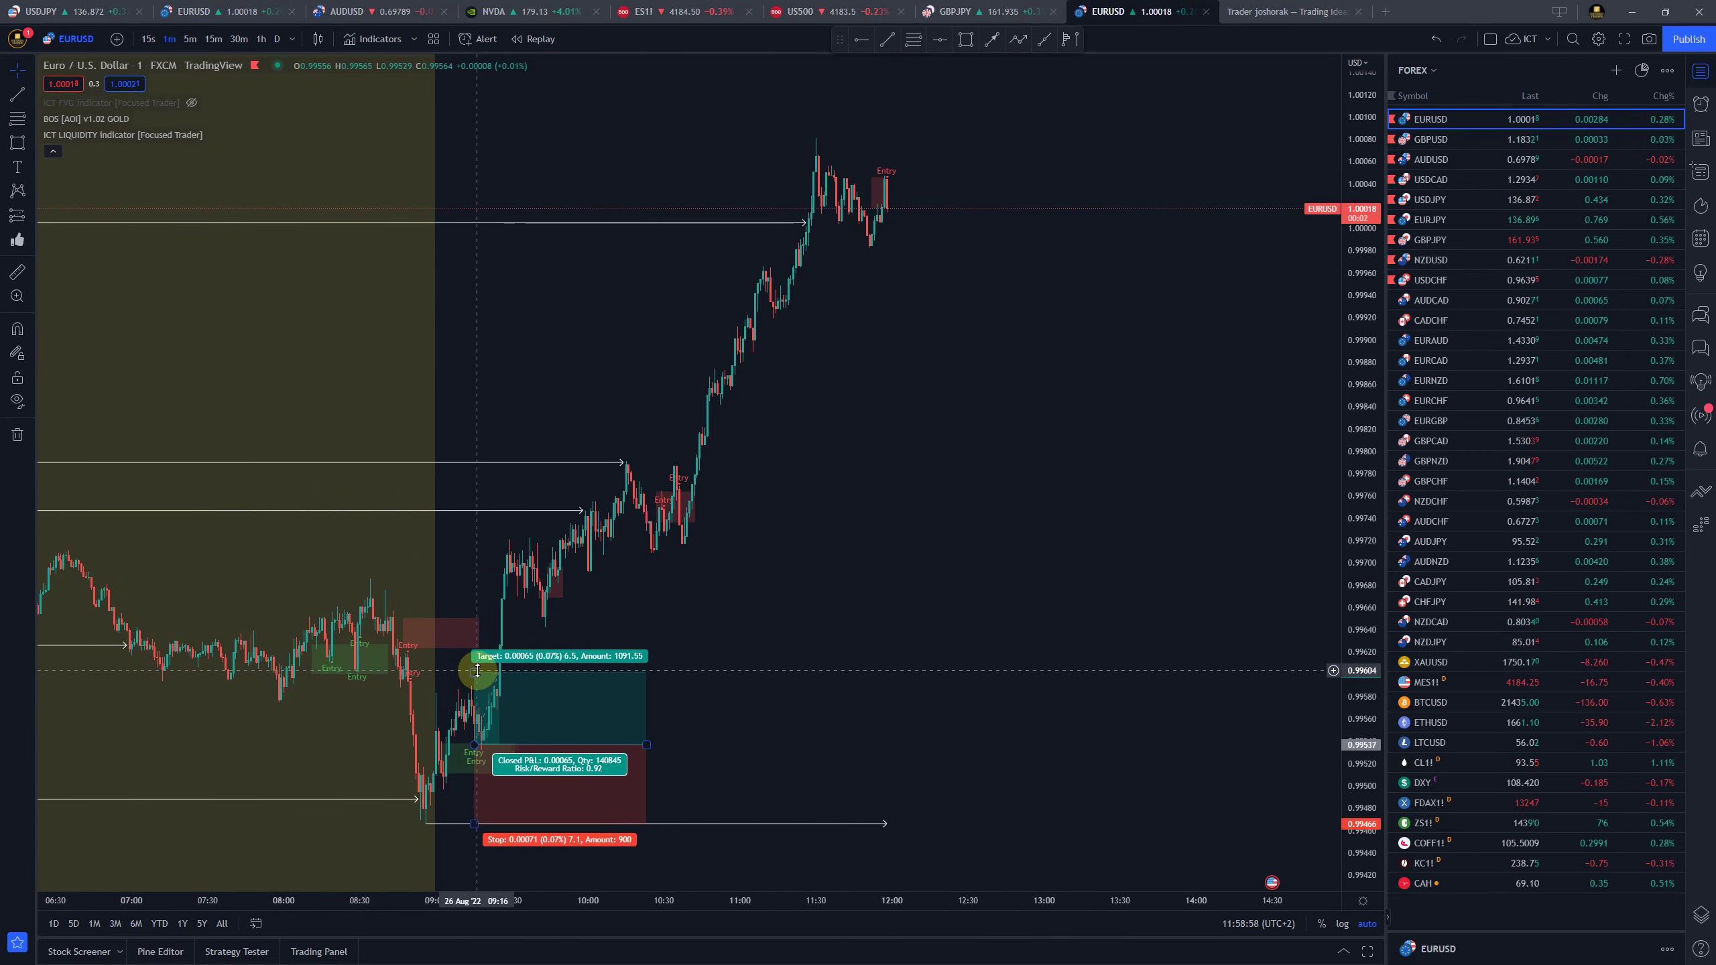
pyautogui.moveTo(477, 670); pyautogui.dragTo(676, 151)
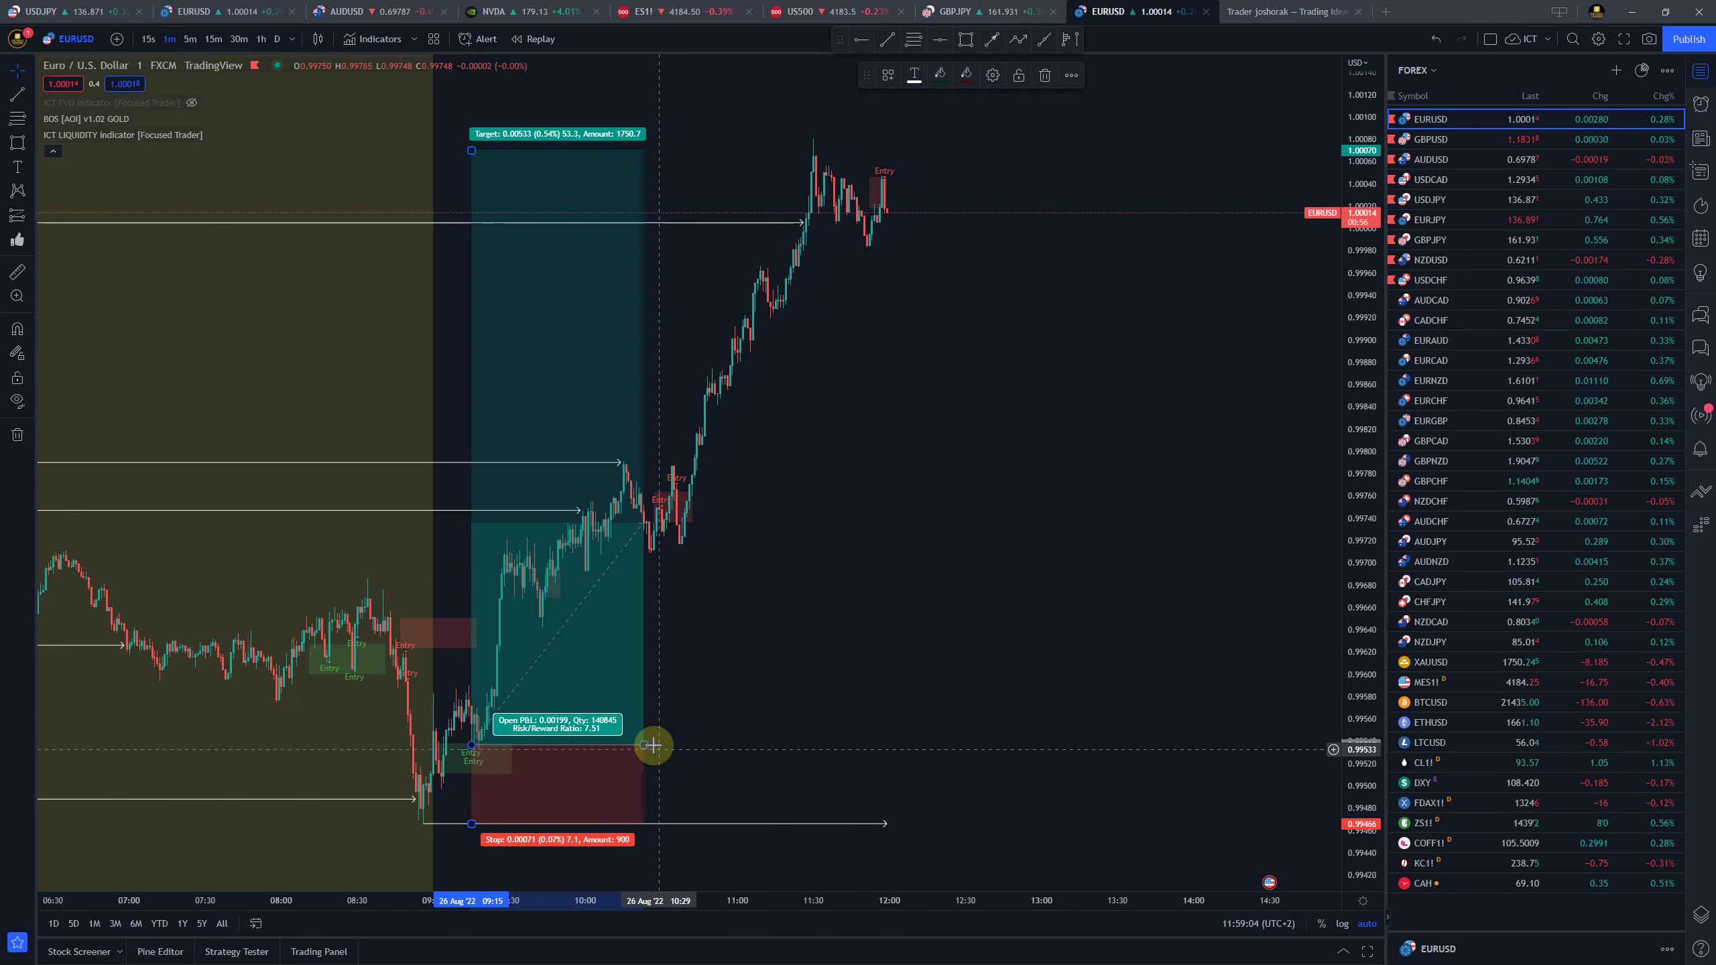
pyautogui.moveTo(647, 746); pyautogui.dragTo(877, 745)
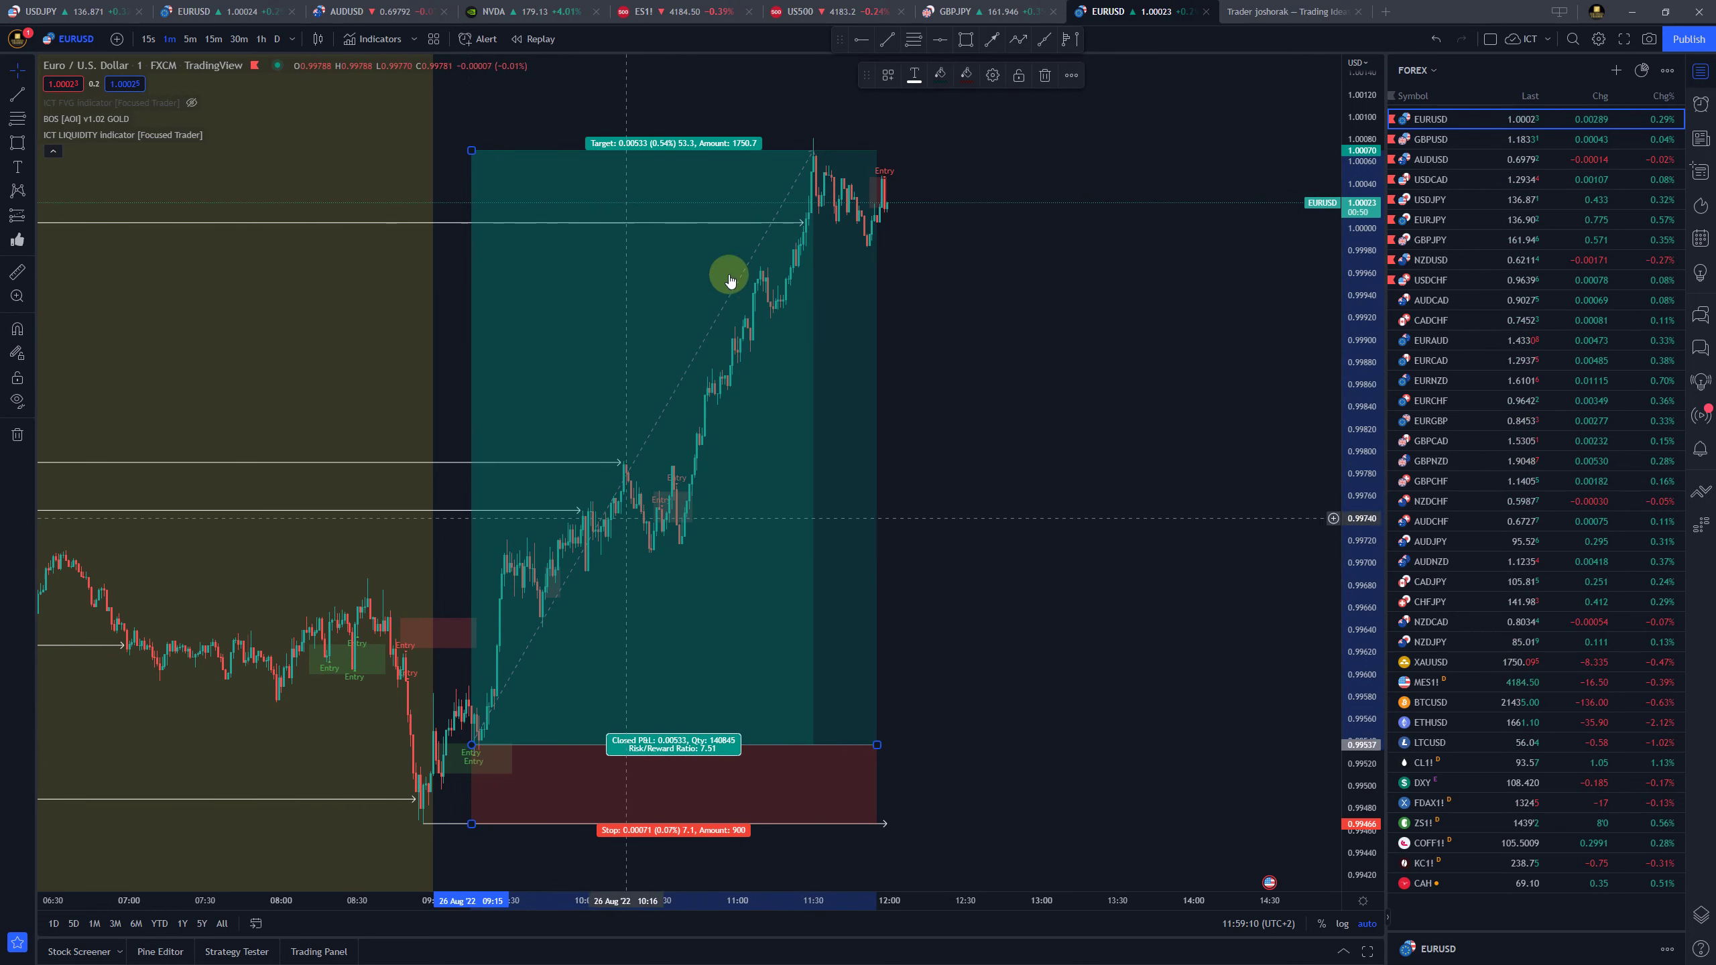
pyautogui.click(1045, 75)
# Switch the chart to GBPUSD from the watchlist and zoom in
pyautogui.scroll(-4, 810, 558)
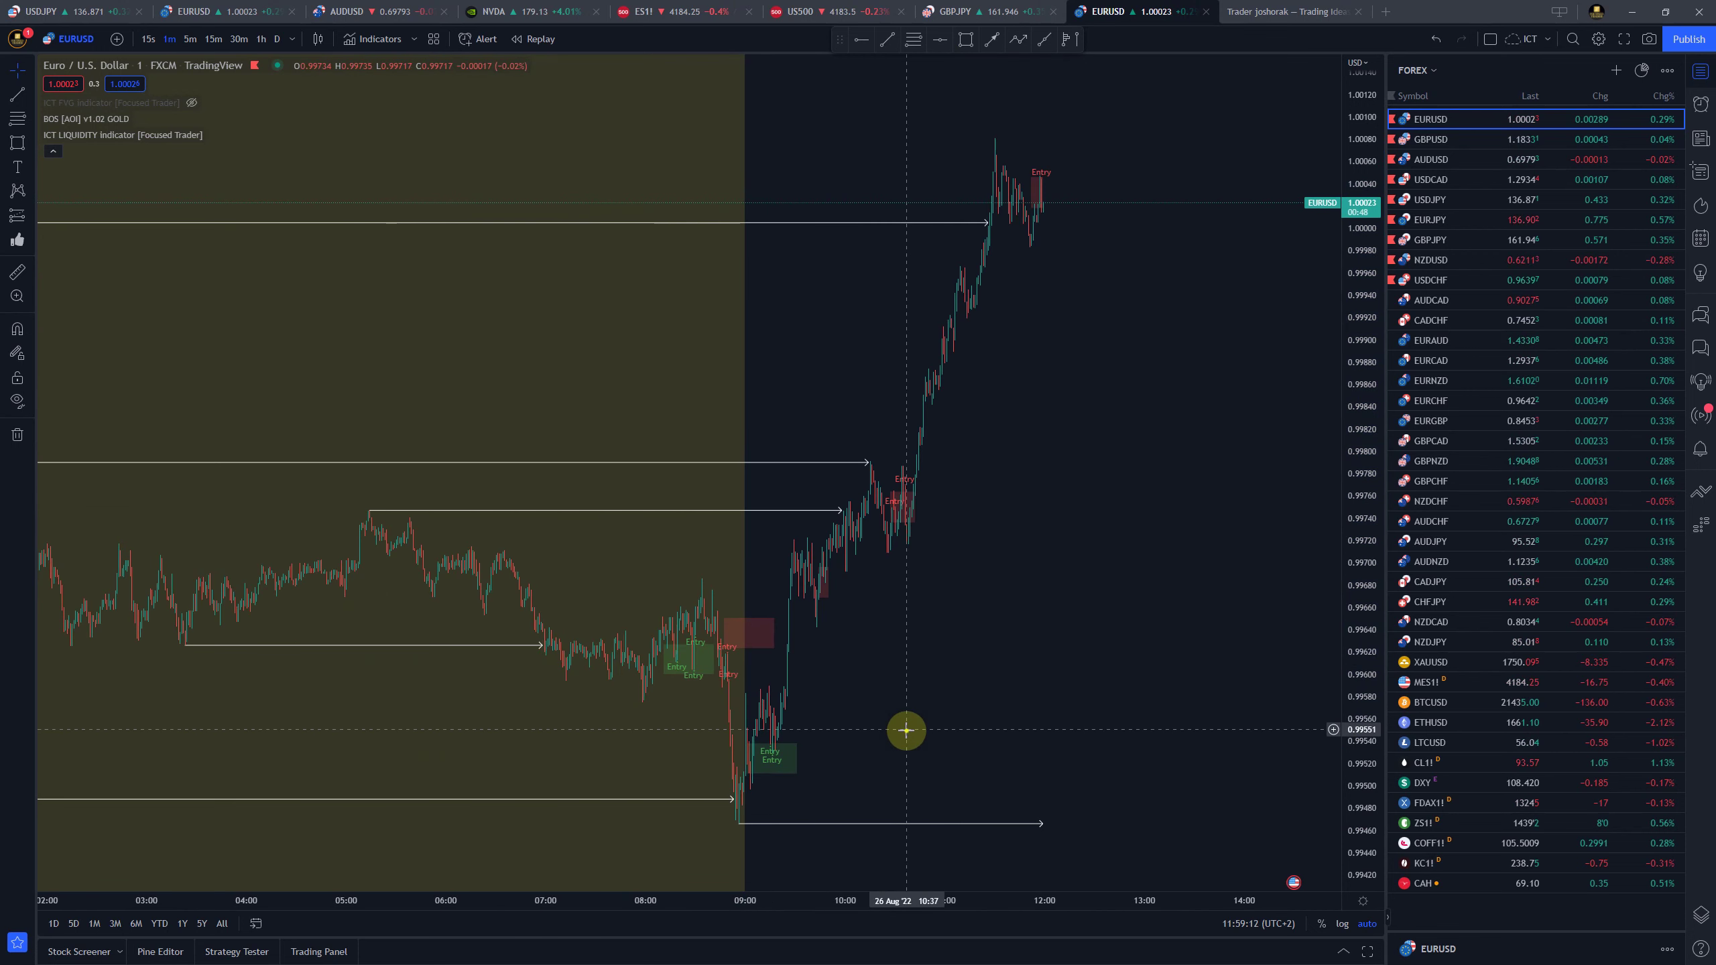
pyautogui.click(1467, 142)
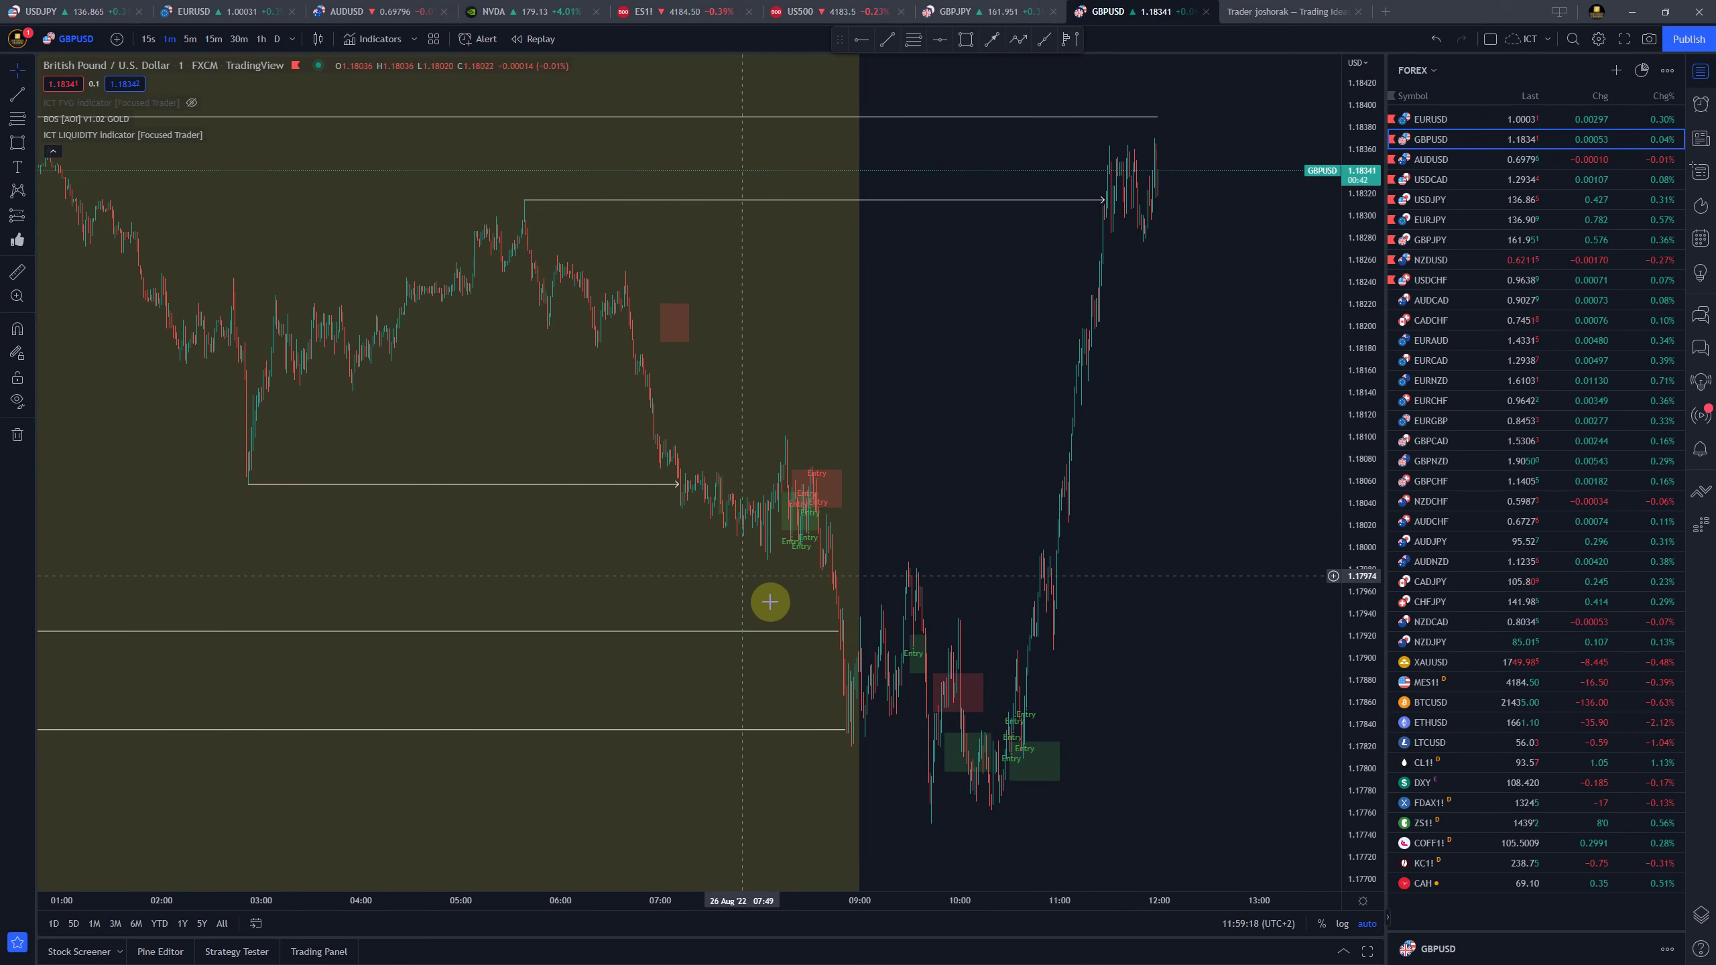
pyautogui.scroll(3, 900, 694)
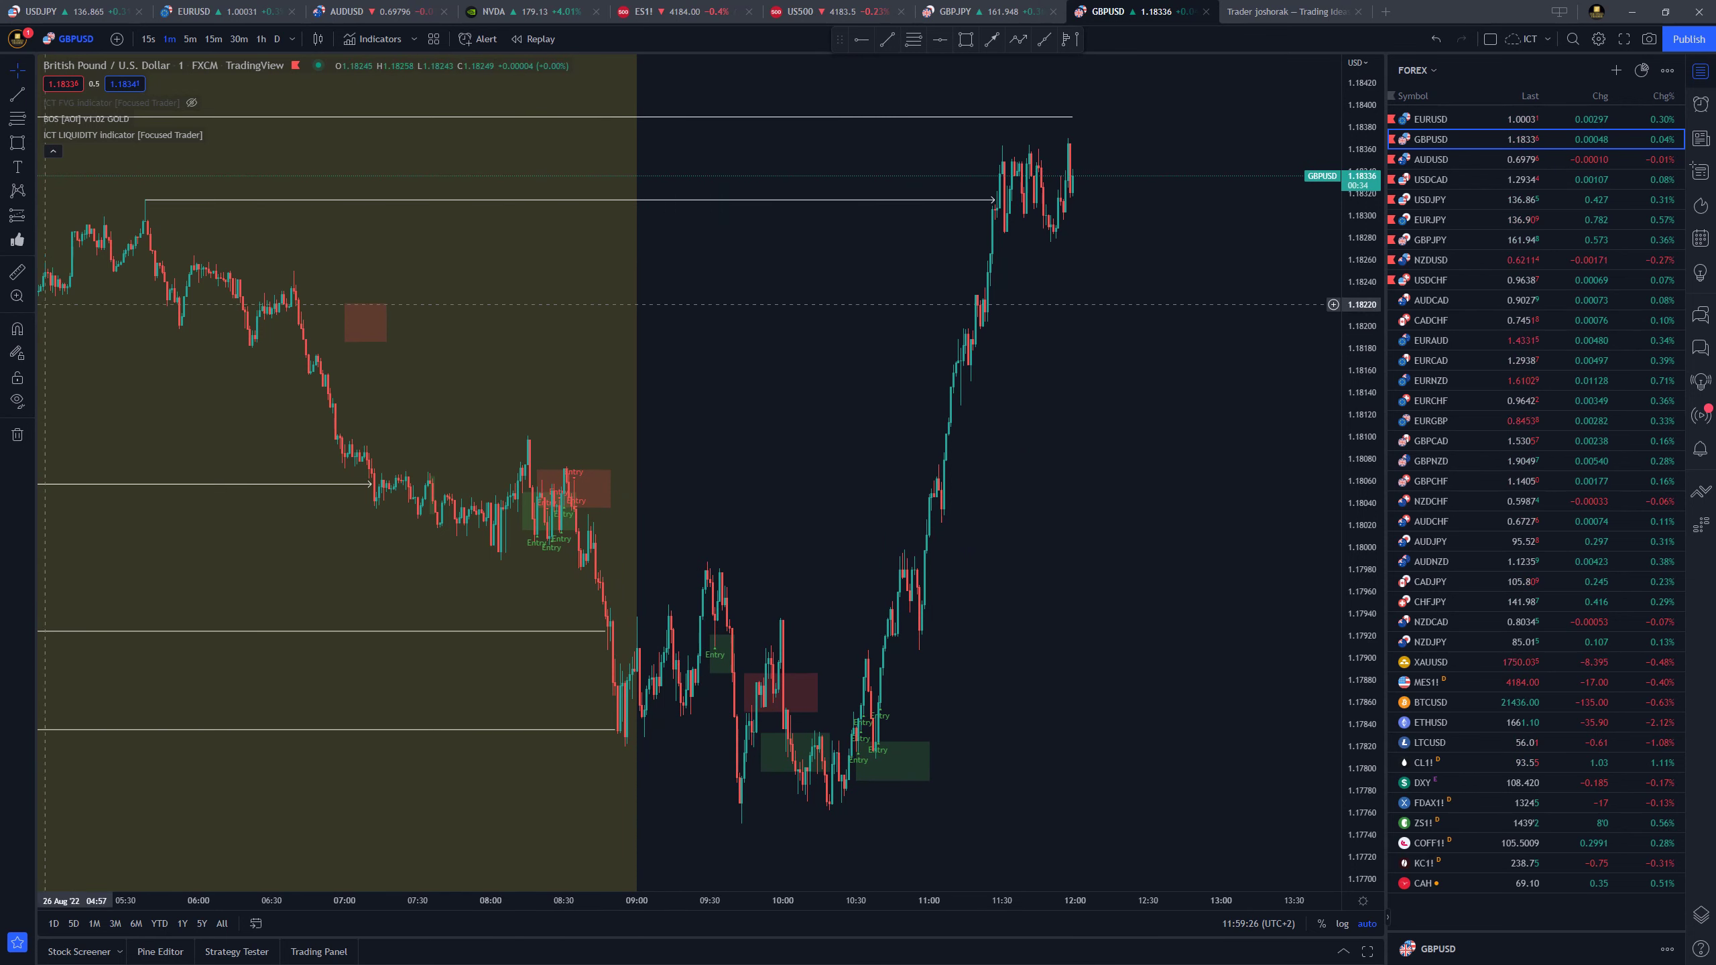
# Mark the 08:47–09:27 consolidation with a rectangle, then delete it
pyautogui.click(966, 38)
pyautogui.moveTo(605, 658)
pyautogui.mouseDown()
pyautogui.moveTo(720, 700)
pyautogui.moveTo(683, 713)
pyautogui.moveTo(702, 711)
pyautogui.mouseUp()
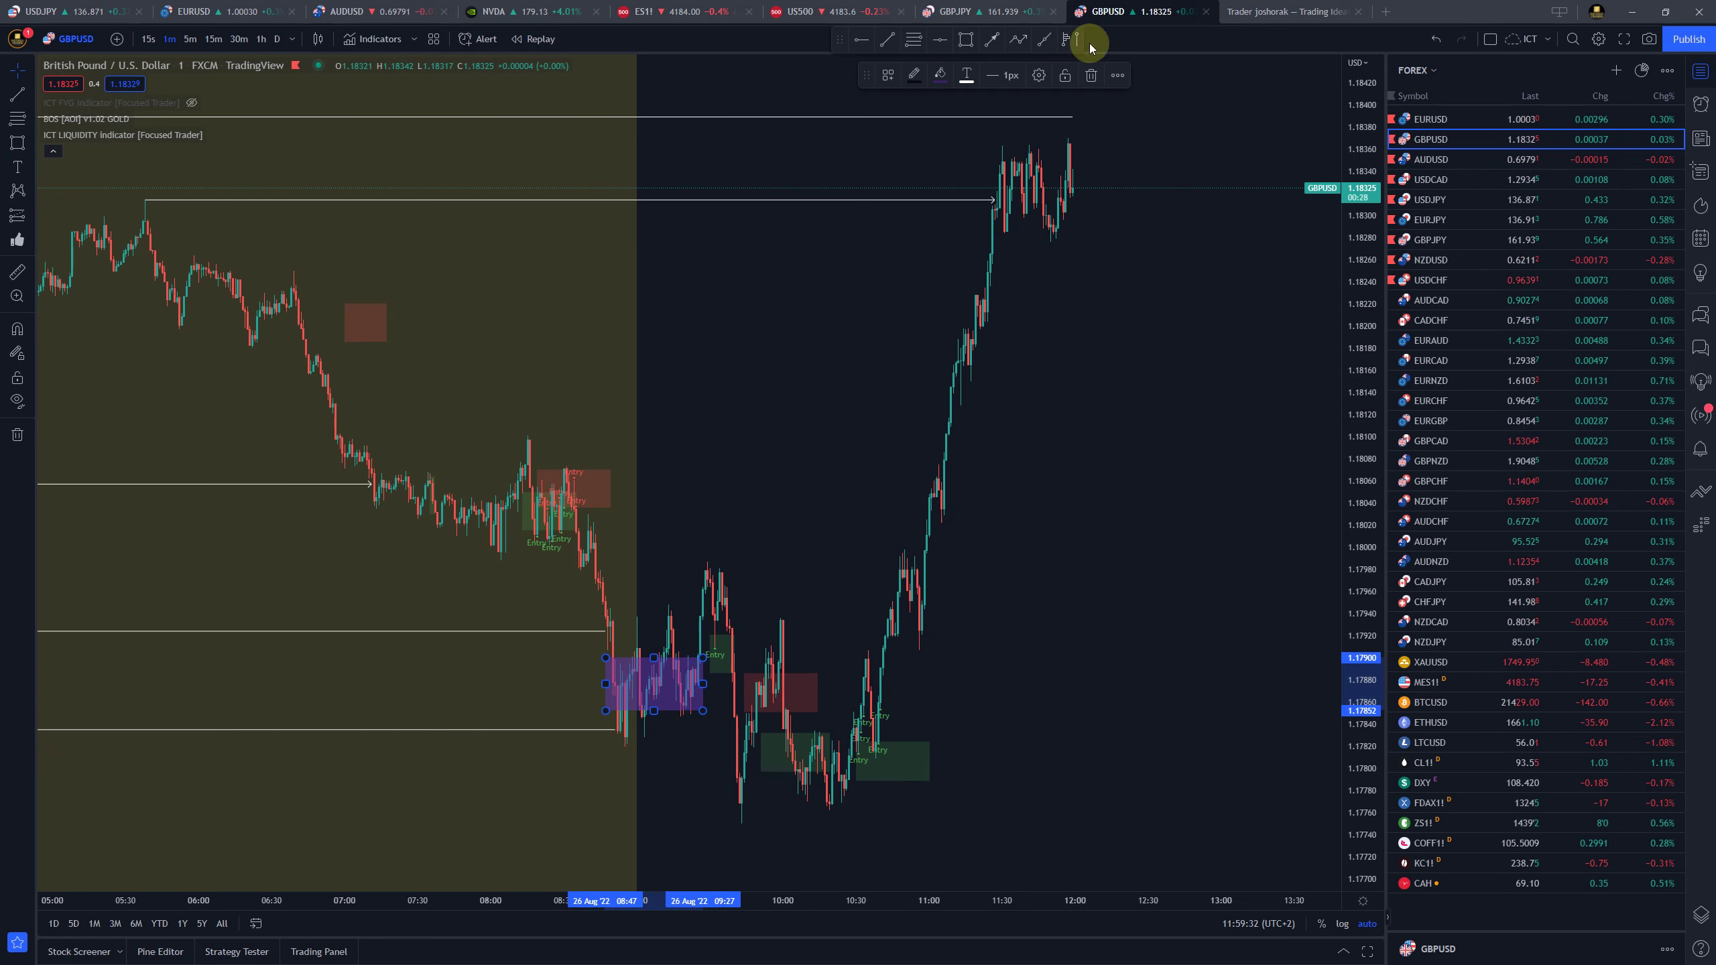
pyautogui.click(1090, 76)
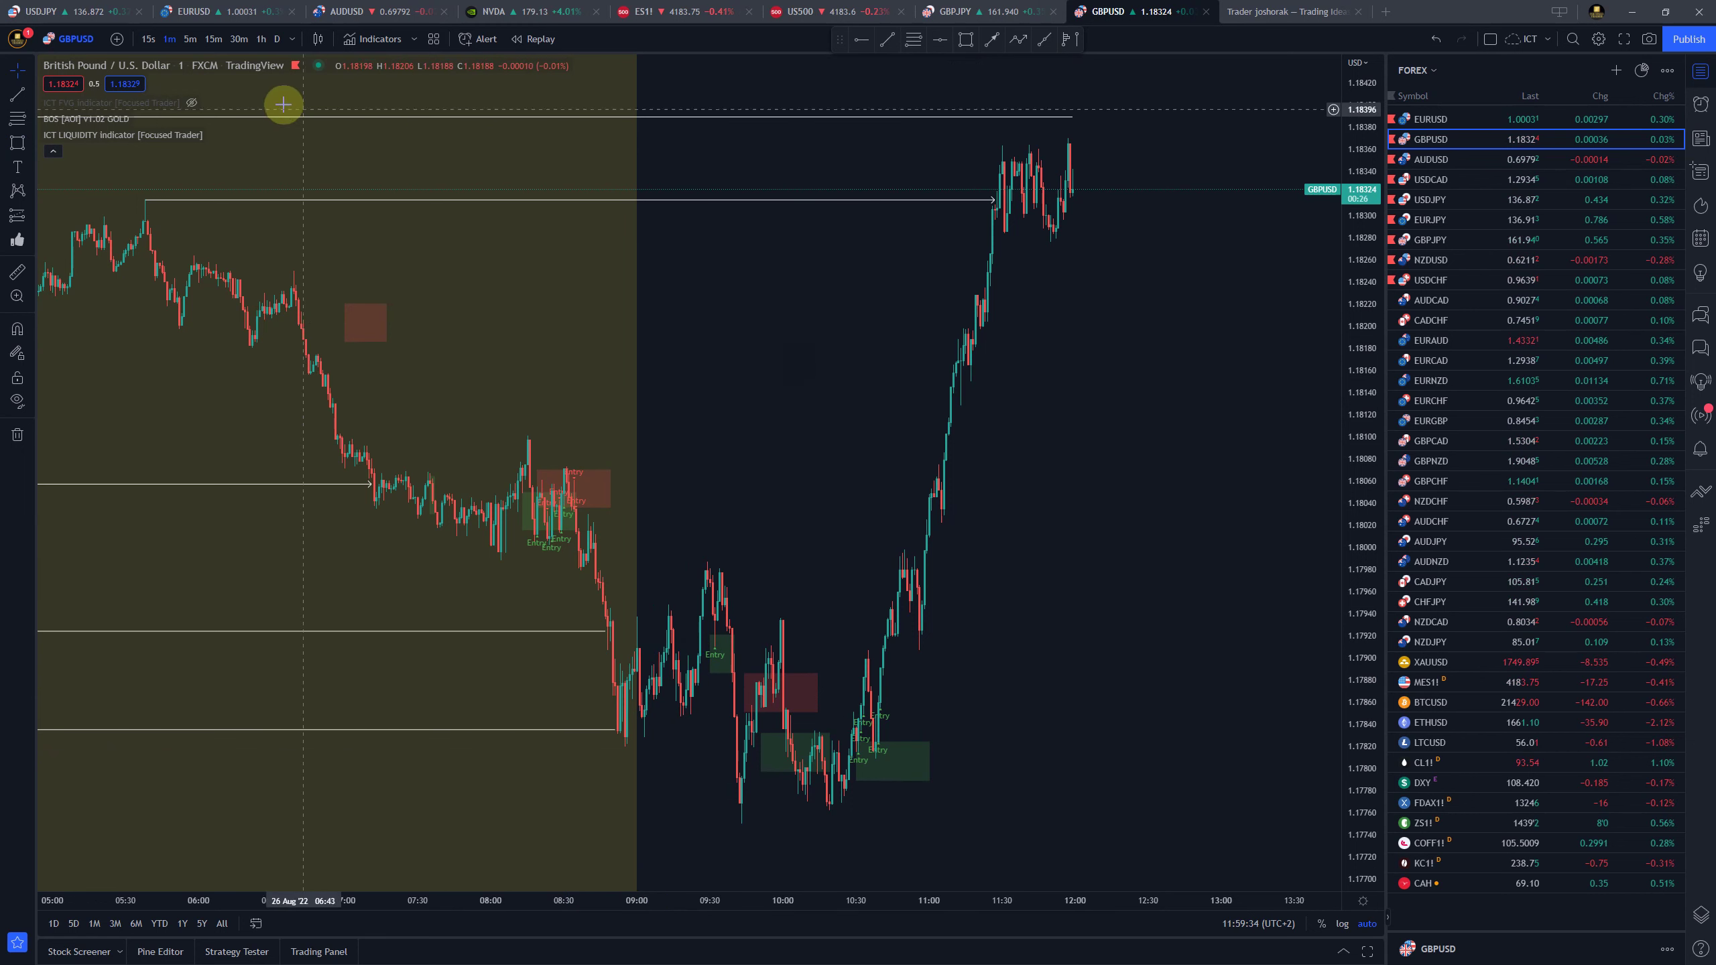
pyautogui.moveTo(176, 142)
pyautogui.click(234, 135)
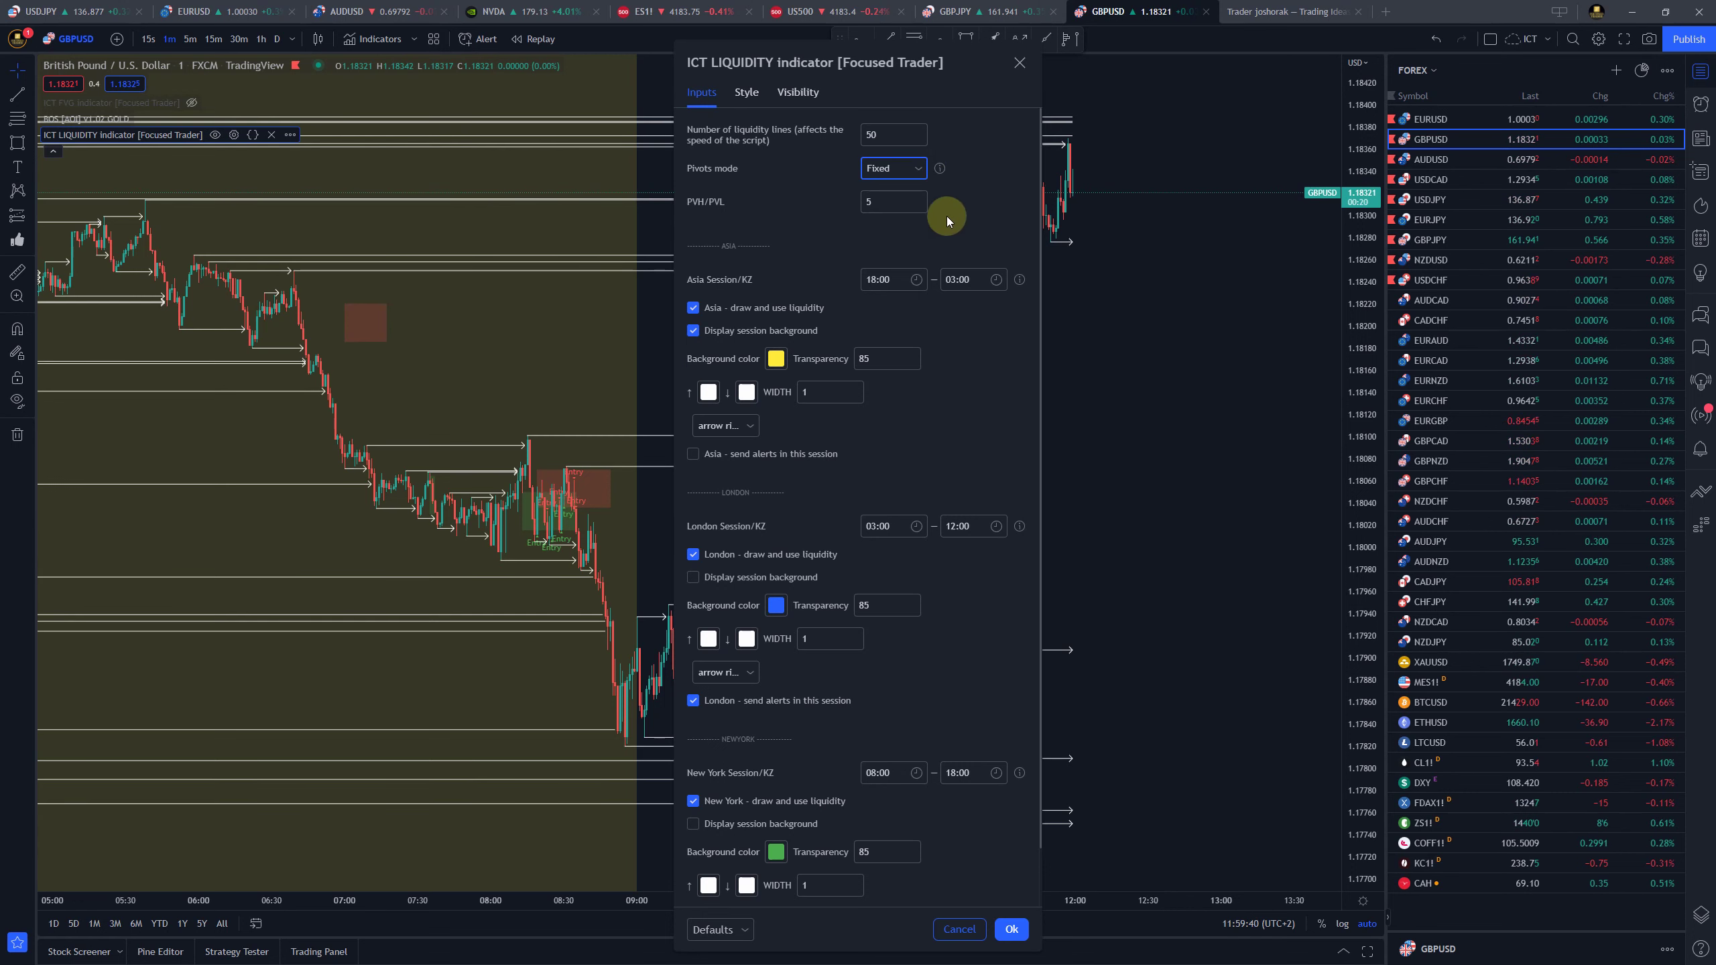
pyautogui.click(1017, 64)
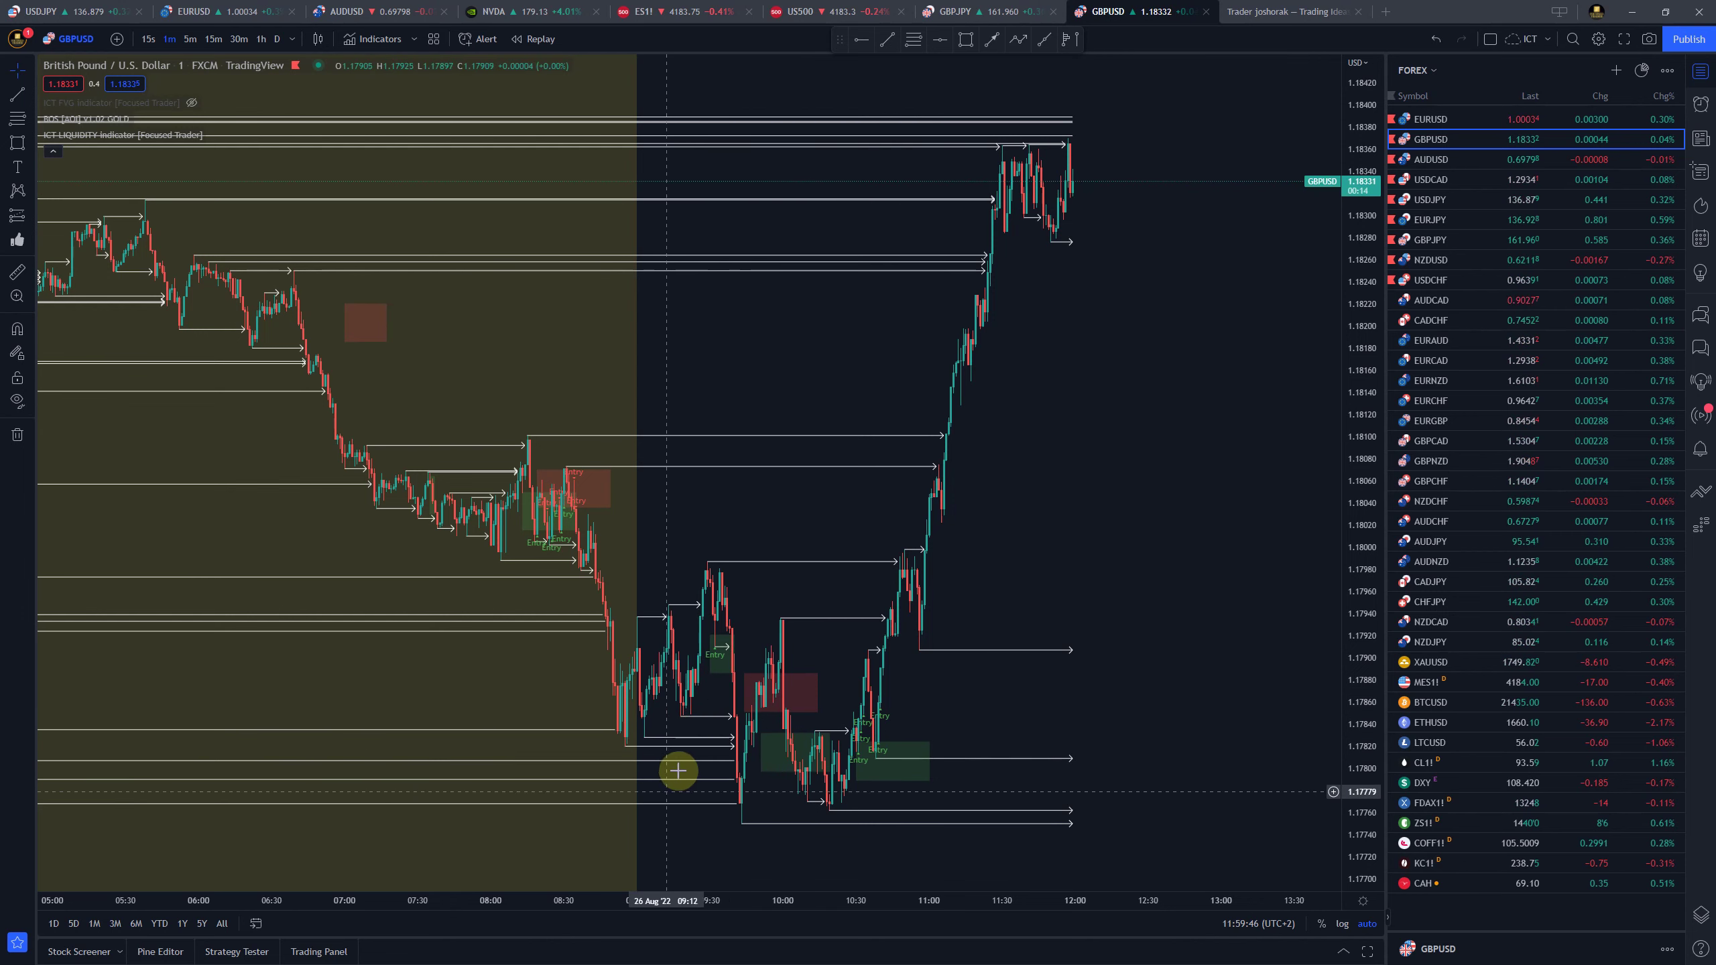
pyautogui.scroll(-10, 677, 771)
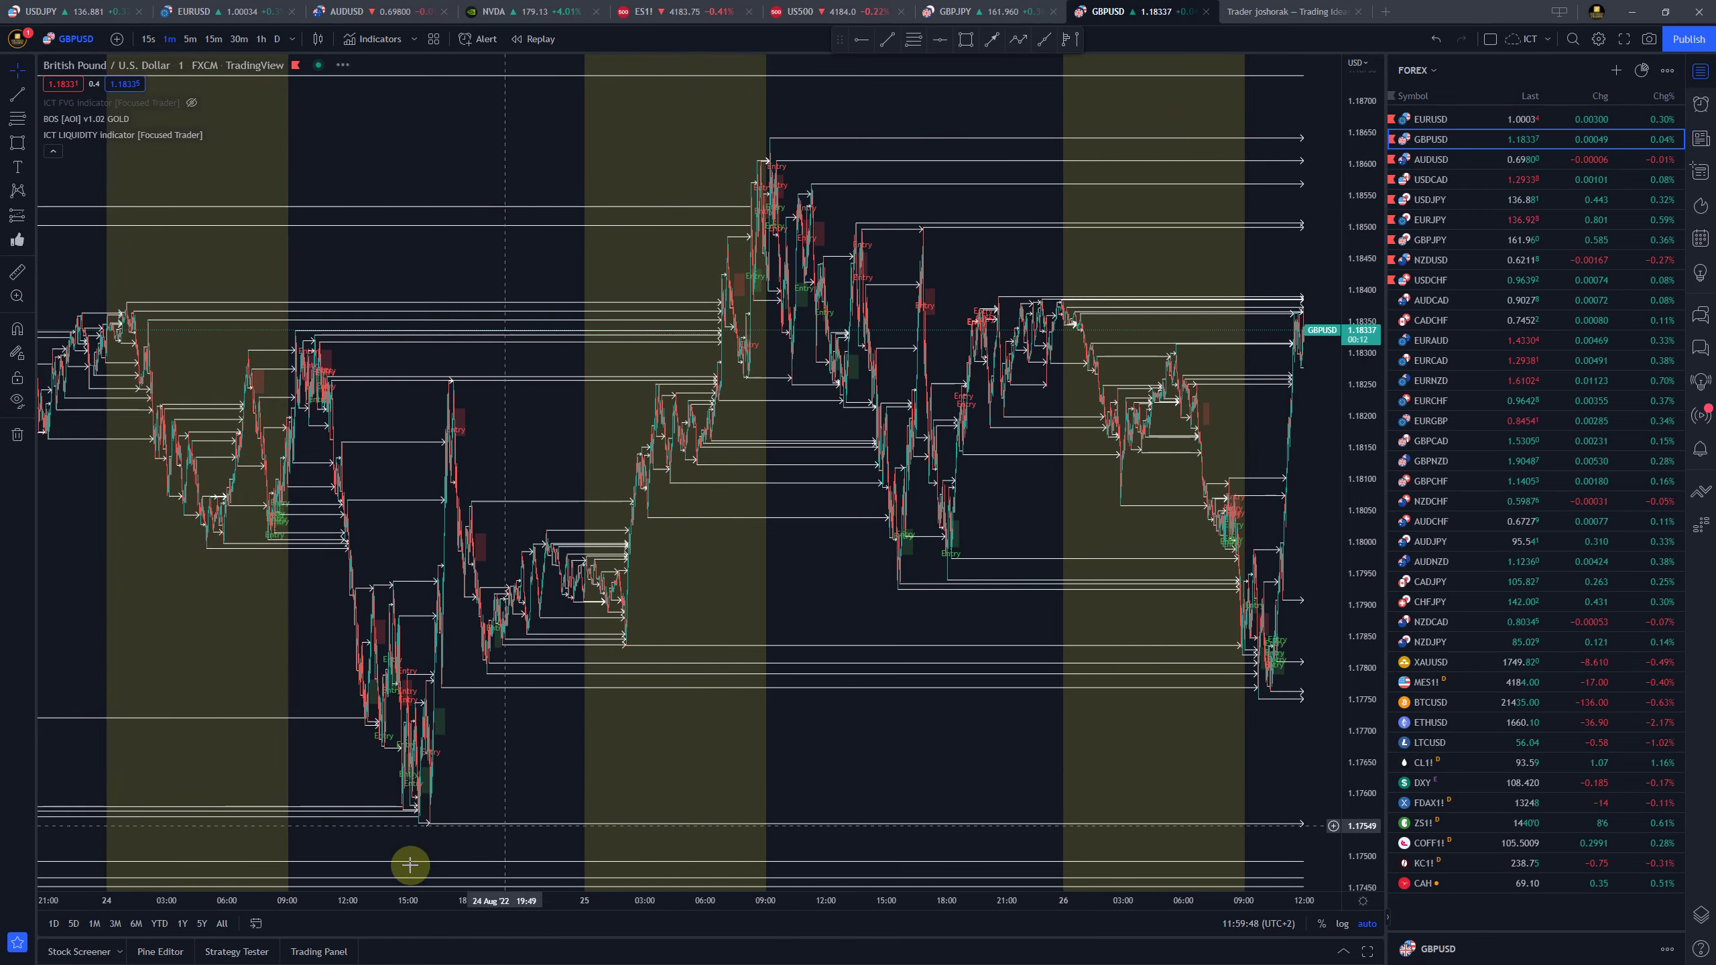
pyautogui.scroll(8, 785, 797)
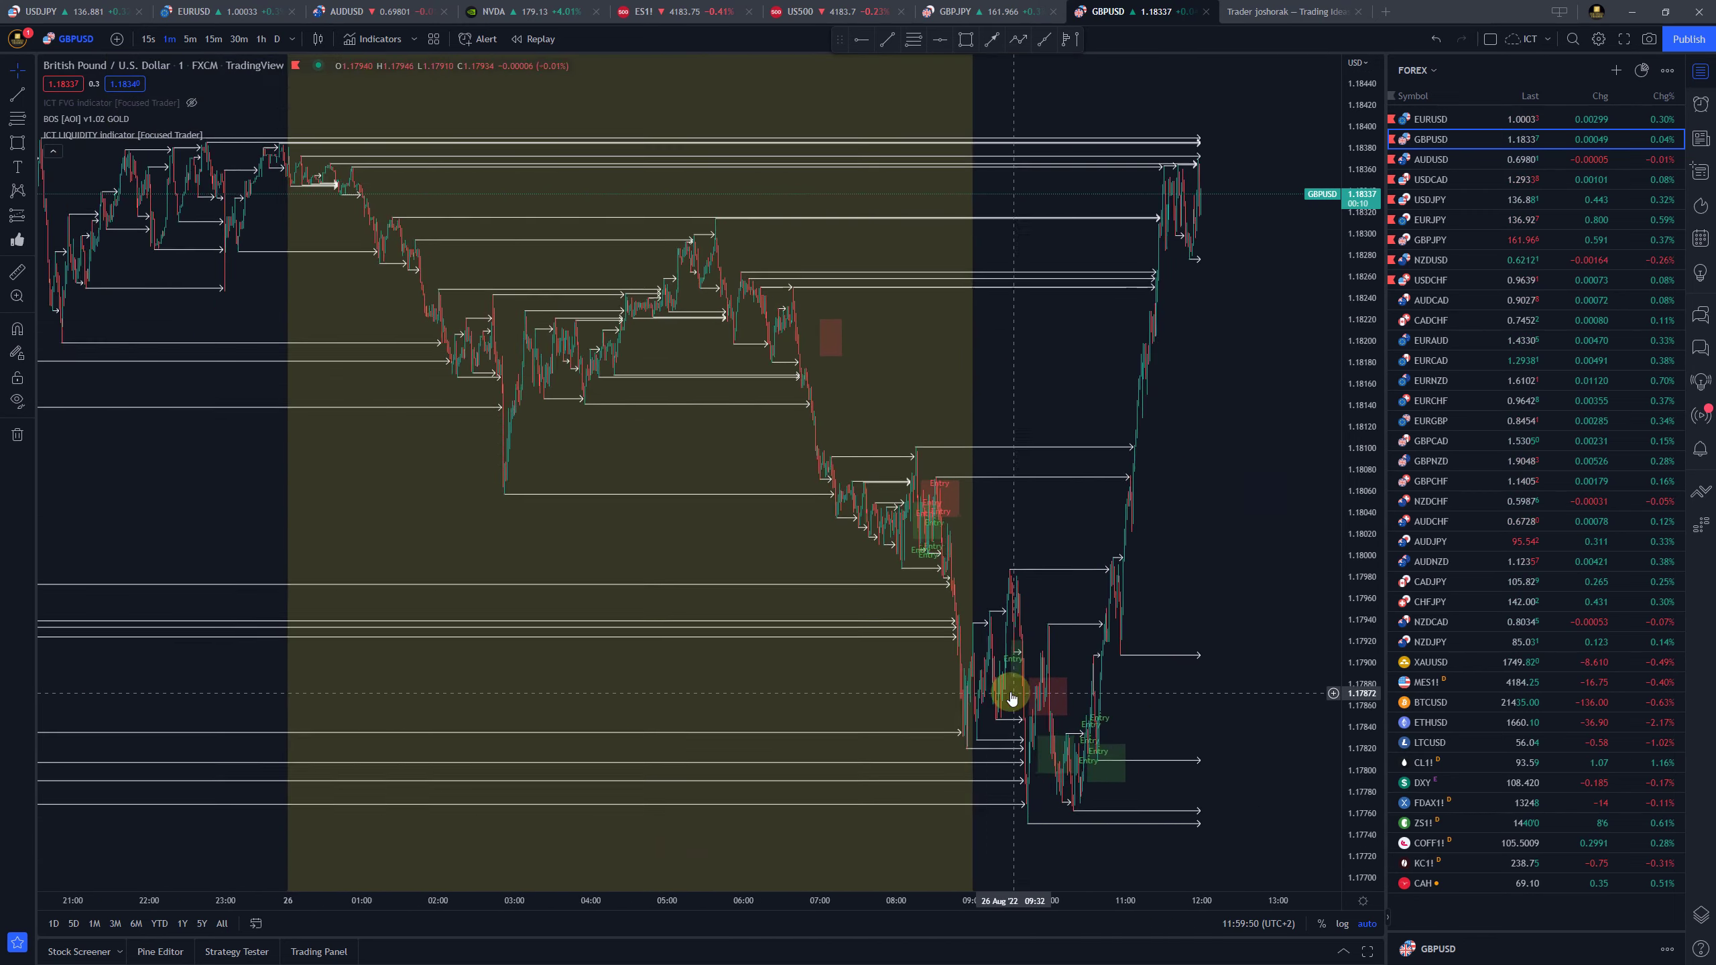
pyautogui.scroll(-8, 836, 755)
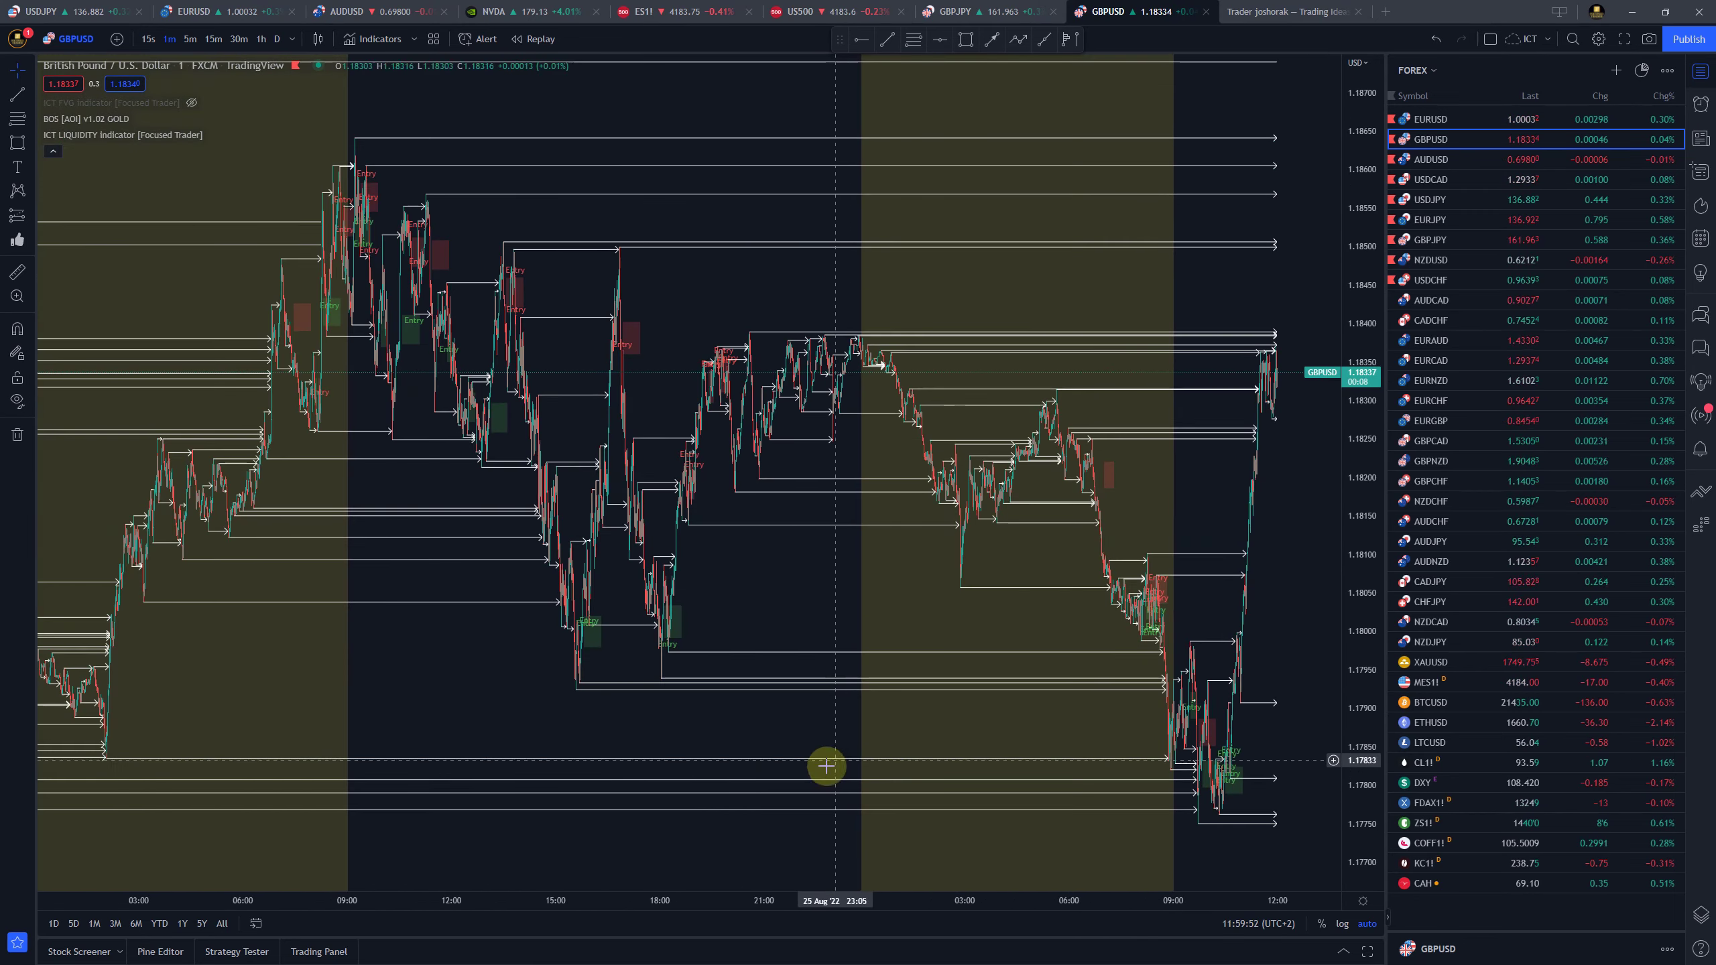
pyautogui.scroll(-3, 826, 766)
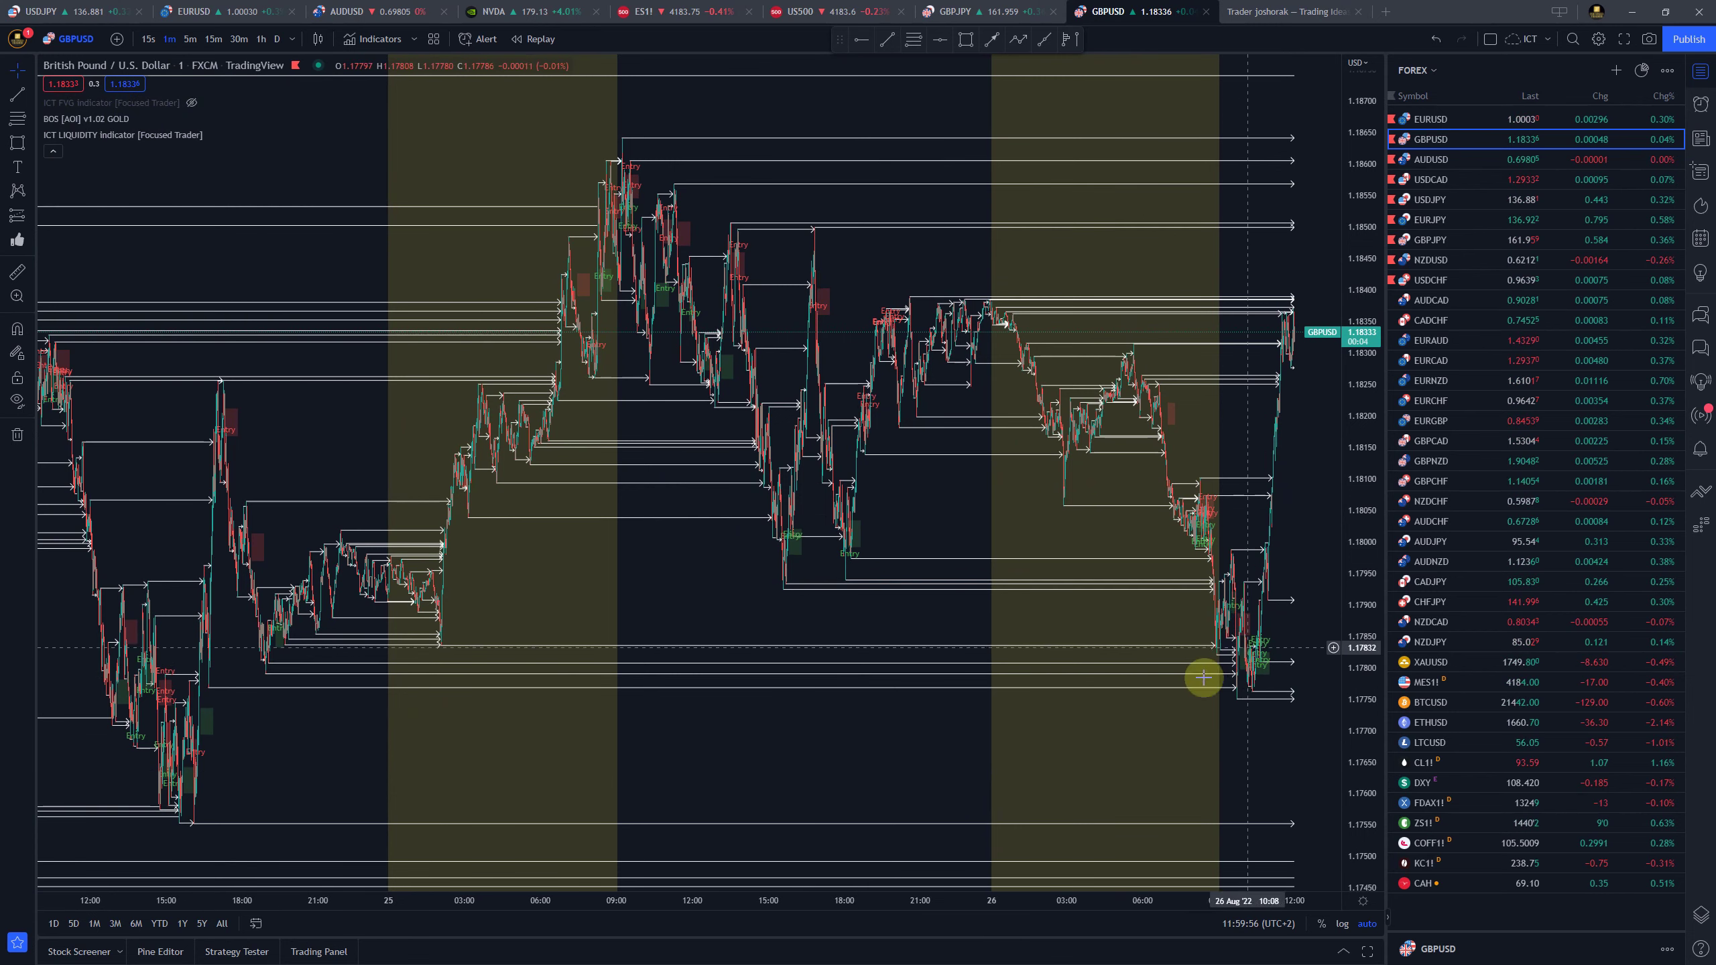
pyautogui.scroll(5, 1196, 691)
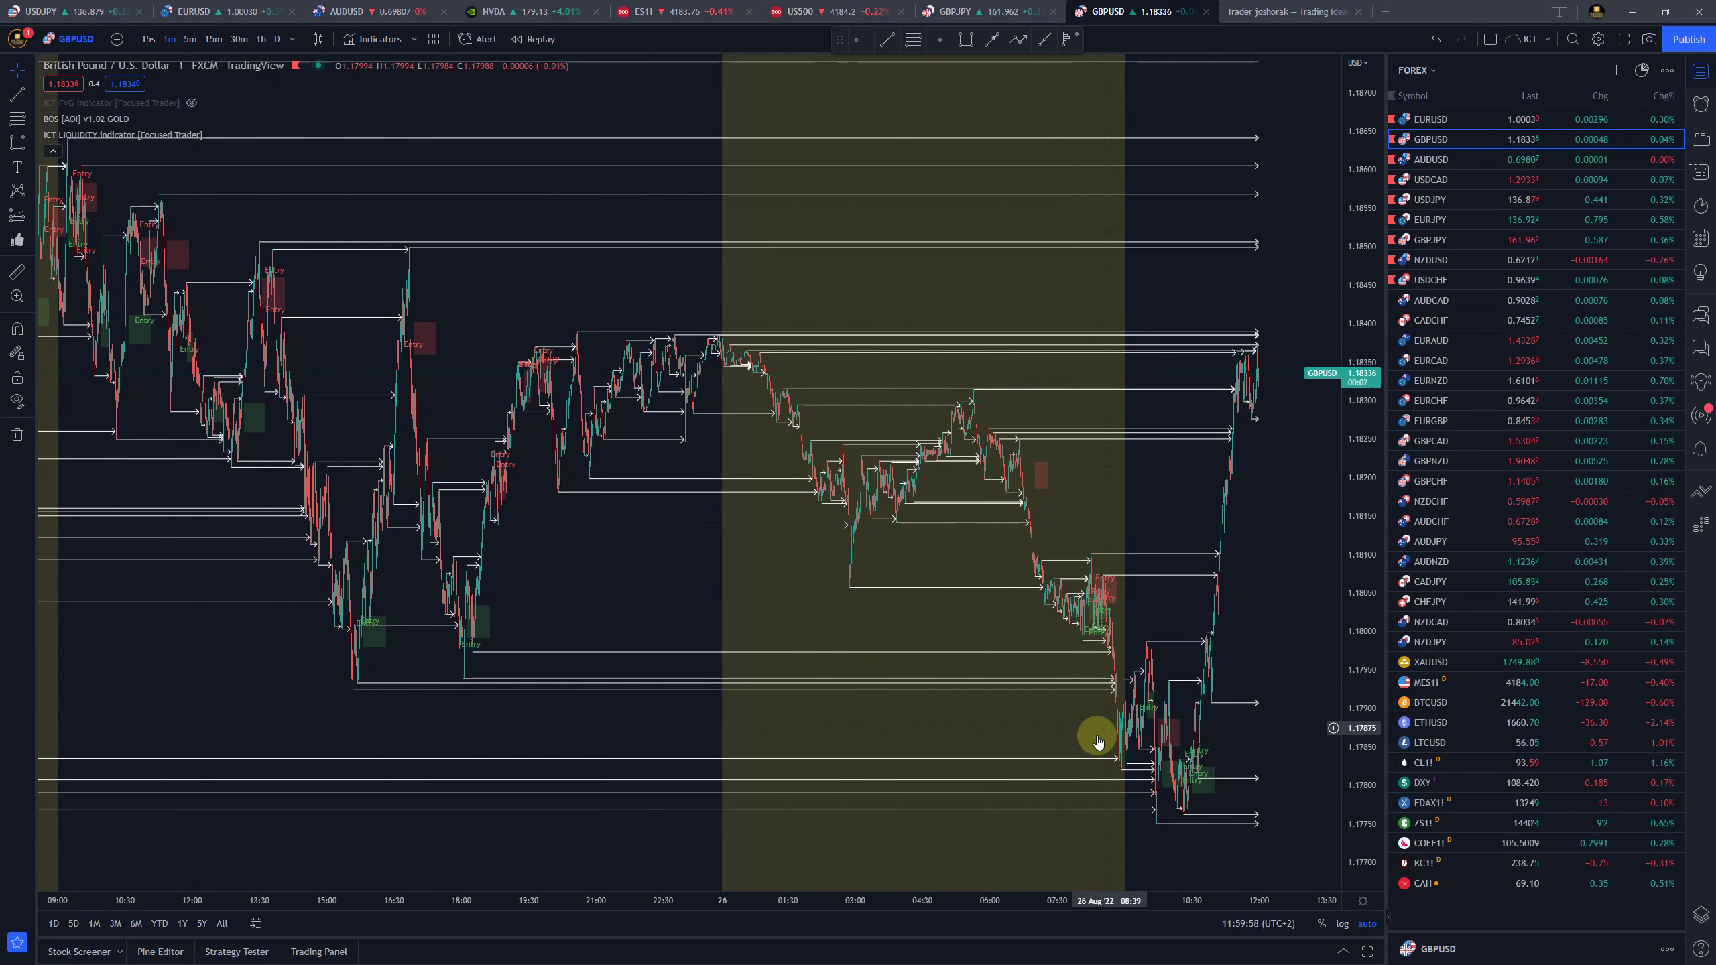
pyautogui.scroll(6, 1009, 773)
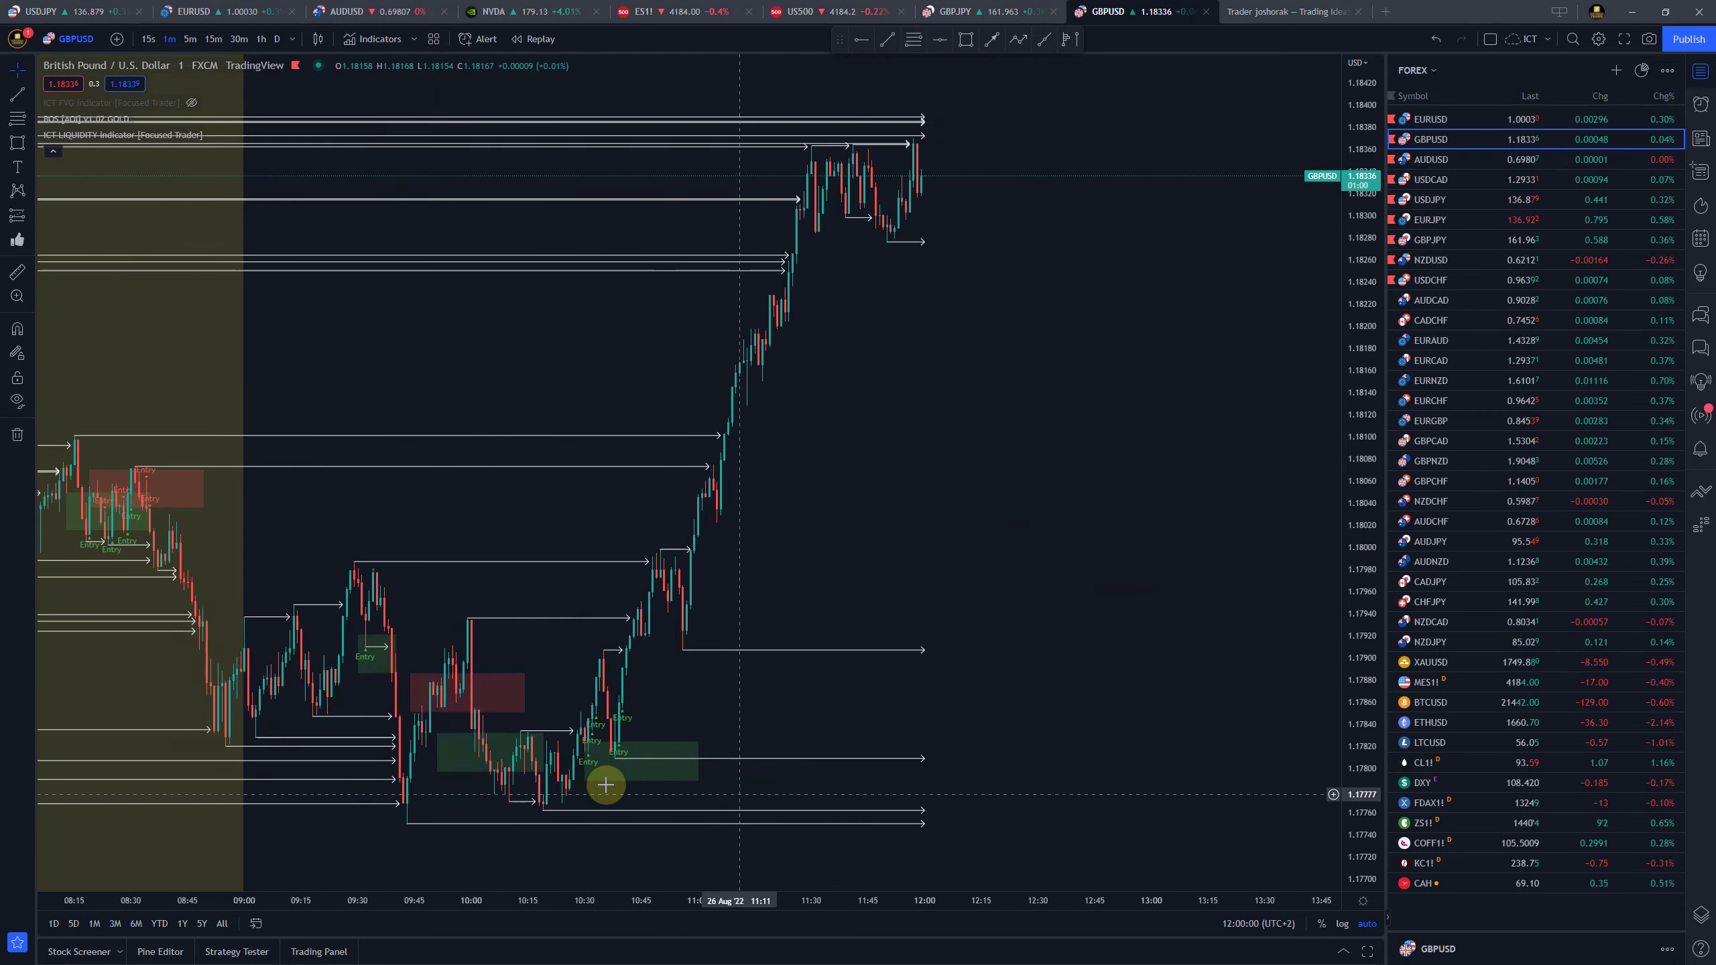
pyautogui.moveTo(261, 632); pyautogui.dragTo(1142, 574)
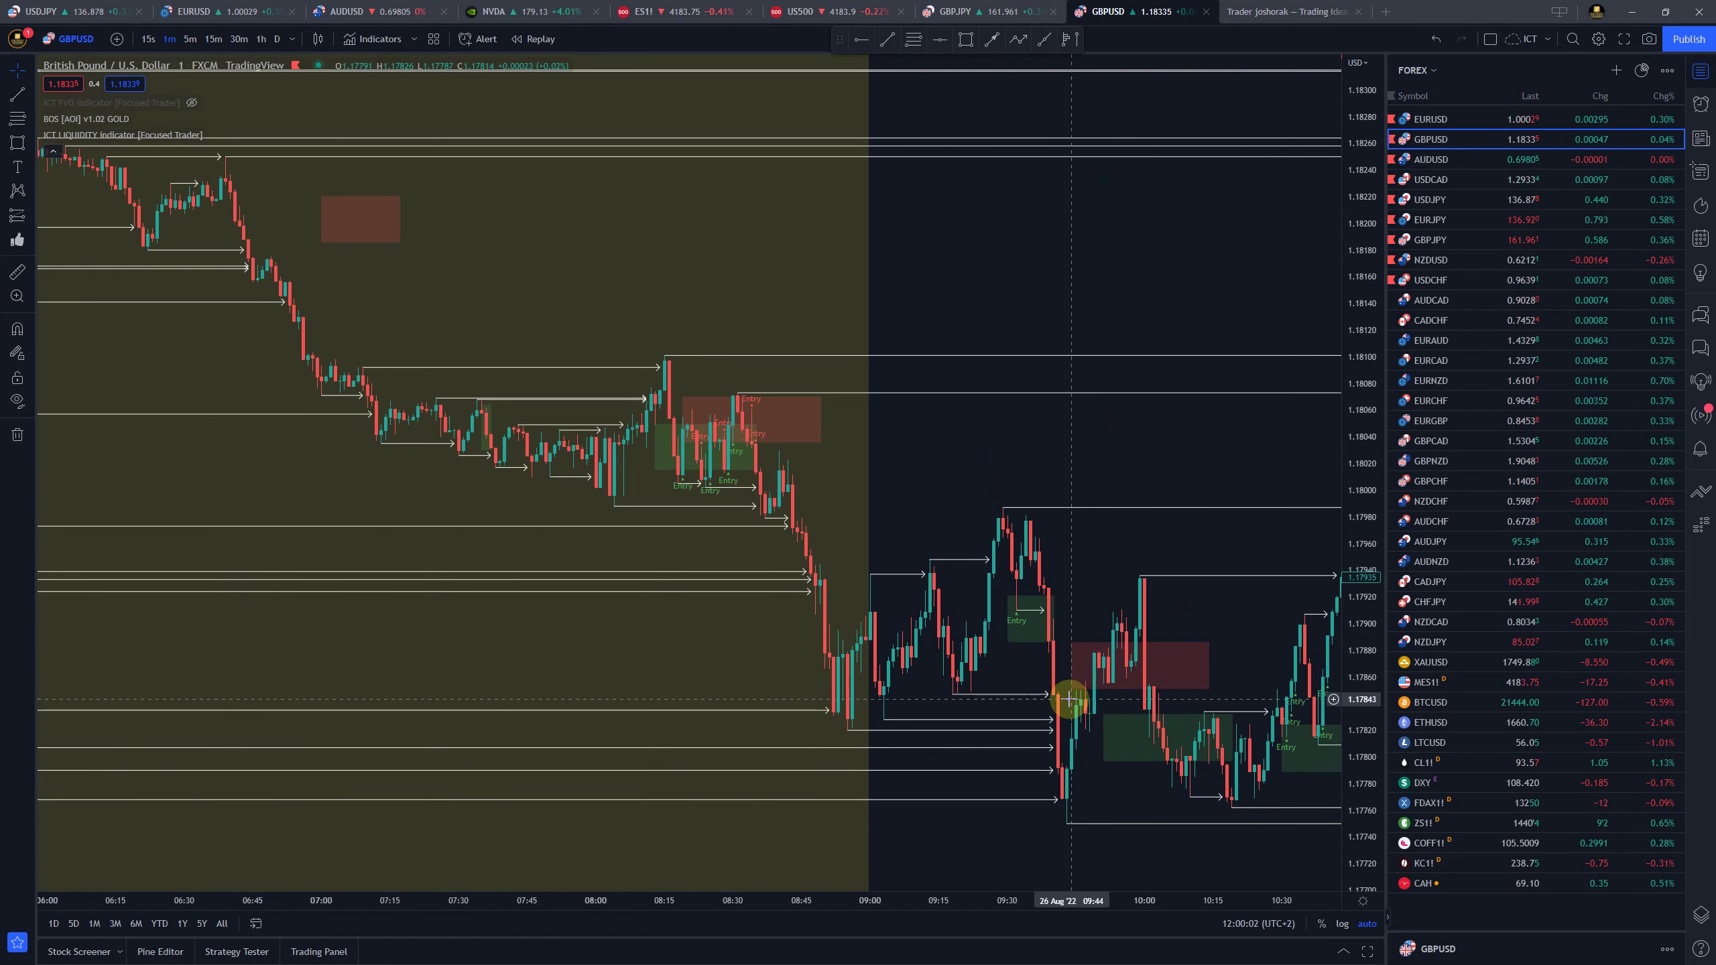
pyautogui.scroll(3, 1006, 703)
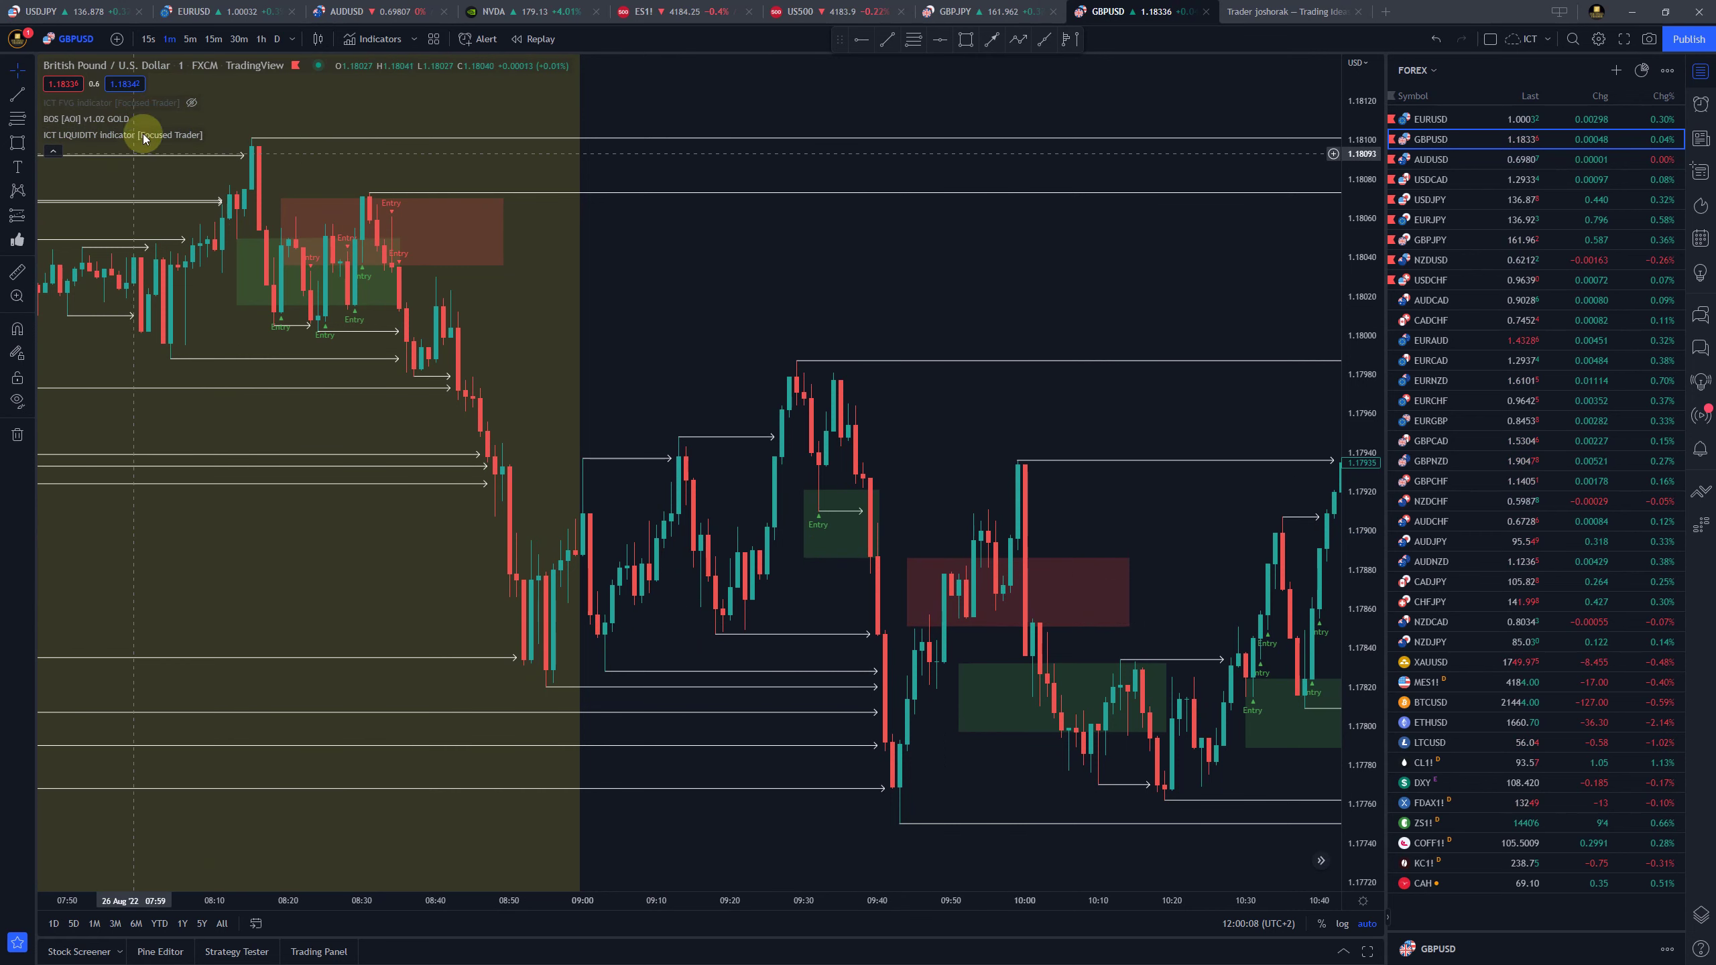
pyautogui.moveTo(92, 120)
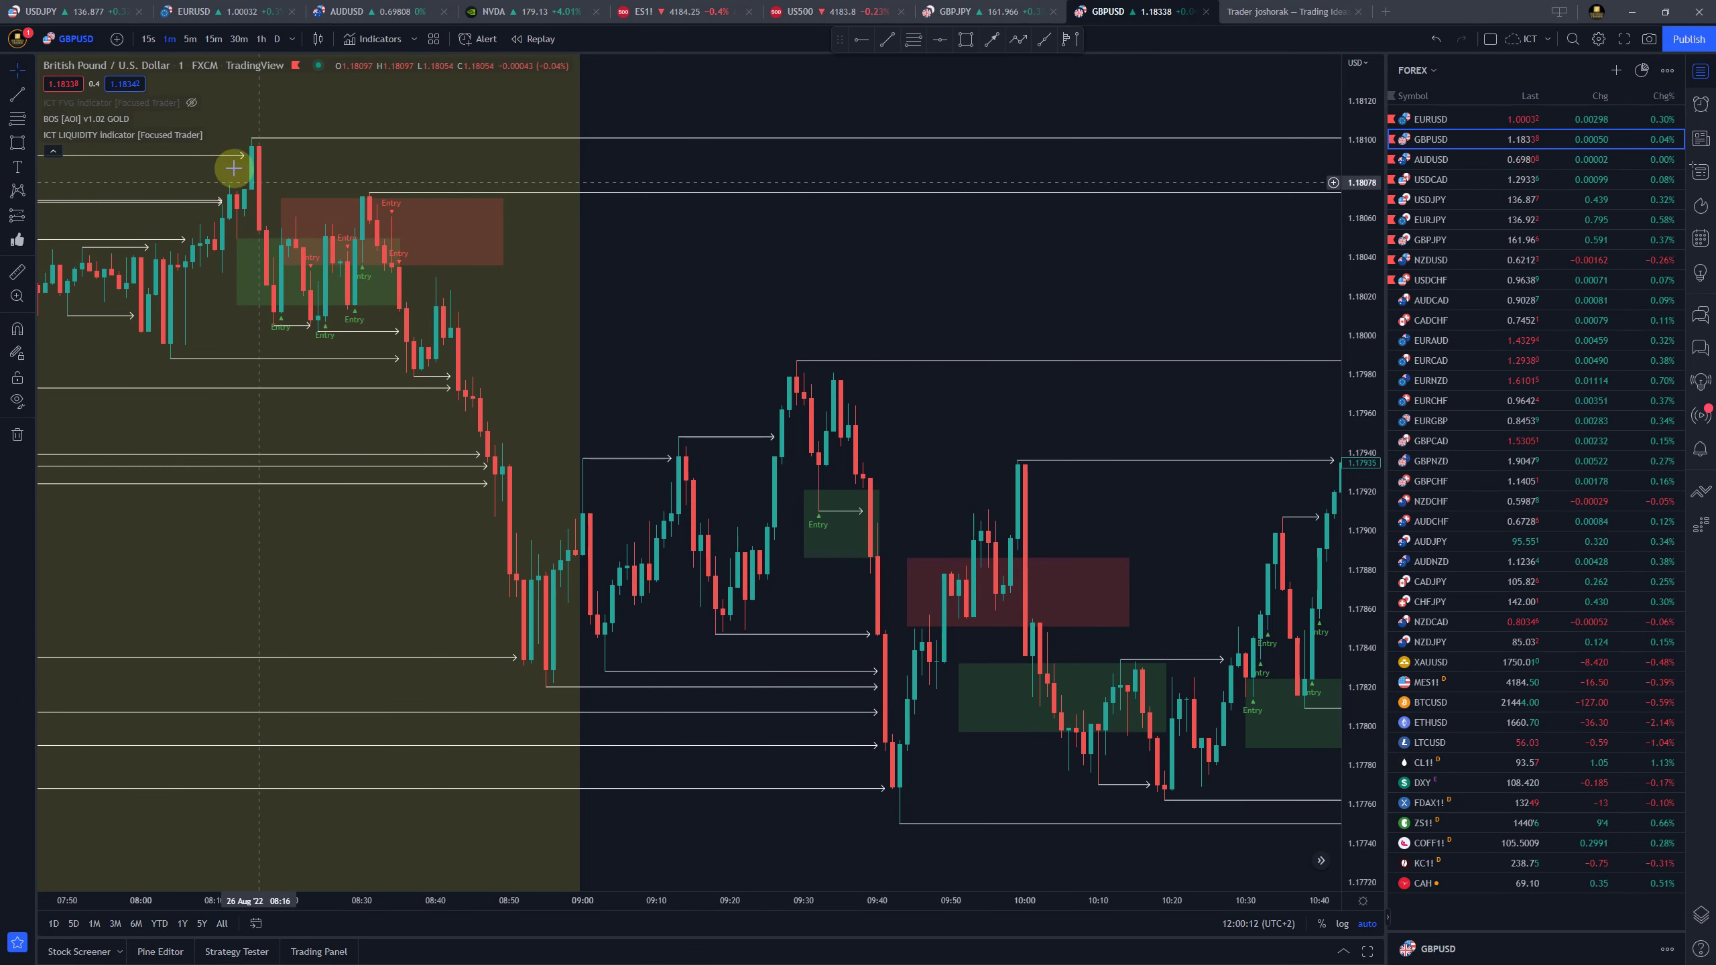
# Open and close the ICT LIQUIDITY settings unchanged, then pan to the latest GBPUSD bars
pyautogui.click(233, 135)
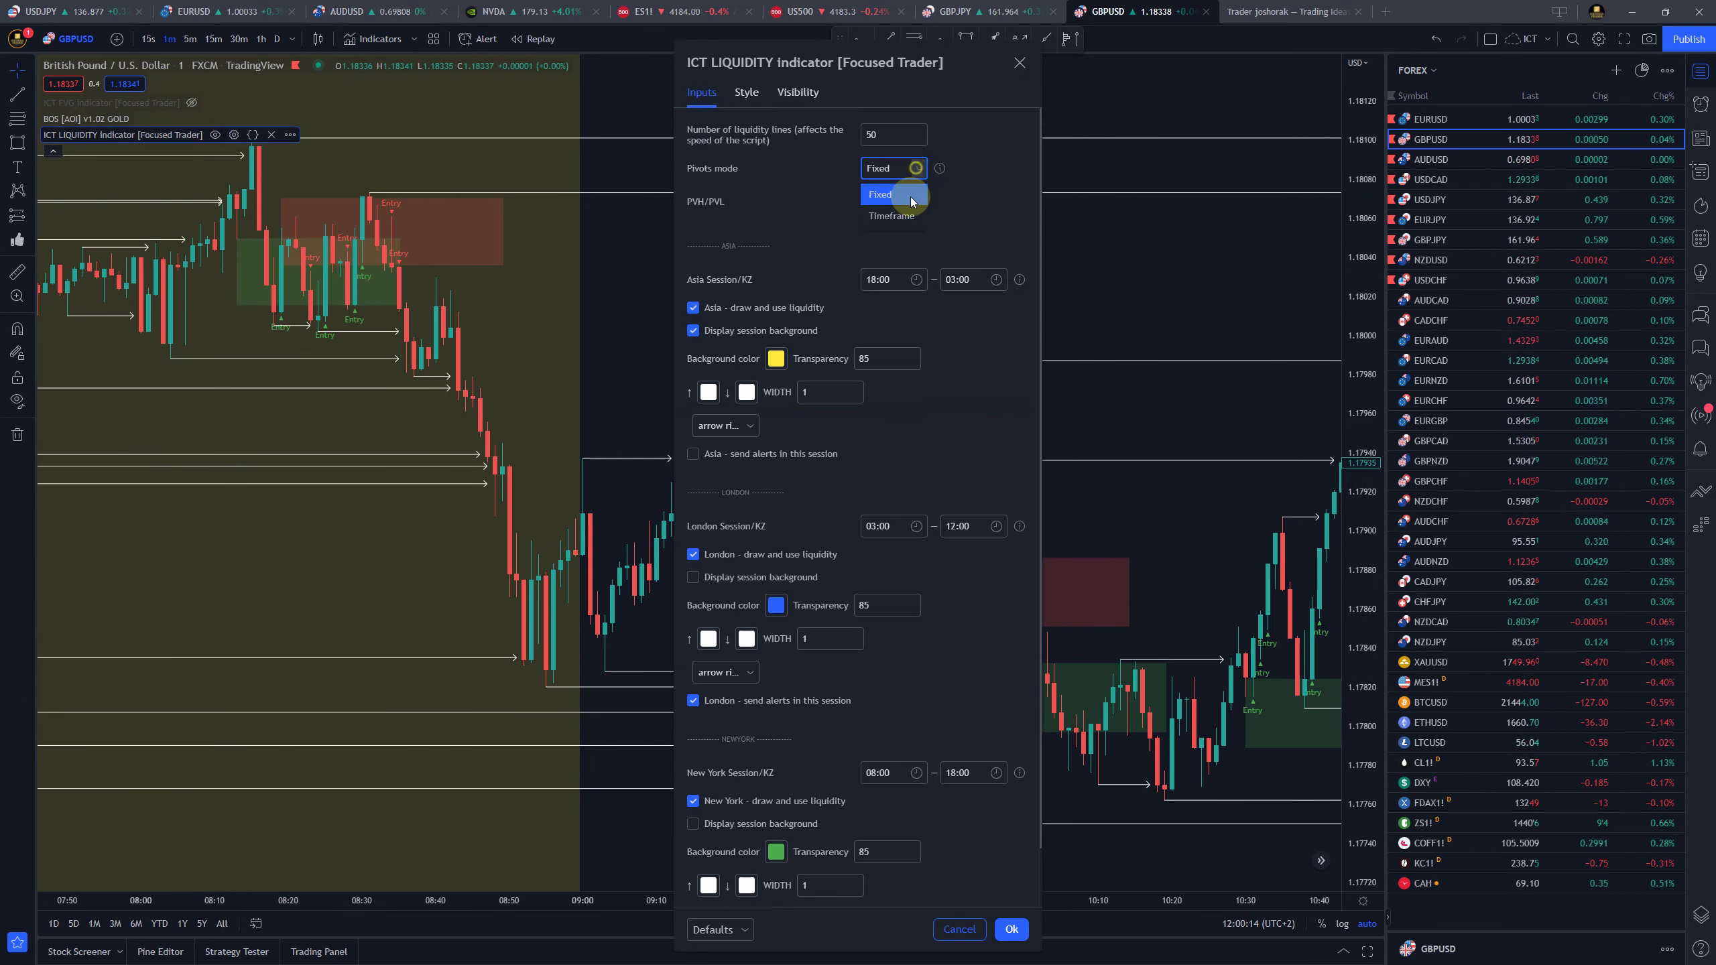
pyautogui.click(1020, 62)
pyautogui.scroll(3, 1199, 414)
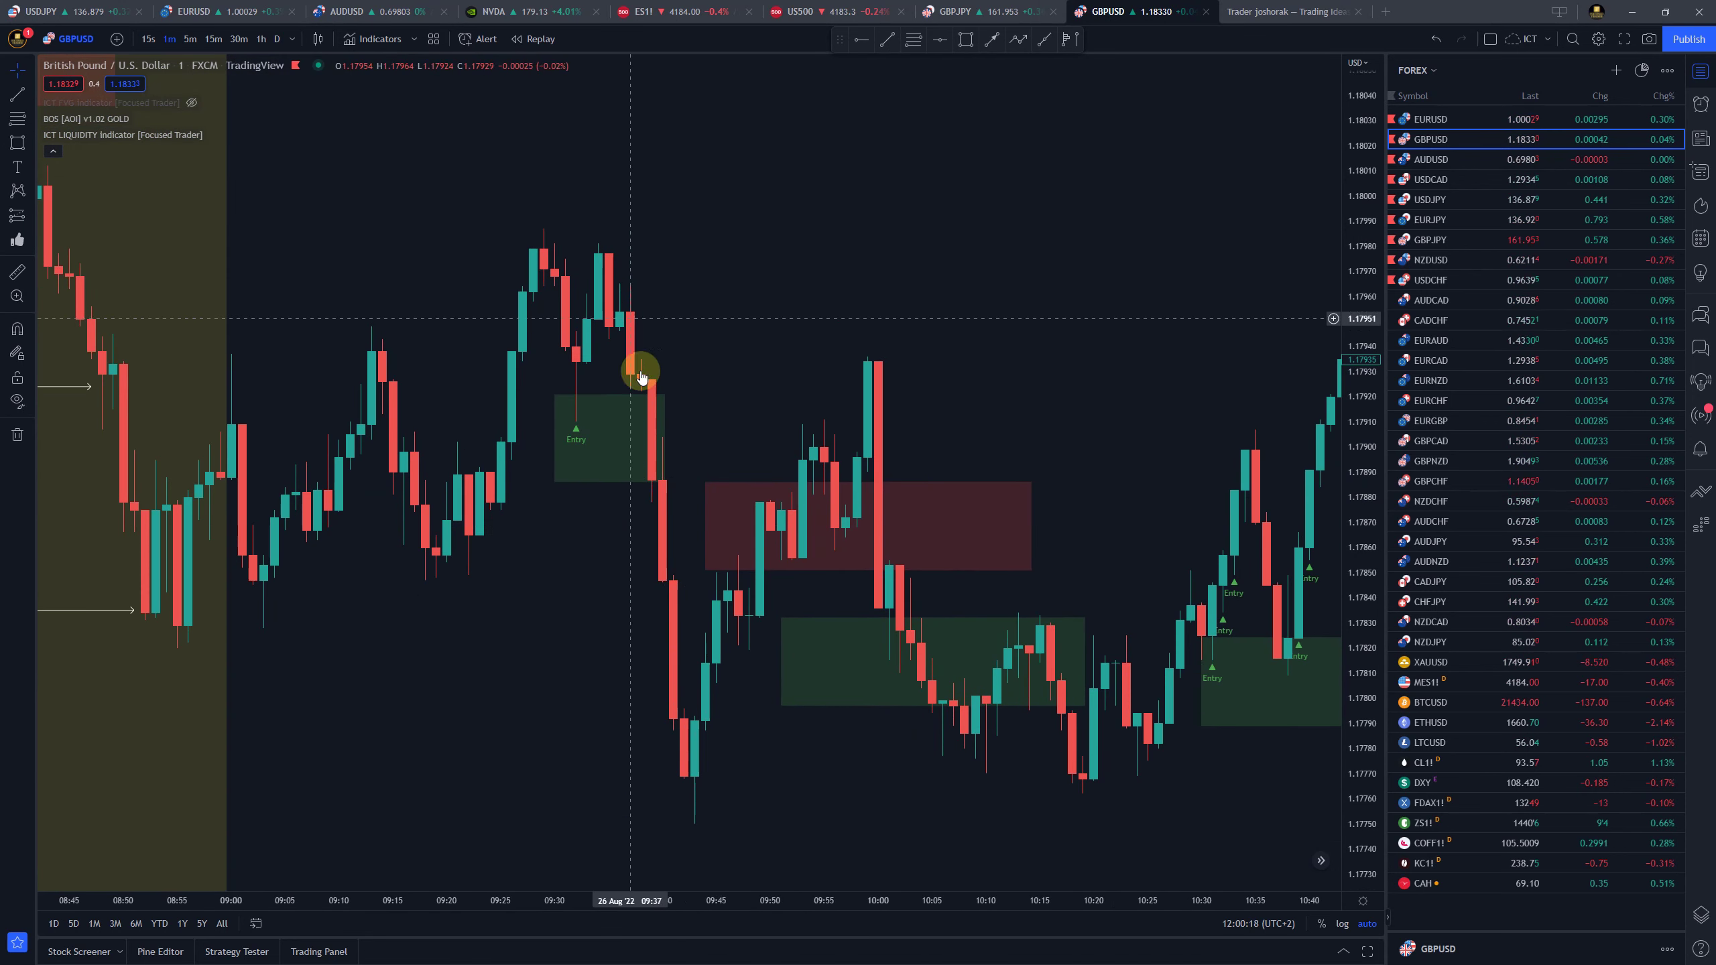
pyautogui.moveTo(973, 358); pyautogui.dragTo(770, 516)
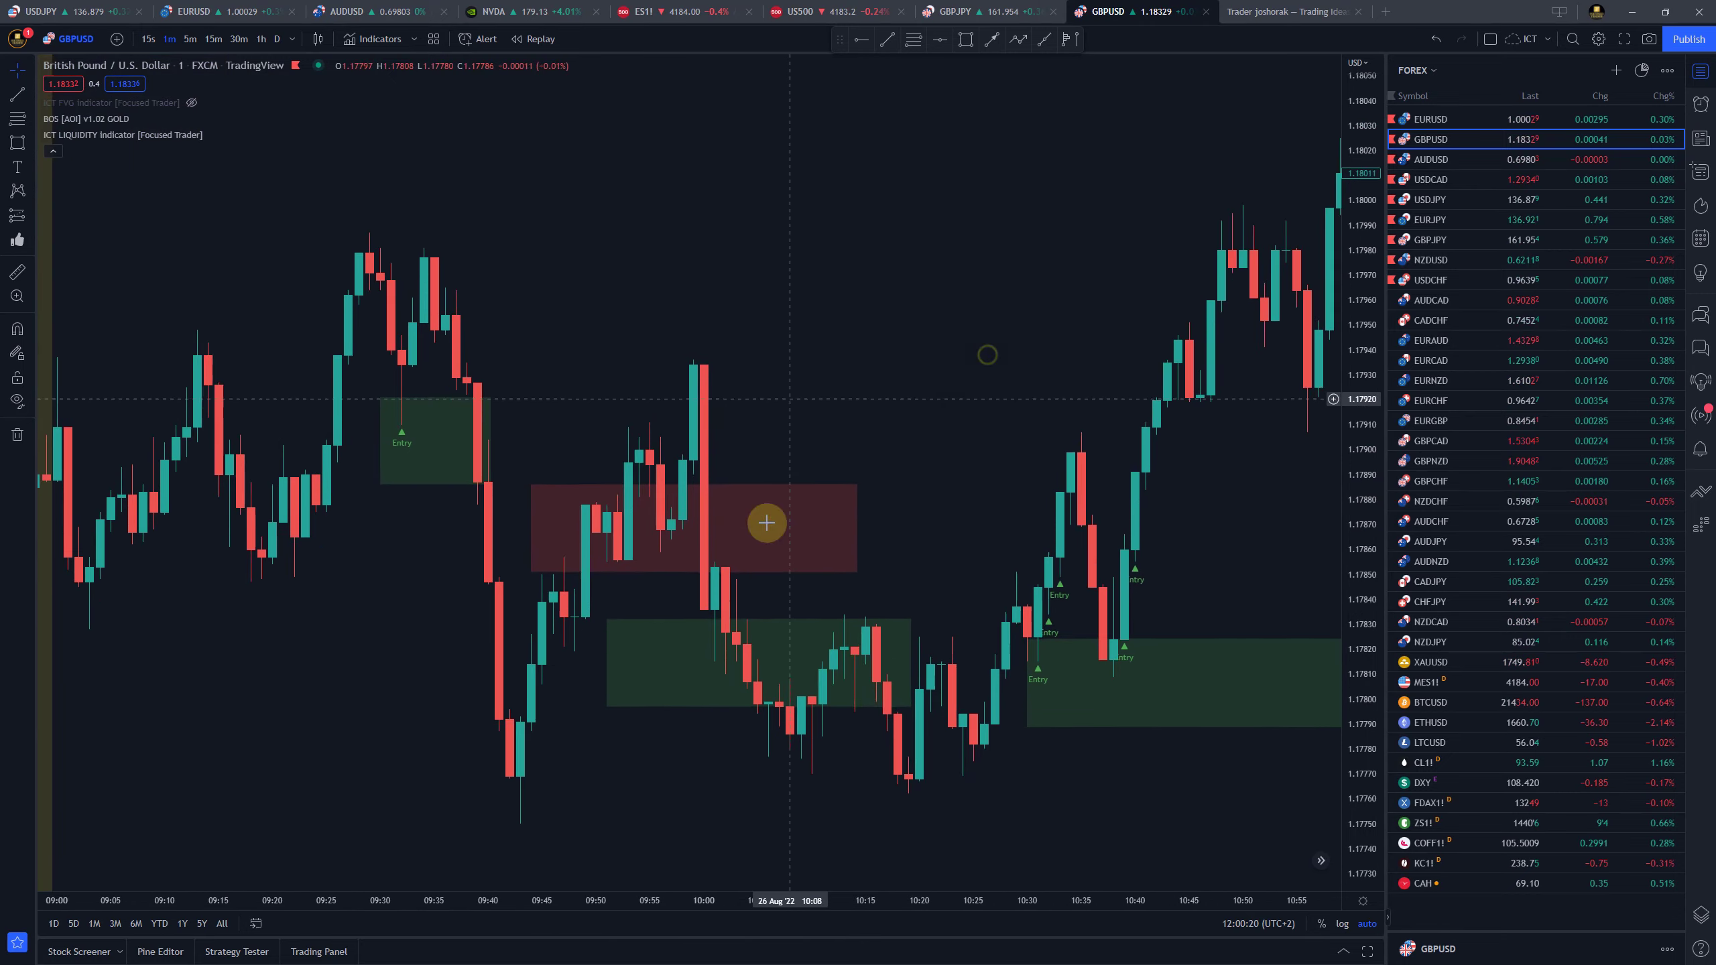
pyautogui.moveTo(910, 503); pyautogui.dragTo(620, 555)
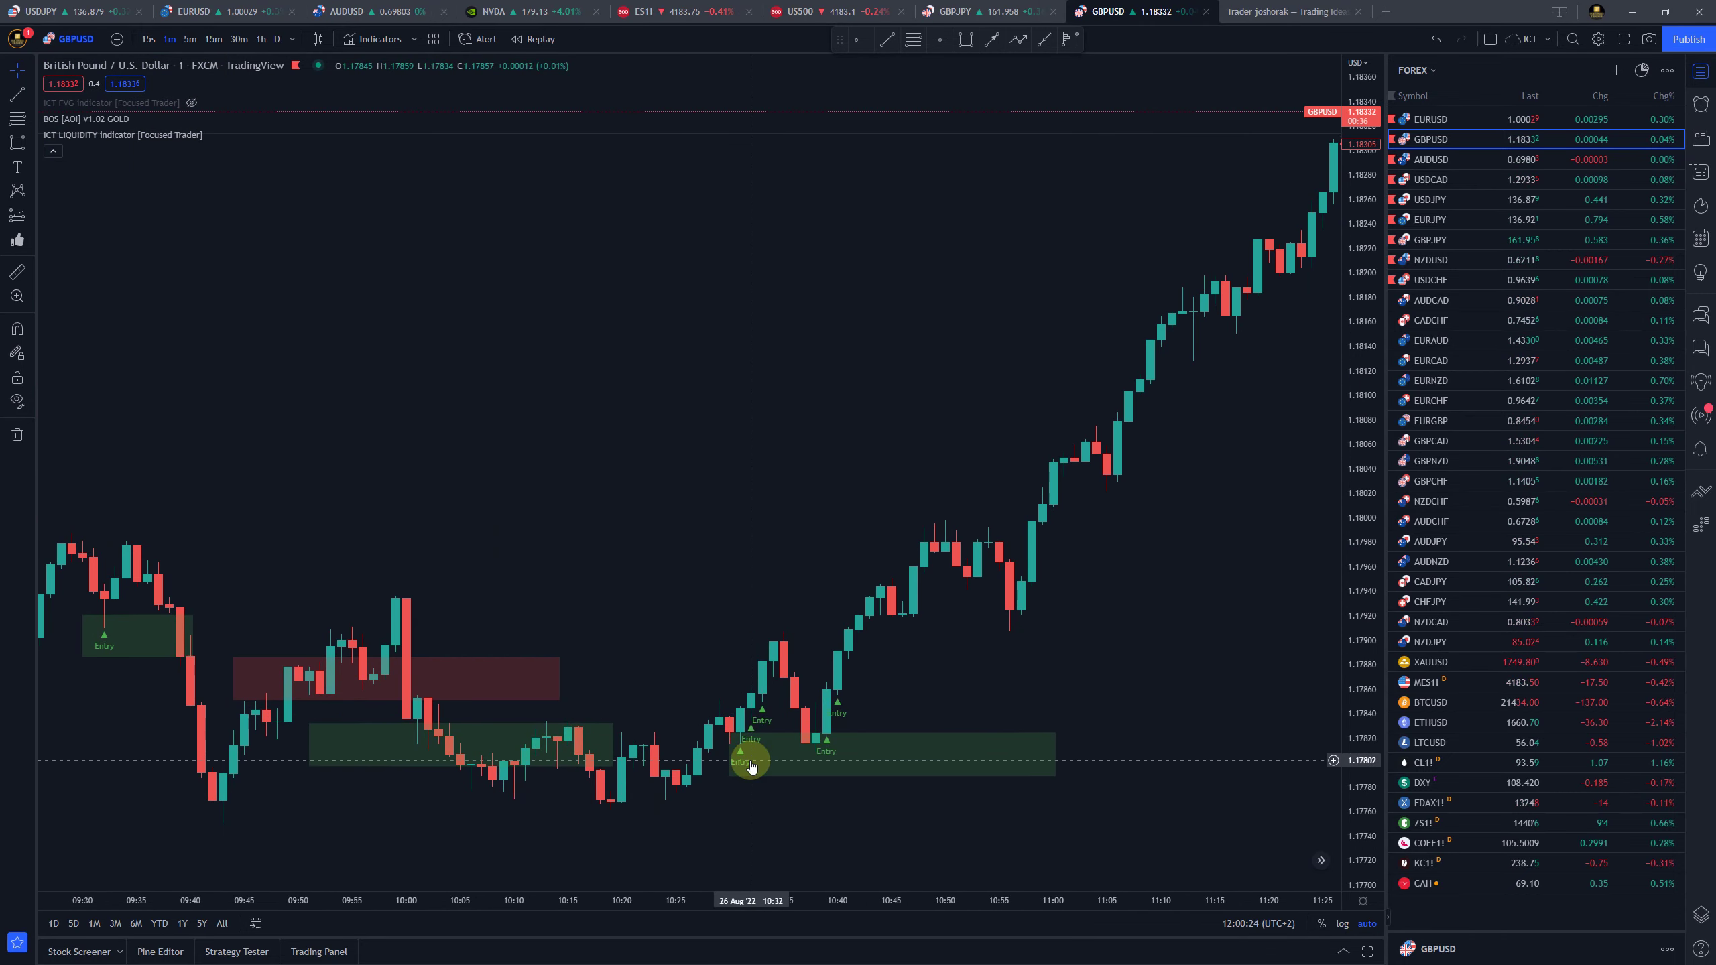
pyautogui.scroll(-5, 751, 766)
pyautogui.scroll(-3, 1049, 704)
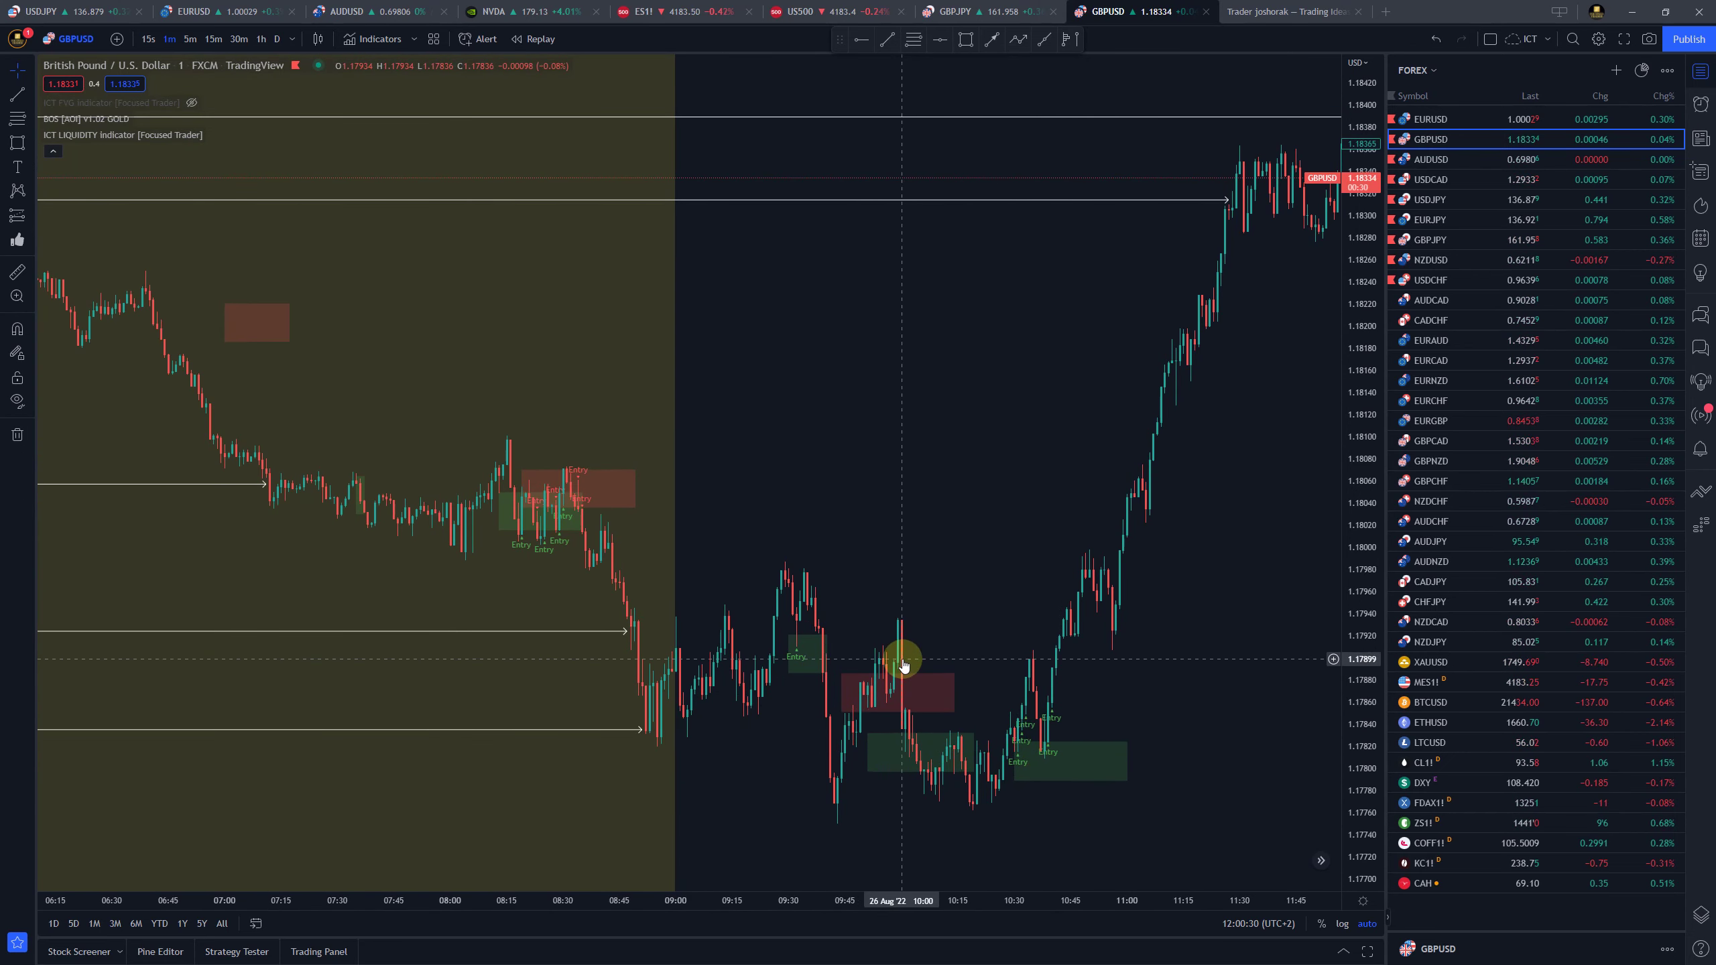
pyautogui.moveTo(916, 528); pyautogui.dragTo(862, 586)
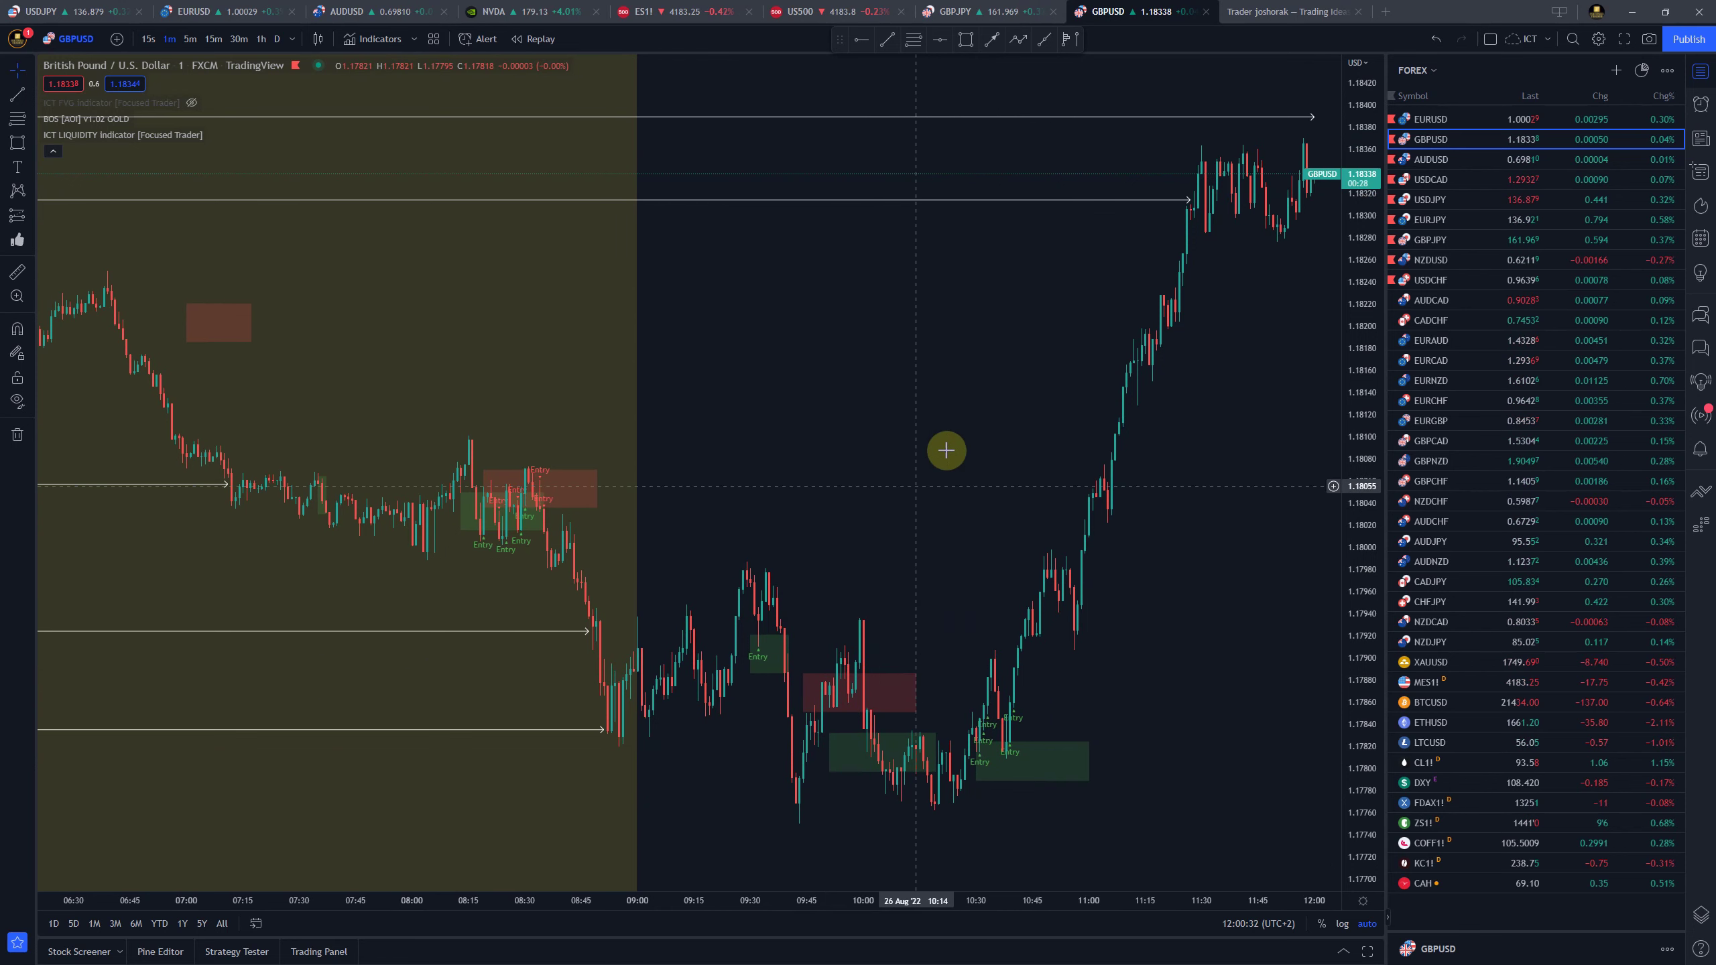
pyautogui.moveTo(906, 430); pyautogui.dragTo(590, 518)
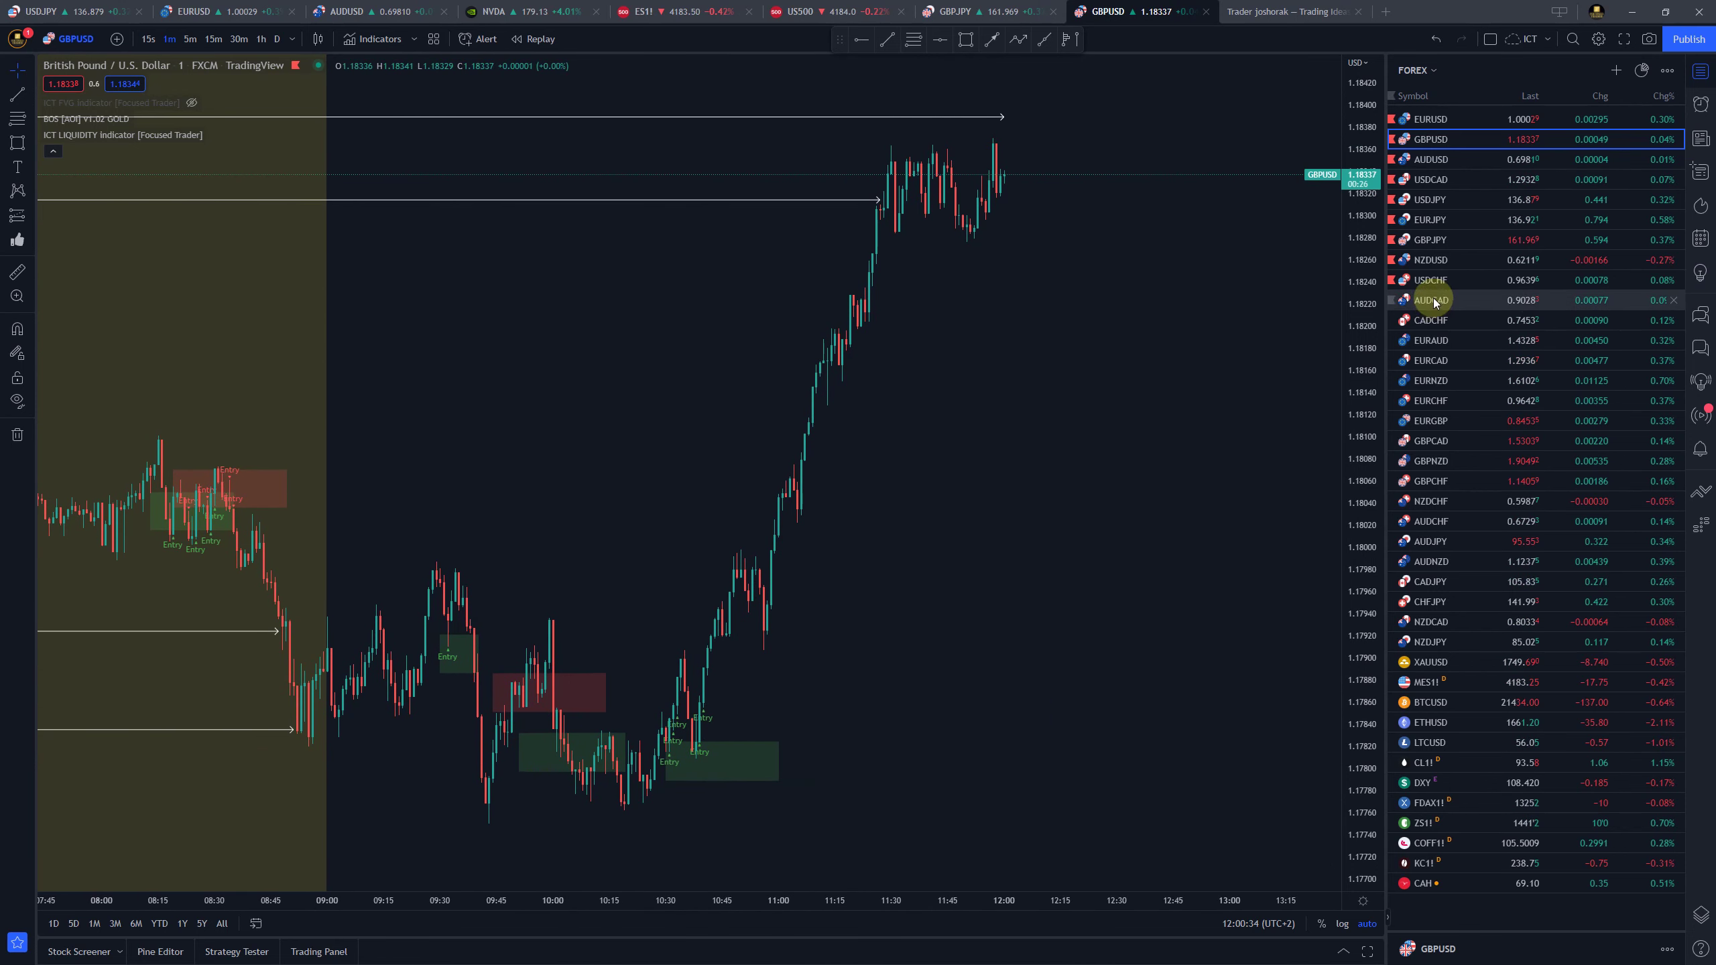
pyautogui.click(1451, 245)
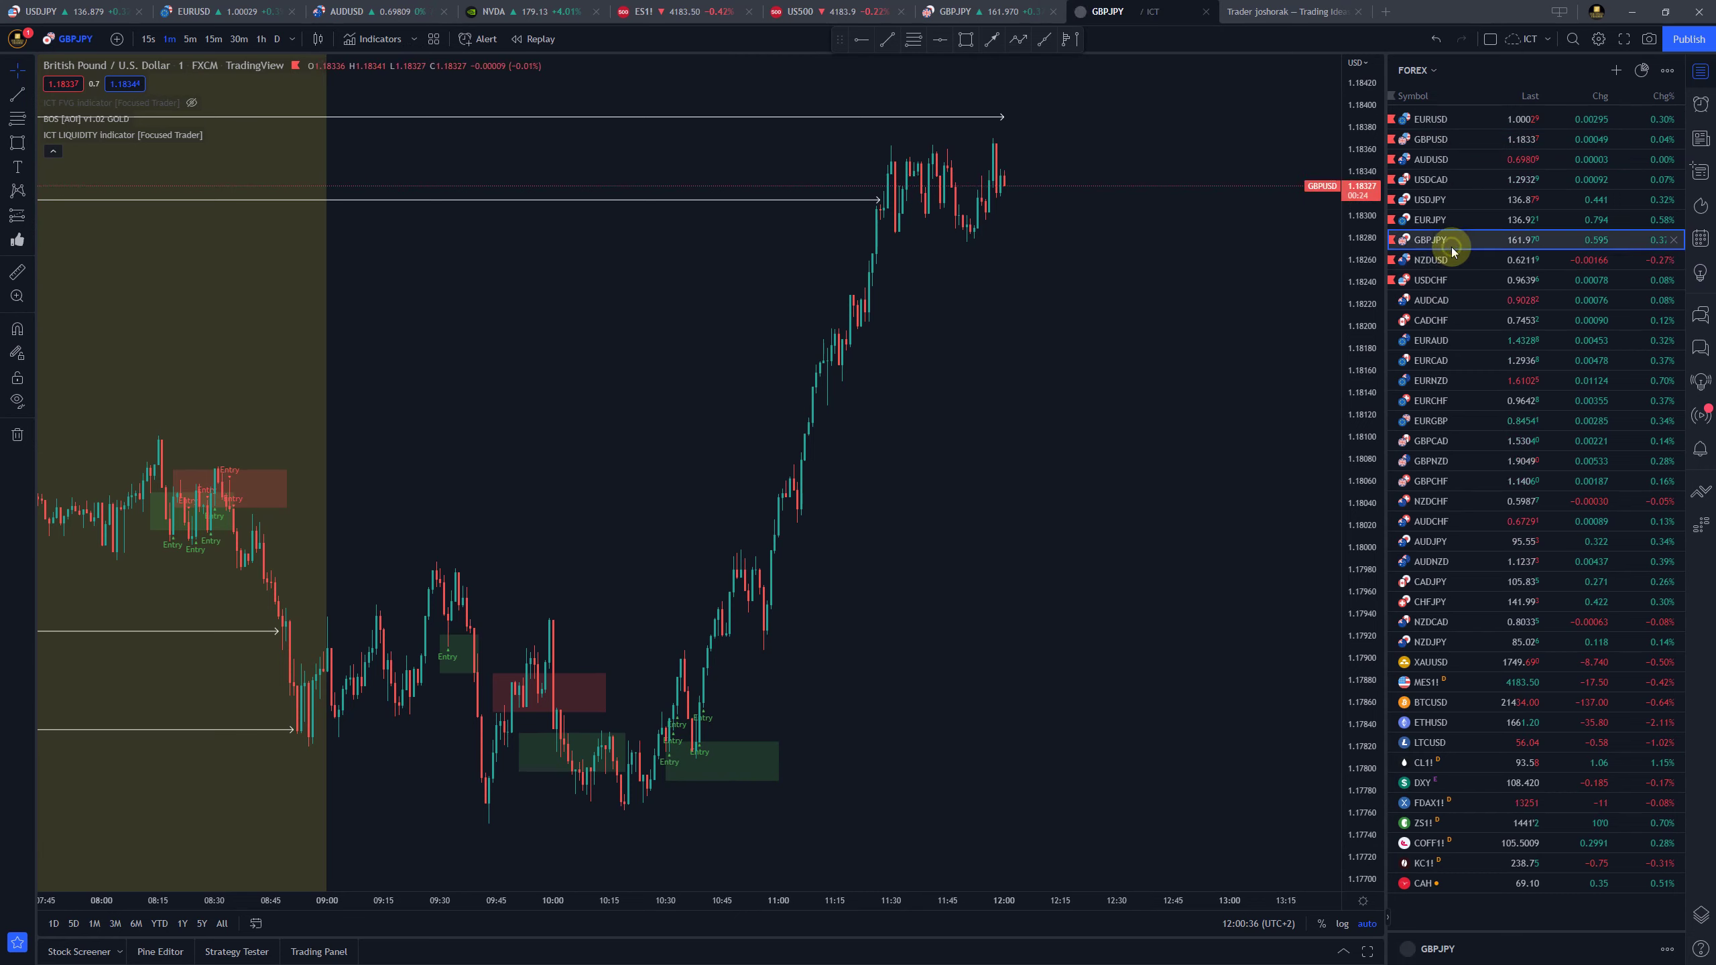
pyautogui.scroll(-5, 789, 621)
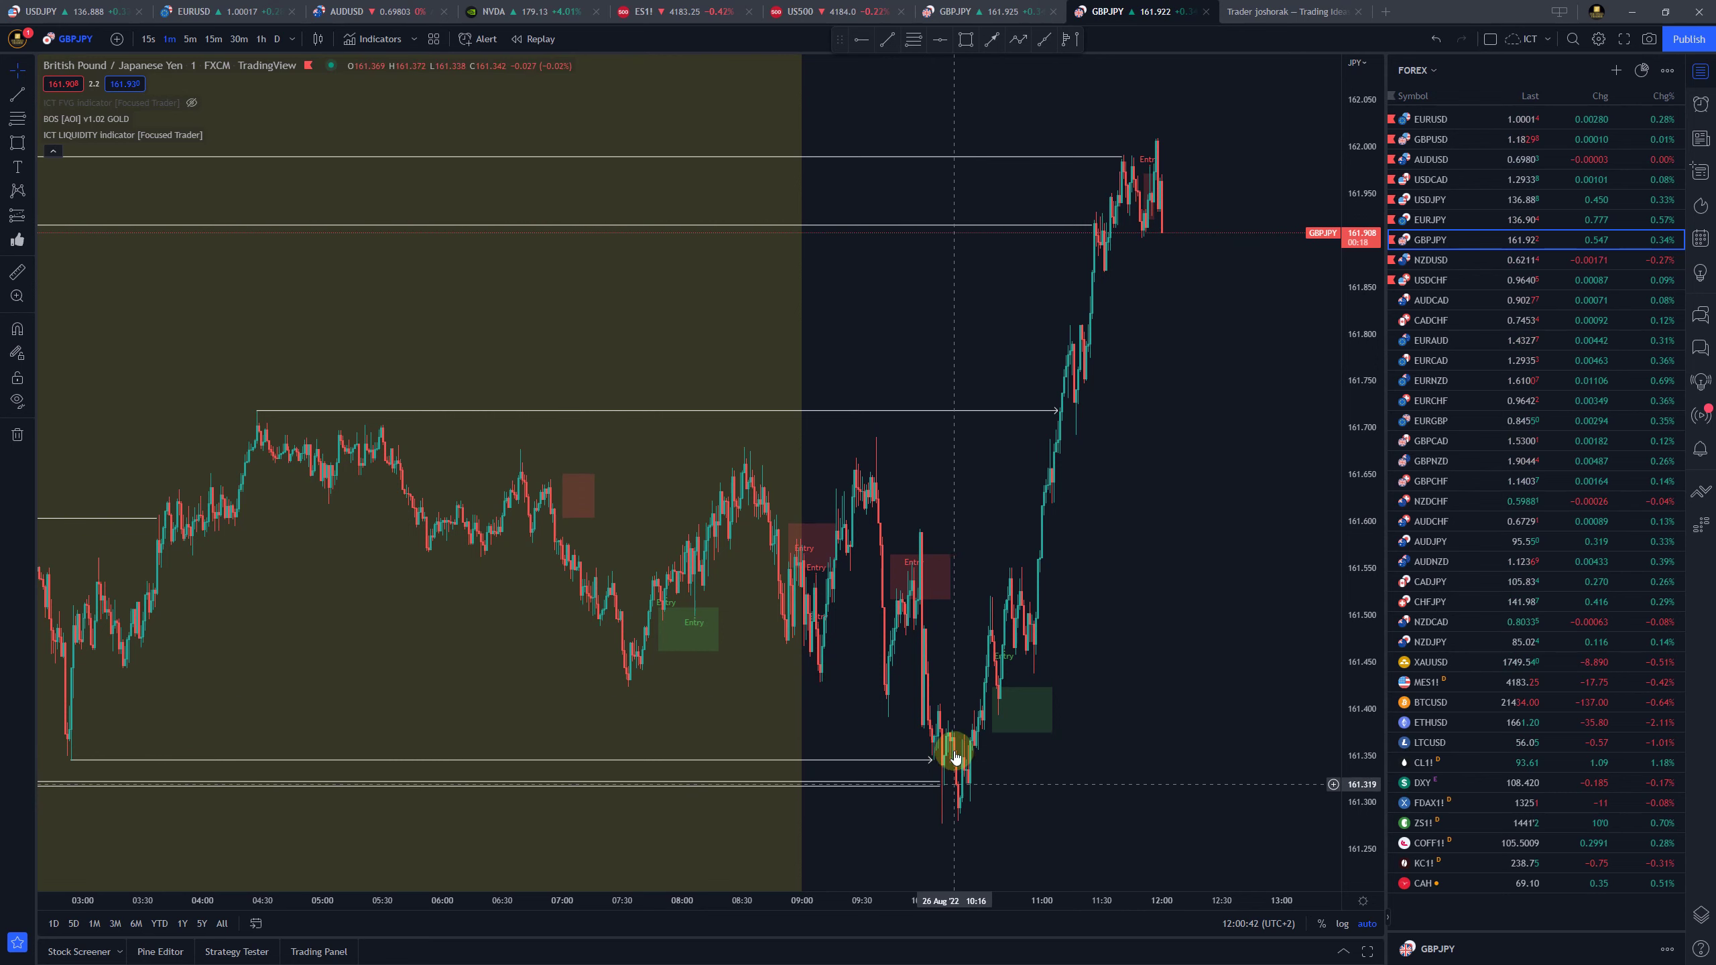
pyautogui.scroll(5, 909, 766)
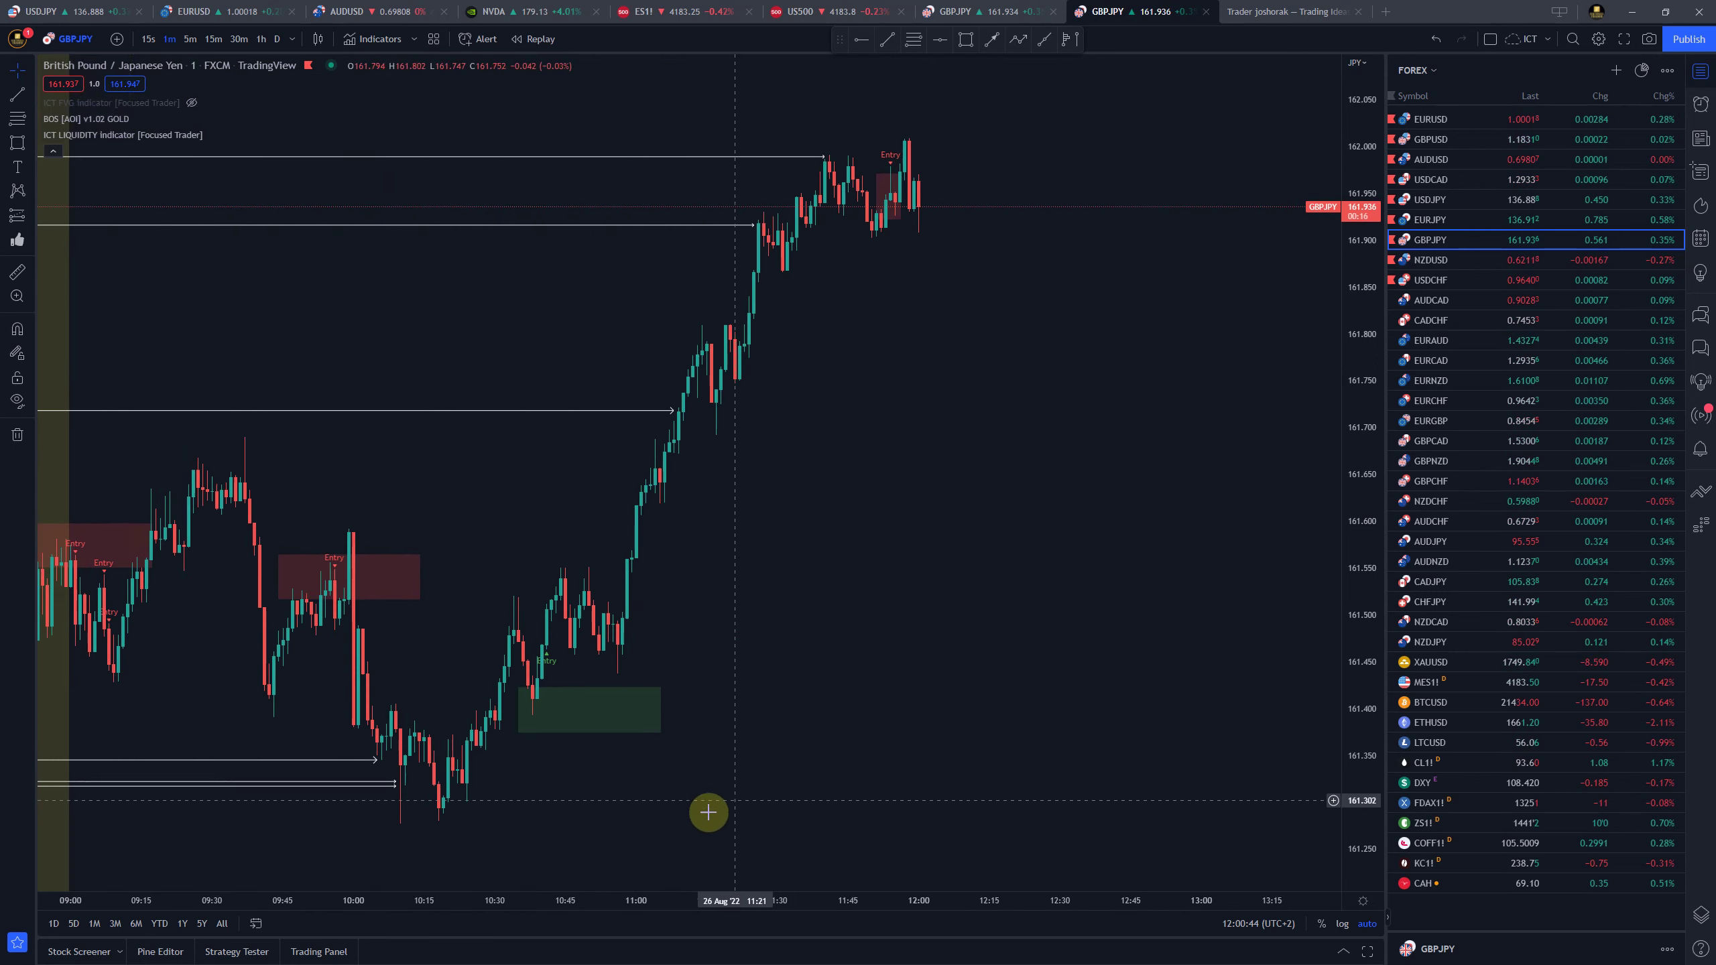
pyautogui.moveTo(709, 812); pyautogui.dragTo(919, 791)
pyautogui.scroll(3, 448, 560)
pyautogui.scroll(-6, 712, 583)
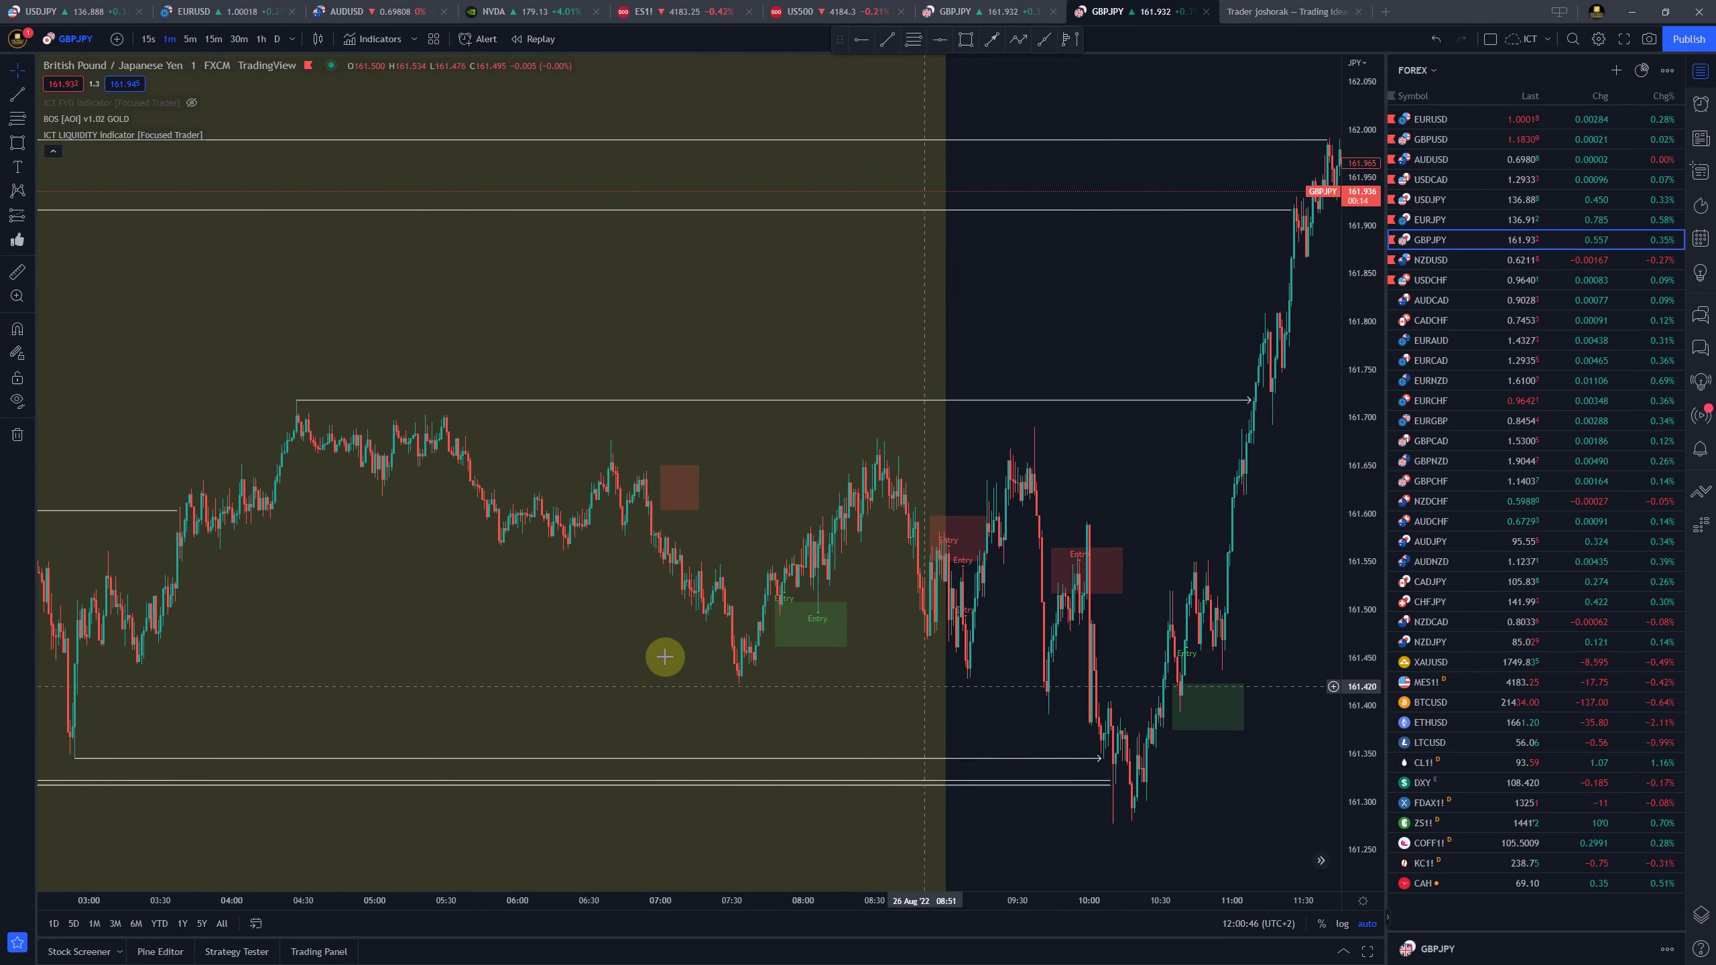
pyautogui.scroll(-3, 1151, 732)
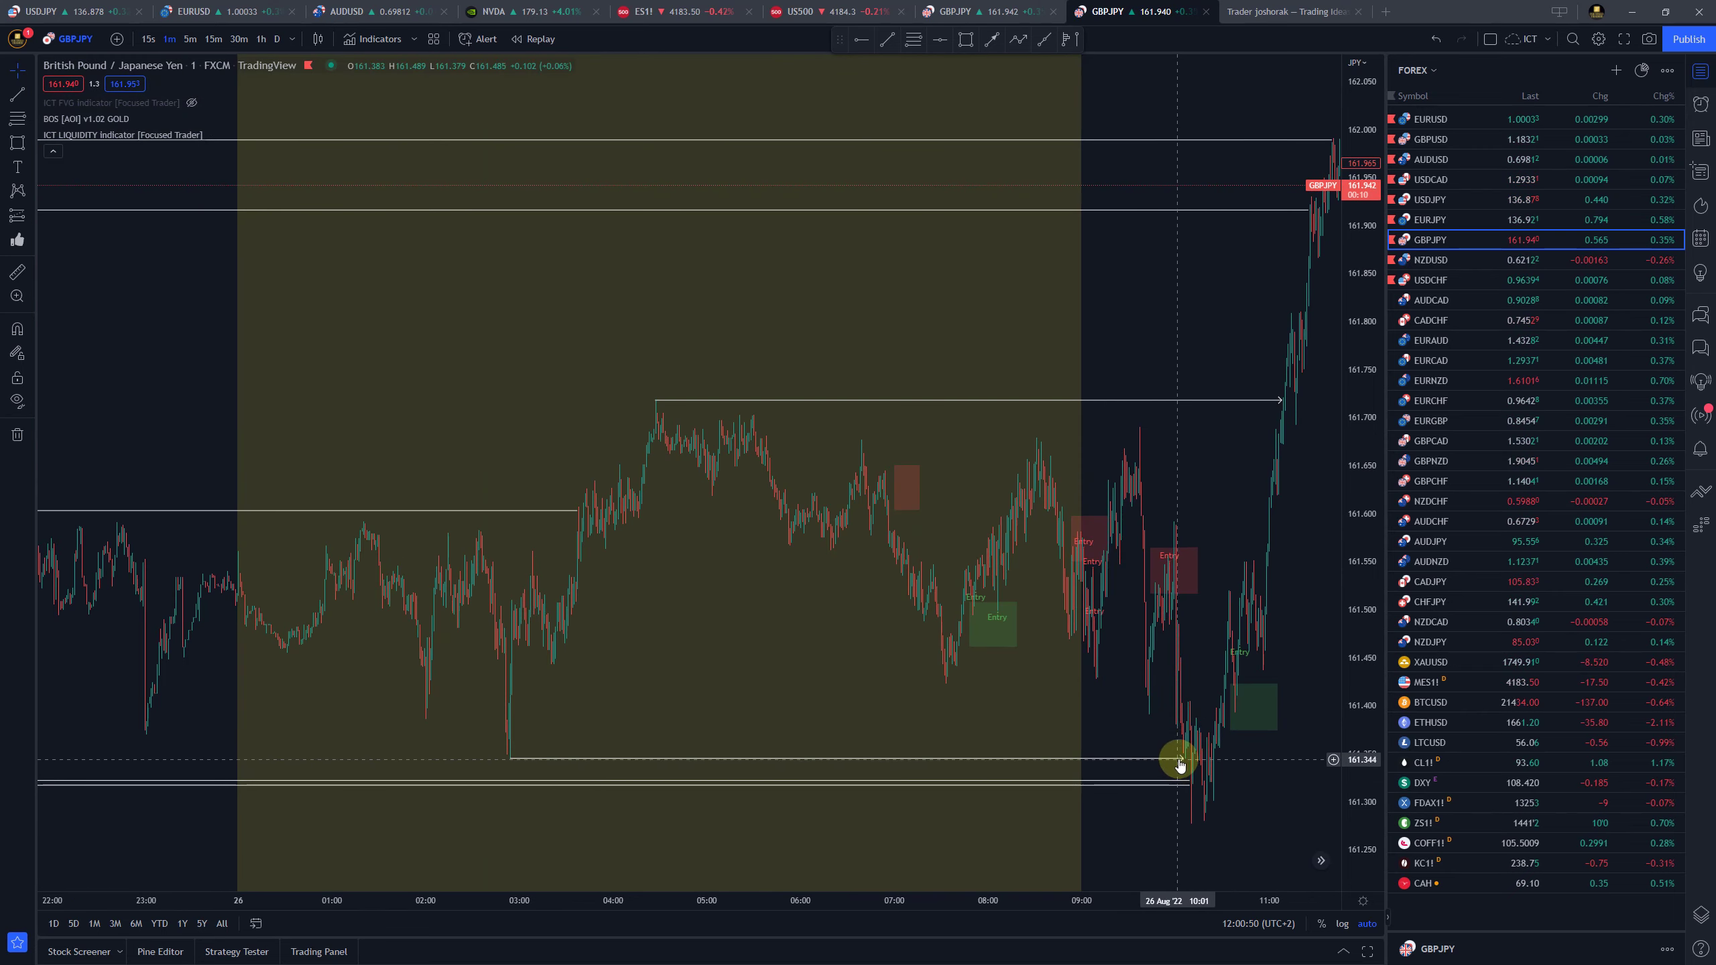
pyautogui.scroll(10, 1148, 797)
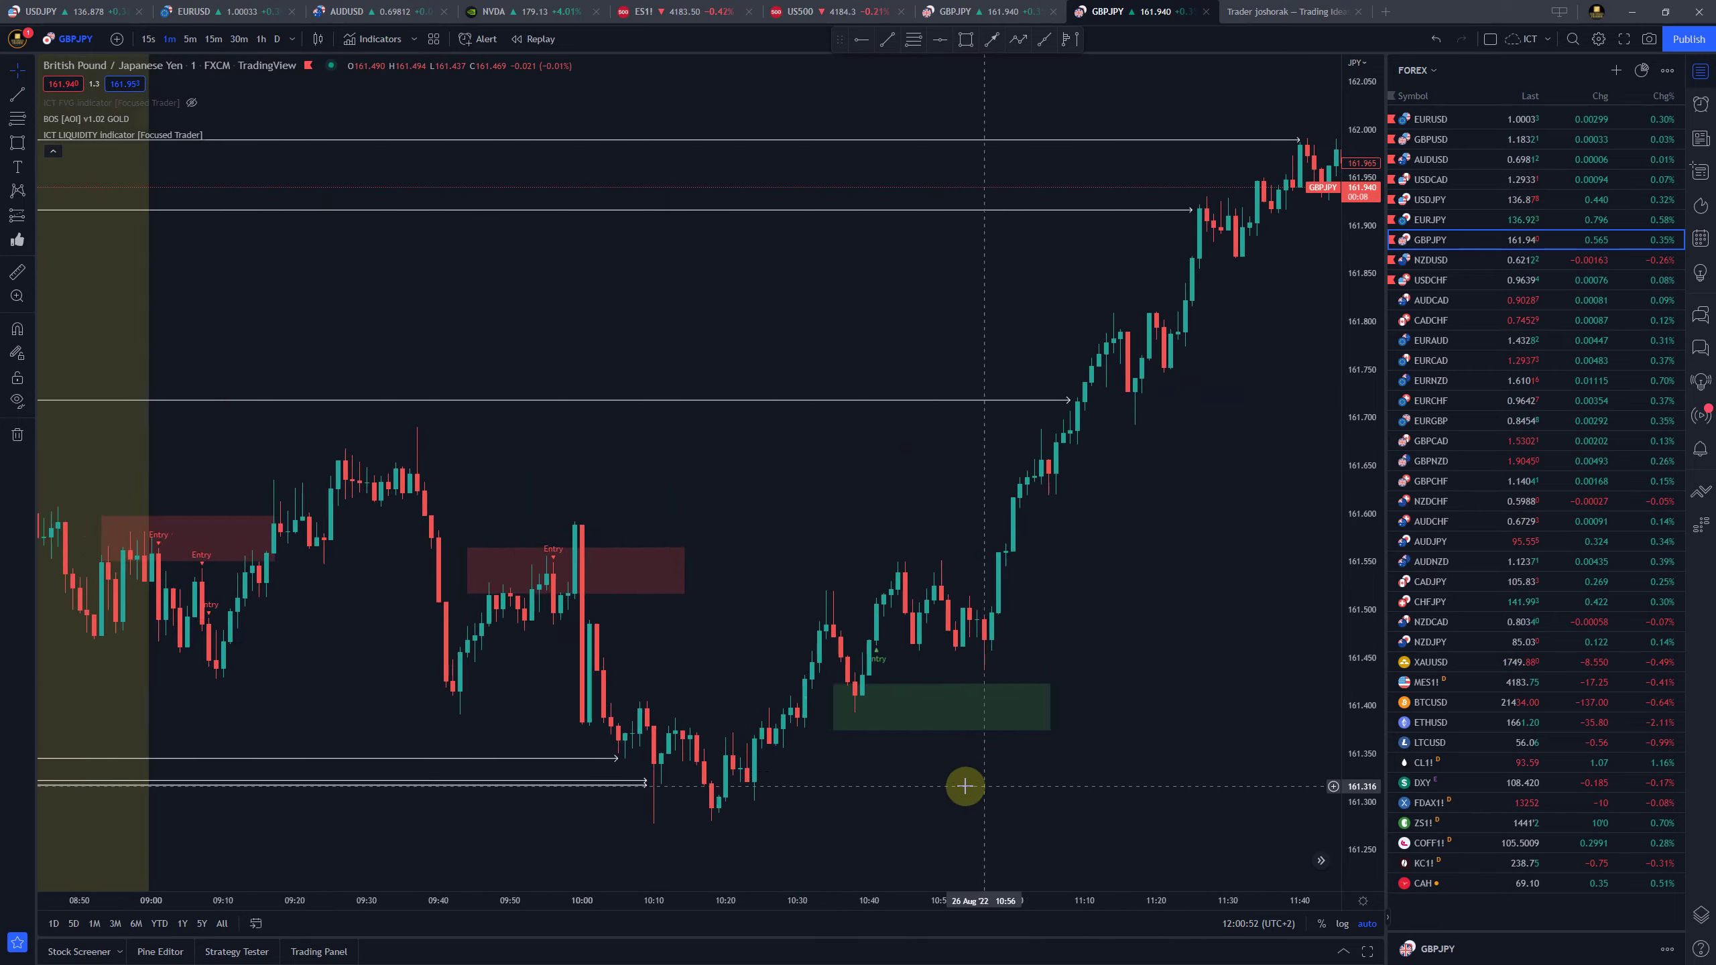
pyautogui.moveTo(464, 456); pyautogui.dragTo(1086, 560)
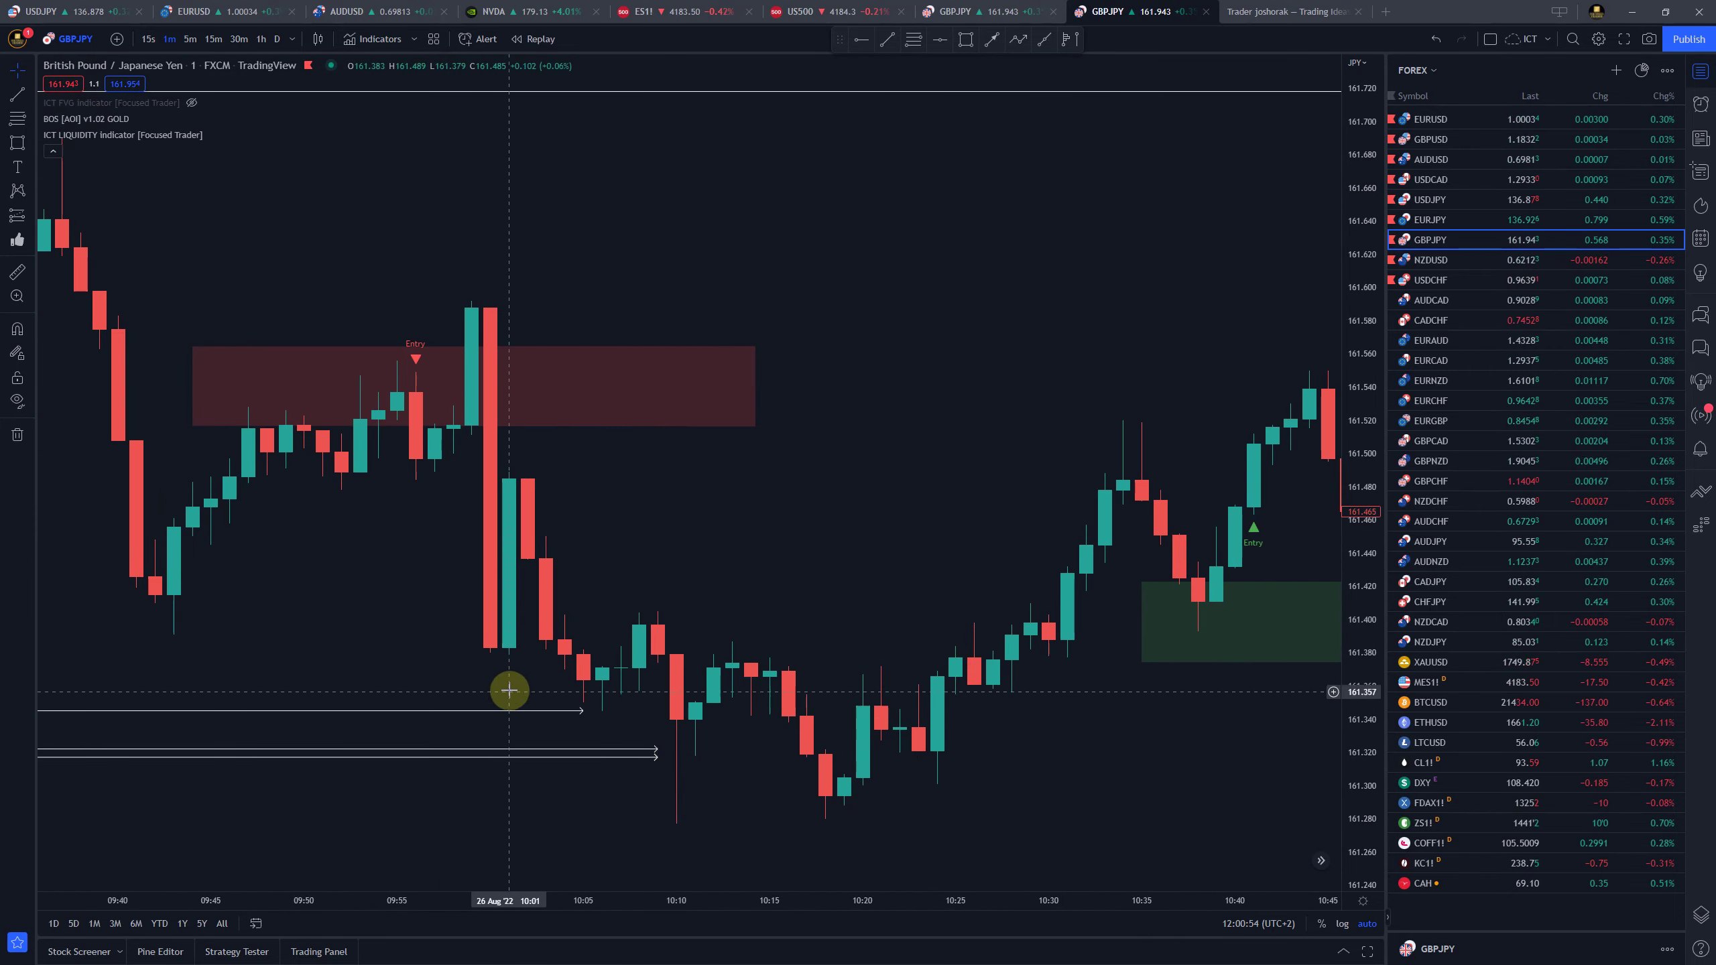
pyautogui.scroll(-5, 1071, 716)
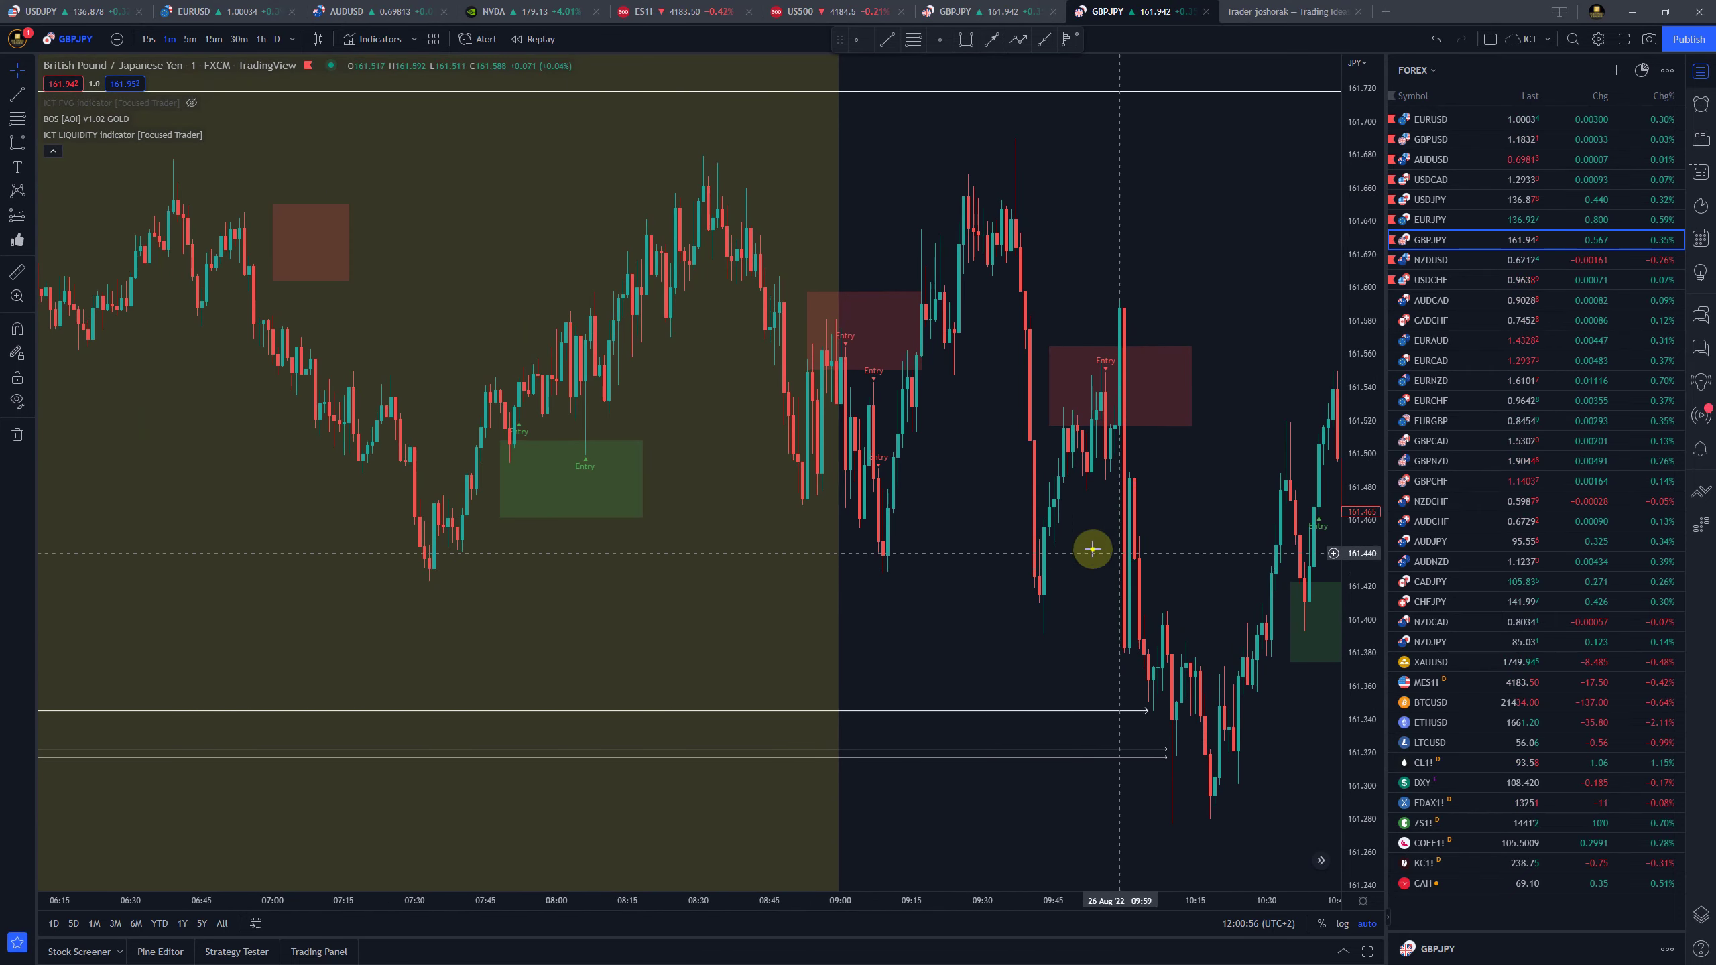
pyautogui.scroll(-2, 1148, 707)
pyautogui.moveTo(1199, 582); pyautogui.dragTo(1061, 755)
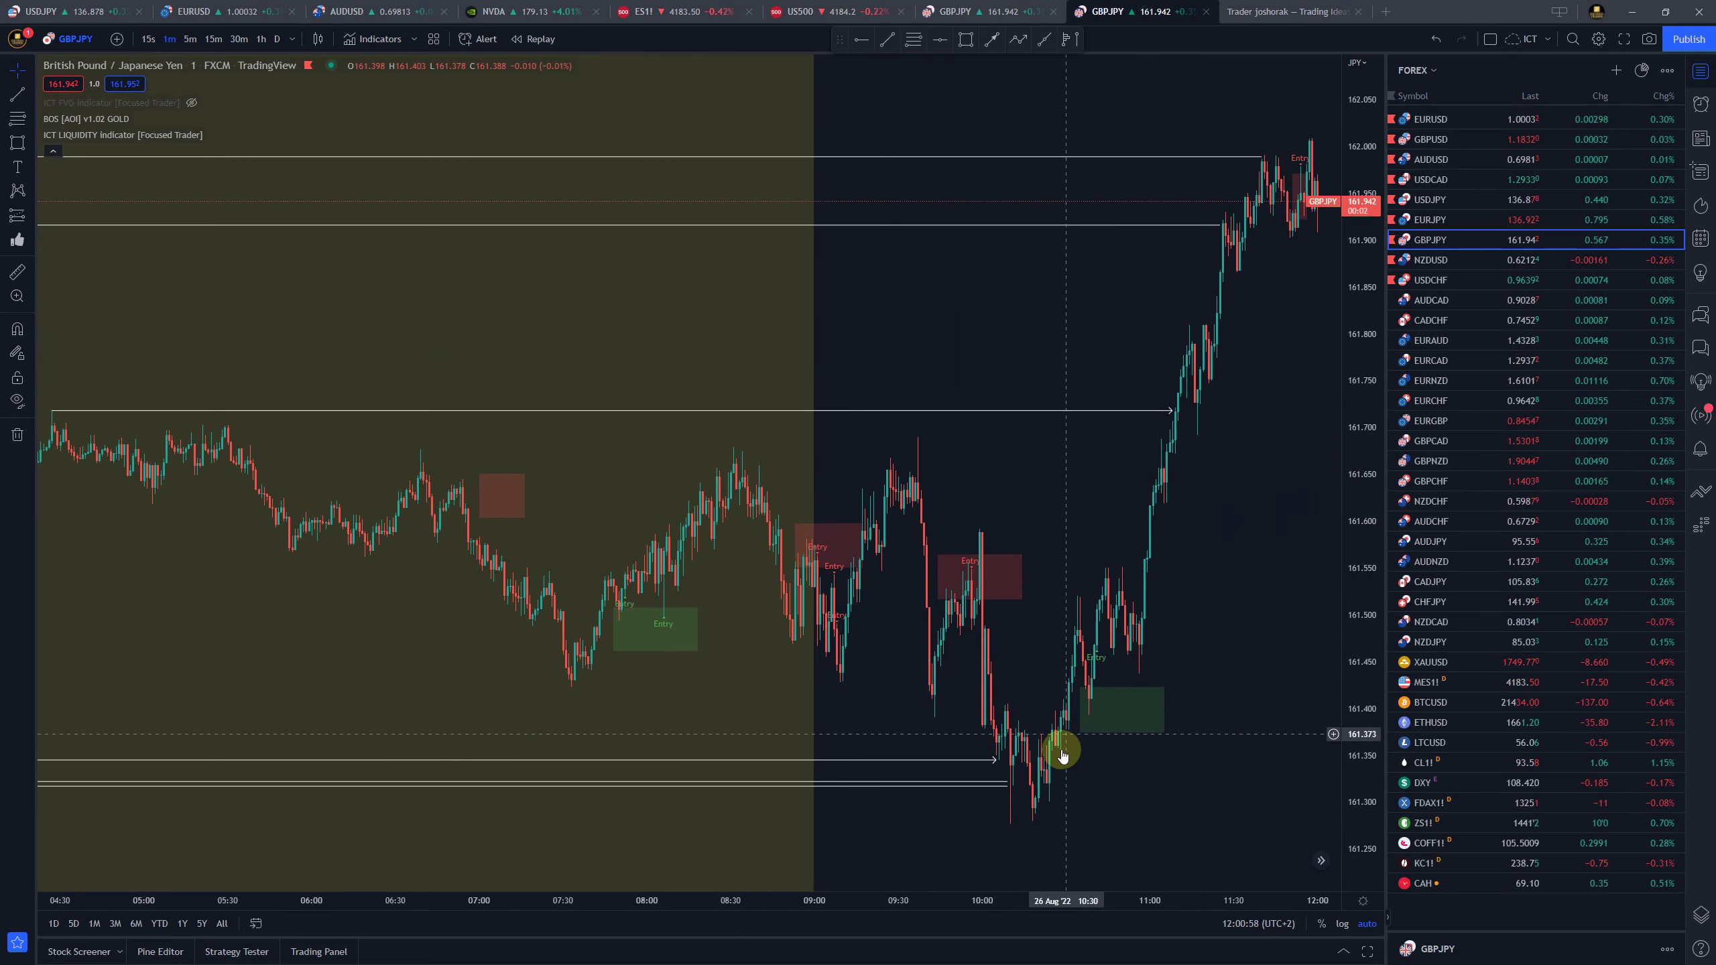
pyautogui.scroll(5, 817, 782)
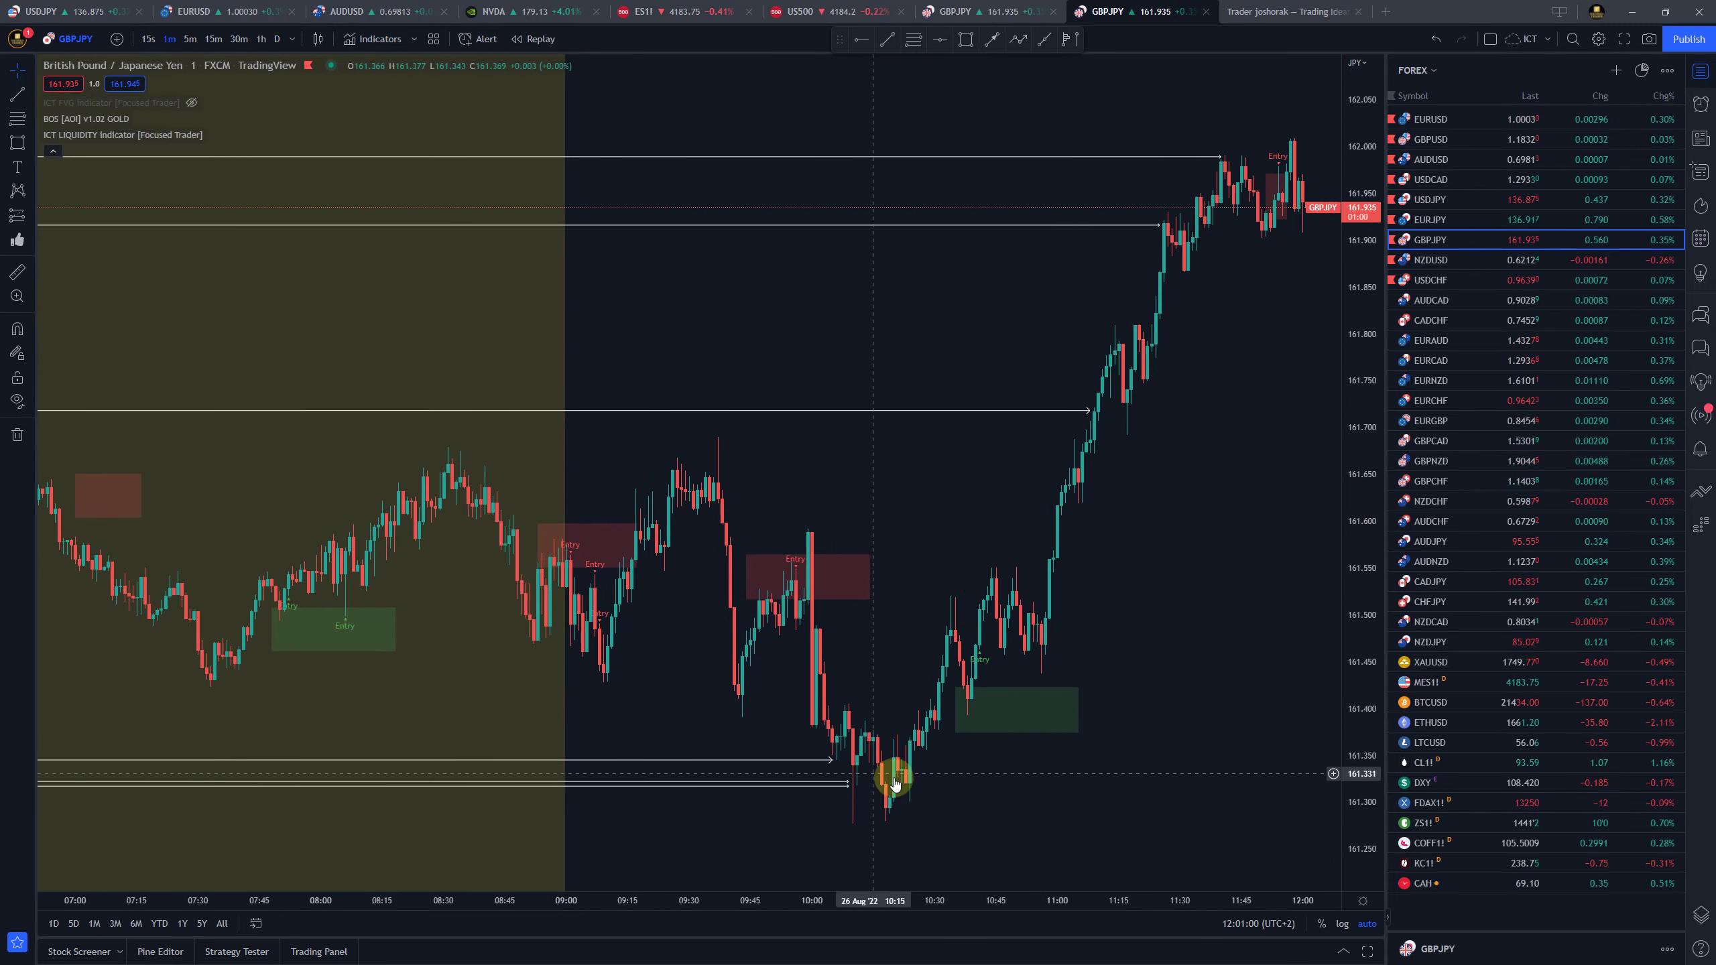
pyautogui.scroll(2, 659, 693)
pyautogui.moveTo(490, 582); pyautogui.dragTo(556, 801)
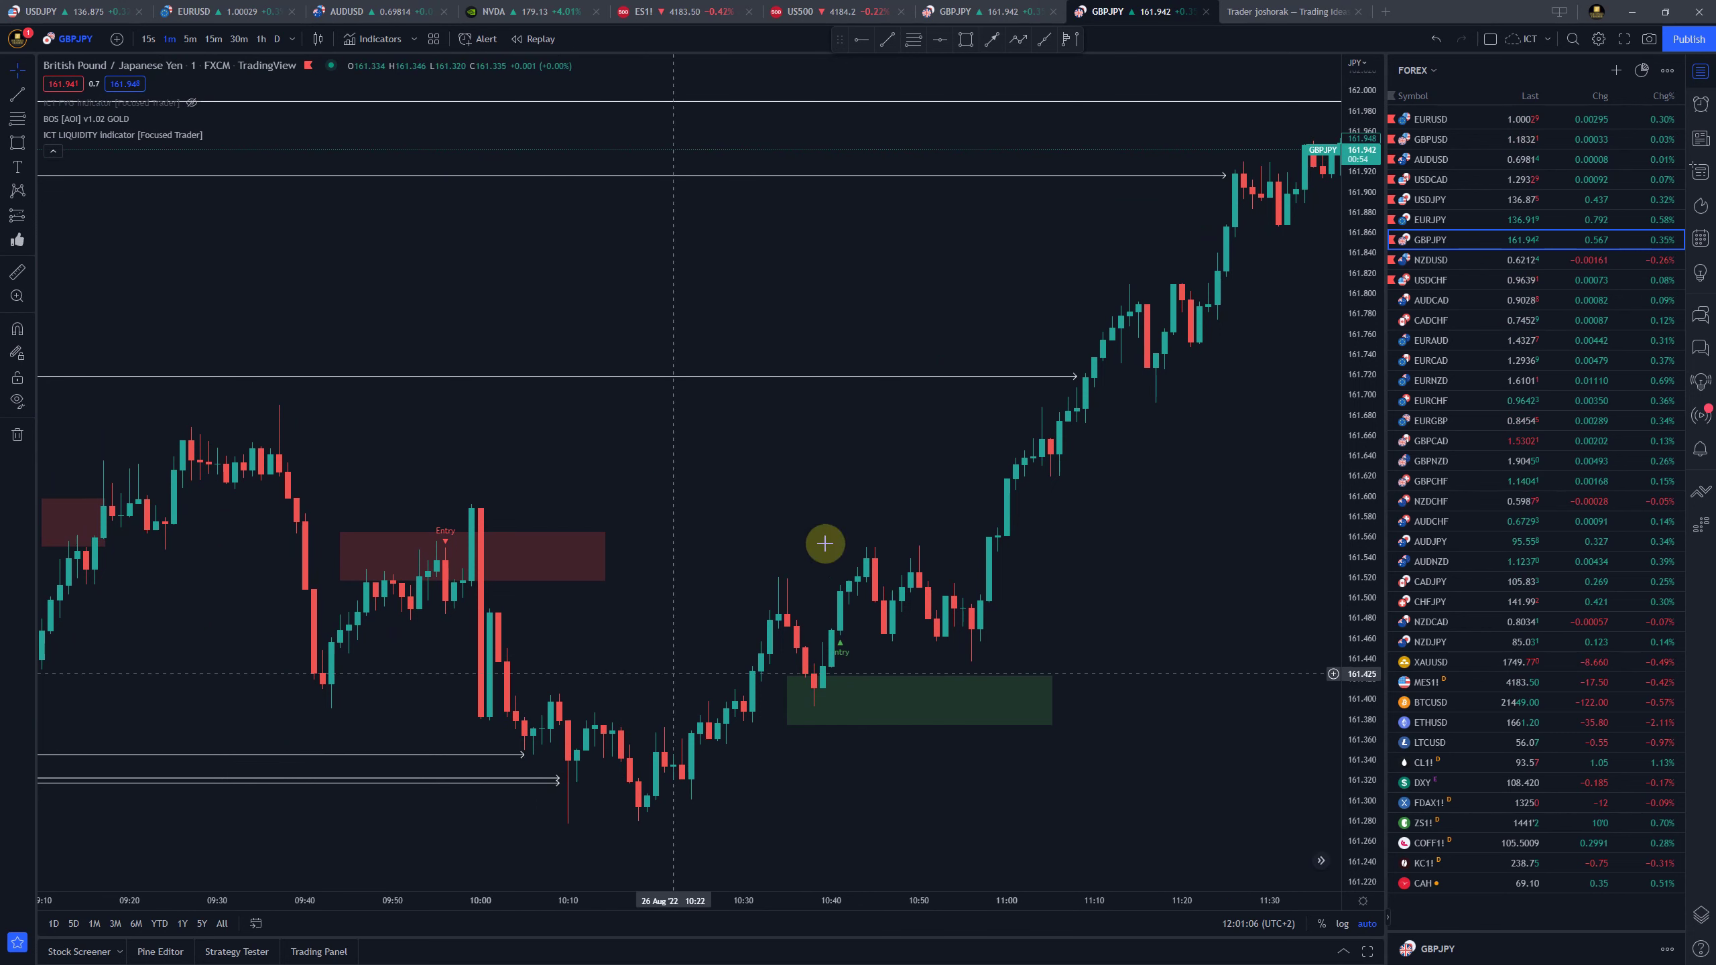
pyautogui.scroll(-5, 1100, 836)
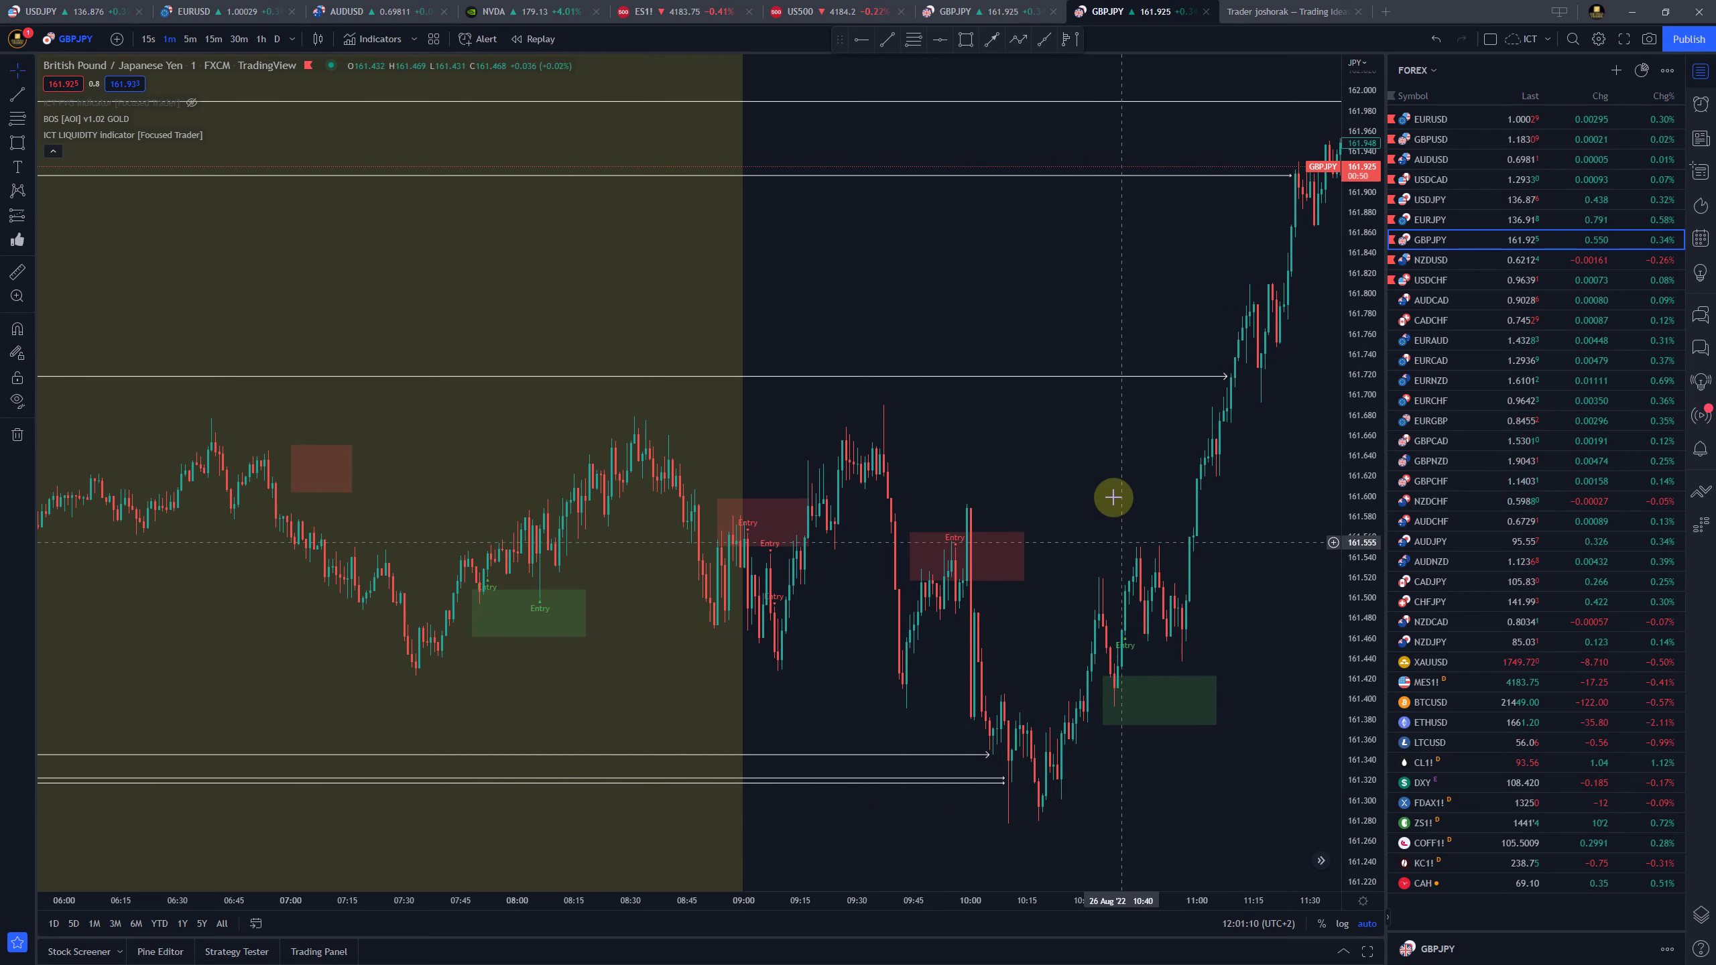
pyautogui.hscroll(5, 1111, 499)
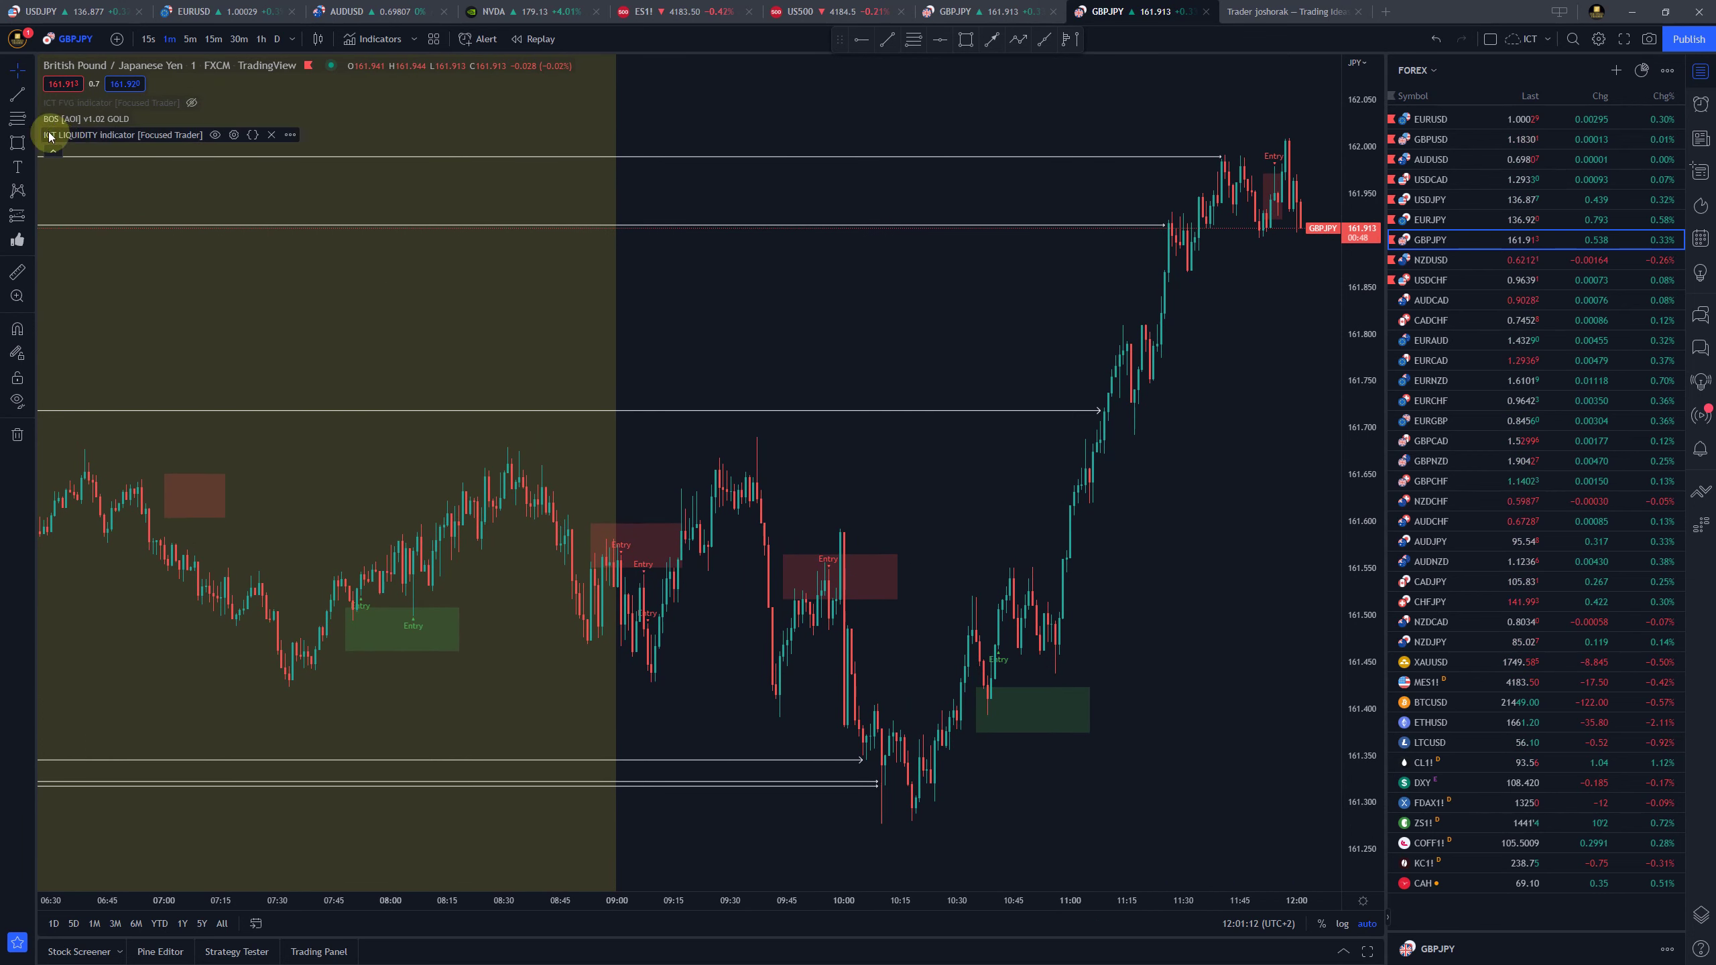
# Place a long position drawing at the 10:44 GBPJPY entry
pyautogui.click(29, 120)
pyautogui.click(31, 215)
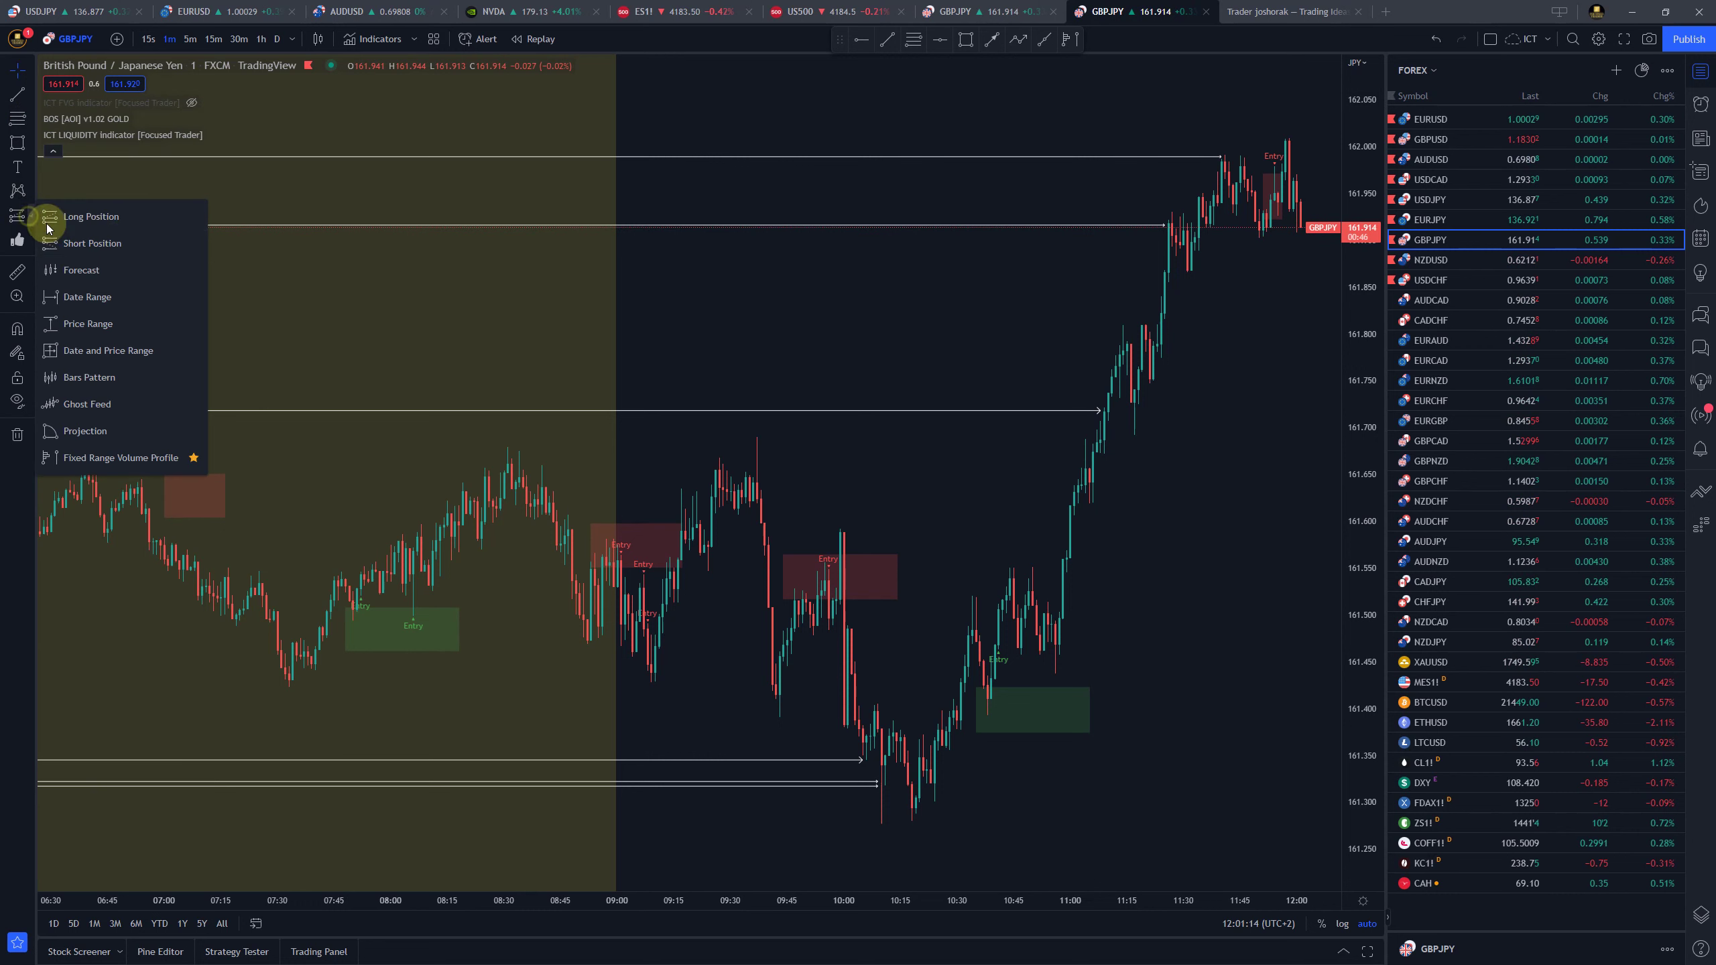
pyautogui.click(112, 238)
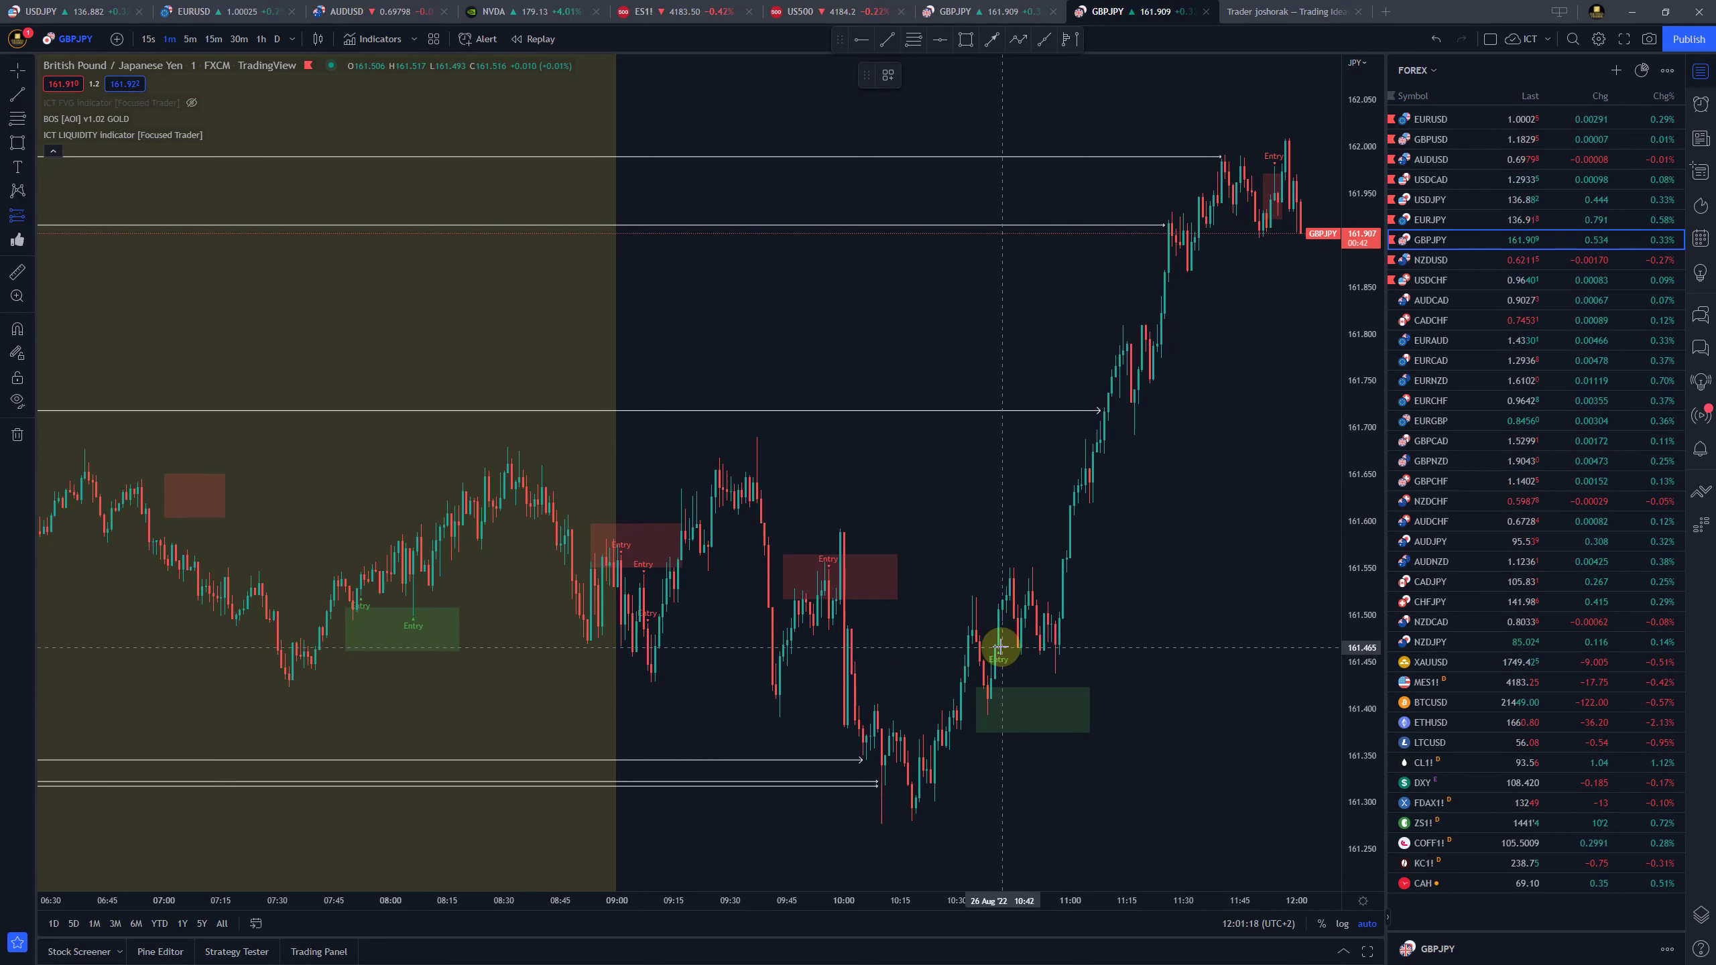
pyautogui.click(1008, 604)
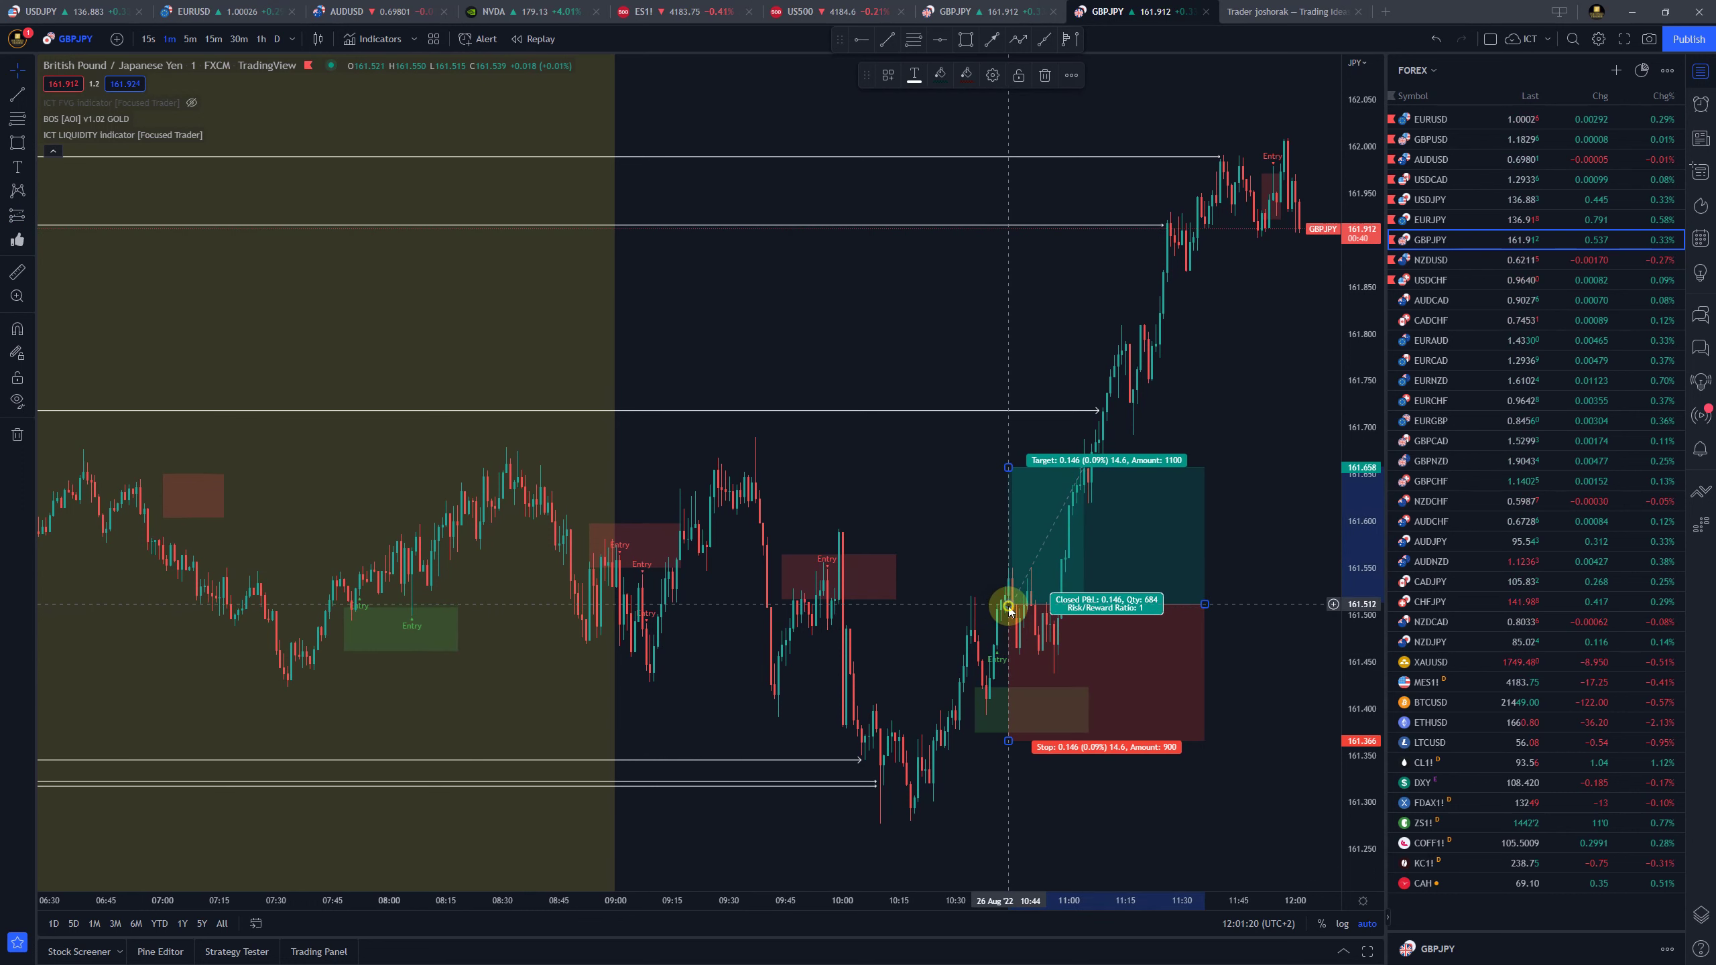
# Set the long position to entry 161.506, stop 161.392 and target 161.990, extended rightward
pyautogui.moveTo(1008, 605); pyautogui.dragTo(998, 610)
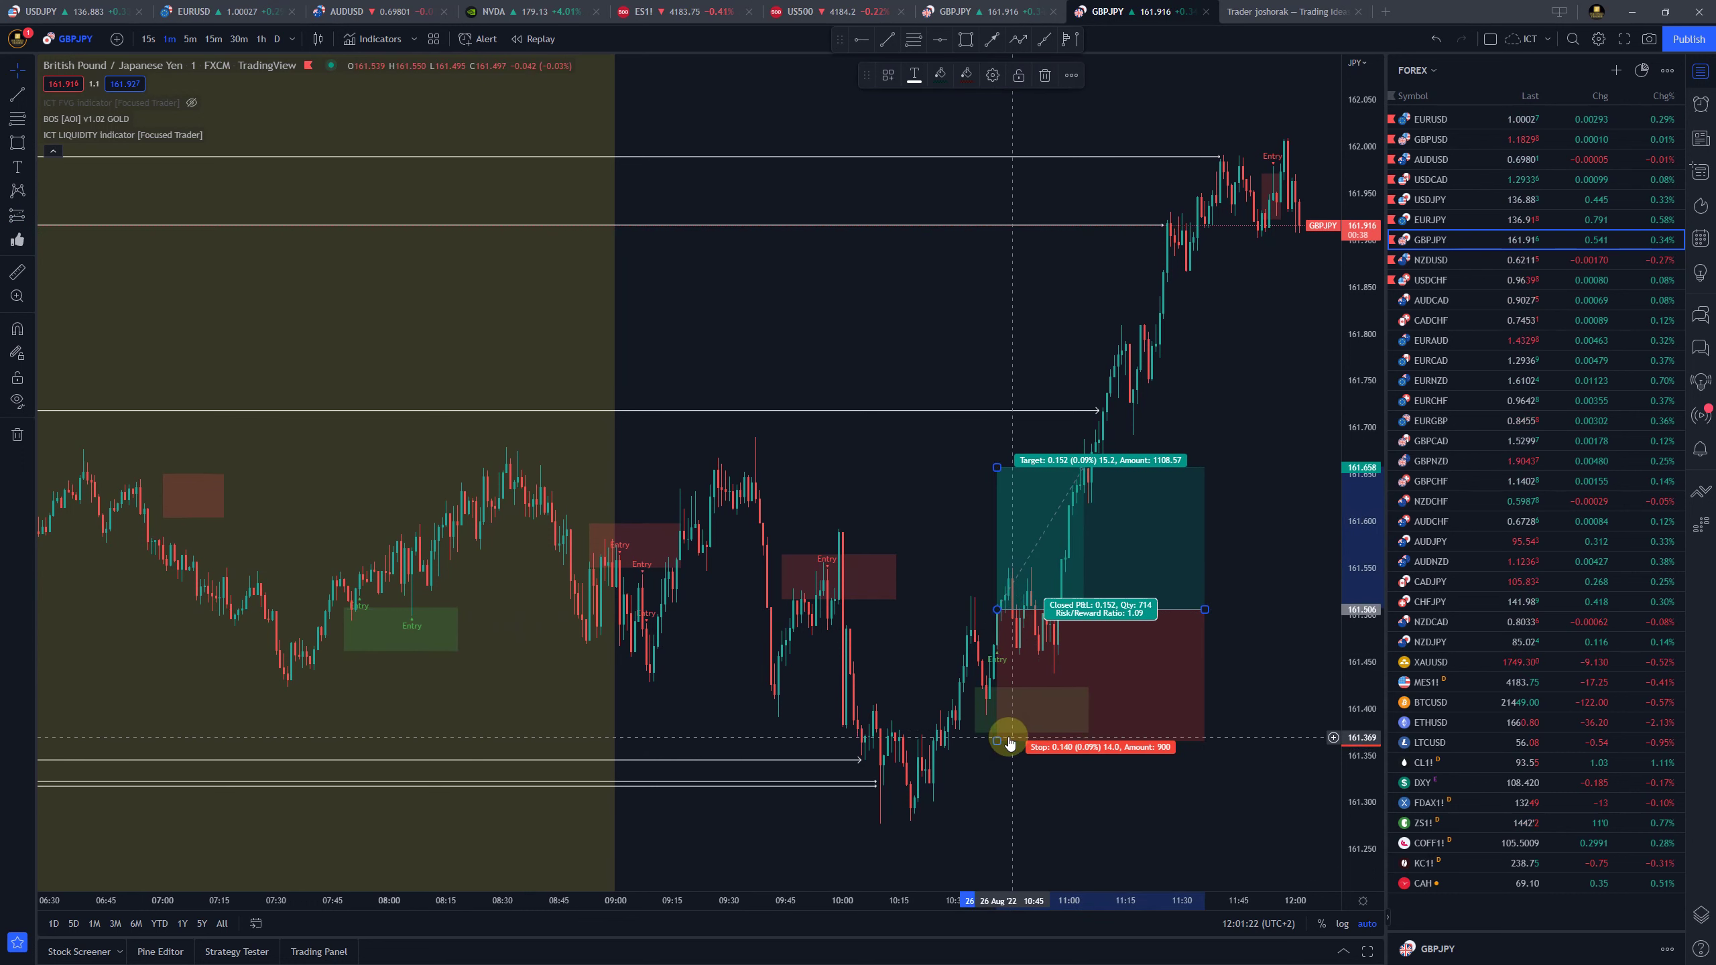
pyautogui.moveTo(996, 742); pyautogui.dragTo(996, 711)
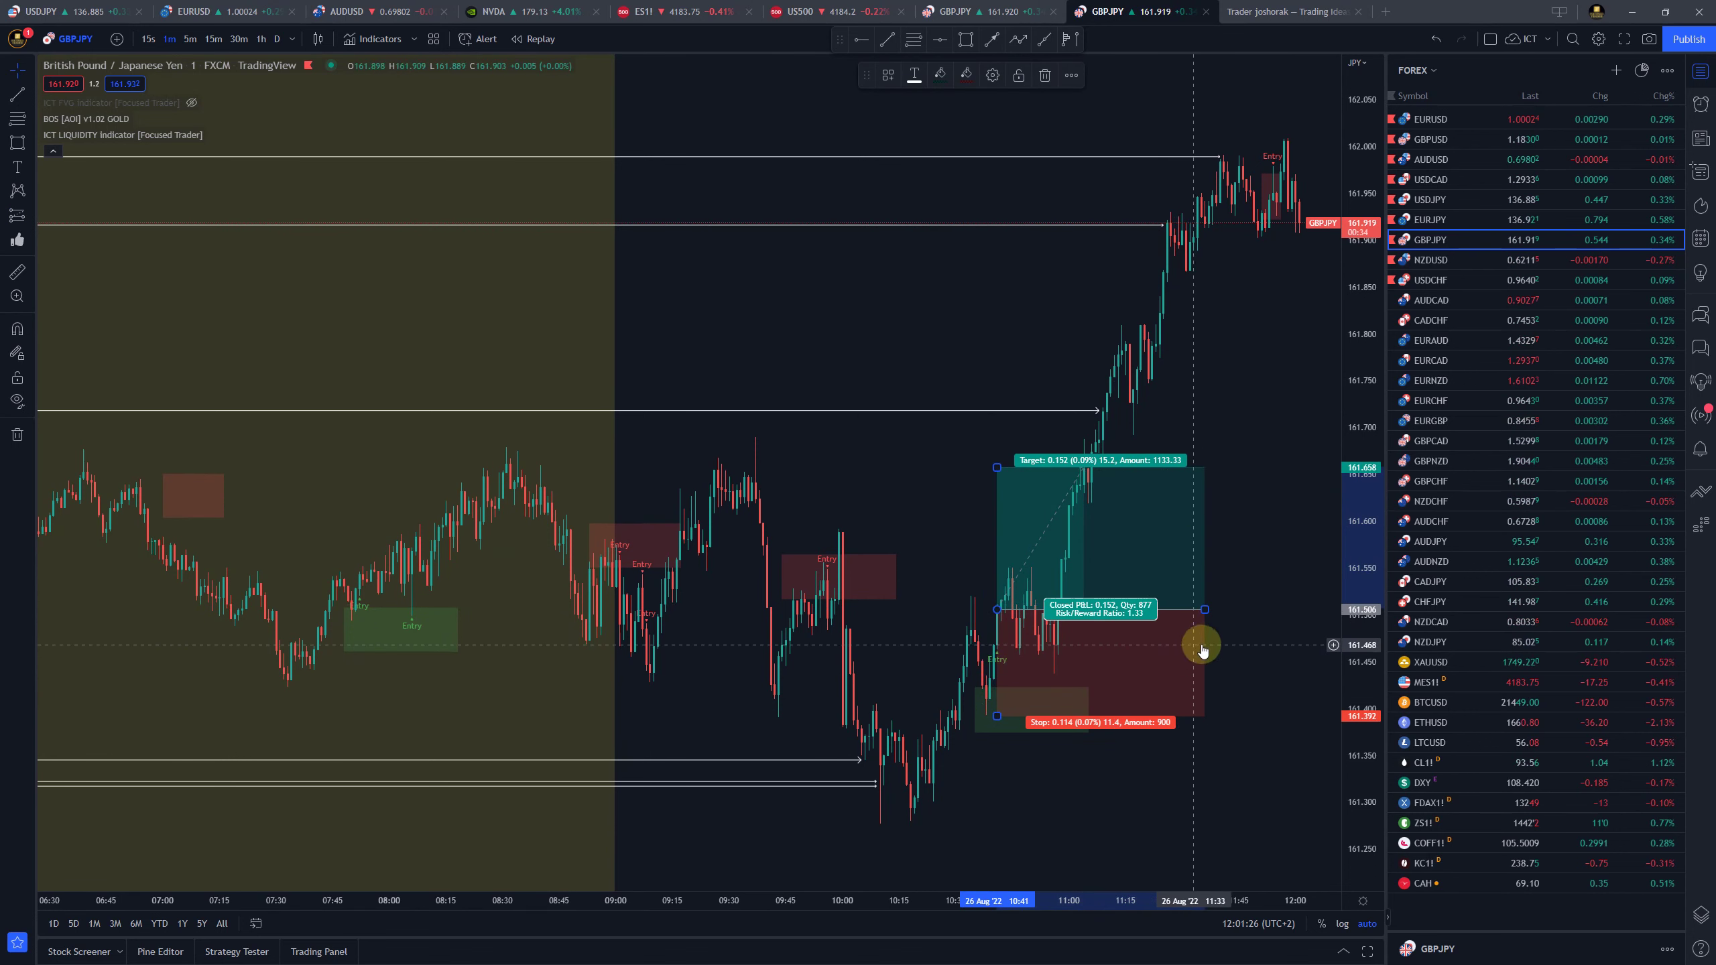
pyautogui.moveTo(1205, 606); pyautogui.dragTo(1277, 609)
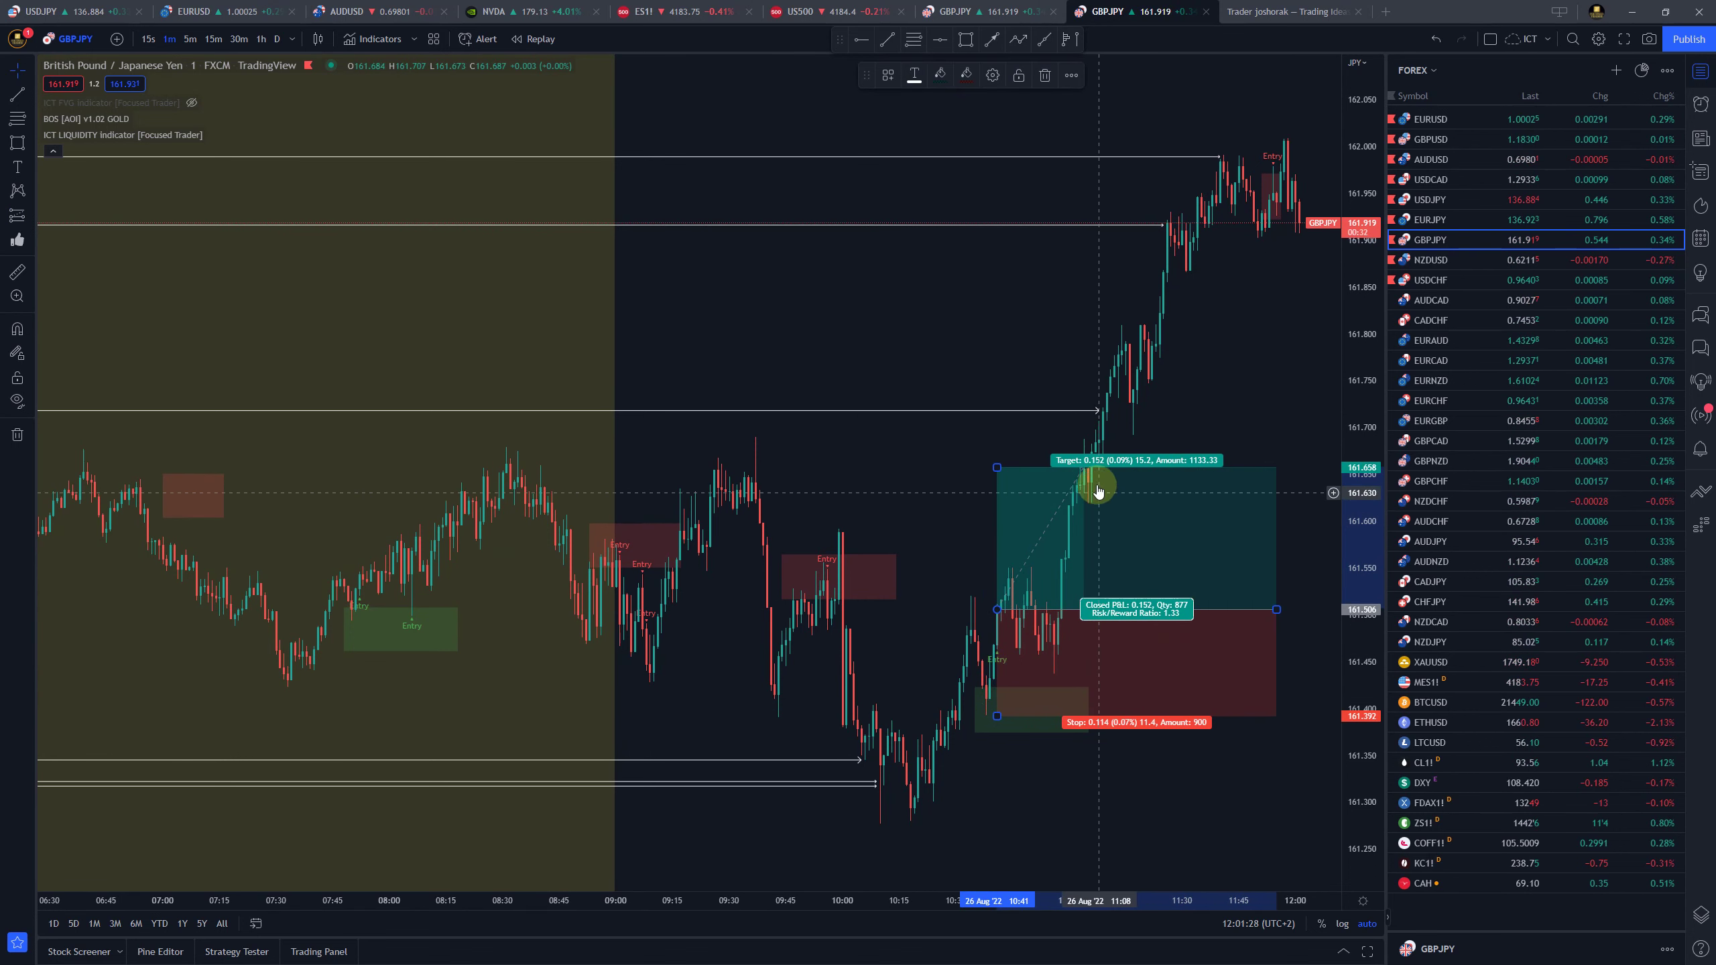
pyautogui.moveTo(999, 465); pyautogui.dragTo(1058, 157)
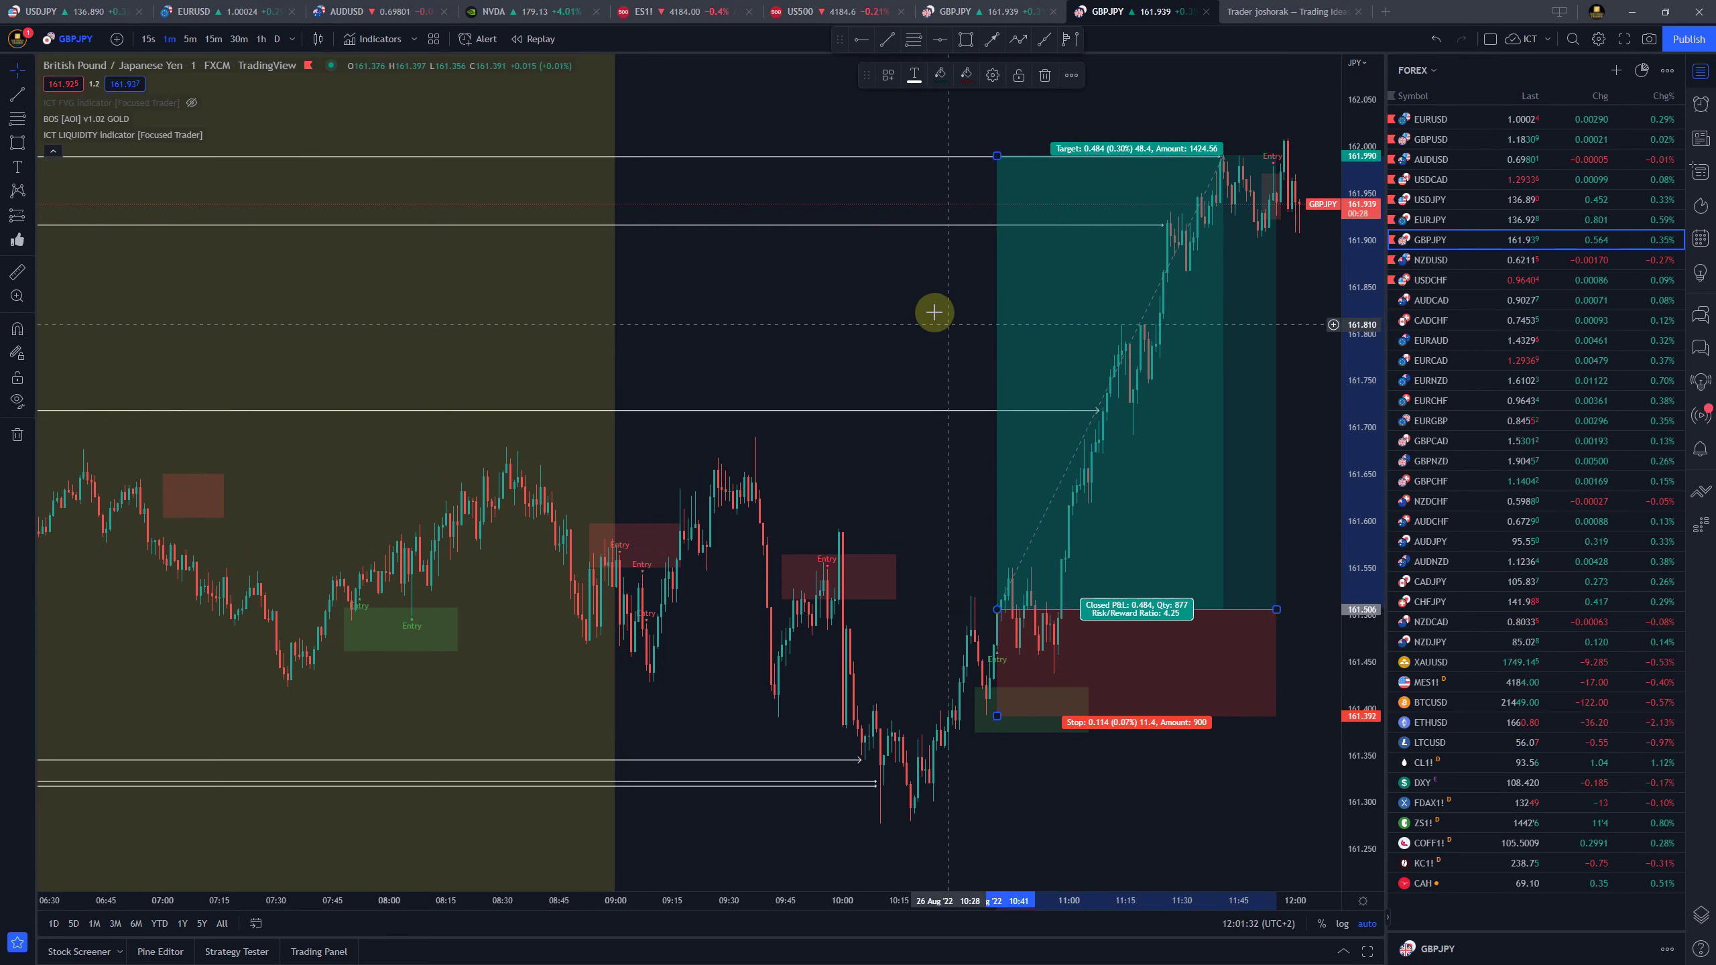
pyautogui.hscroll(5, 946, 452)
pyautogui.scroll(-5, 851, 521)
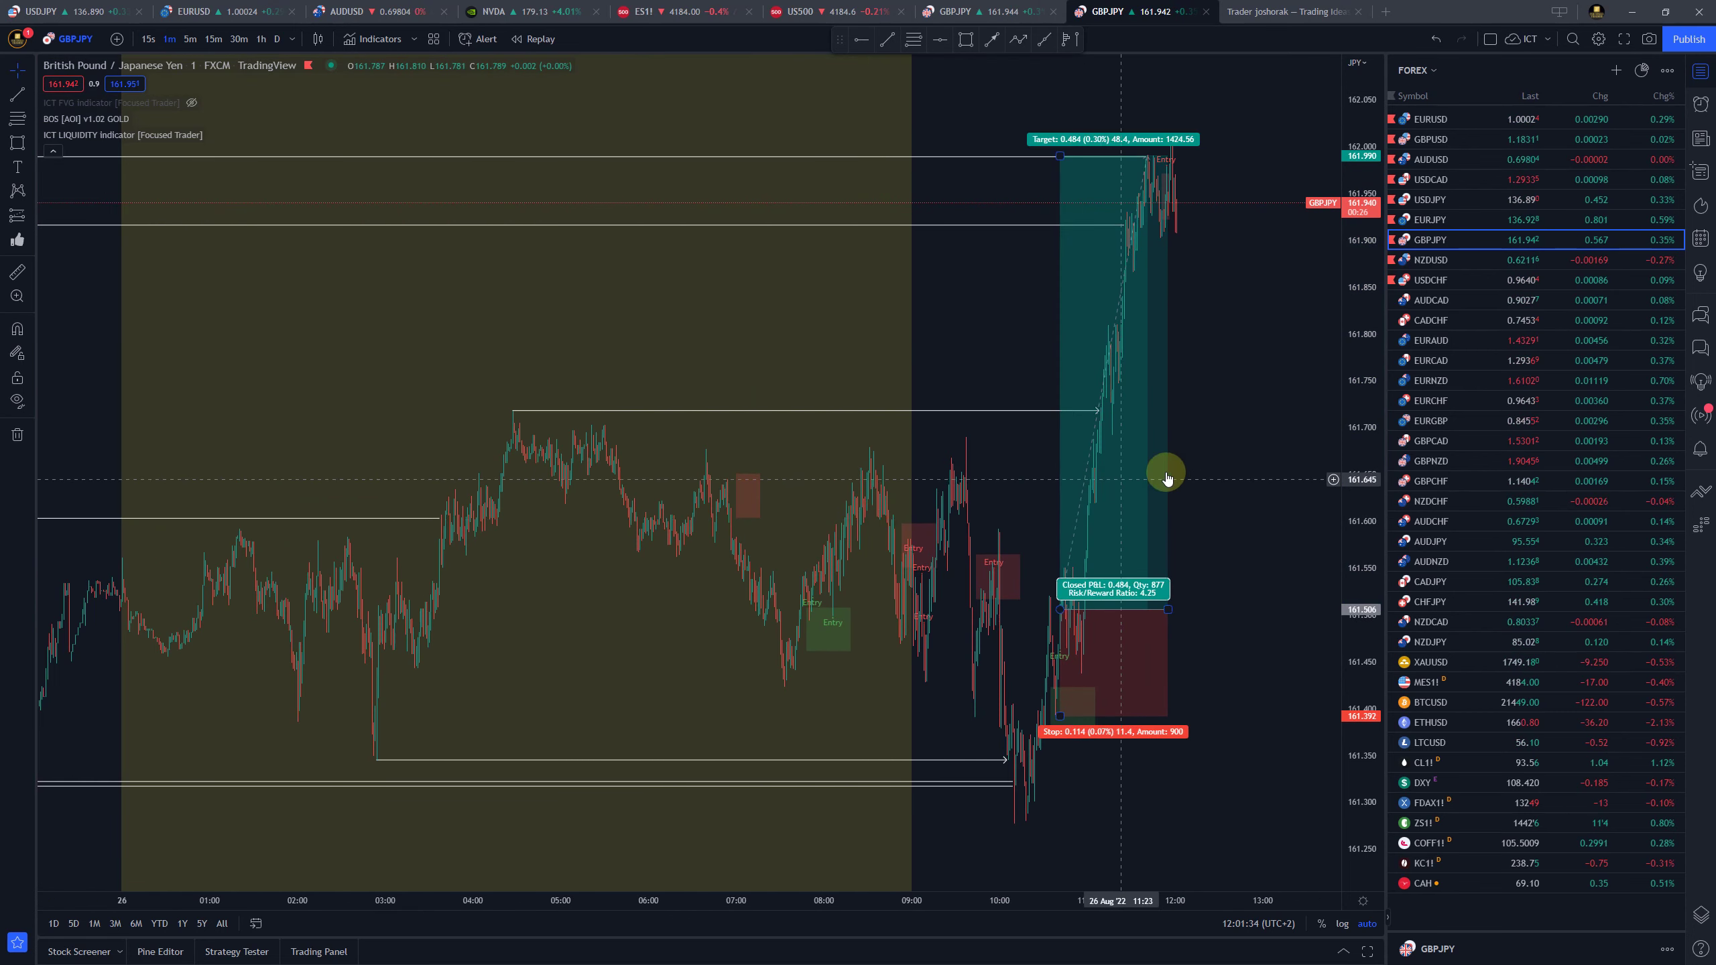
pyautogui.scroll(-4, 1303, 321)
pyautogui.moveTo(1370, 267); pyautogui.dragTo(1337, 640)
# Rescale the price axis, then select and delete the long position drawing
pyautogui.scroll(-4, 1132, 667)
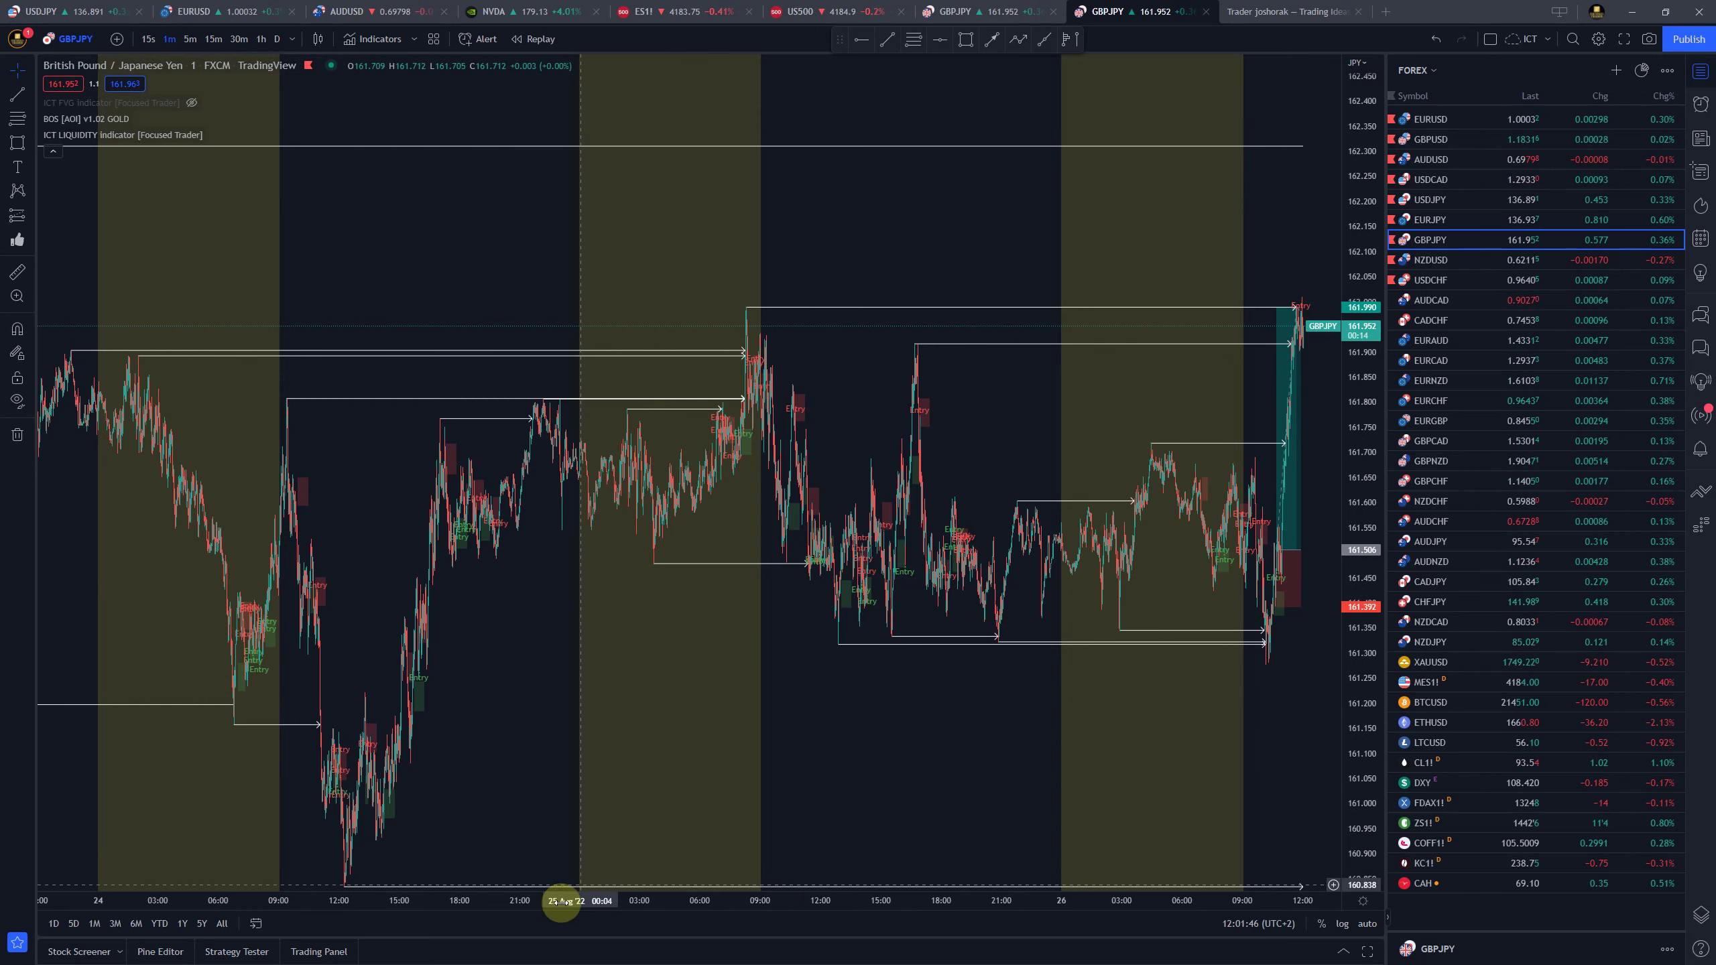
pyautogui.moveTo(1372, 315); pyautogui.dragTo(1405, 662)
pyautogui.click(1177, 234)
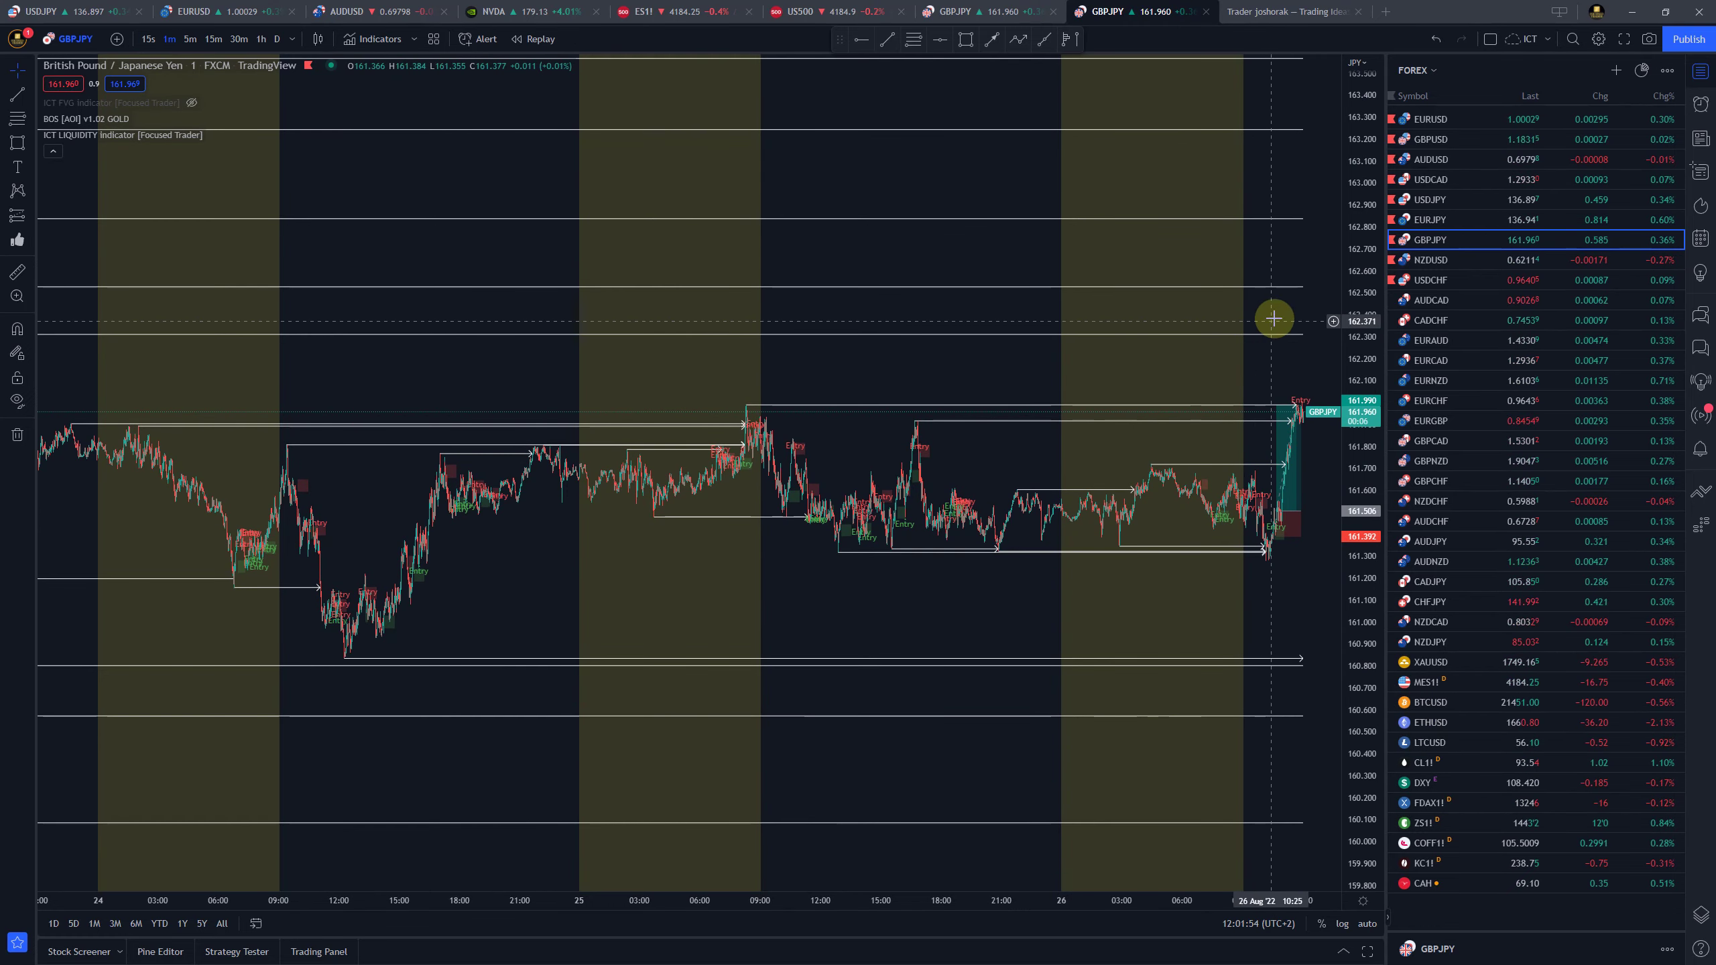
pyautogui.click(1291, 399)
pyautogui.scroll(5, 1264, 517)
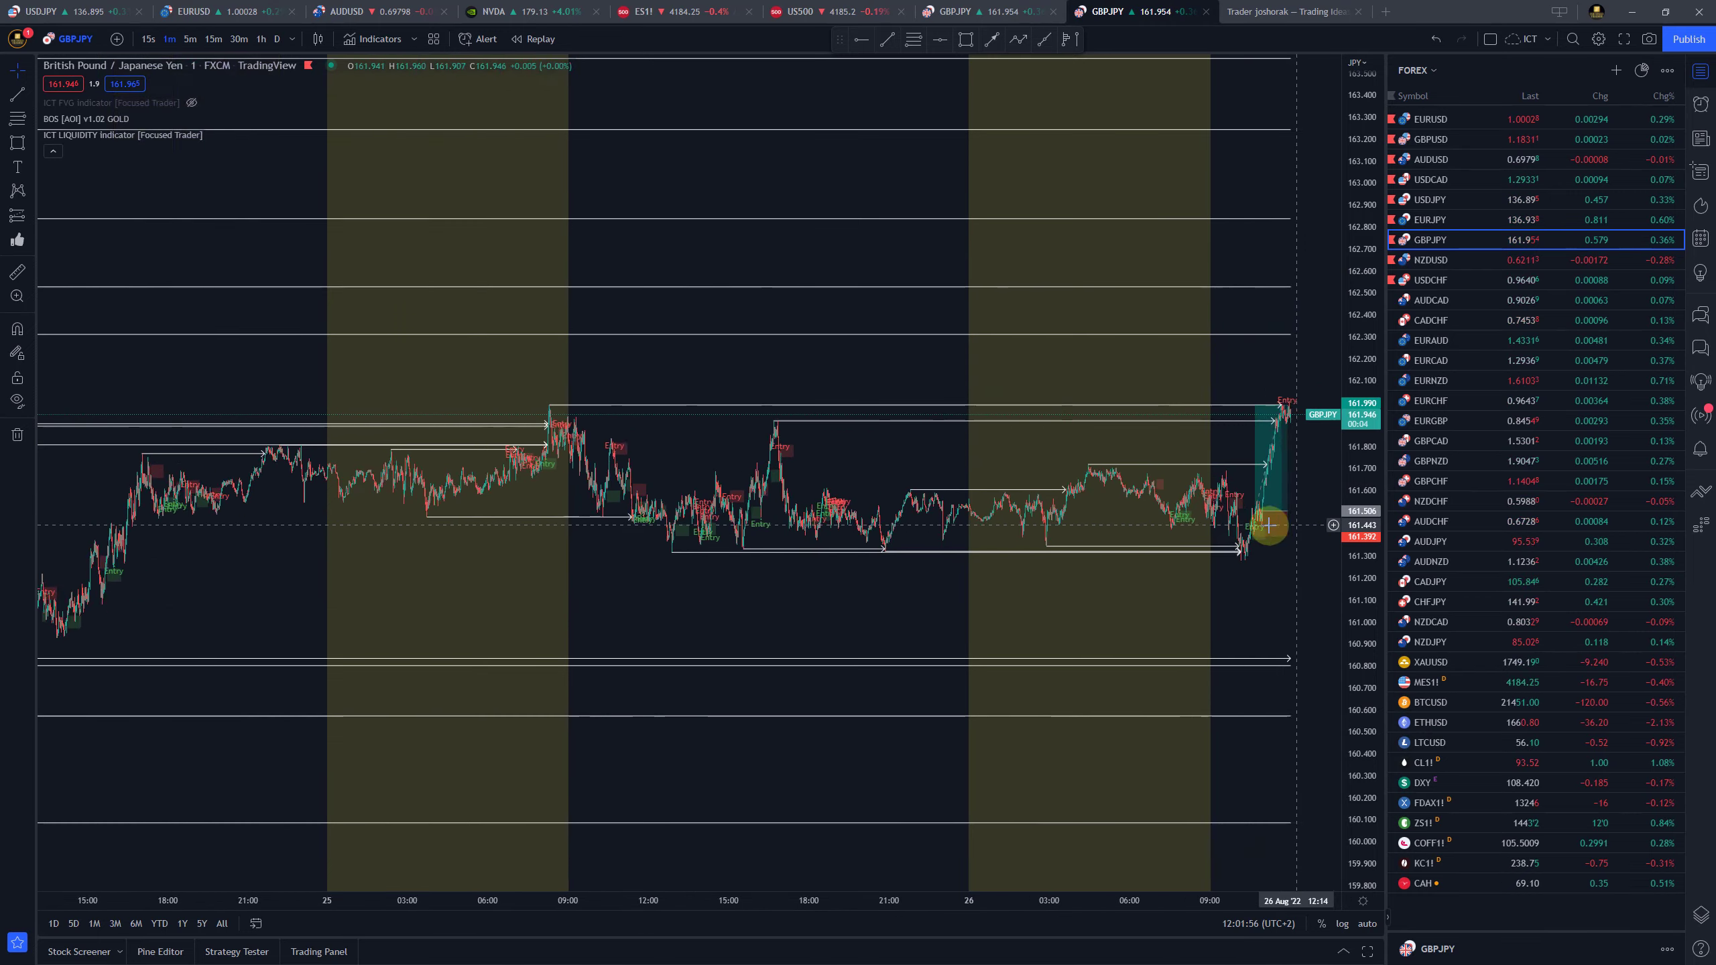
pyautogui.moveTo(1349, 586); pyautogui.dragTo(1287, 448)
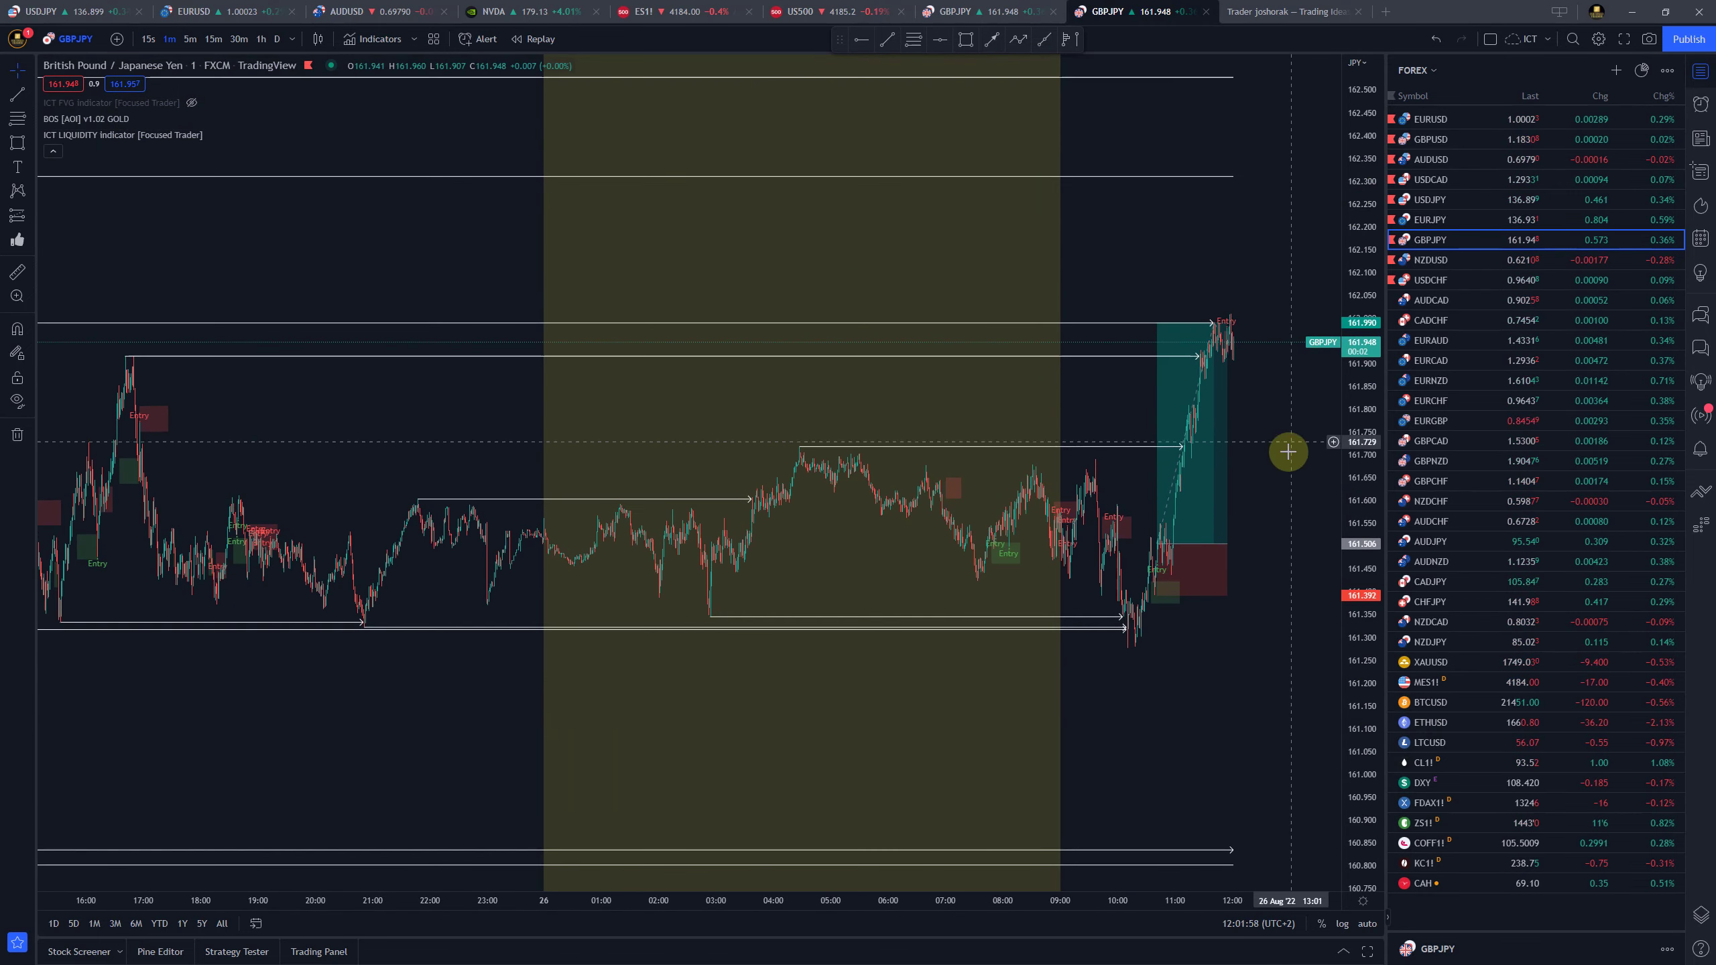
pyautogui.scroll(3, 1080, 441)
pyautogui.click(1031, 565)
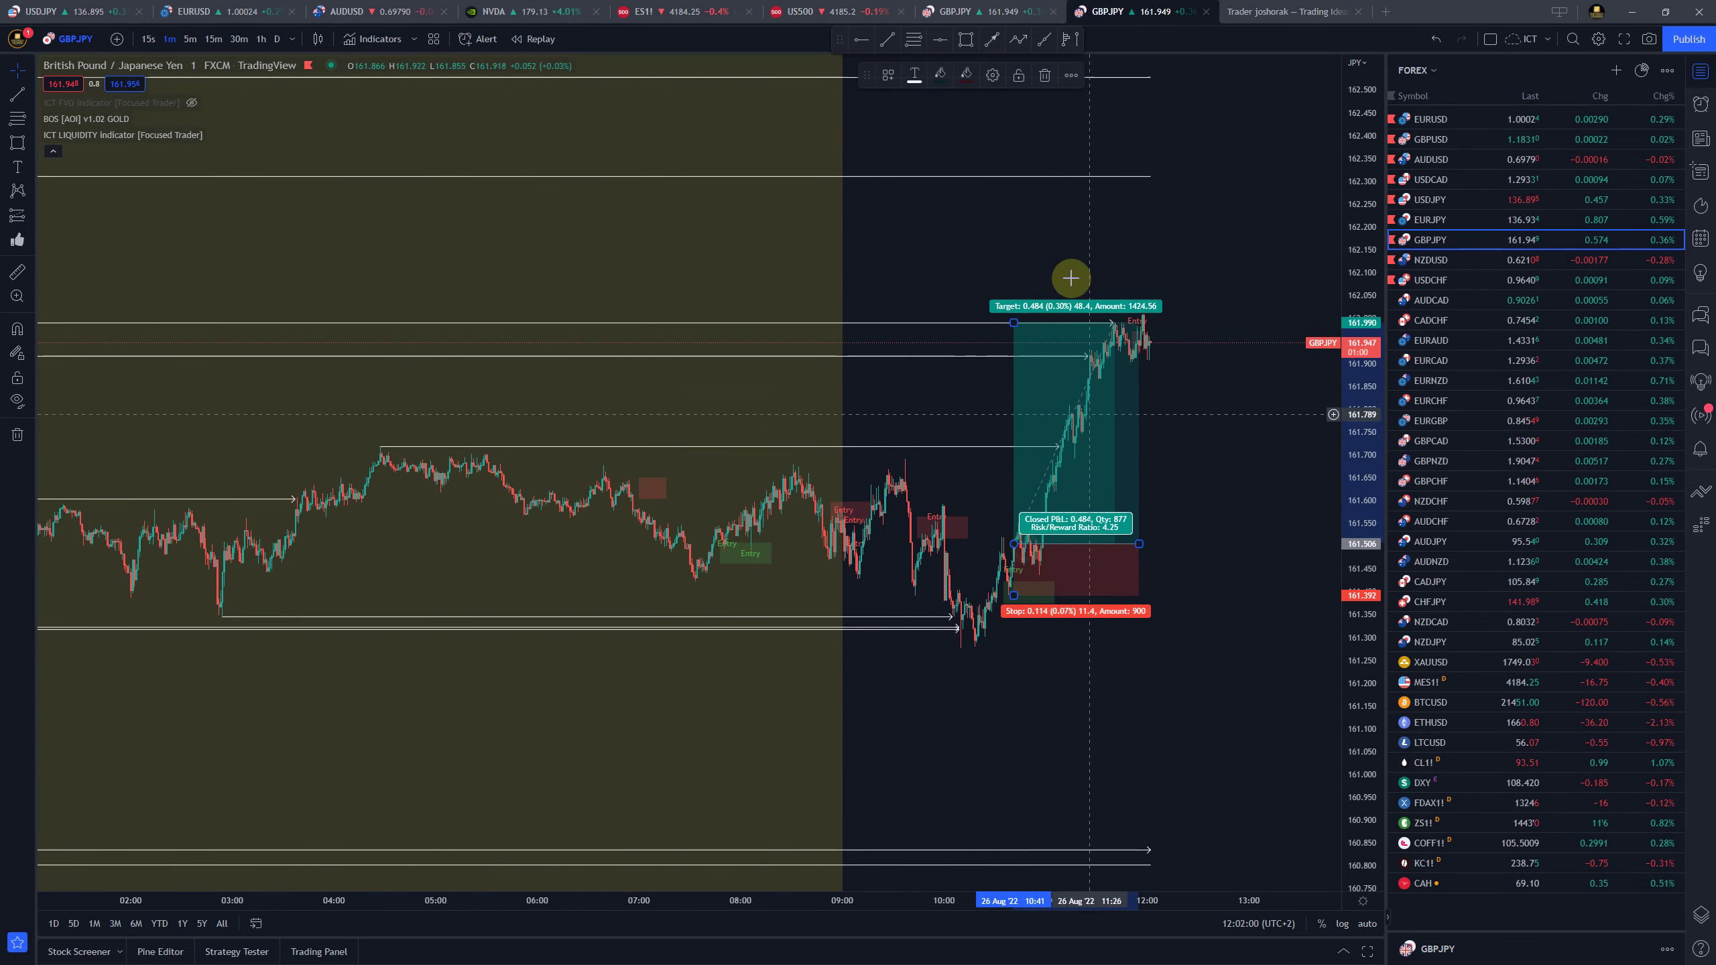
pyautogui.click(1045, 75)
# Zoom into the 10:00–11:00 GBPJPY rally above 161.86 and its entry zones
pyautogui.moveTo(865, 449); pyautogui.dragTo(1057, 433)
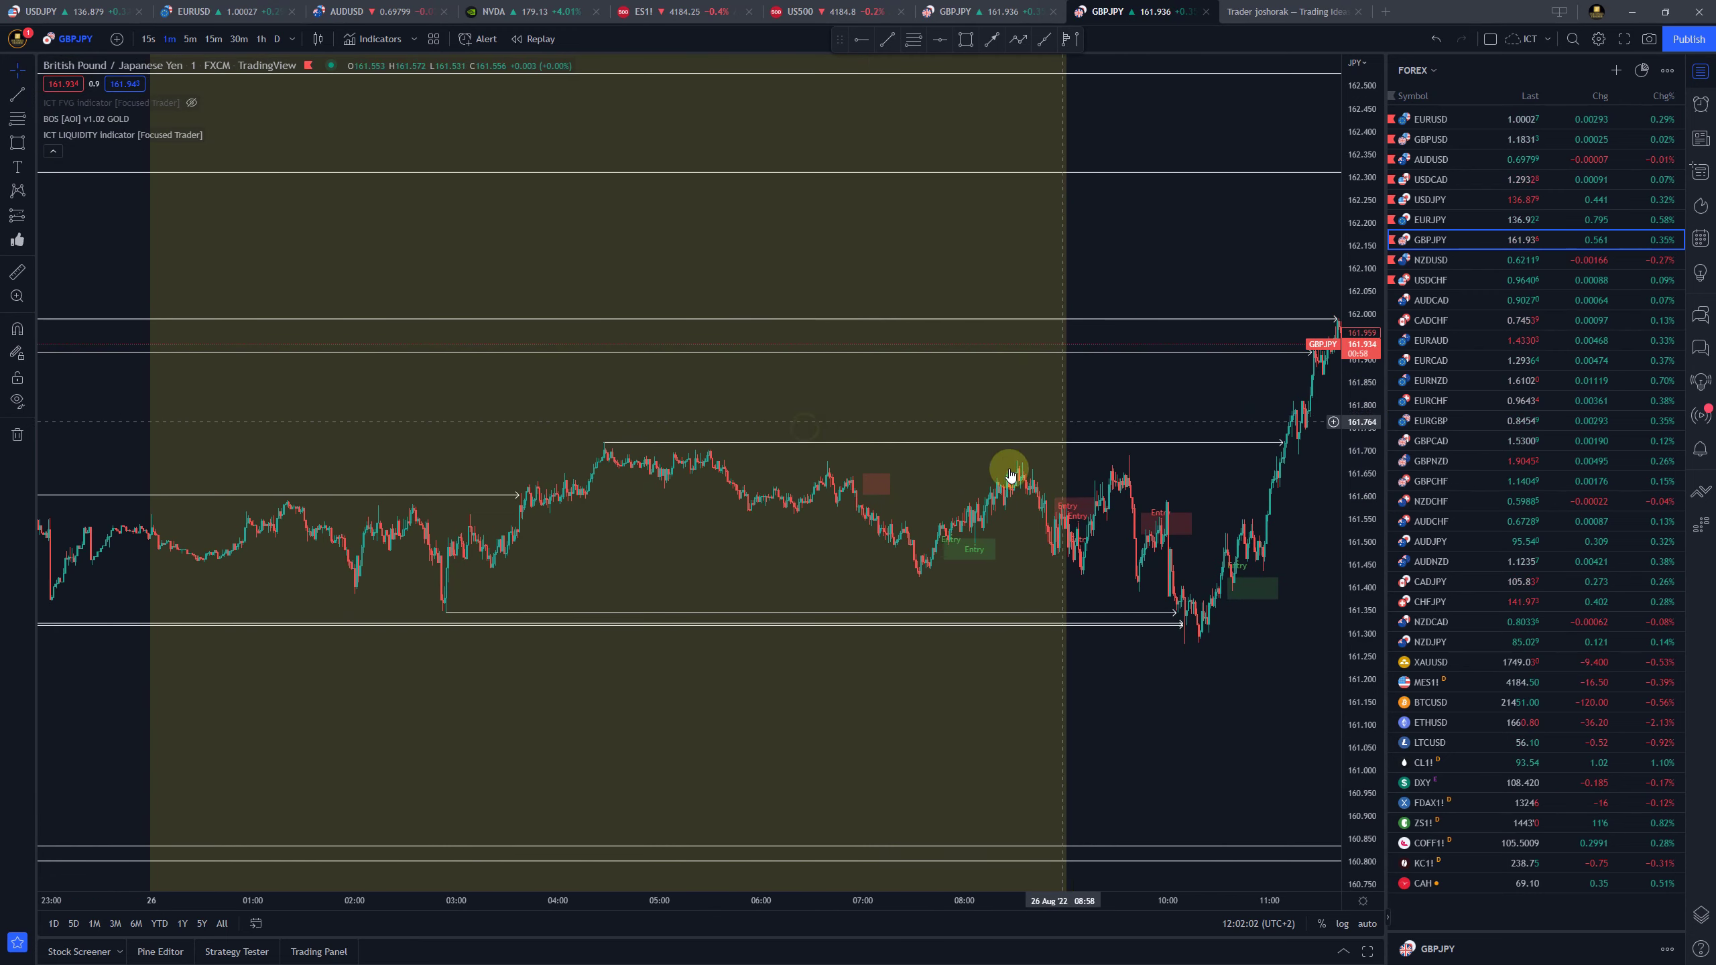
pyautogui.scroll(5, 1098, 676)
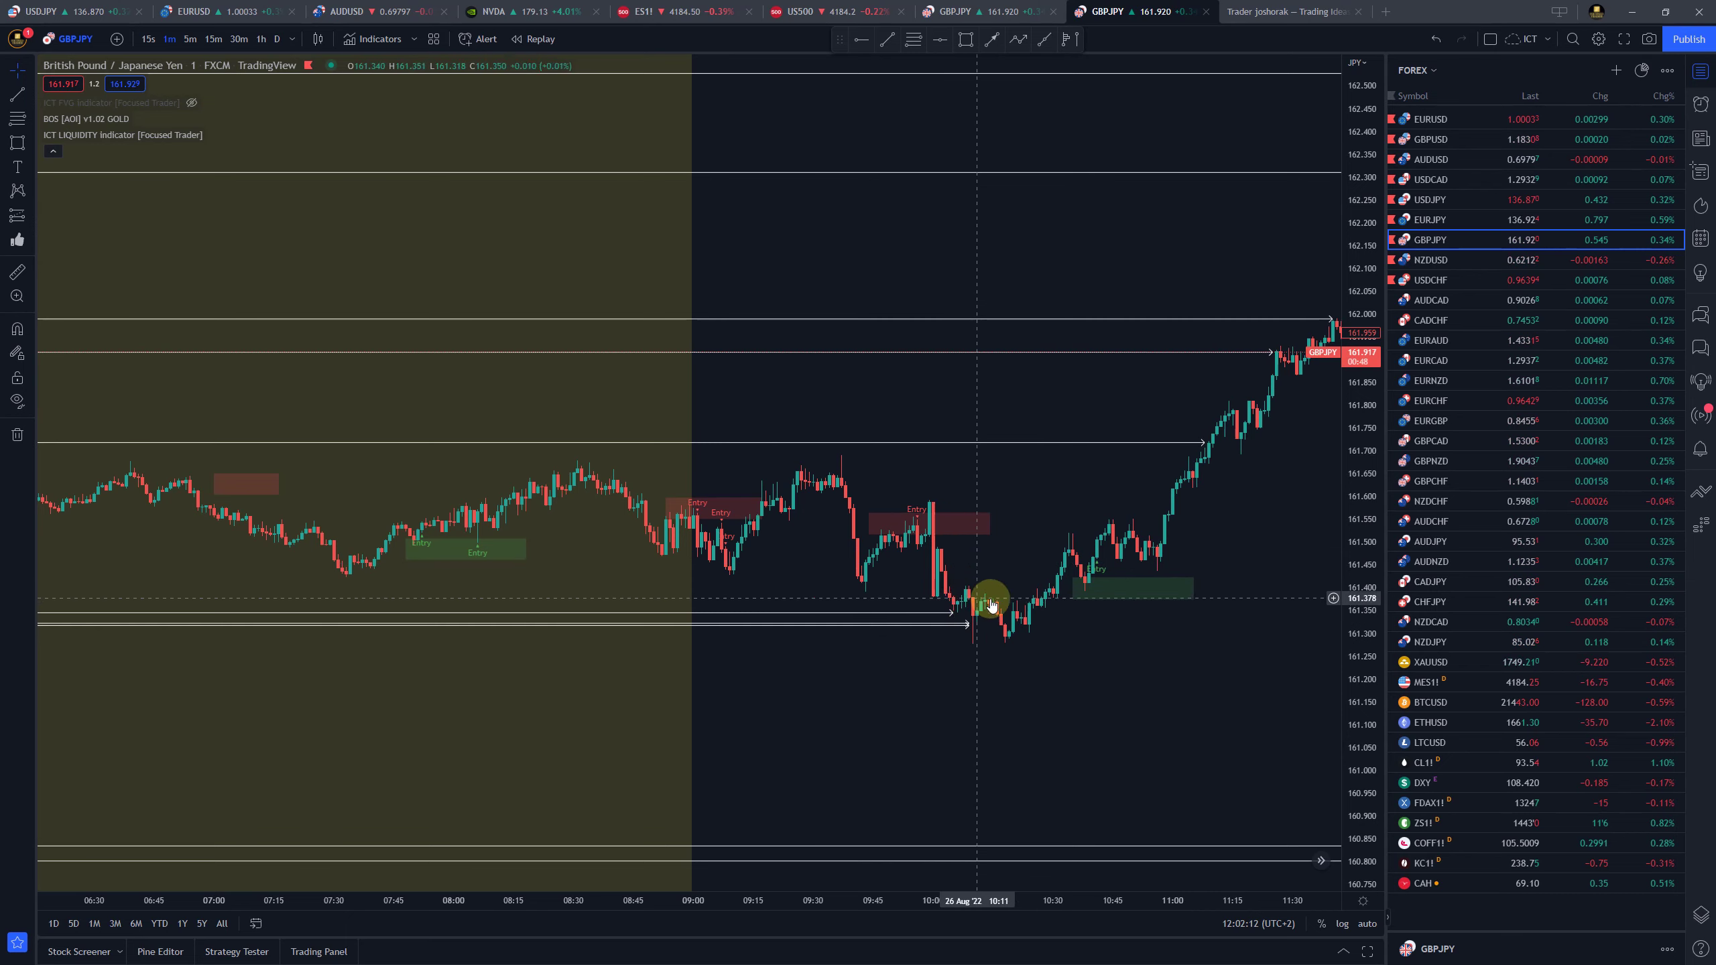
pyautogui.scroll(2, 699, 574)
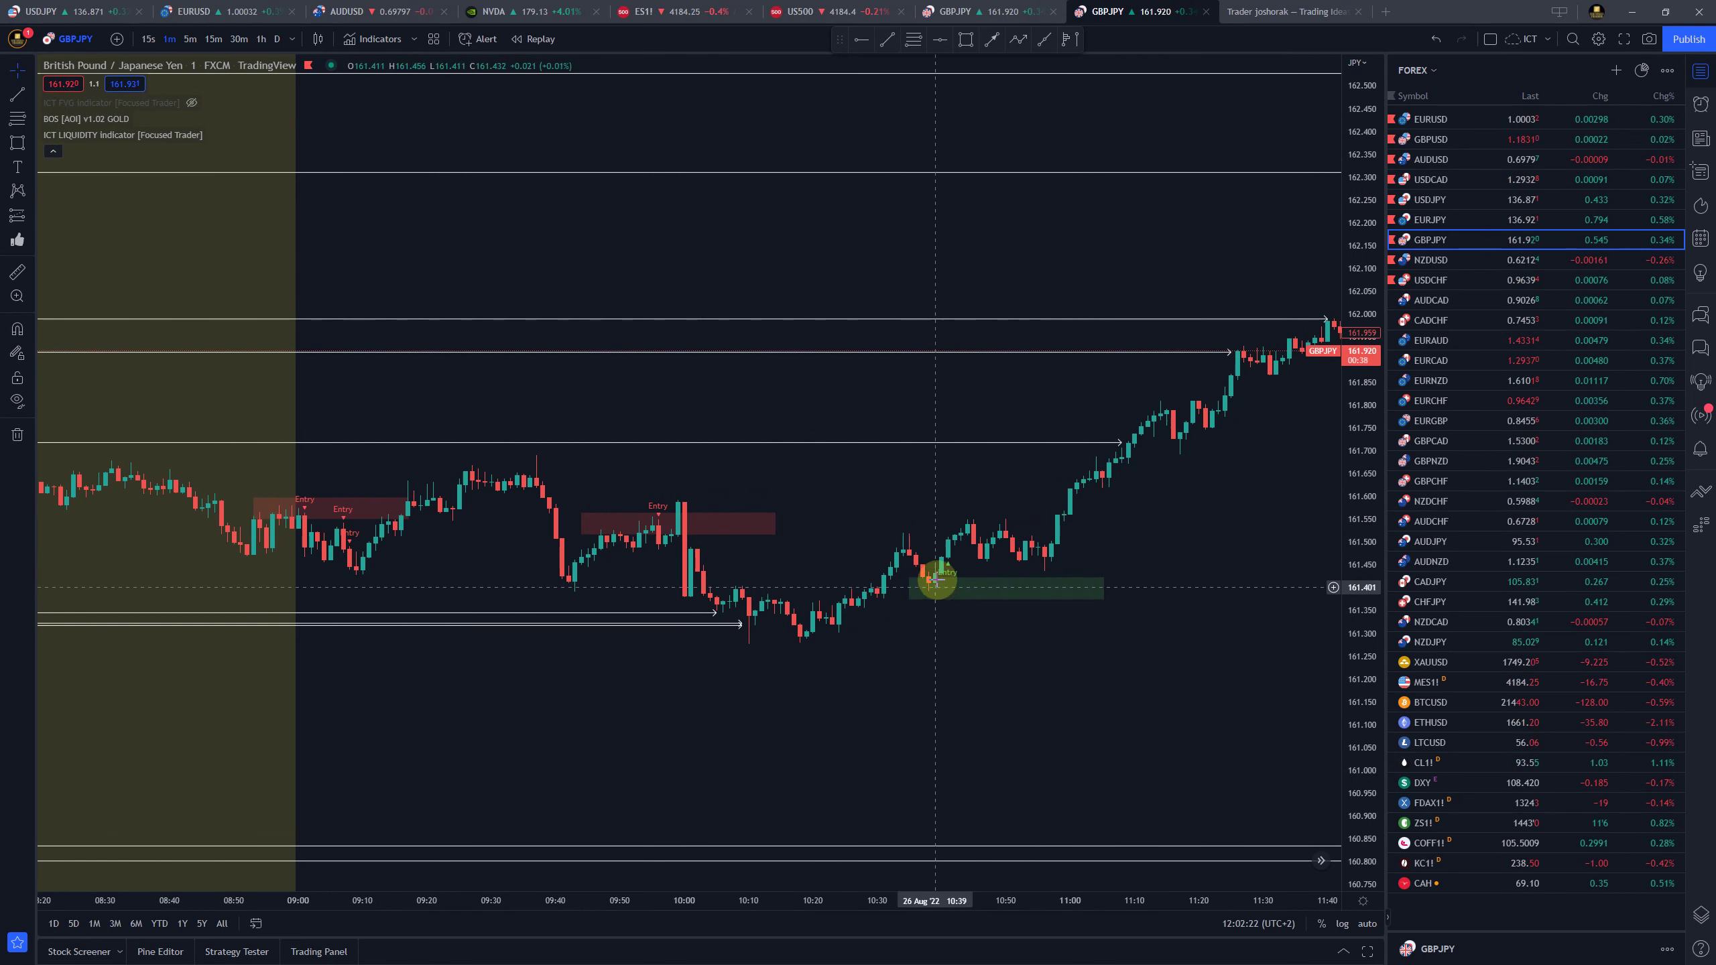
pyautogui.scroll(3, 727, 694)
pyautogui.moveTo(1112, 649); pyautogui.dragTo(1375, 322)
pyautogui.scroll(-2, 920, 582)
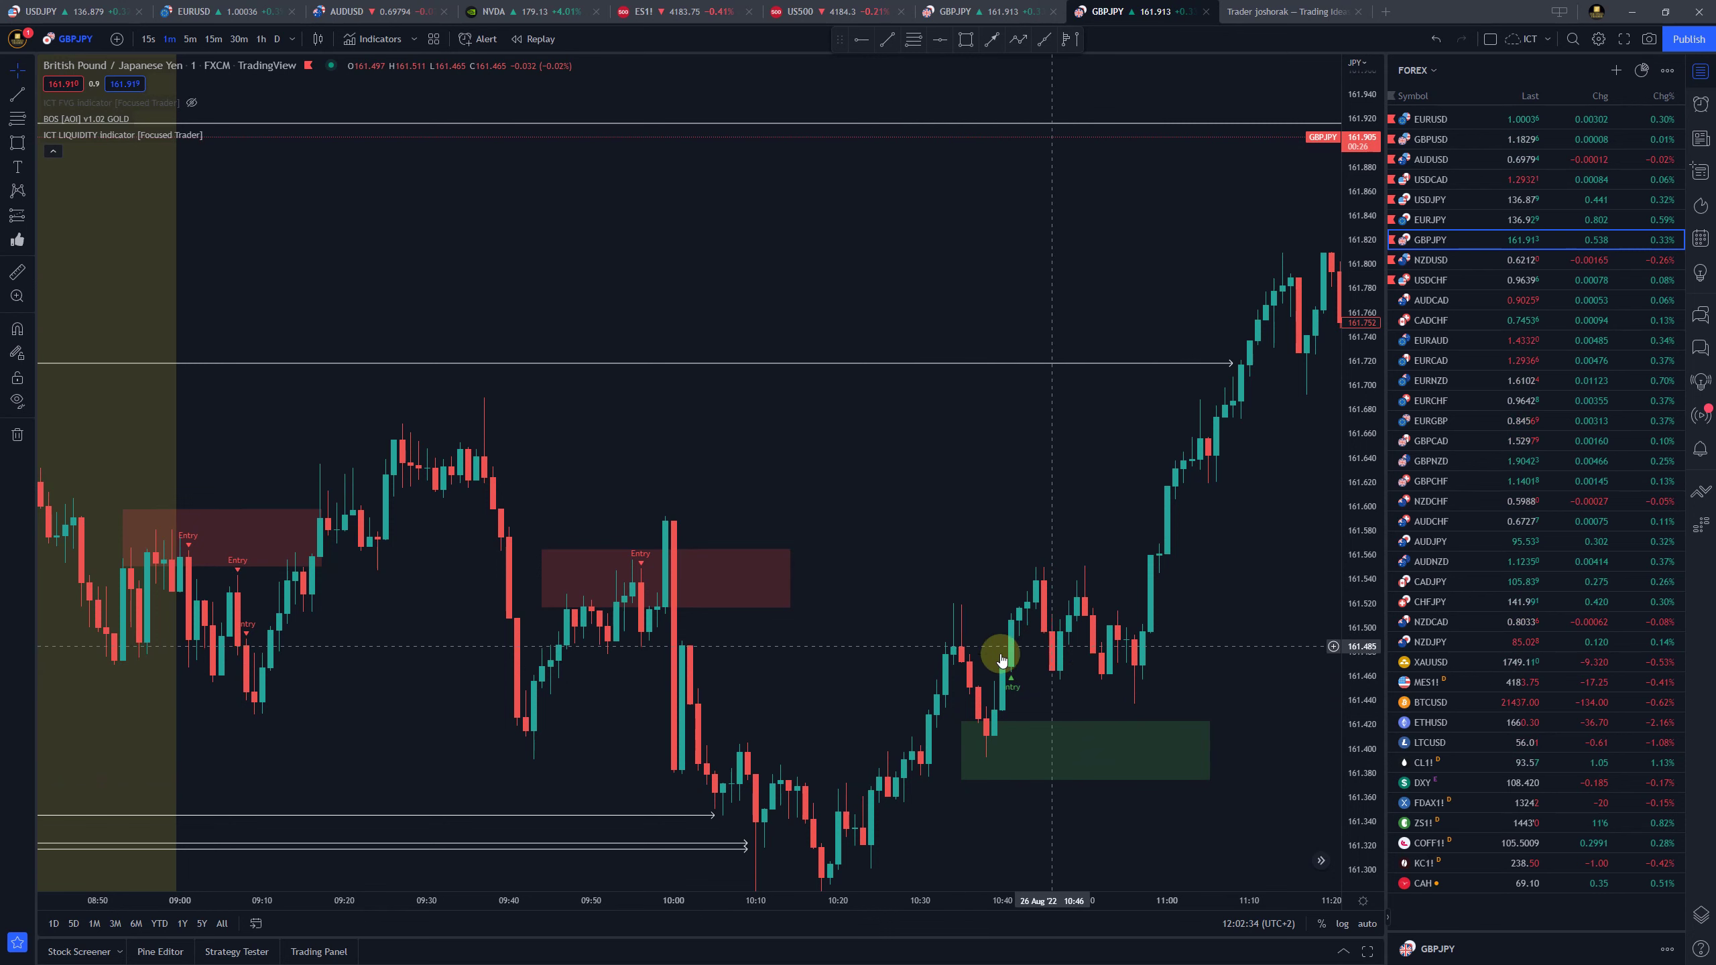
pyautogui.moveTo(1119, 518); pyautogui.dragTo(907, 614)
pyautogui.scroll(-3, 865, 606)
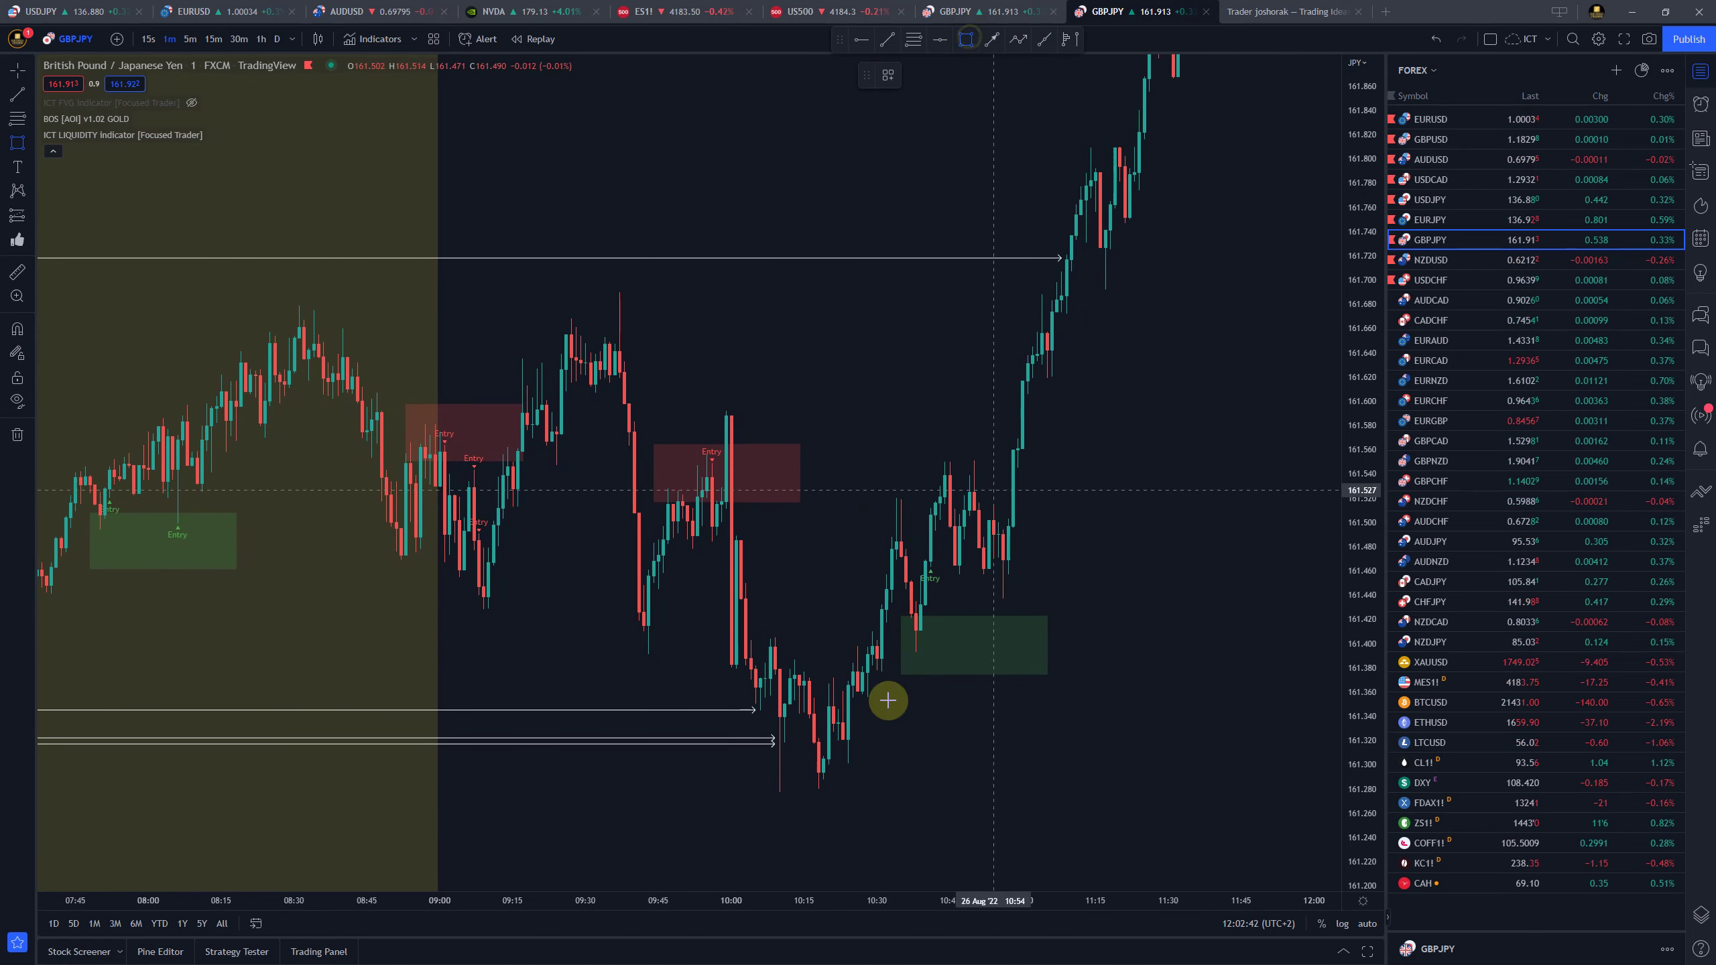
# Mark the 10:15 low area with a rectangle extended right past 11:00
pyautogui.moveTo(779, 649)
pyautogui.mouseDown()
pyautogui.moveTo(1023, 793)
pyautogui.moveTo(1068, 778)
pyautogui.moveTo(1084, 808)
pyautogui.moveTo(1076, 769)
pyautogui.mouseUp()
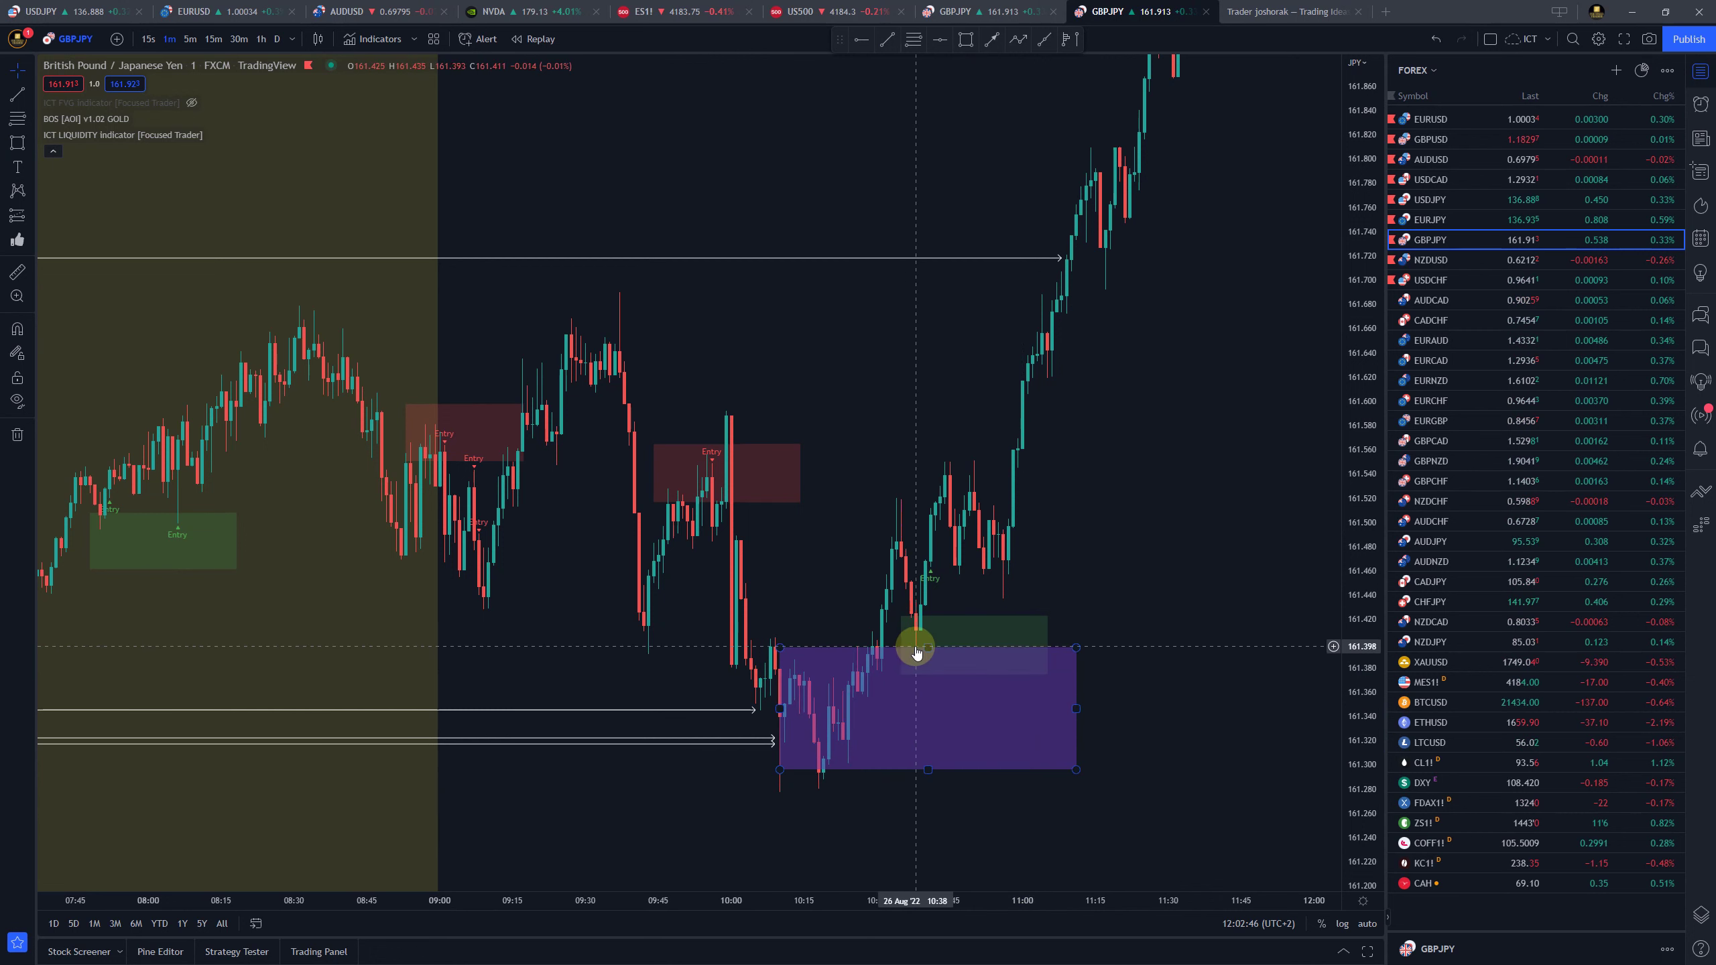
pyautogui.click(1079, 647)
pyautogui.click(1094, 84)
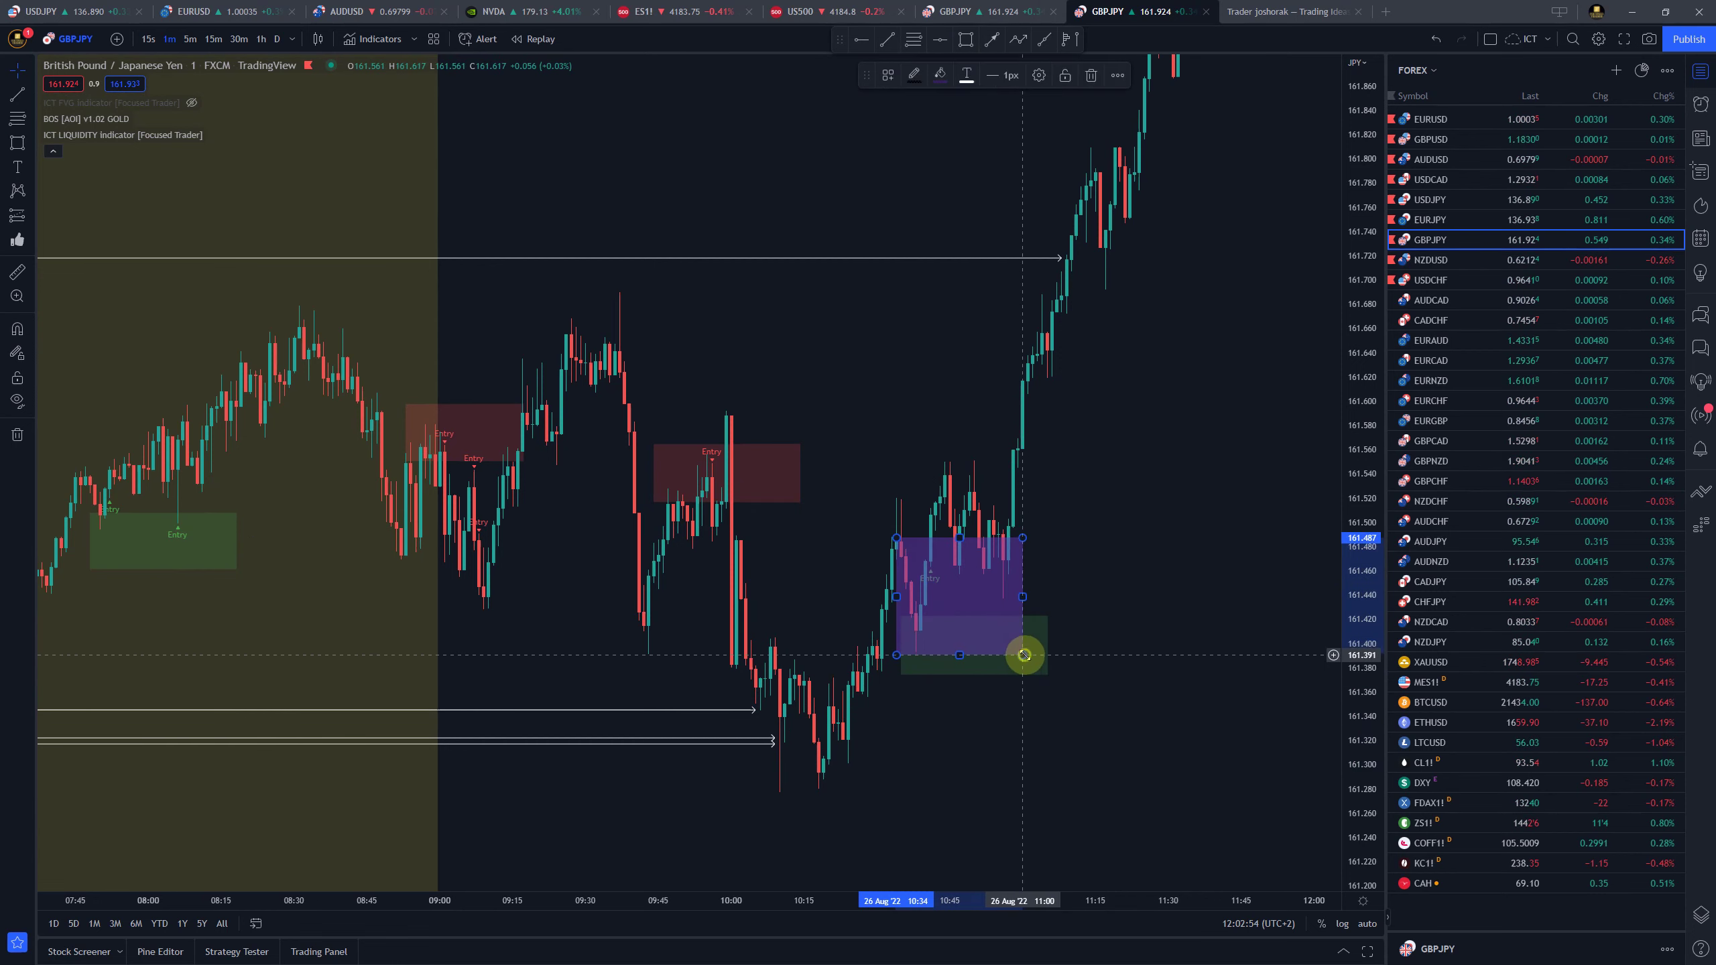
pyautogui.click(1039, 594)
pyautogui.moveTo(1026, 595); pyautogui.dragTo(1144, 596)
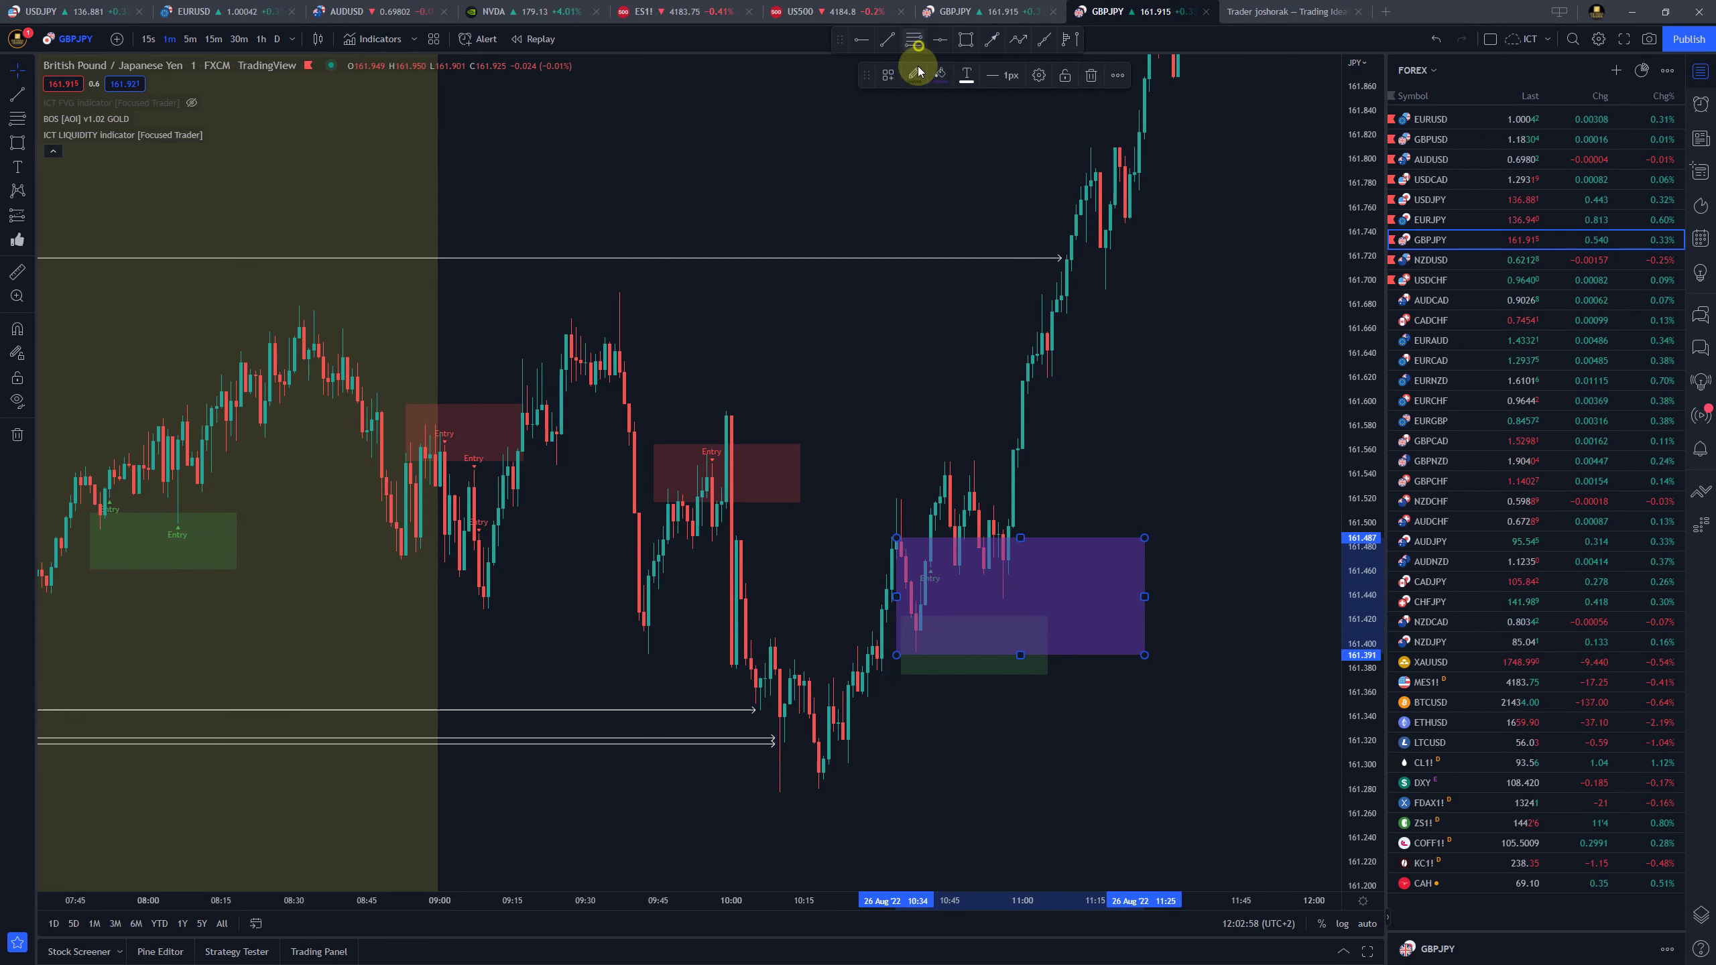
# Draw a Fibonacci retracement from 161.489 to 161.392, then delete it
pyautogui.click(913, 38)
pyautogui.click(993, 536)
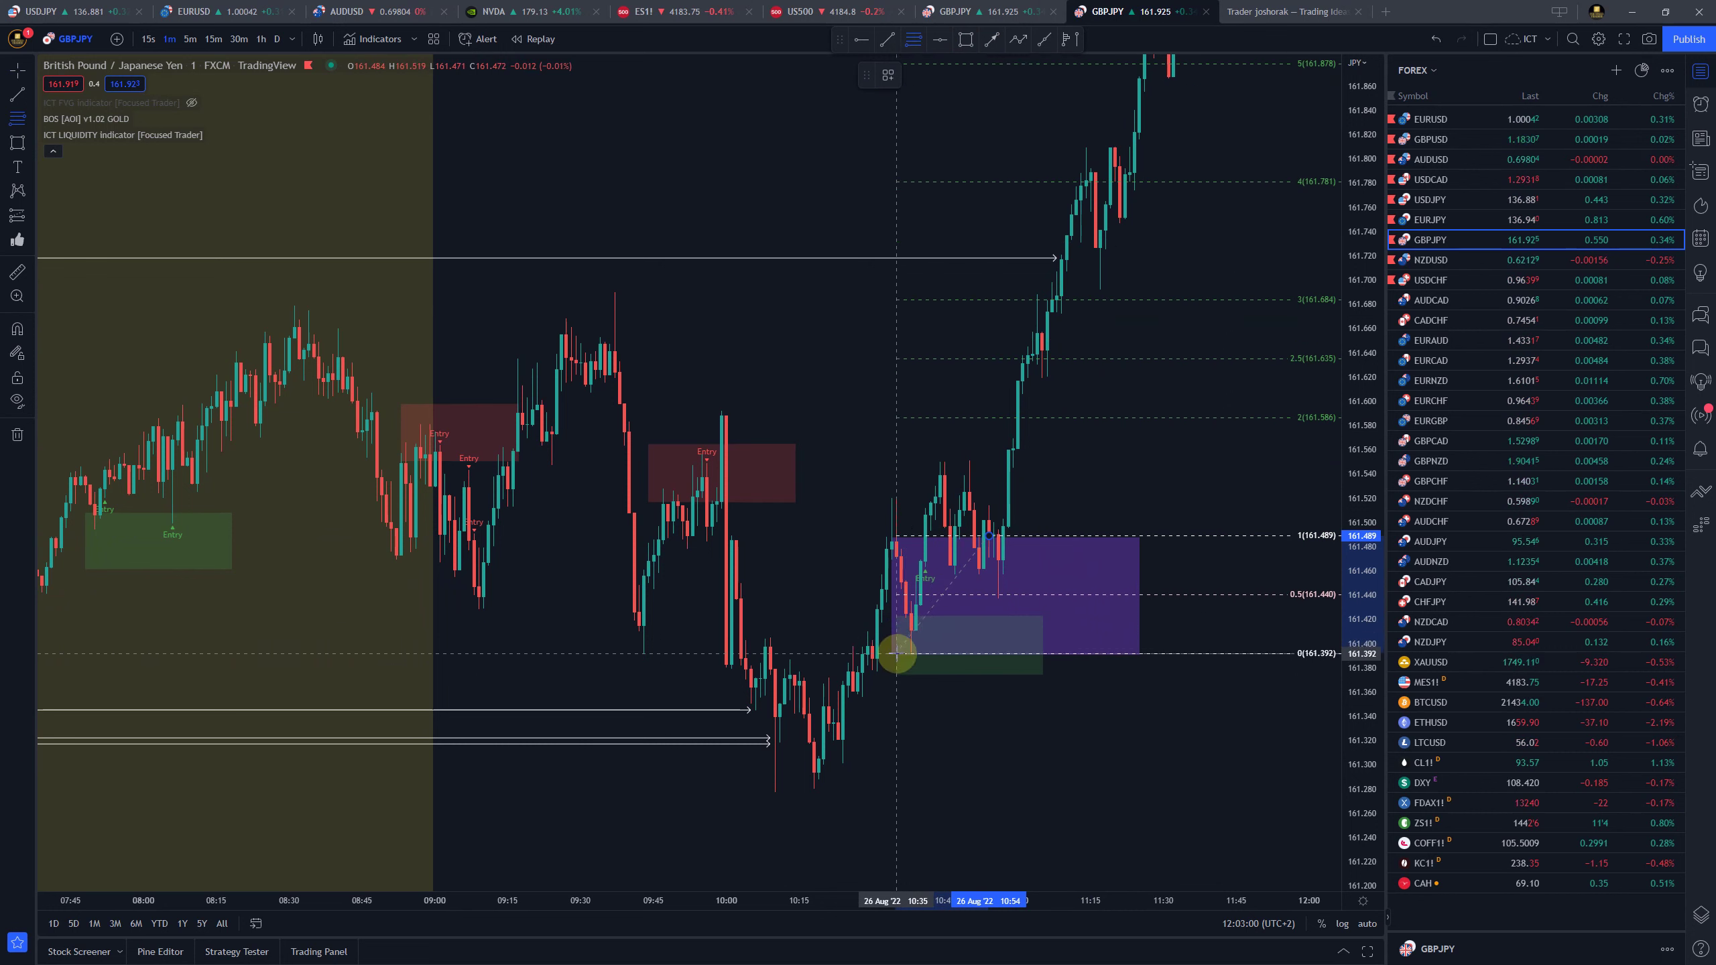
pyautogui.click(896, 654)
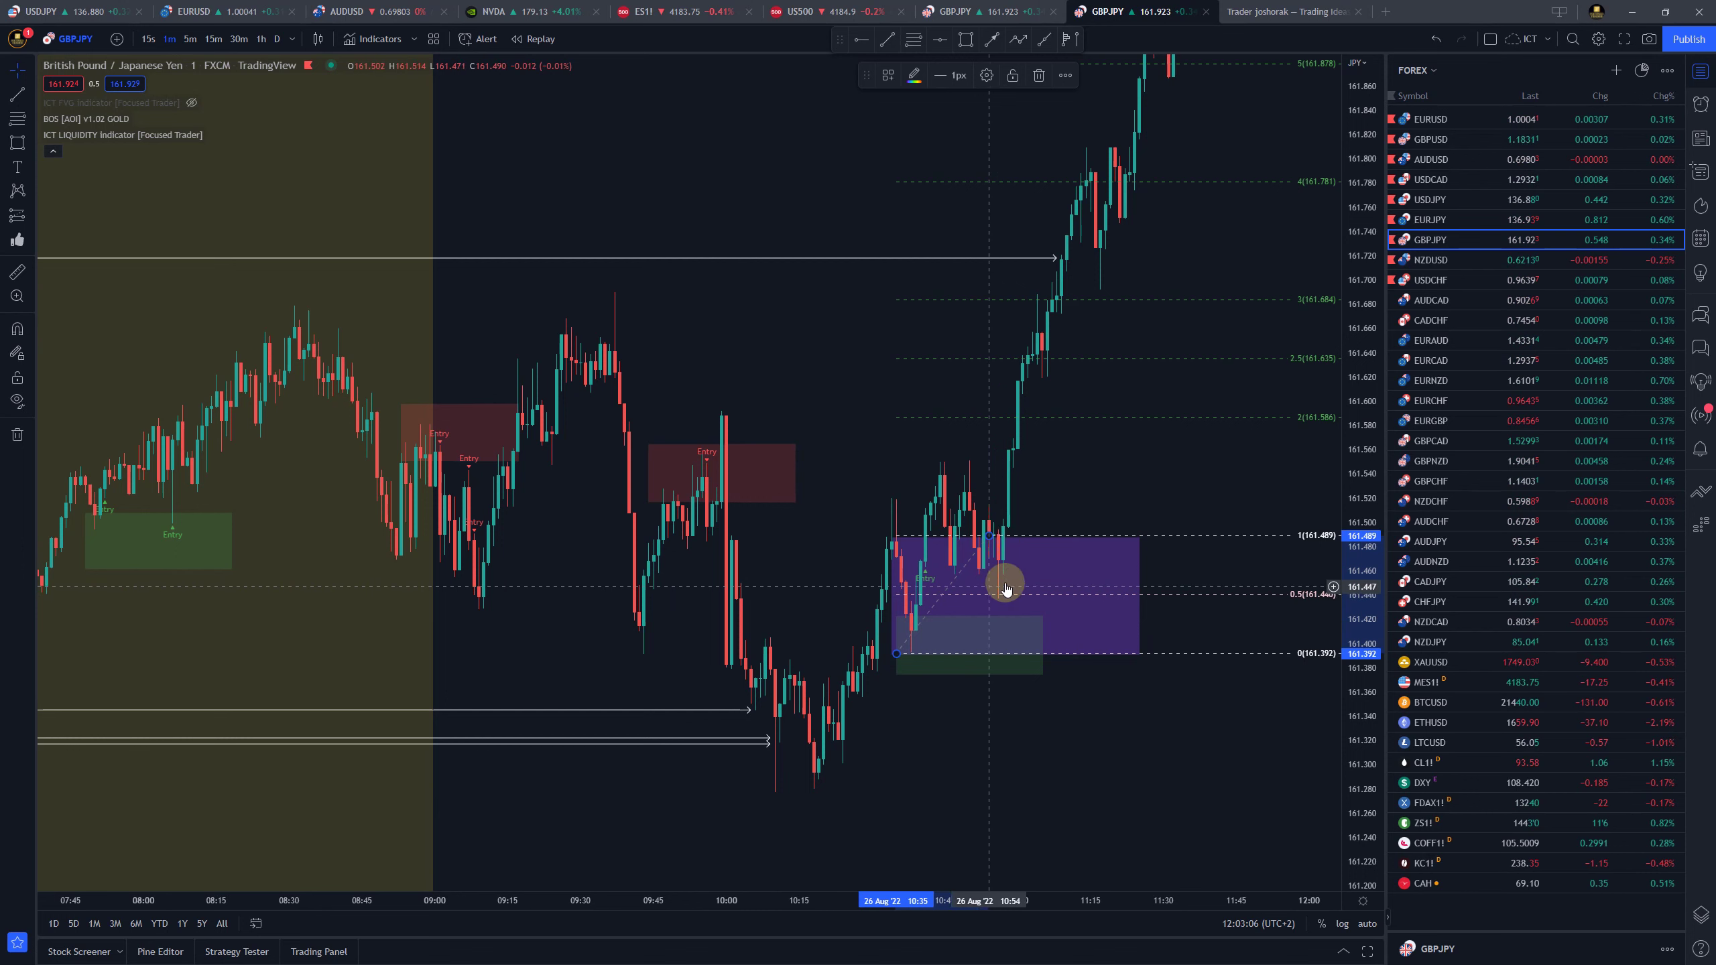
pyautogui.click(1039, 75)
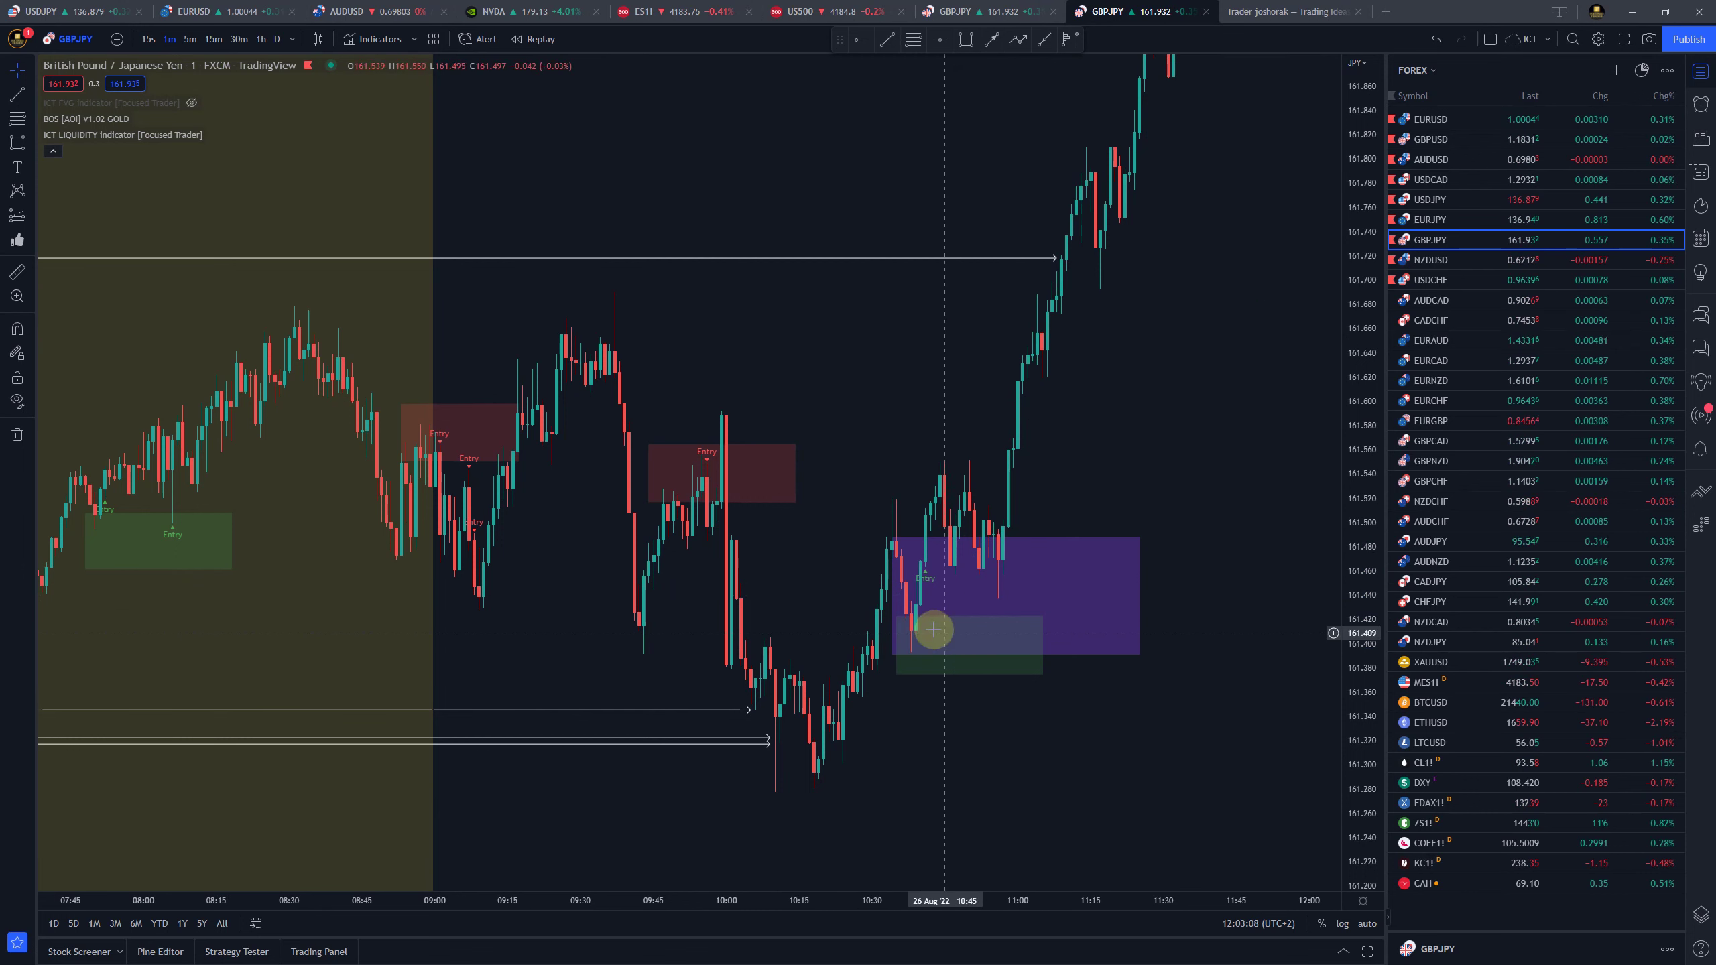
# Delete the purple rectangle and open the ICT LIQUIDITY indicator's settings
pyautogui.click(1073, 545)
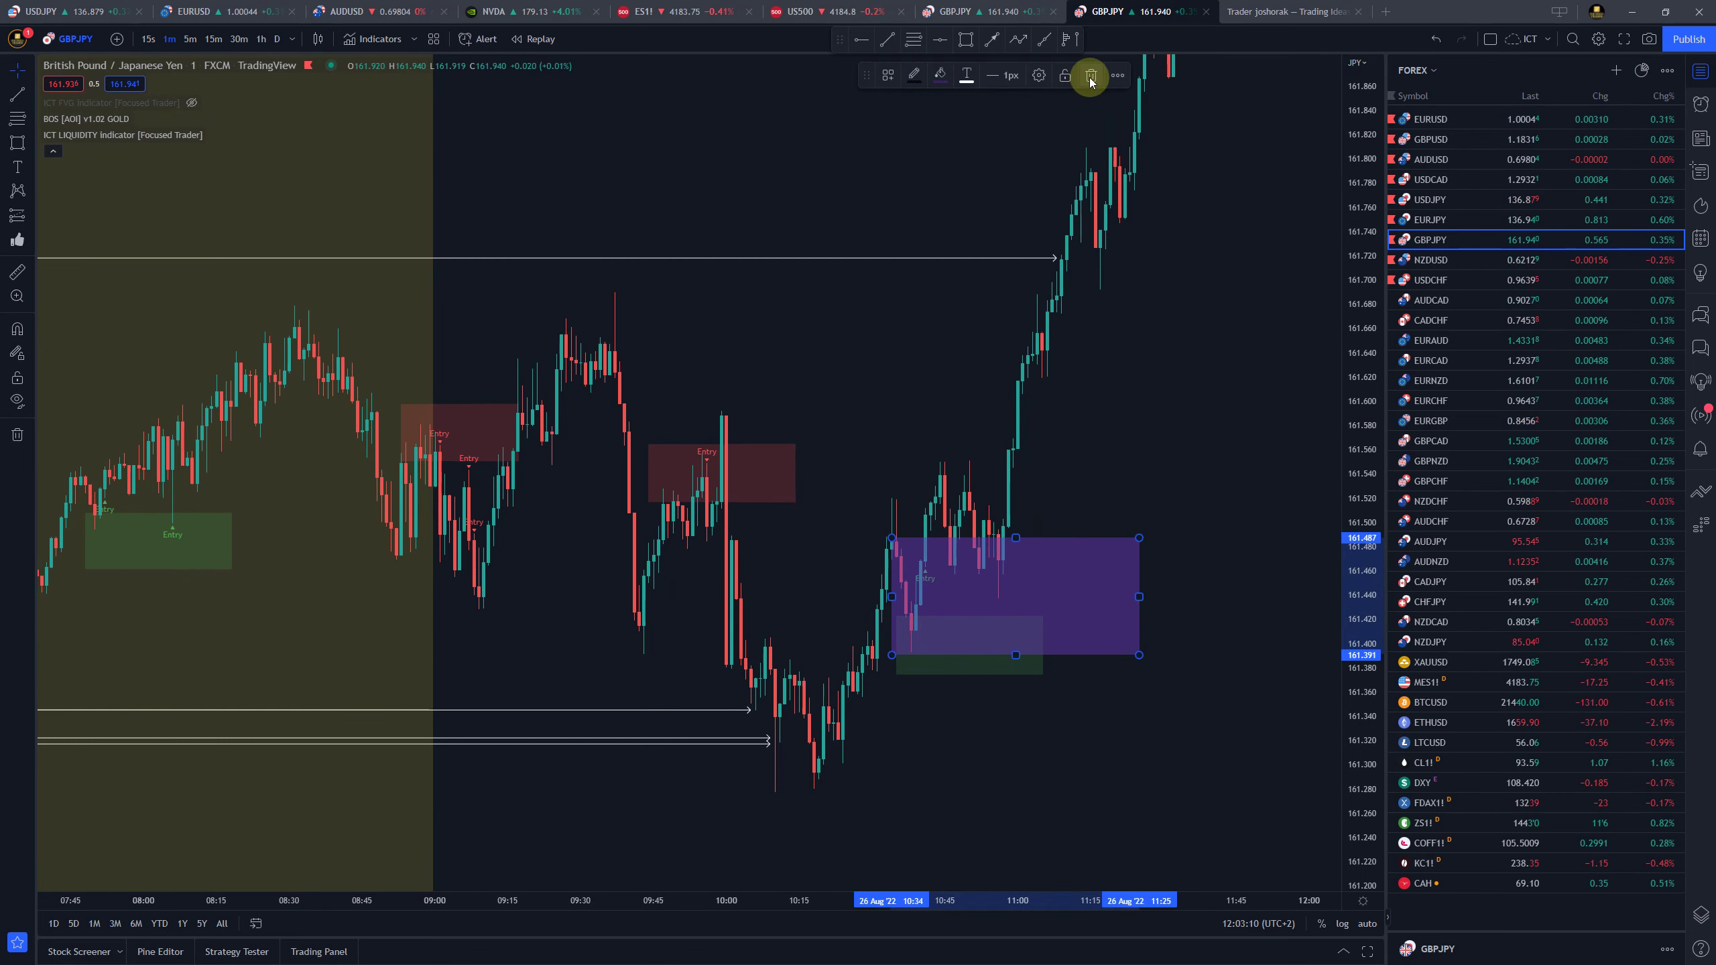
pyautogui.click(1089, 98)
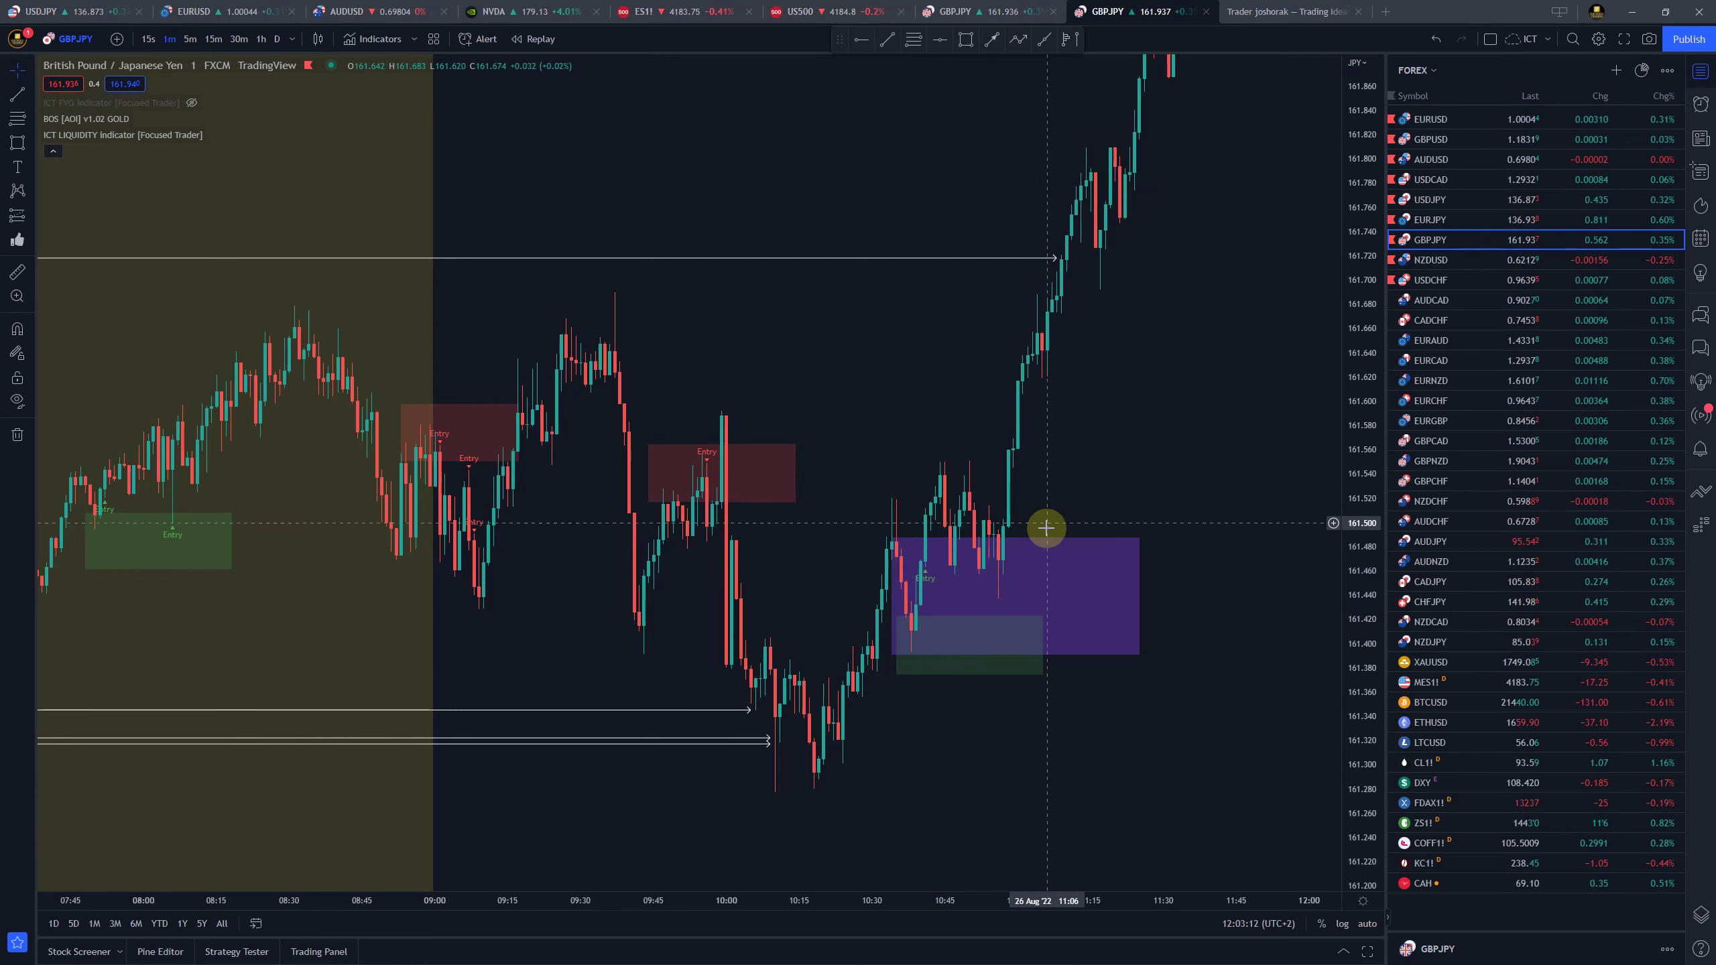
pyautogui.scroll(2, 1360, 338)
pyautogui.scroll(-4, 1107, 720)
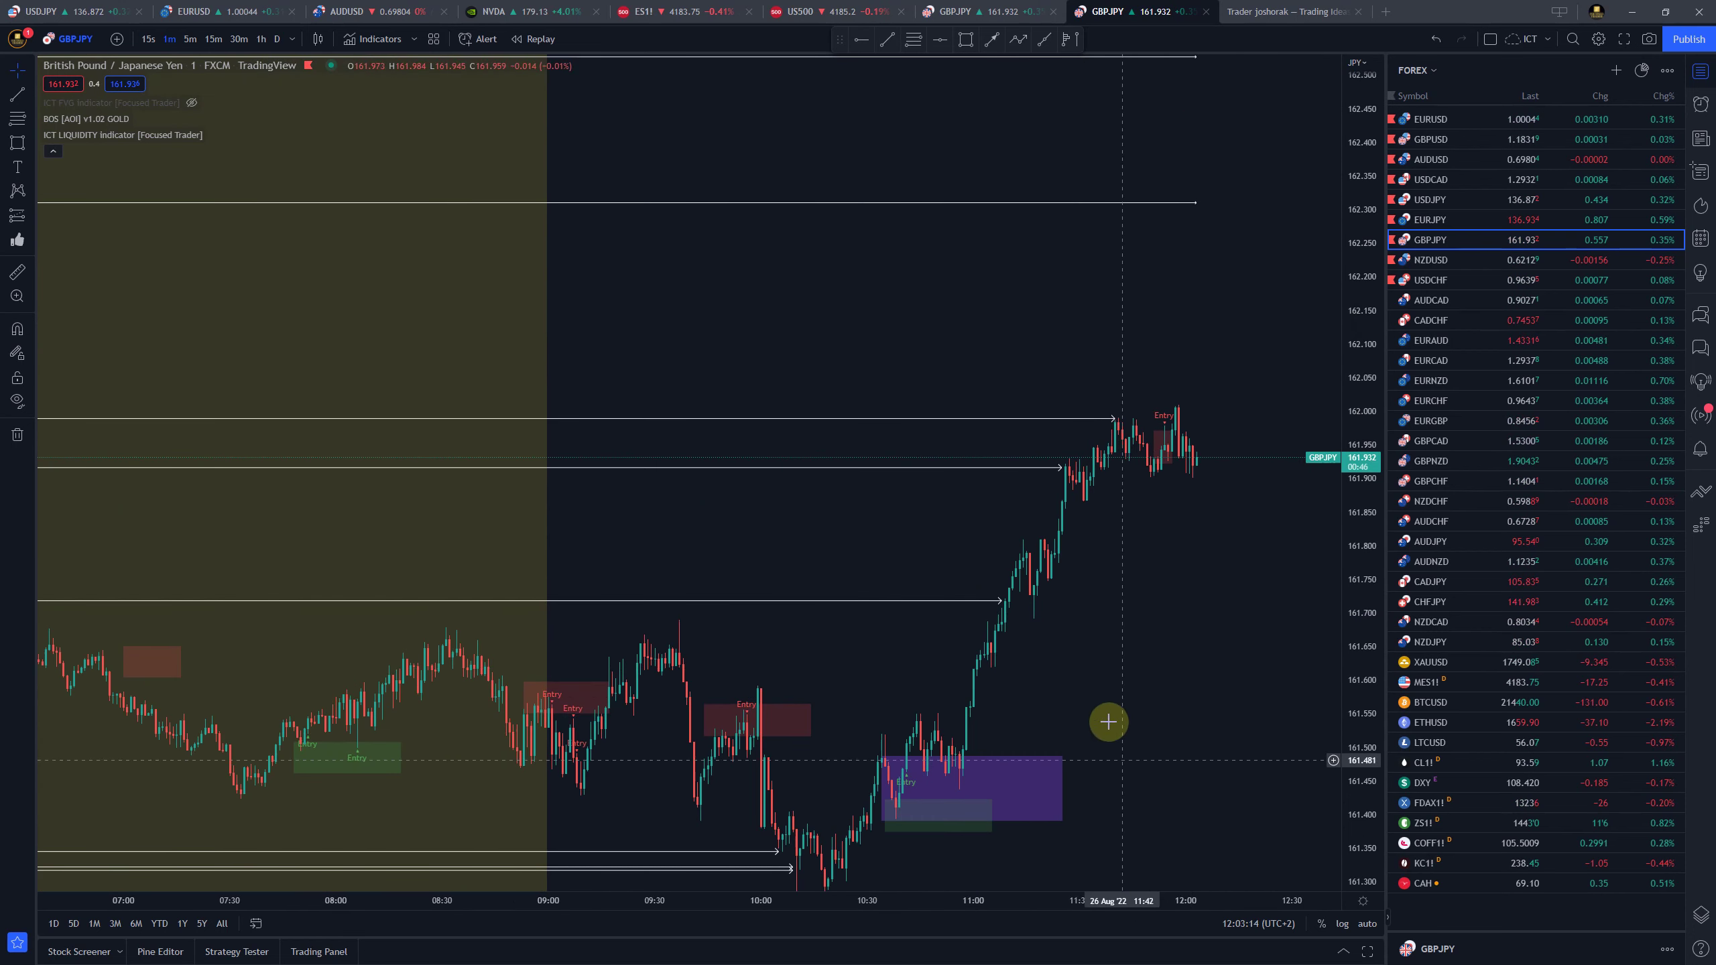
pyautogui.click(1149, 625)
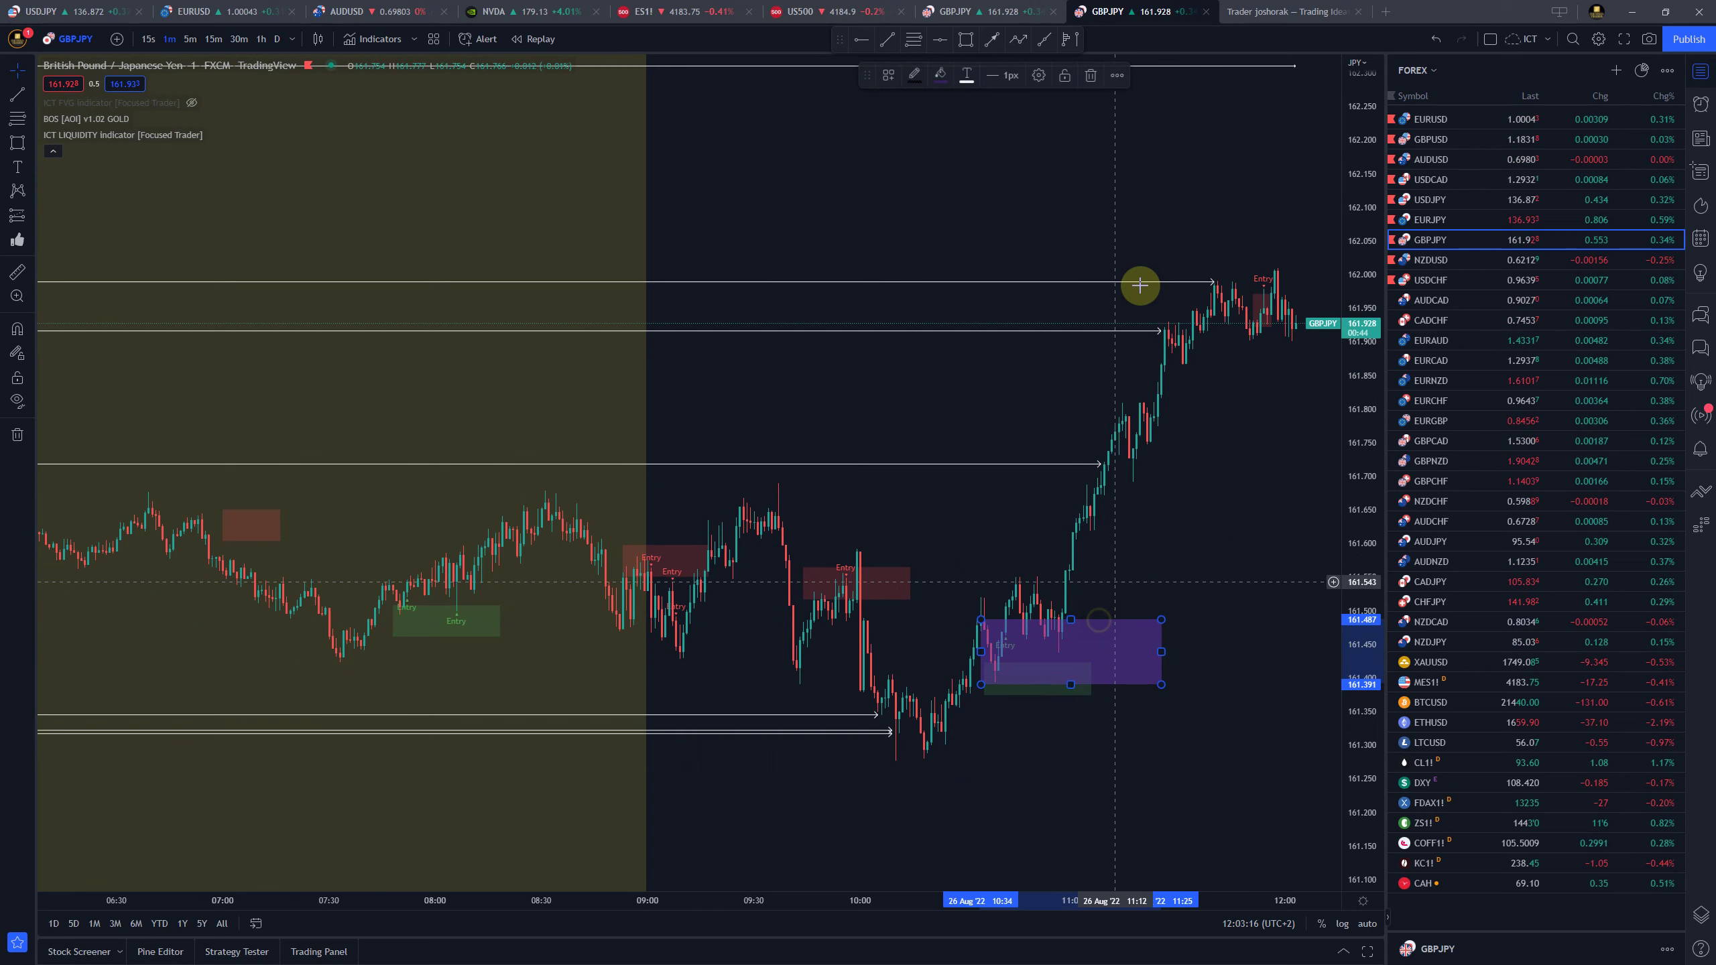
pyautogui.click(1093, 73)
pyautogui.scroll(-5, 966, 676)
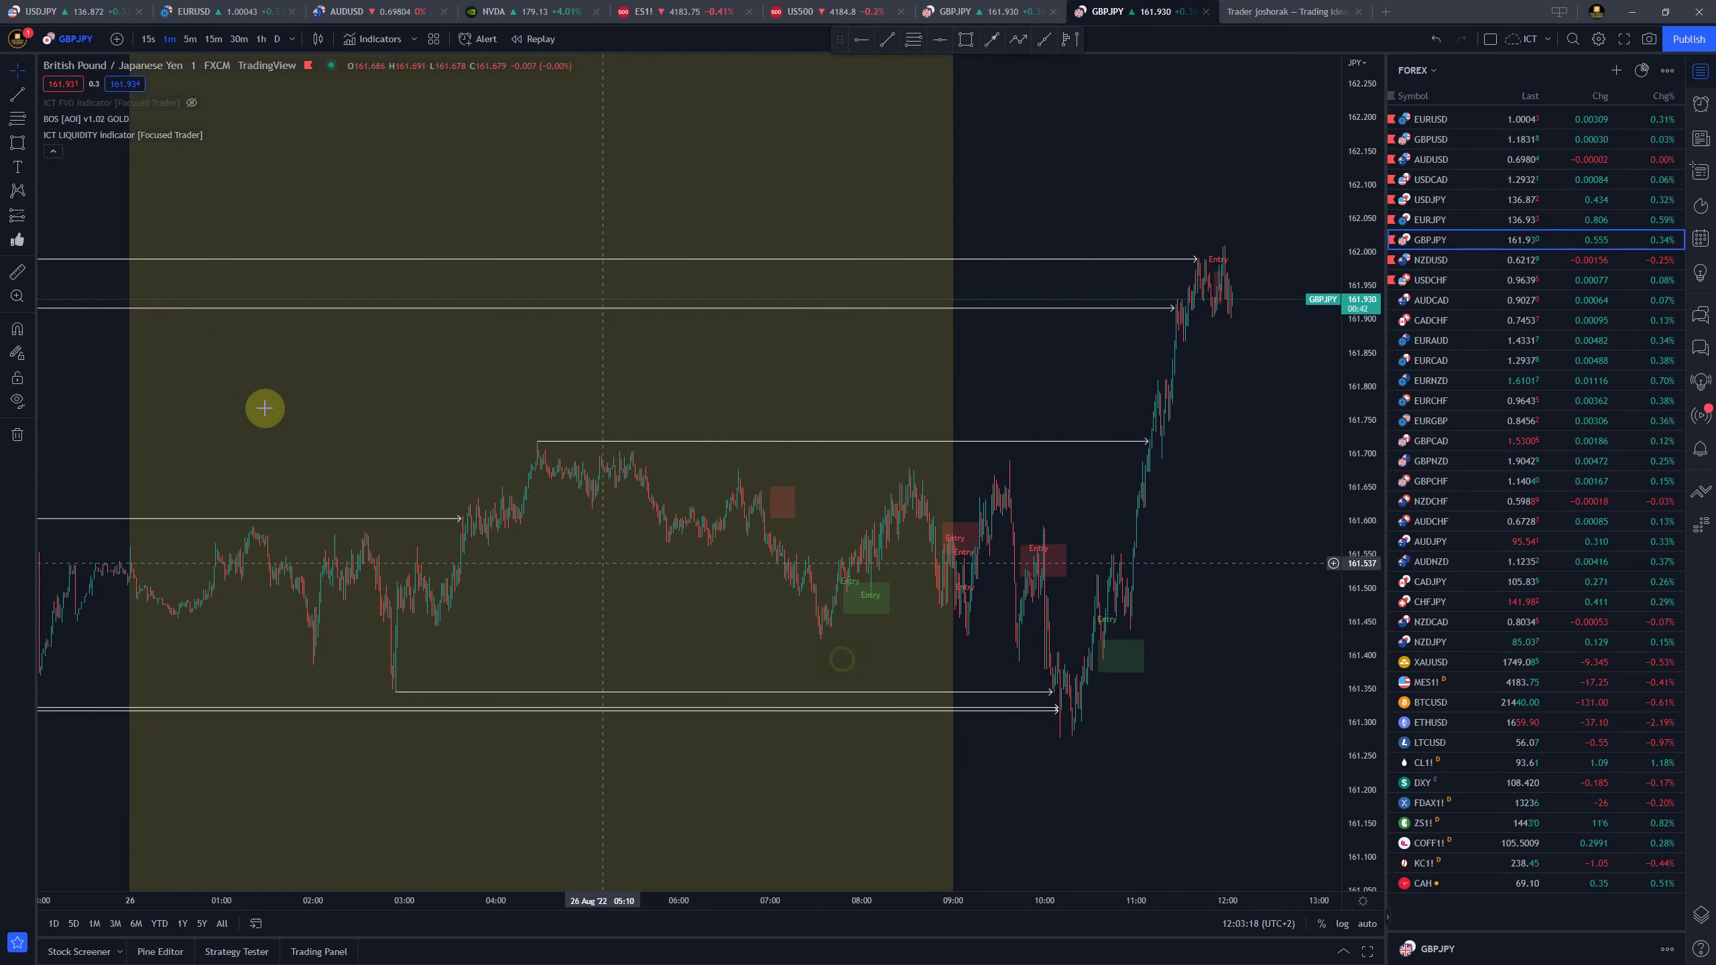
pyautogui.click(234, 135)
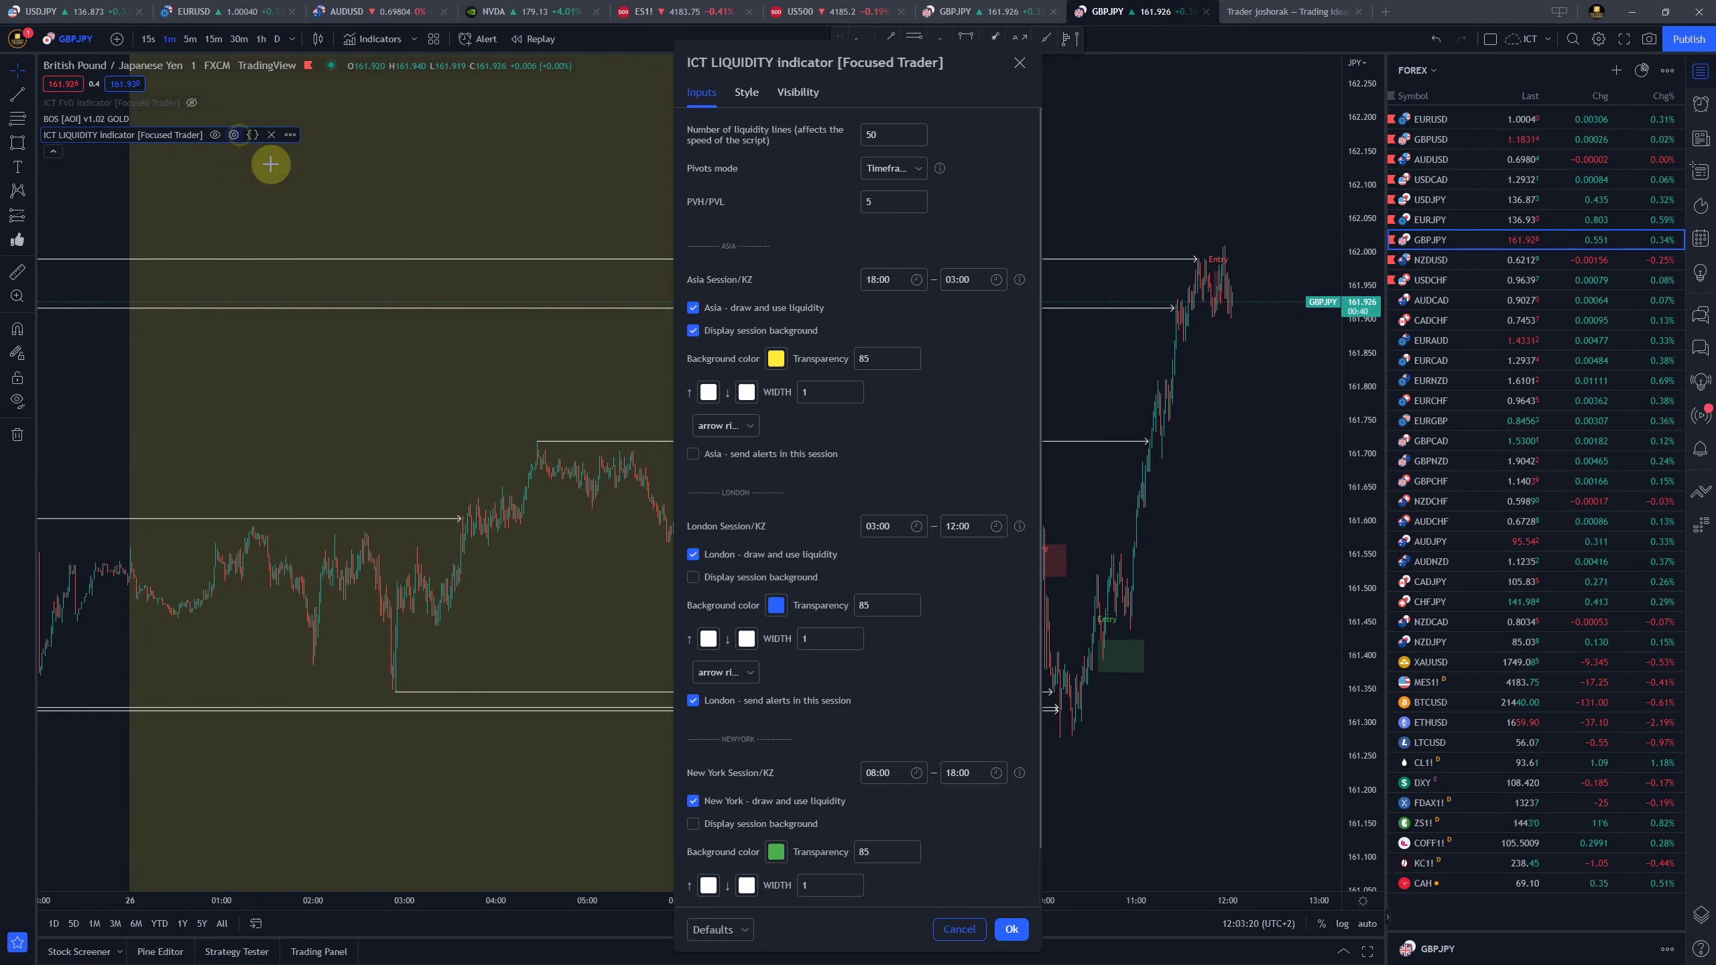